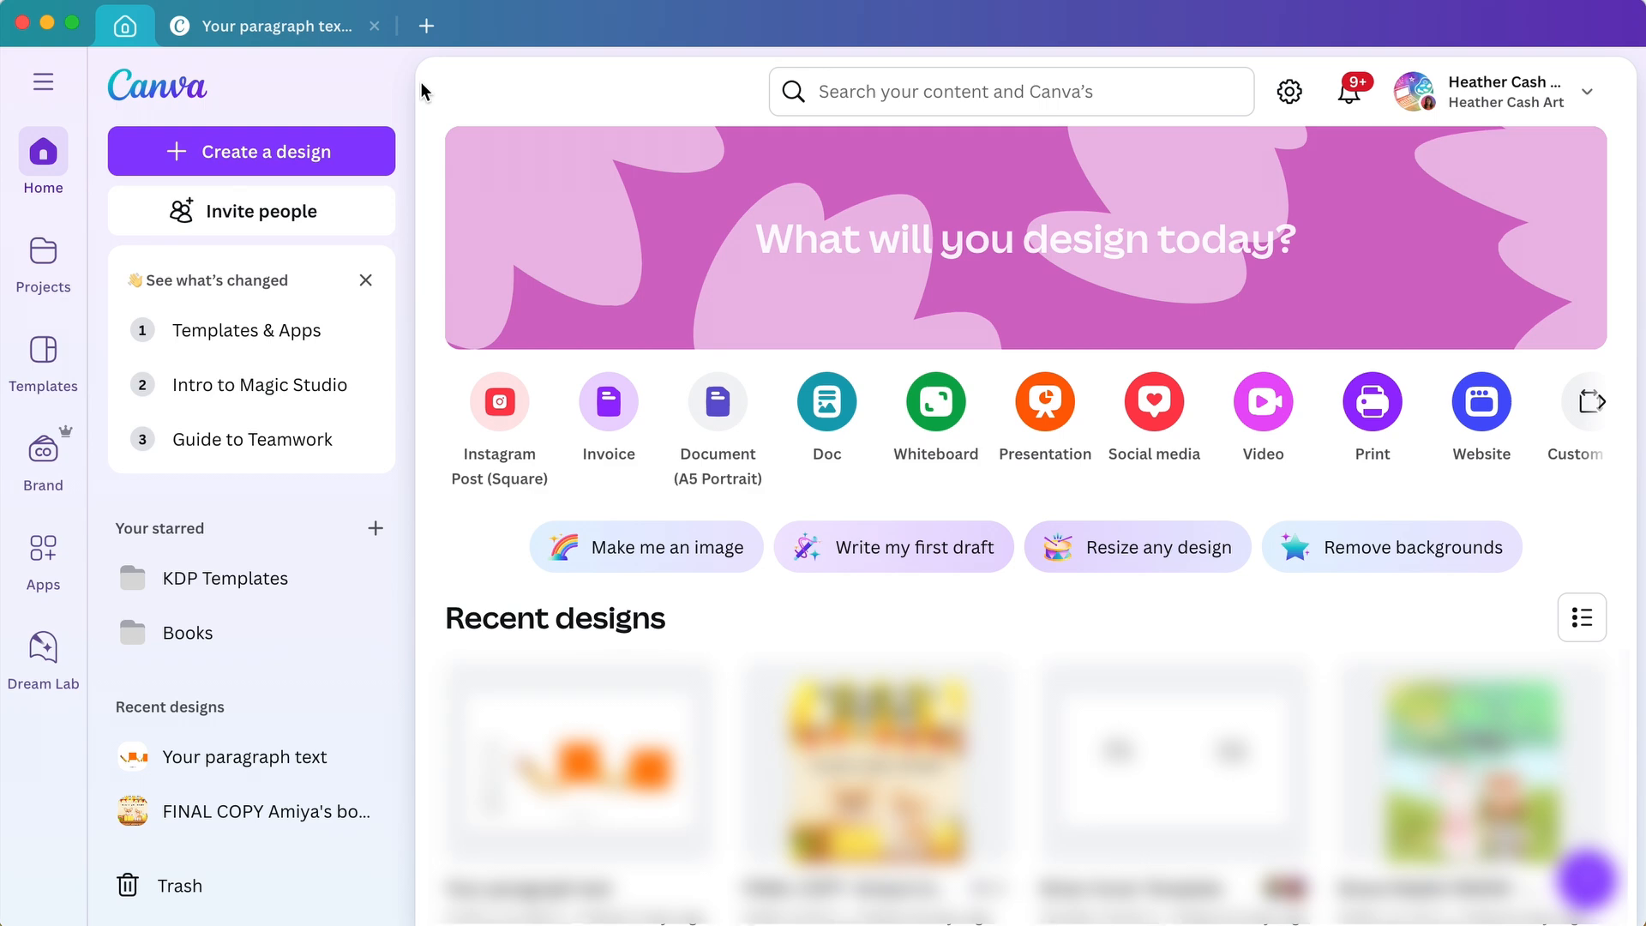
- Start a custom-size design and set its units to inches
left_click(302, 147)
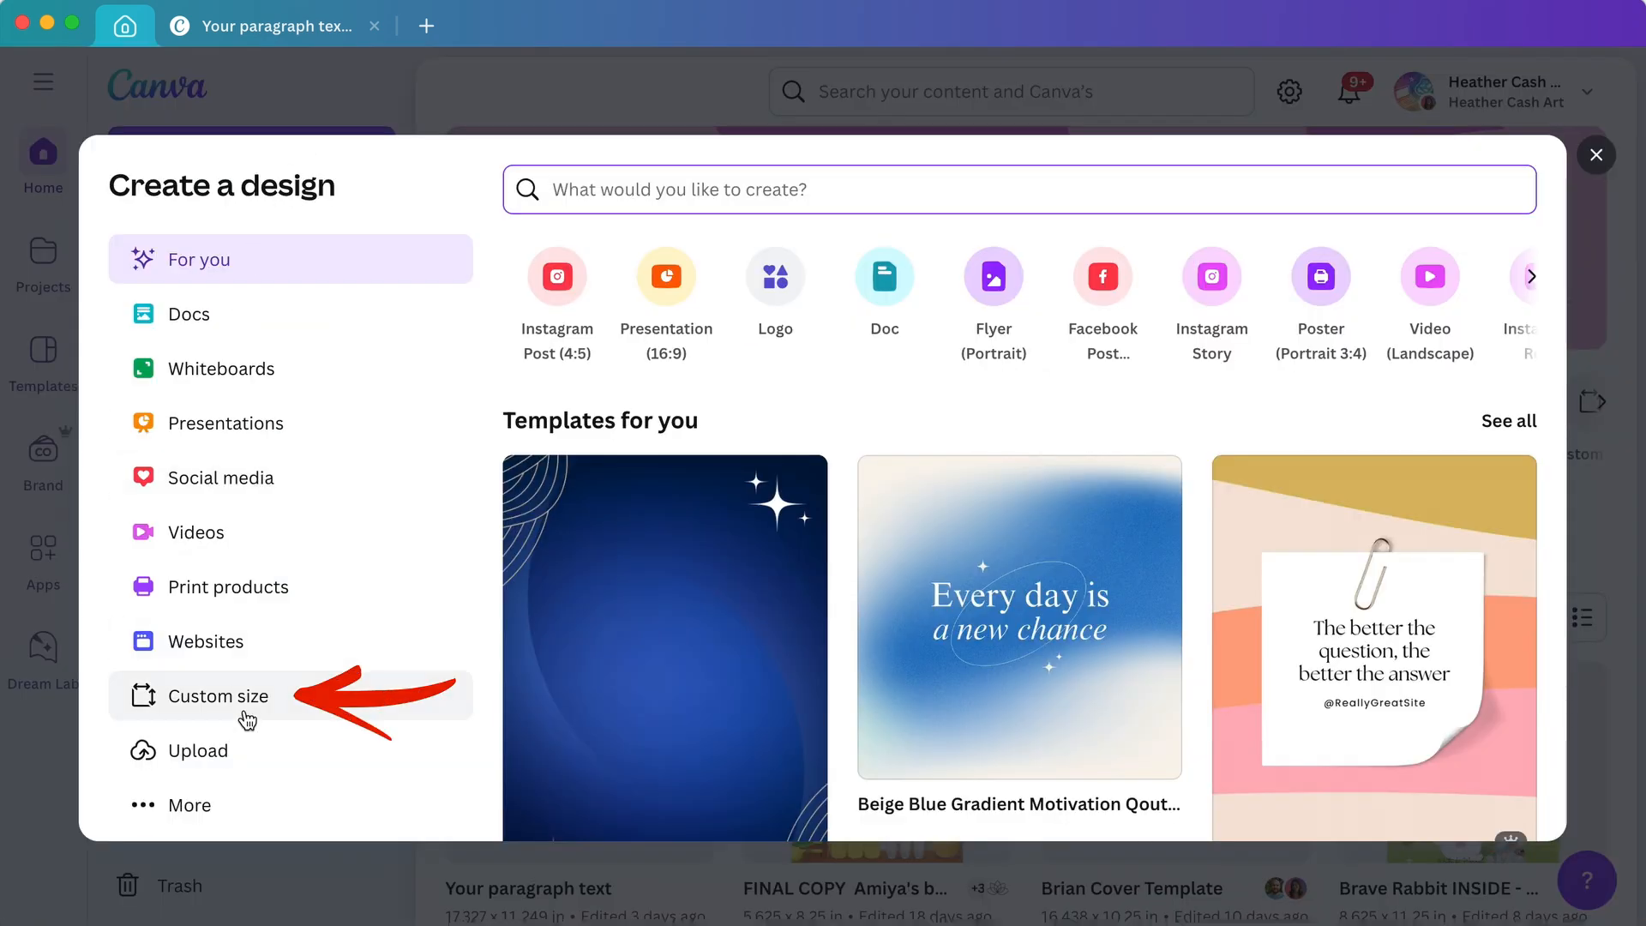
left_click(243, 708)
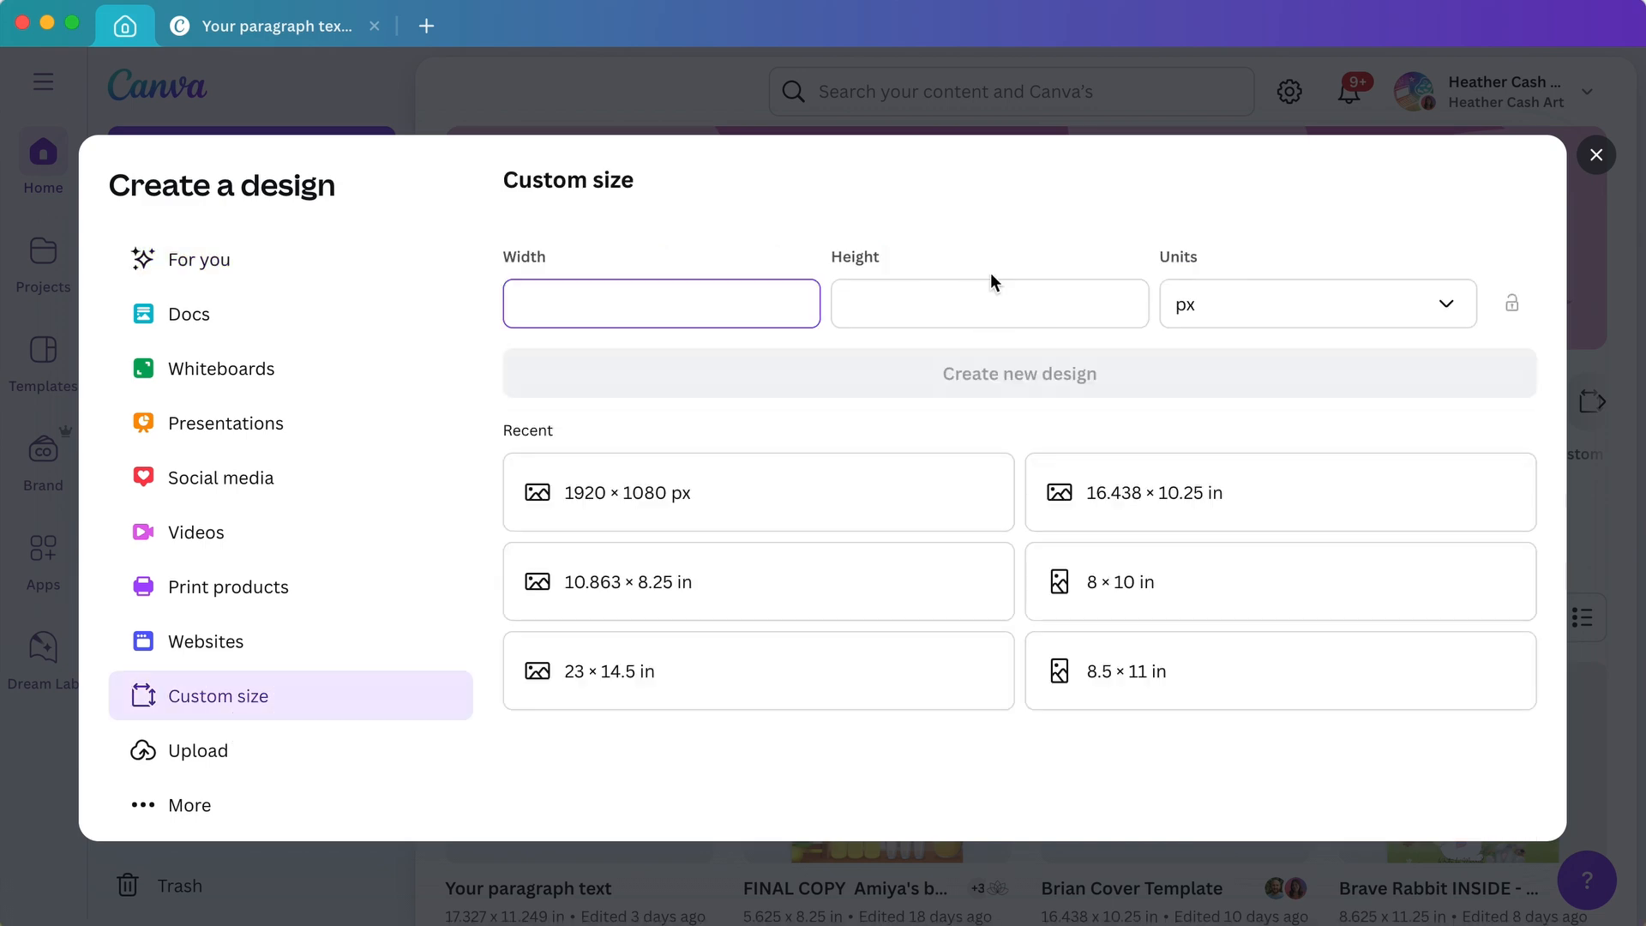
left_click(1331, 302)
left_click(1328, 429)
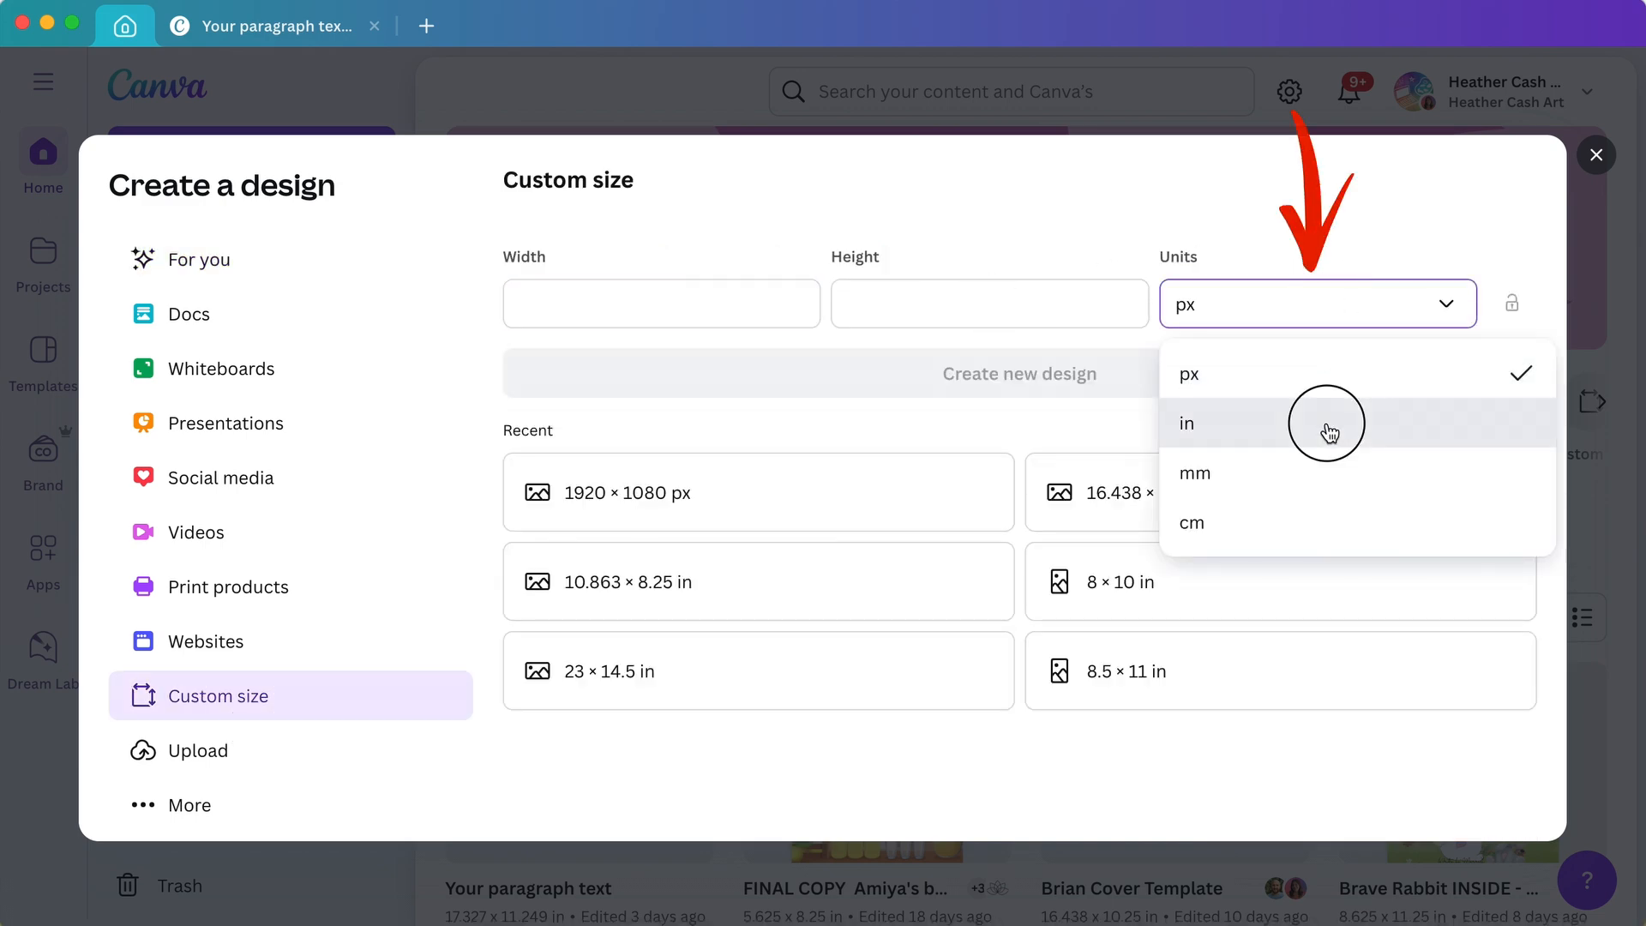
- Set the custom size to 17.25 in wide by 8.75 in high and create the design
left_click(665, 302)
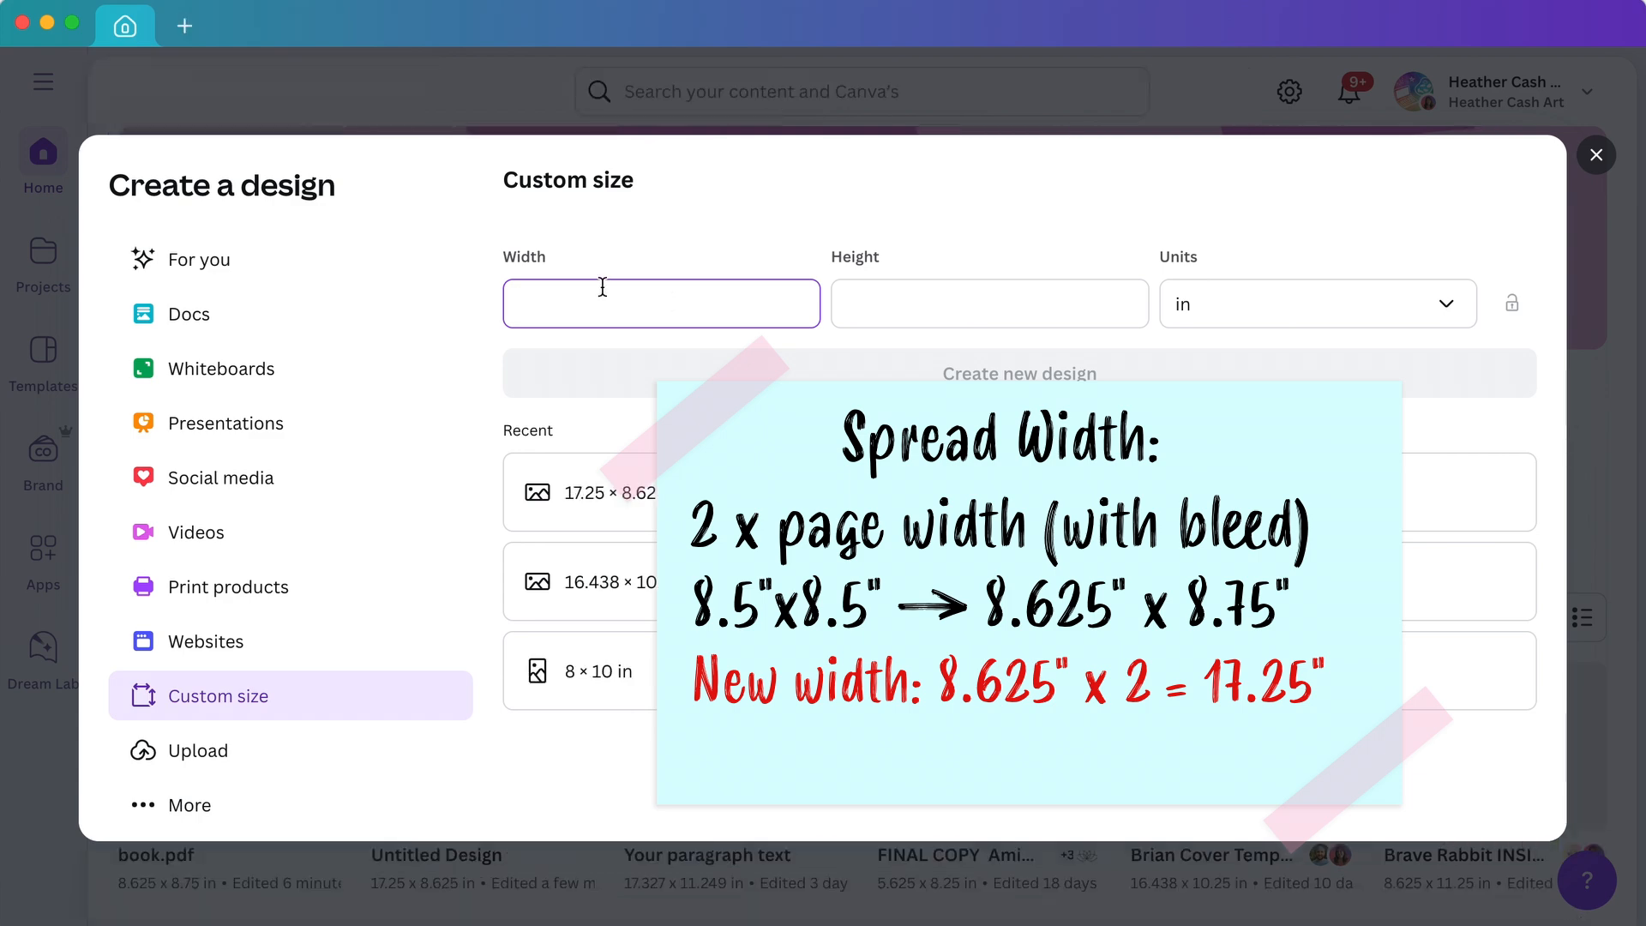
type("17.")
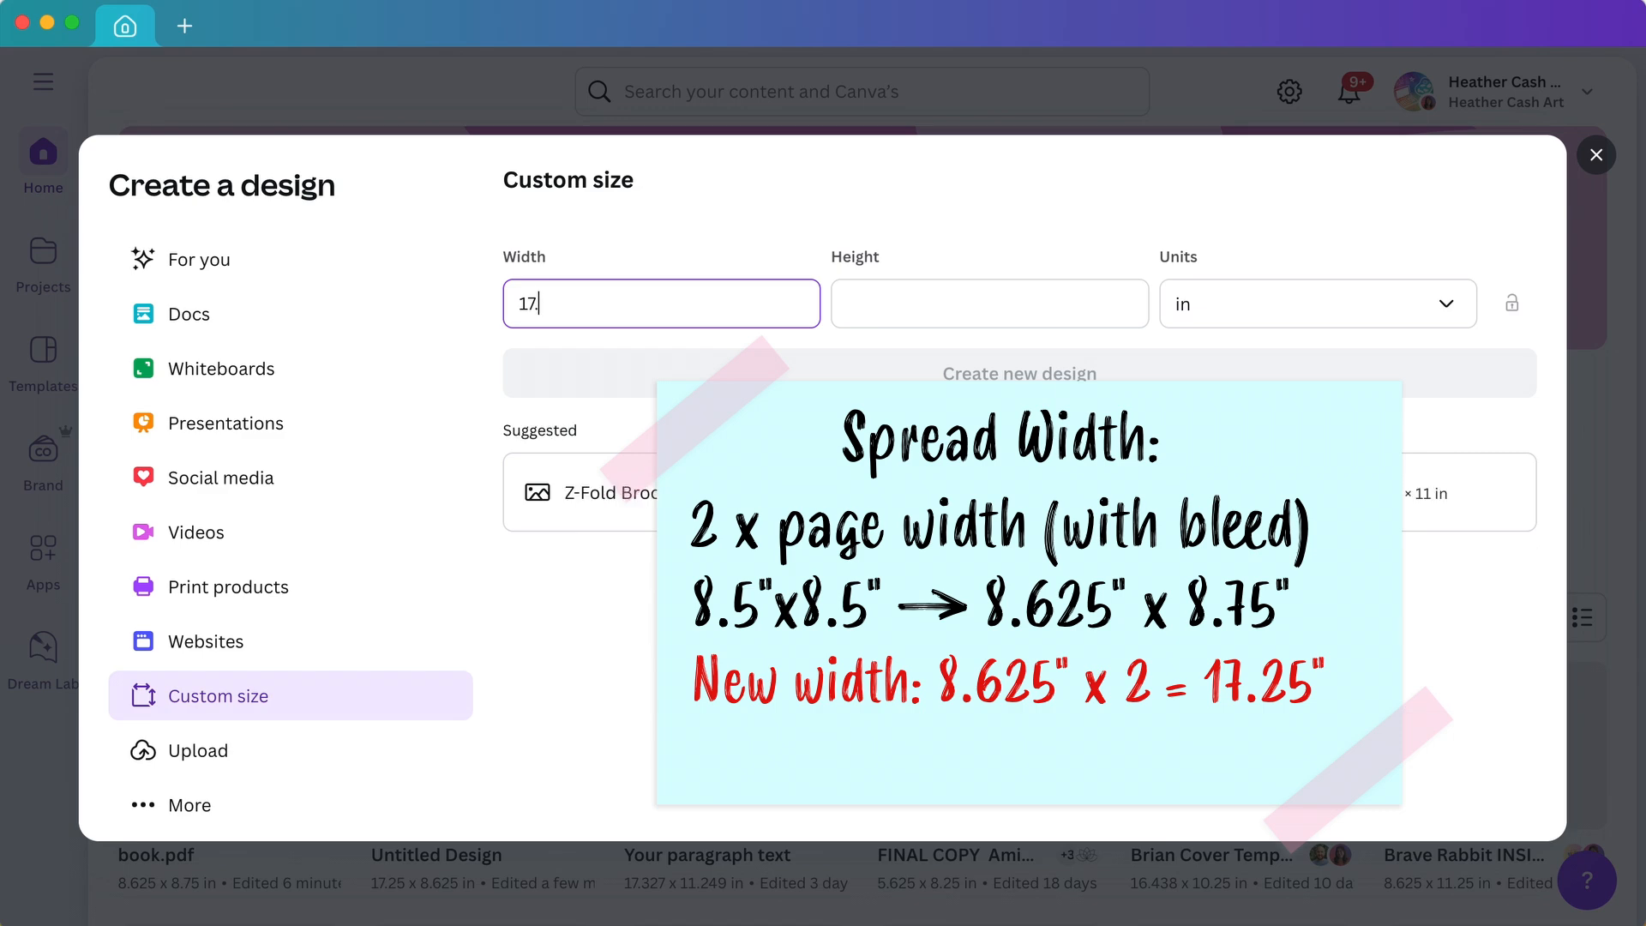
type("25")
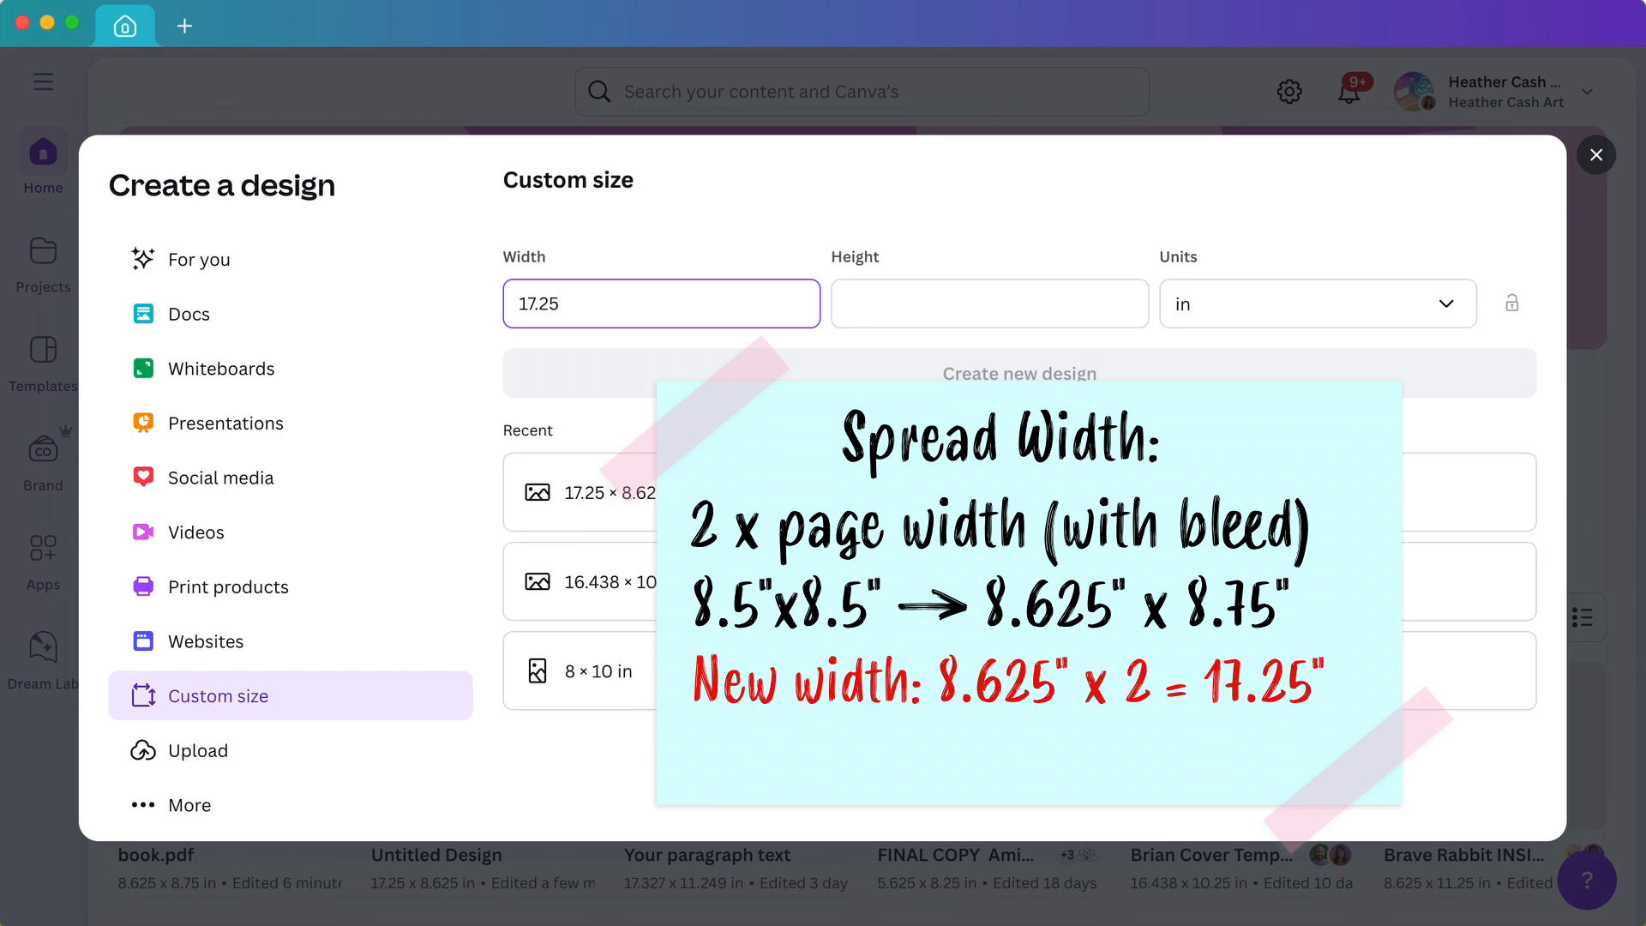
left_click(988, 302)
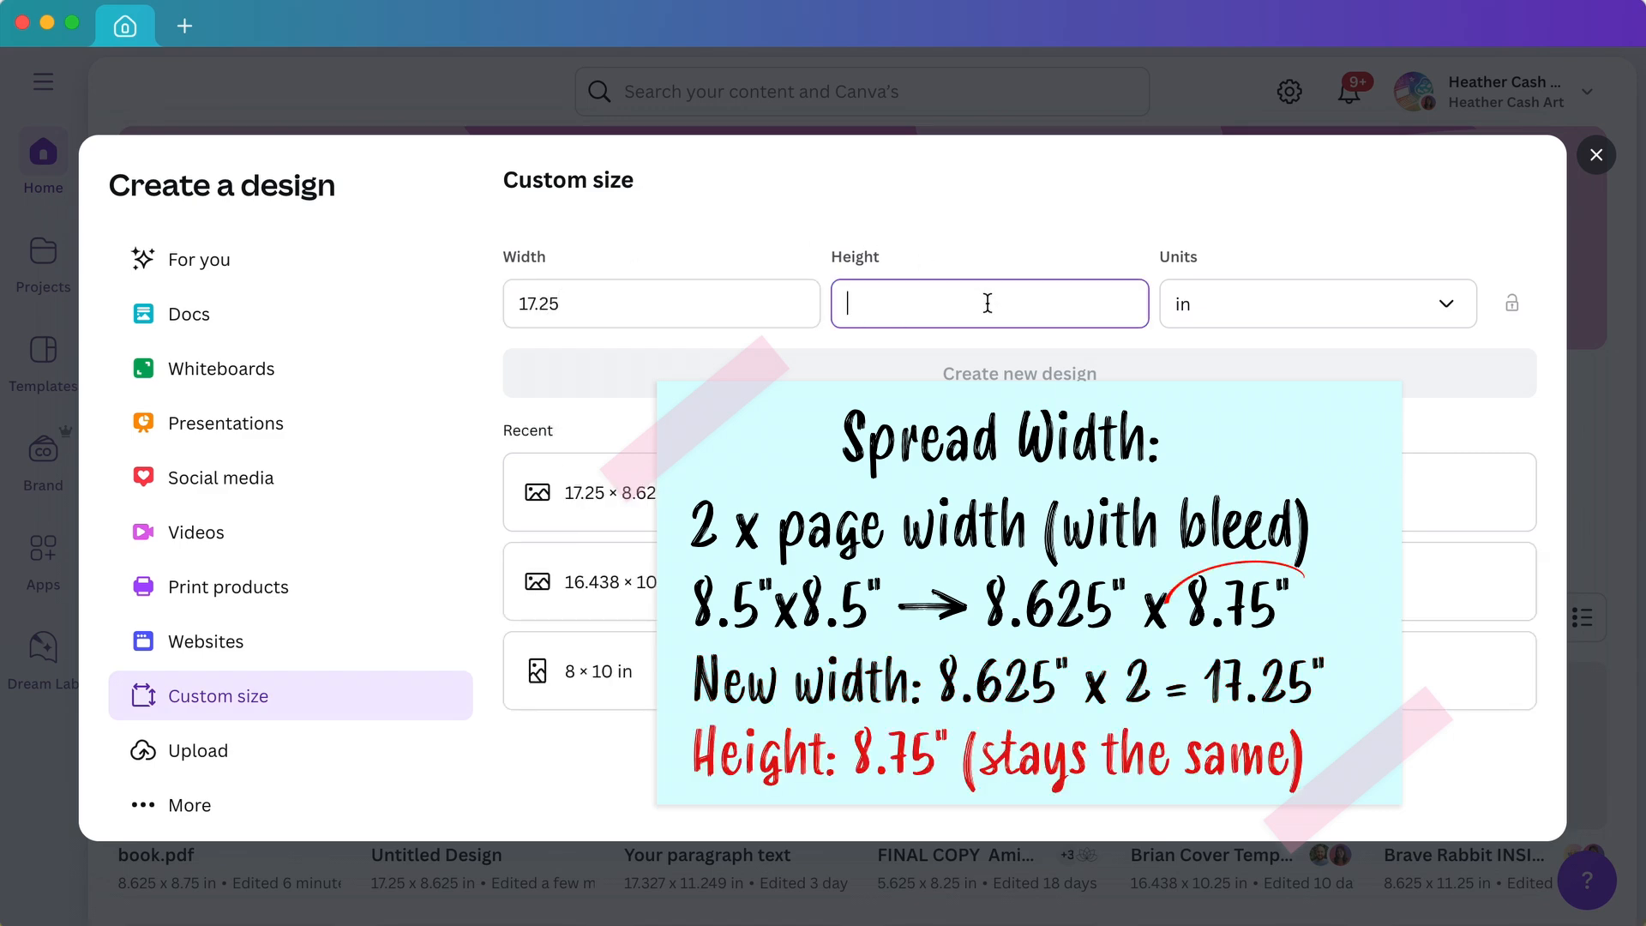
type("8.75")
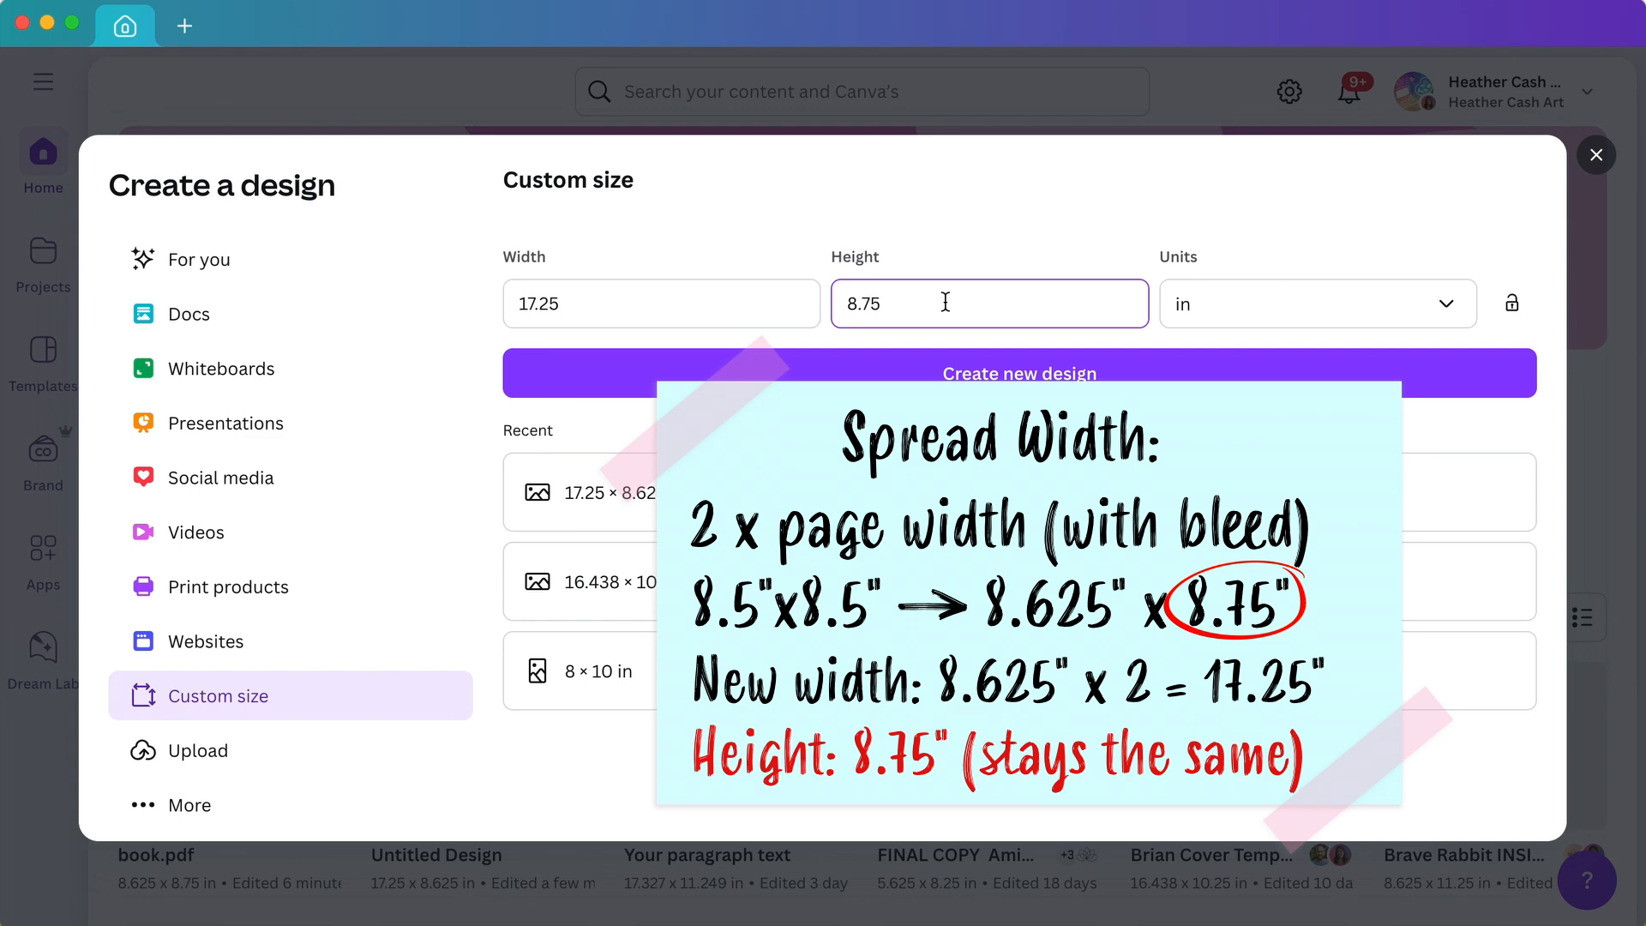
left_click(1003, 388)
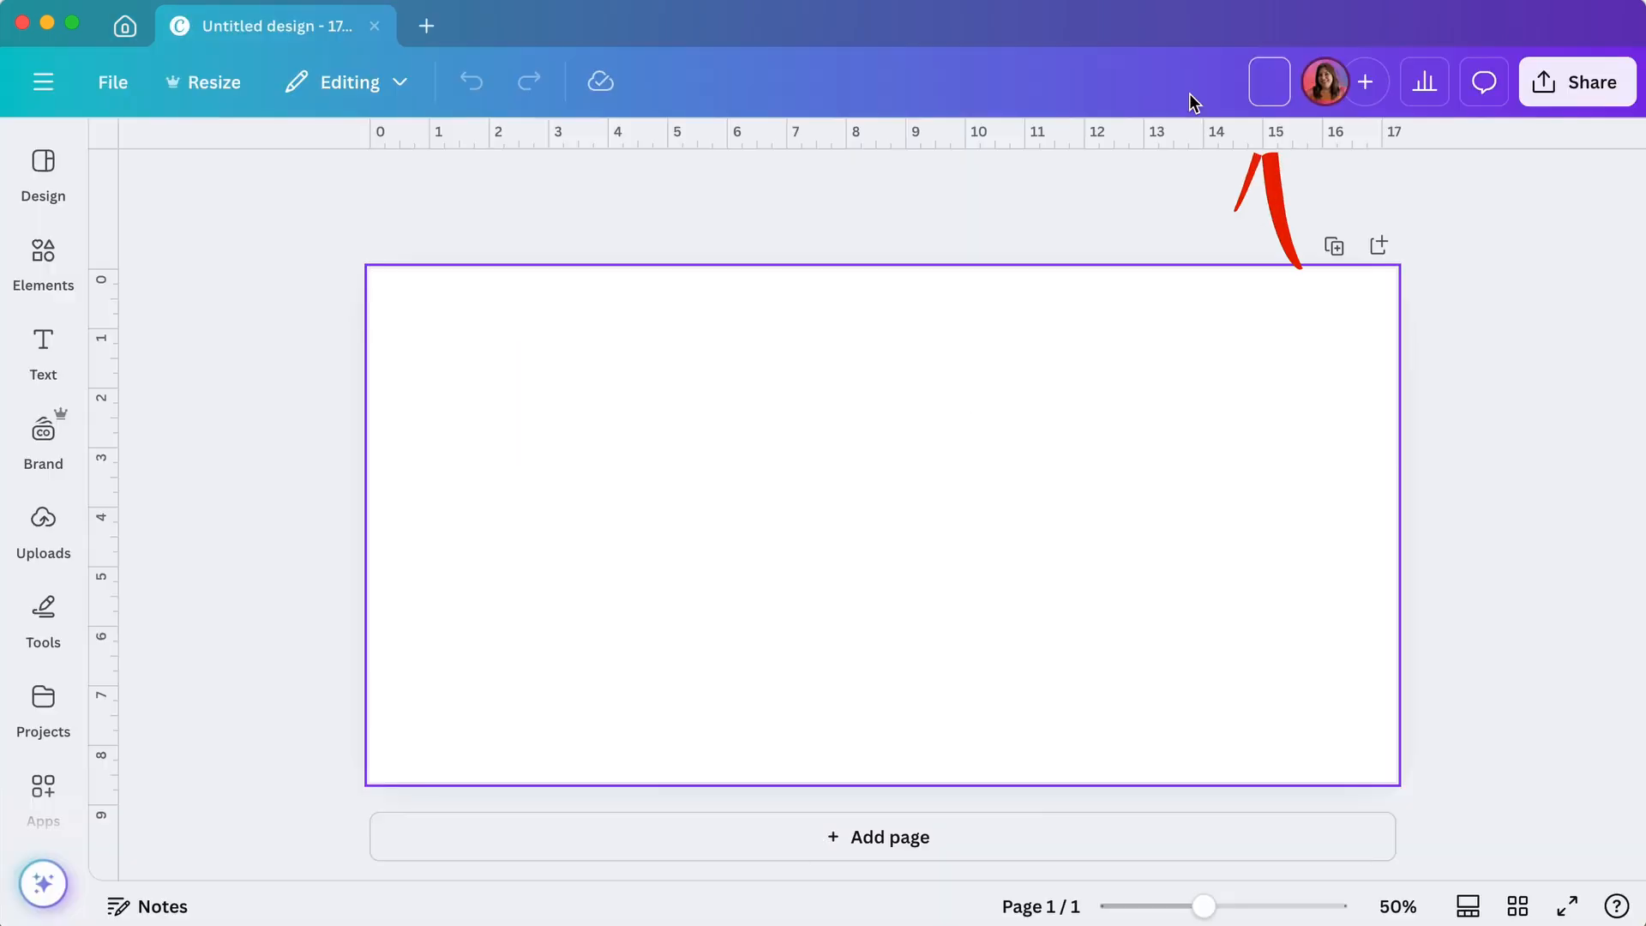
- Name the design "Platty's Perfect Day EBOOK"
type("P")
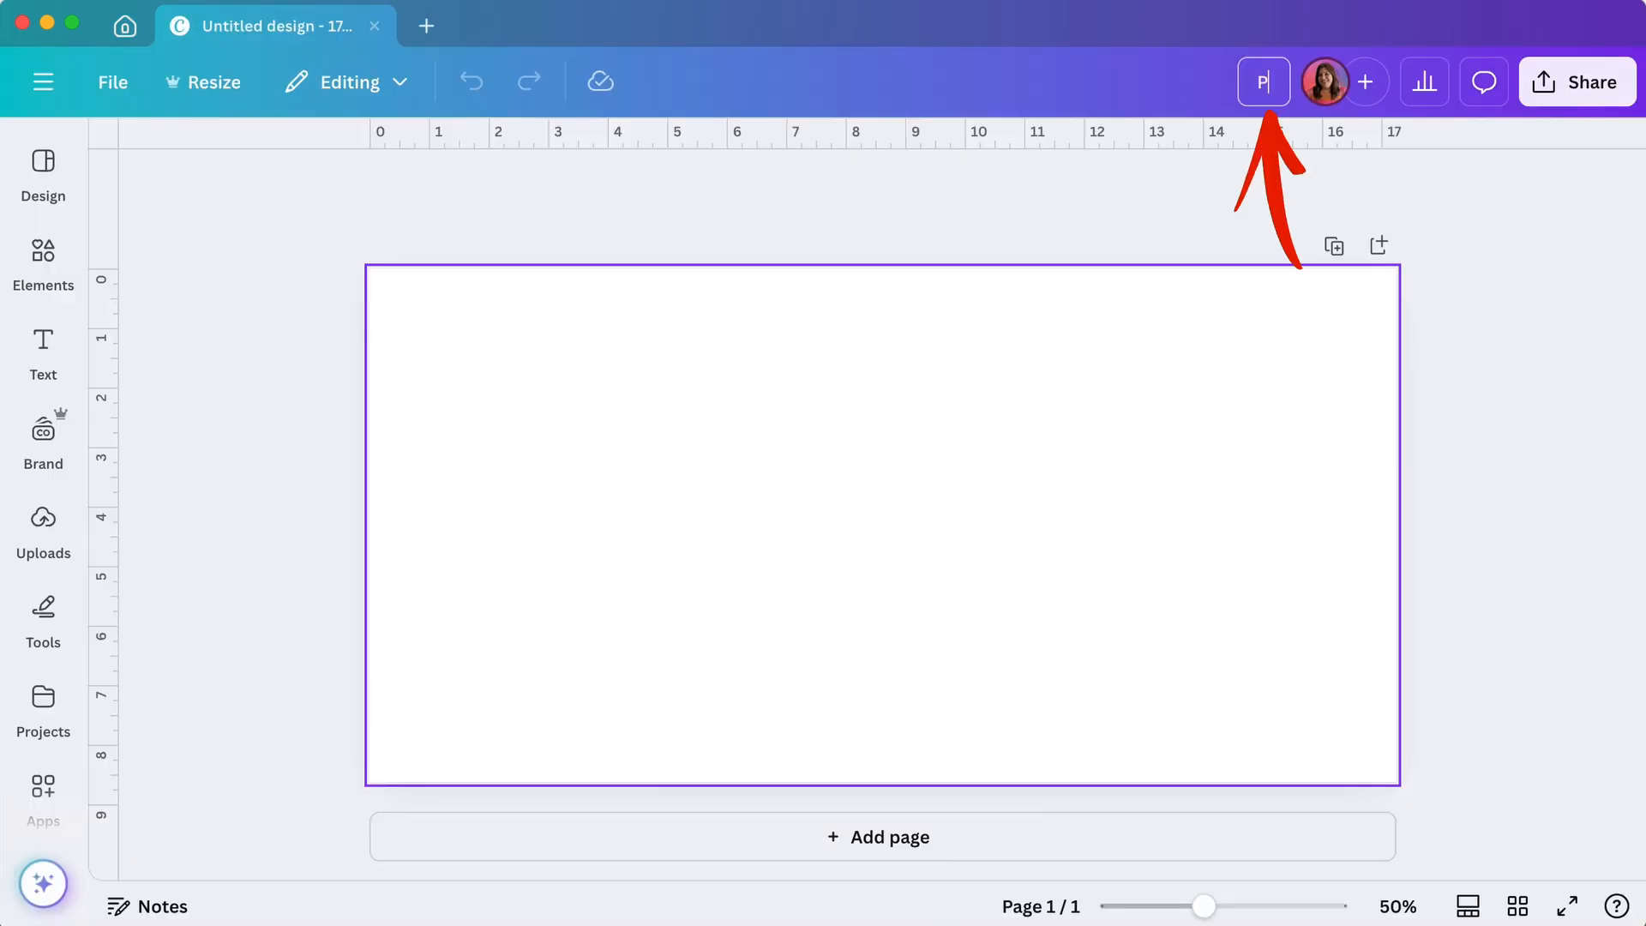
type("latty's Perfe")
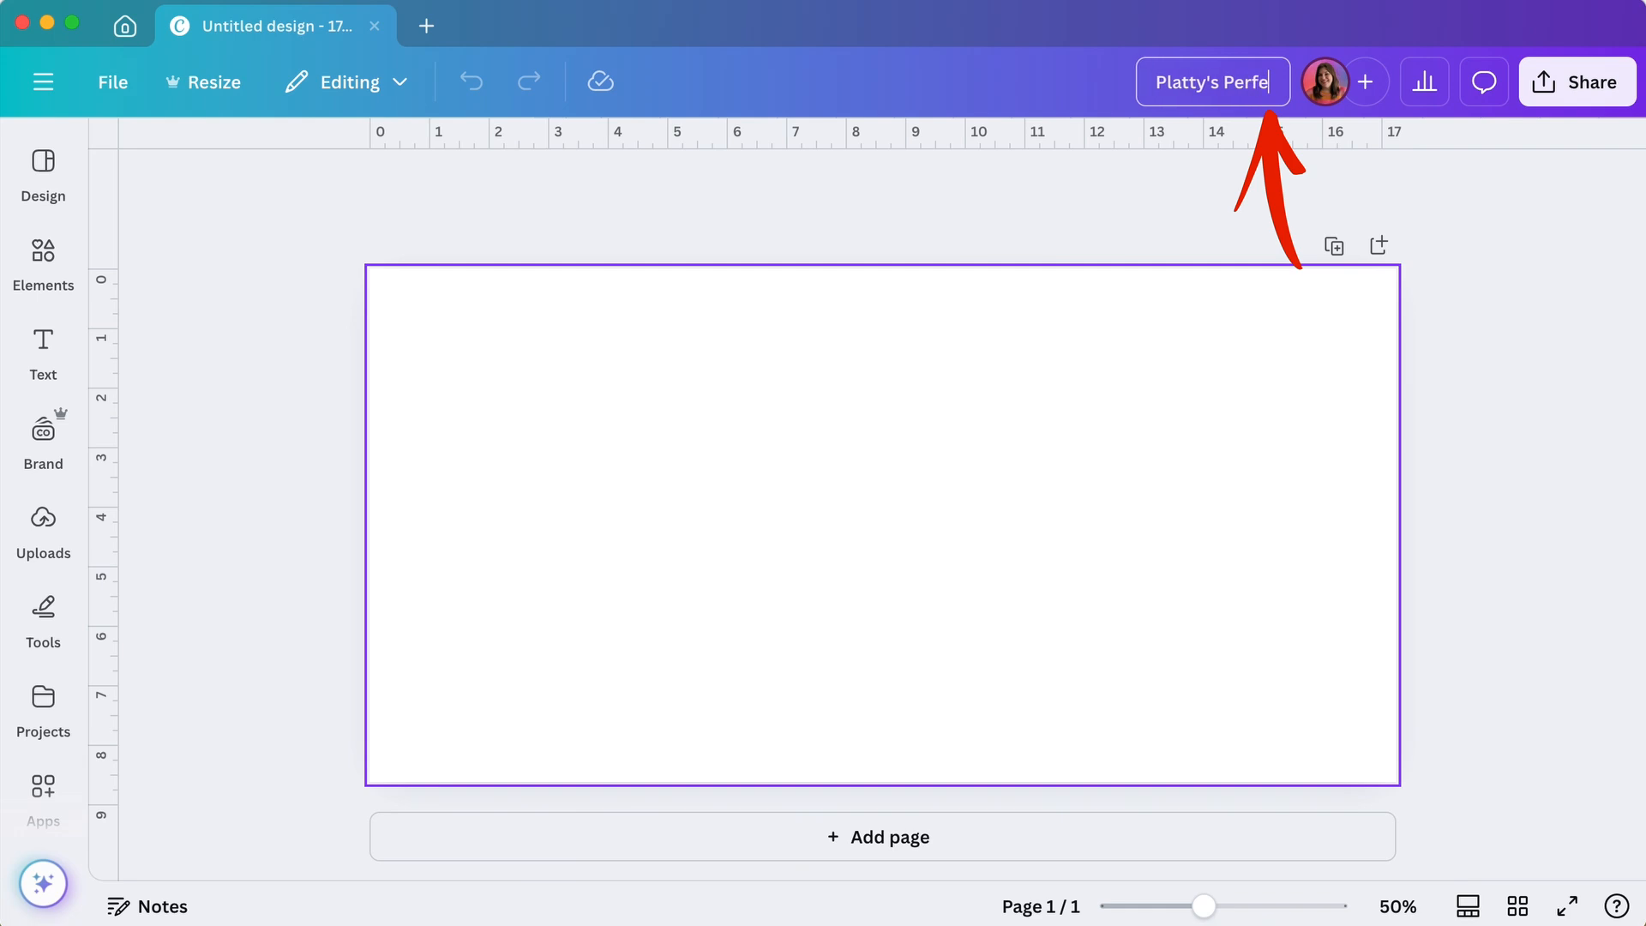
type("ct Day EBOOK")
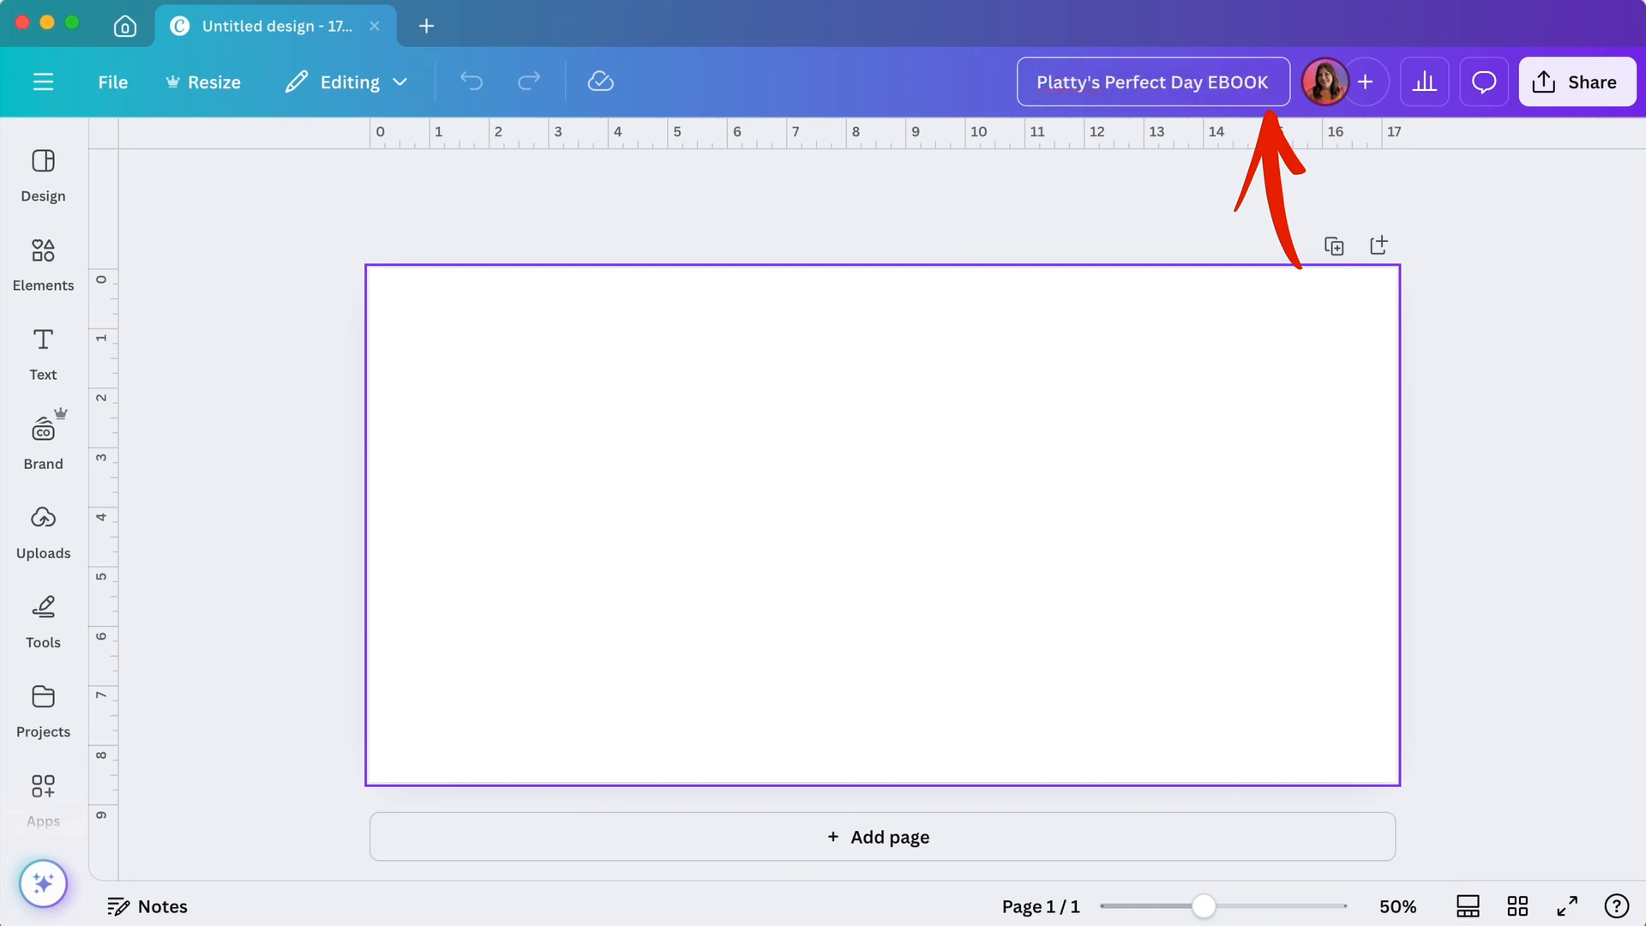
left_click(954, 228)
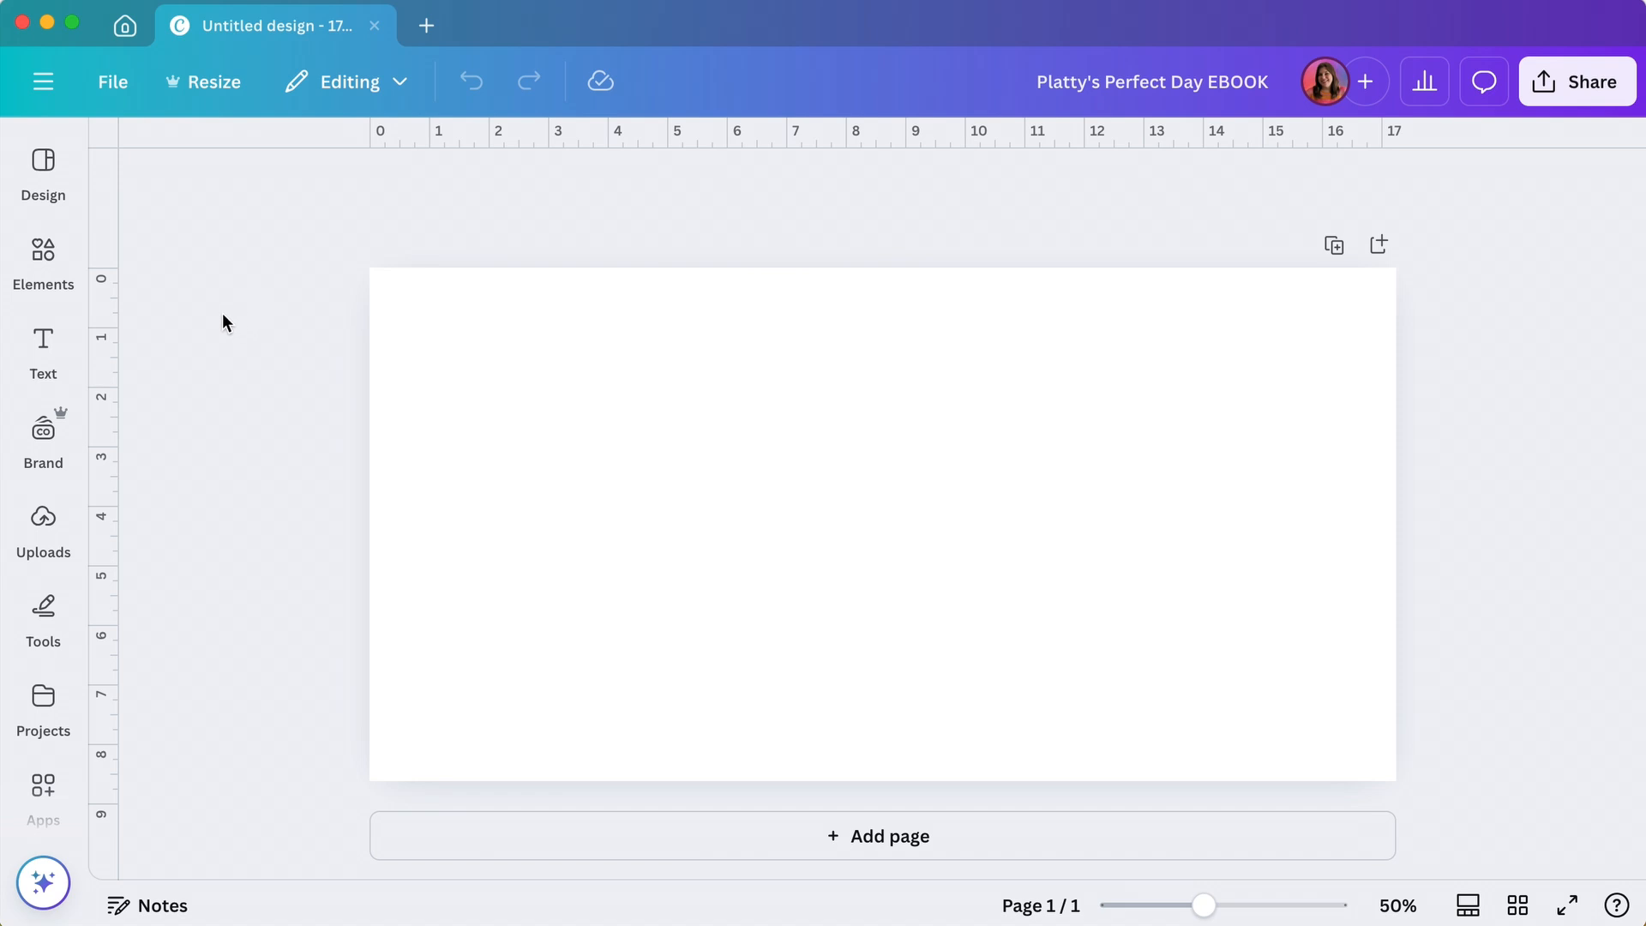
- Upload book.pdf from the Downloads folder and open the imported design to show its individual pages
left_click(50, 539)
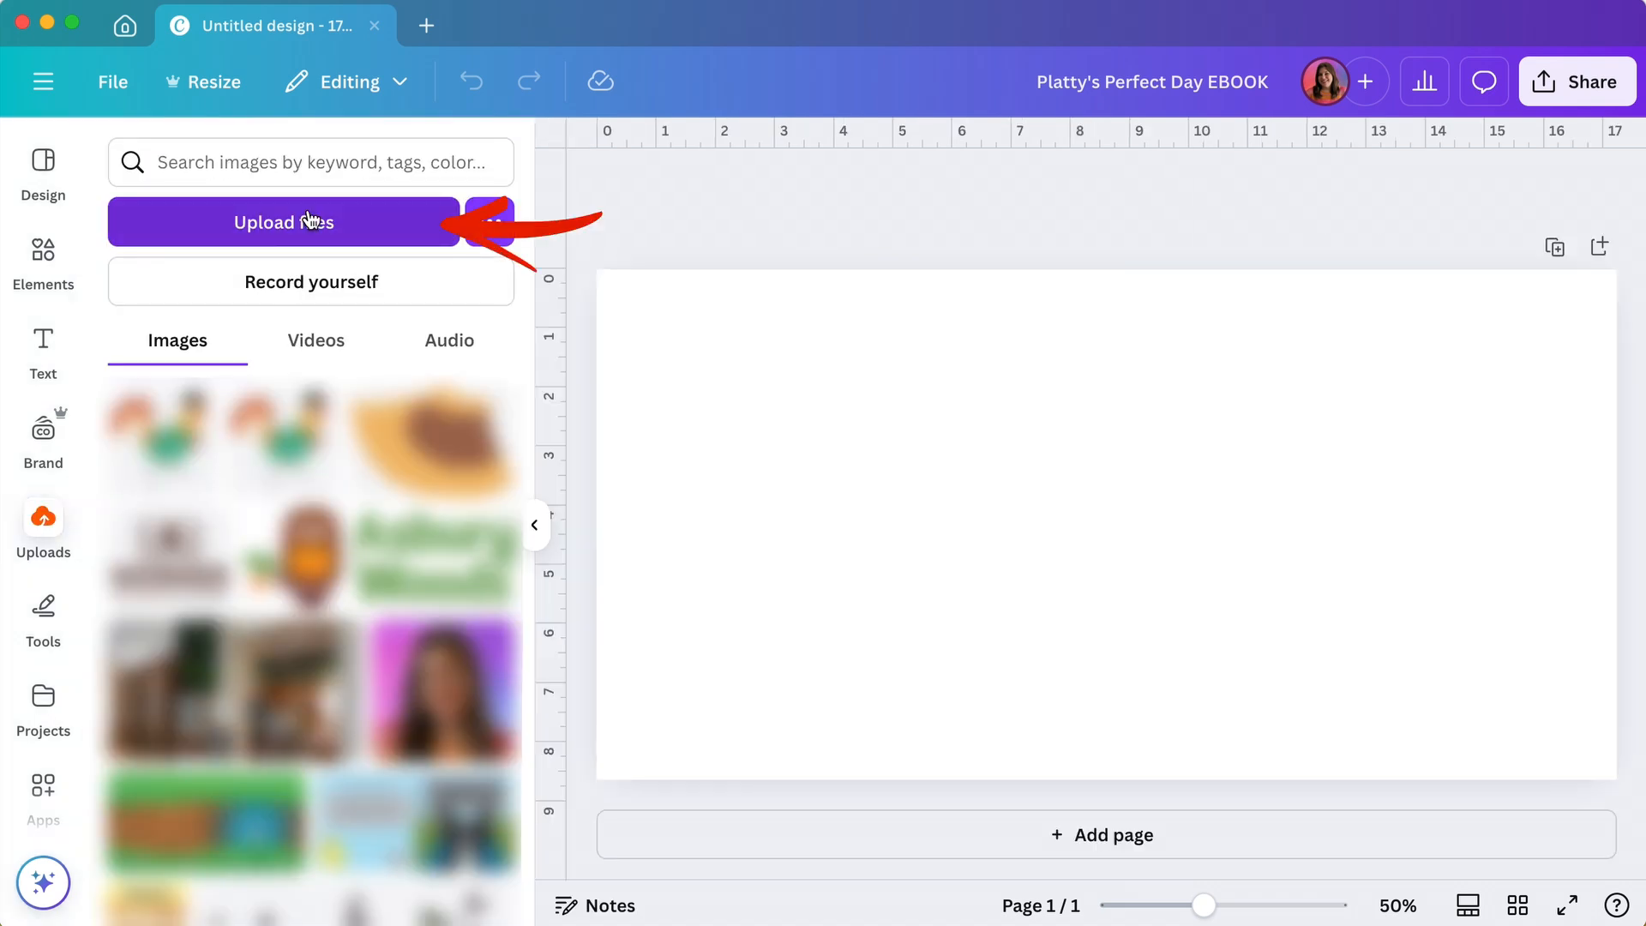
left_click(310, 221)
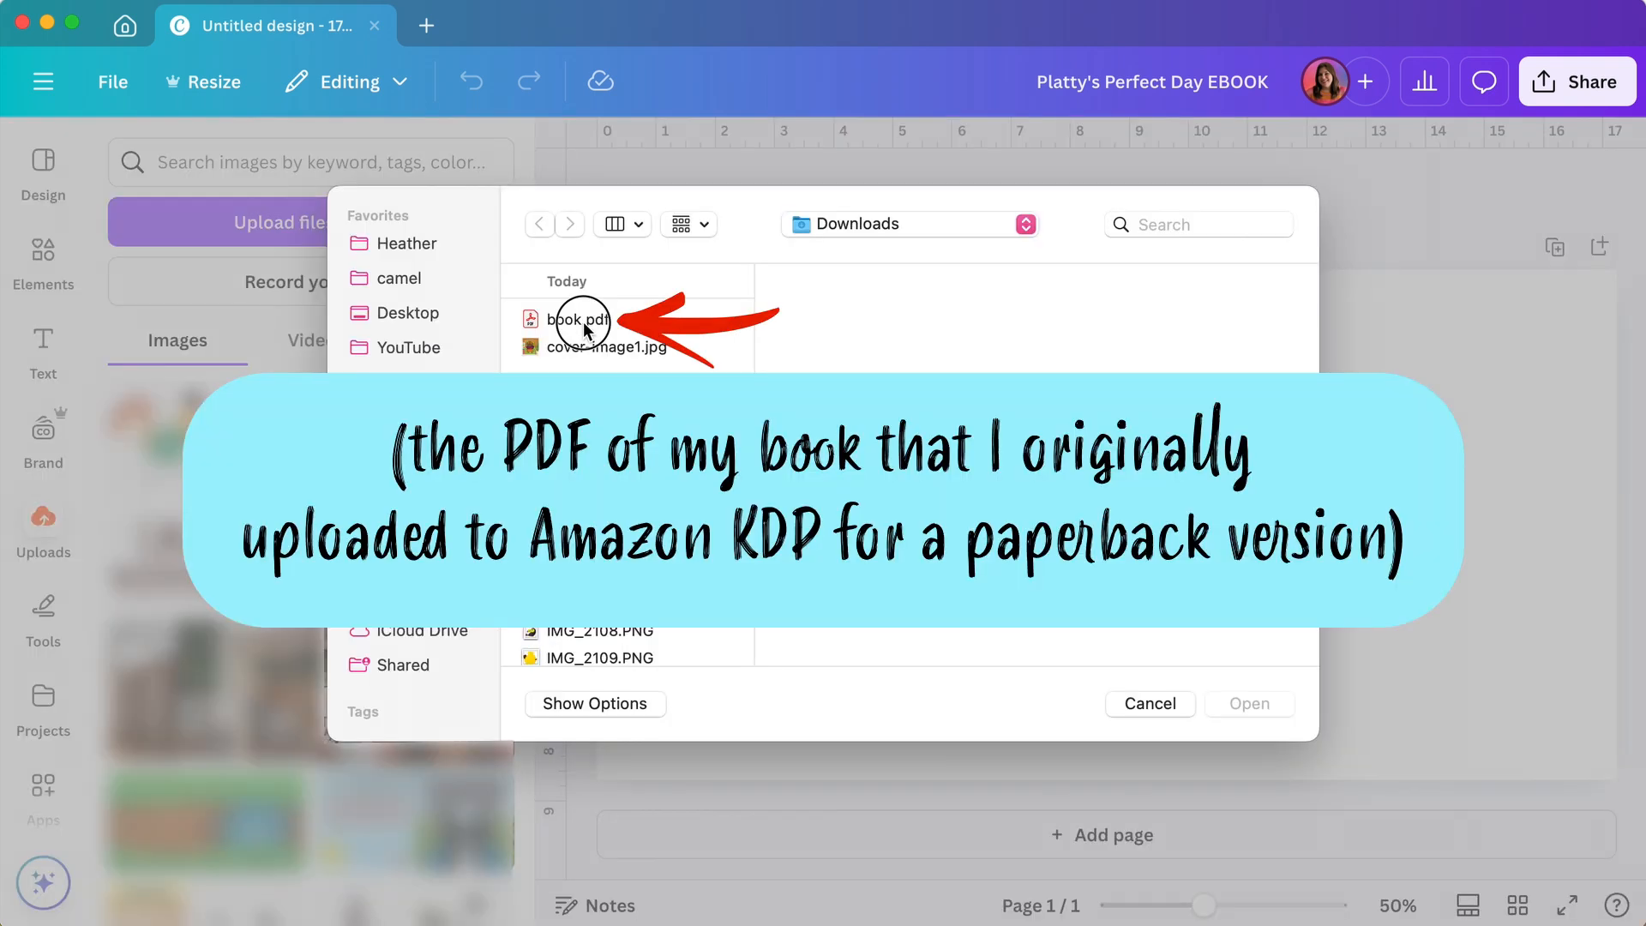
left_click(583, 320)
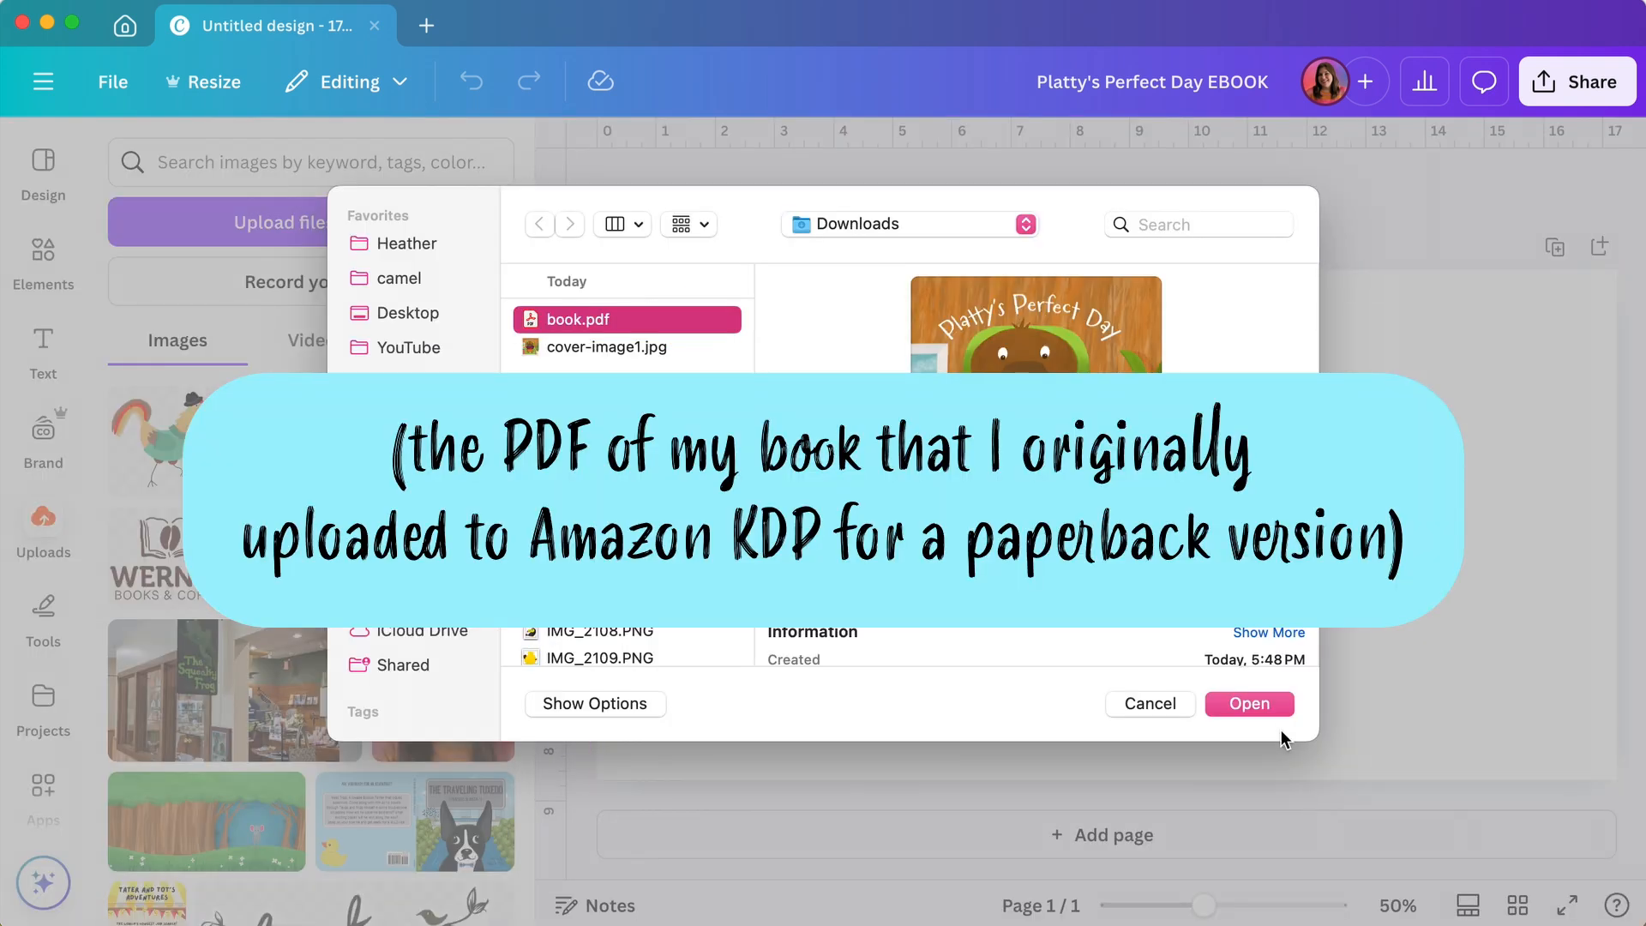
left_click(1271, 710)
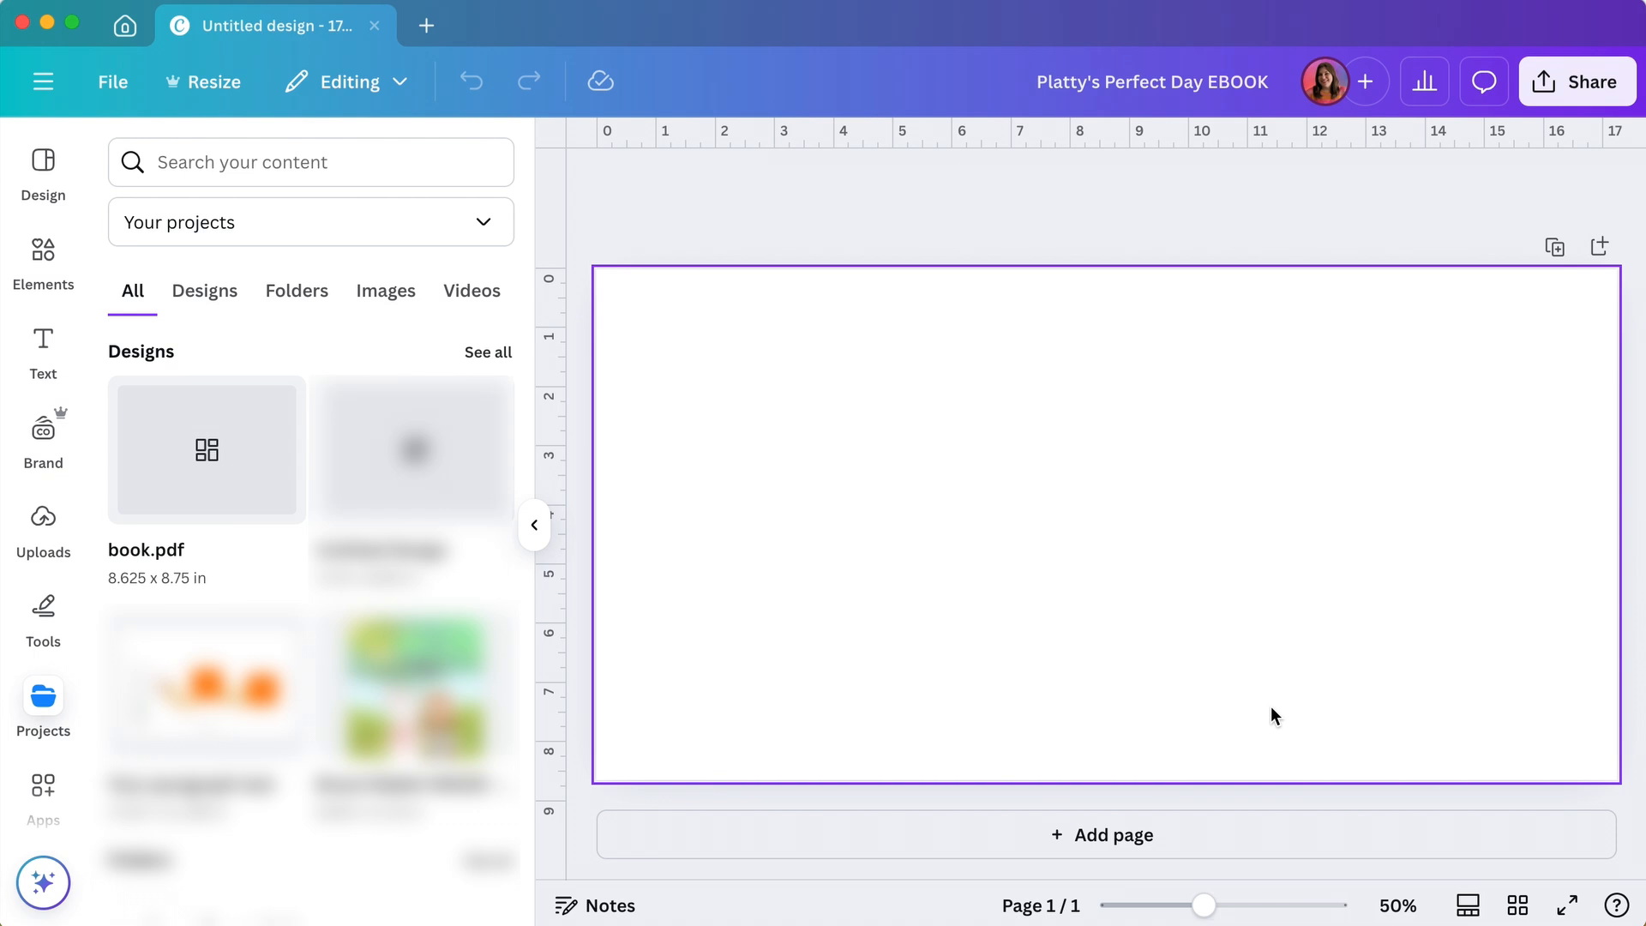
mouse_move(209, 452)
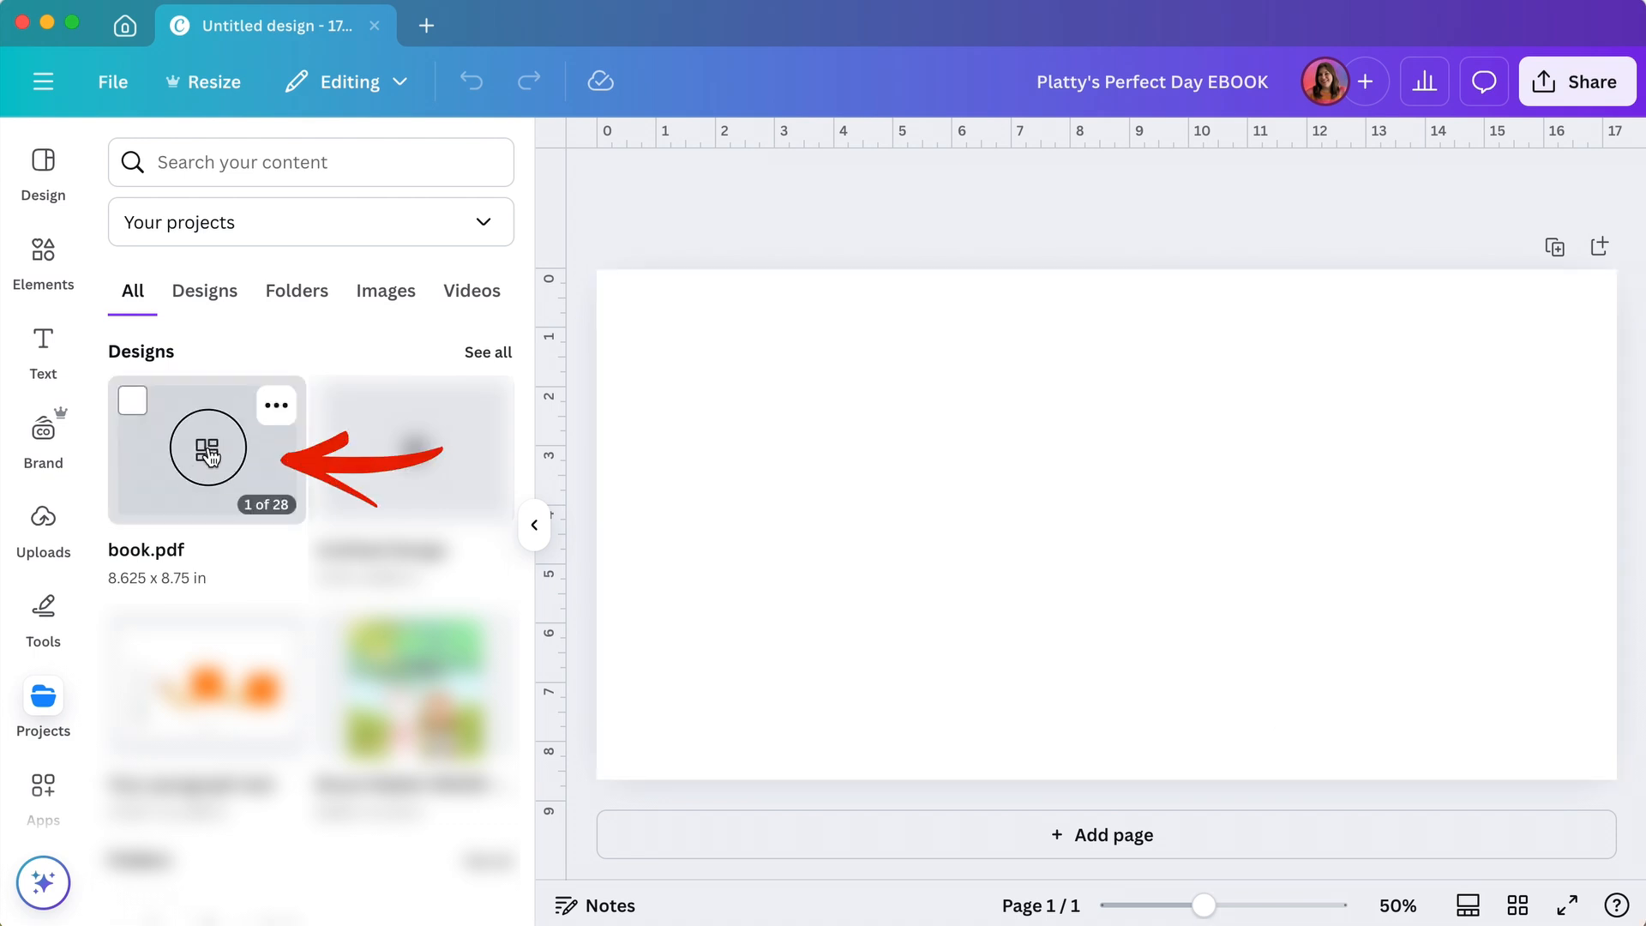
left_click(210, 455)
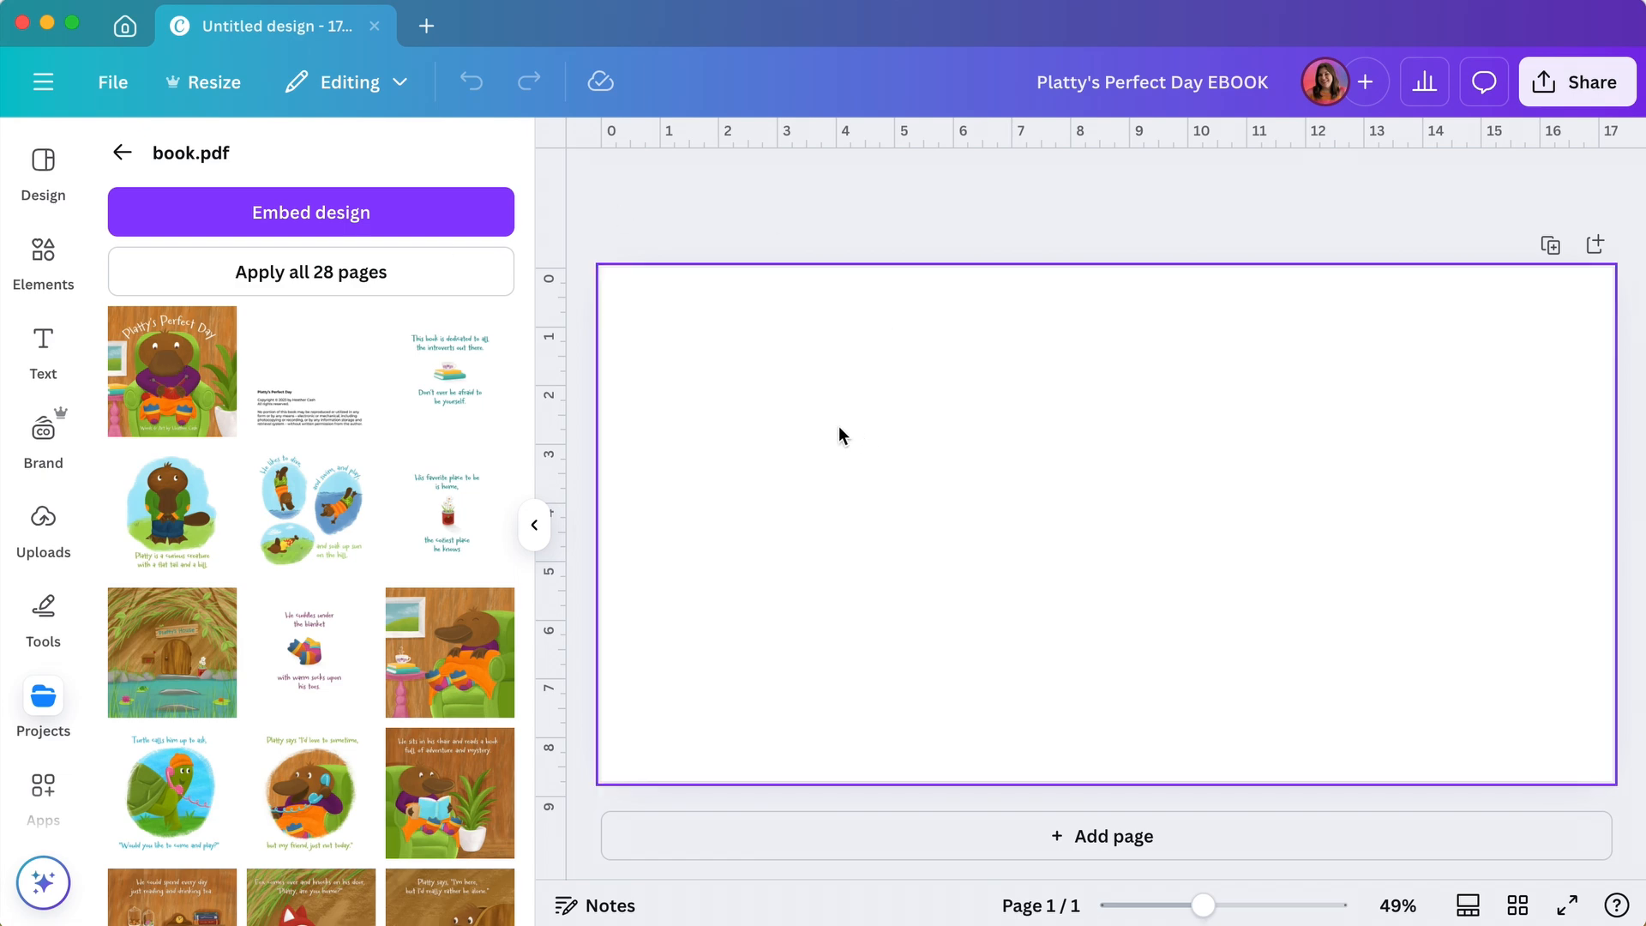
- Try applying the cover page and the copyright page of book.pdf directly one after the other to the blank spread
left_click(175, 382)
left_click(806, 533)
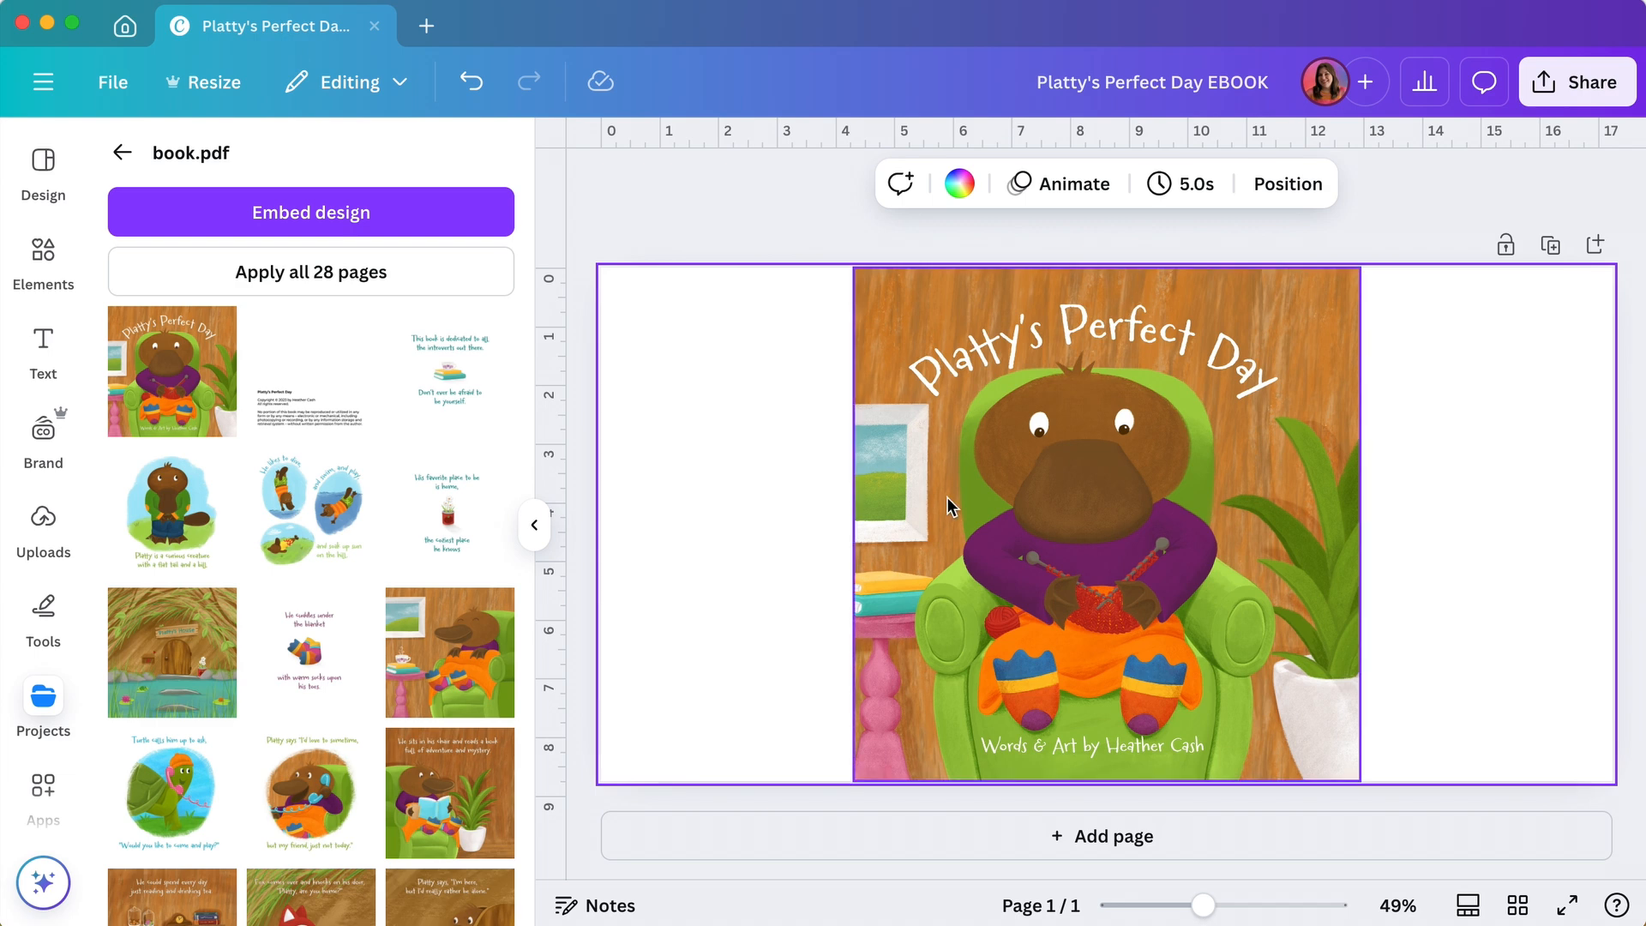
left_click(301, 378)
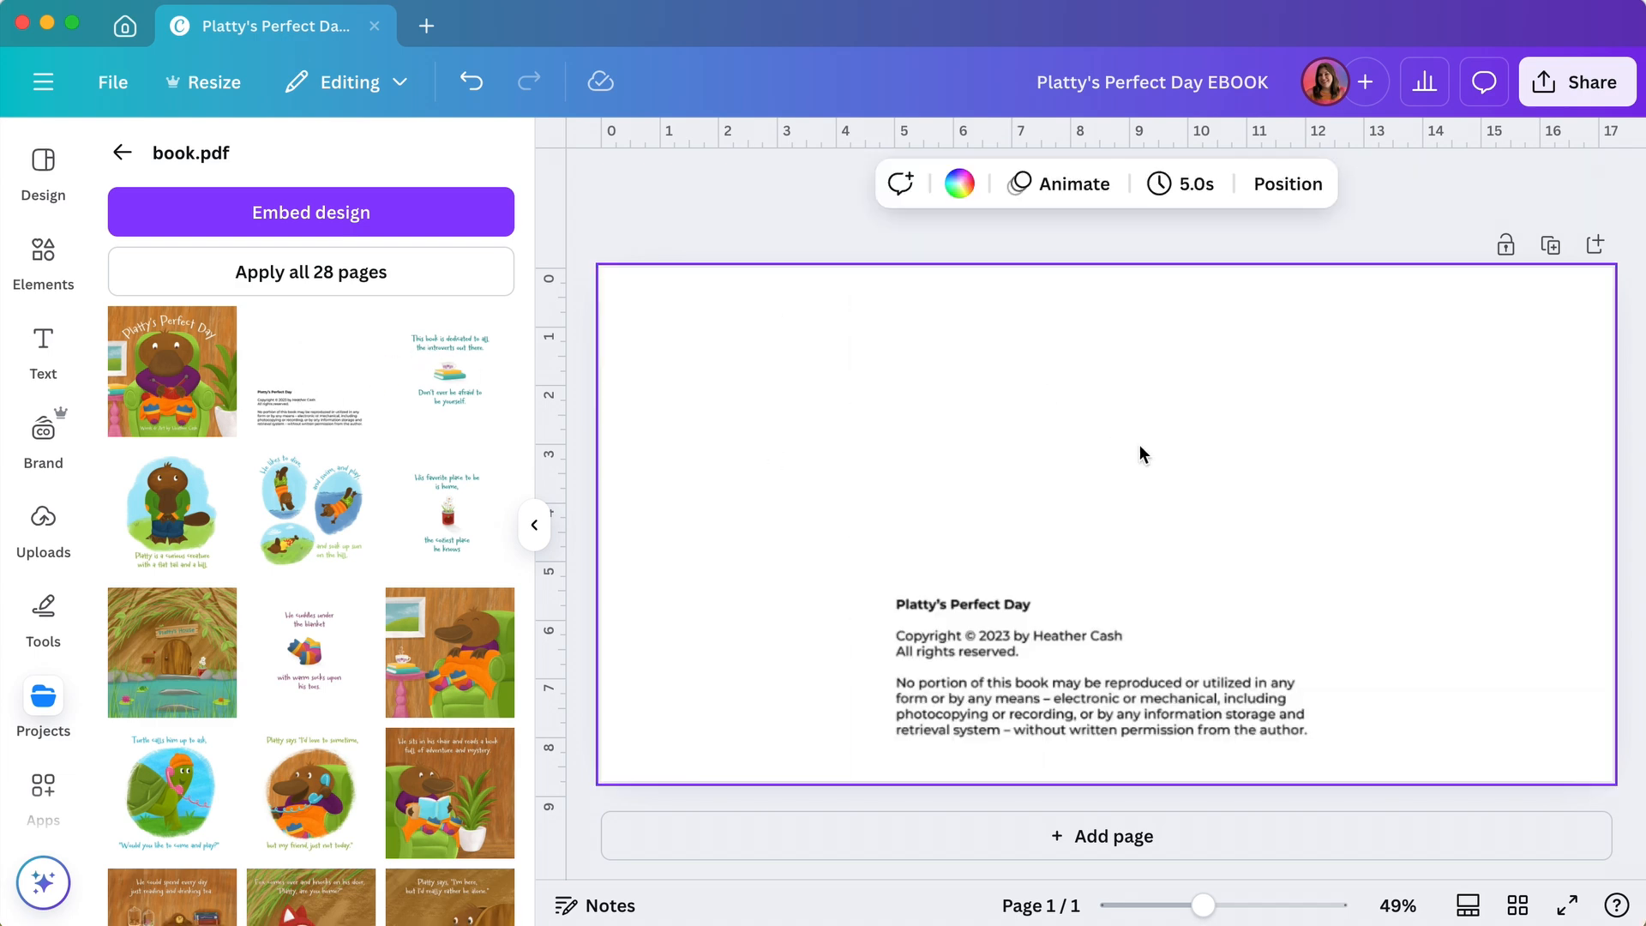
left_click(1091, 455)
left_click_drag(1091, 455, 1334, 441)
left_click(995, 463)
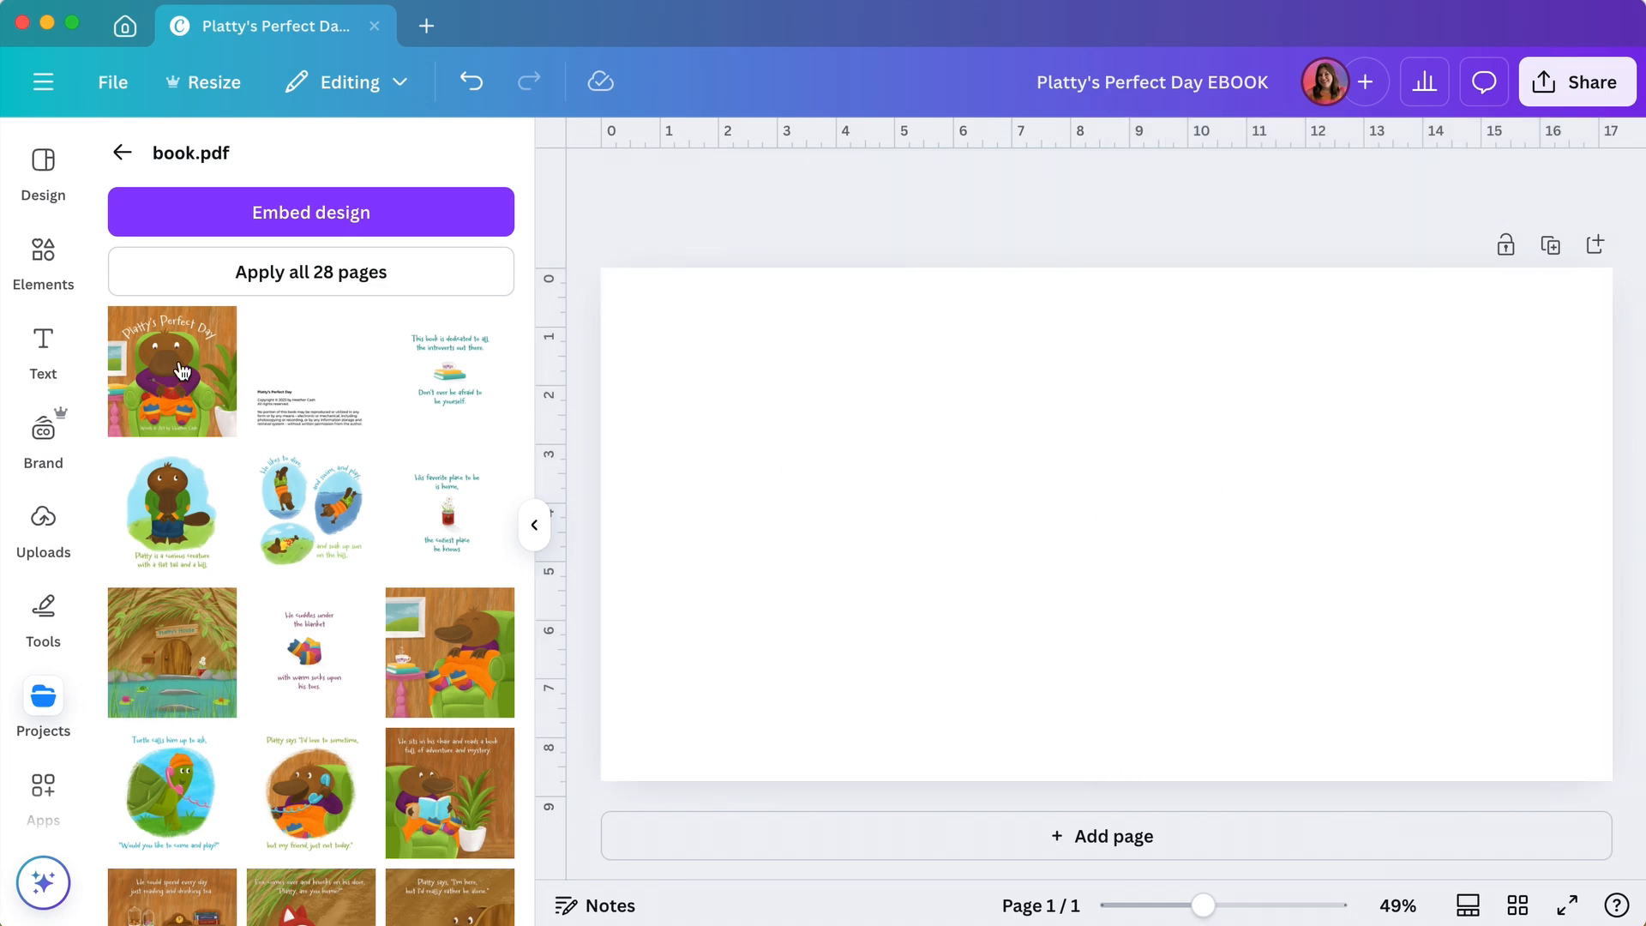
- Lay out the cover on the first spread's left half and the copyright page on its right half, cutting and pasting the cover around adding the copyright page
left_click(182, 370)
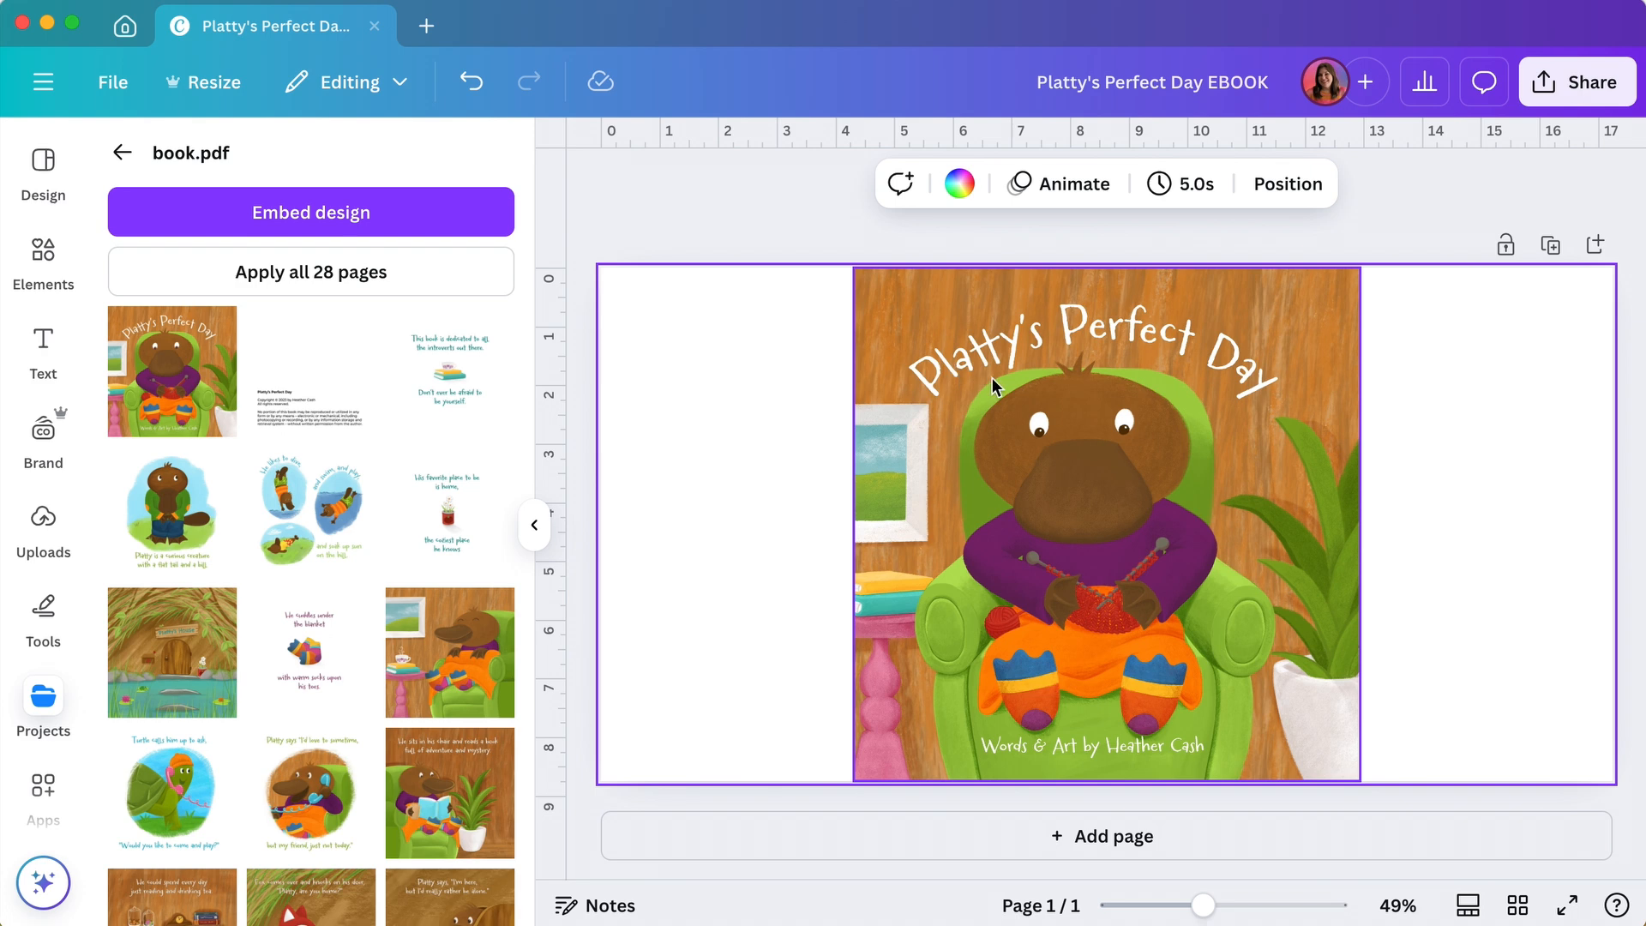
left_click(987, 384)
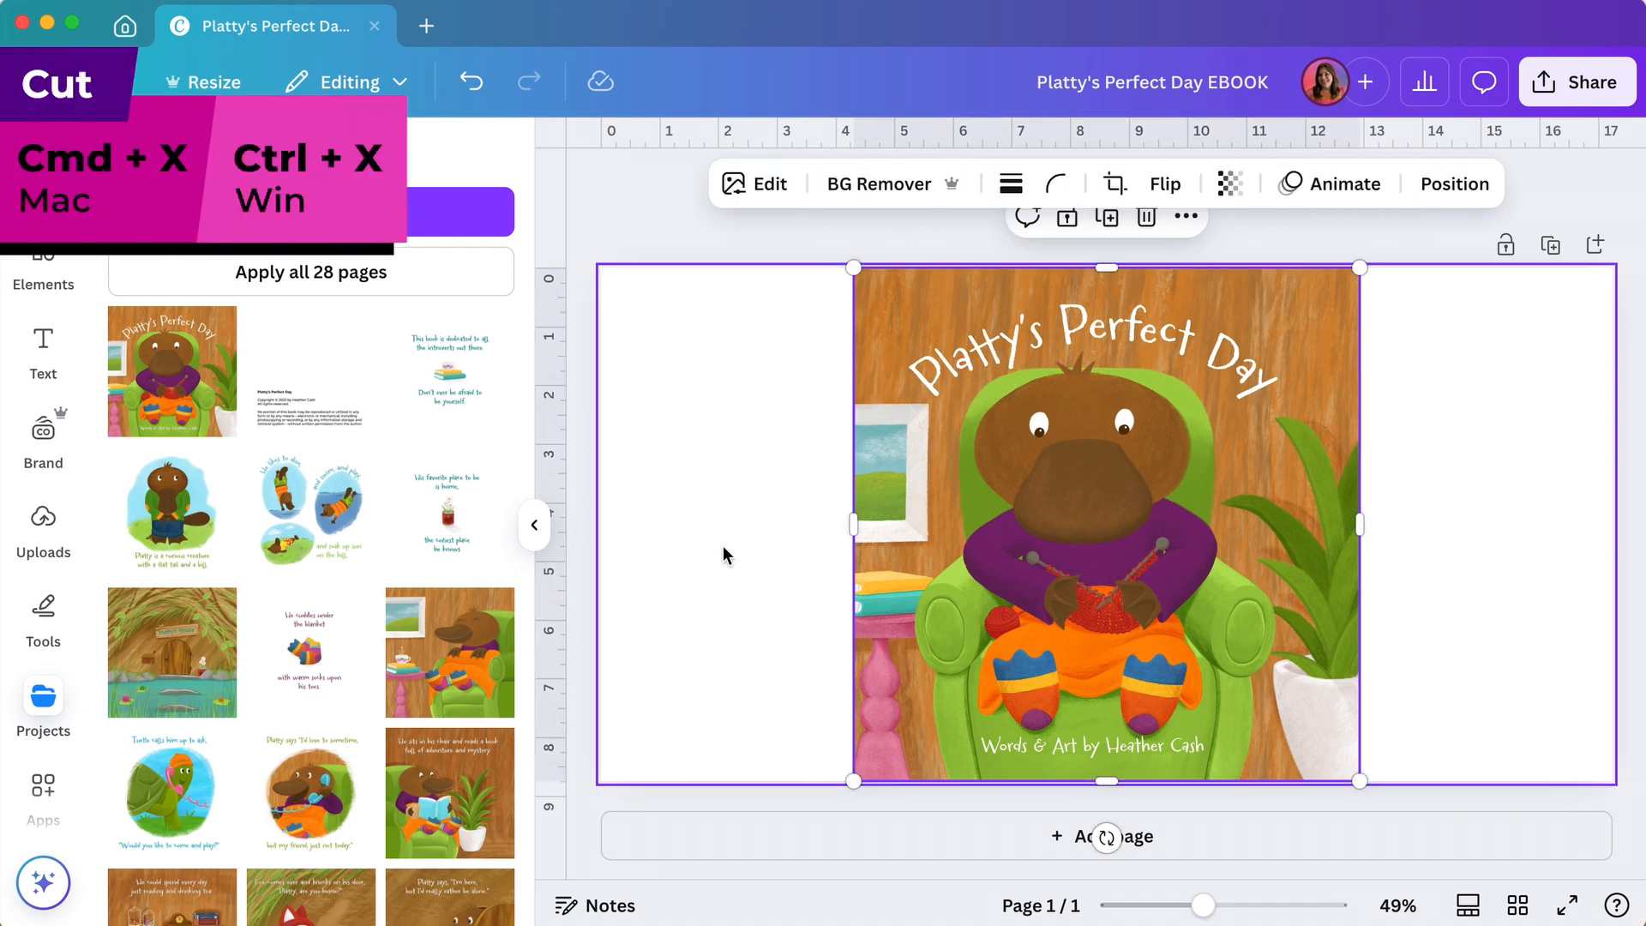
key("super+x")
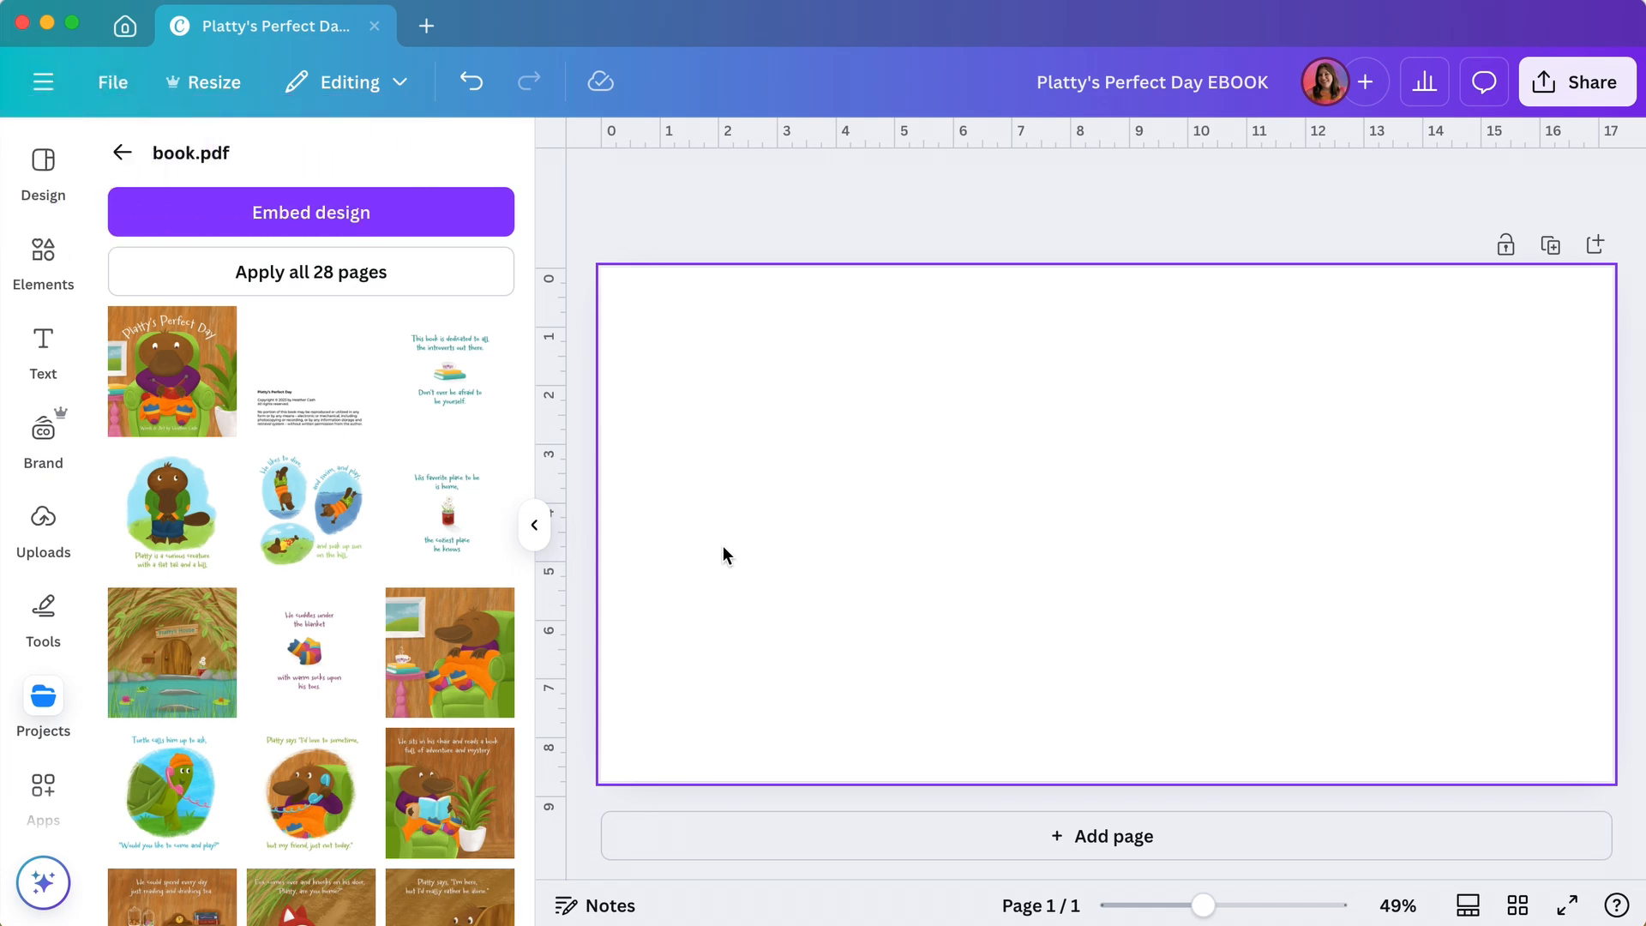
left_click(283, 398)
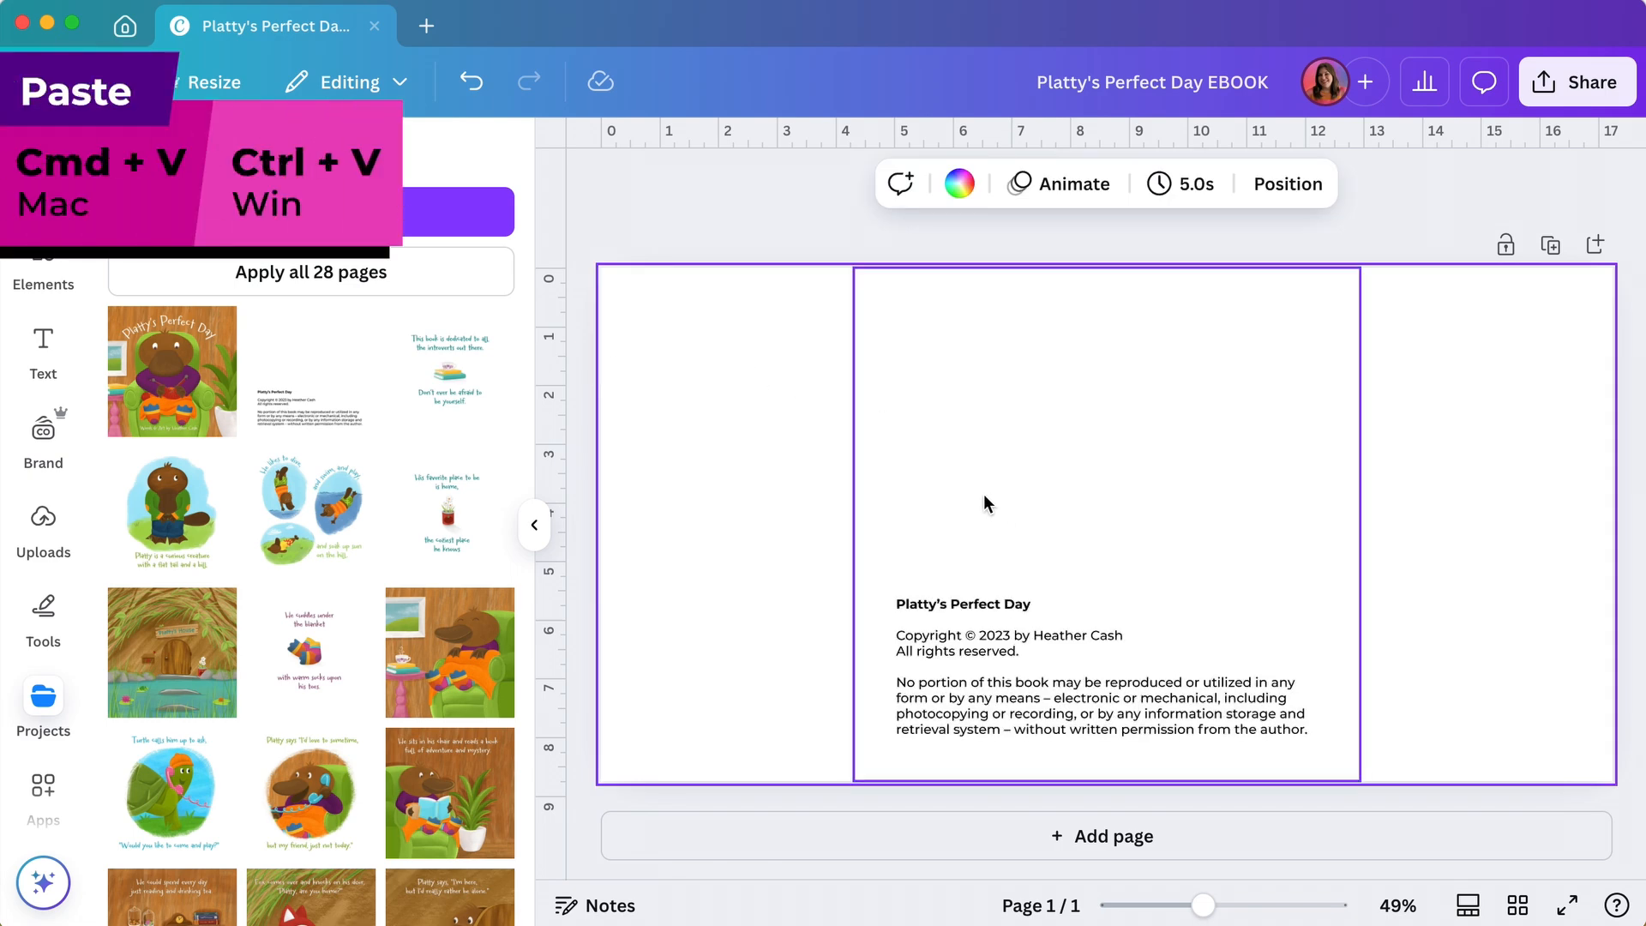
key("cmd+v")
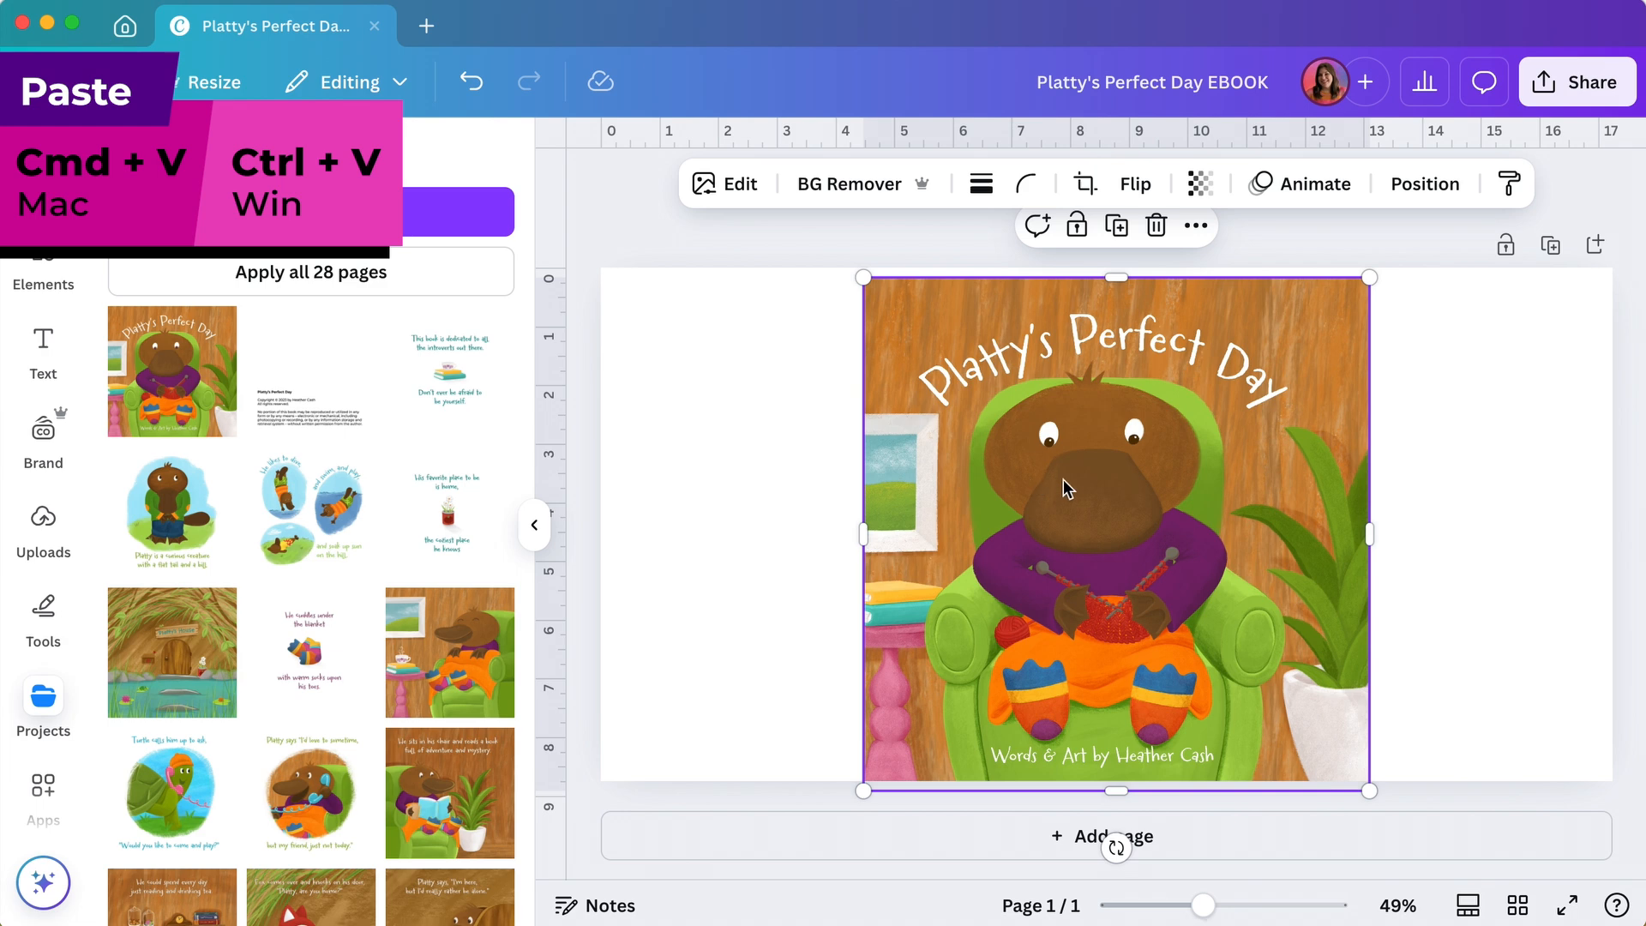
left_click_drag(1063, 482, 809, 476)
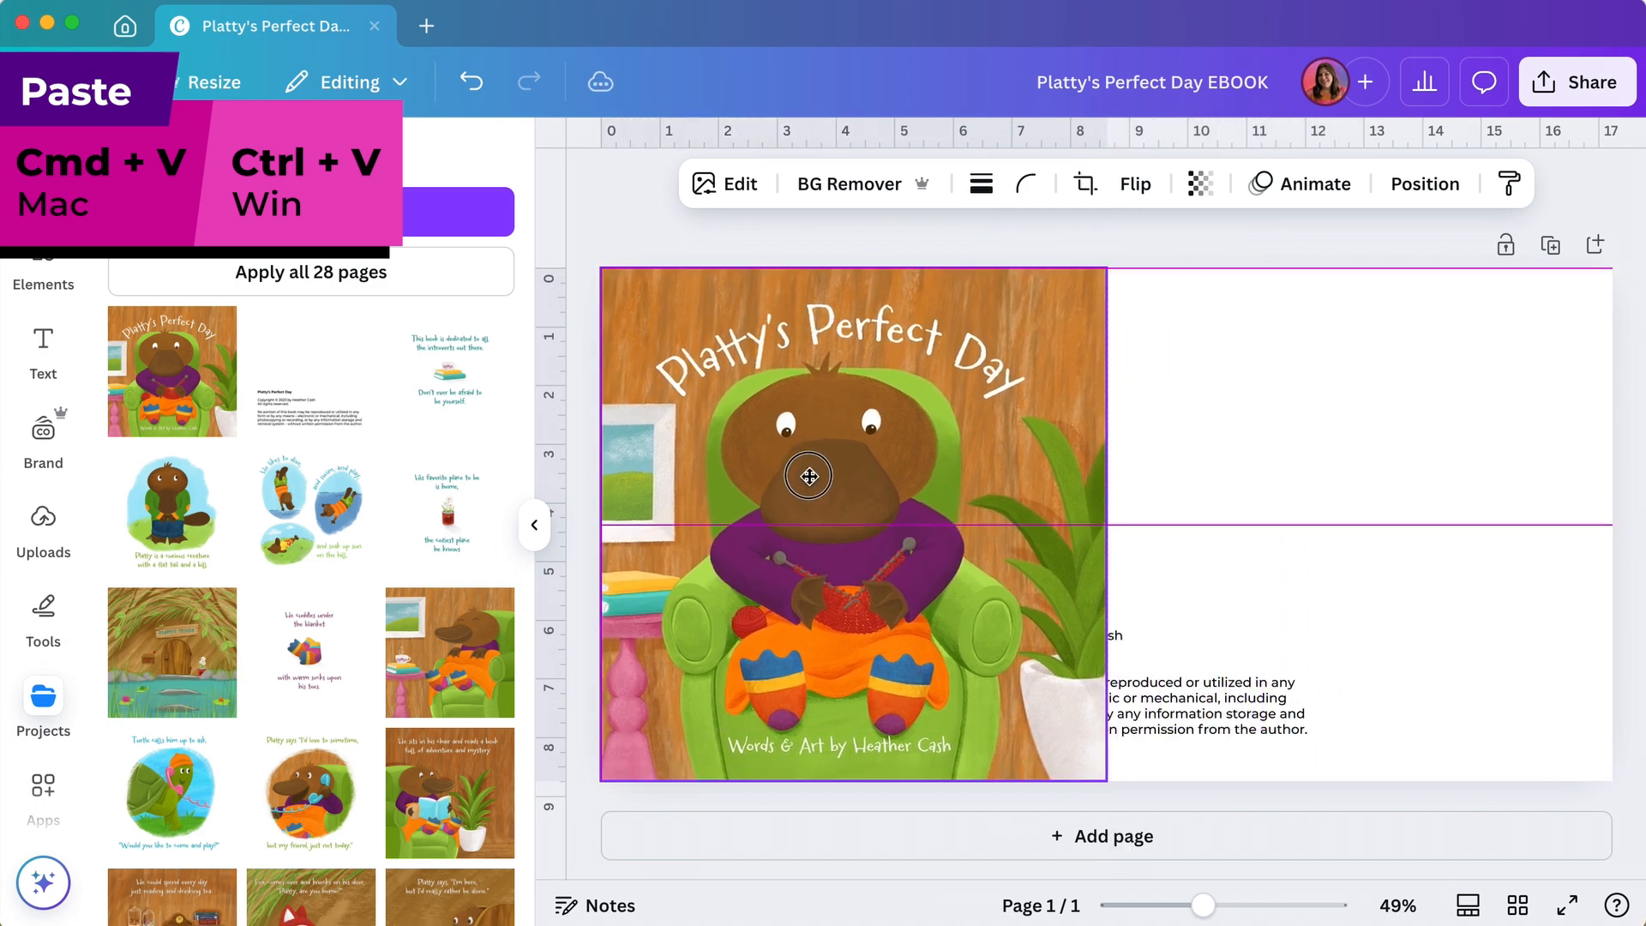
left_click_drag(1226, 641, 1437, 636)
left_click(1260, 238)
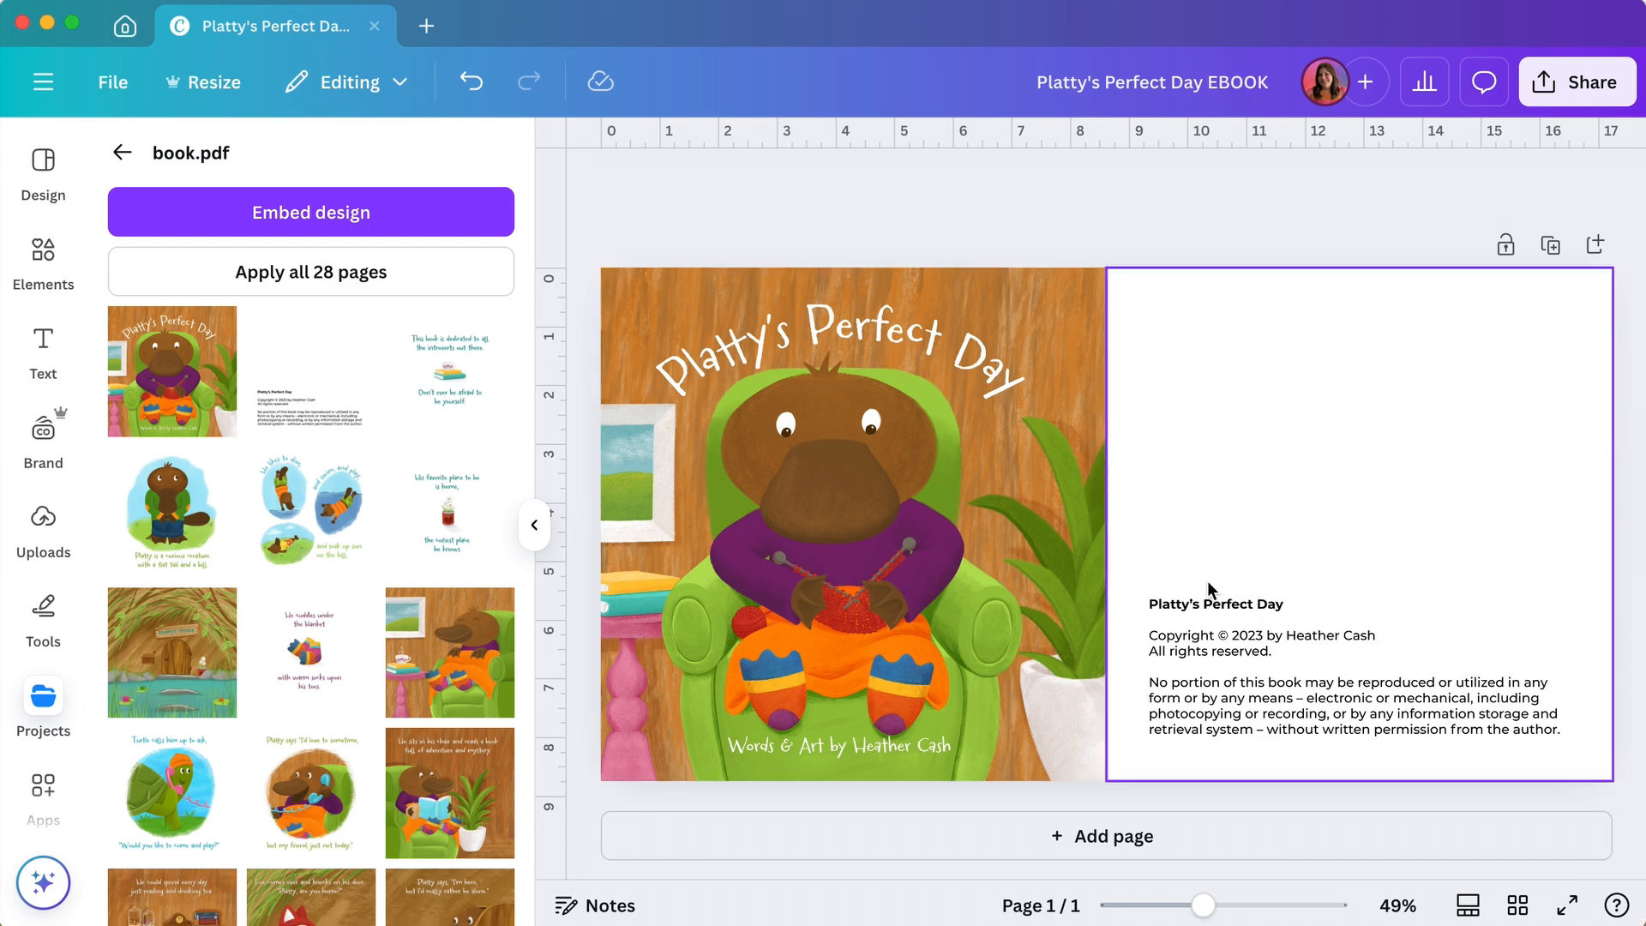
- Remove the copyright page from the first spread and centre the cover on it
left_click(1208, 629)
key("Escape")
left_click_drag(926, 537, 1185, 527)
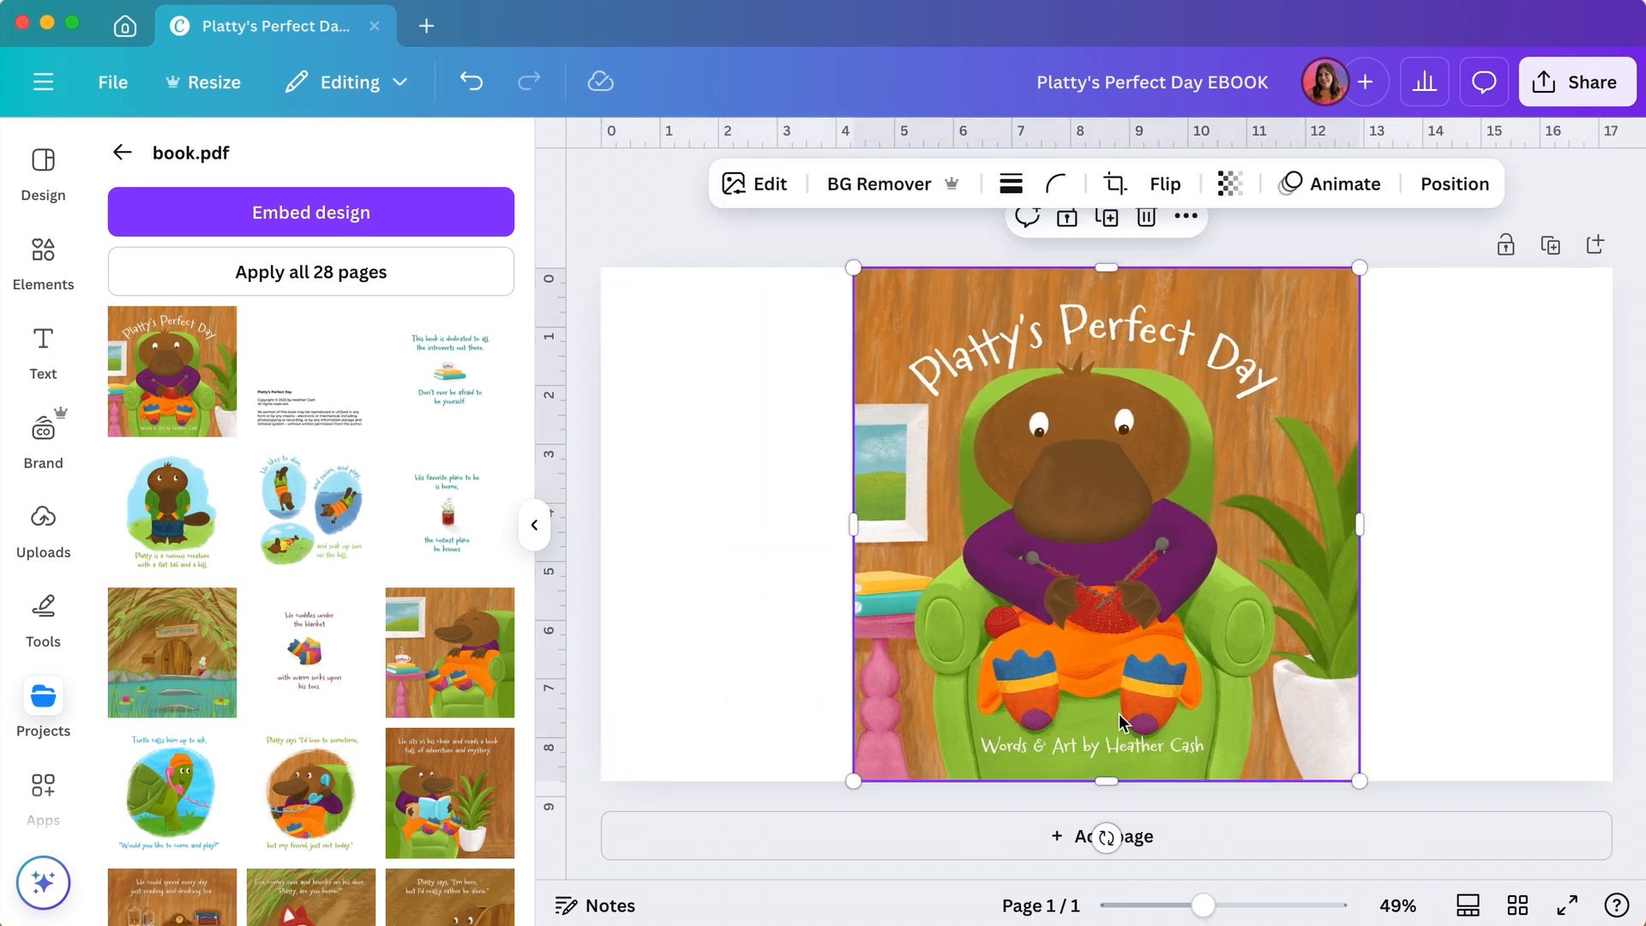
- Add a second page and place the book's dedication page on its right half
left_click(1210, 851)
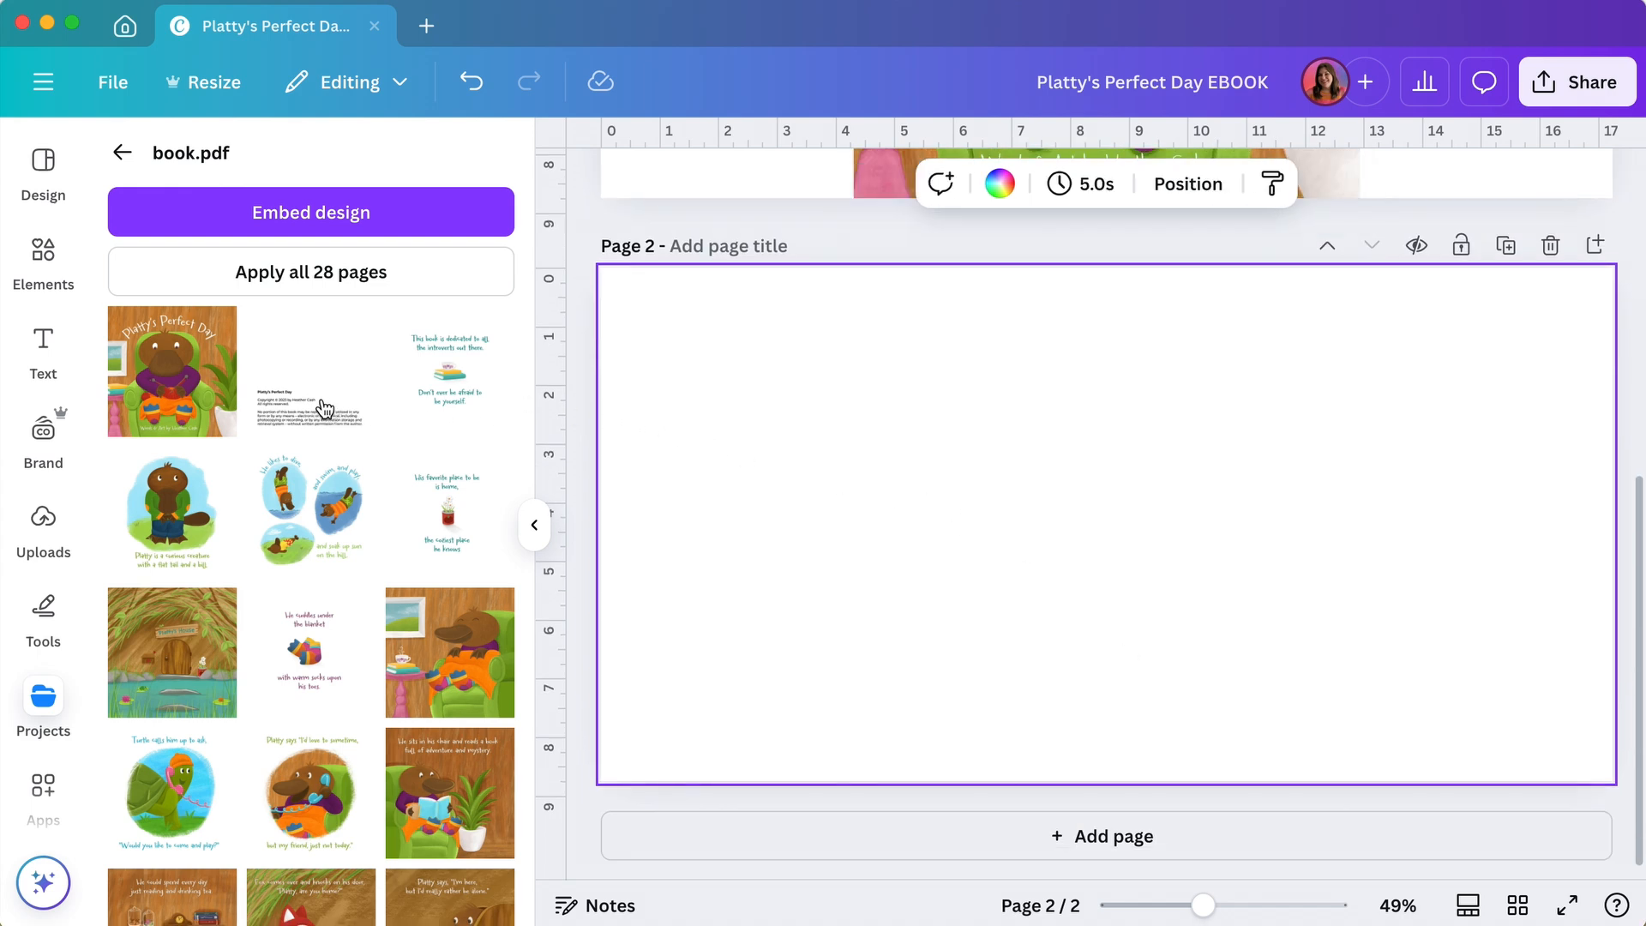
left_click(460, 374)
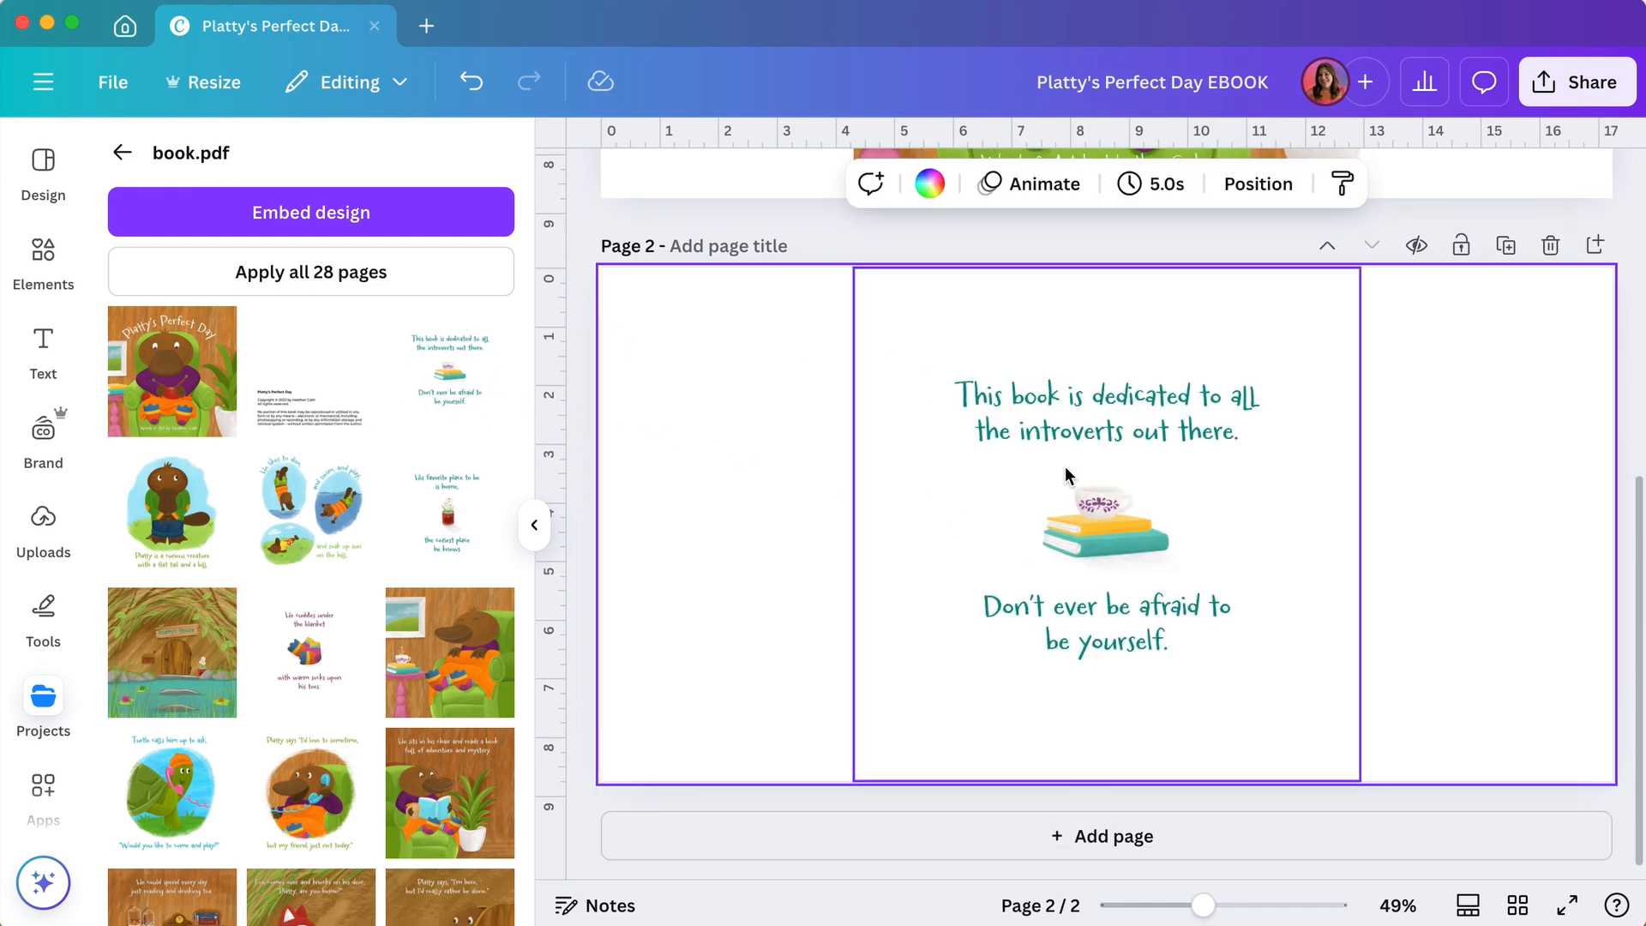
left_click(1054, 468)
left_click_drag(1054, 468, 1325, 471)
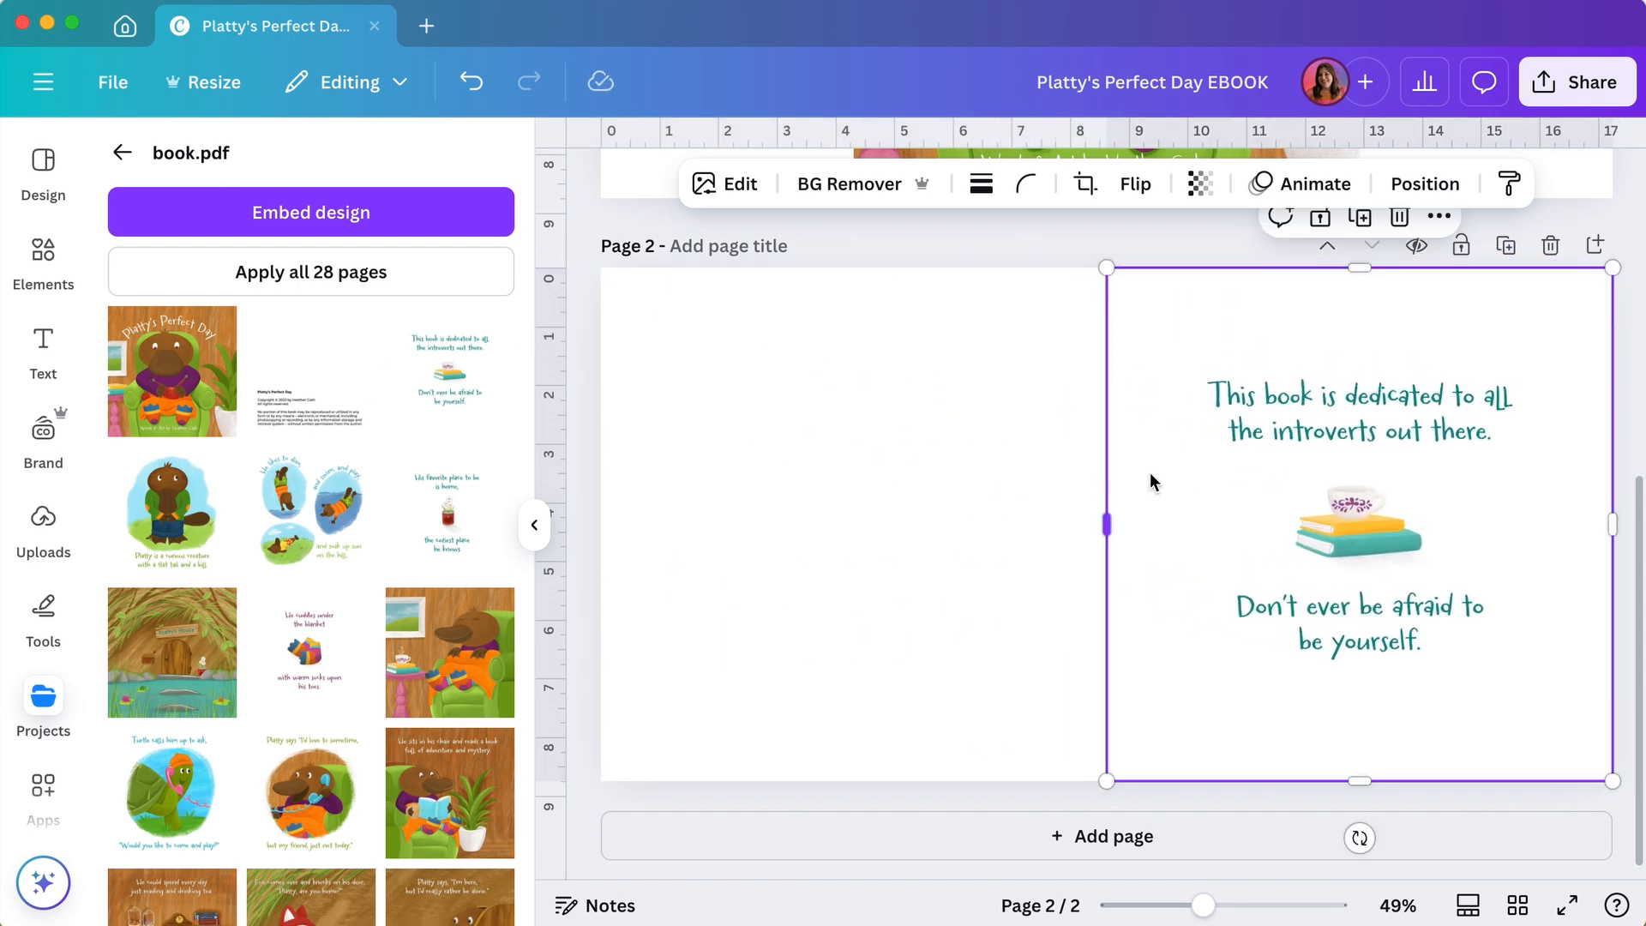
- Lay out the second spread with the copyright page on its left half and the dedication page on its right, cutting and pasting the dedication
key("super+x")
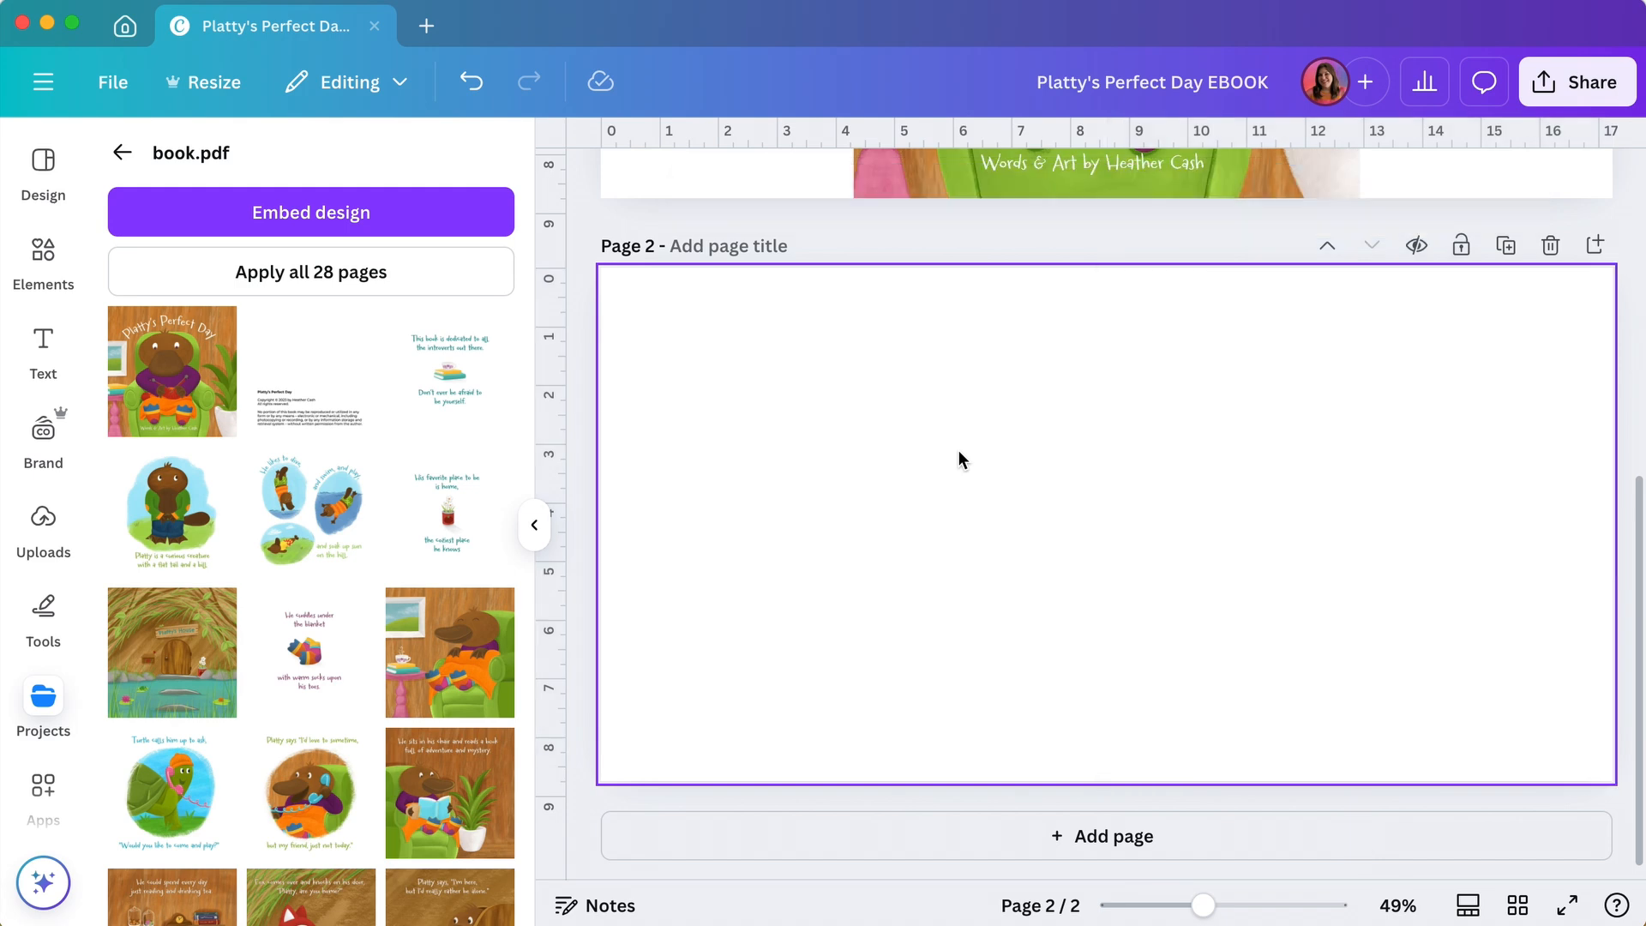
left_click(309, 392)
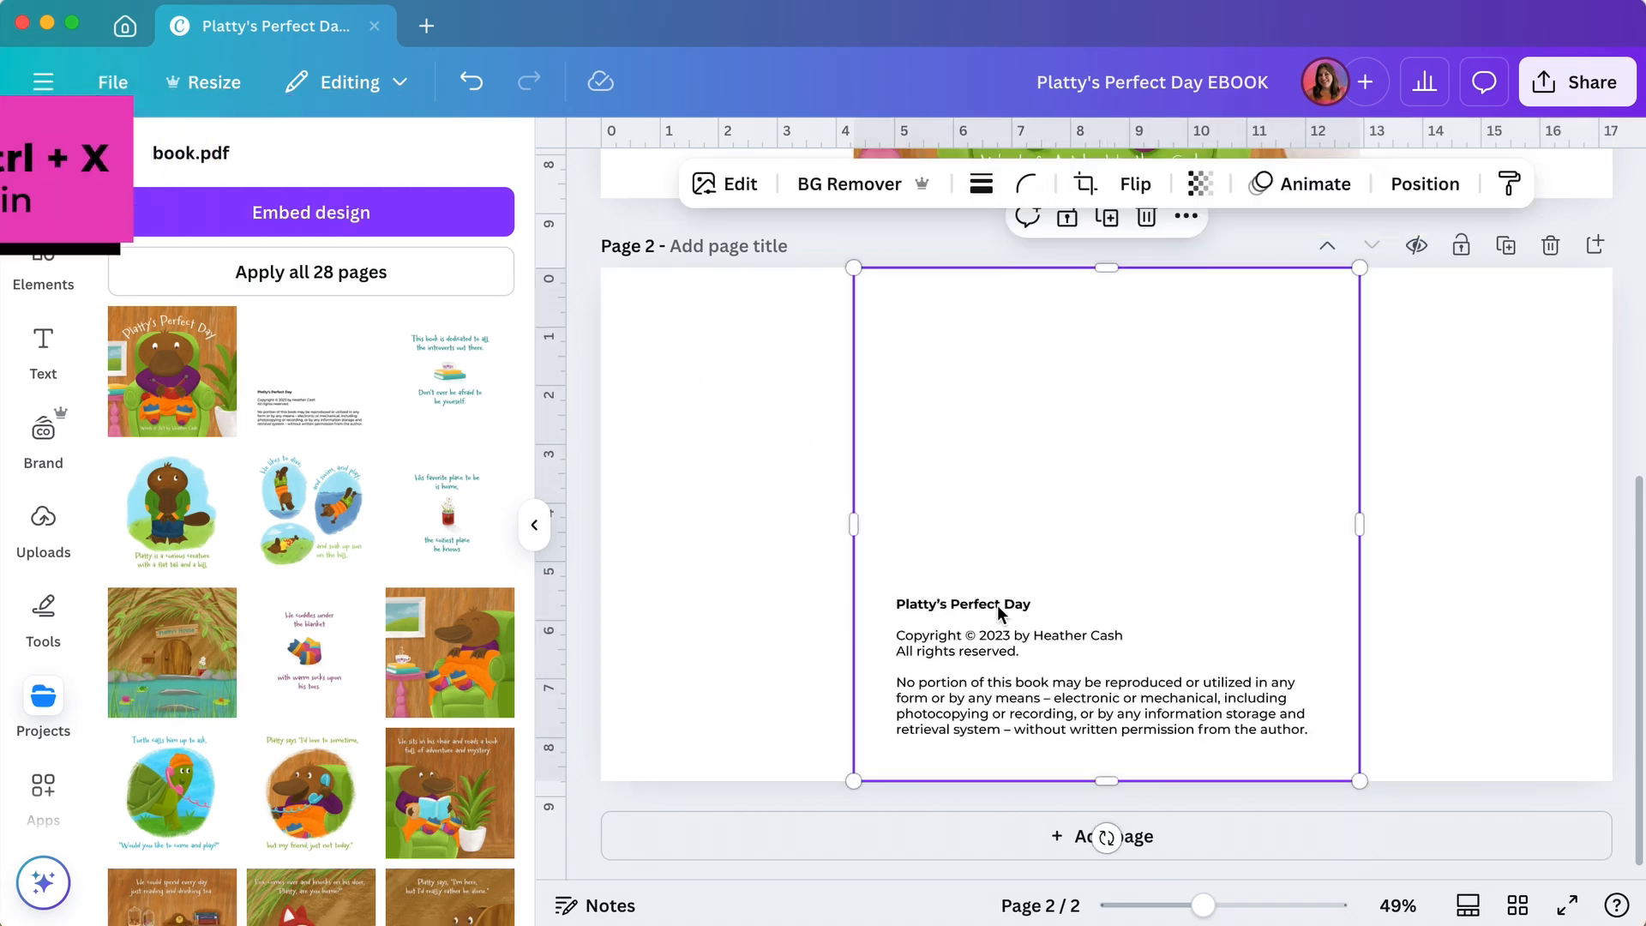
left_click_drag(1022, 619, 768, 619)
key("super+v")
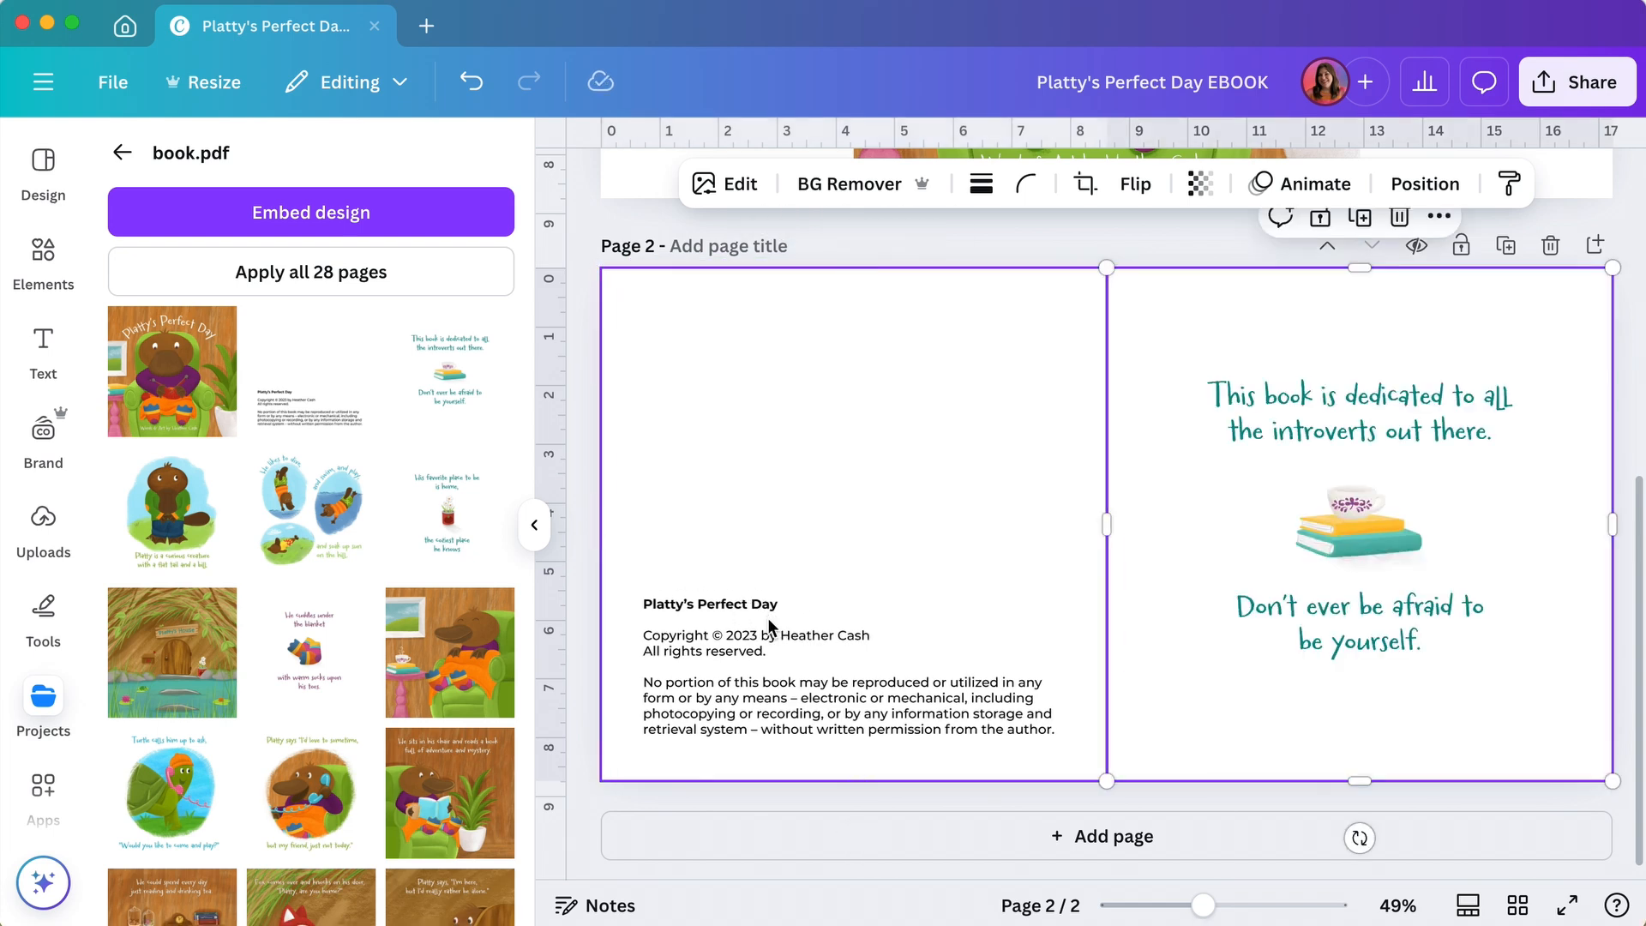
left_click(1437, 795)
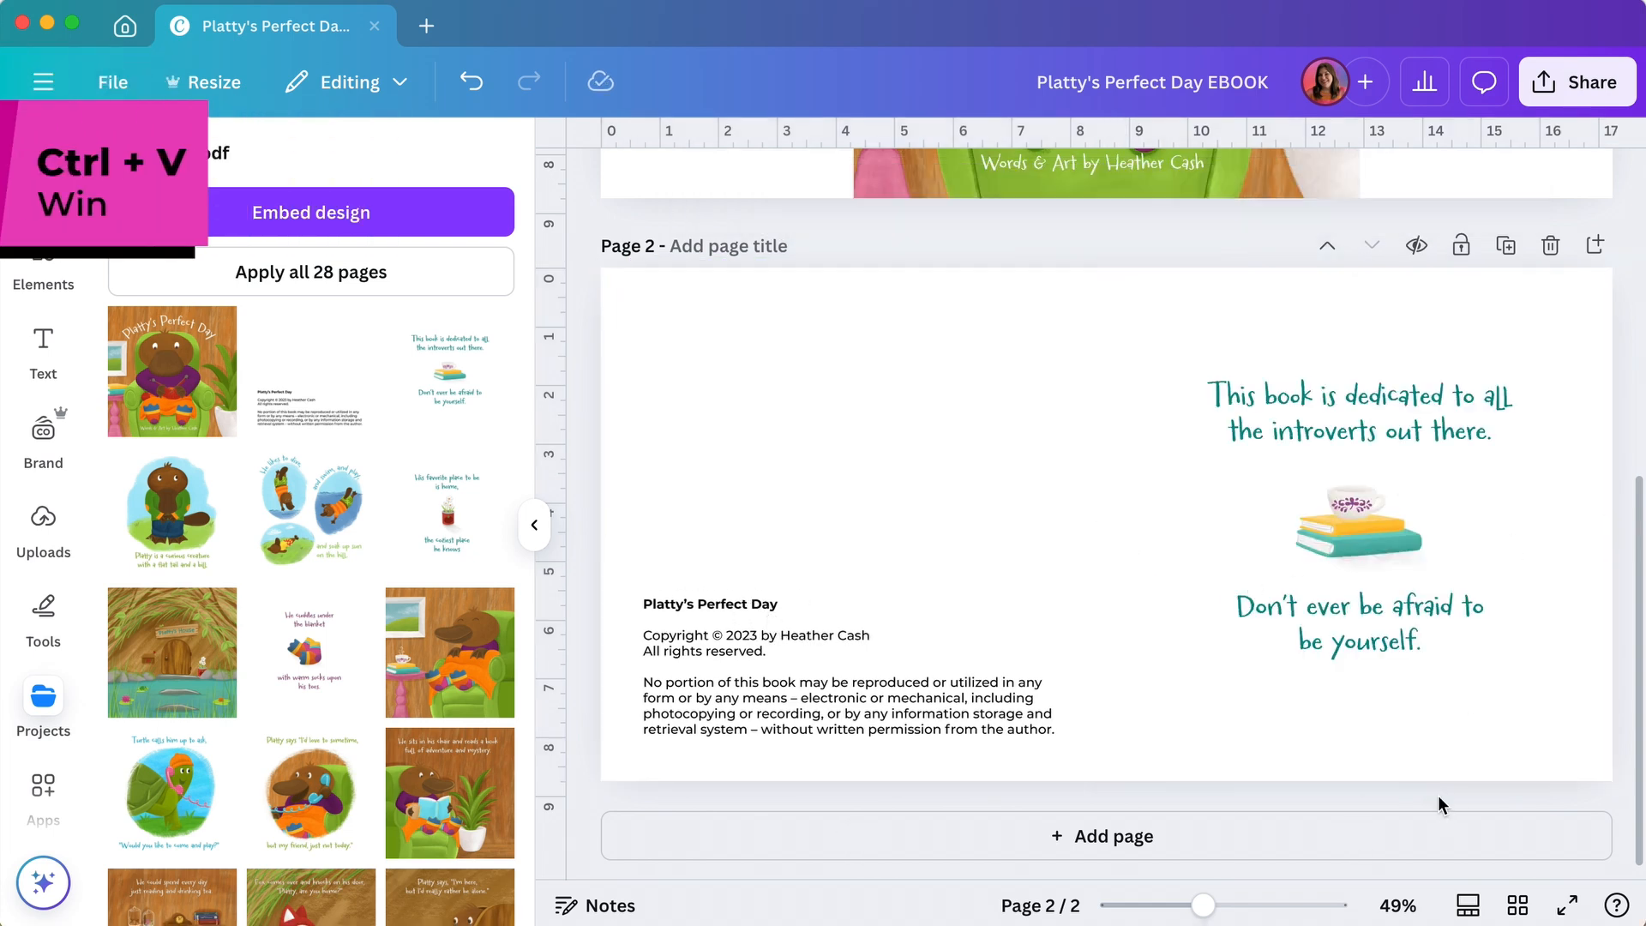
- Delete the spread that holds the book's cover from the beginning of the design
scroll(1277, 564, "up", 10)
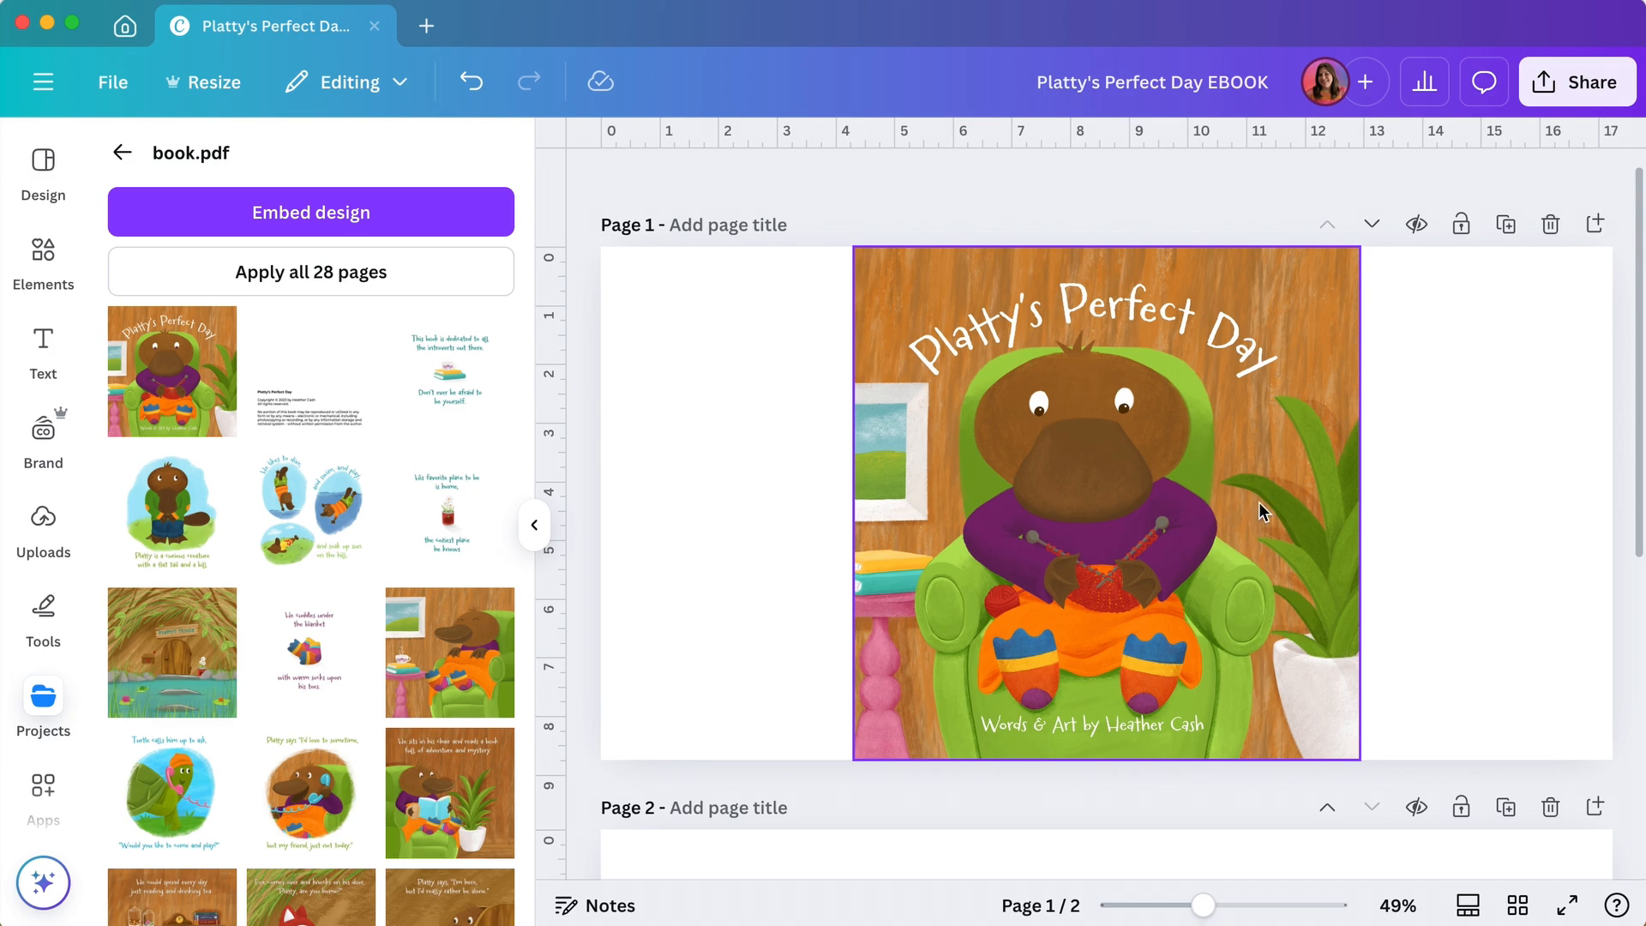
scroll(1502, 493, "down", 5)
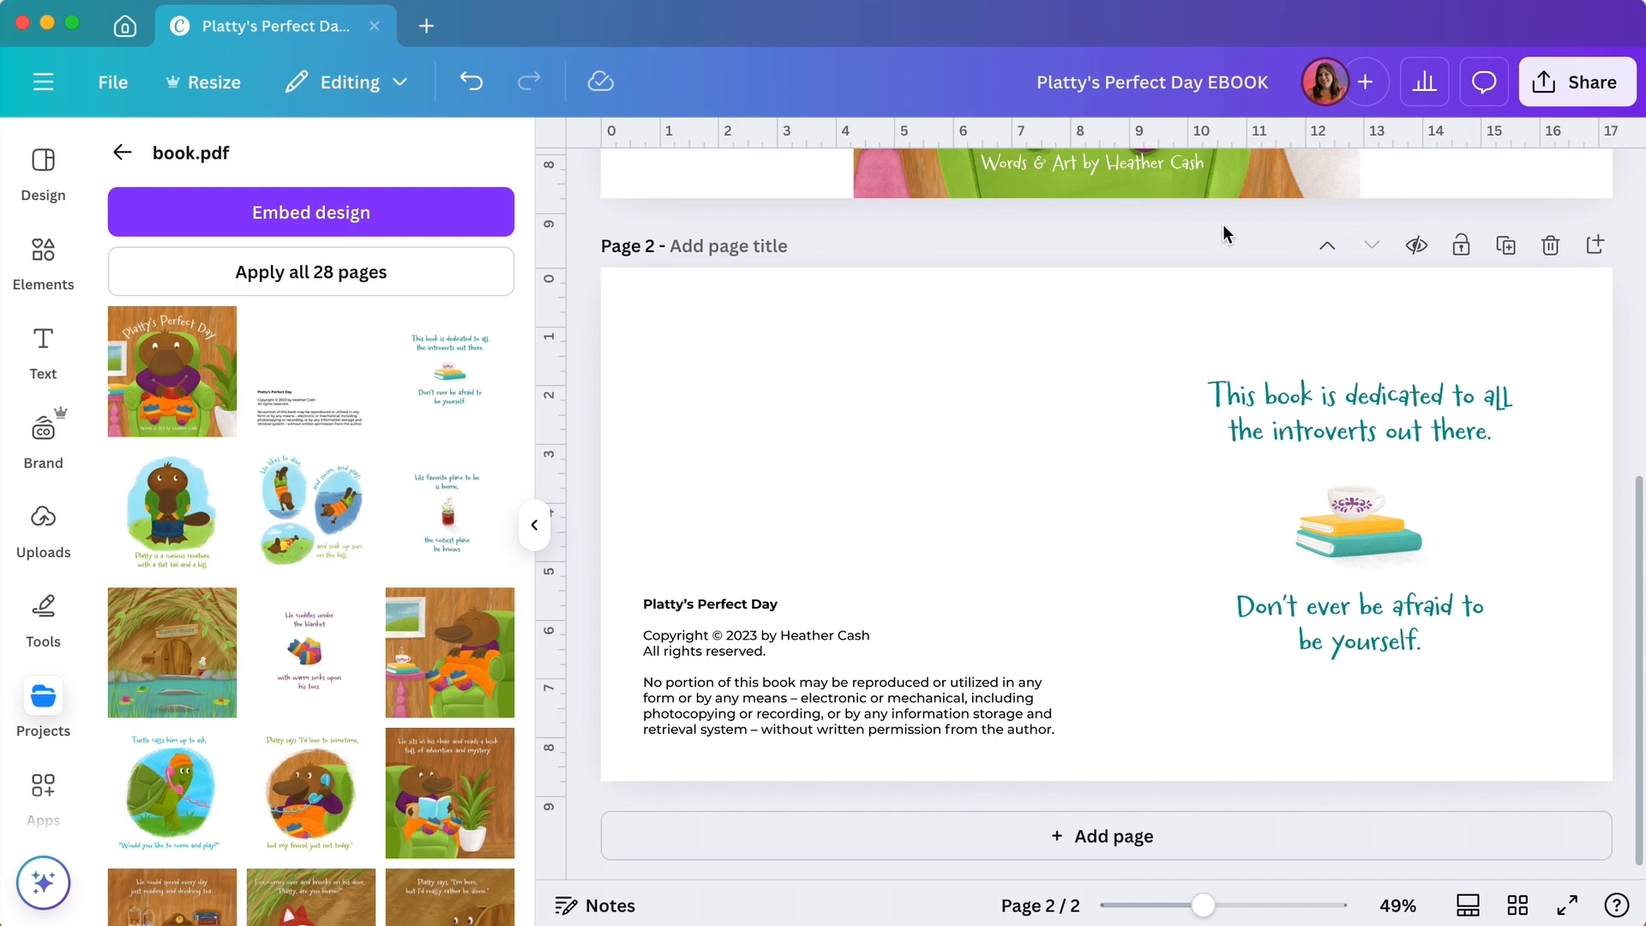
scroll(1222, 230, "up", 5)
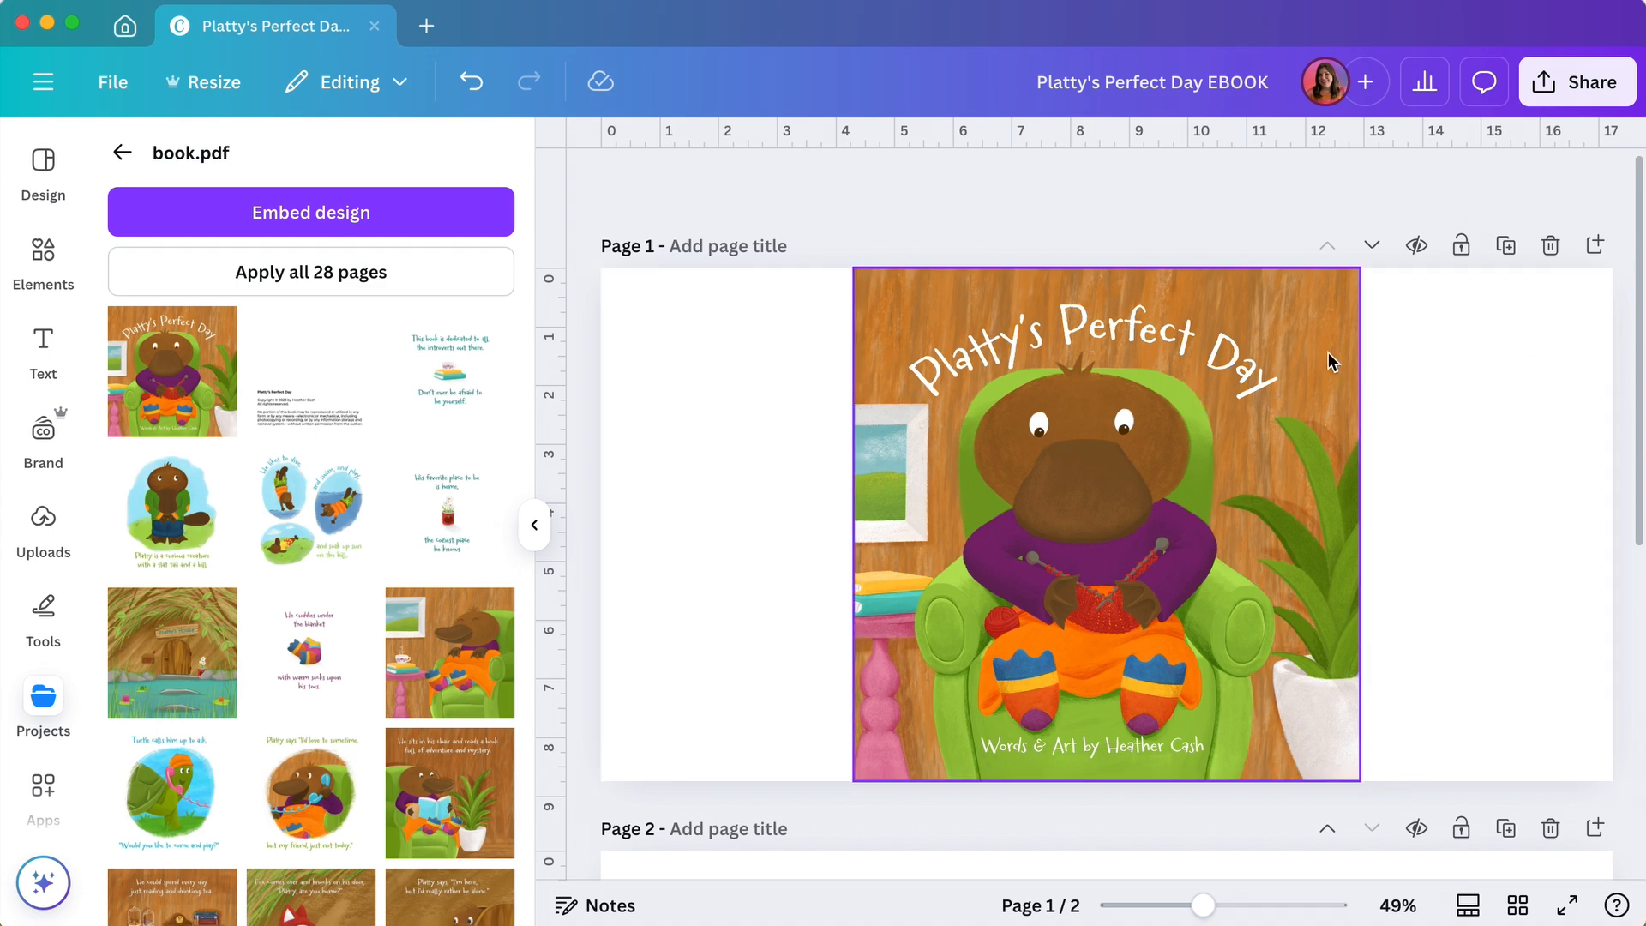
left_click(1548, 246)
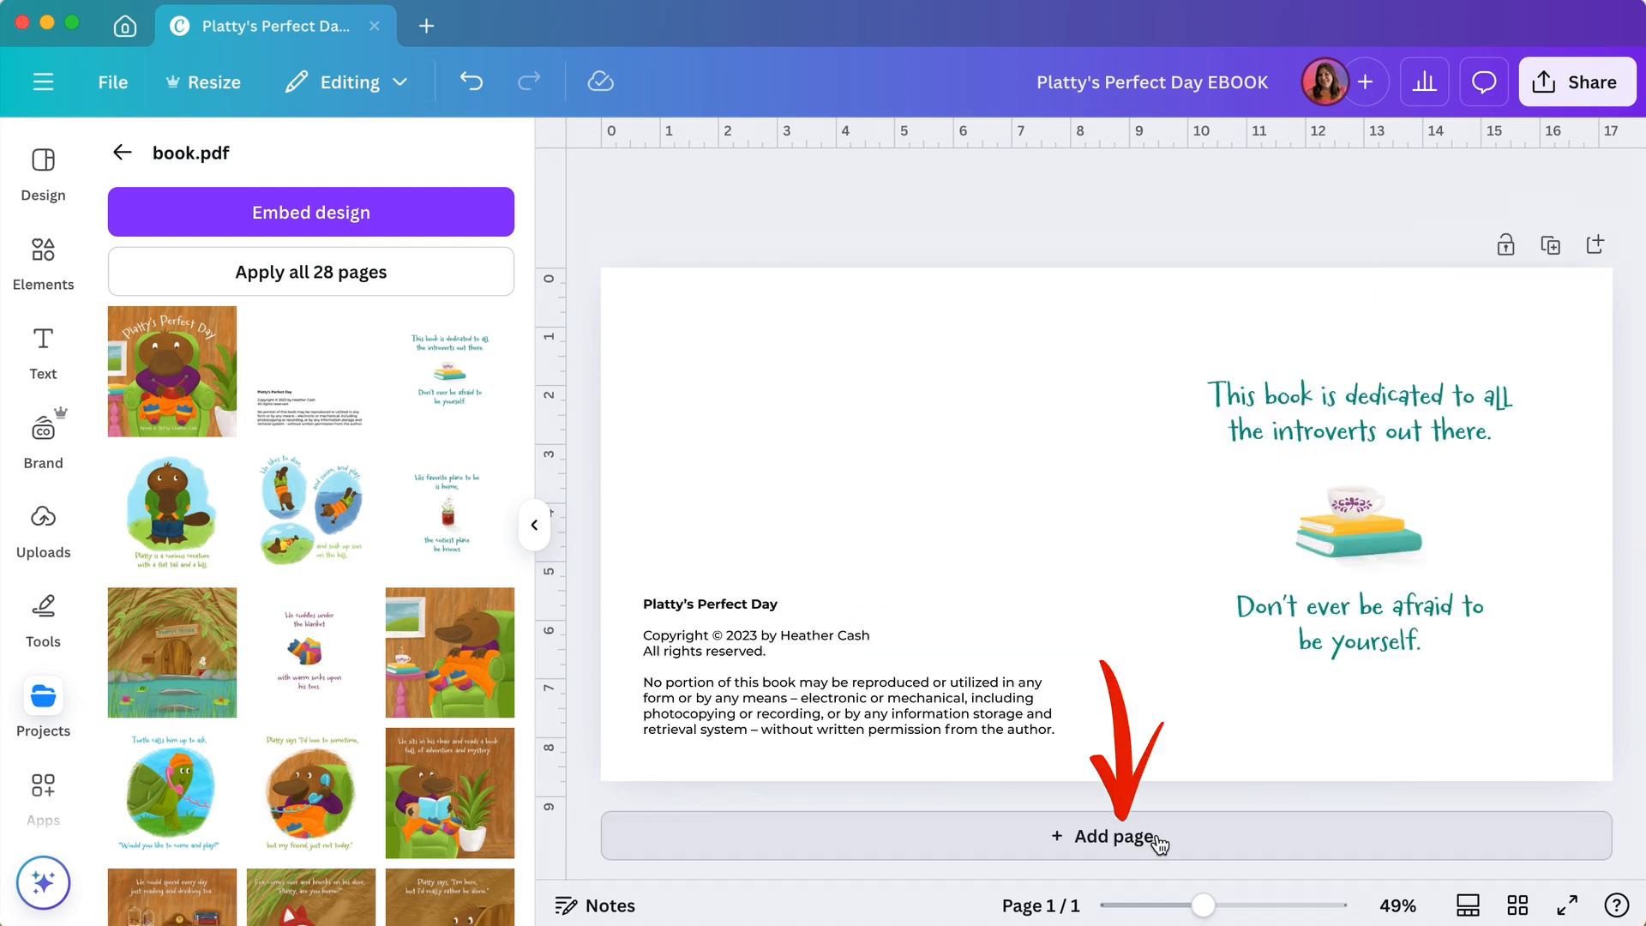
- Add a second page with "Platty is a curious creature" on its left half and "He likes to dive" on its right half
left_click(1159, 845)
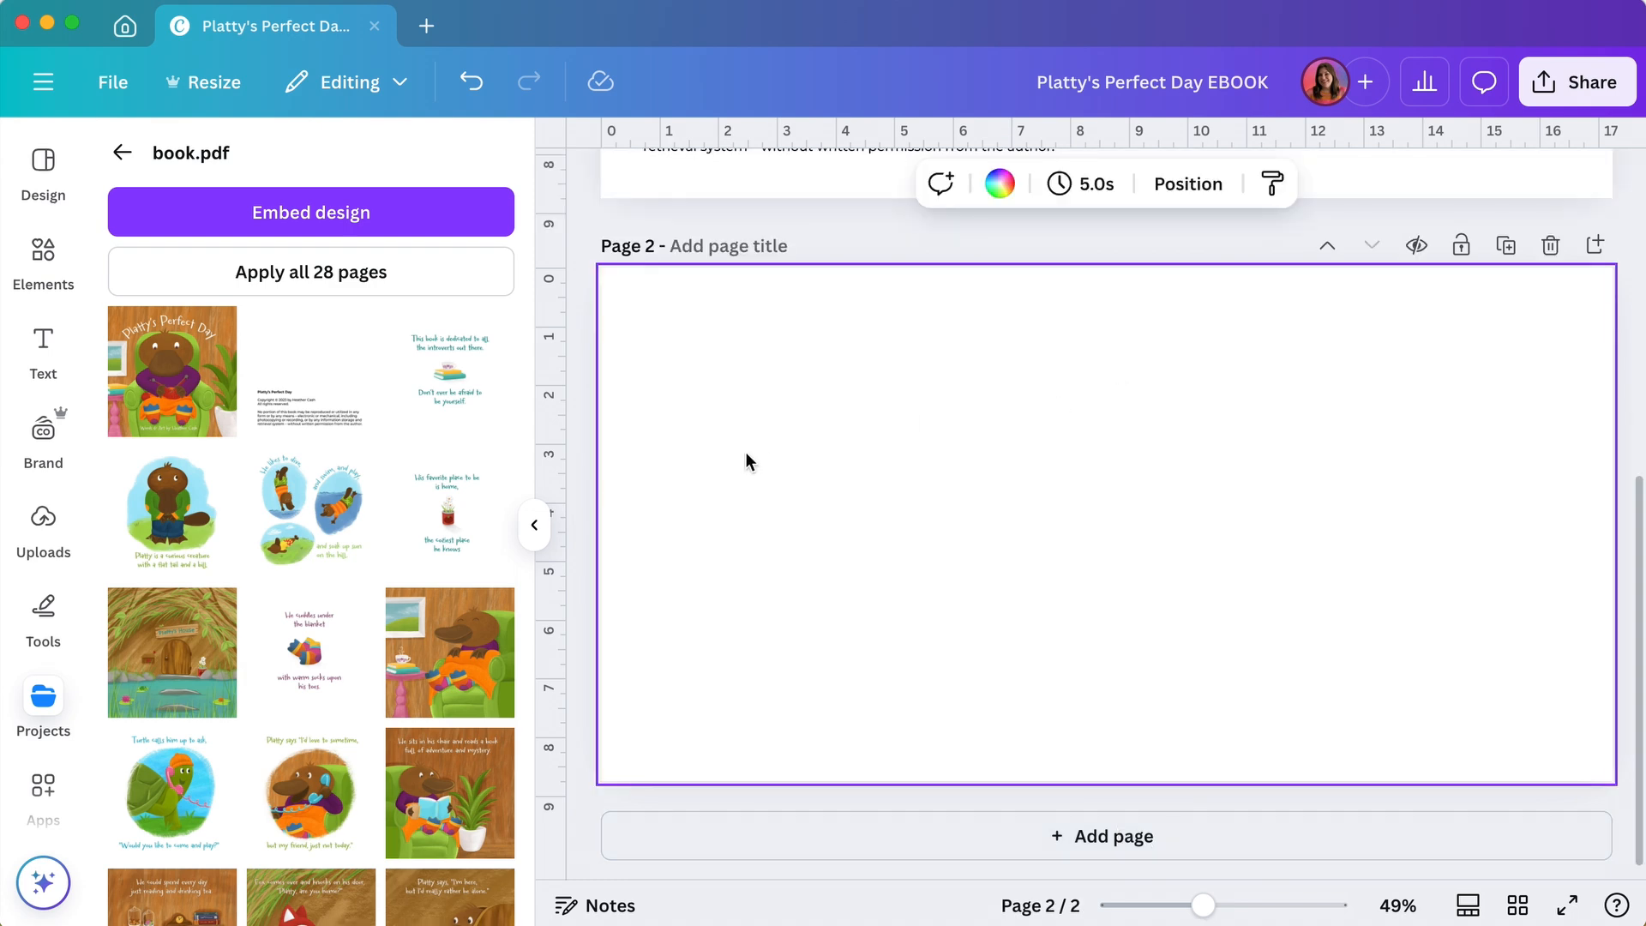
left_click(184, 516)
left_click(1030, 492)
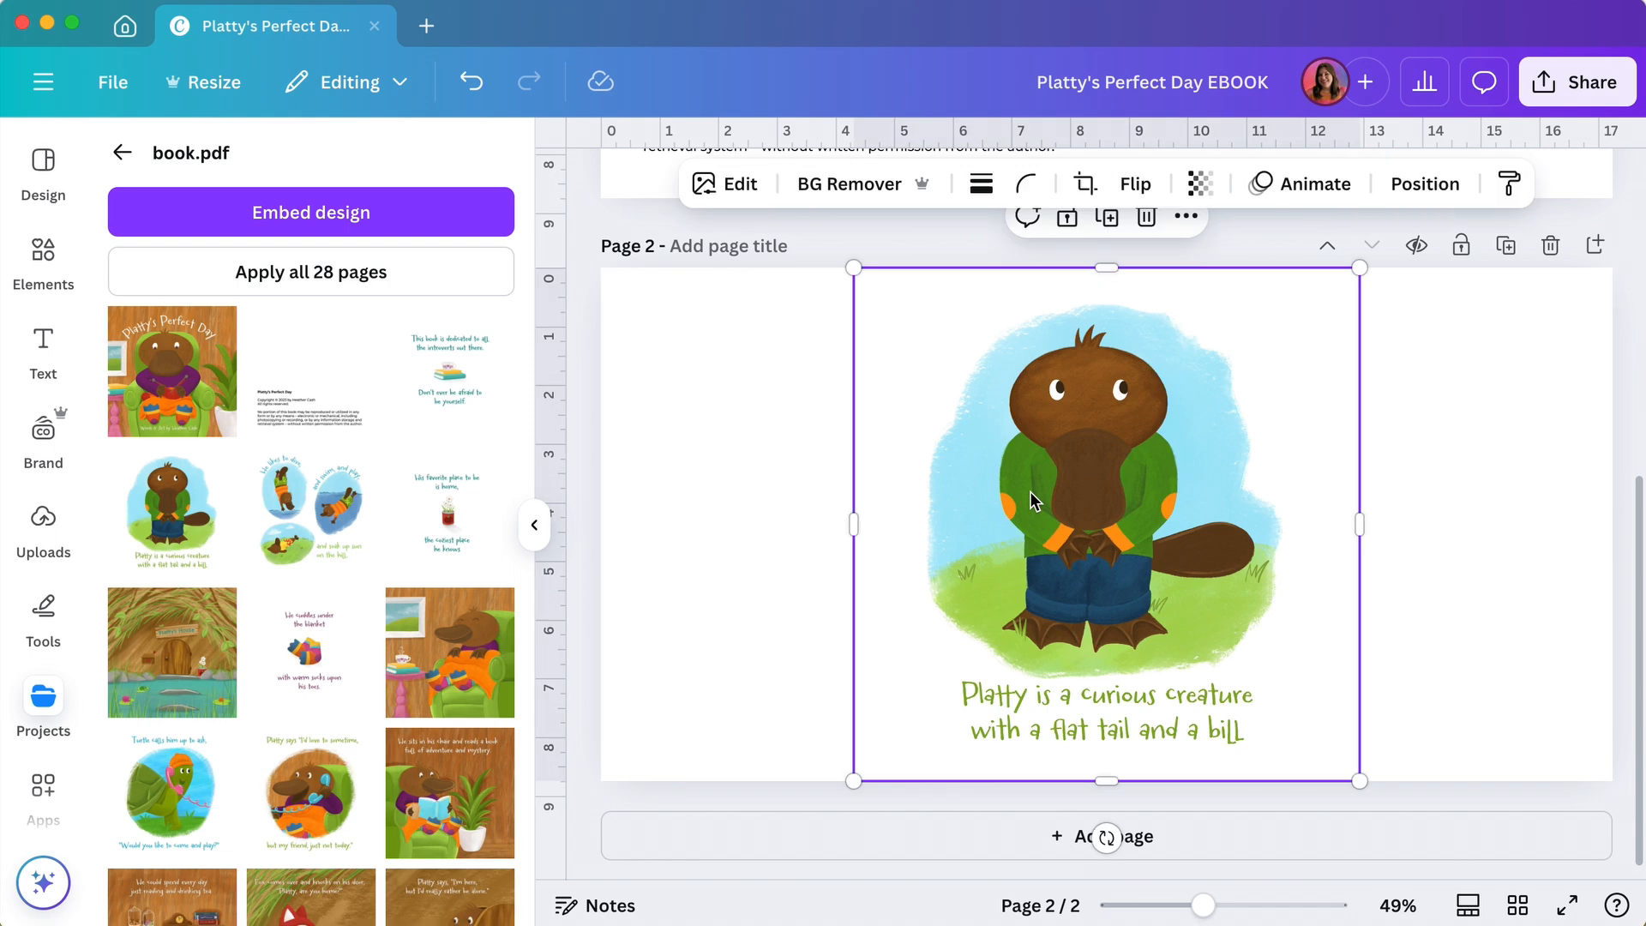
key("Delete")
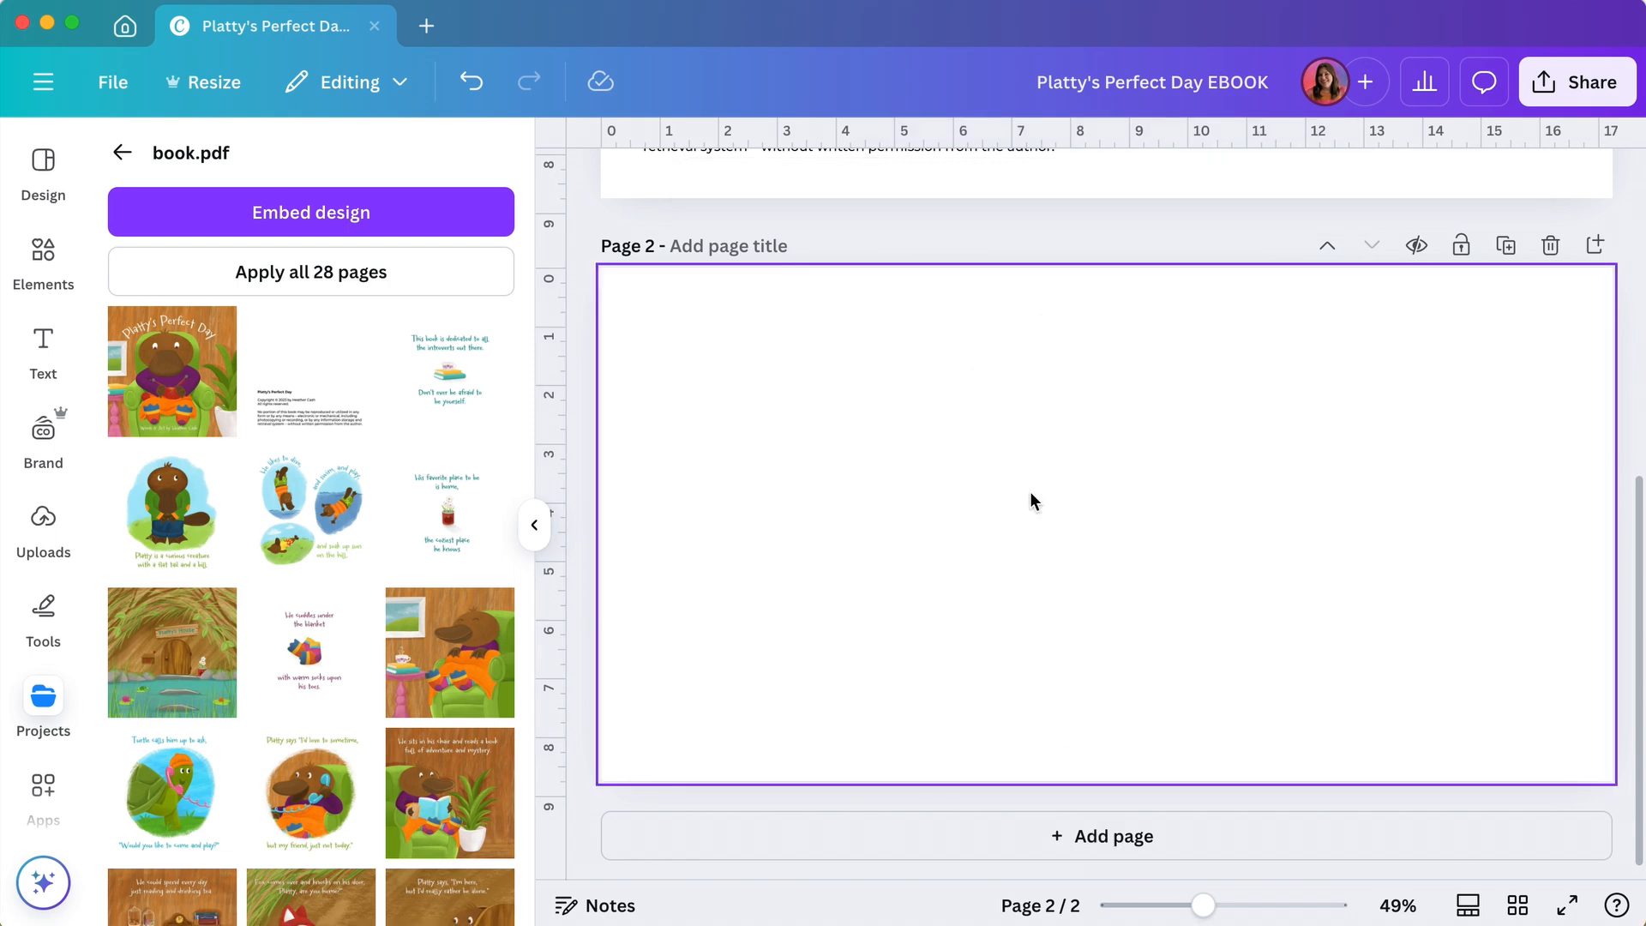
left_click(301, 519)
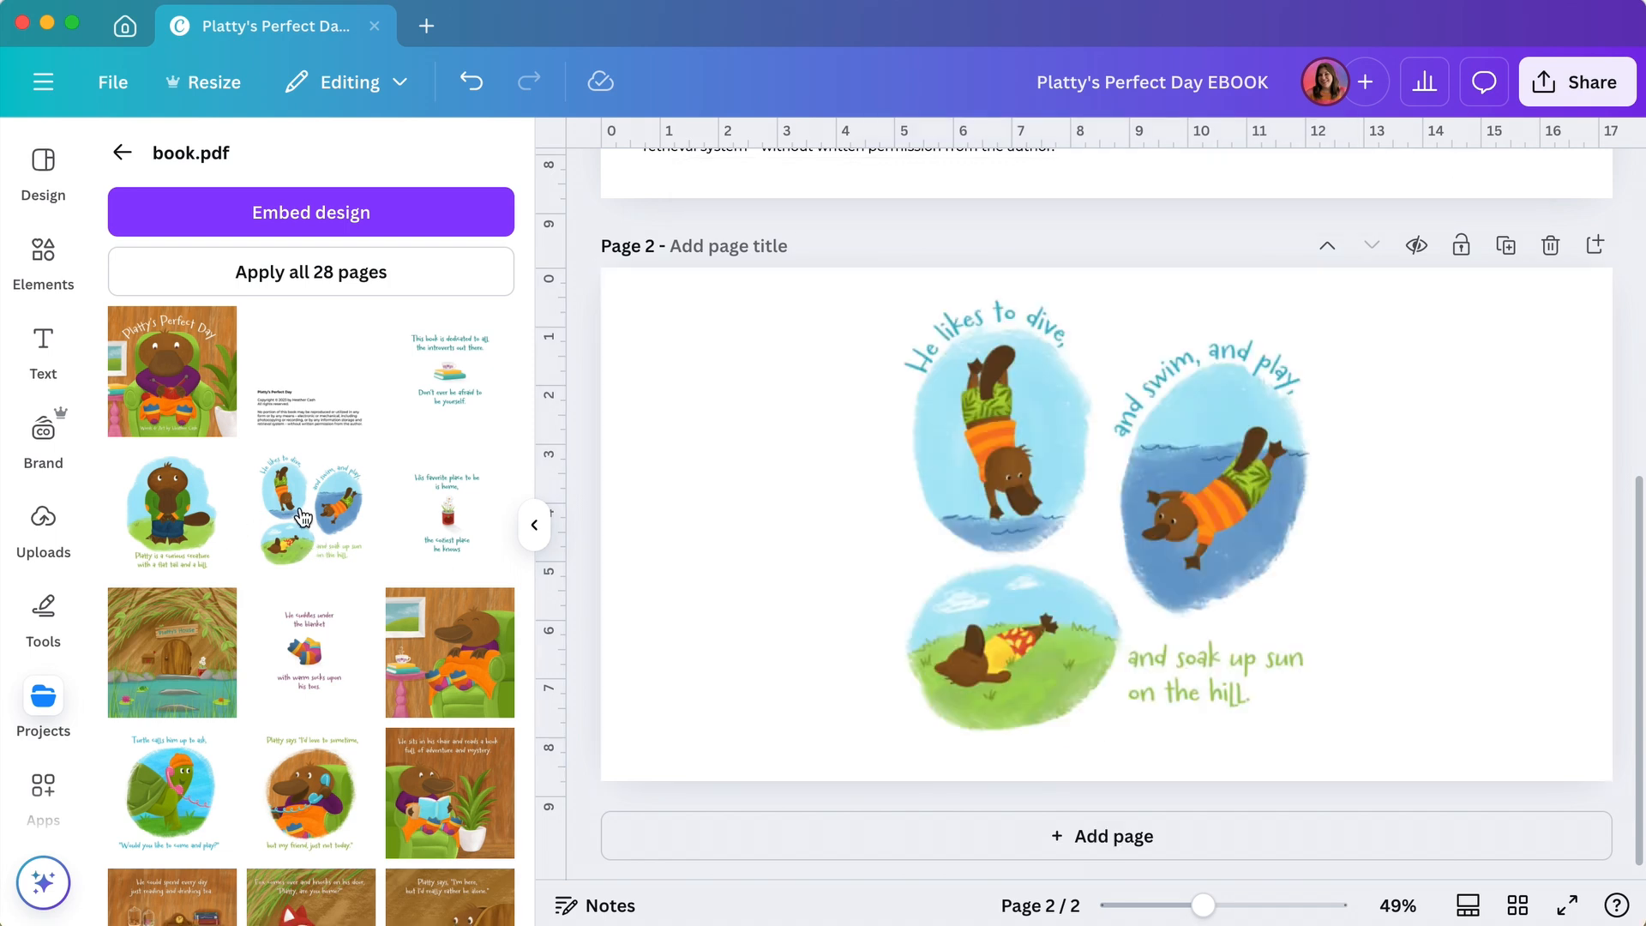
key("super+v")
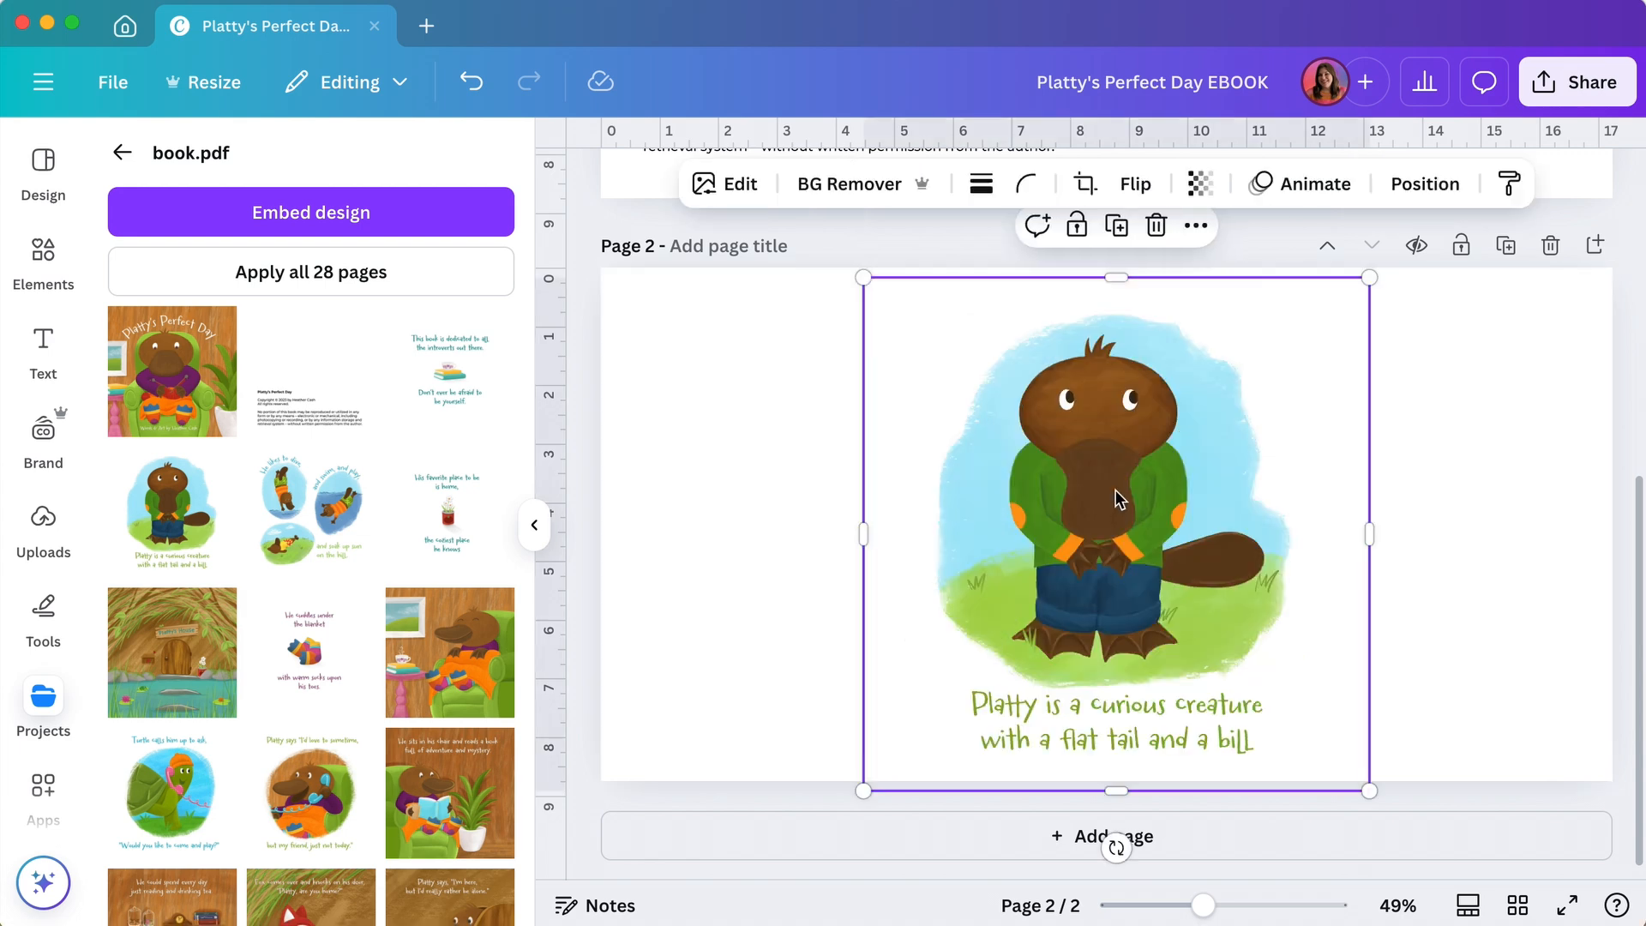
left_click_drag(1160, 501, 892, 475)
left_click_drag(1269, 486, 1525, 486)
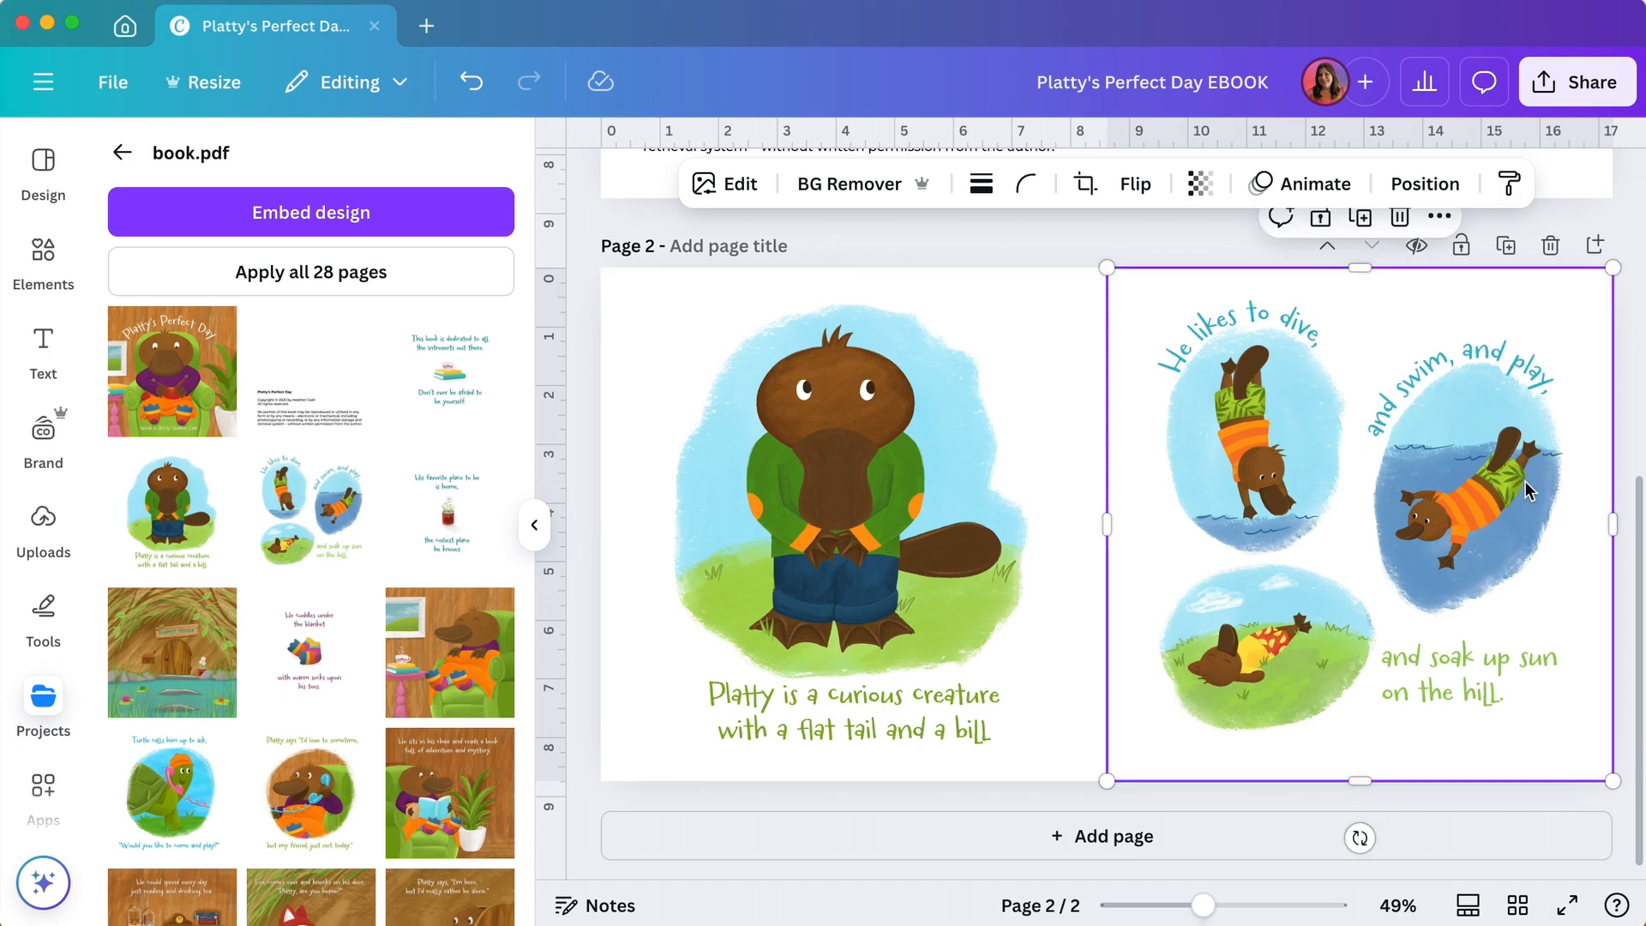
left_click(1569, 806)
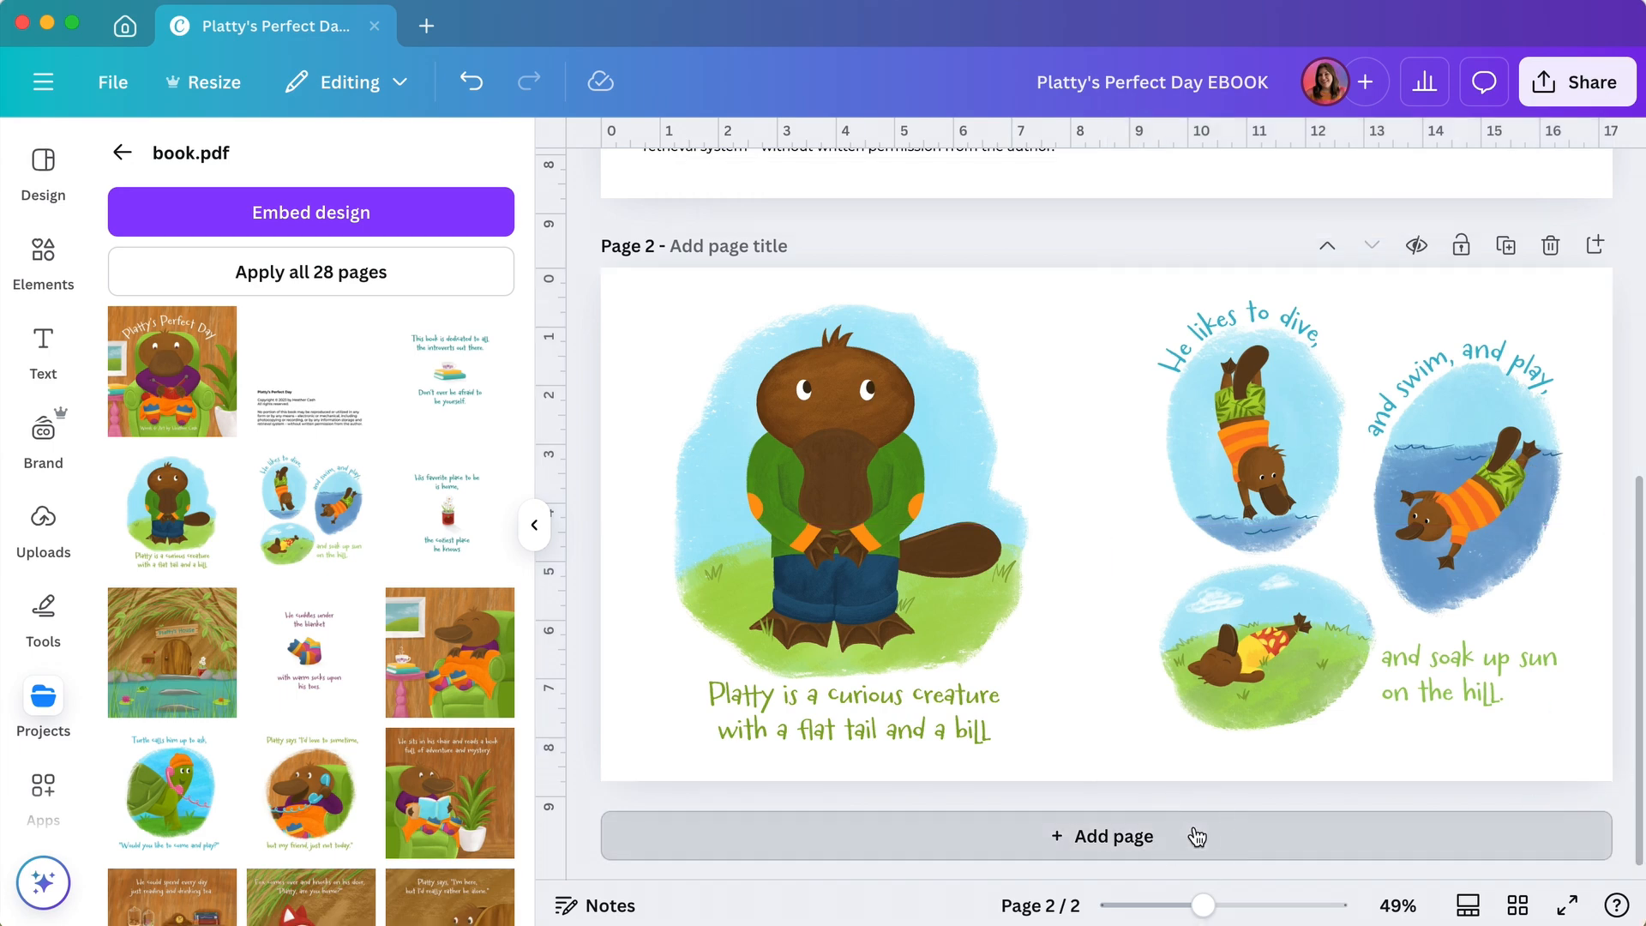
- Add a third page with the favorite-place page showing the drink on its left half and the riverside home illustration on its right half
left_click(1198, 845)
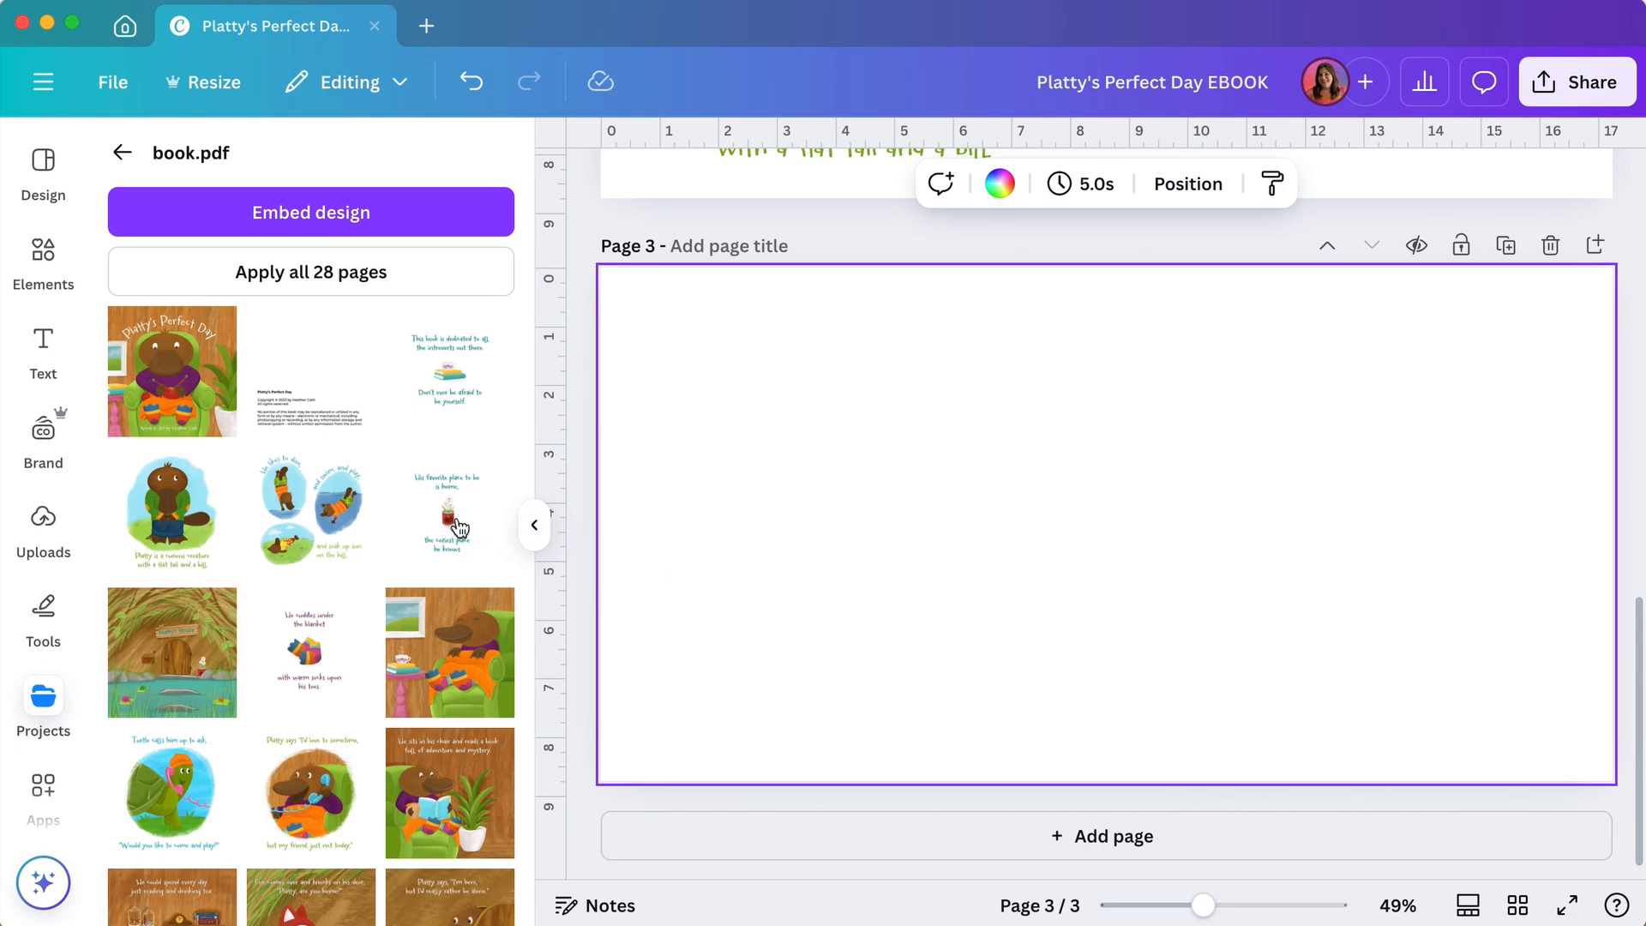
left_click(455, 527)
key("Delete")
left_click(172, 653)
left_click(450, 514)
left_click_drag(1069, 433, 817, 433)
left_click_drag(1221, 412, 1476, 411)
- Add a fourth page with the blanket-and-socks page on its left half and the illustration of Platty in the green armchair on its right half
left_click(1197, 840)
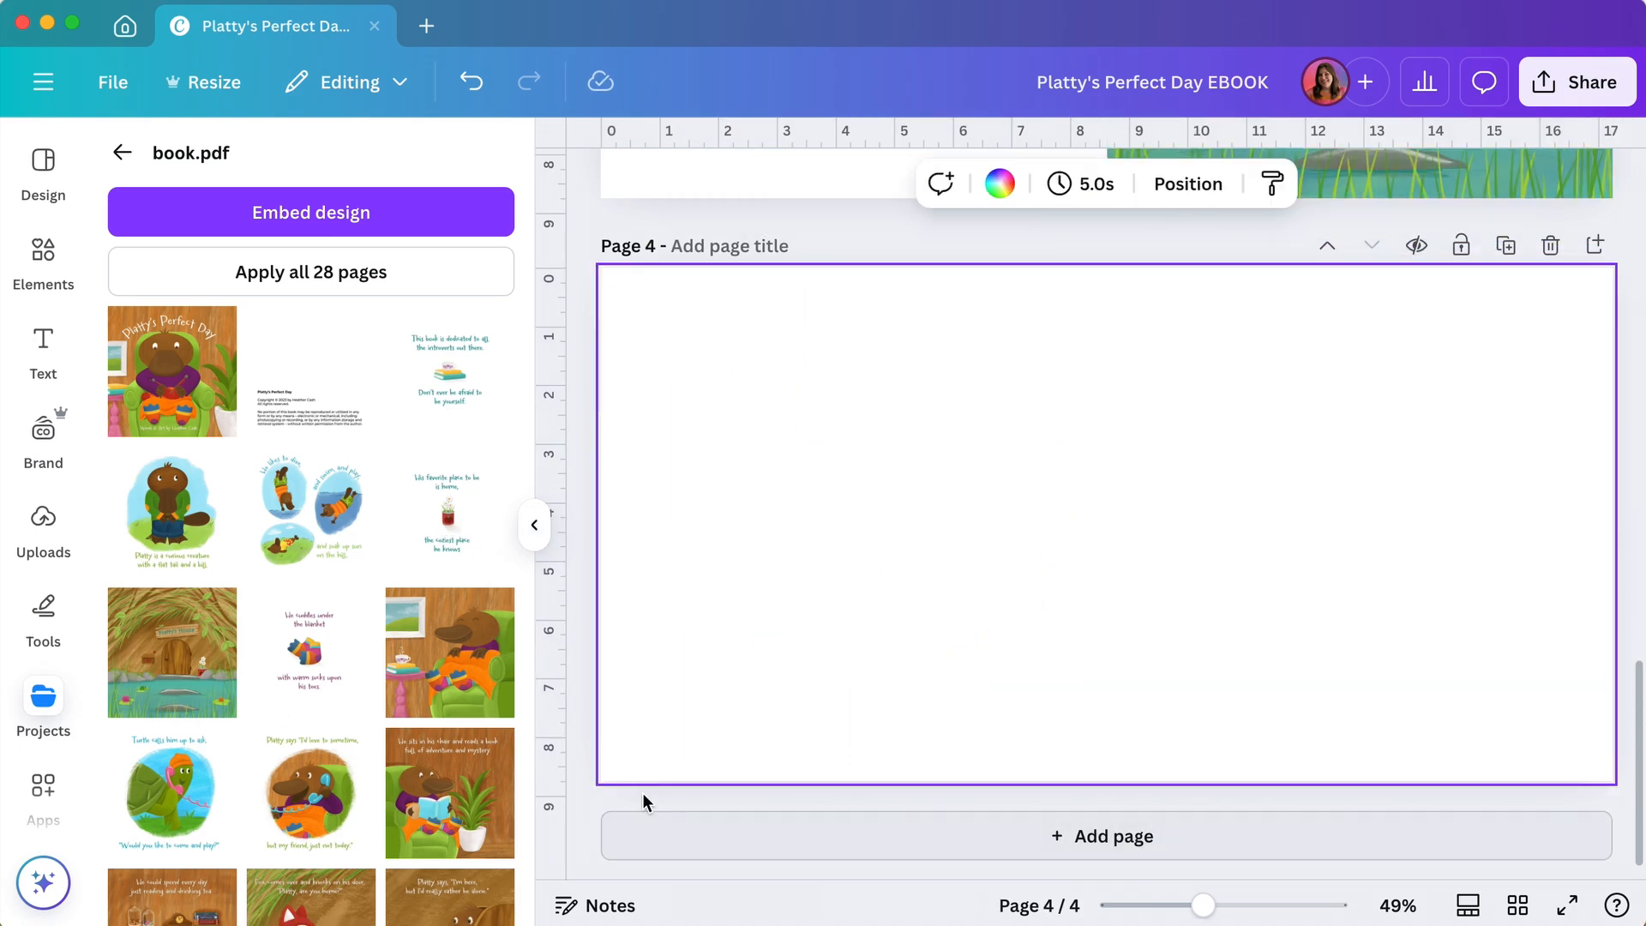
left_click(450, 652)
left_click(310, 656)
left_click_drag(1217, 408, 965, 411)
left_click_drag(1274, 424, 1526, 422)
- Add a fifth page and place the turtle page and the page of Platty on the phone on it
left_click(1106, 836)
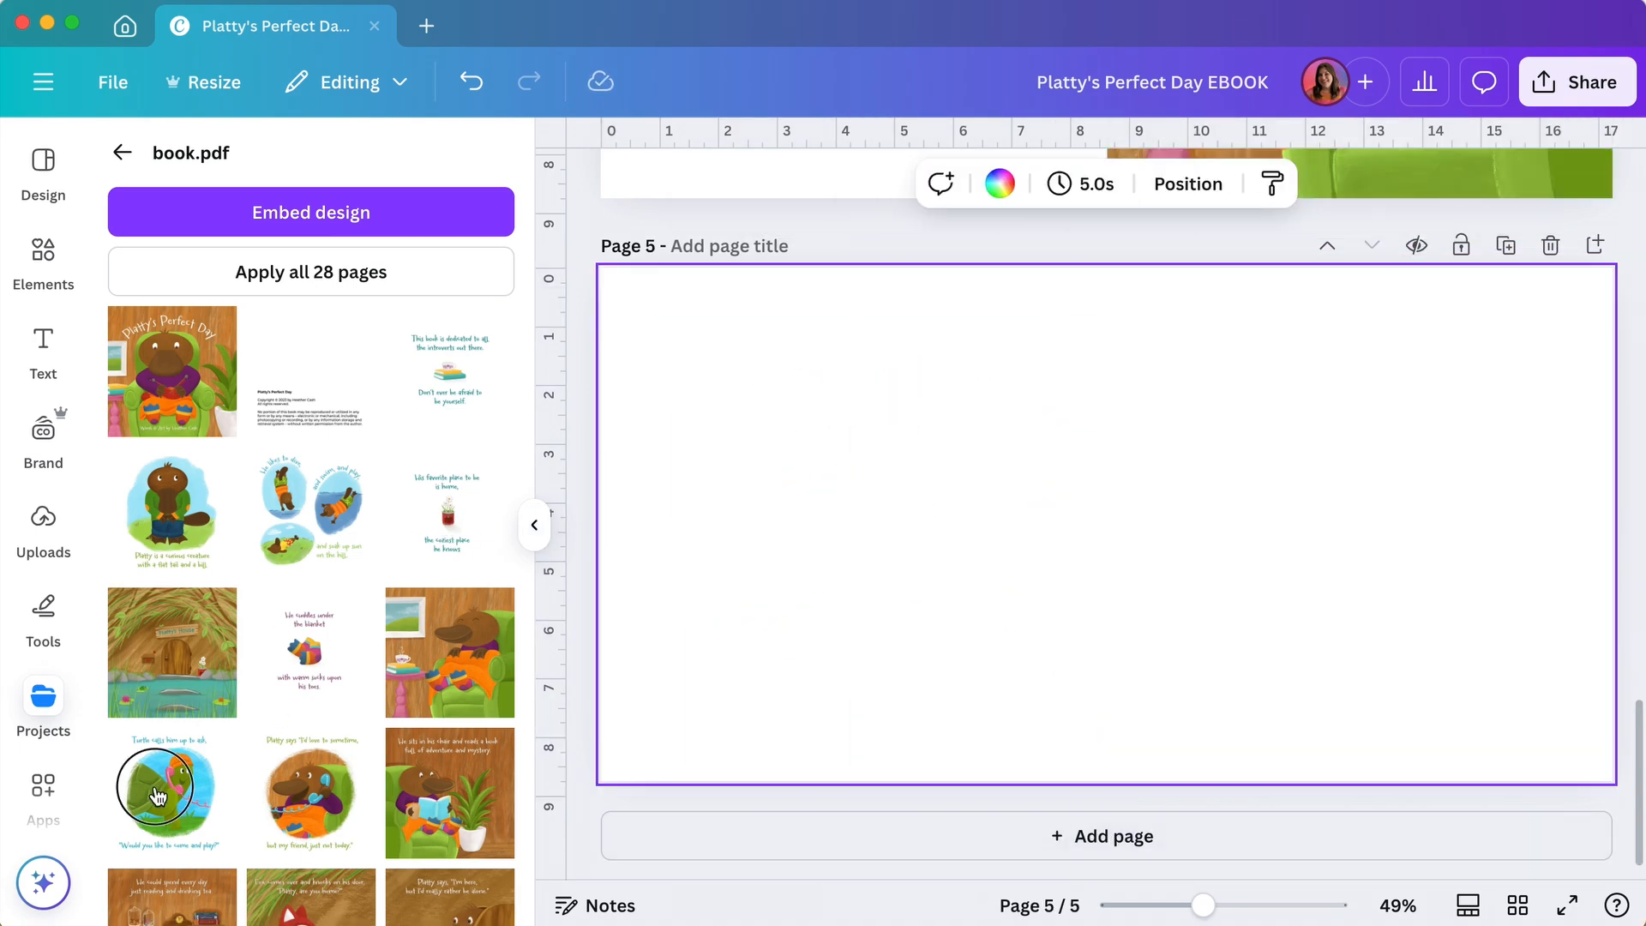
left_click(309, 792)
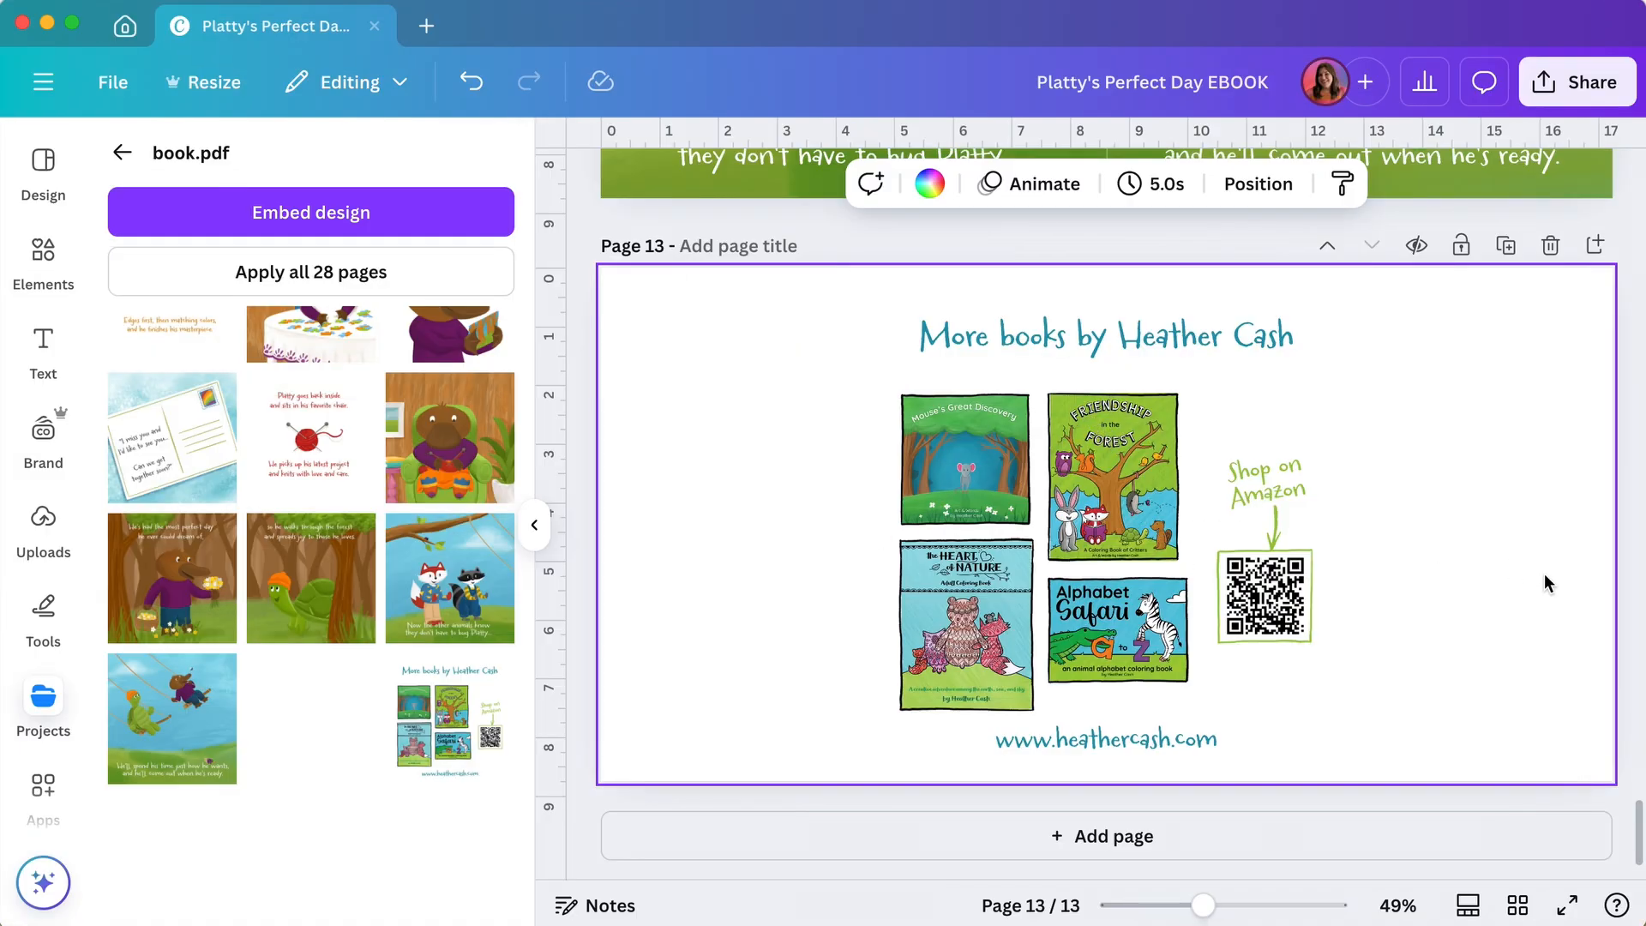
- Set up the design's download as JPG with the quality at 100
scroll(1545, 574, "up", 20)
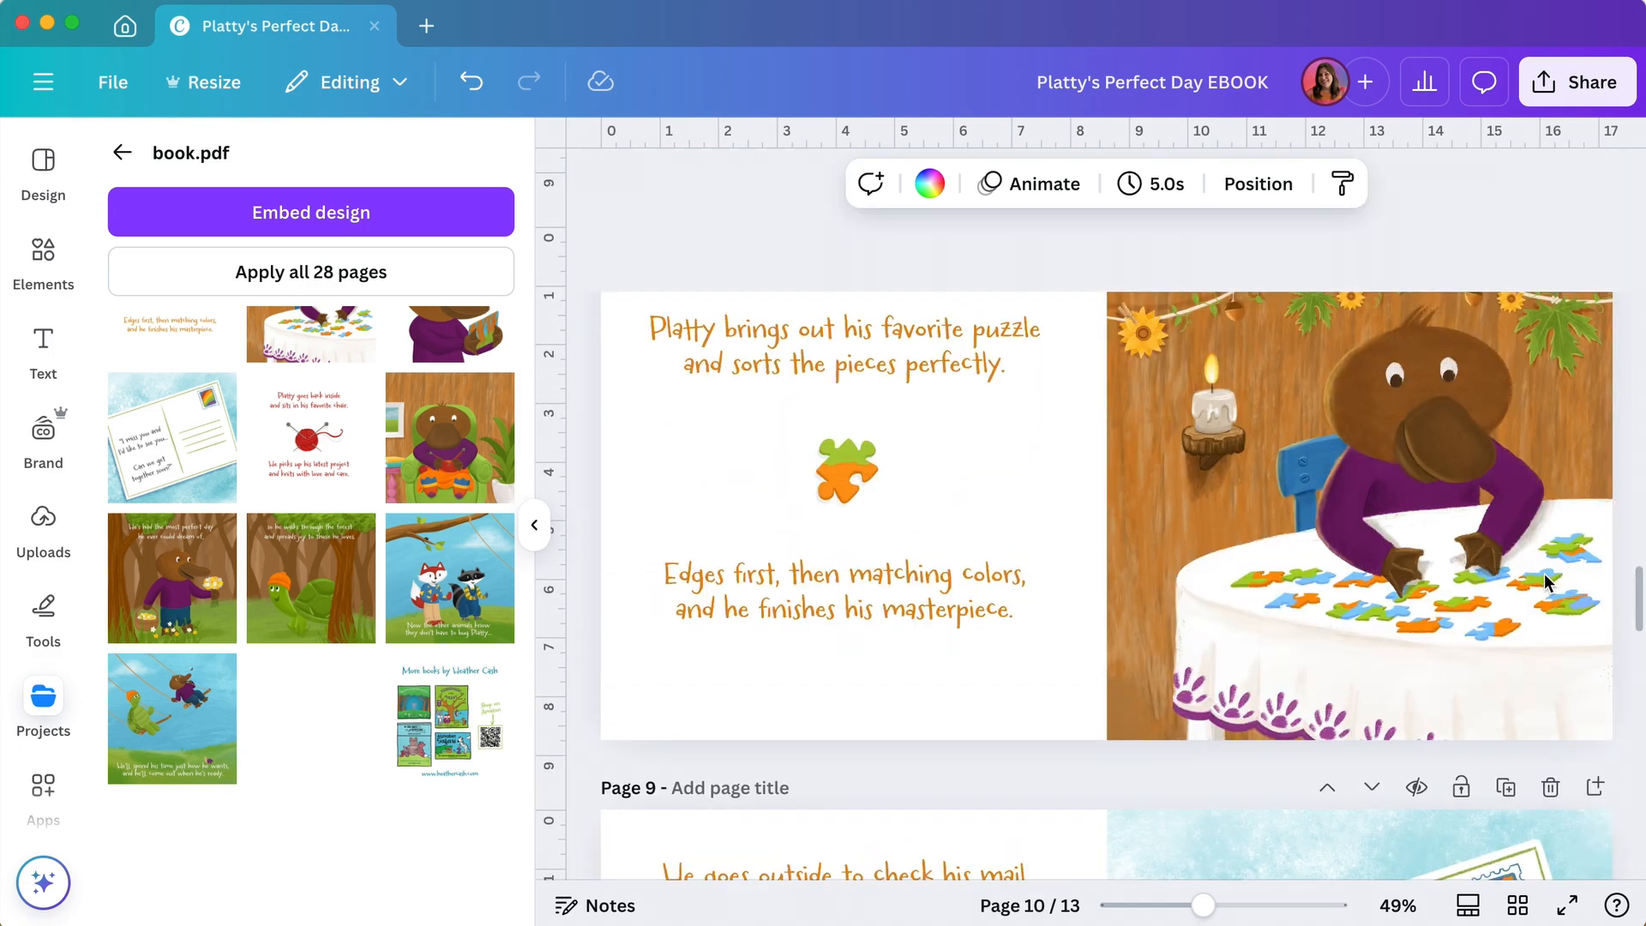
scroll(1545, 579, "up", 15)
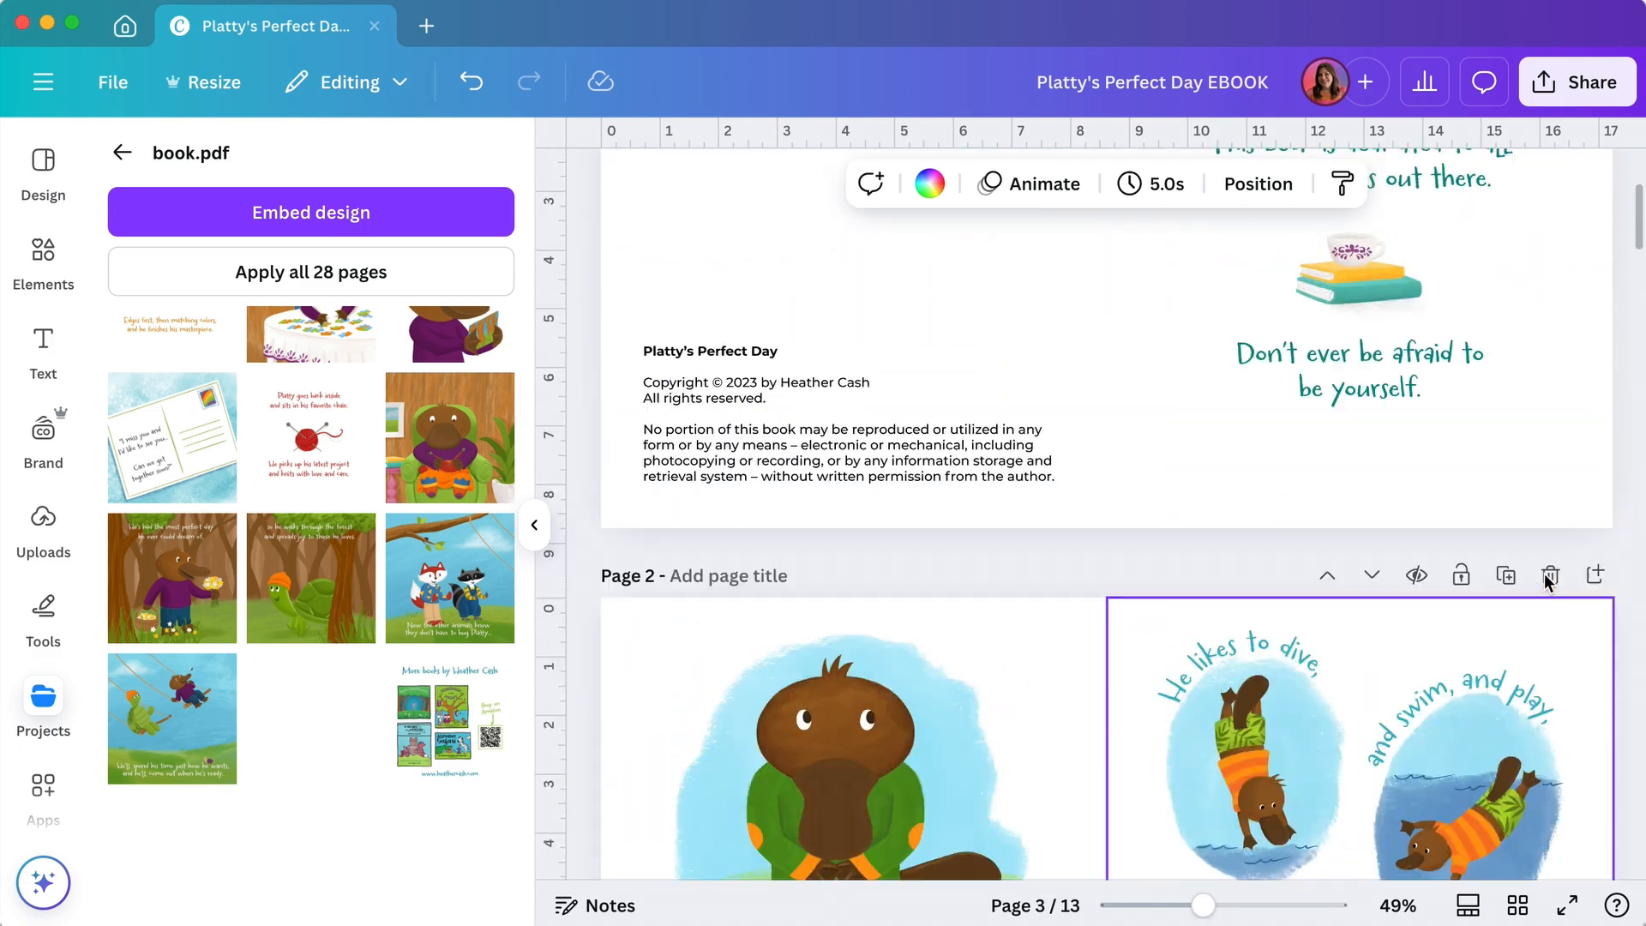
scroll(1544, 579, "up", 4)
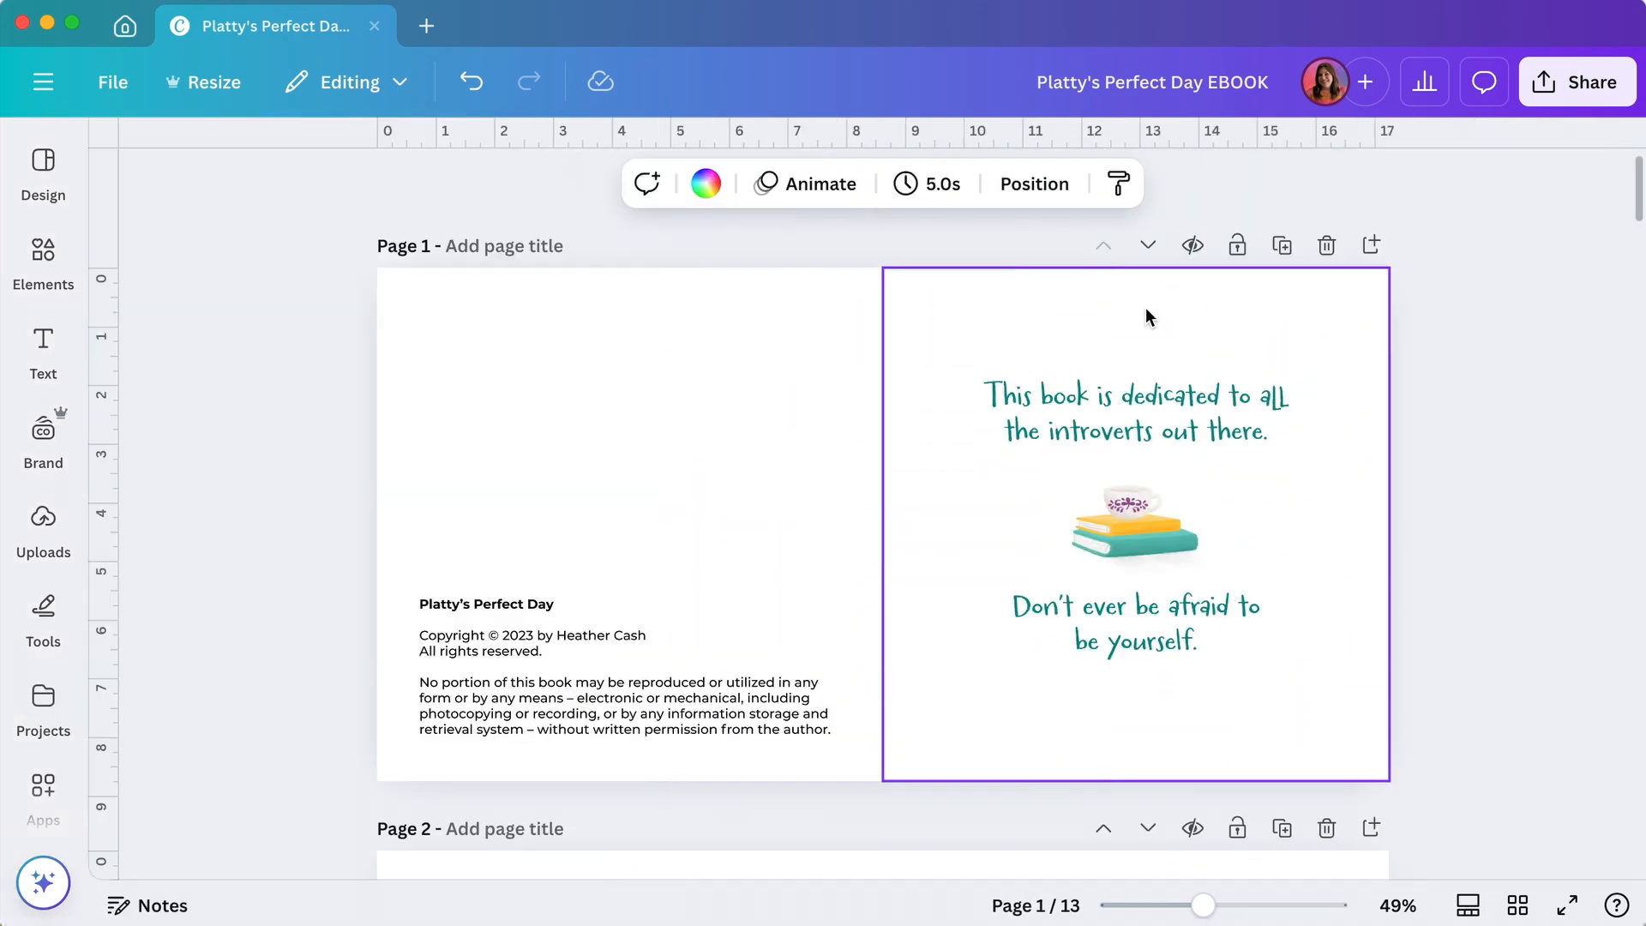
left_click(1466, 289)
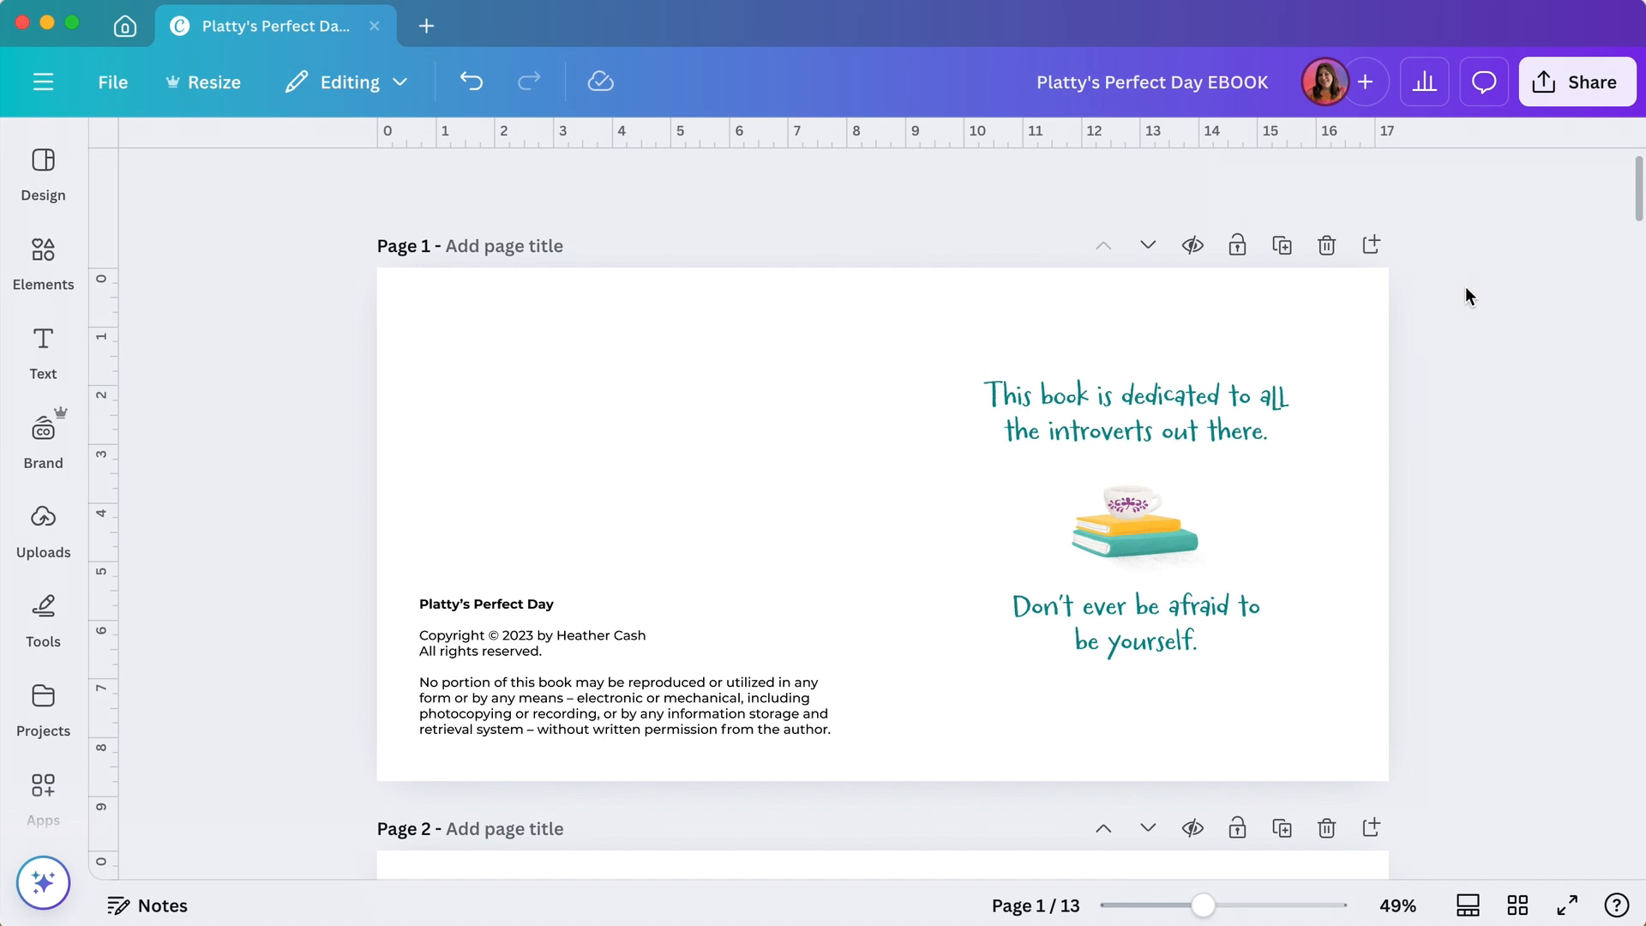
left_click(1586, 102)
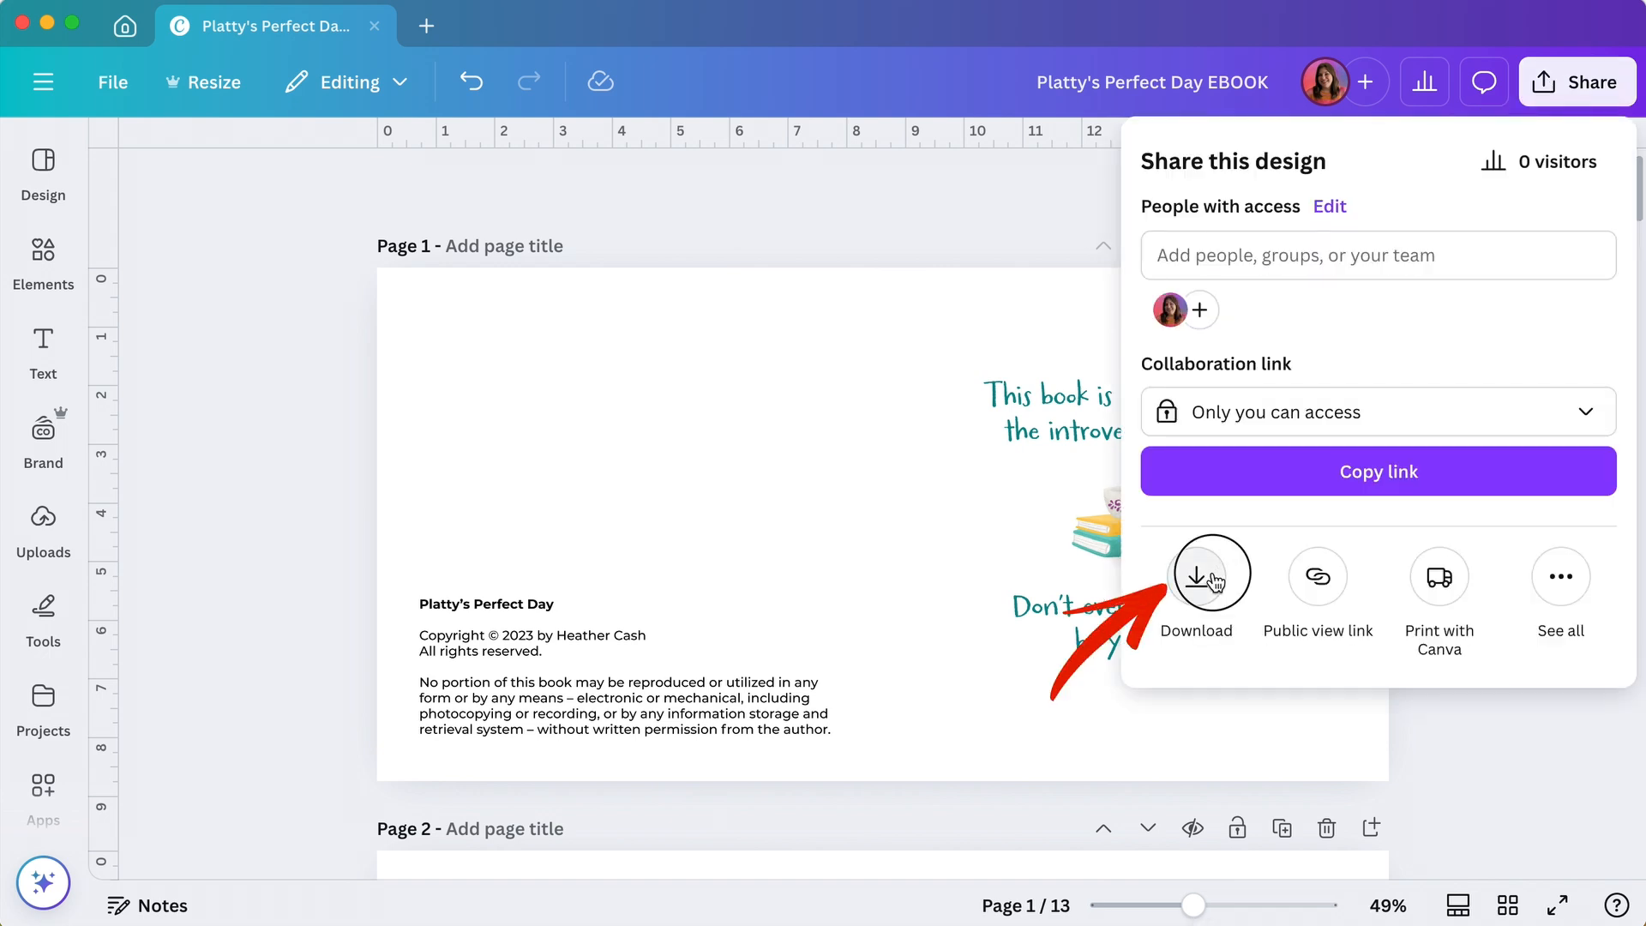
left_click(1215, 583)
left_click(1458, 268)
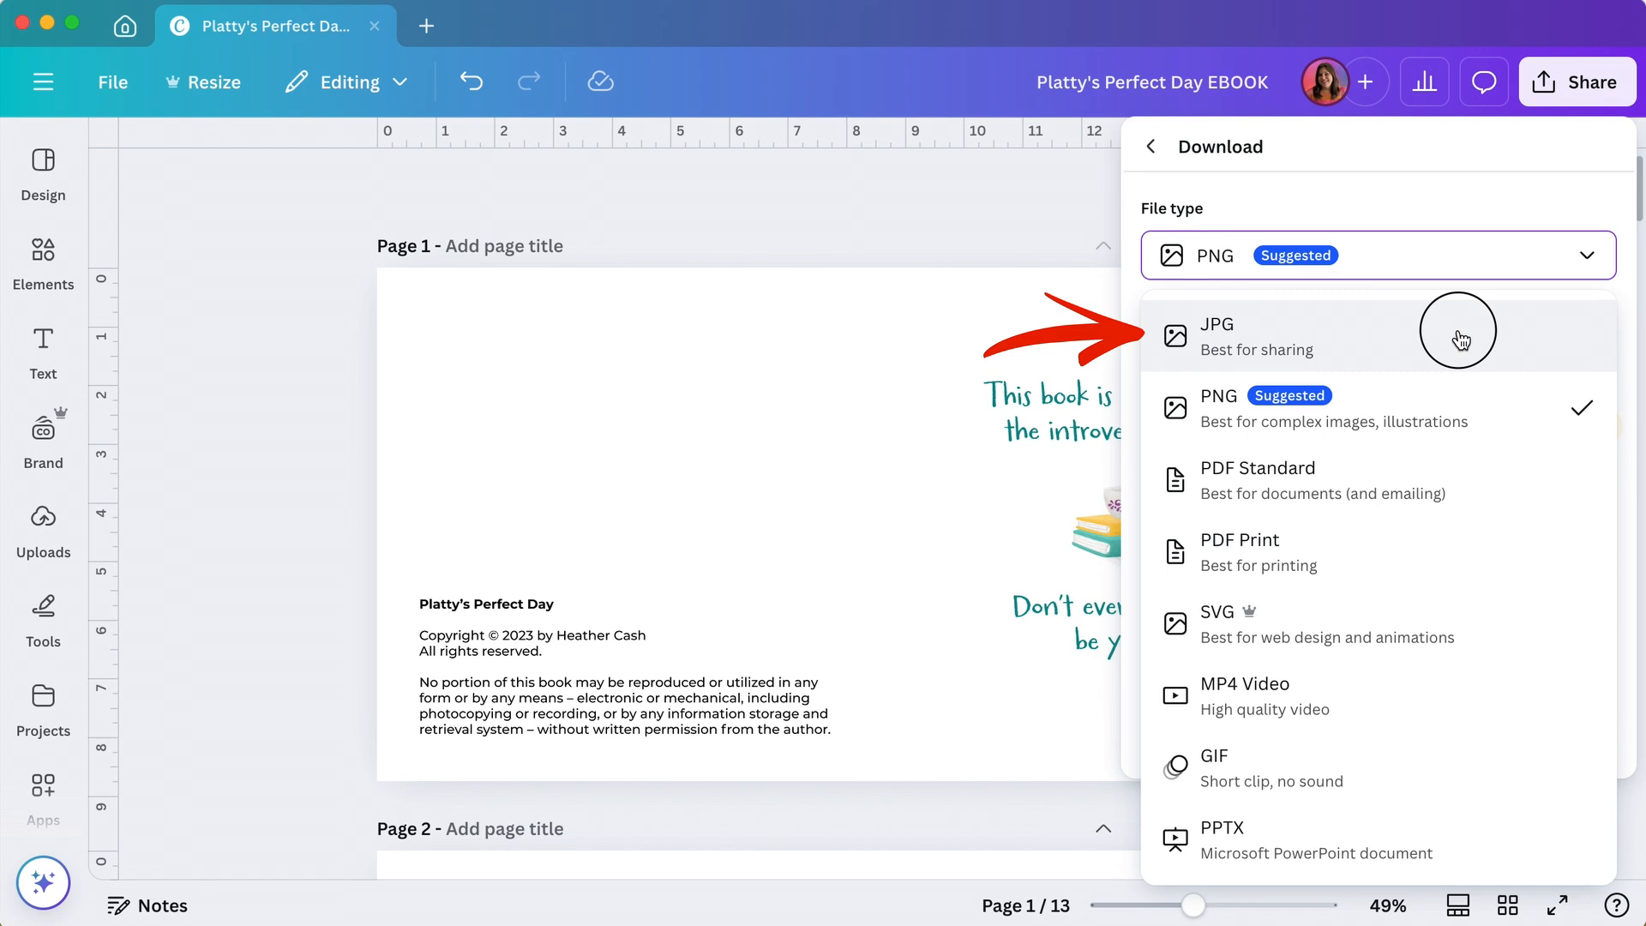
left_click(1460, 340)
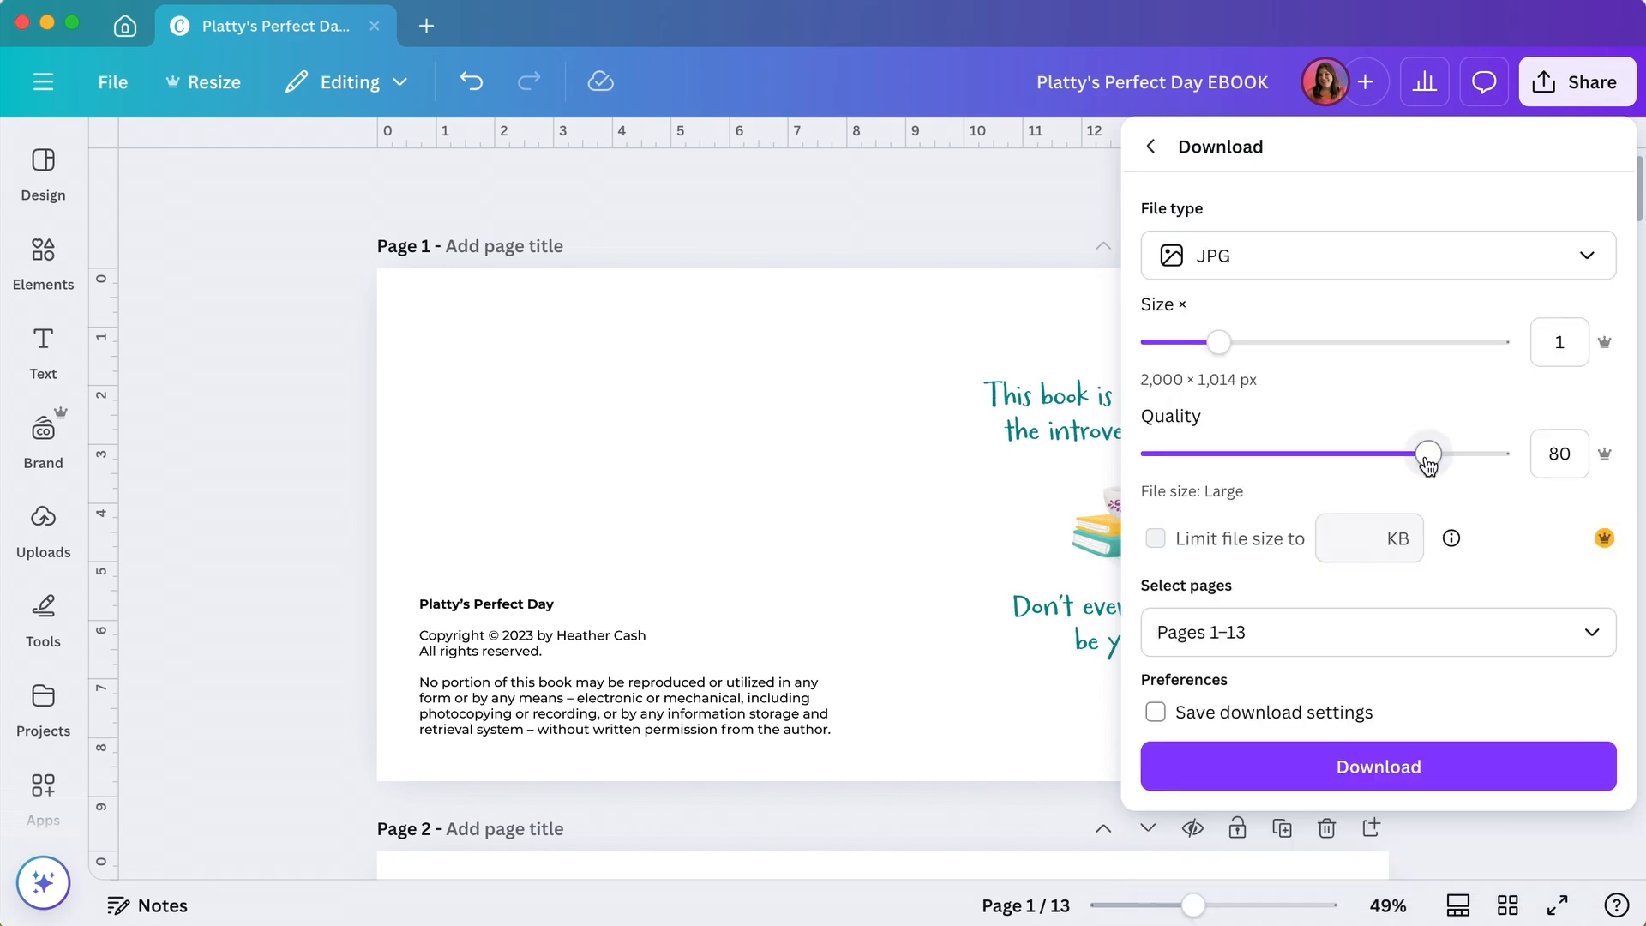
left_click_drag(1433, 454, 1525, 466)
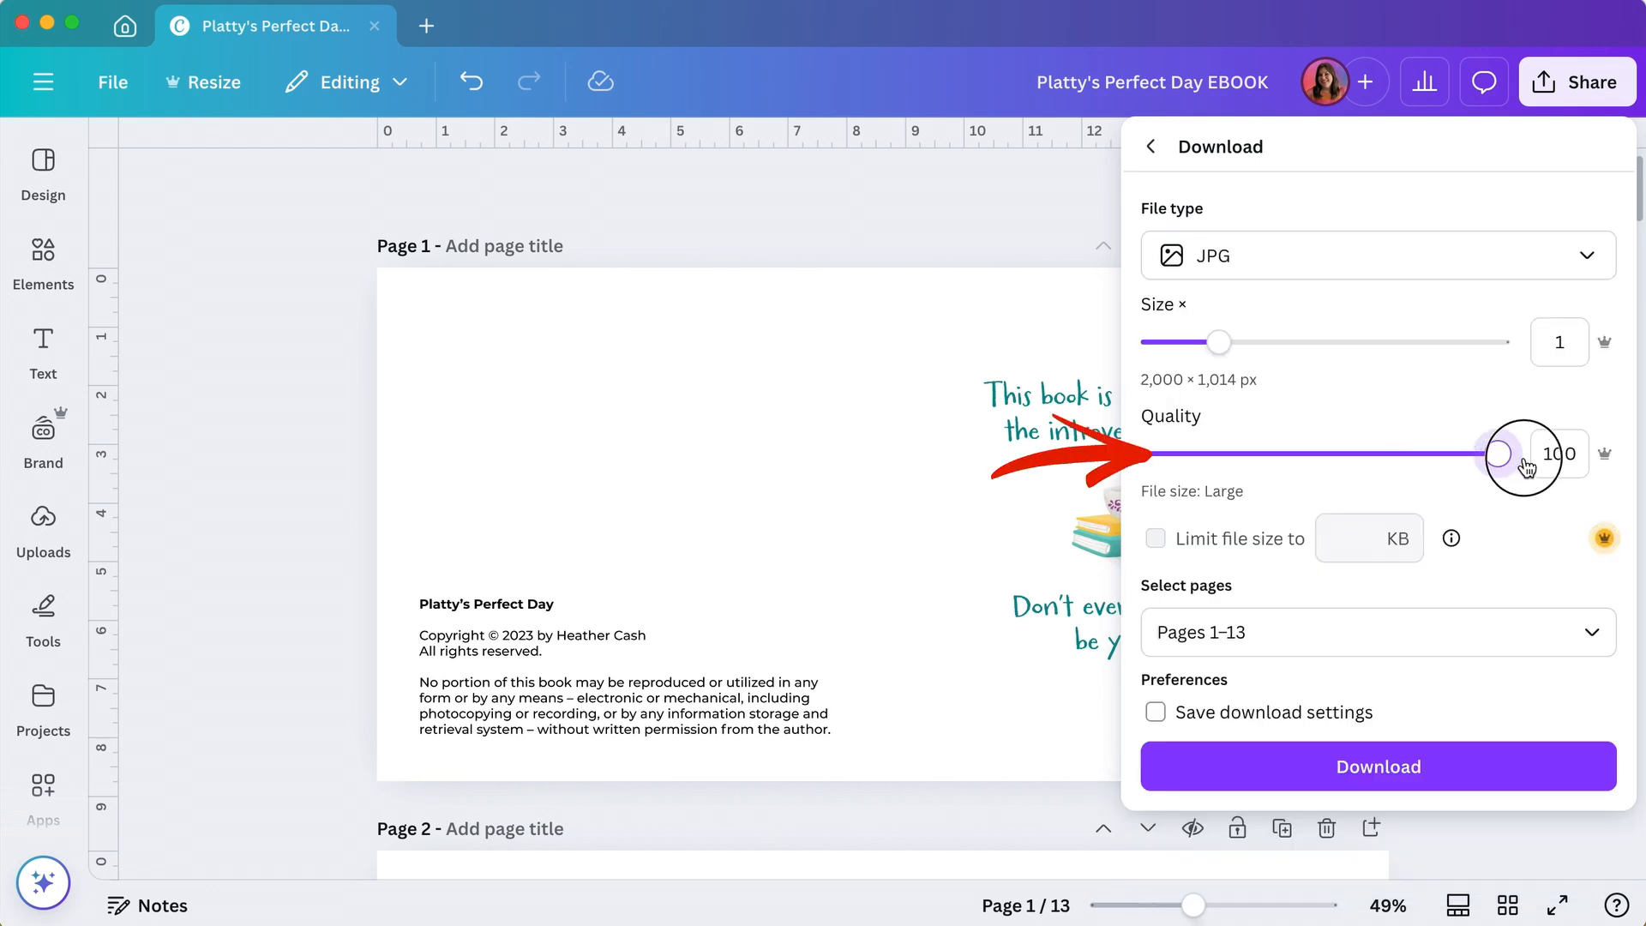
- Switch the download file type to PNG to compare its options, and return it to JPG
left_click(1588, 270)
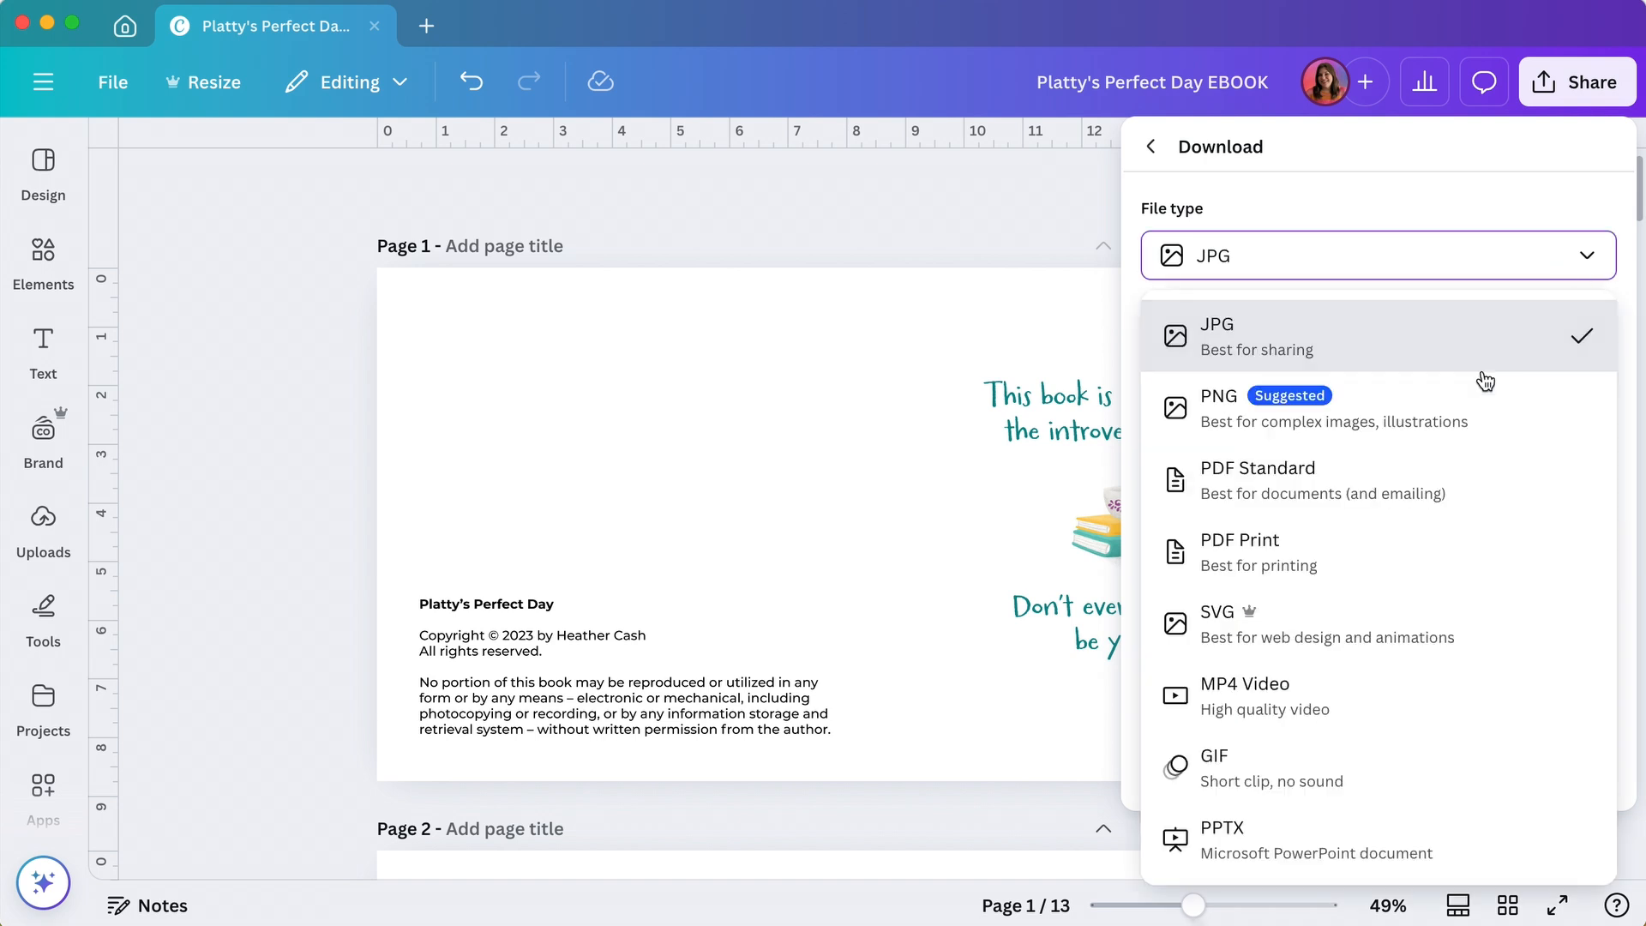
left_click(1456, 424)
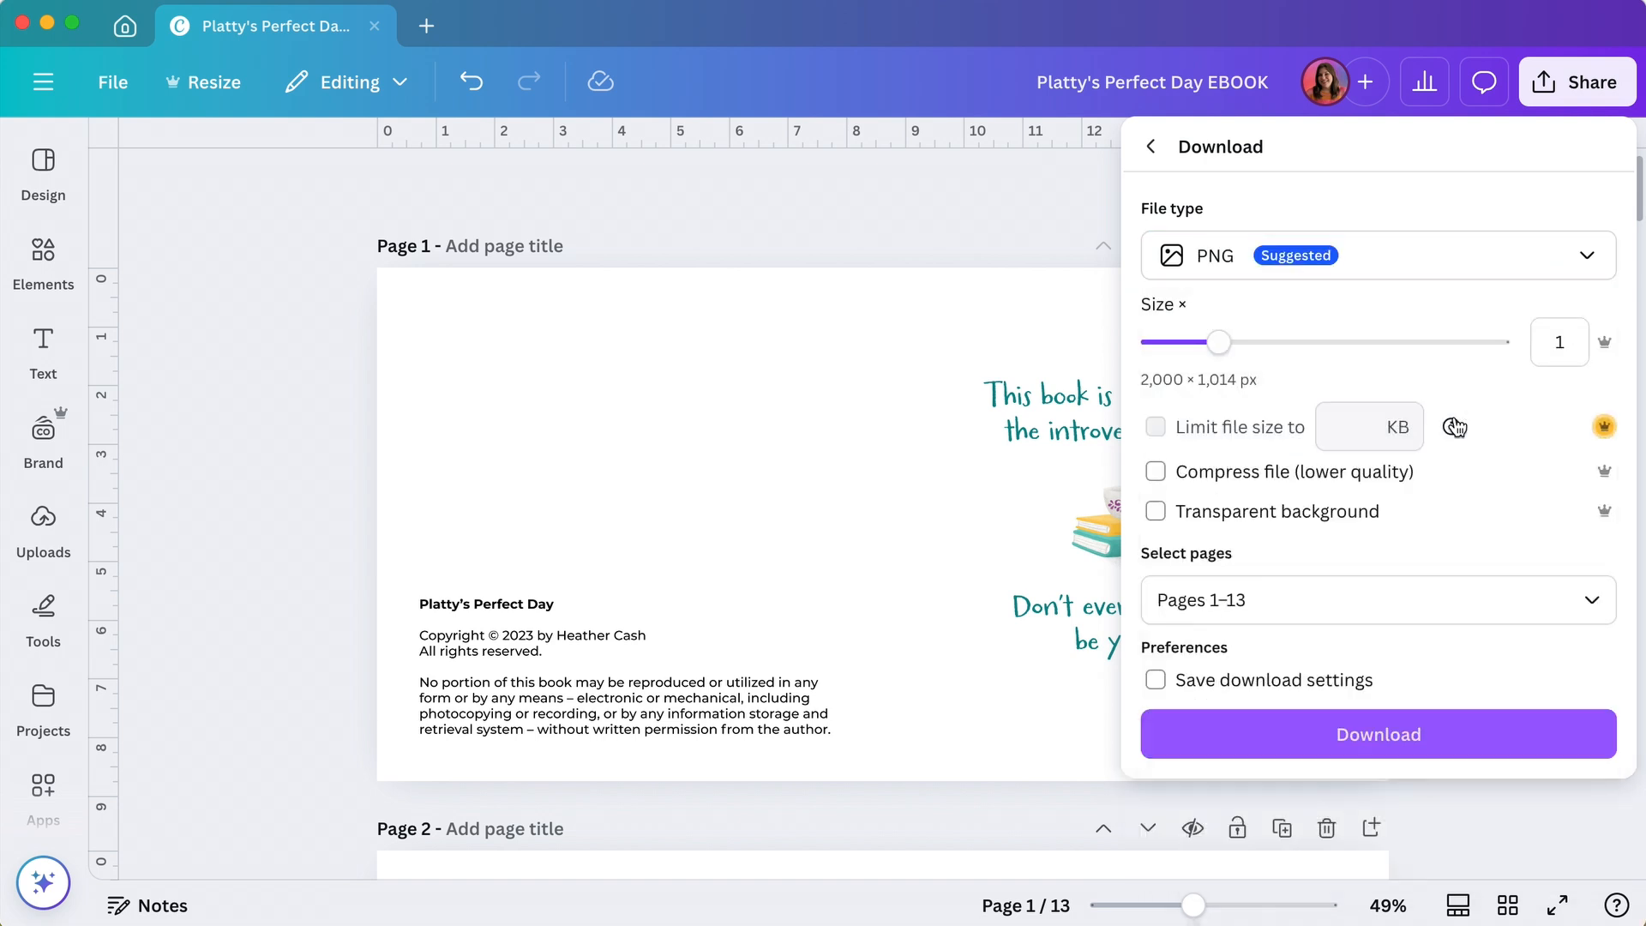
left_click(1587, 257)
left_click(1396, 361)
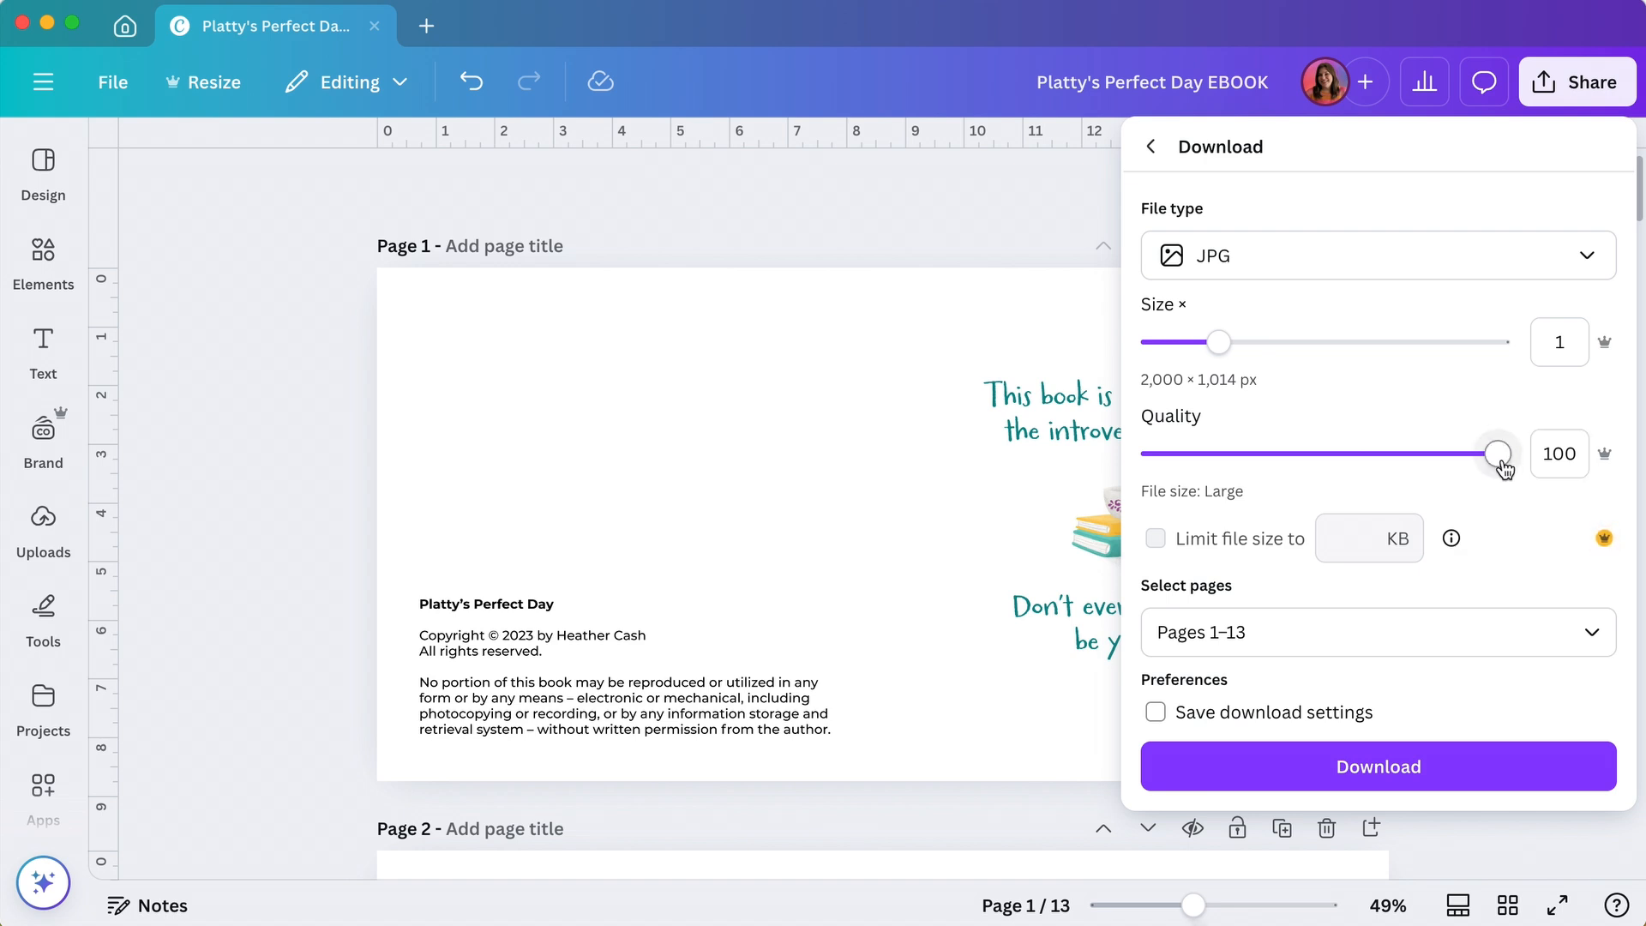
- Check that all pages 1–13 are selected and download the design
left_click(1591, 636)
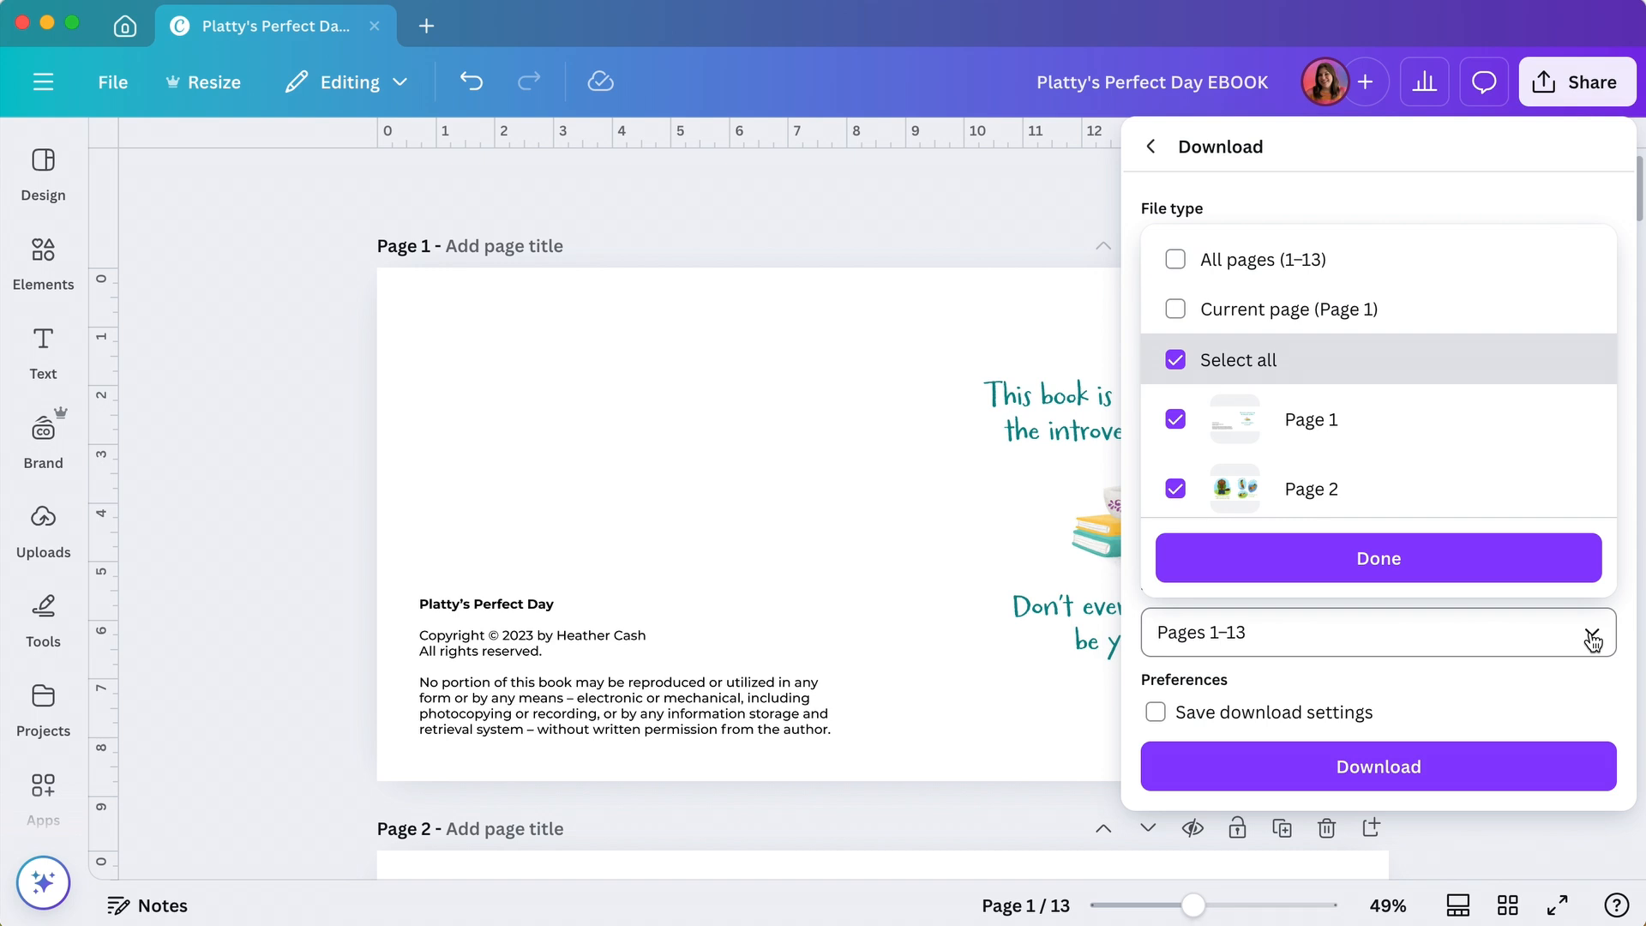
left_click(1591, 636)
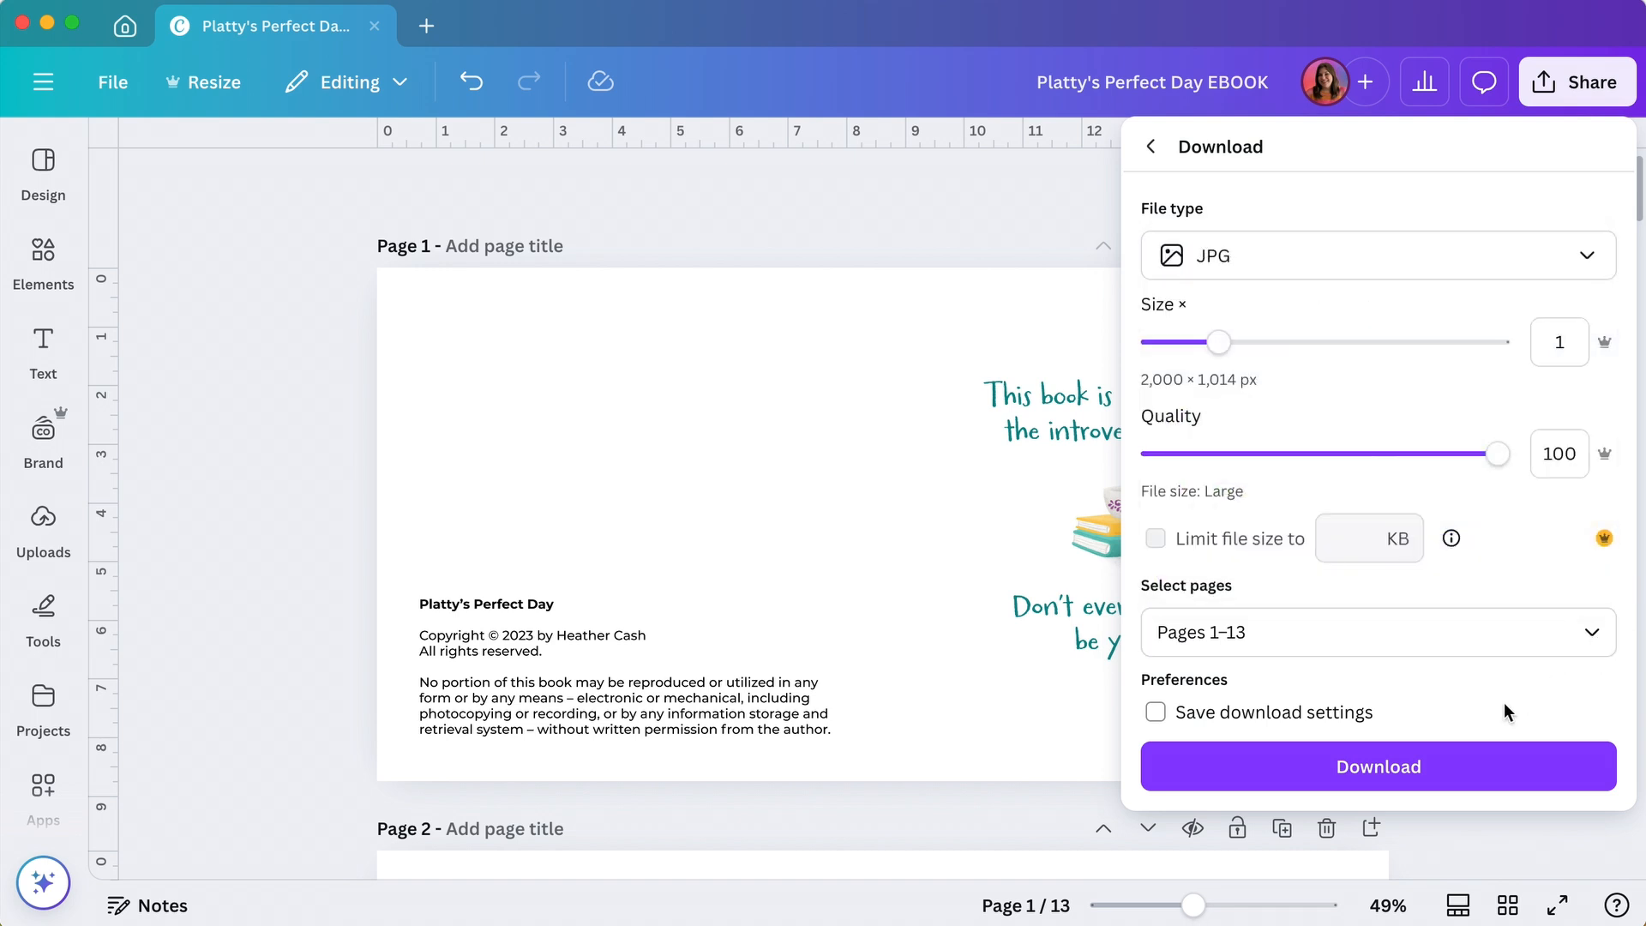
left_click(1457, 778)
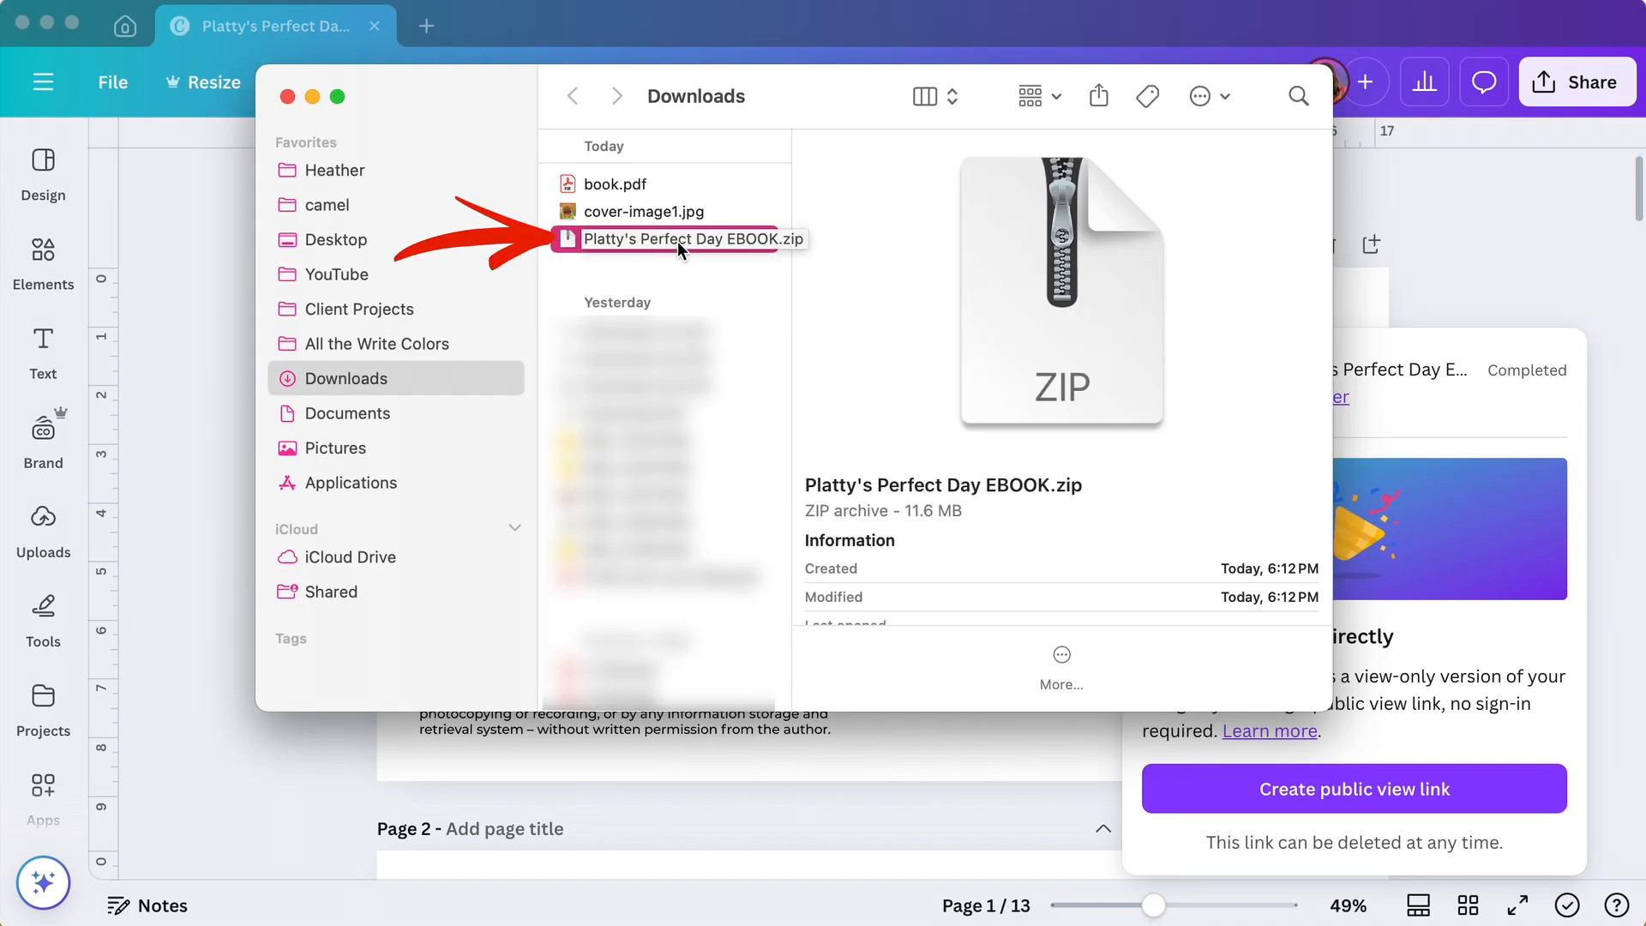
- Switch to the Downloads folder in Finder, extract Platty's Perfect Day EBOOK.zip, and put the Finder window away
left_click(566, 242)
double_click(567, 242)
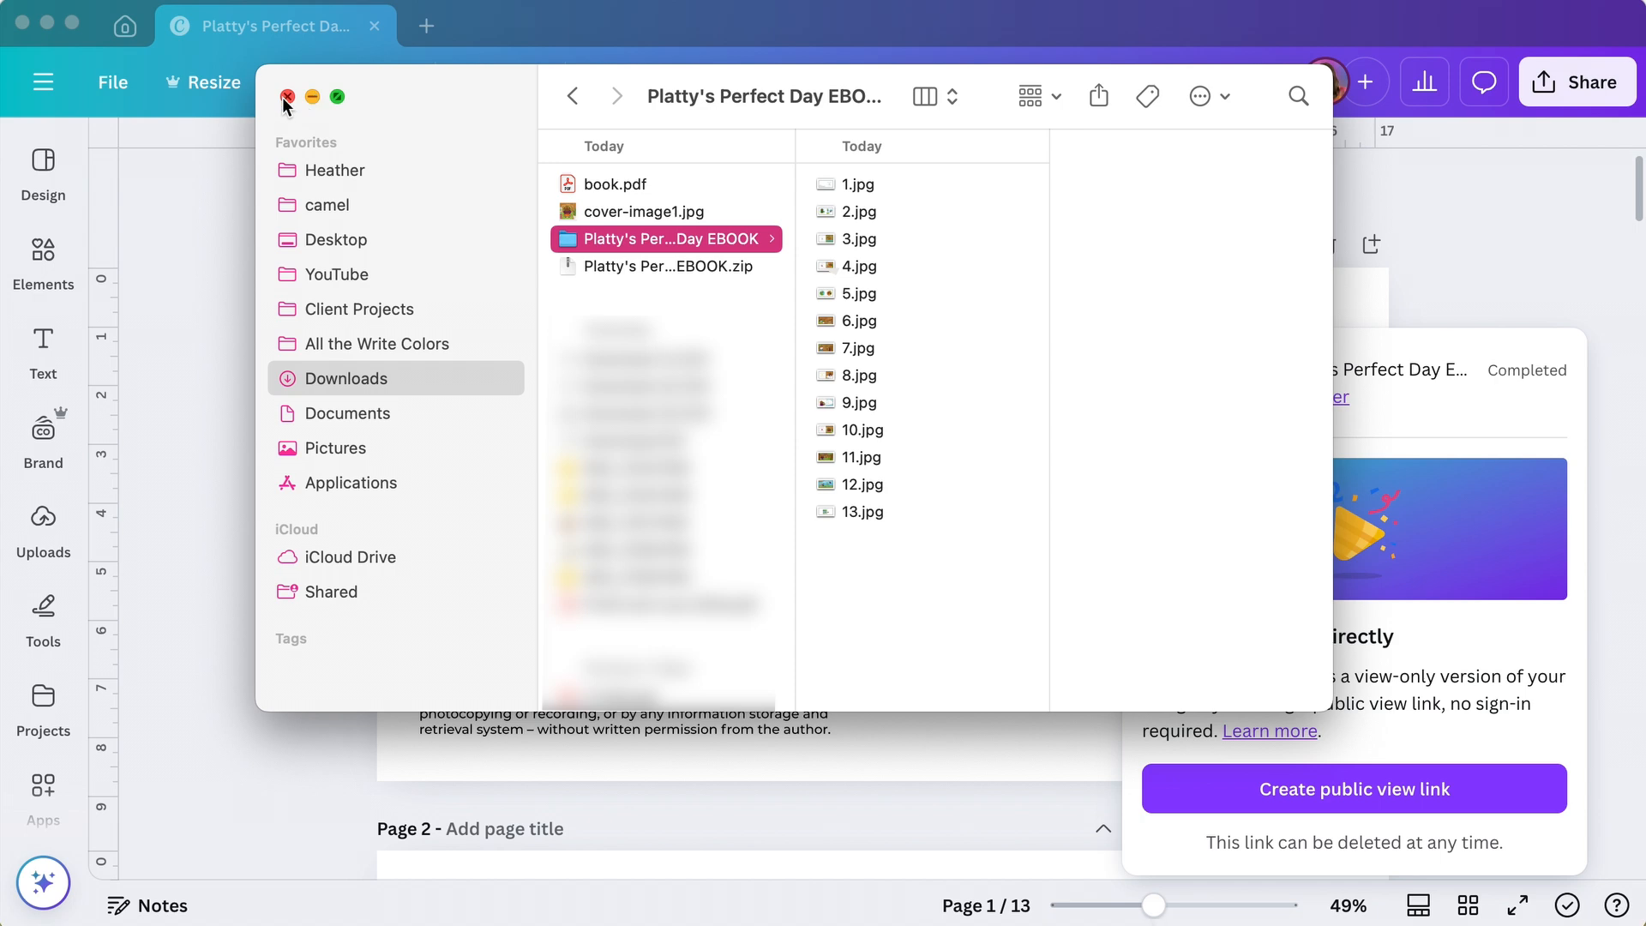
left_click(313, 97)
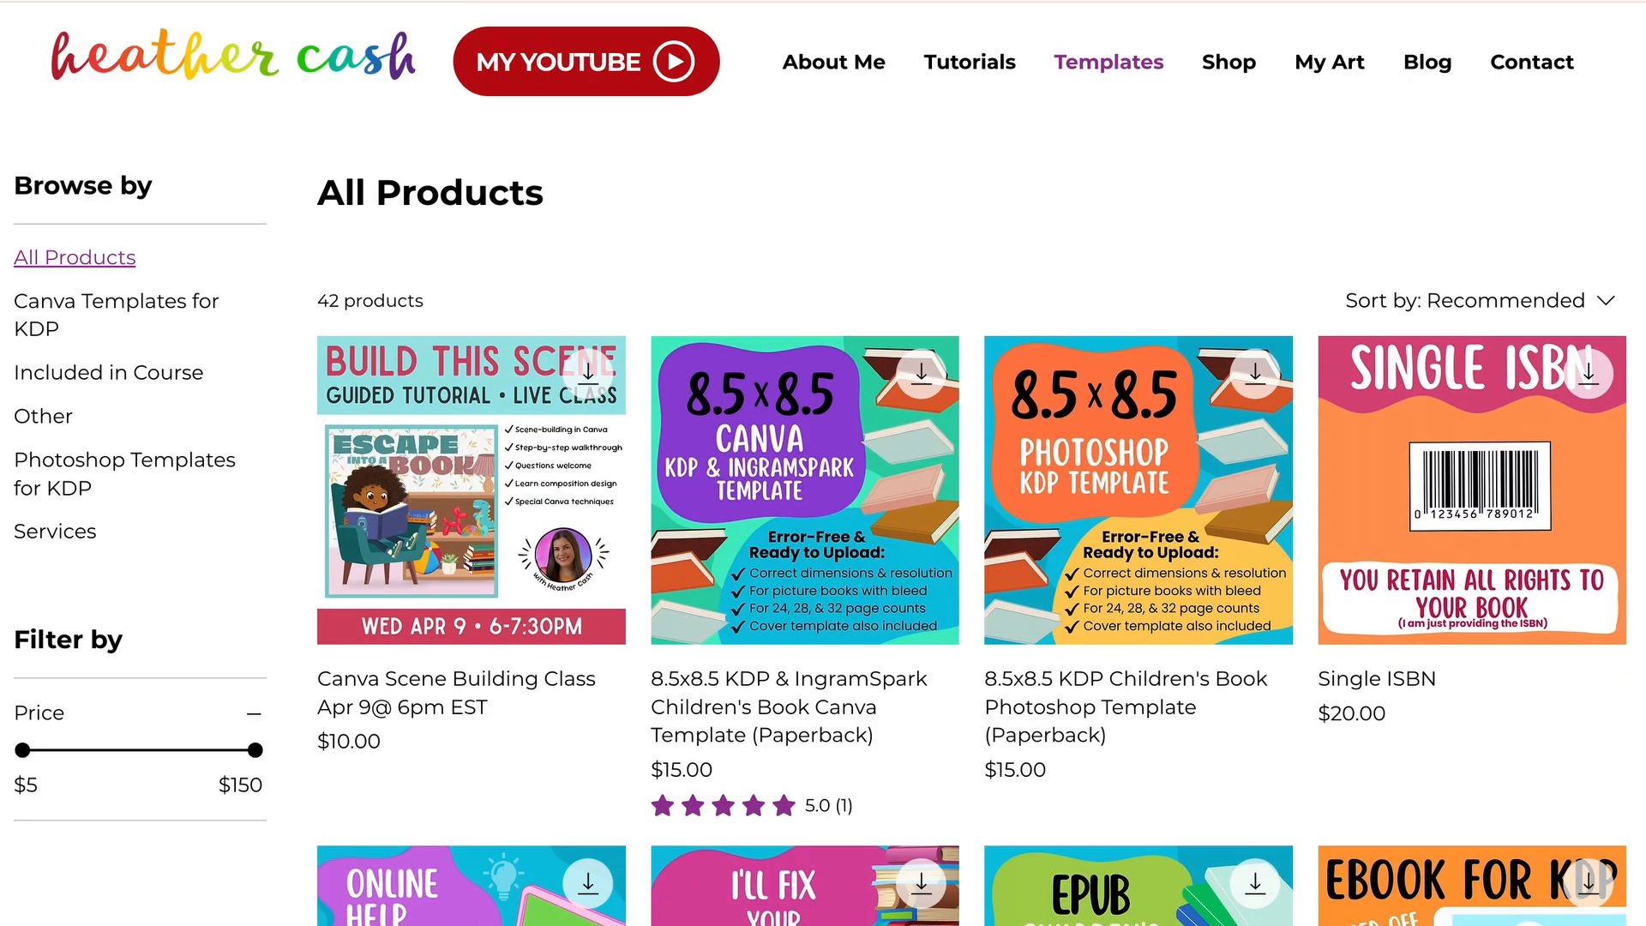
- Look through the All Products page of the template shop down to the EPUB children's book template
scroll(820, 526, "down", 3)
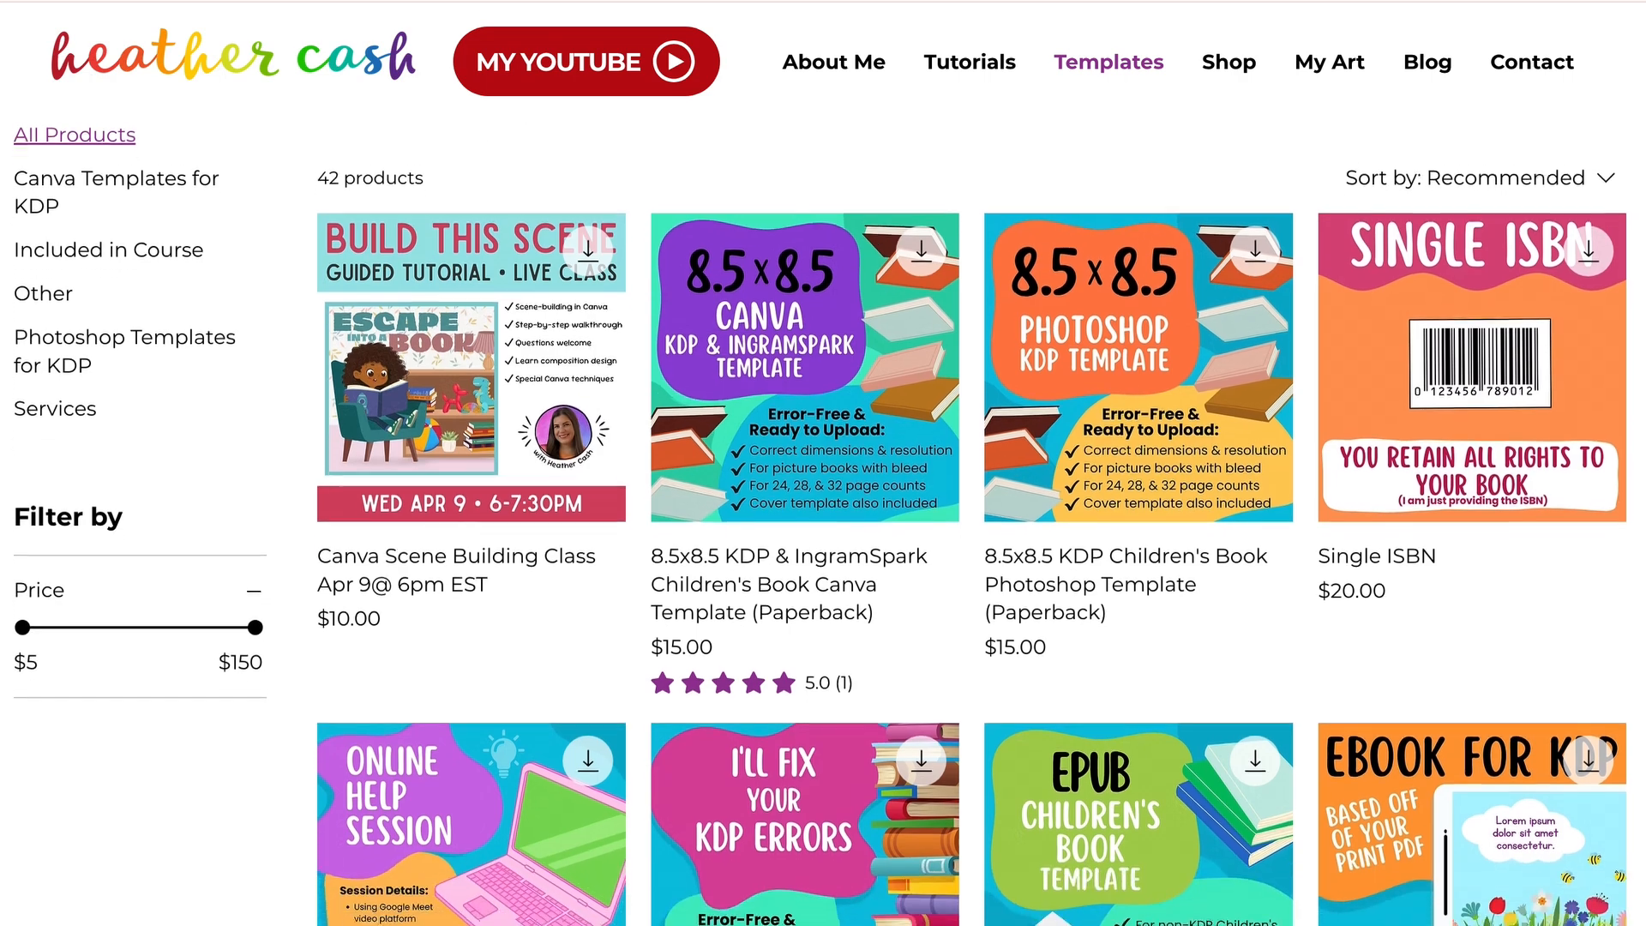
scroll(820, 525, "down", 2)
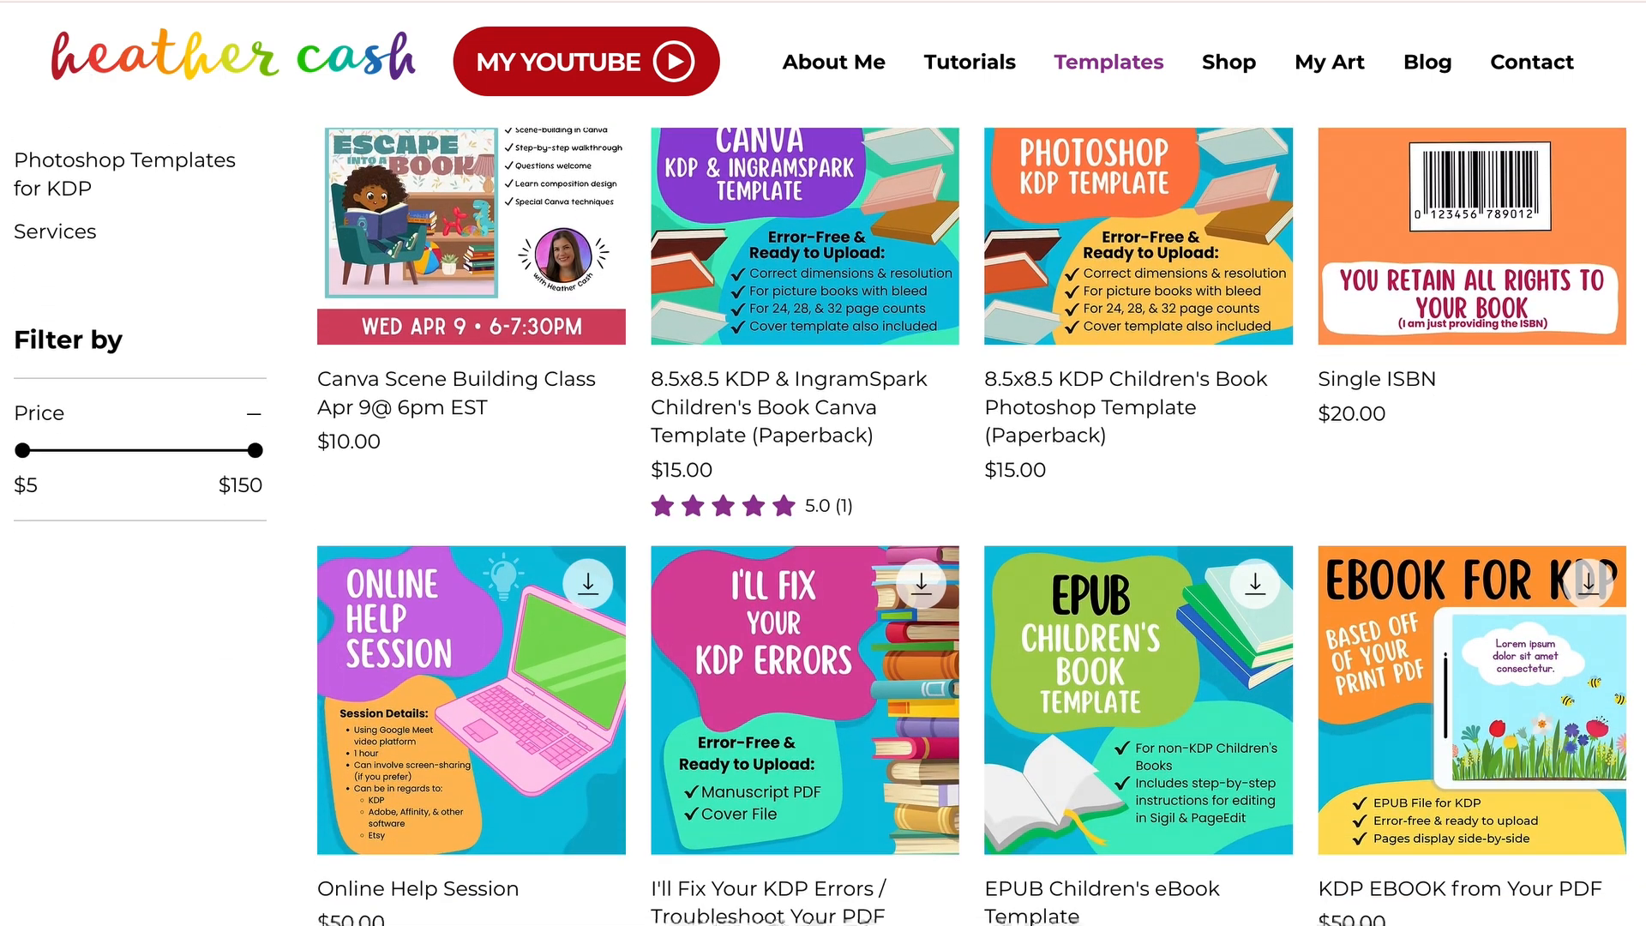
scroll(821, 525, "down", 3)
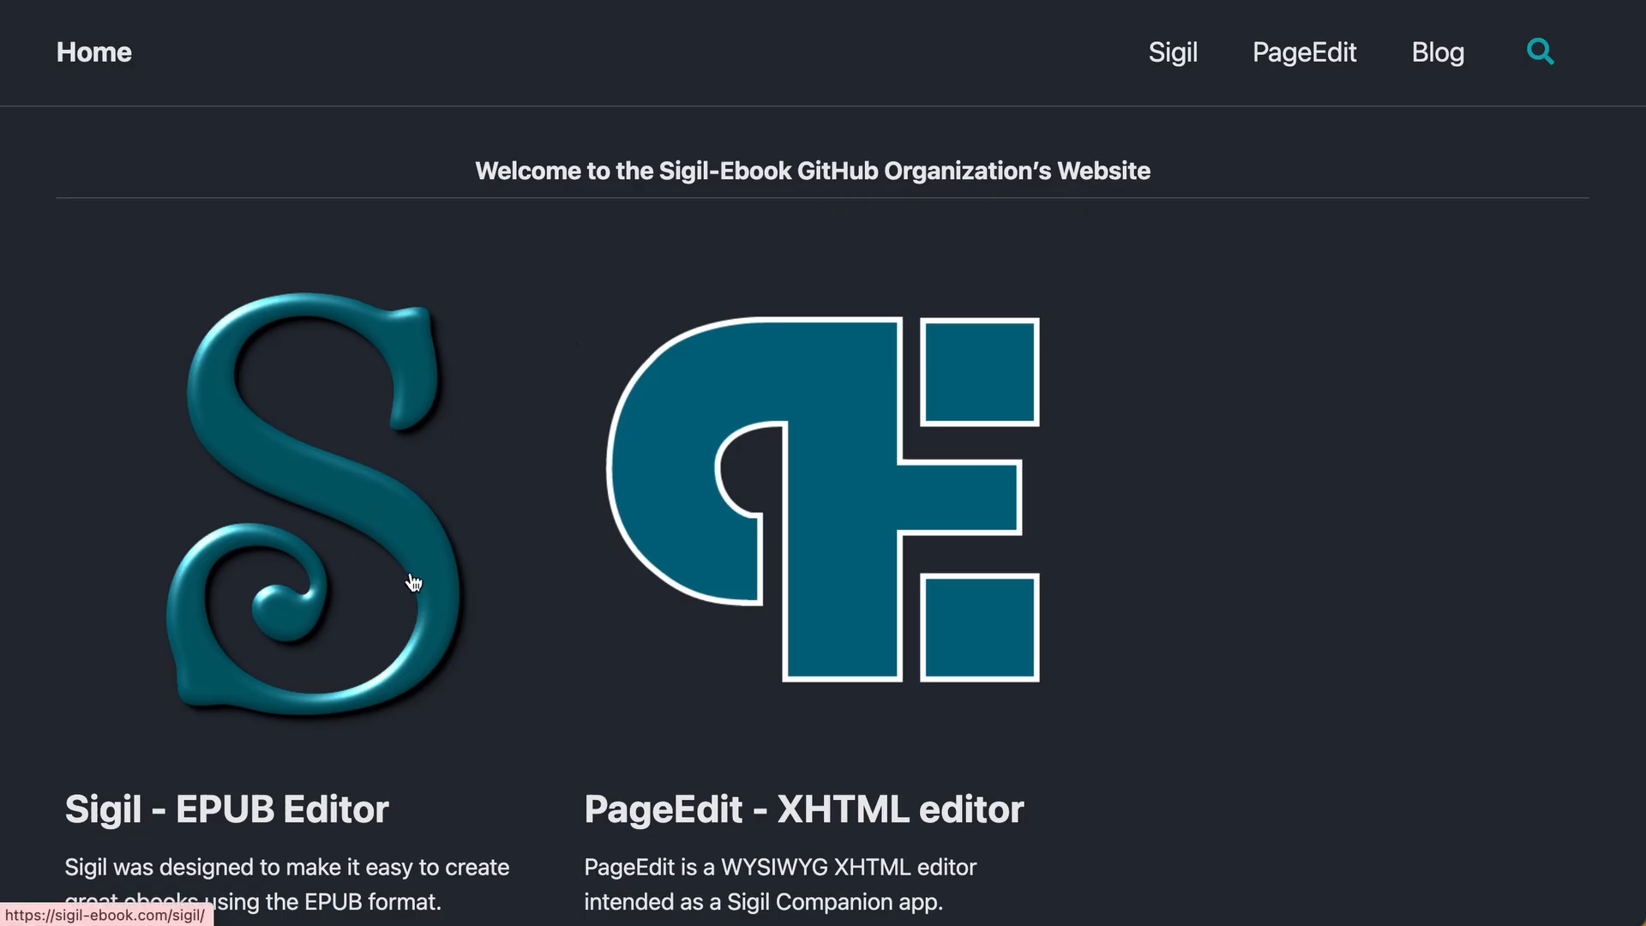
- On the Sigil-Ebook website, open Sigil's download page and download the latest MacOS (Intel) version
scroll(479, 755, "down", 4)
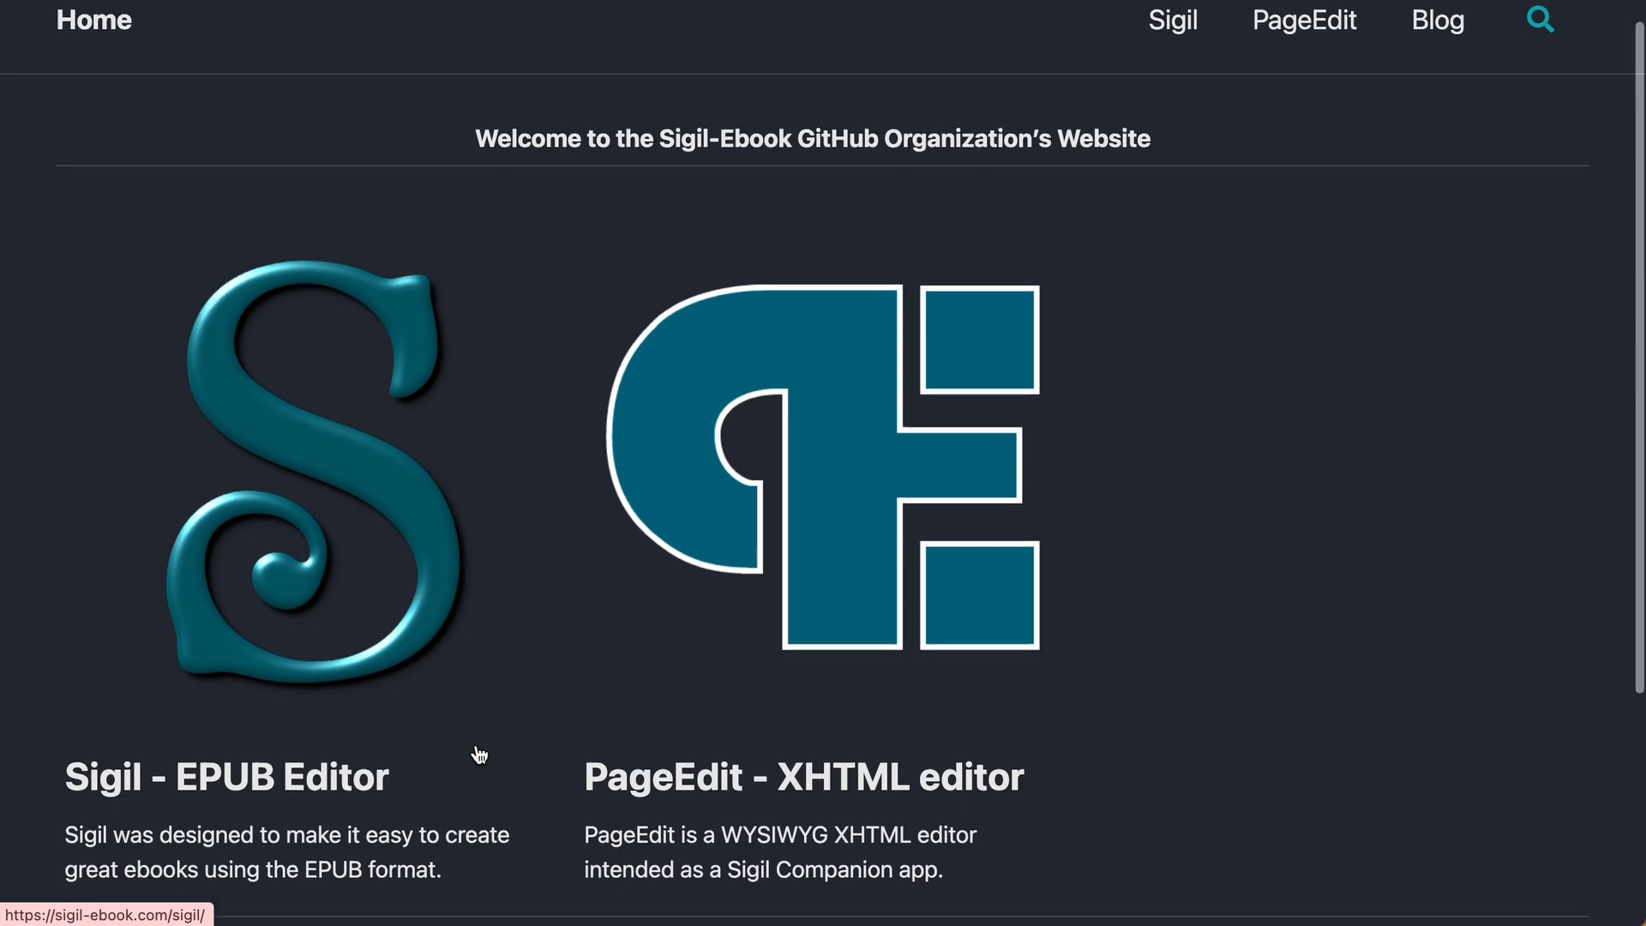
scroll(476, 743, "up", 4)
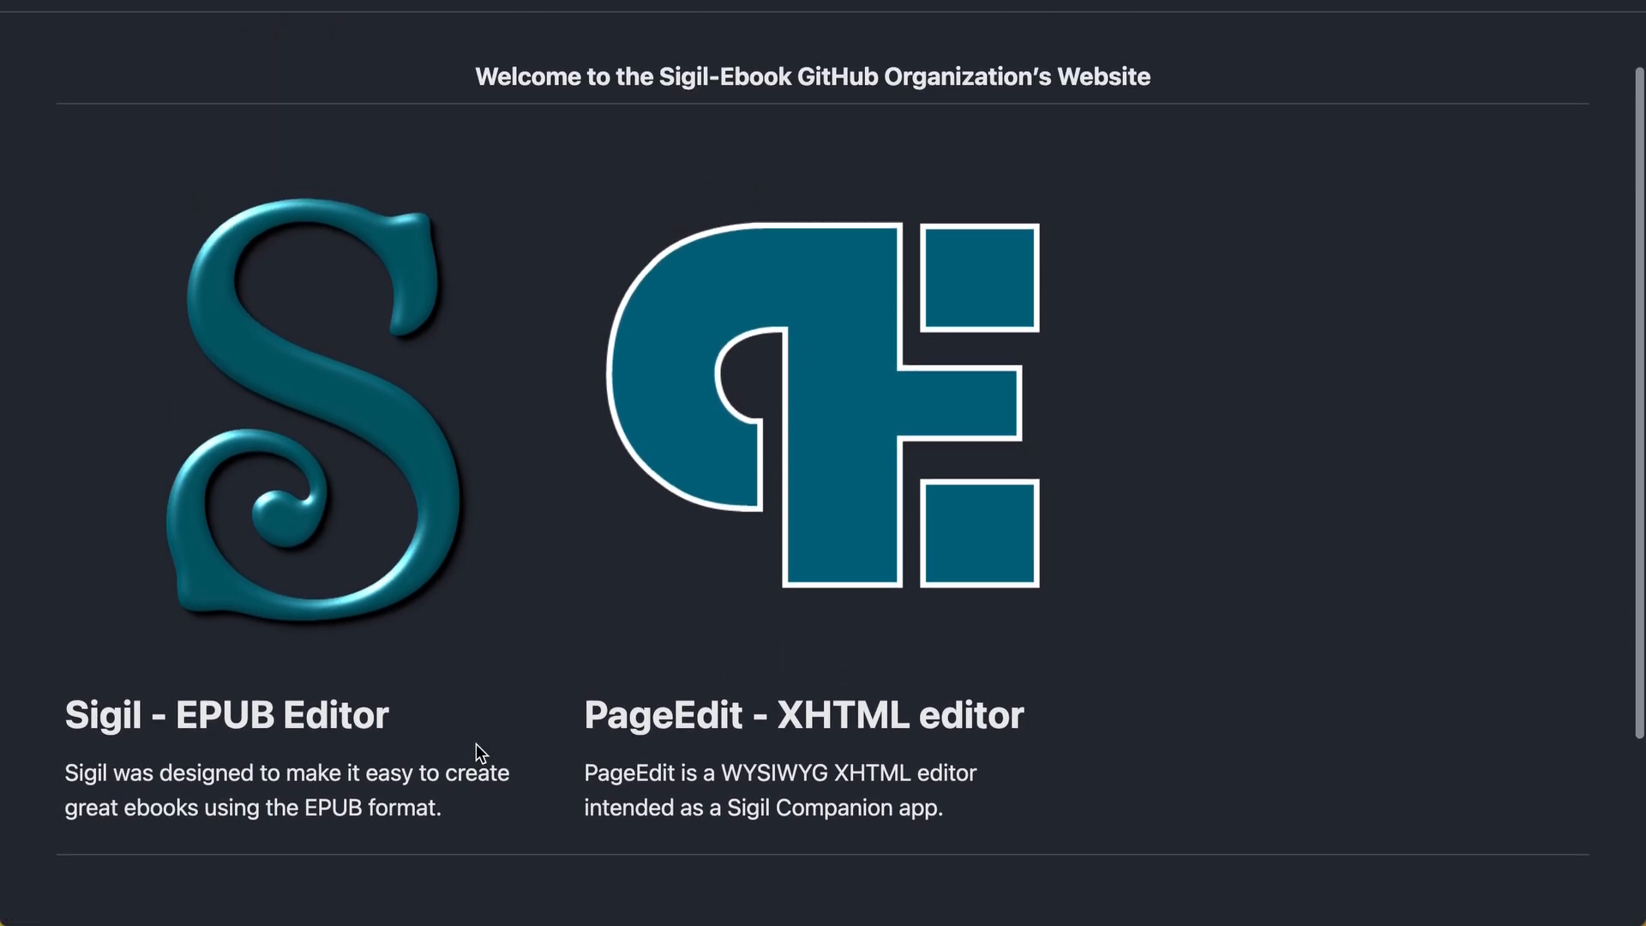
left_click(306, 608)
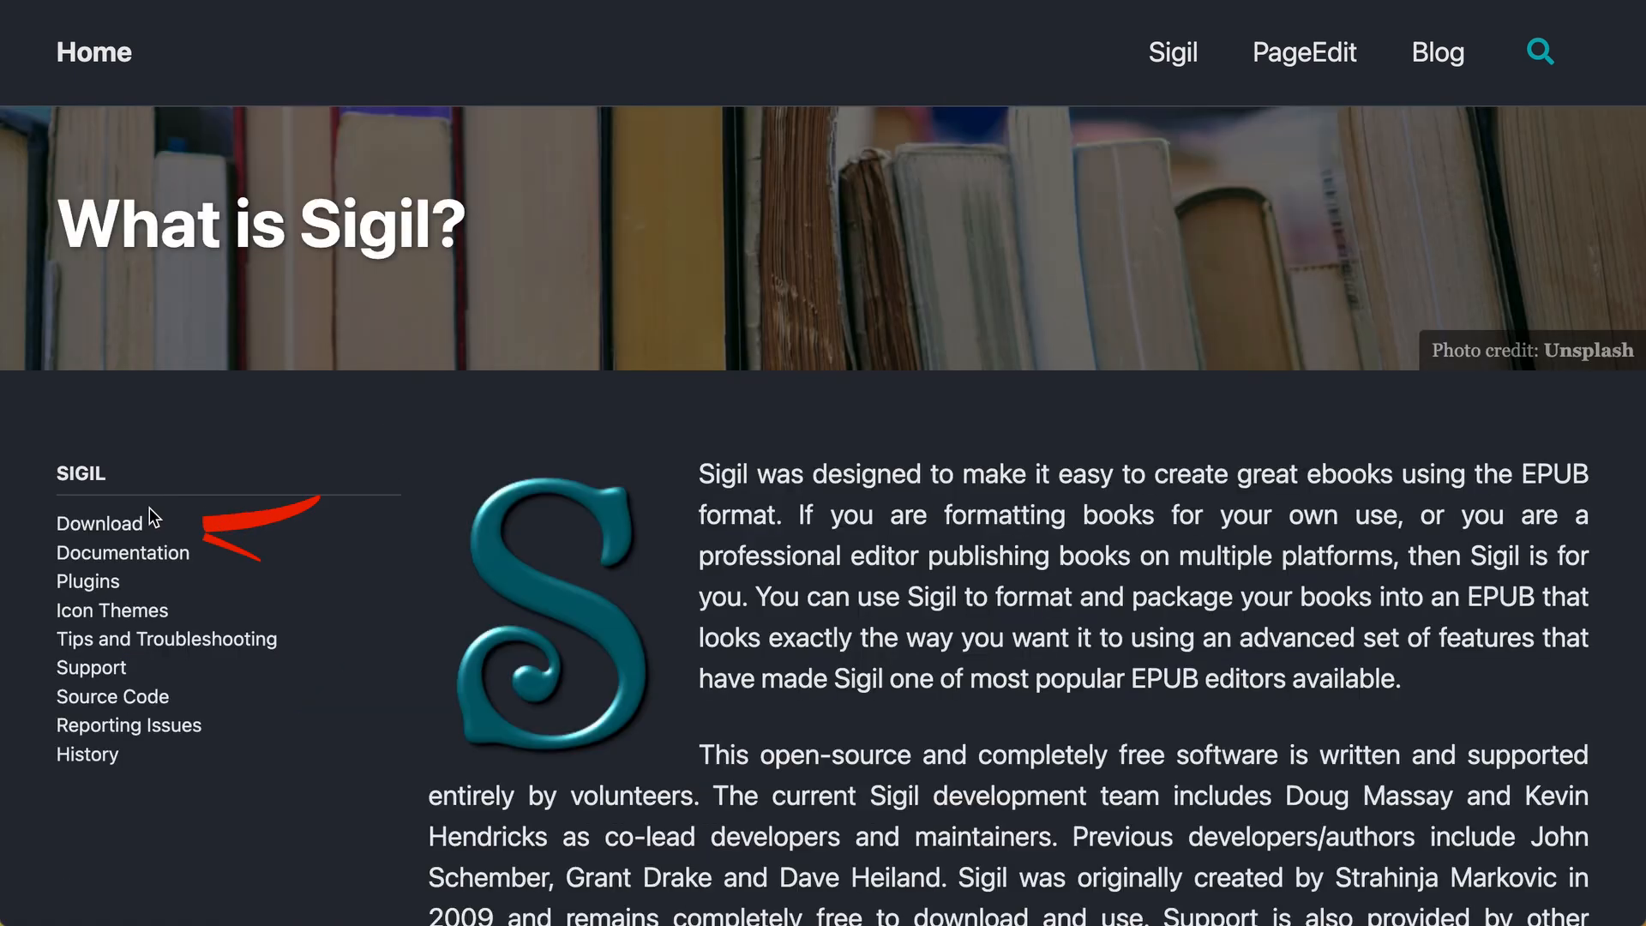
left_click(127, 531)
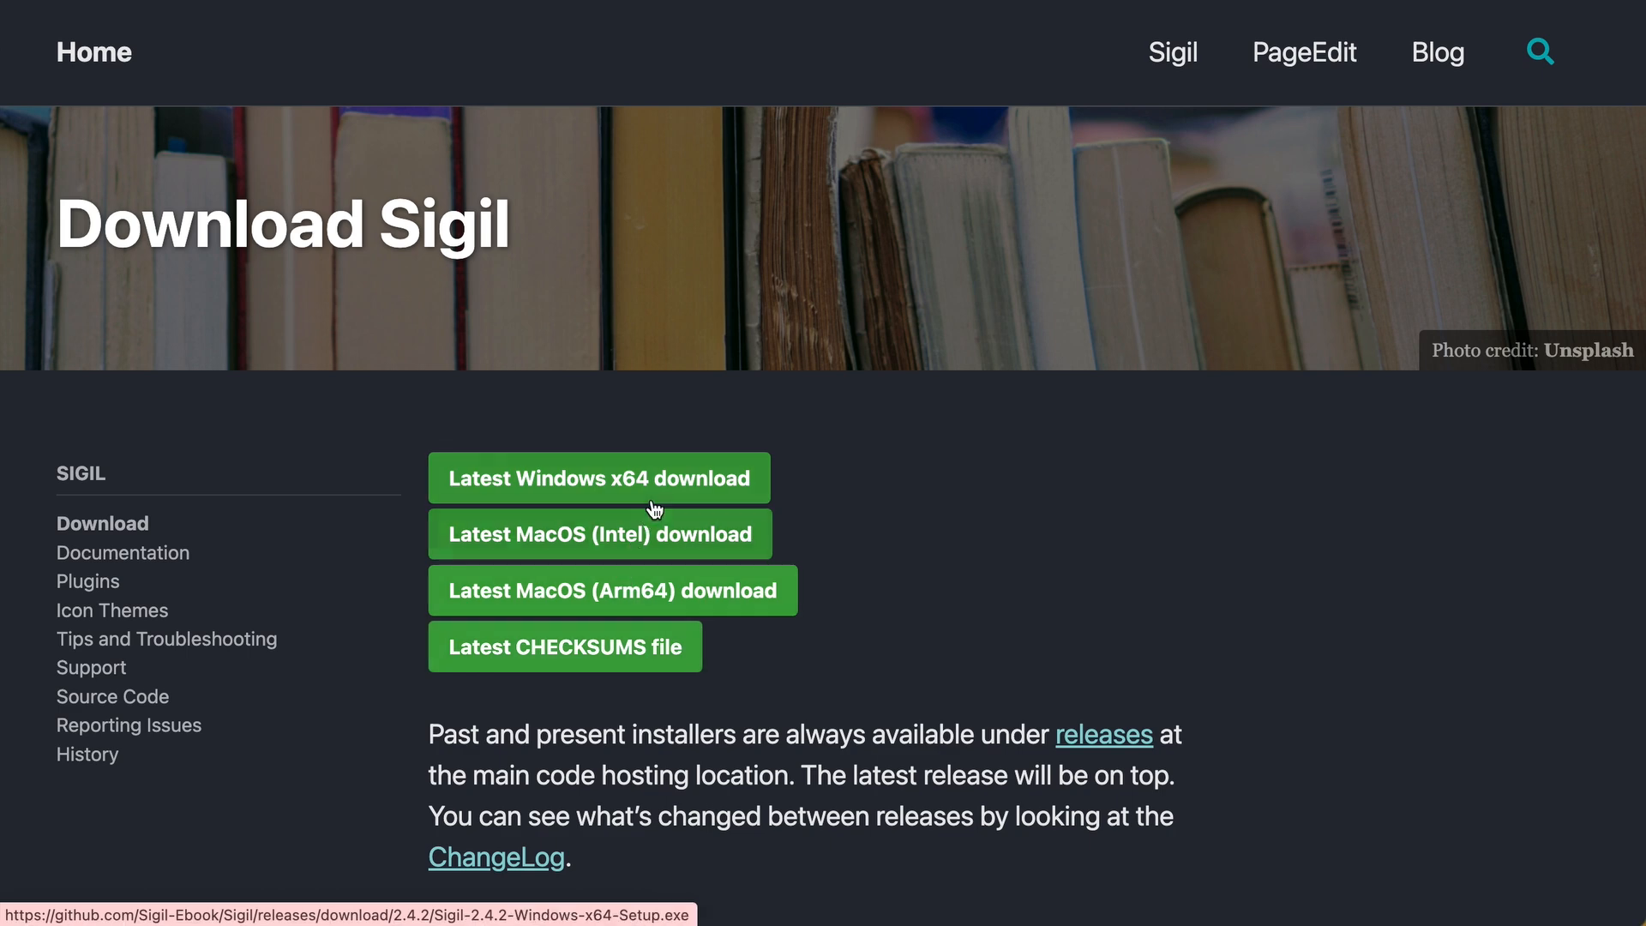
left_click(566, 540)
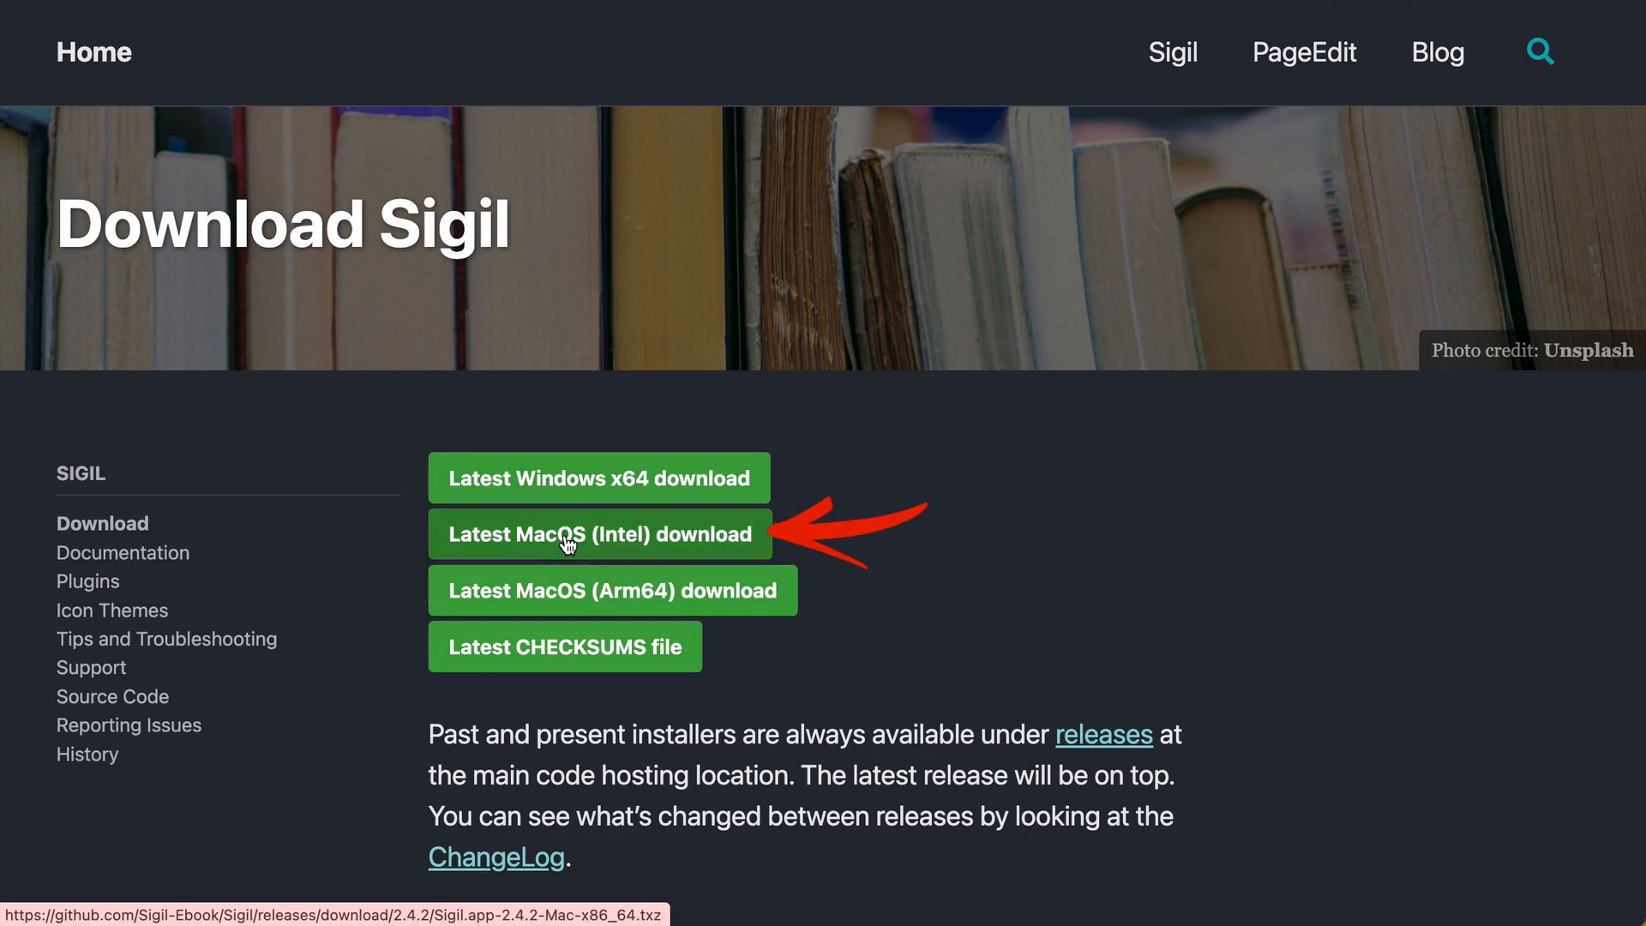
- Switch to the Downloads folder in Finder, extract the Sigil .txz archive, and move Sigil 2.app into Applications
left_click(624, 290)
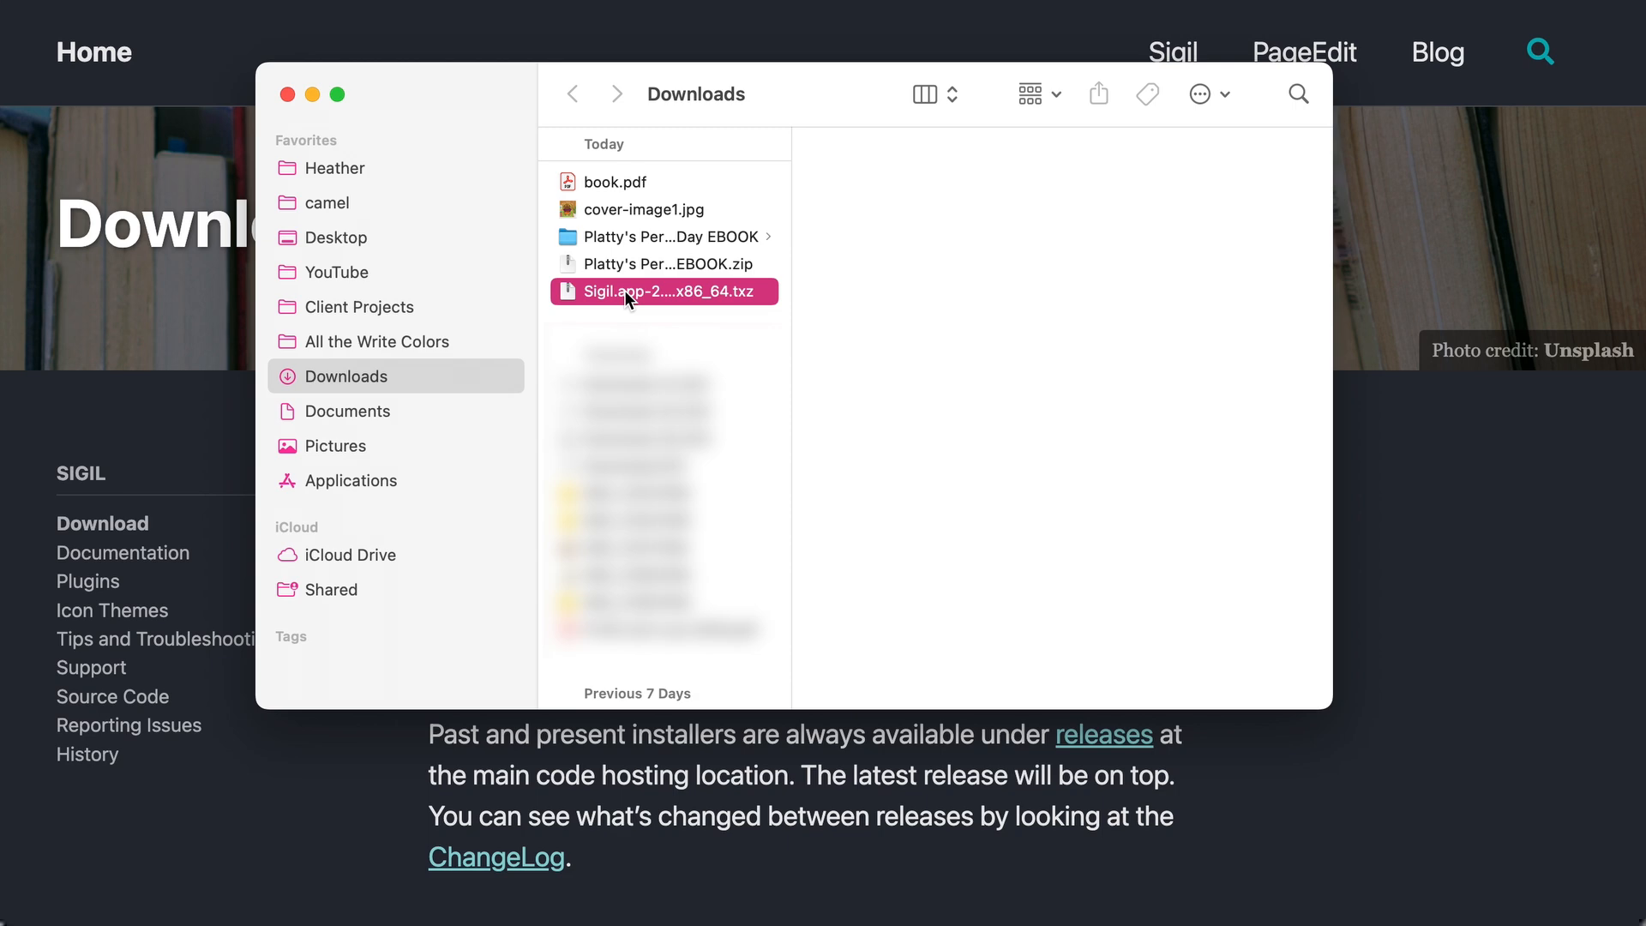
double_click(566, 292)
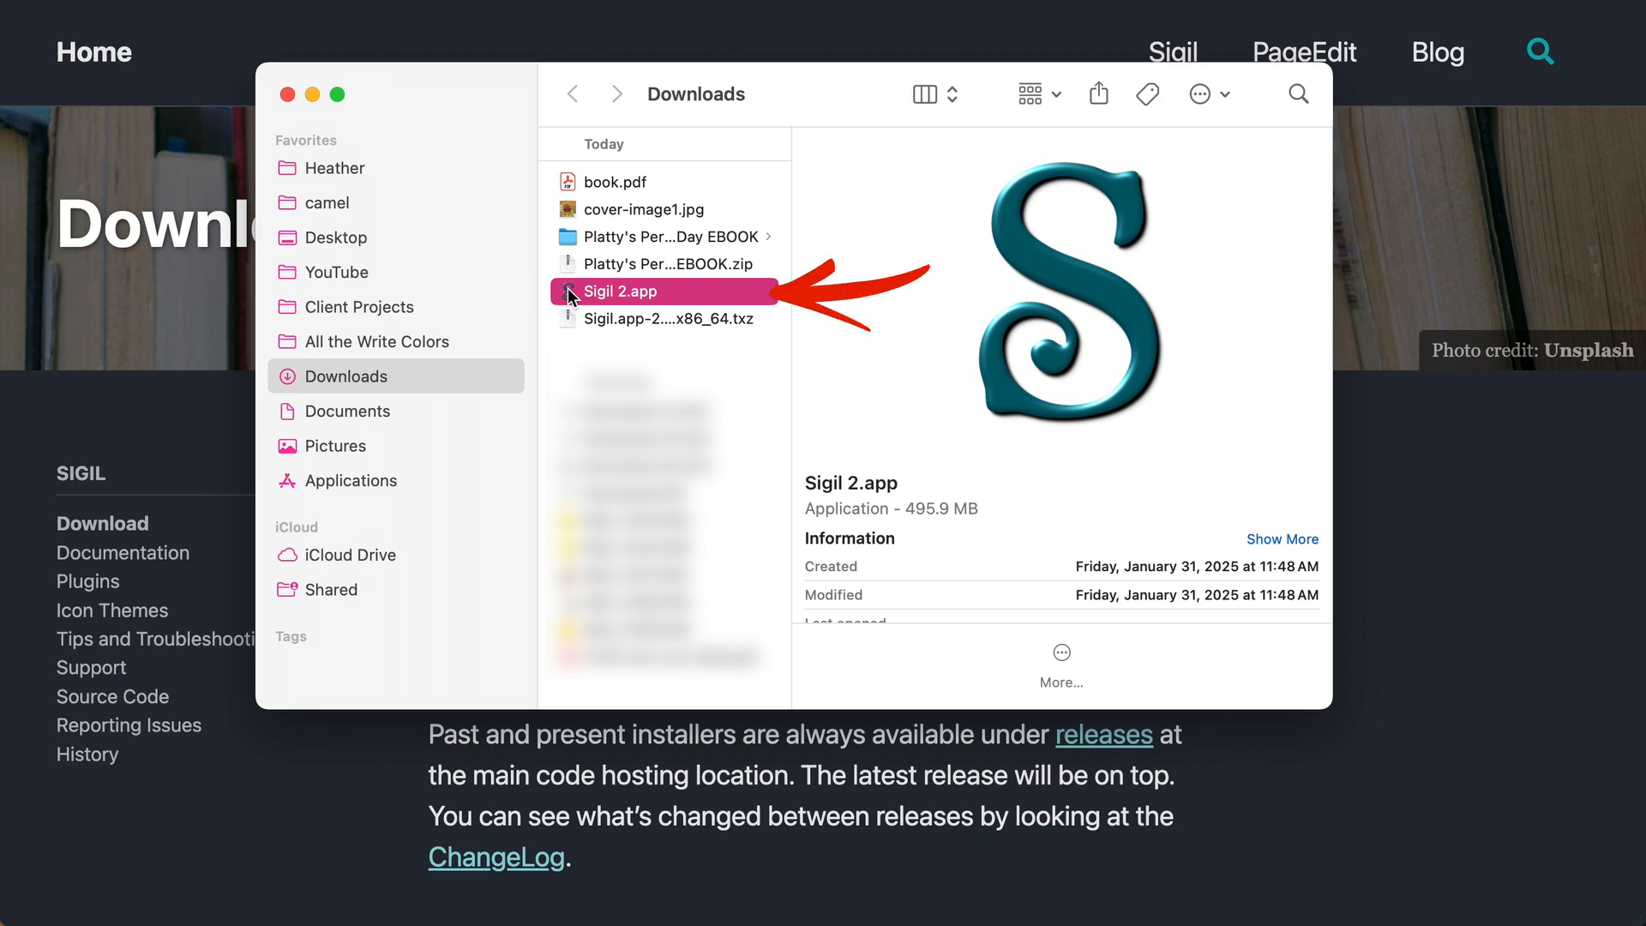
left_click_drag(567, 292, 353, 484)
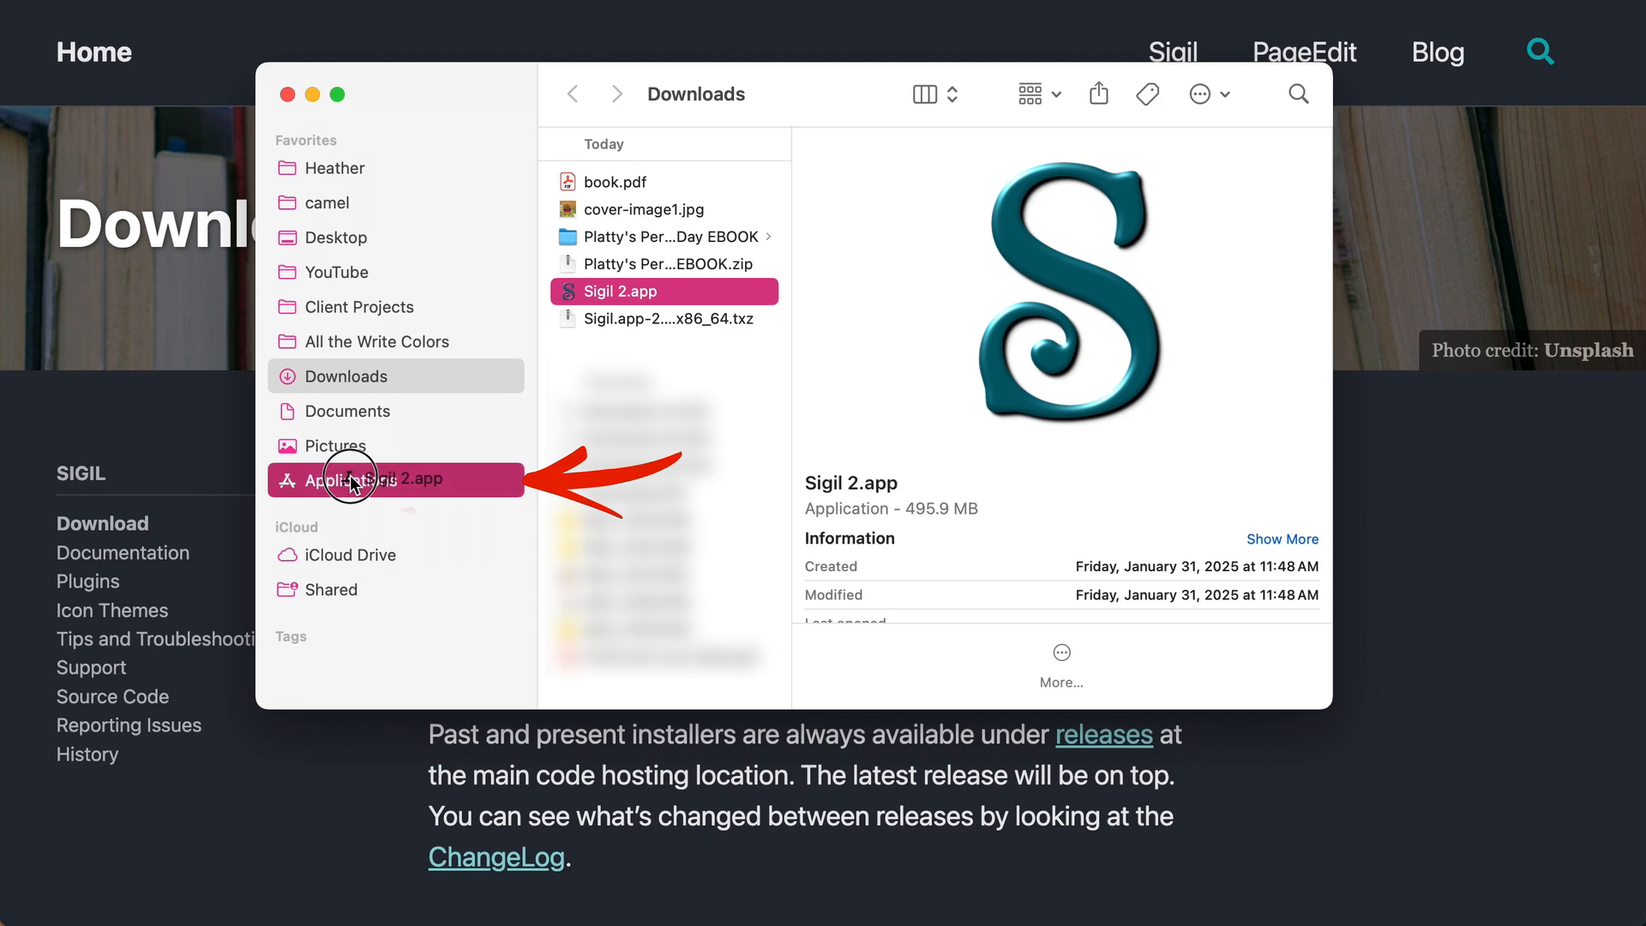
left_click(598, 397)
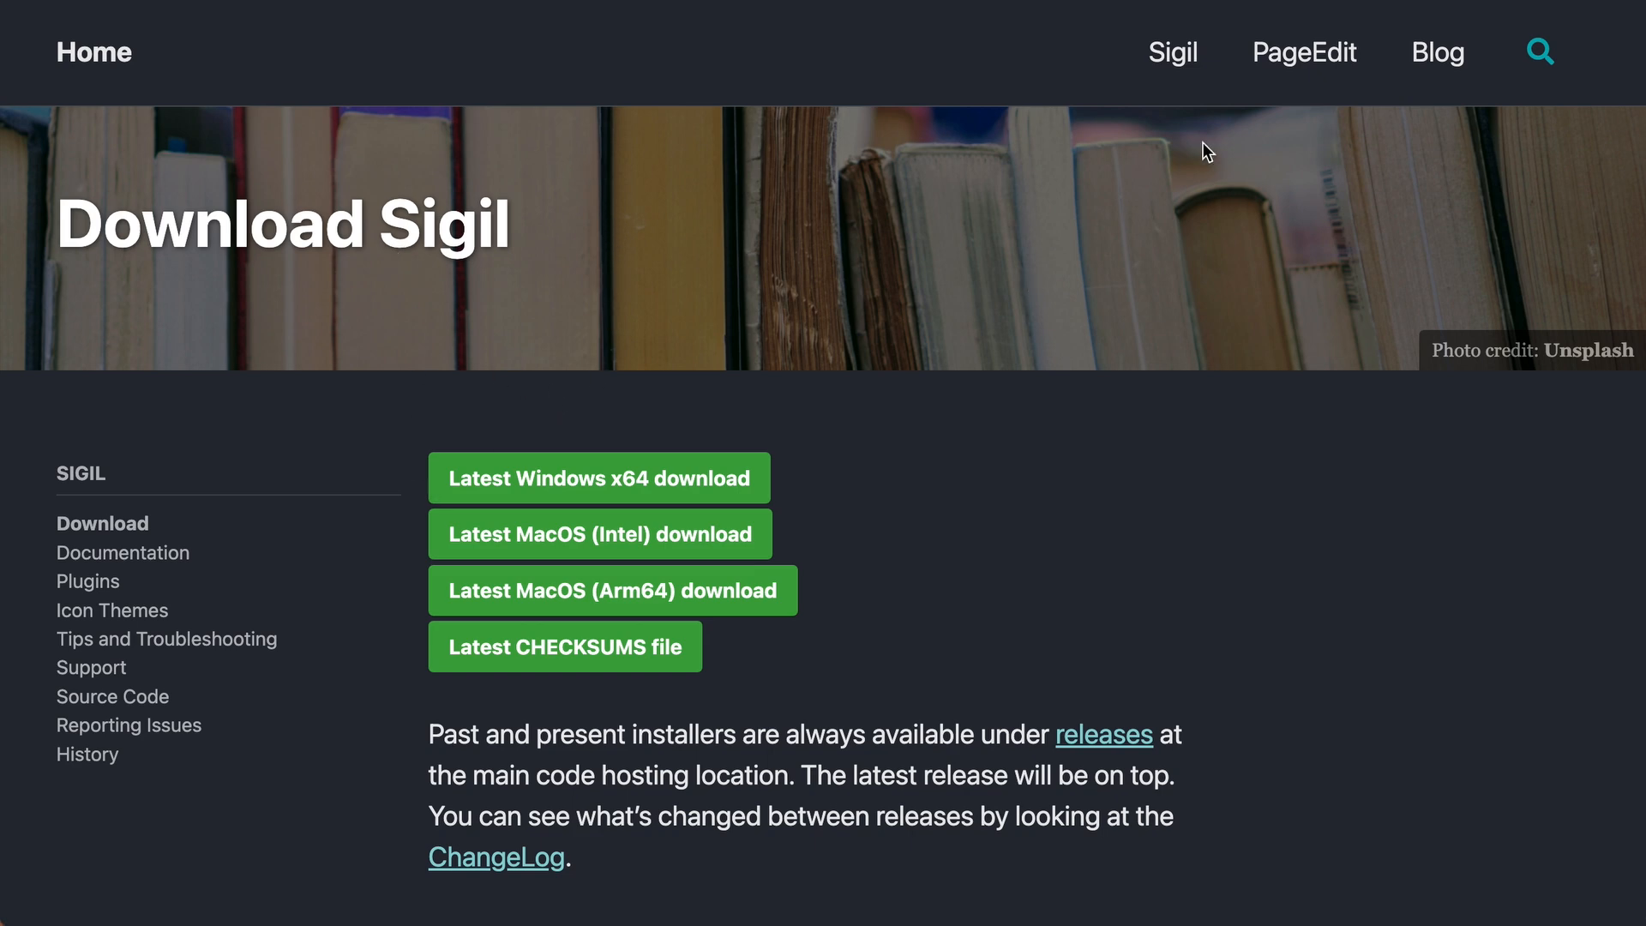
- Install PageEdit from its download page on the Sigil-Ebook website, extracting the PageEdit .txz archive and moving the app into Applications
left_click(1306, 56)
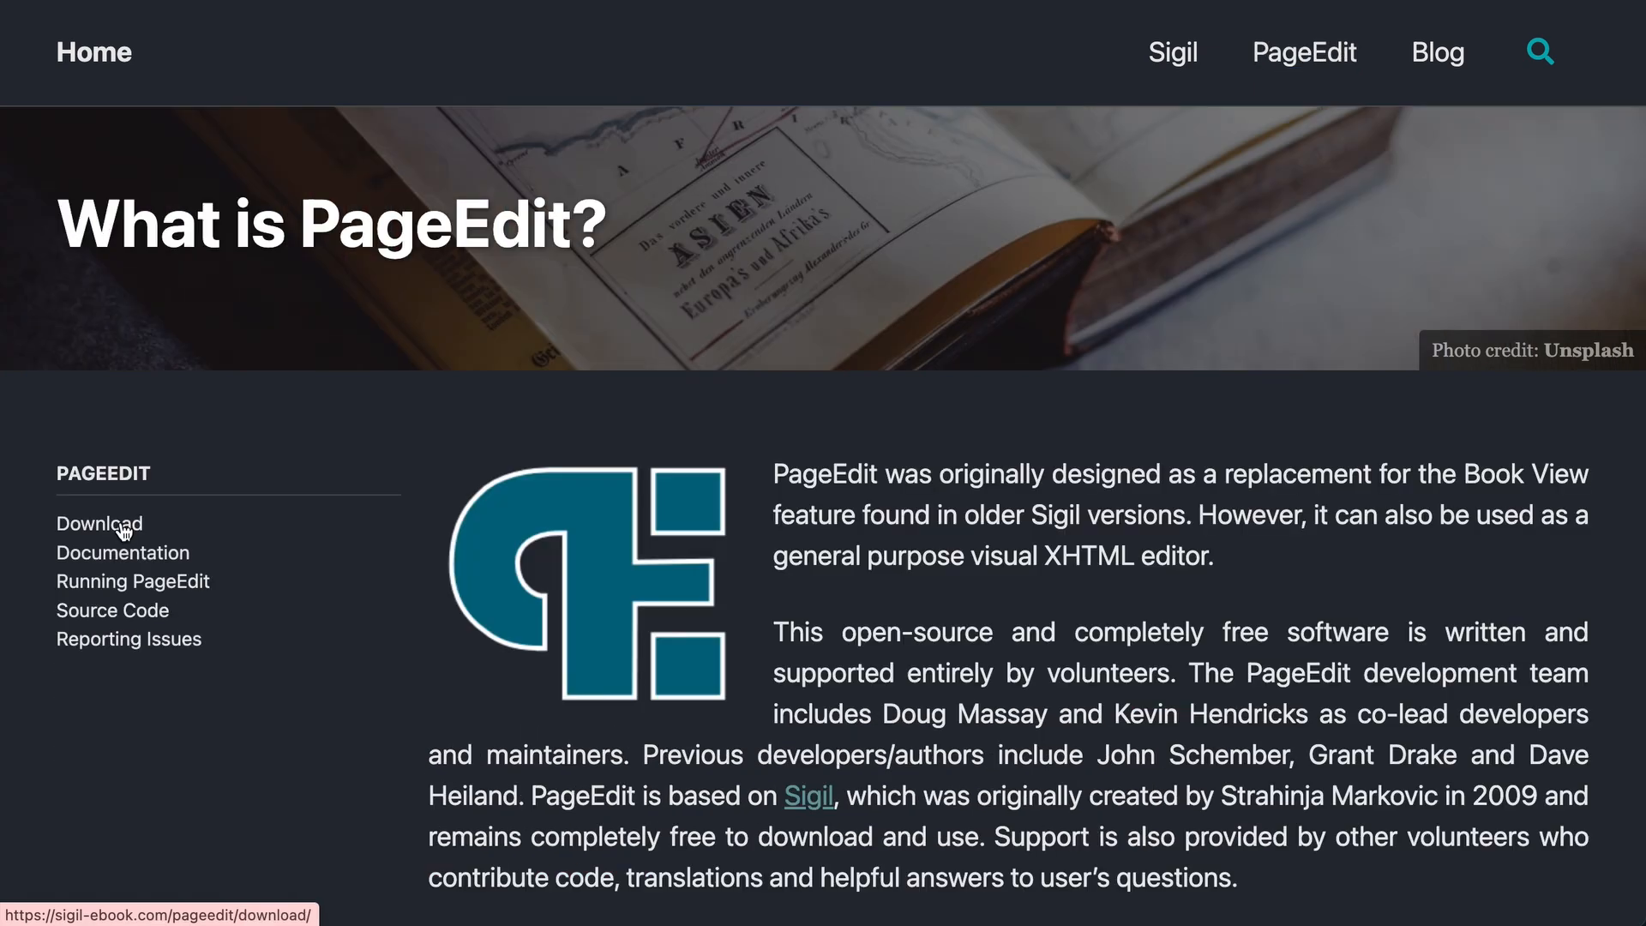
left_click(125, 531)
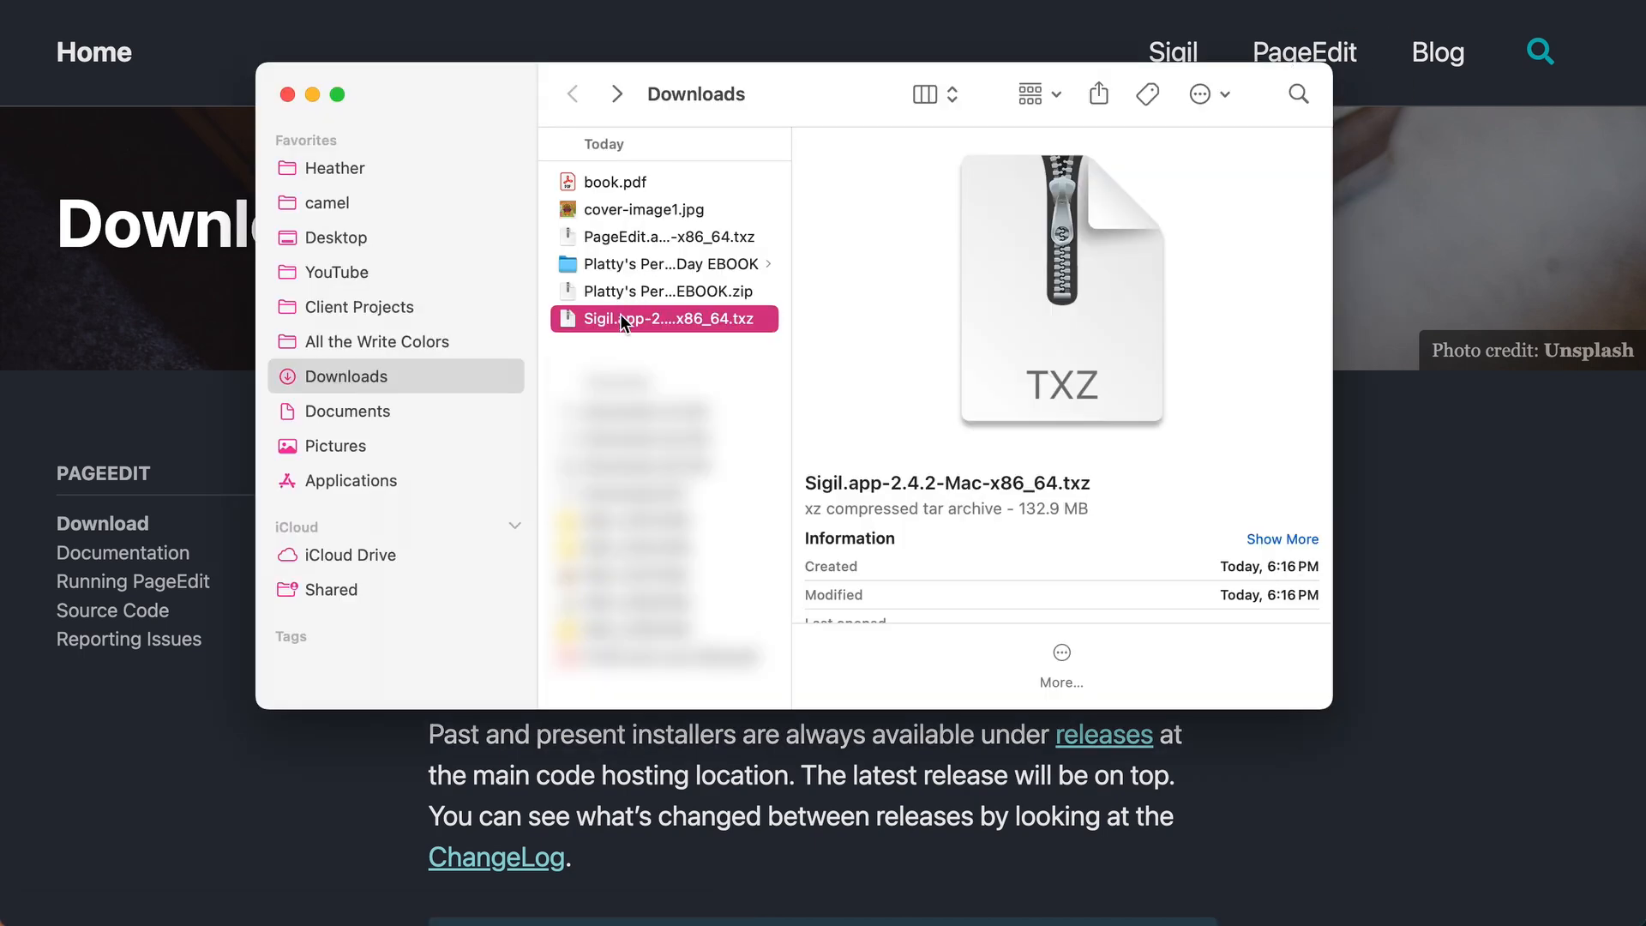
double_click(570, 234)
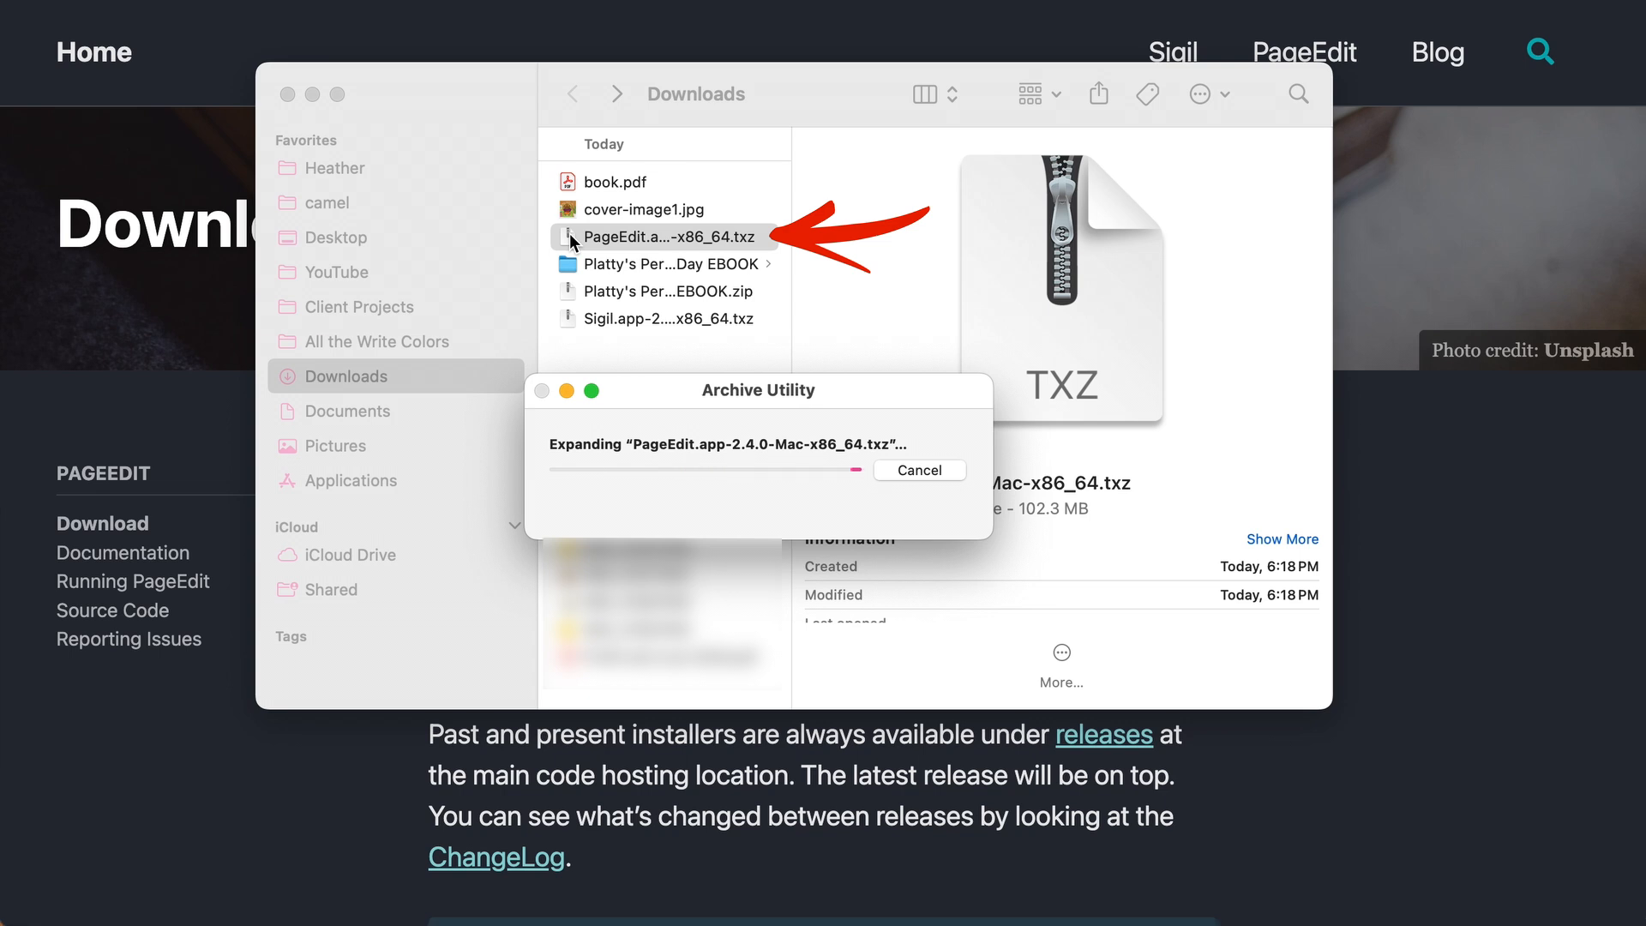
left_click_drag(569, 235, 404, 485)
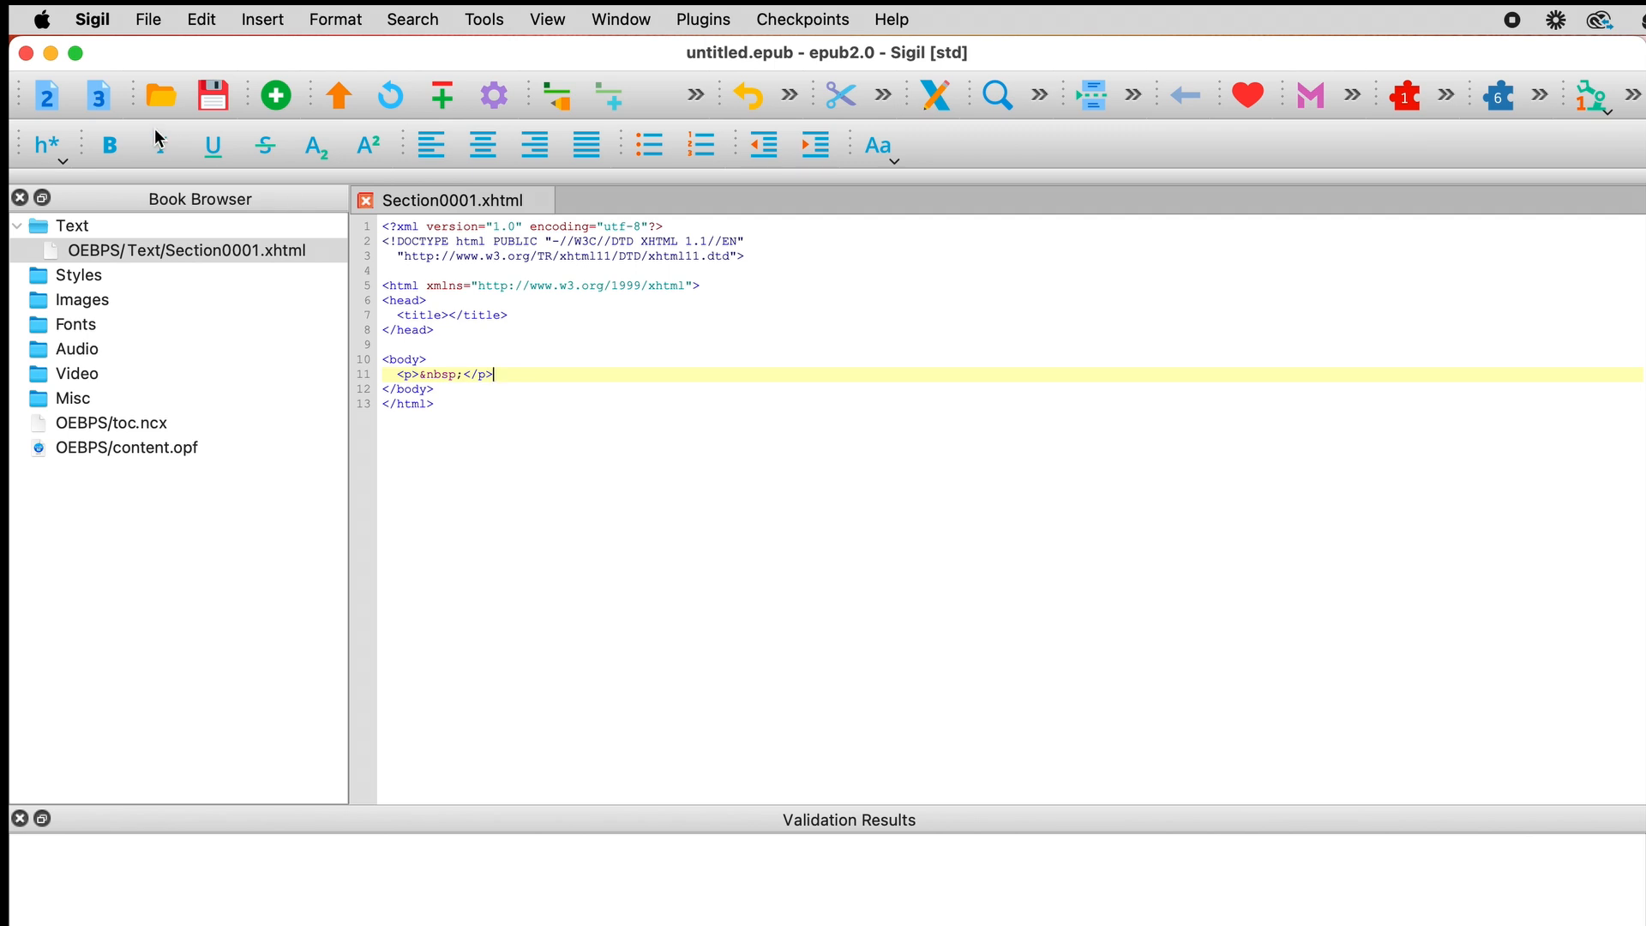
- Start saving the untitled EPUB under a new name in Sigil and create a folder named Platty EPUB inside the personal folder
left_click(148, 19)
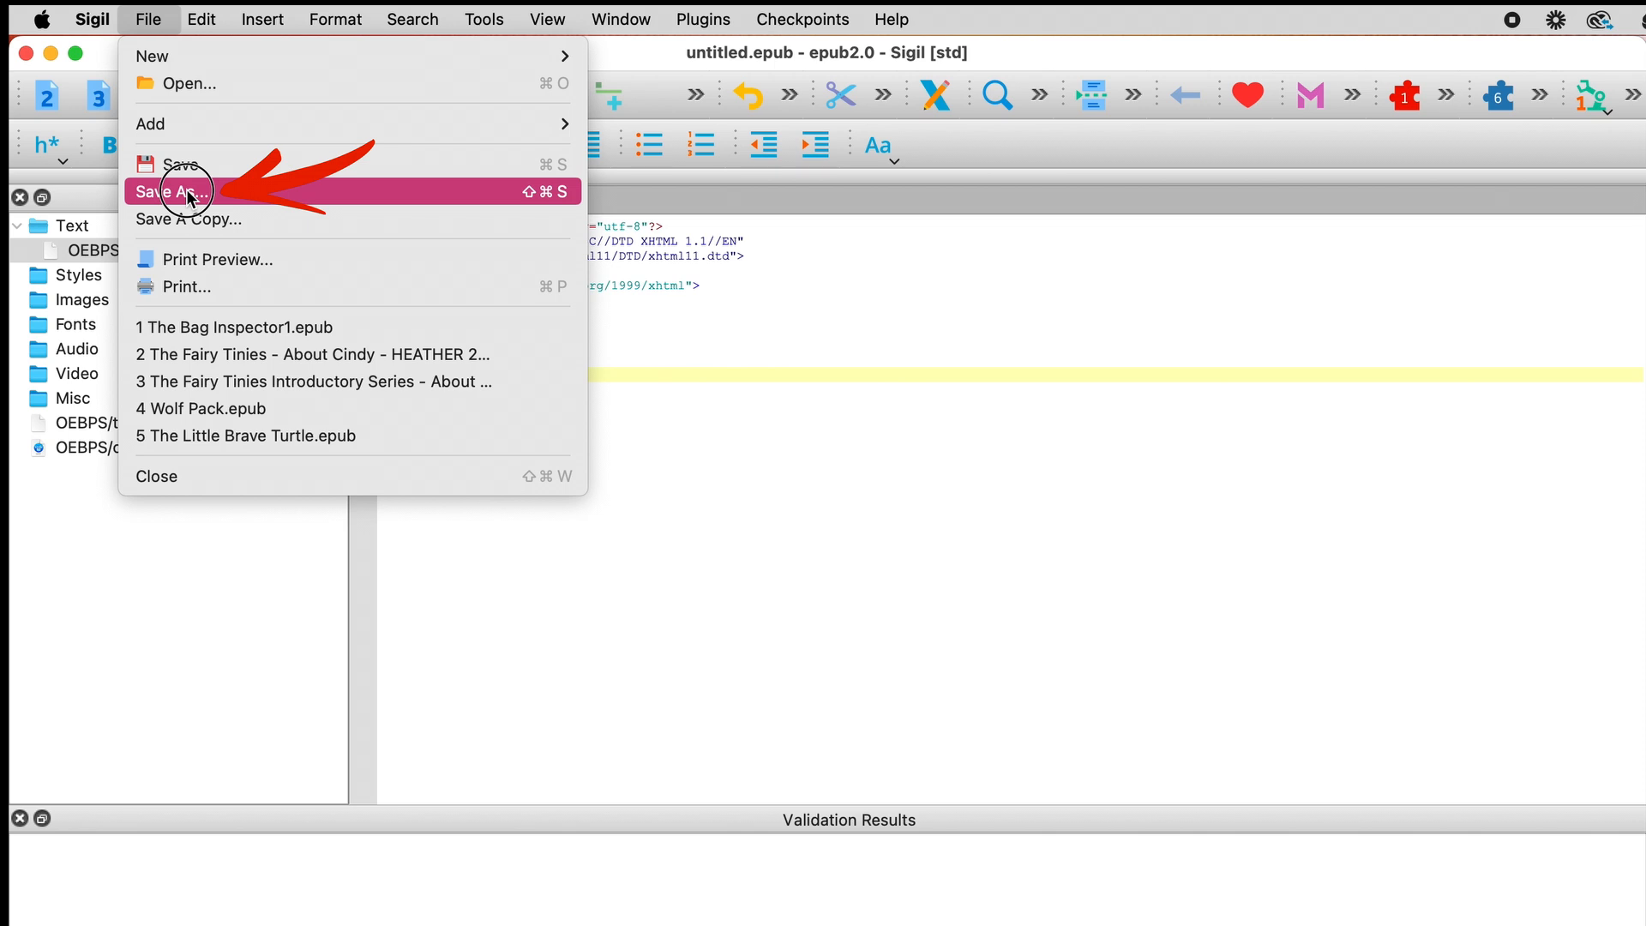
left_click(188, 195)
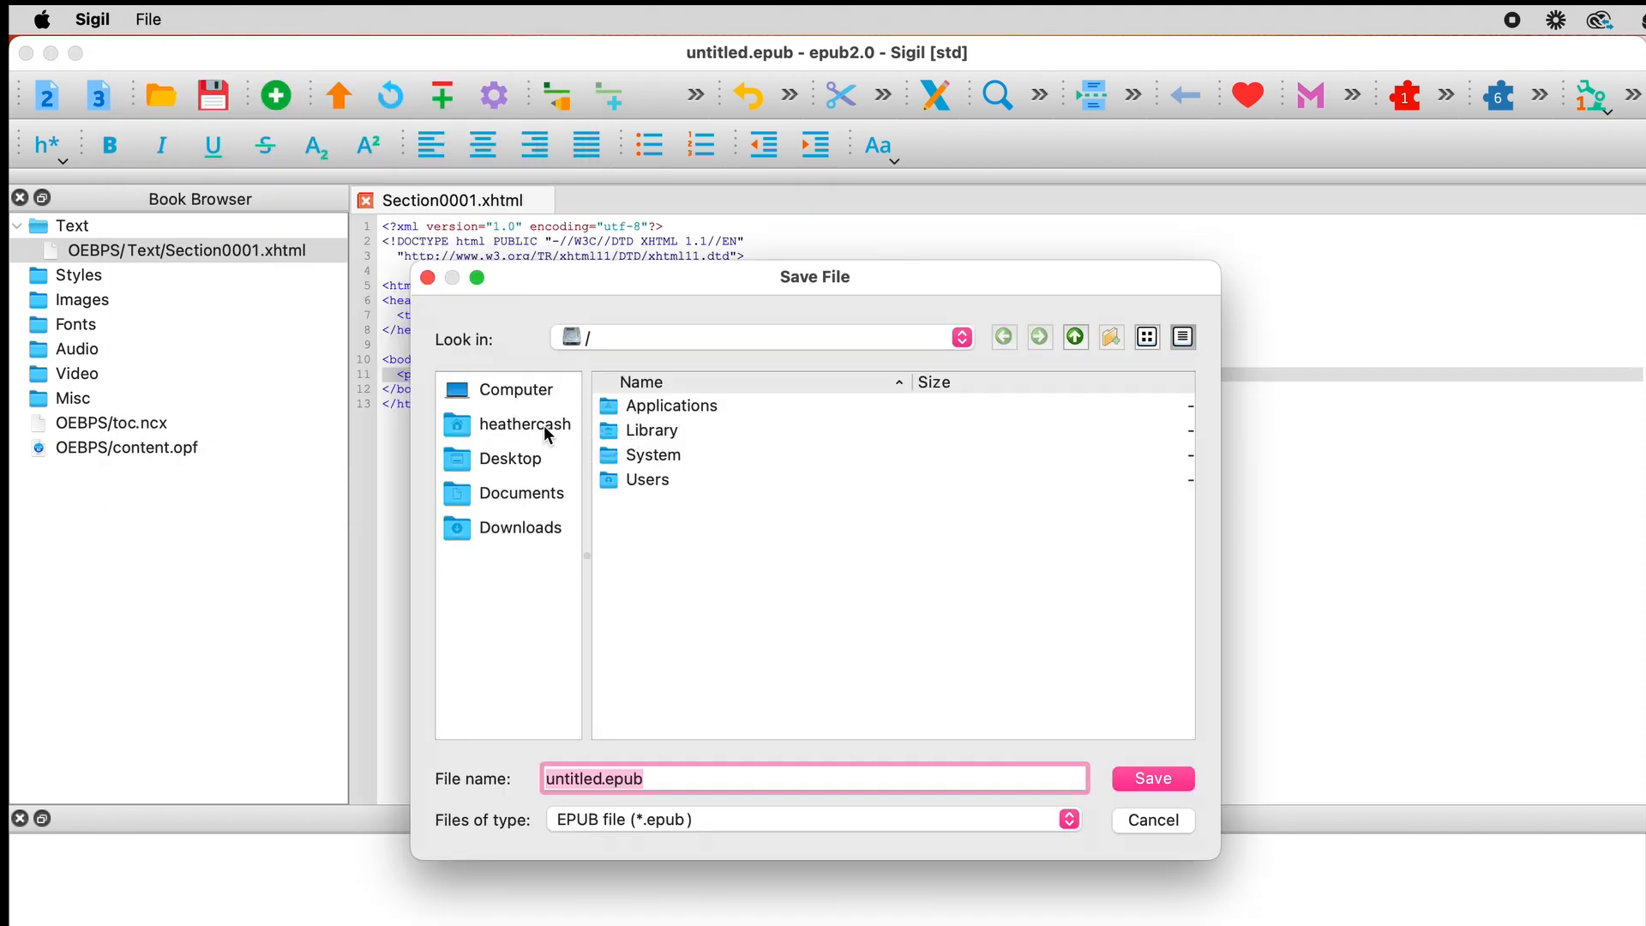
left_click(542, 424)
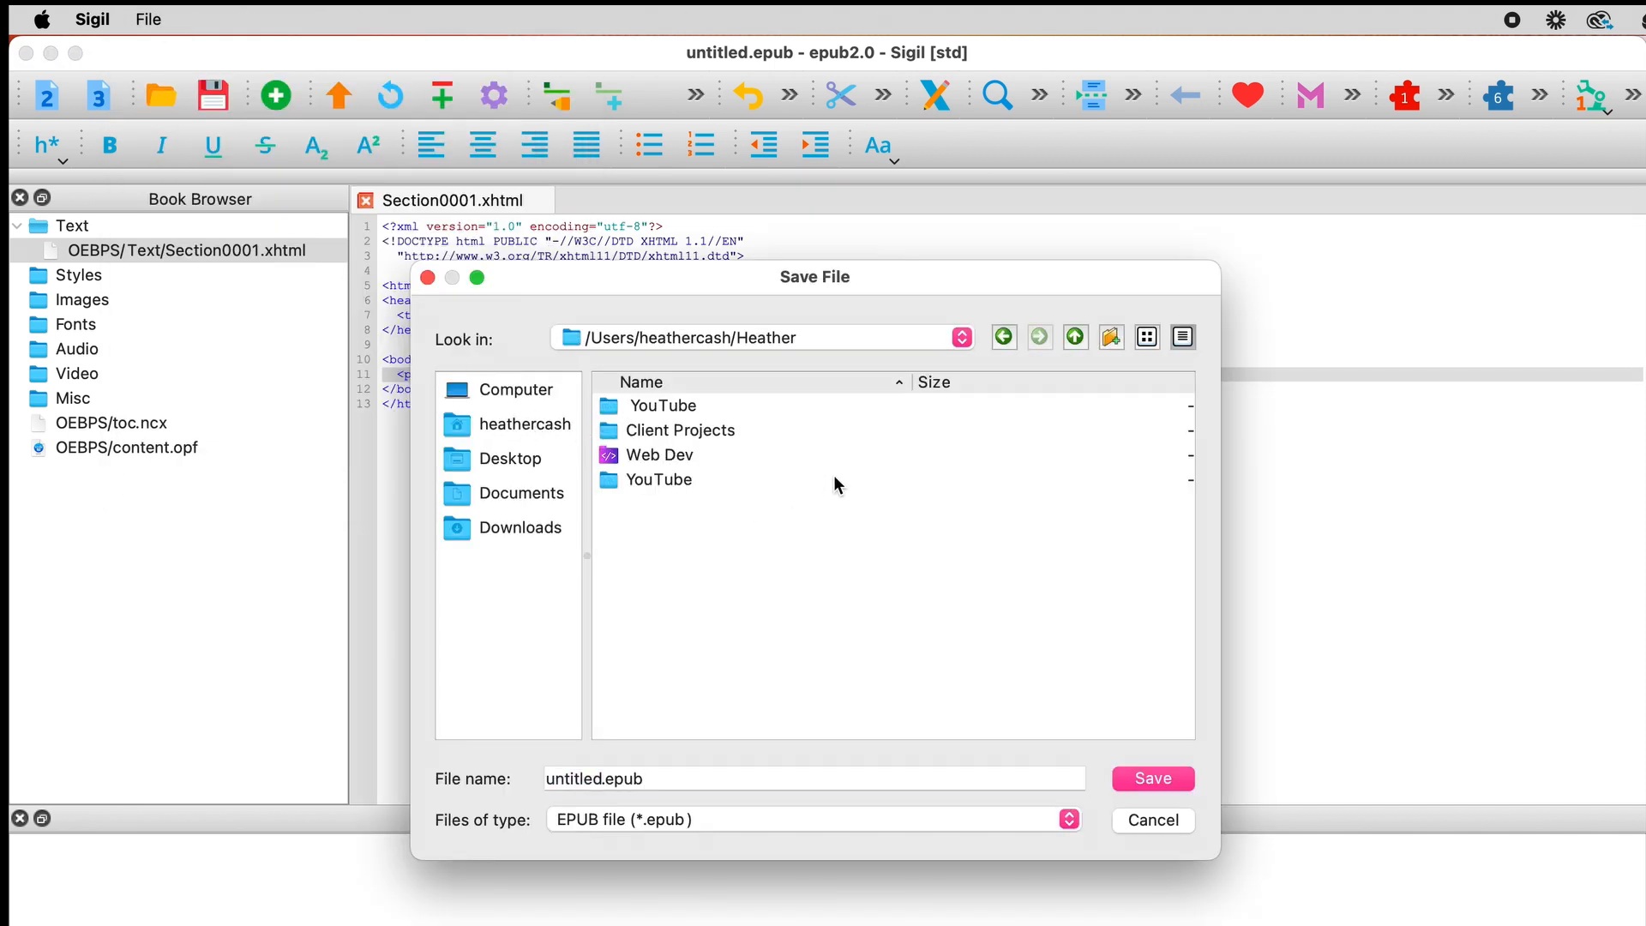
left_click(1111, 342)
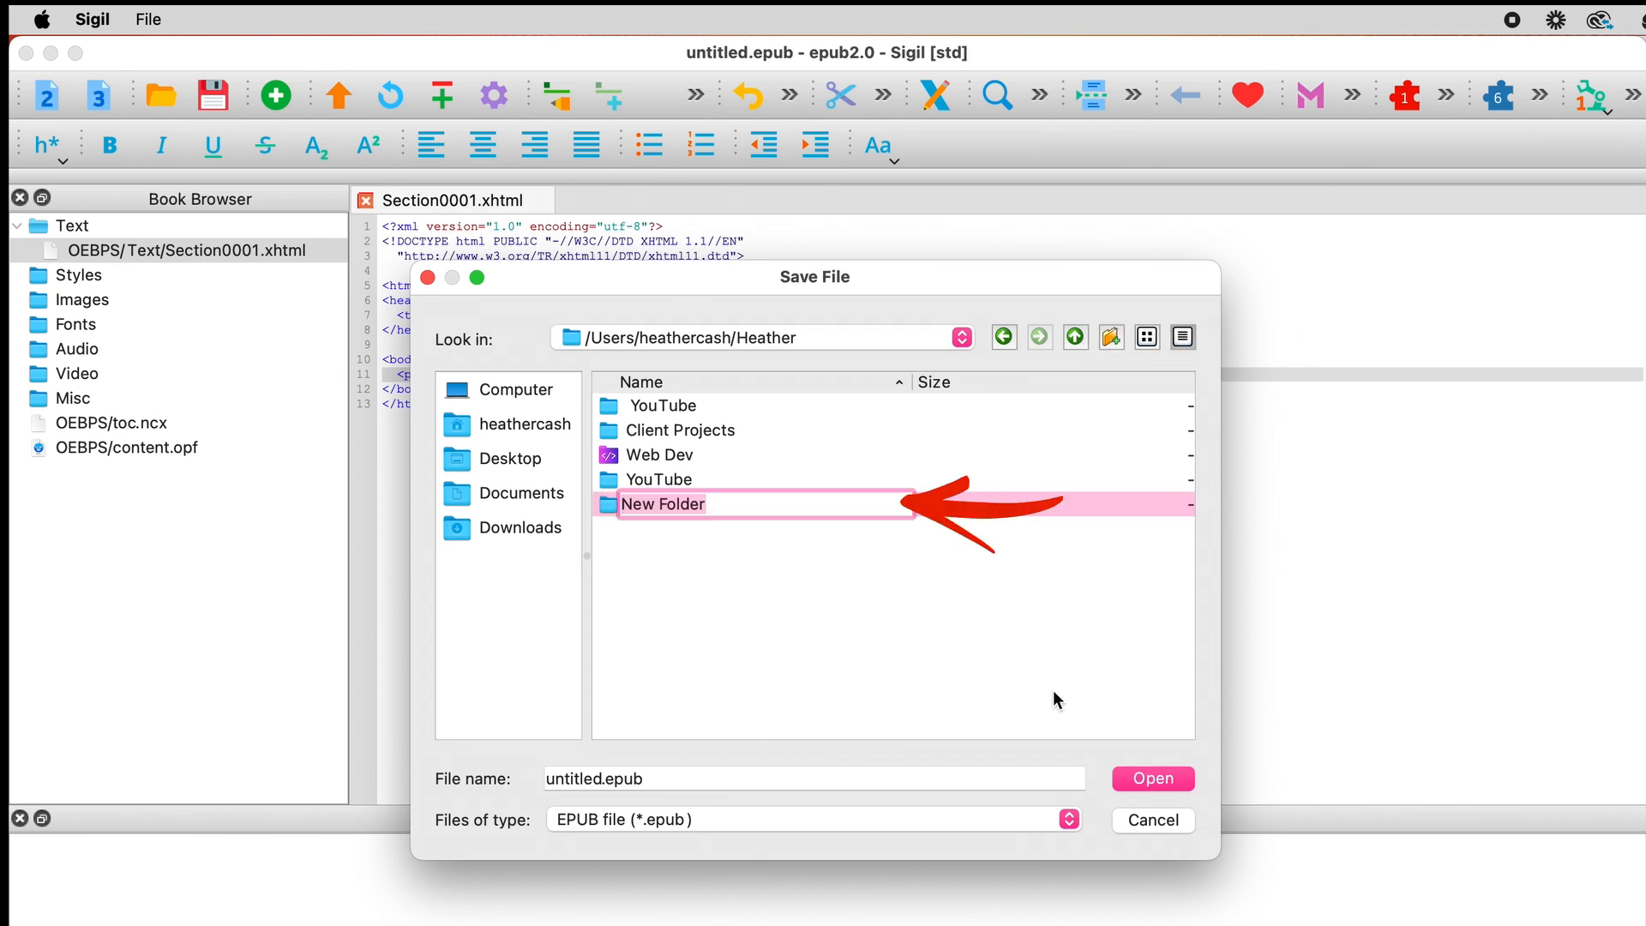
type("Platty EPUB")
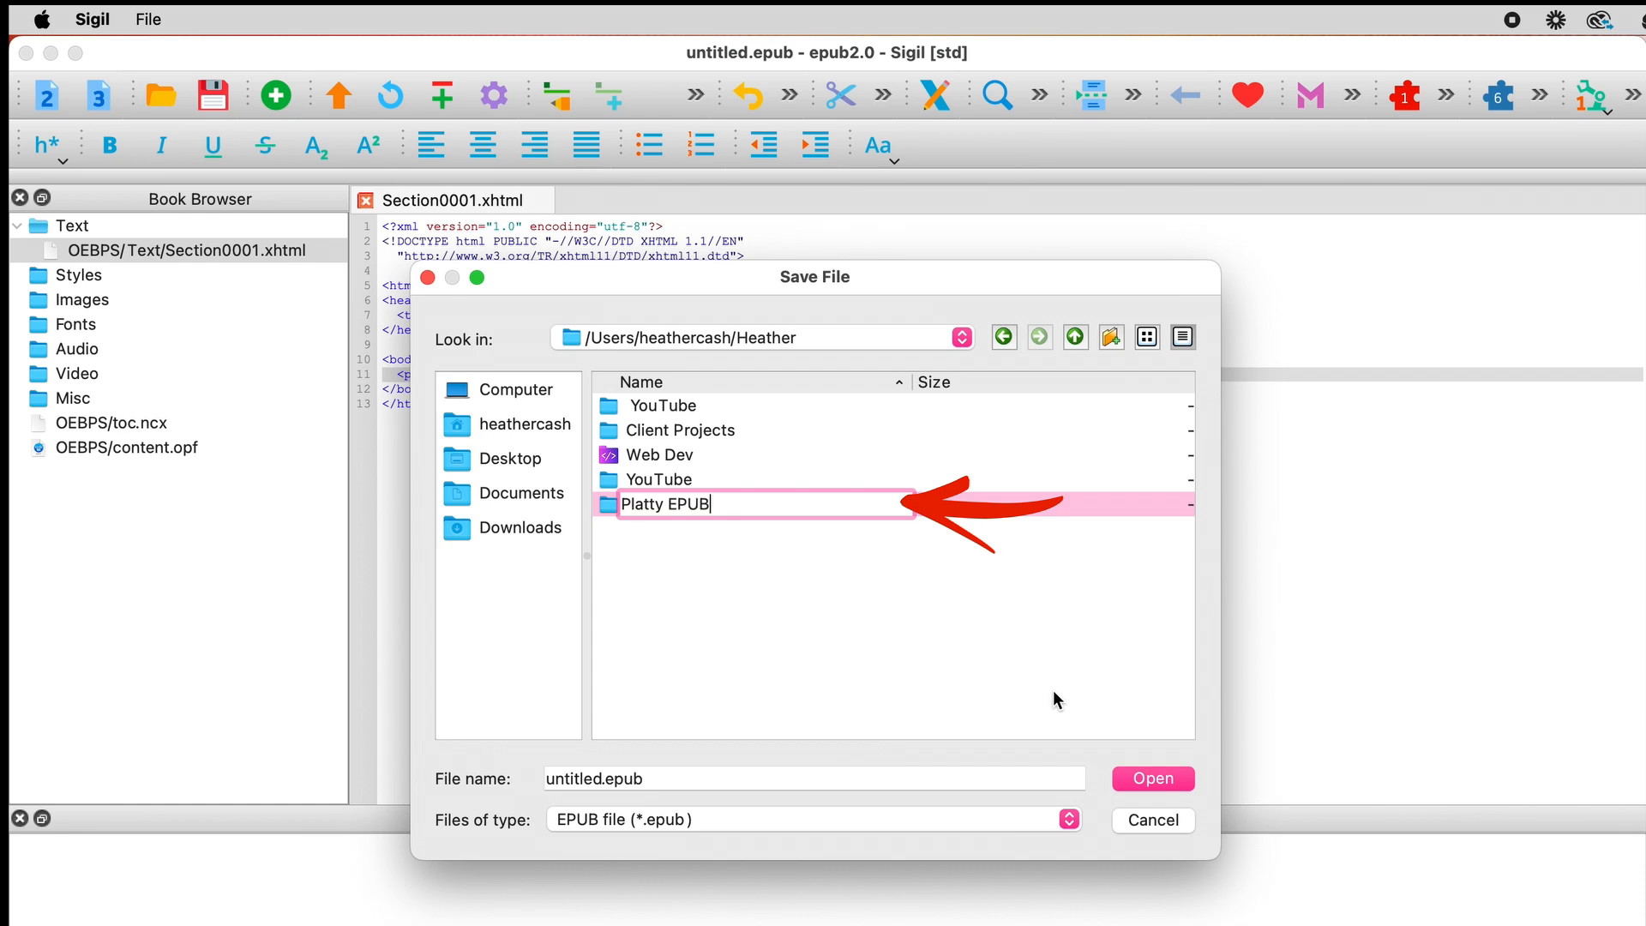
key("Return")
- Save the EPUB as Platty.epub in the Platty EPUB folder
left_click(614, 508)
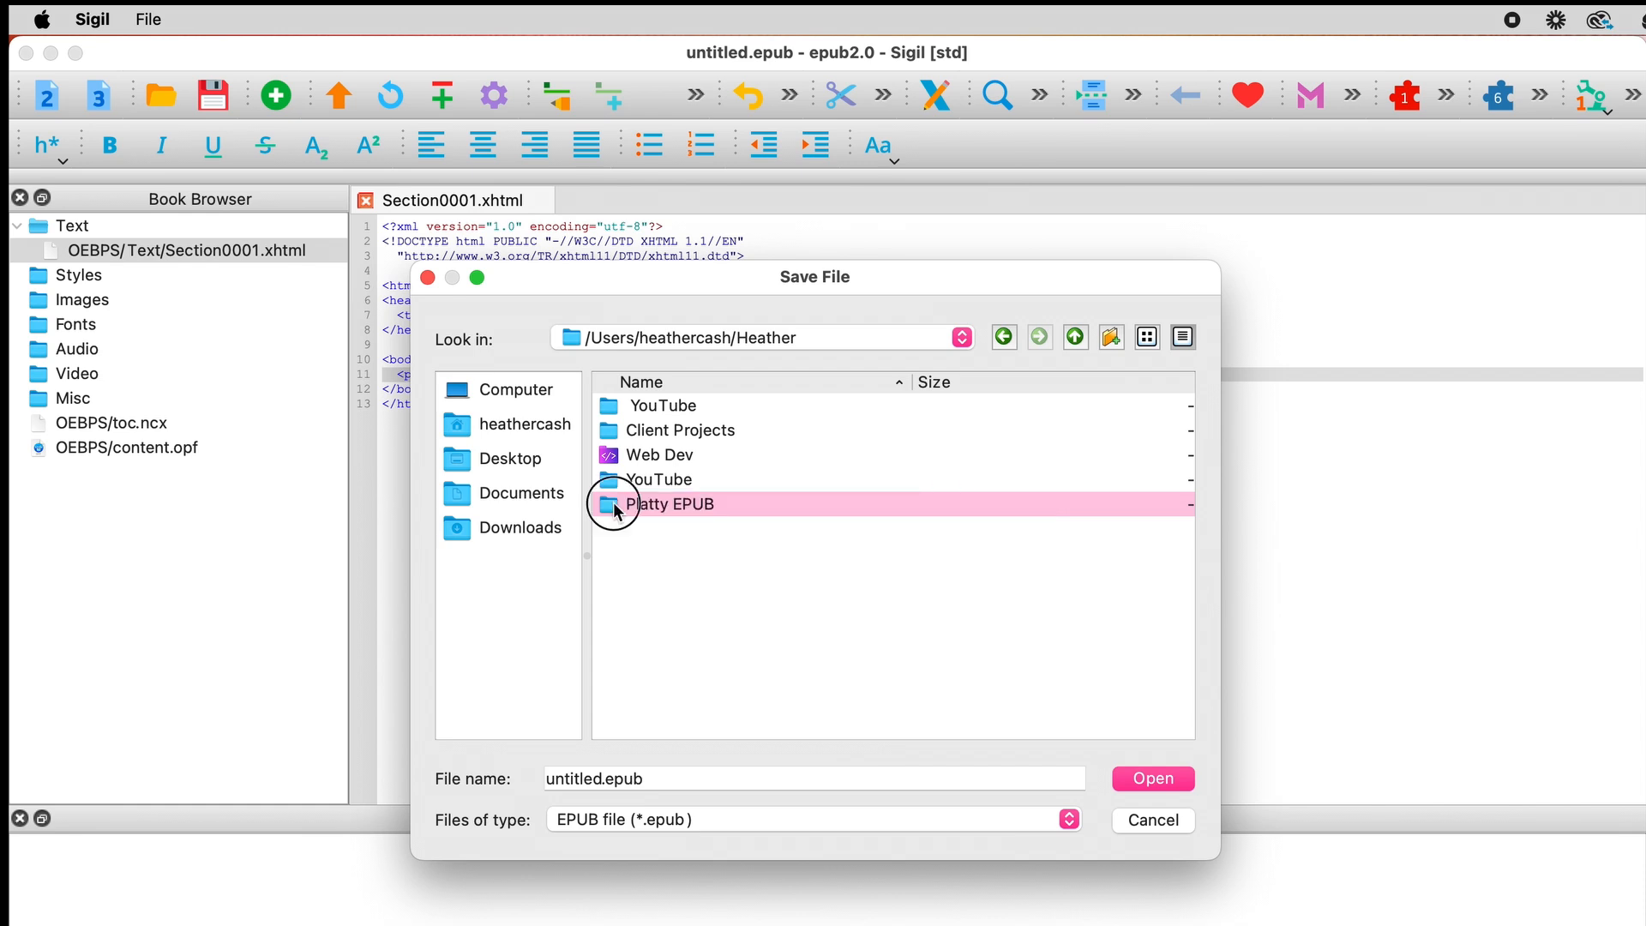
double_click(614, 508)
double_click(581, 778)
type("Platty")
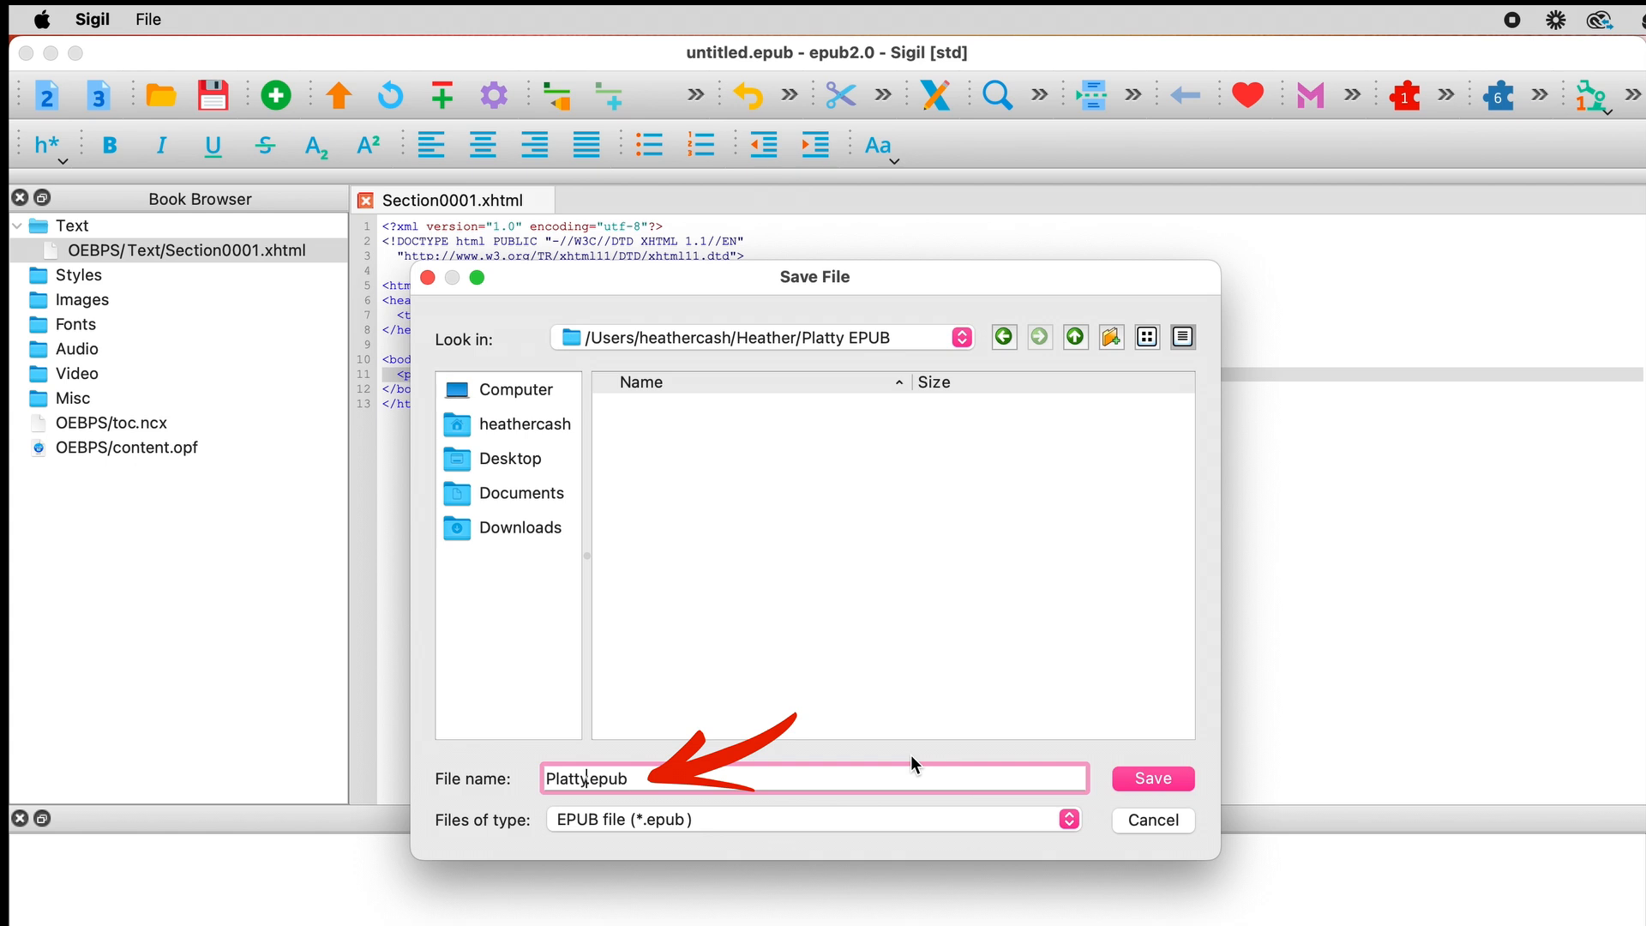
left_click(1142, 782)
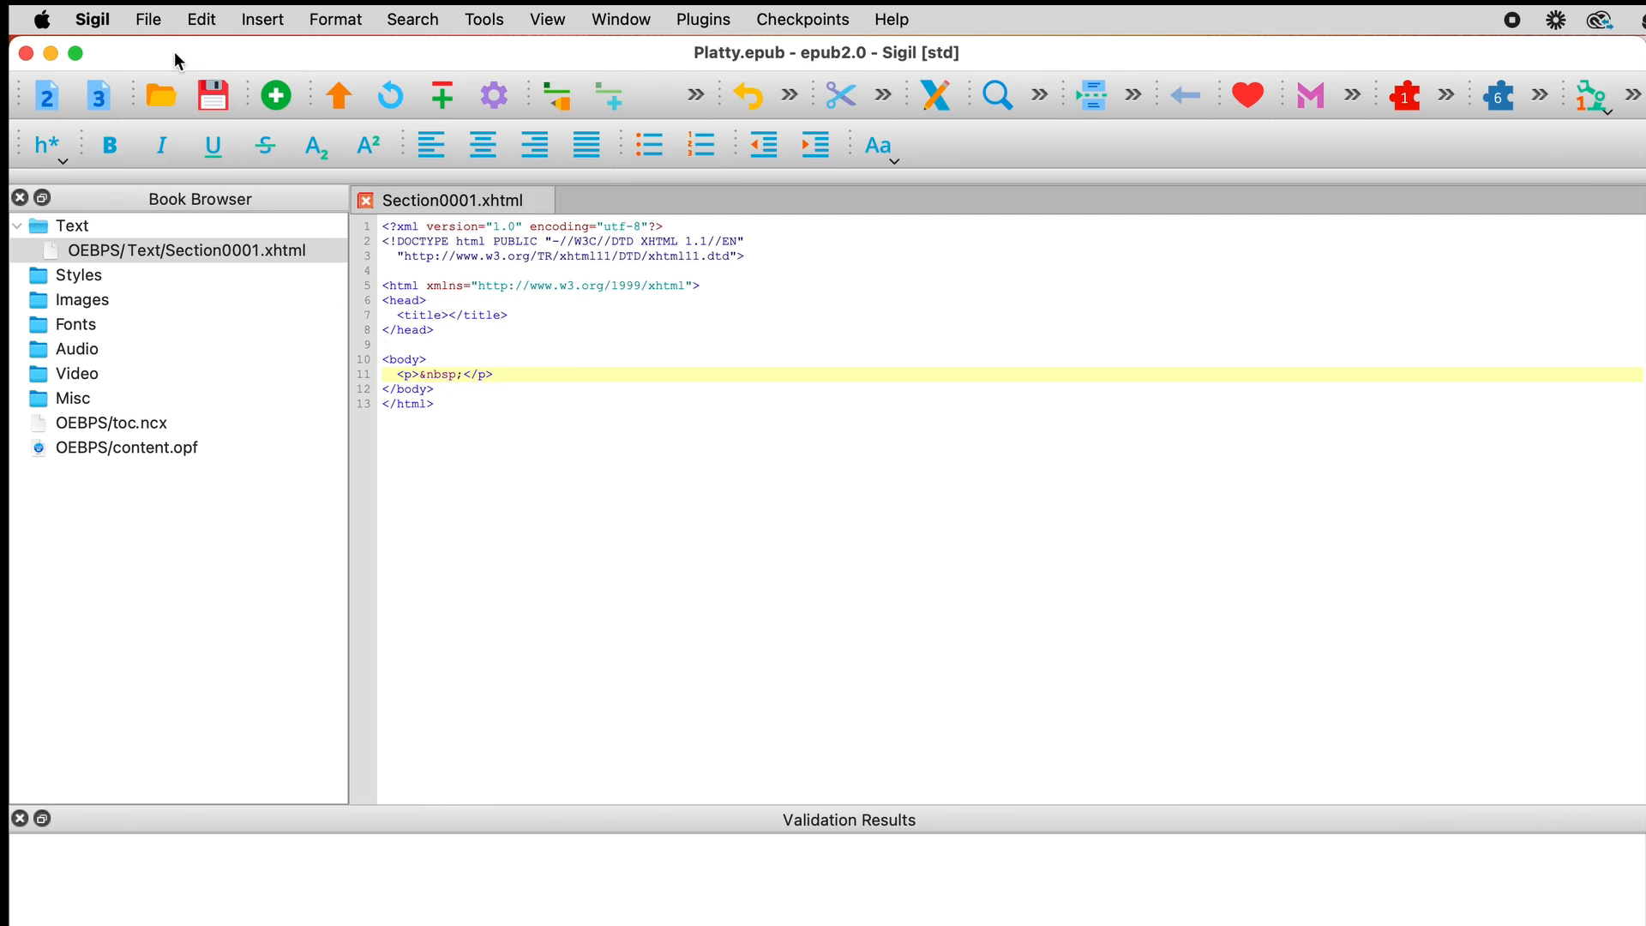
- Set PageEdit.app from the Applications folder as the preferred external XHTML editor in the general preferences
left_click(94, 21)
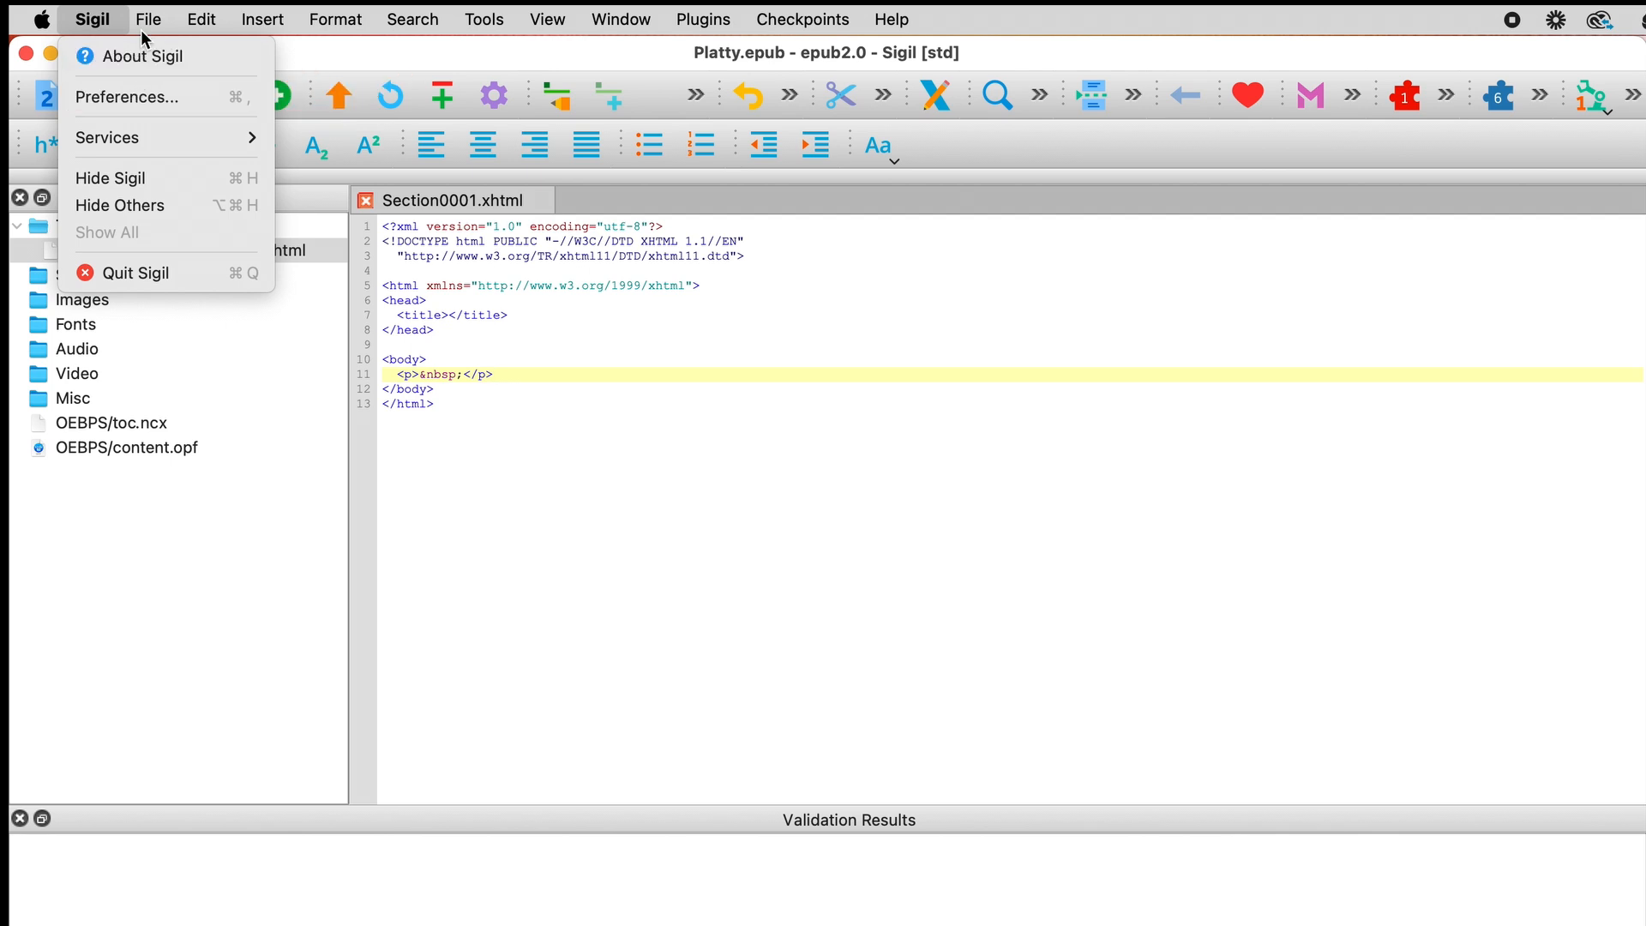
mouse_move(151, 26)
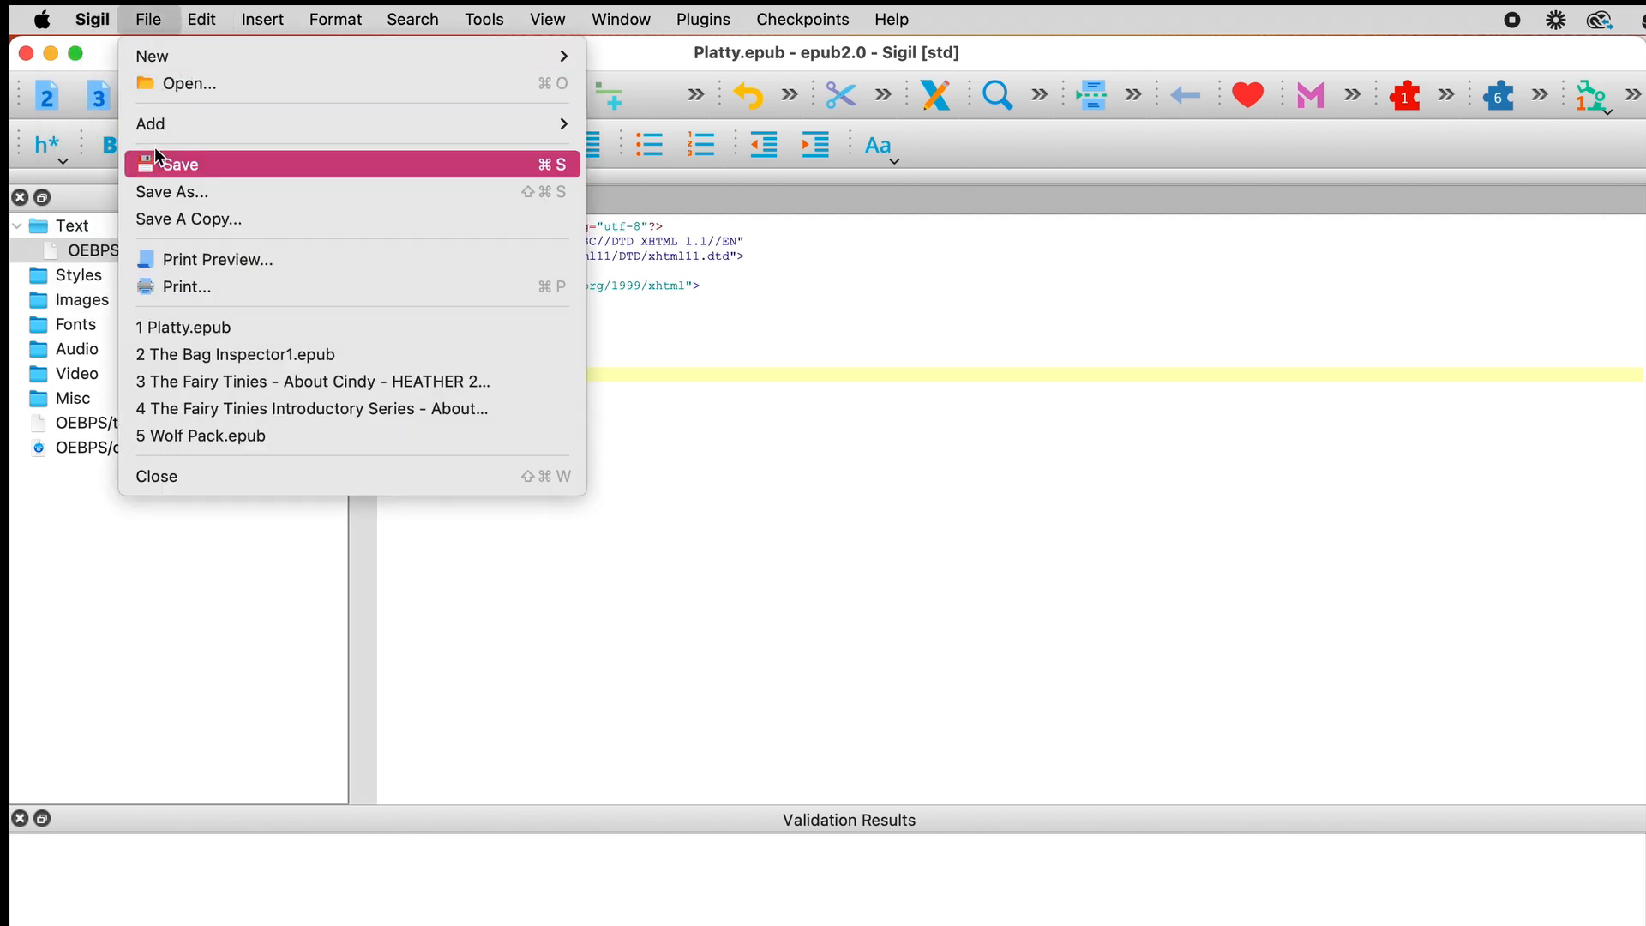
mouse_move(101, 18)
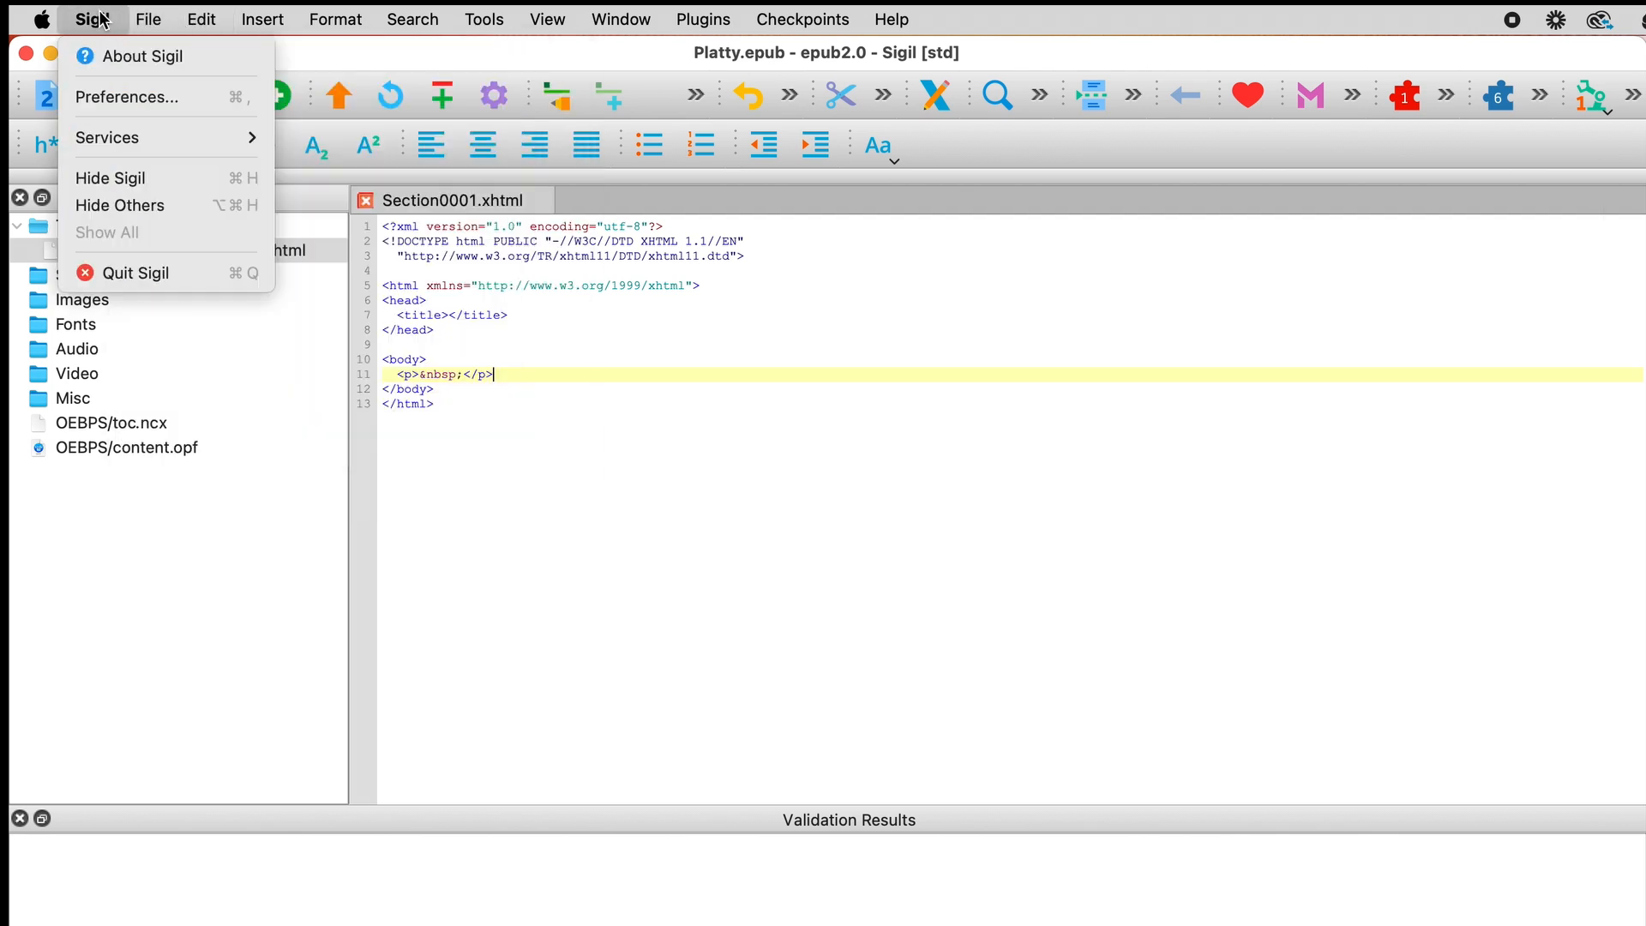
left_click(118, 103)
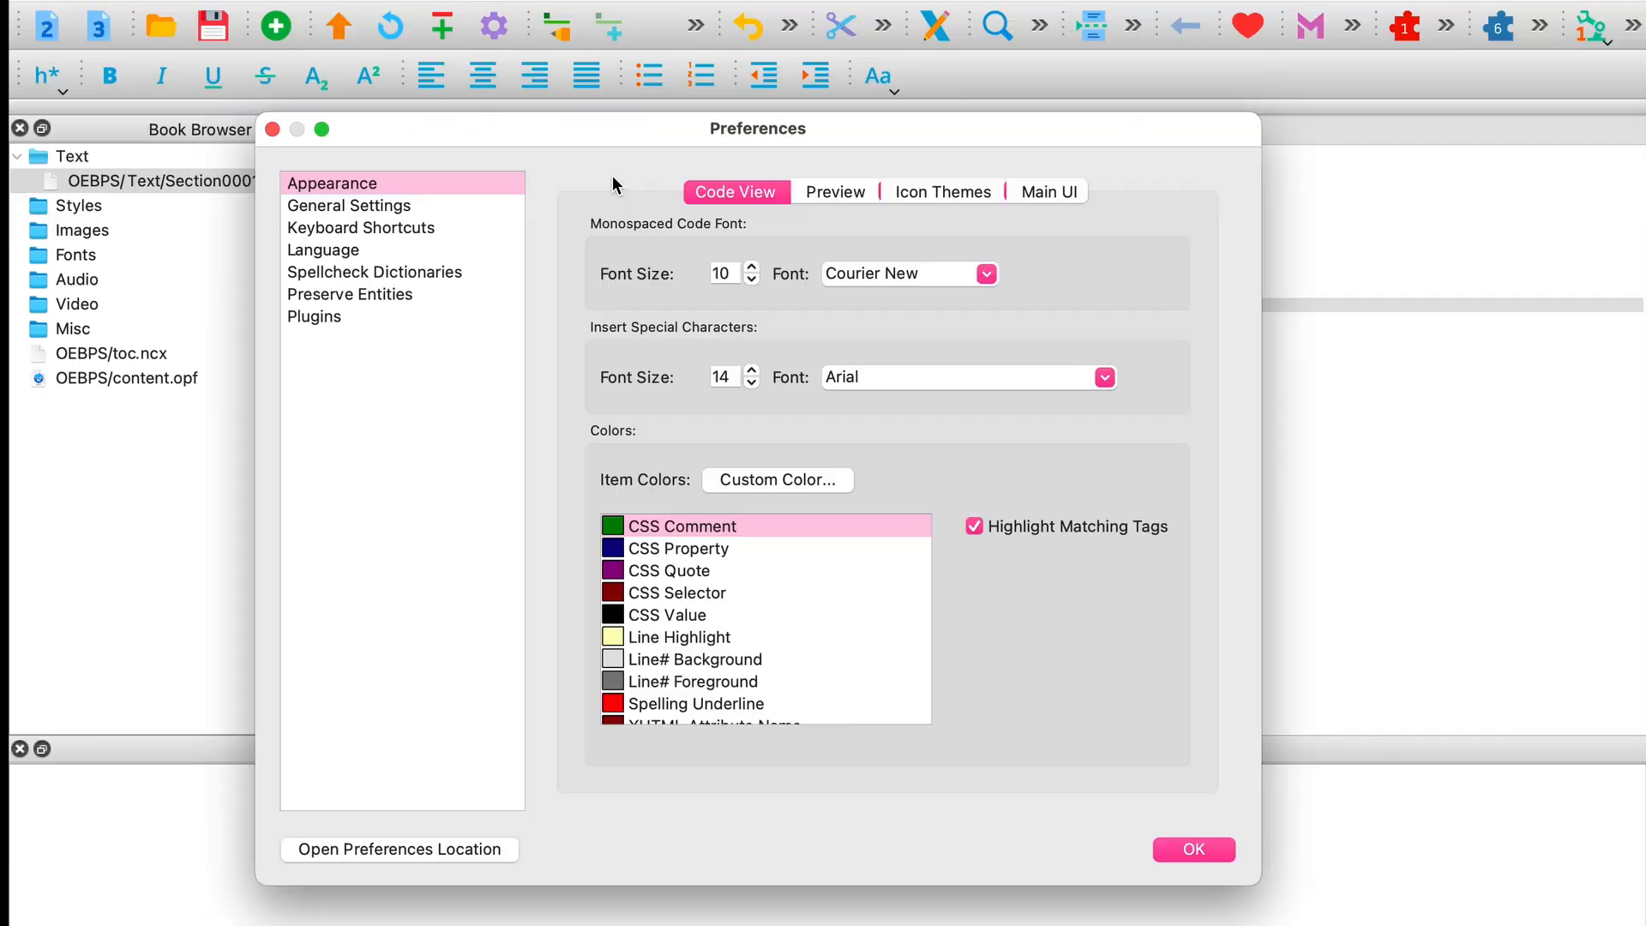
left_click(316, 206)
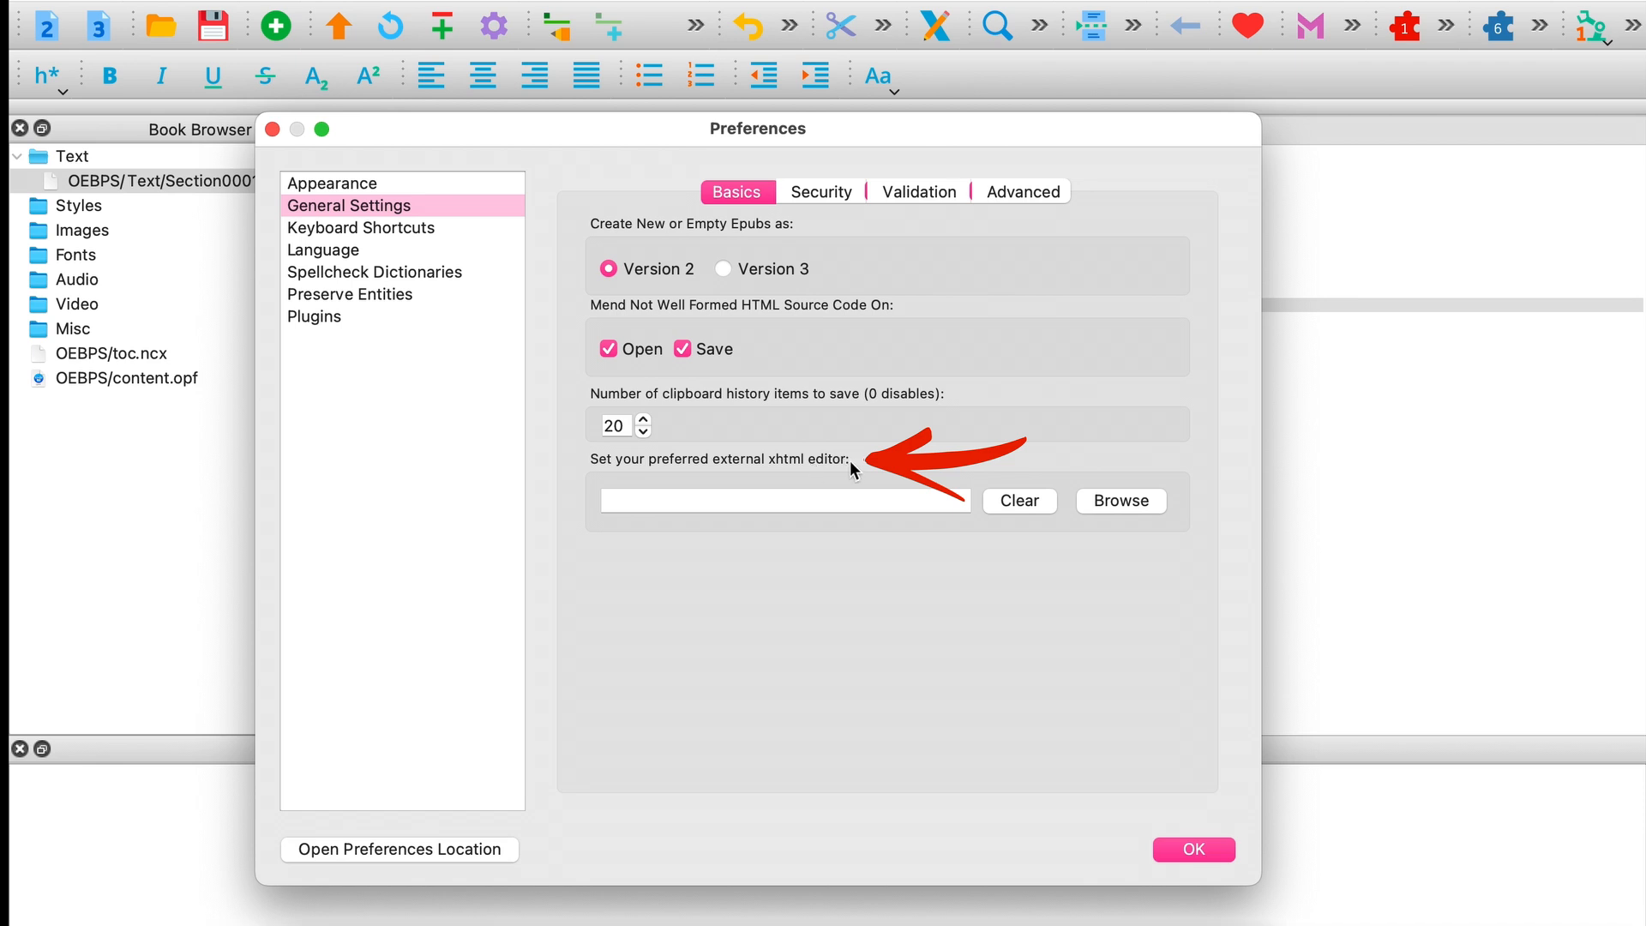
left_click(1123, 509)
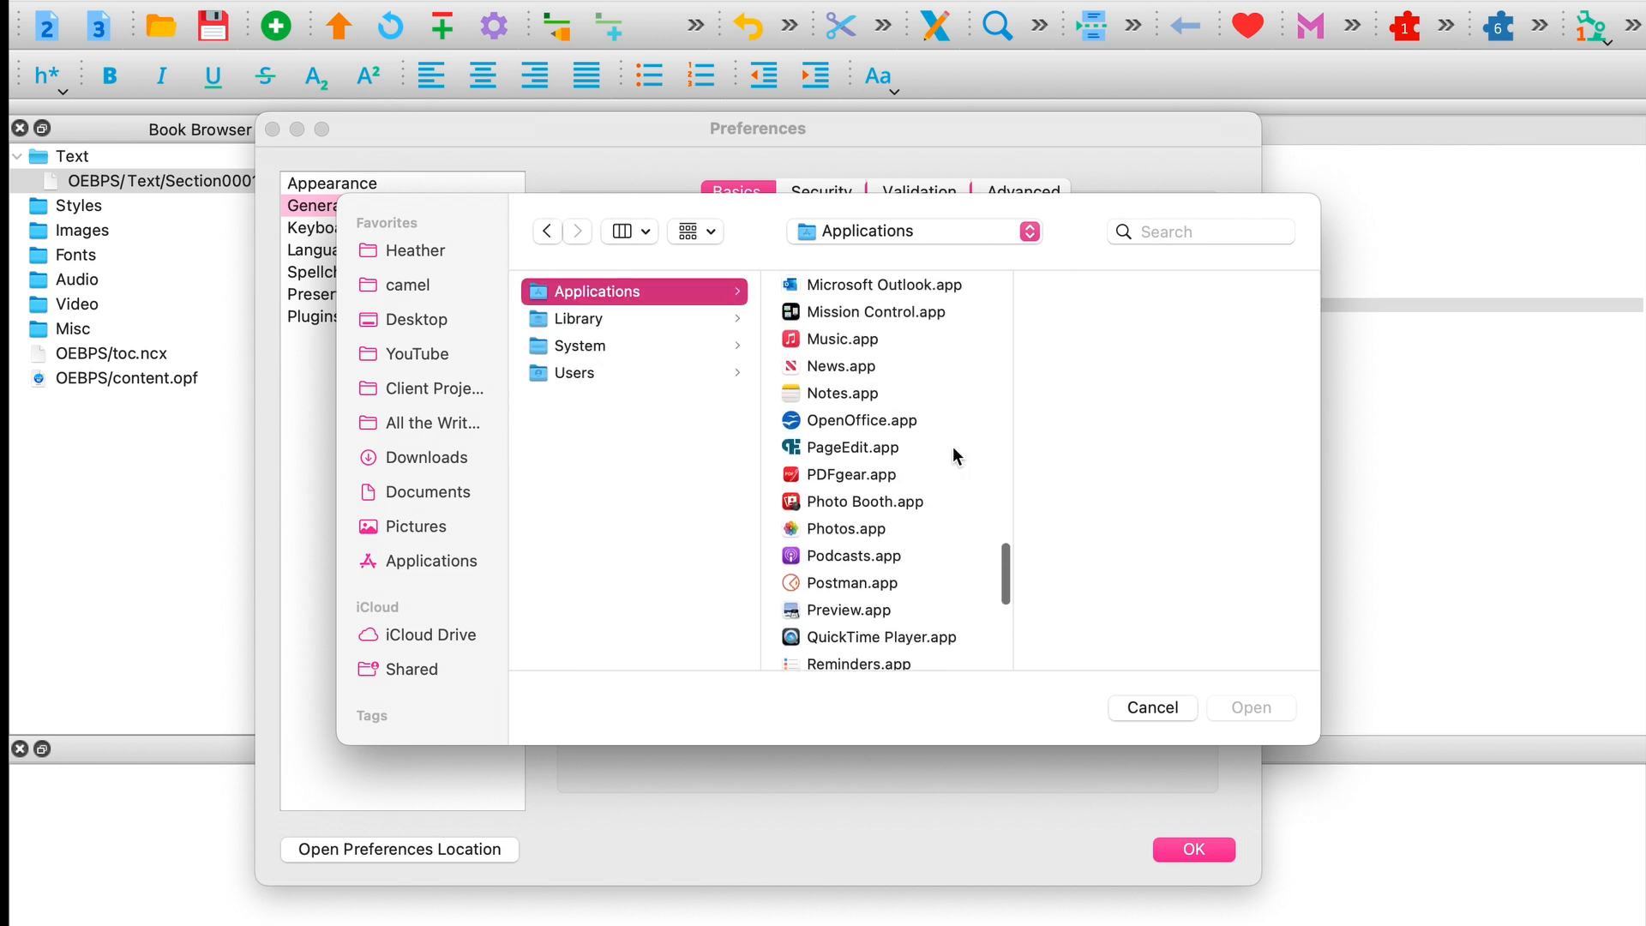
left_click(854, 444)
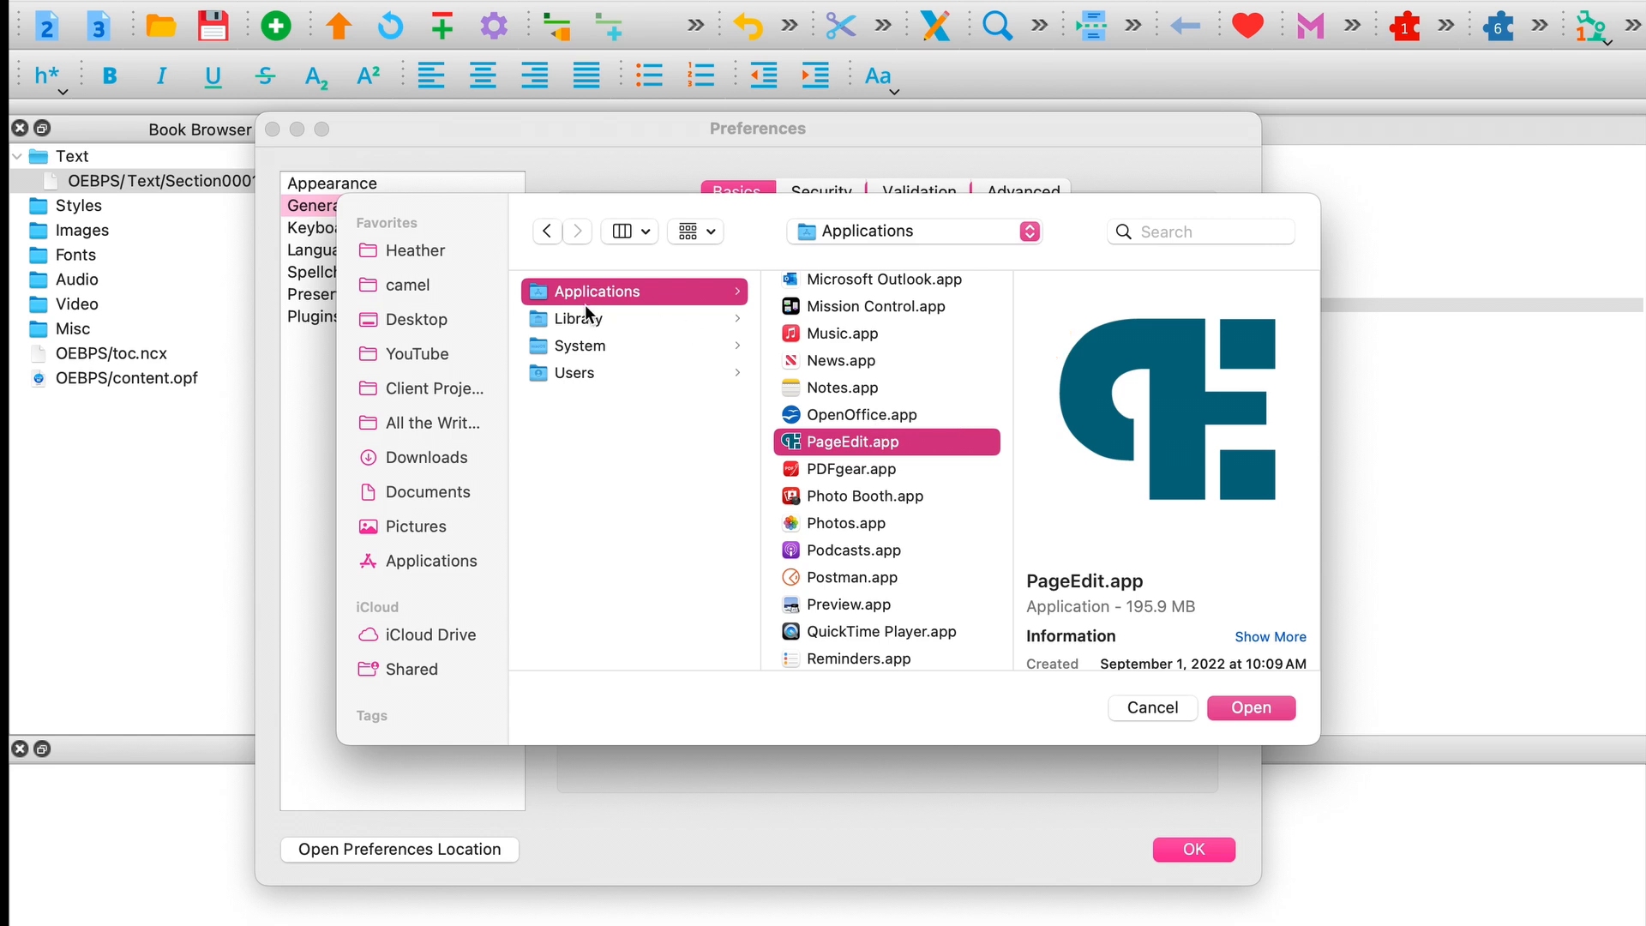
left_click(1178, 234)
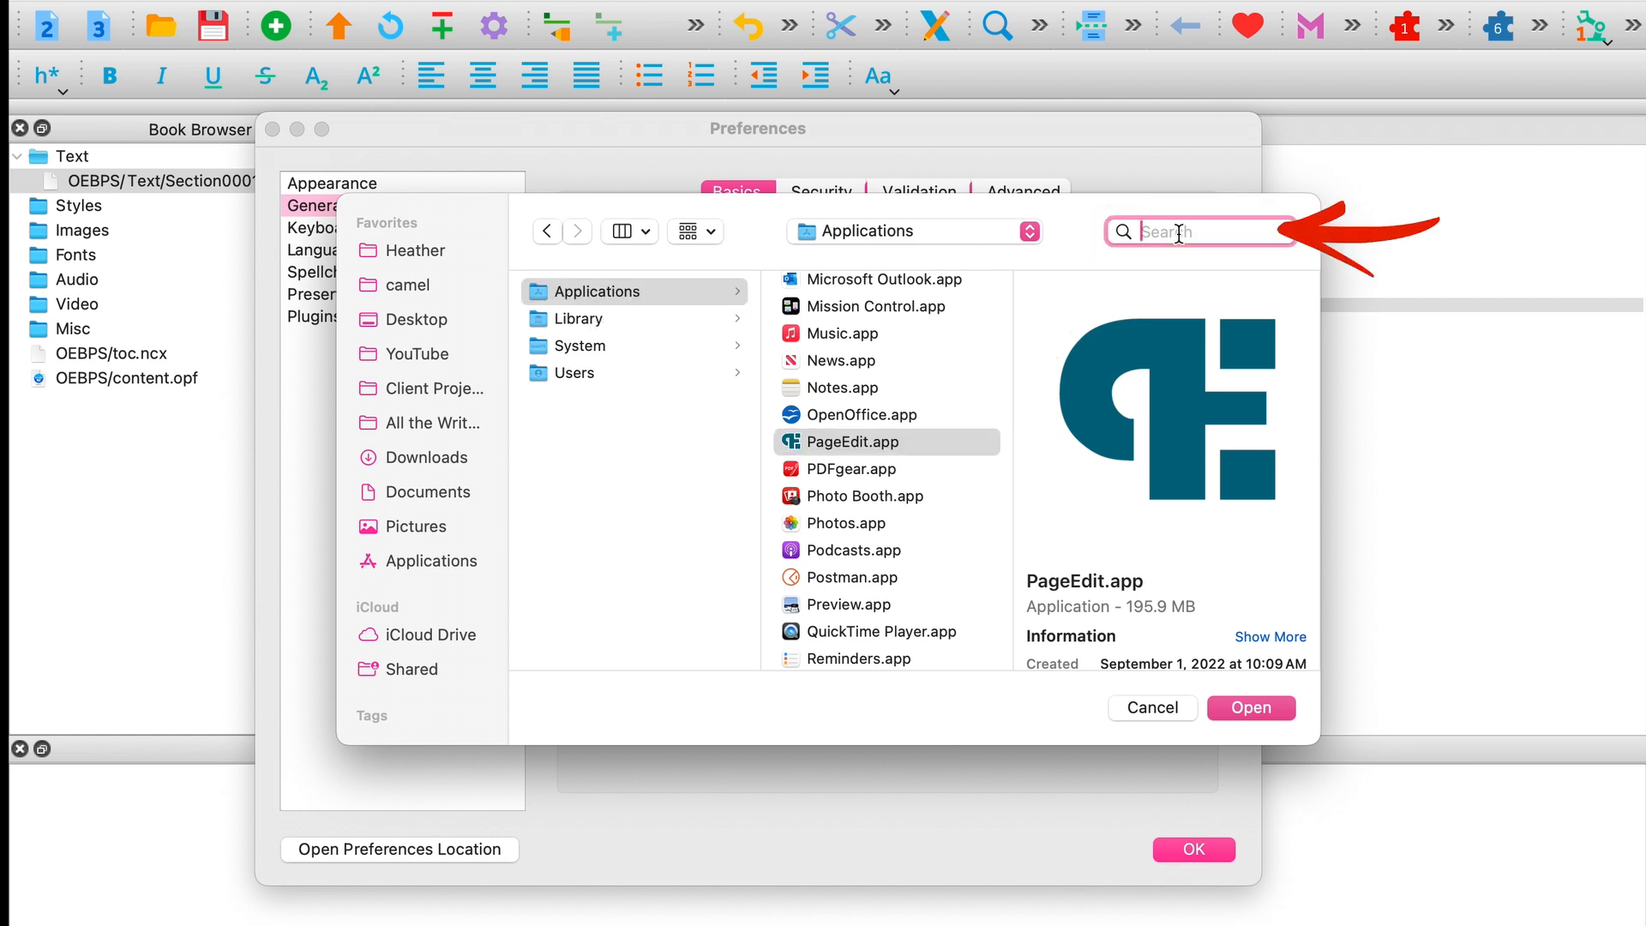
type("pageedit")
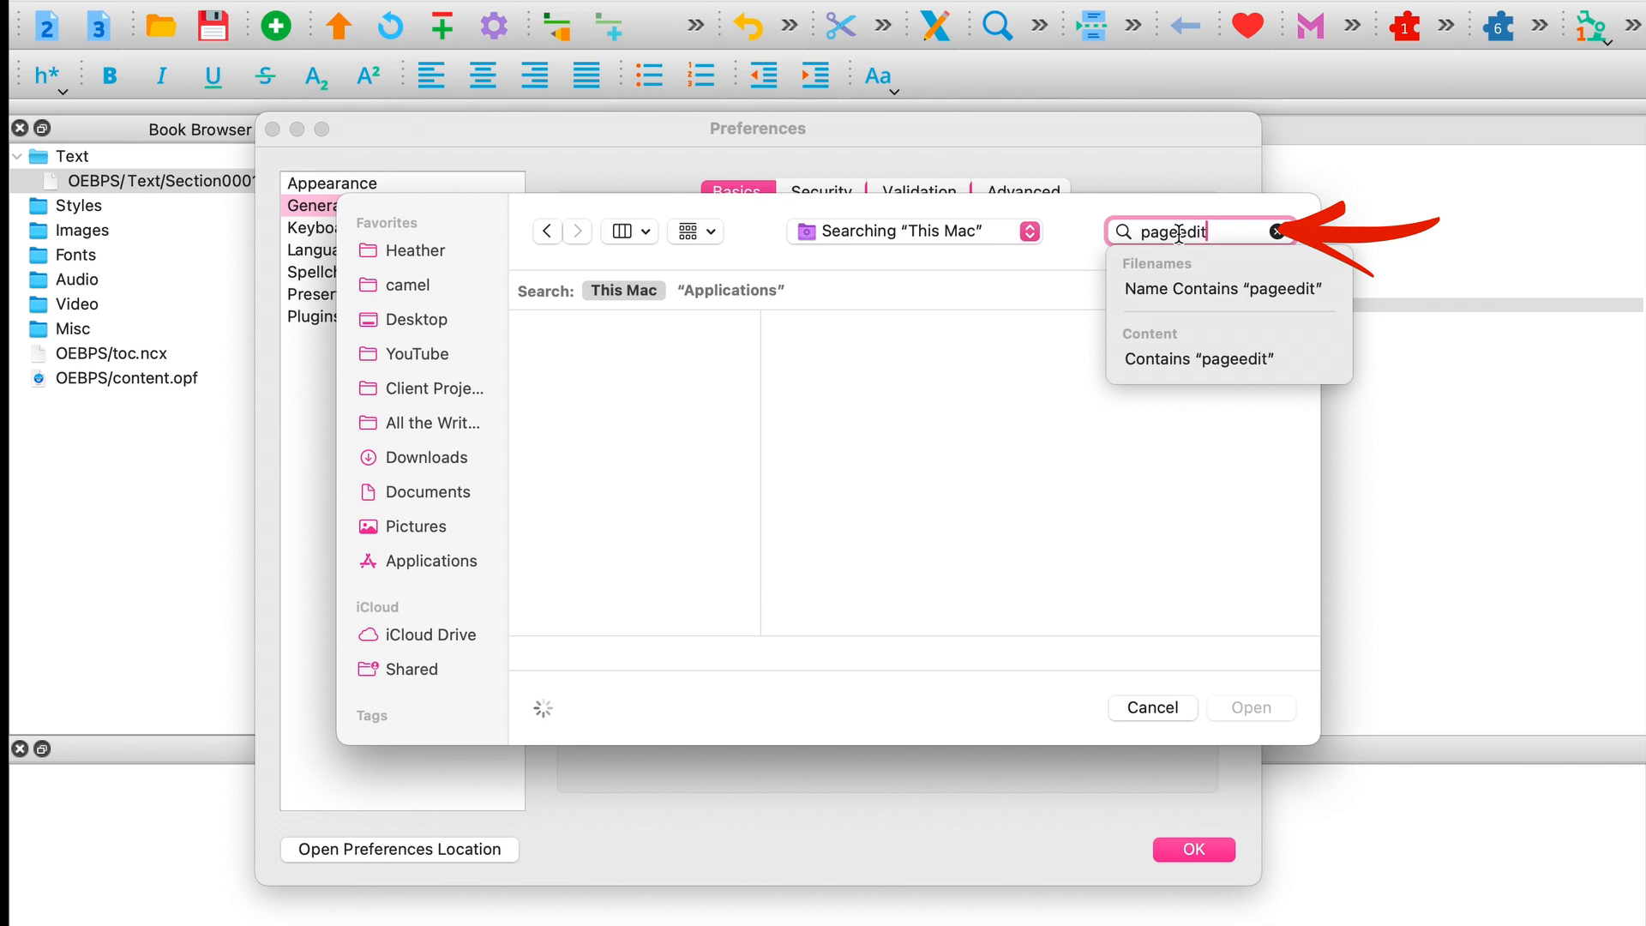
left_click(598, 442)
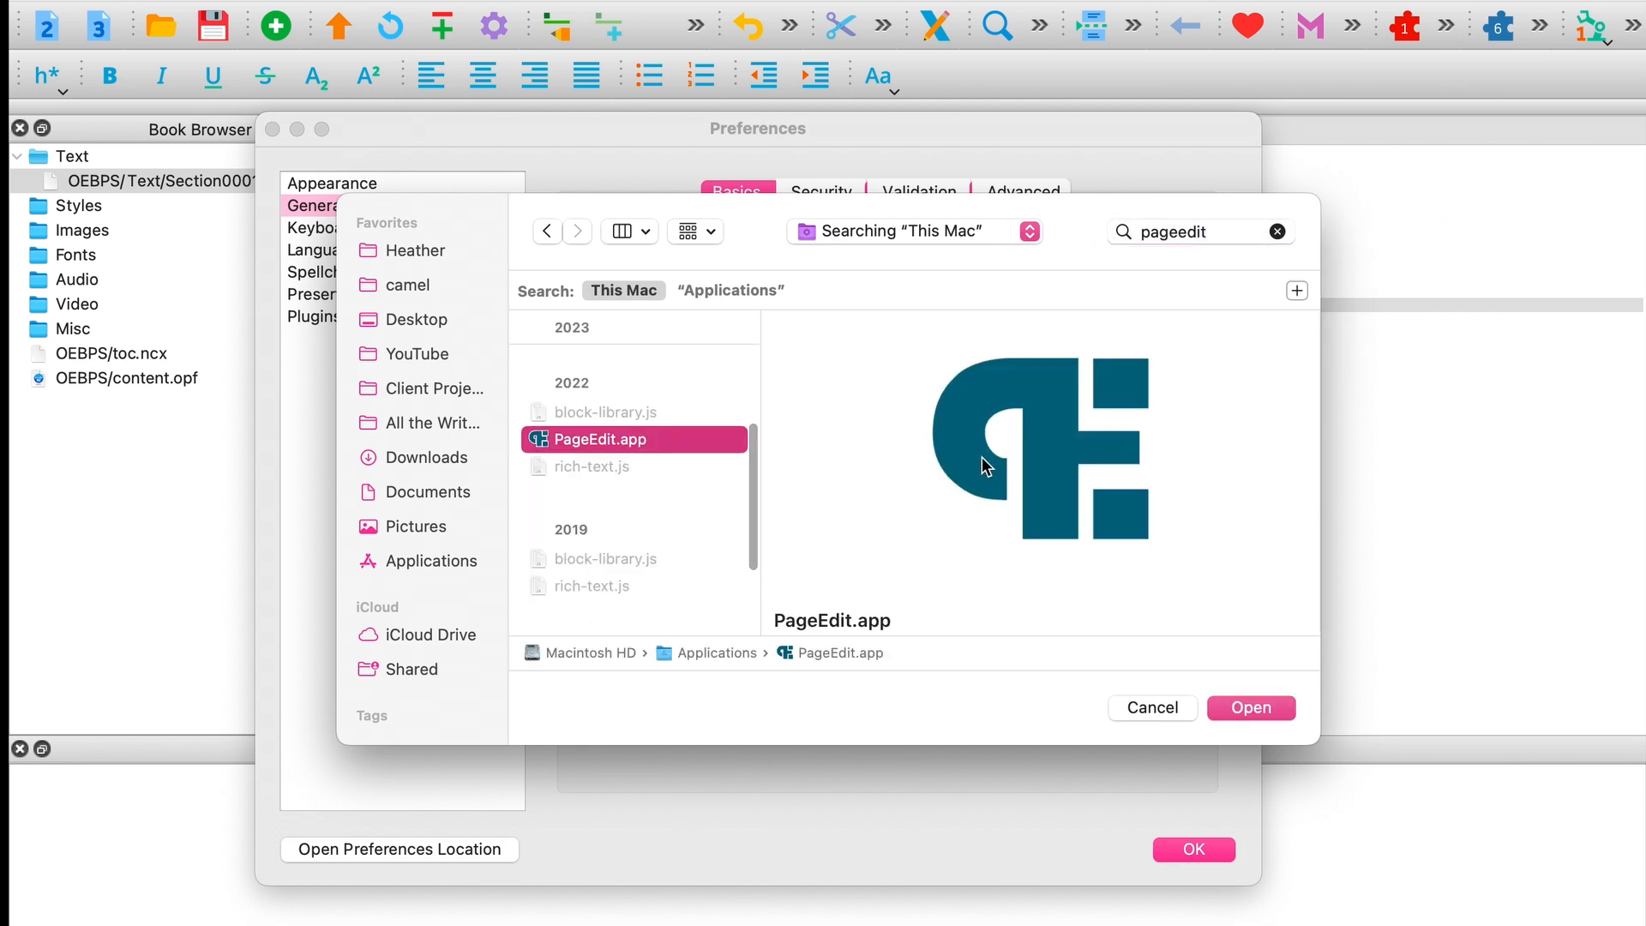
left_click(1251, 710)
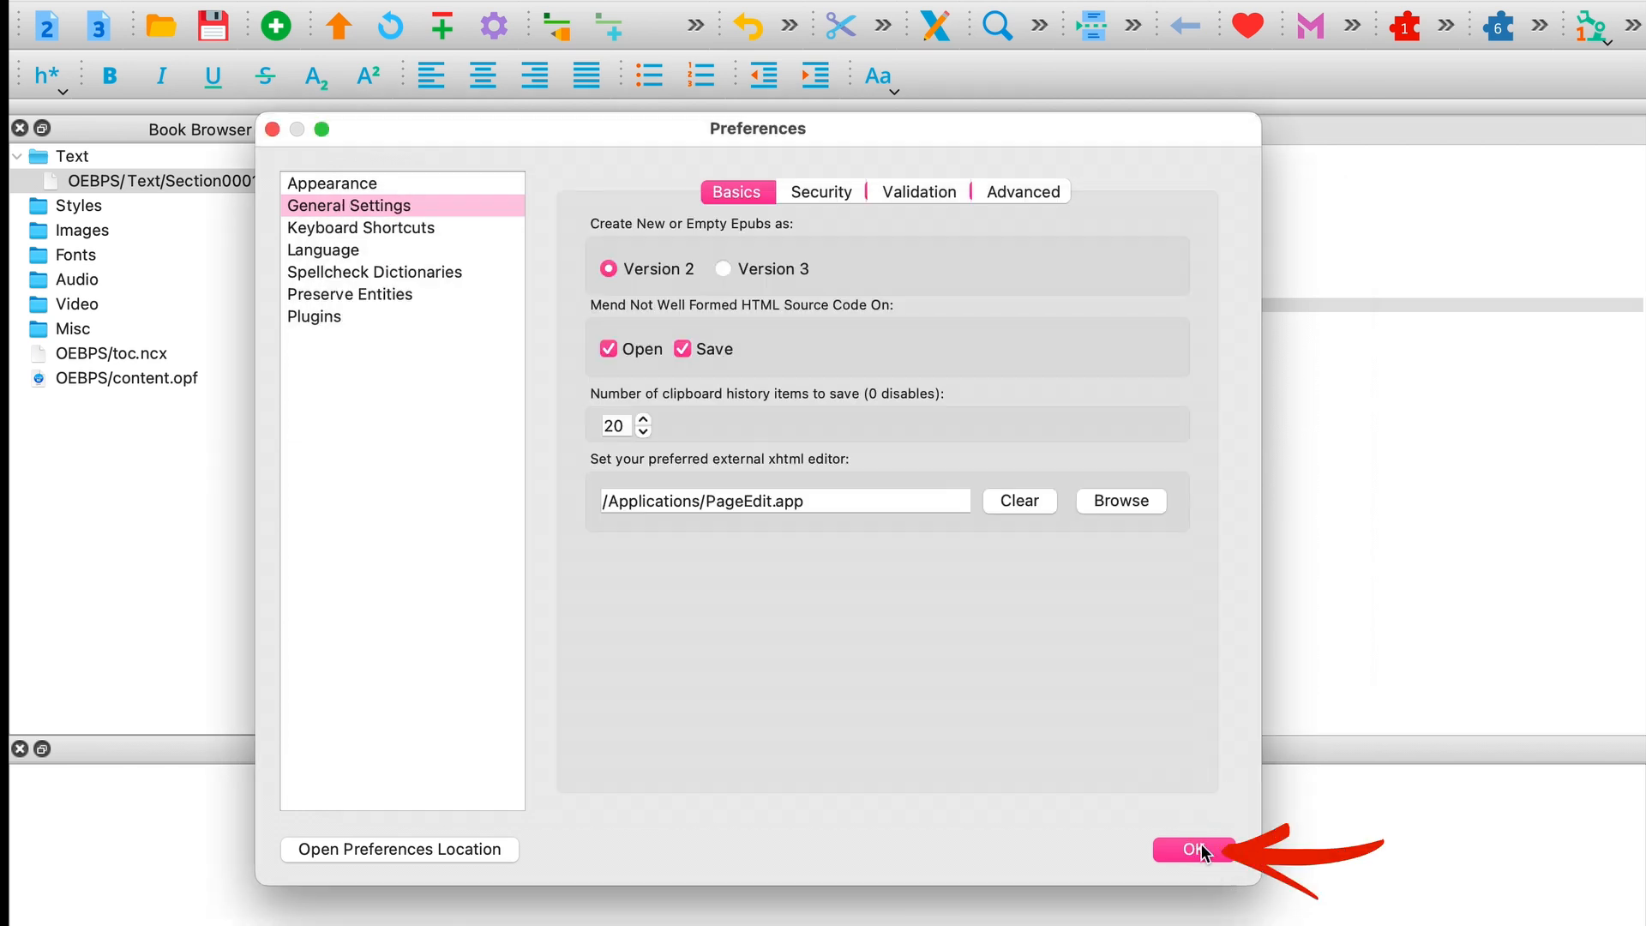
left_click(1201, 851)
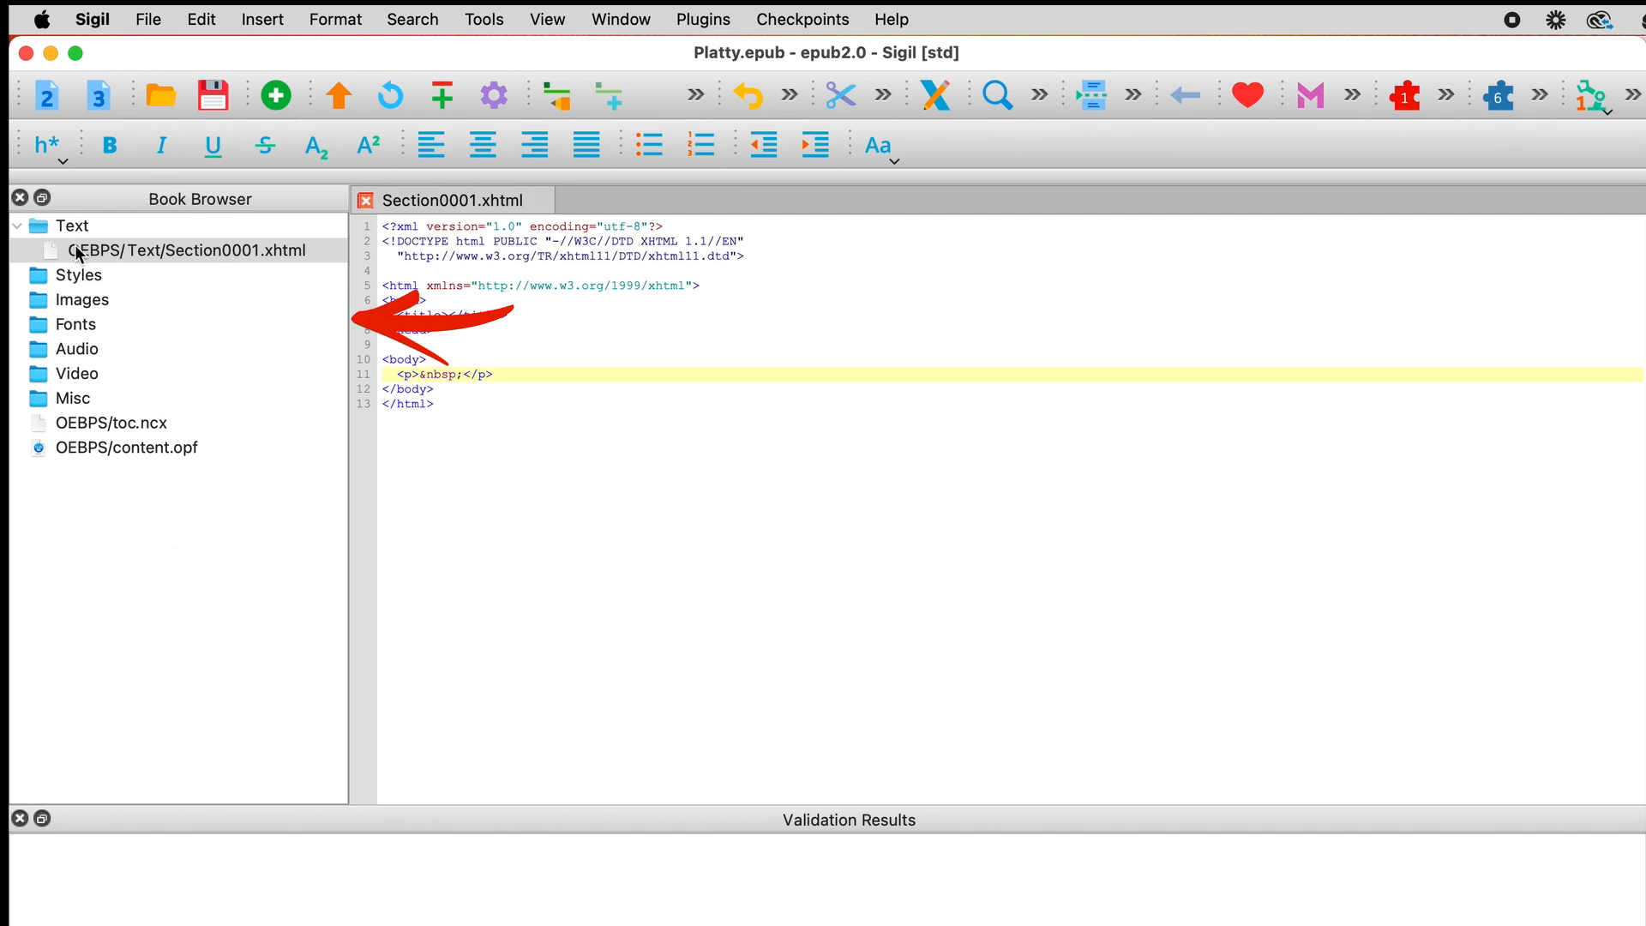
- Examine the book's file structure: the Text, Styles and Images folders, toc.ncx, content.opf and the Section0001.xhtml page
left_click(18, 227)
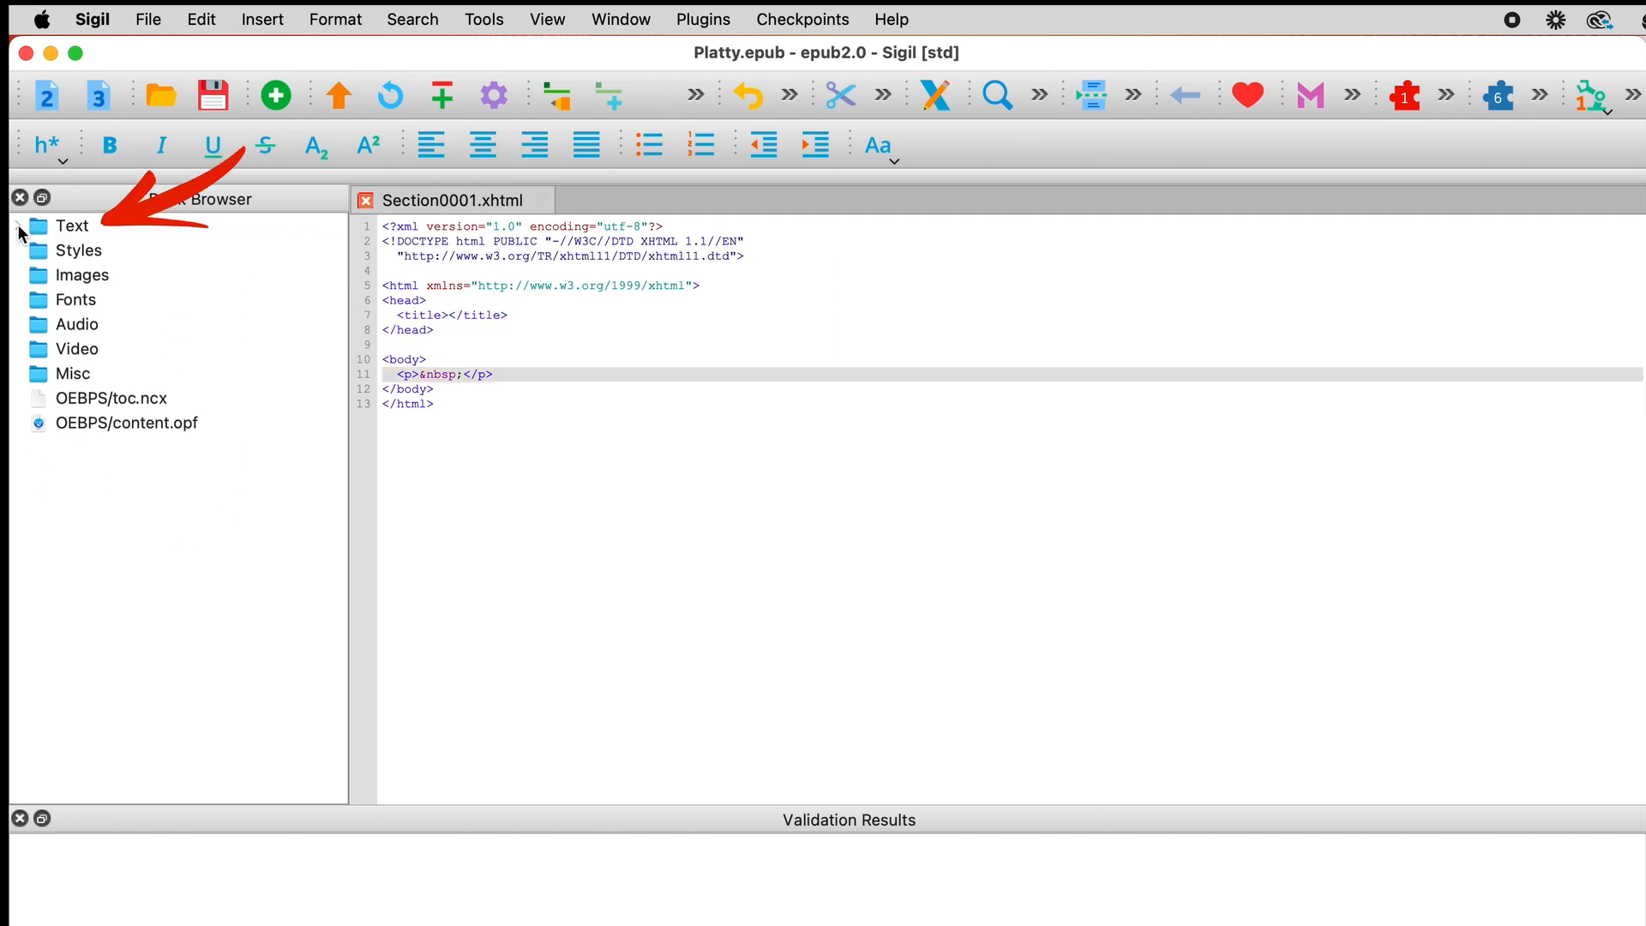
left_click(18, 226)
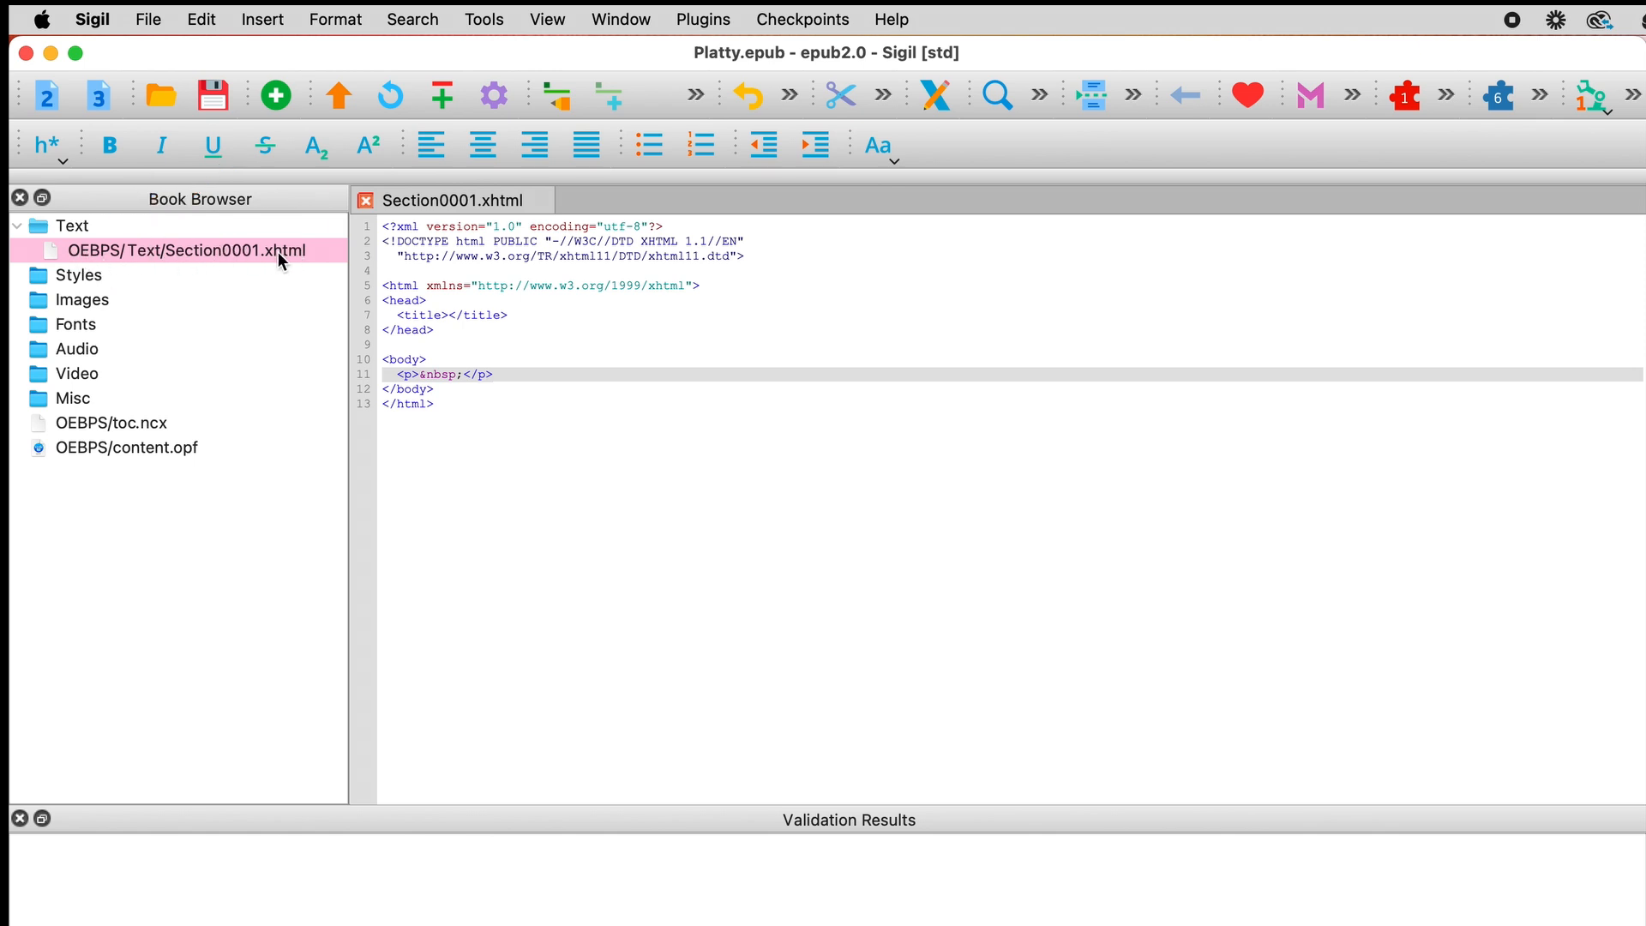
left_click(45, 280)
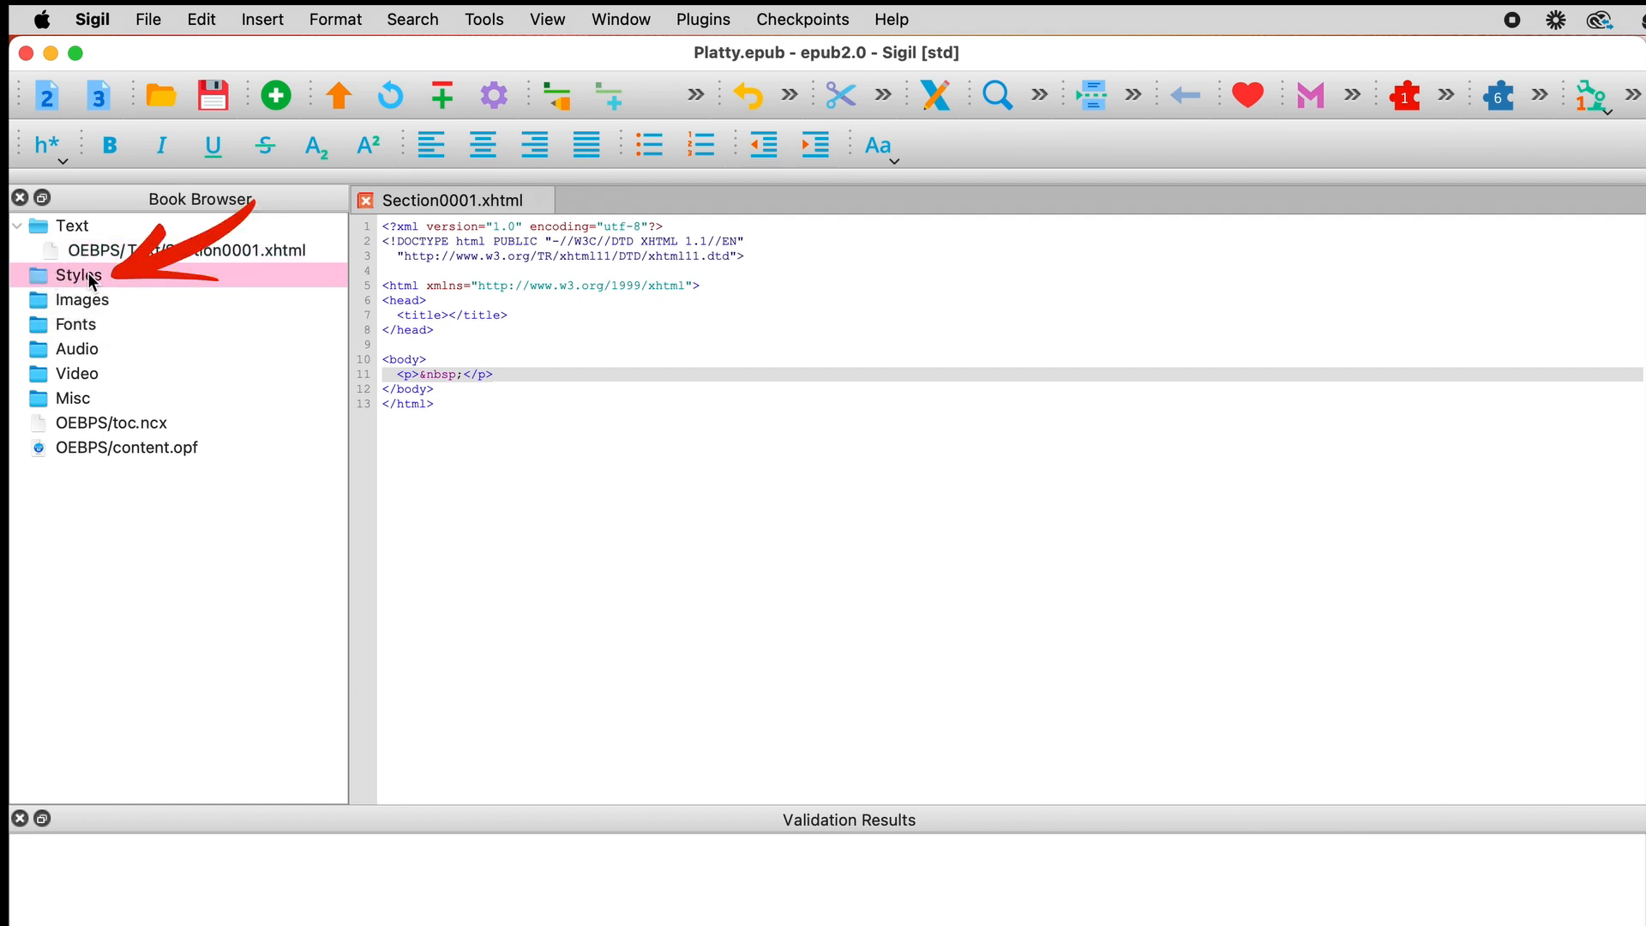
left_click(44, 300)
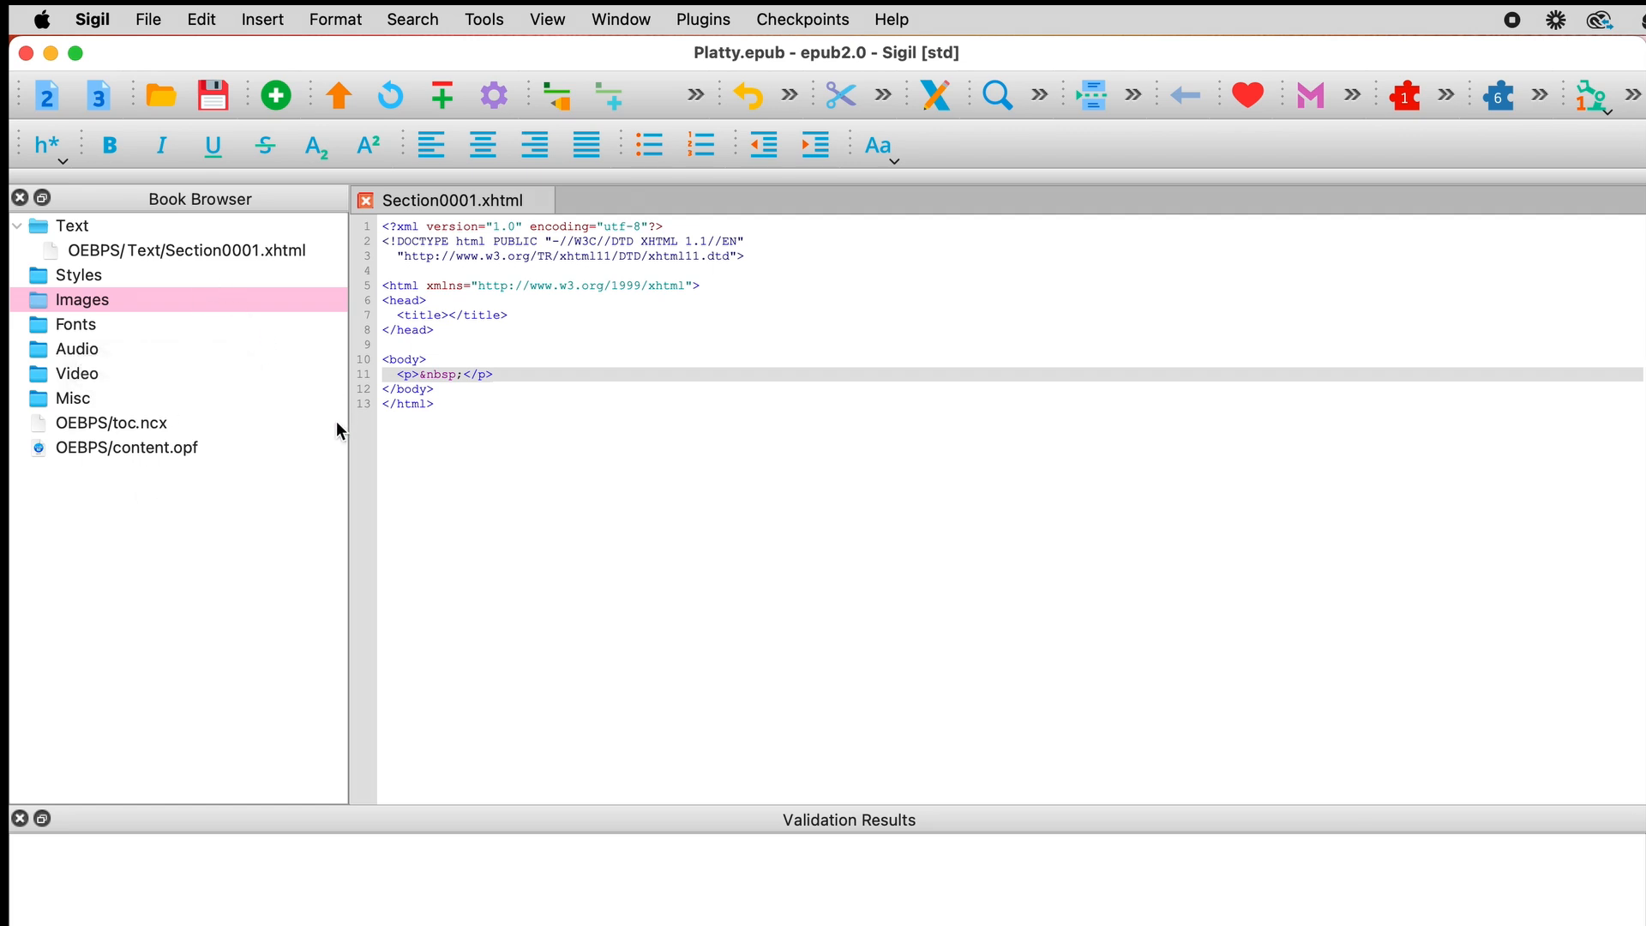
left_click(129, 424)
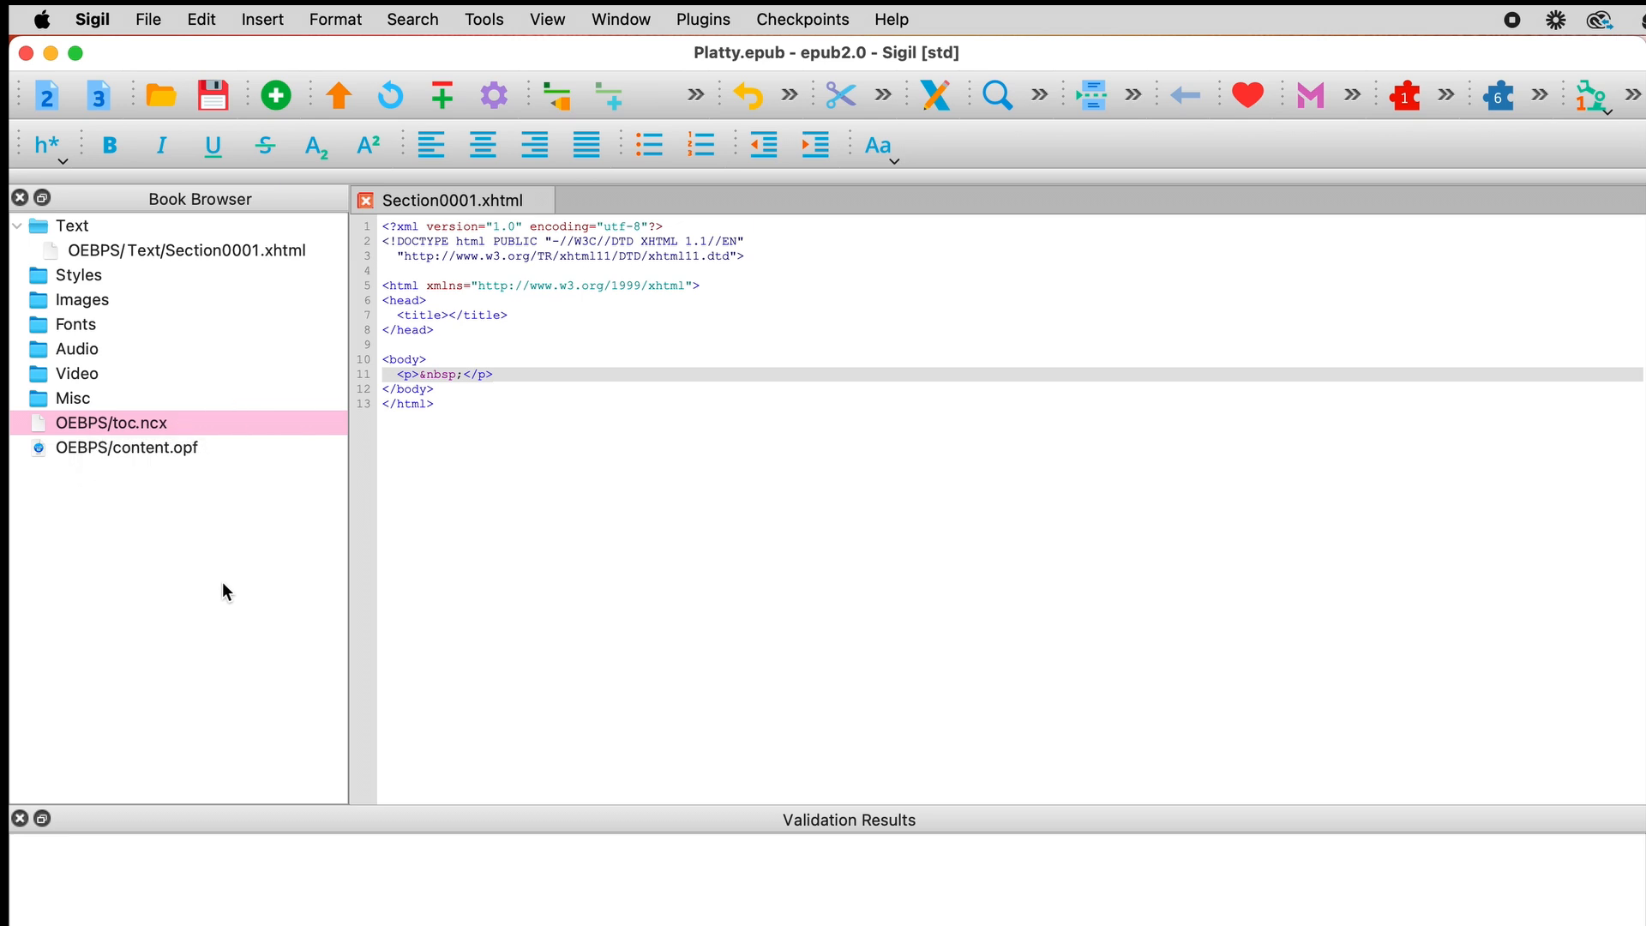
left_click(163, 449)
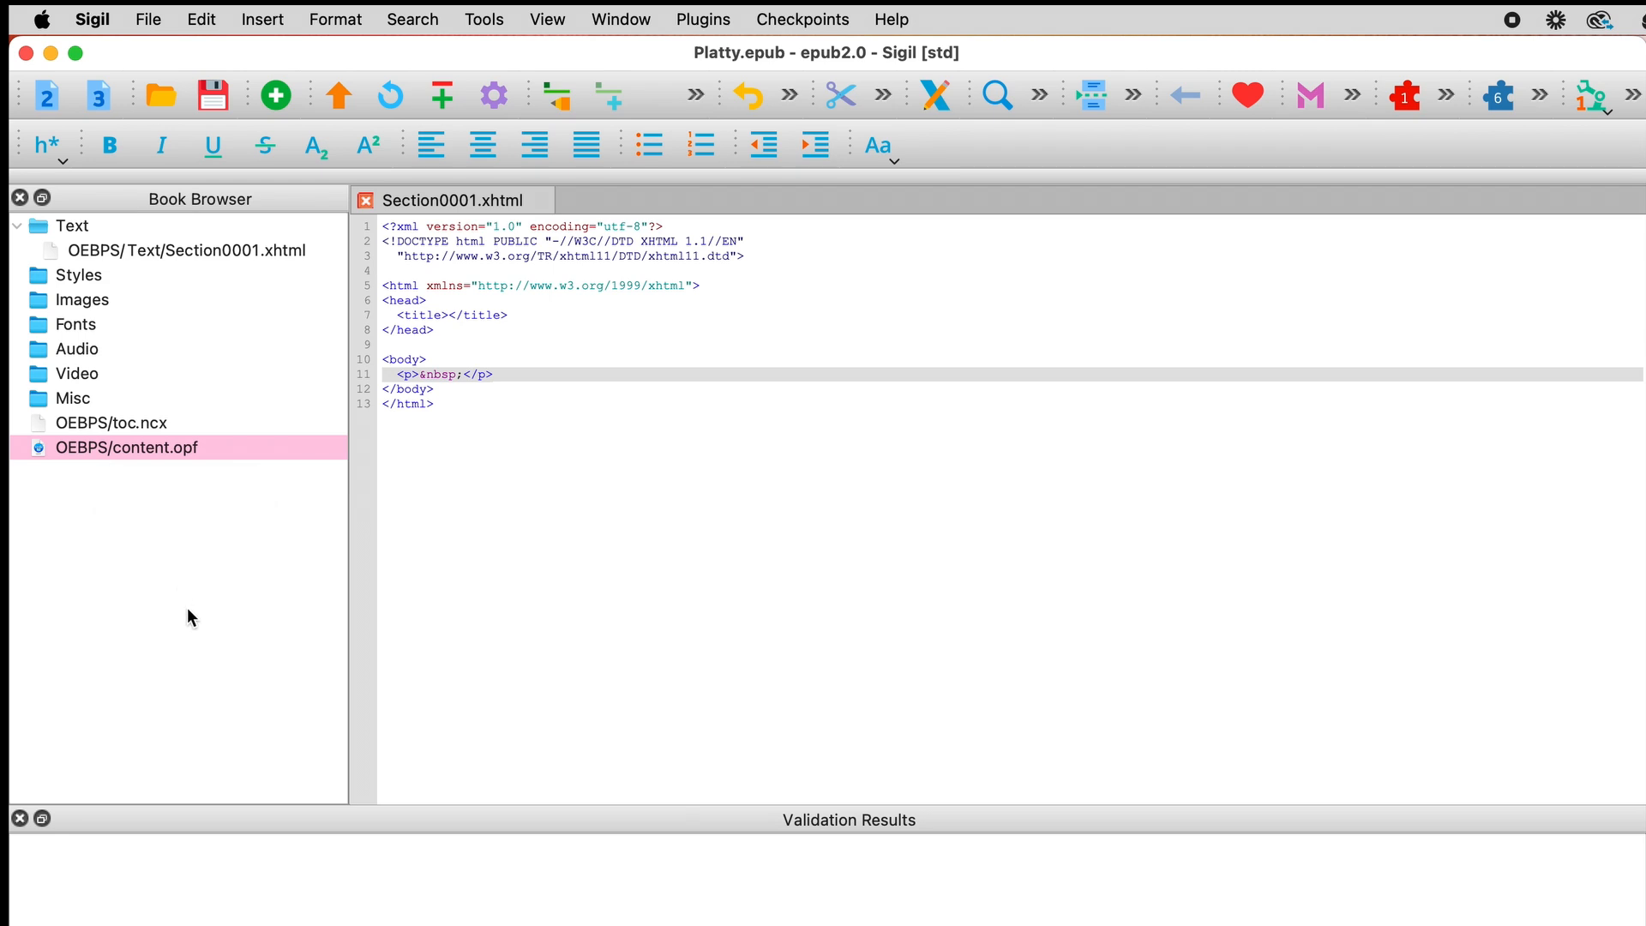
left_click(95, 254)
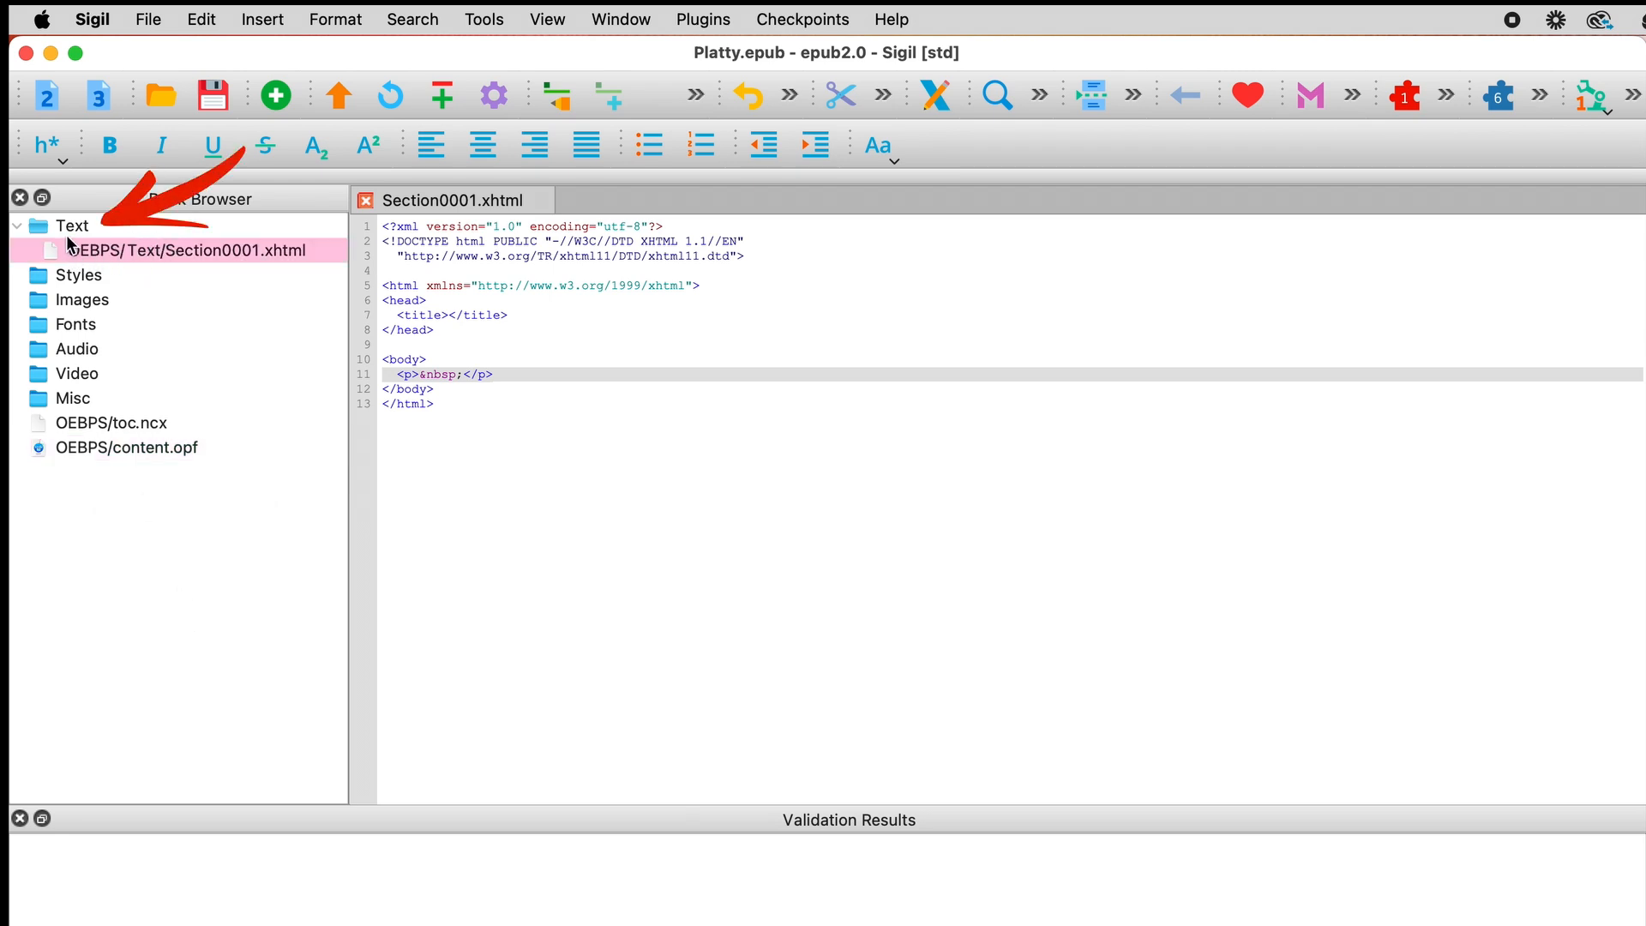
double_click(244, 253)
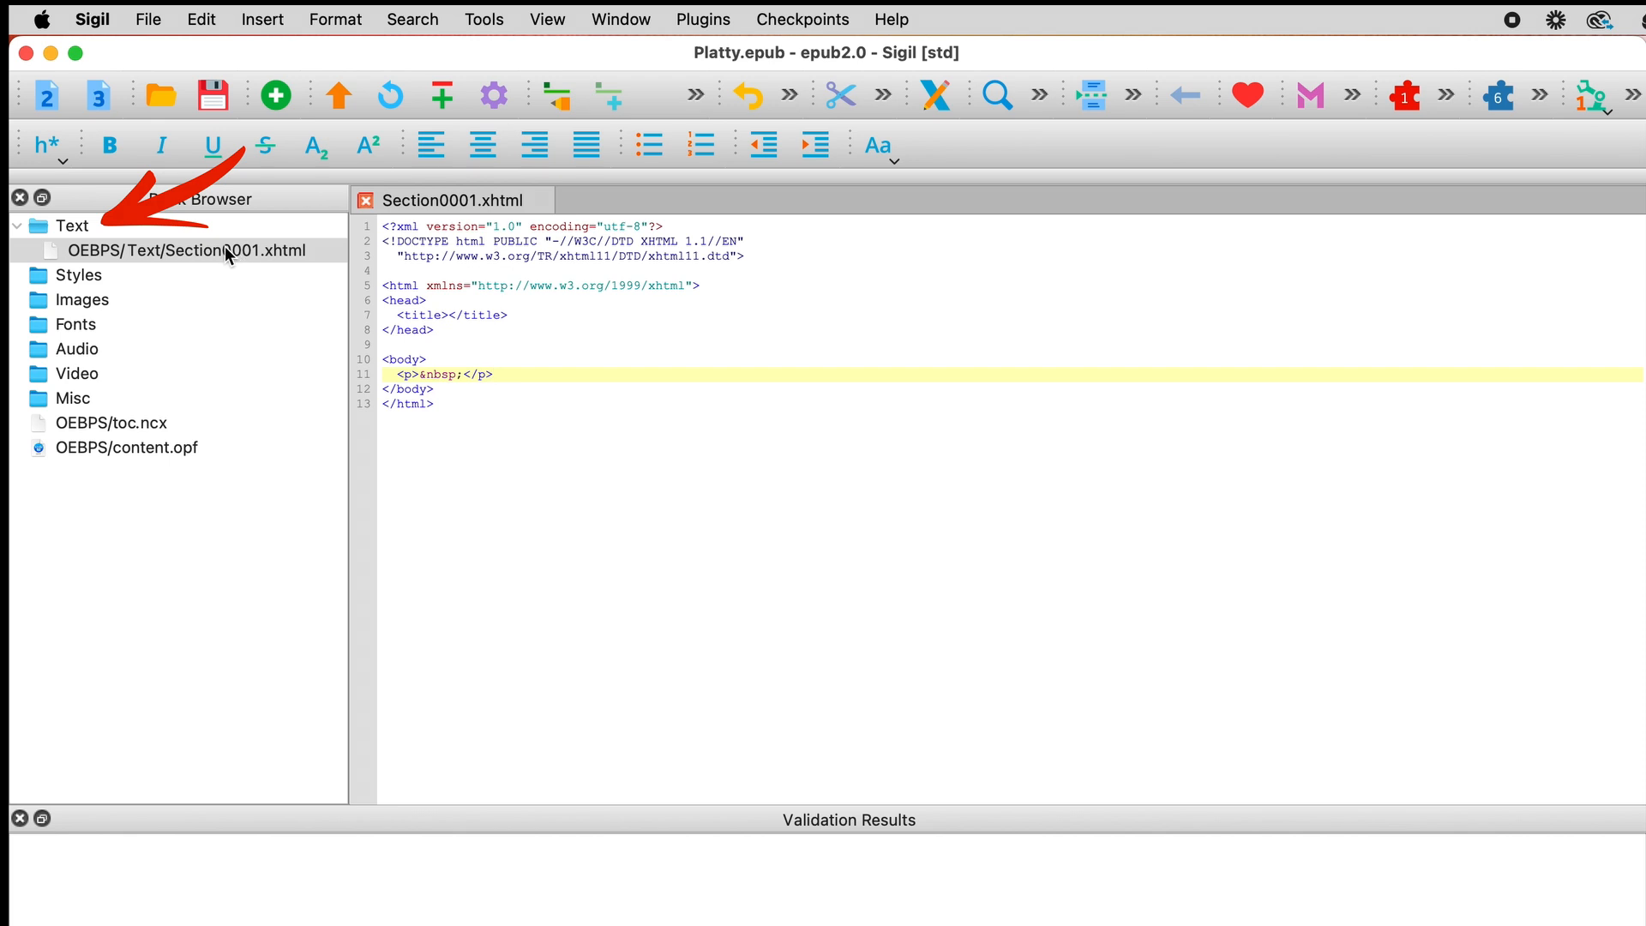
right_click(226, 249)
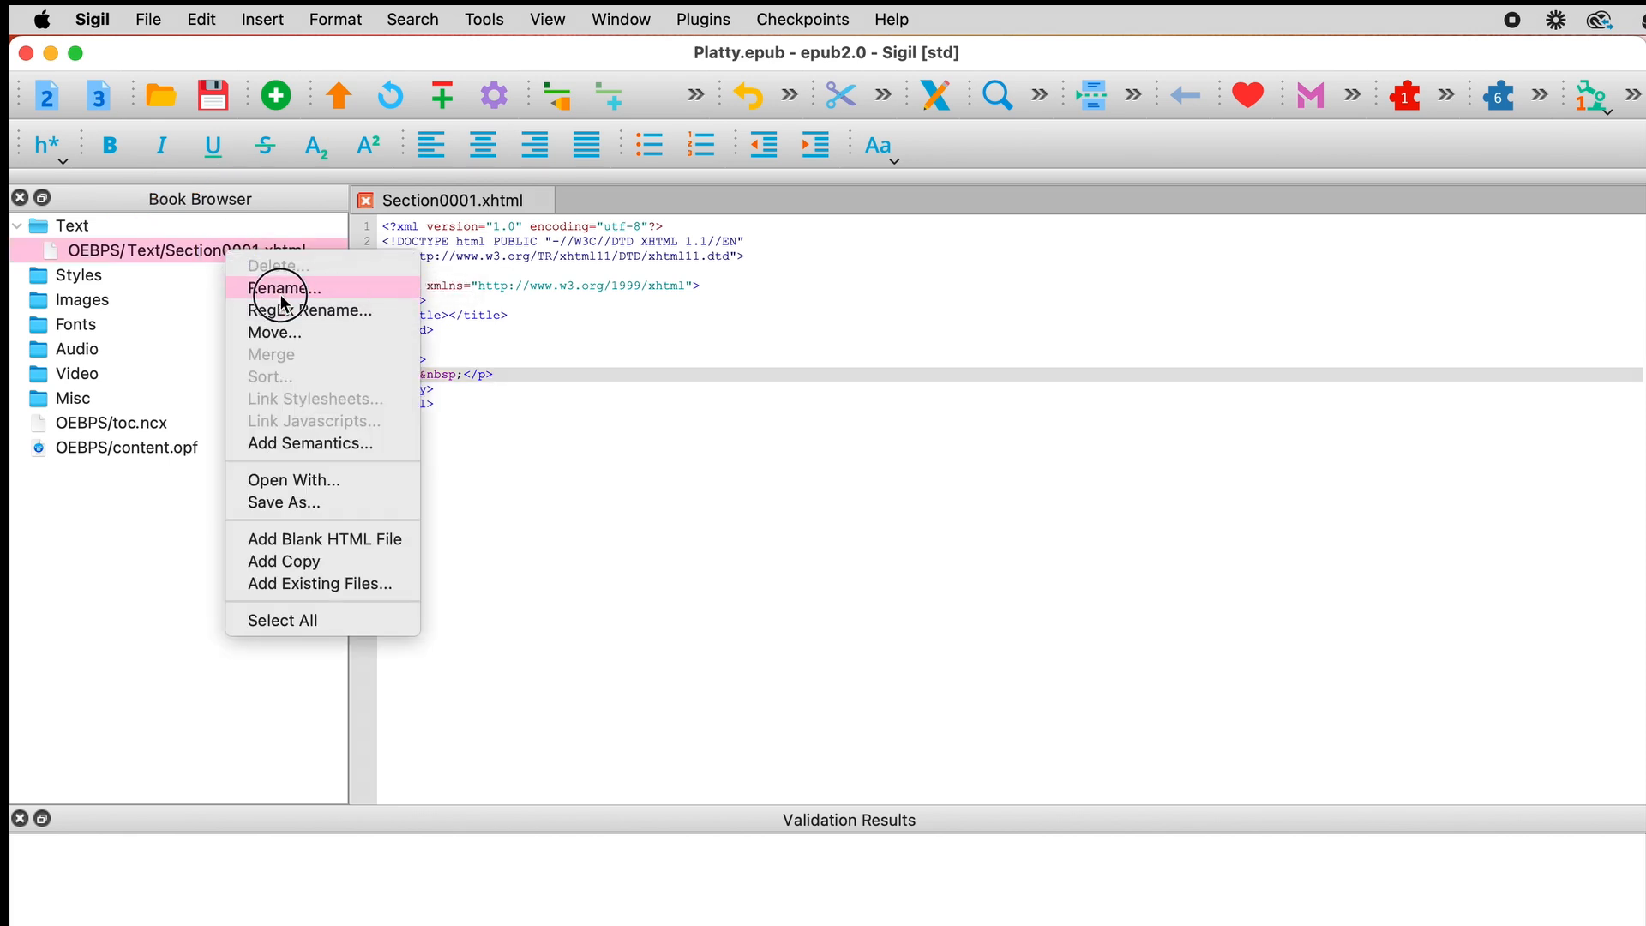
left_click(280, 292)
left_click(189, 268)
left_click(168, 246)
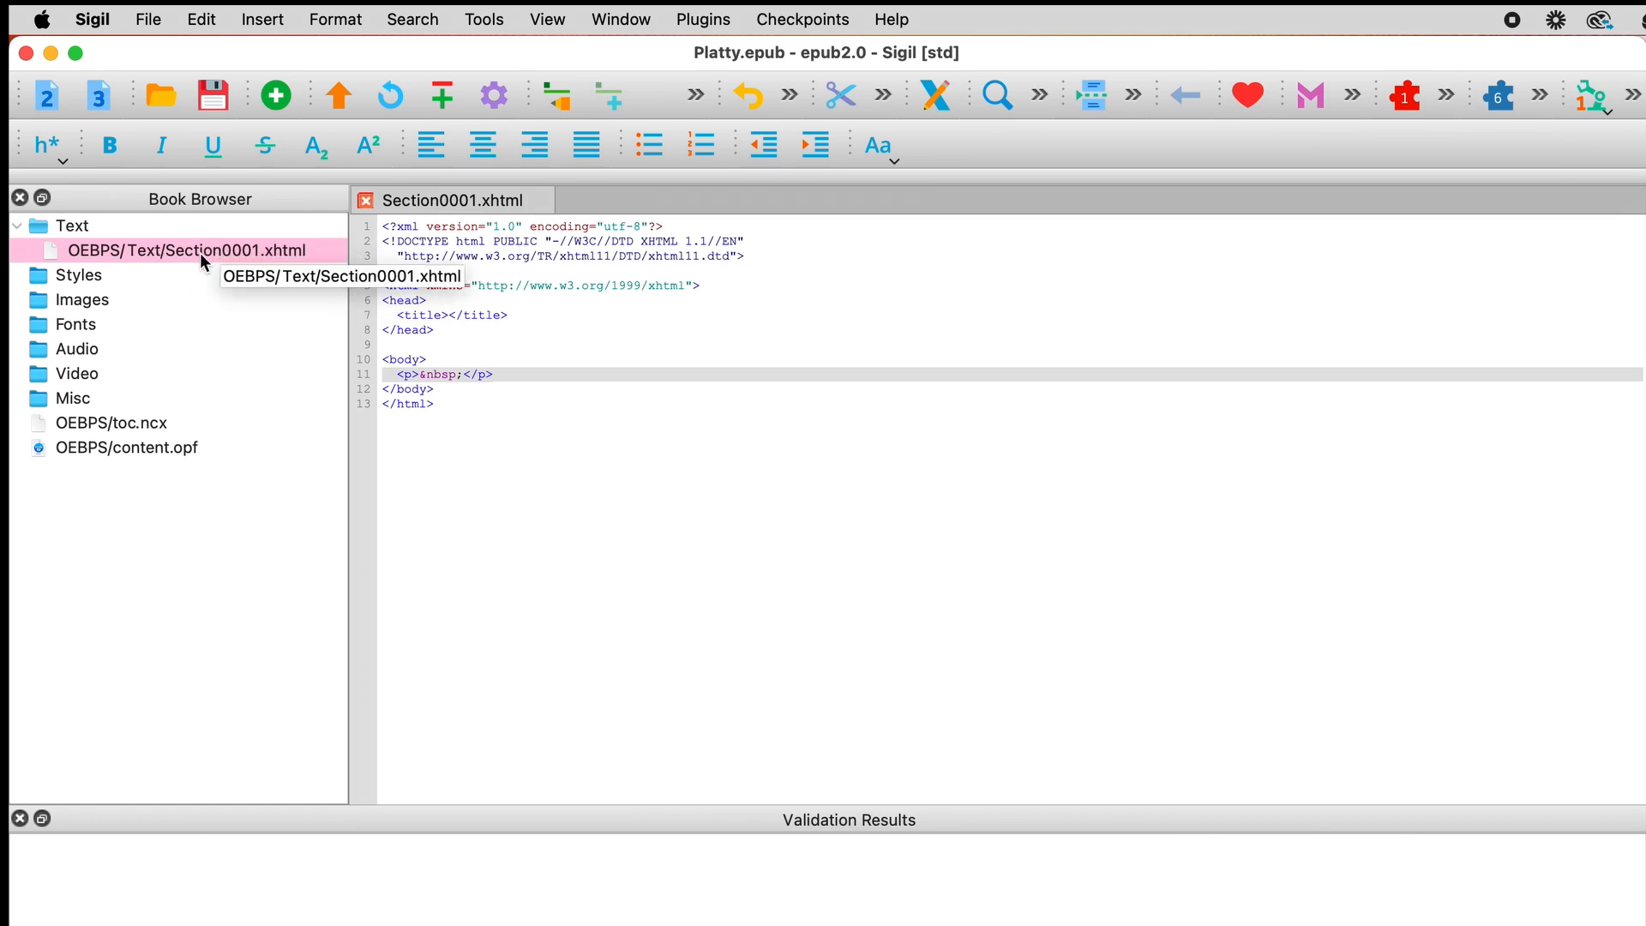
- Add the existing files 1.jpg through 13.jpg from the Platty's Perfect Day EBOOK folder in Downloads to the Images folder
left_click(102, 306)
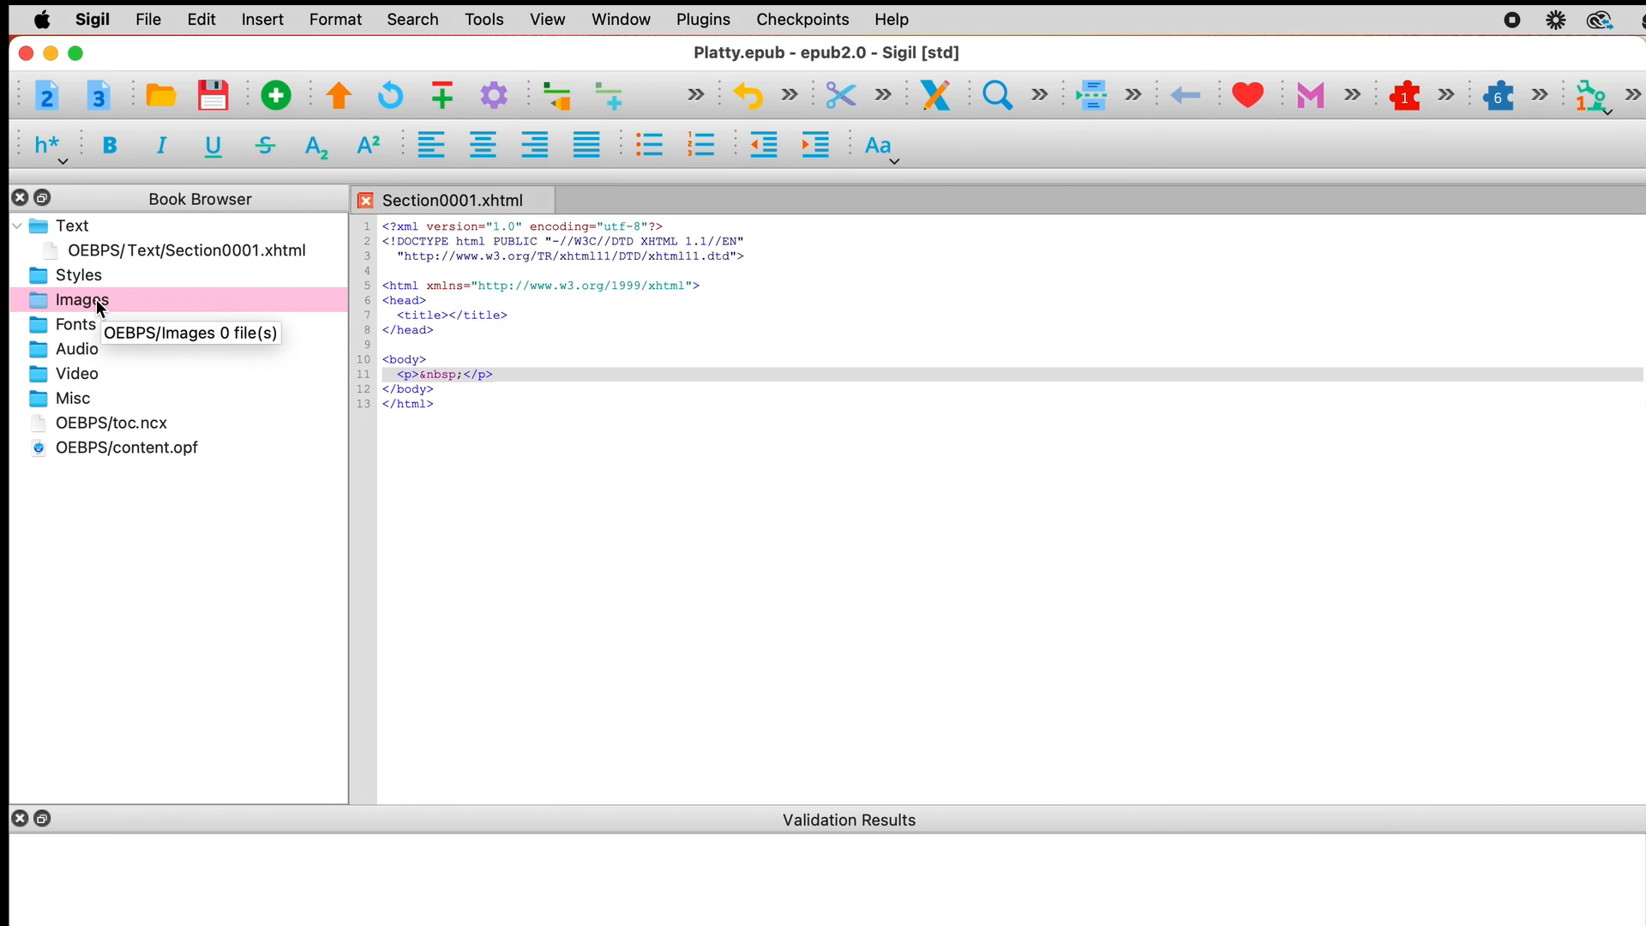
right_click(96, 300)
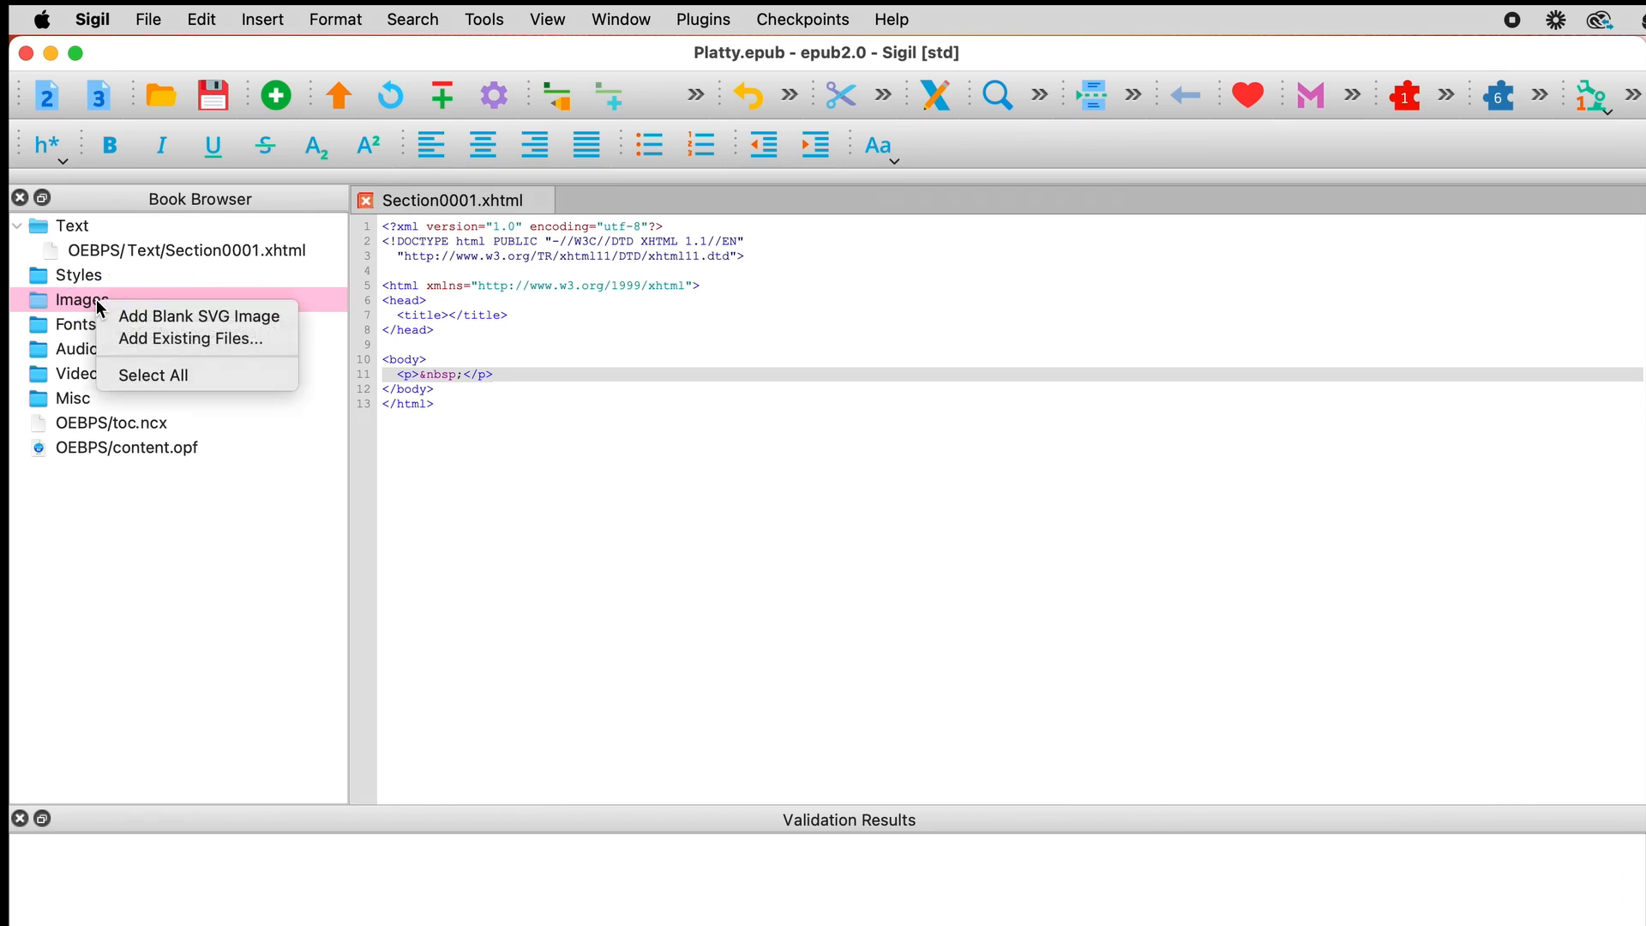
left_click(164, 339)
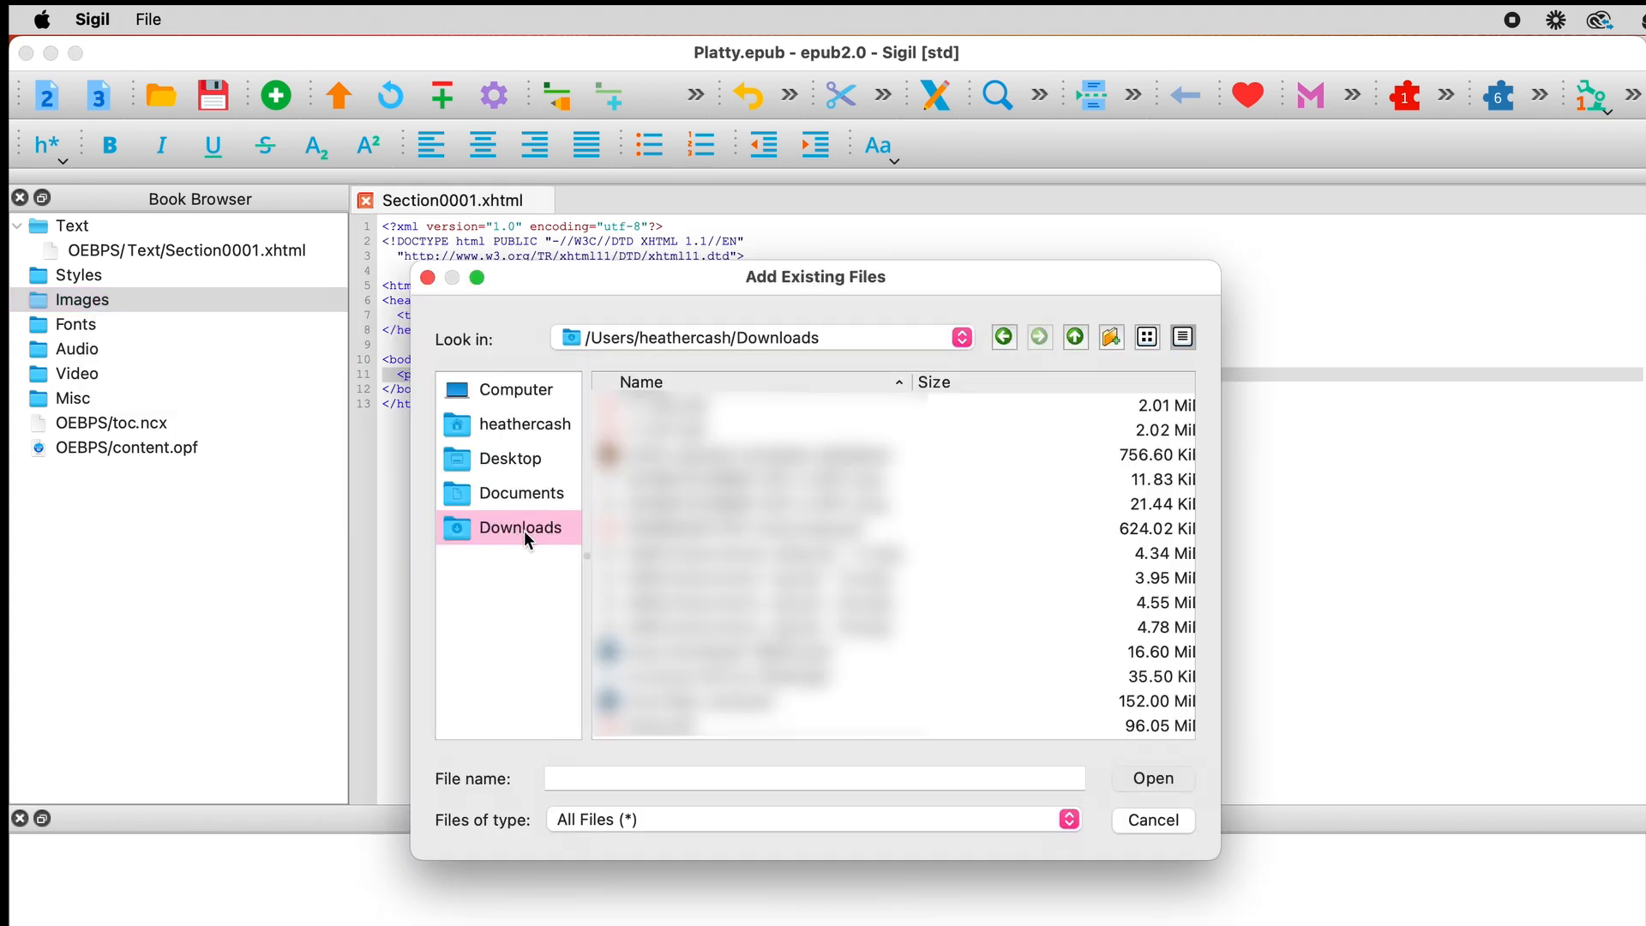
scroll(844, 561, "down", 1)
scroll(845, 564, "down", 5)
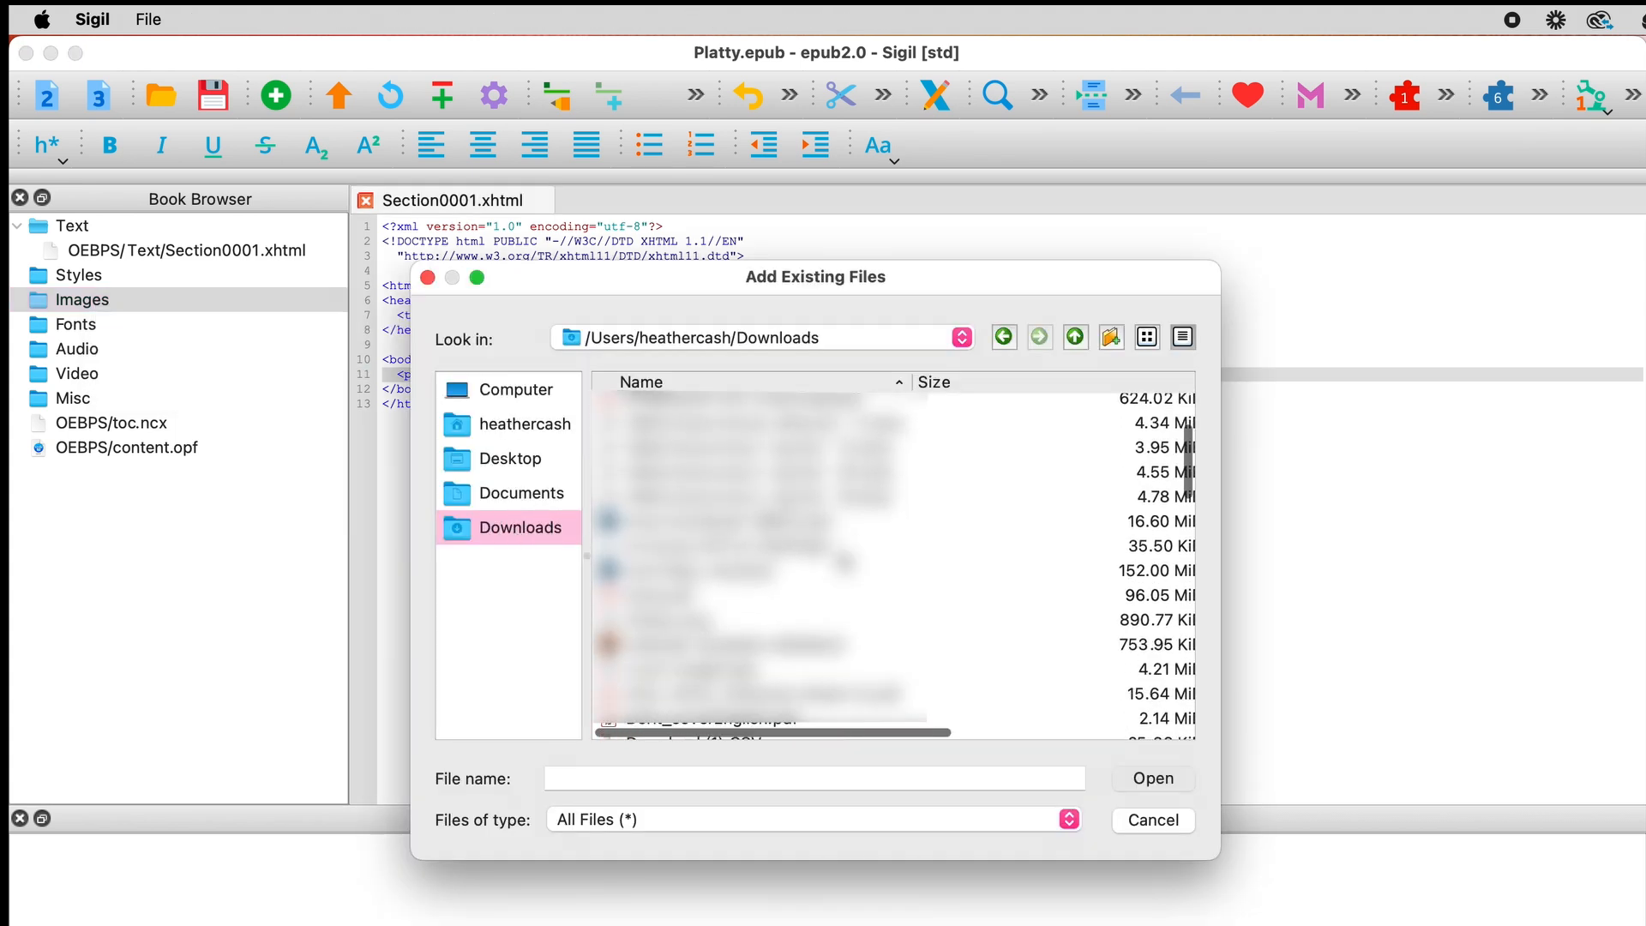
left_click(789, 592)
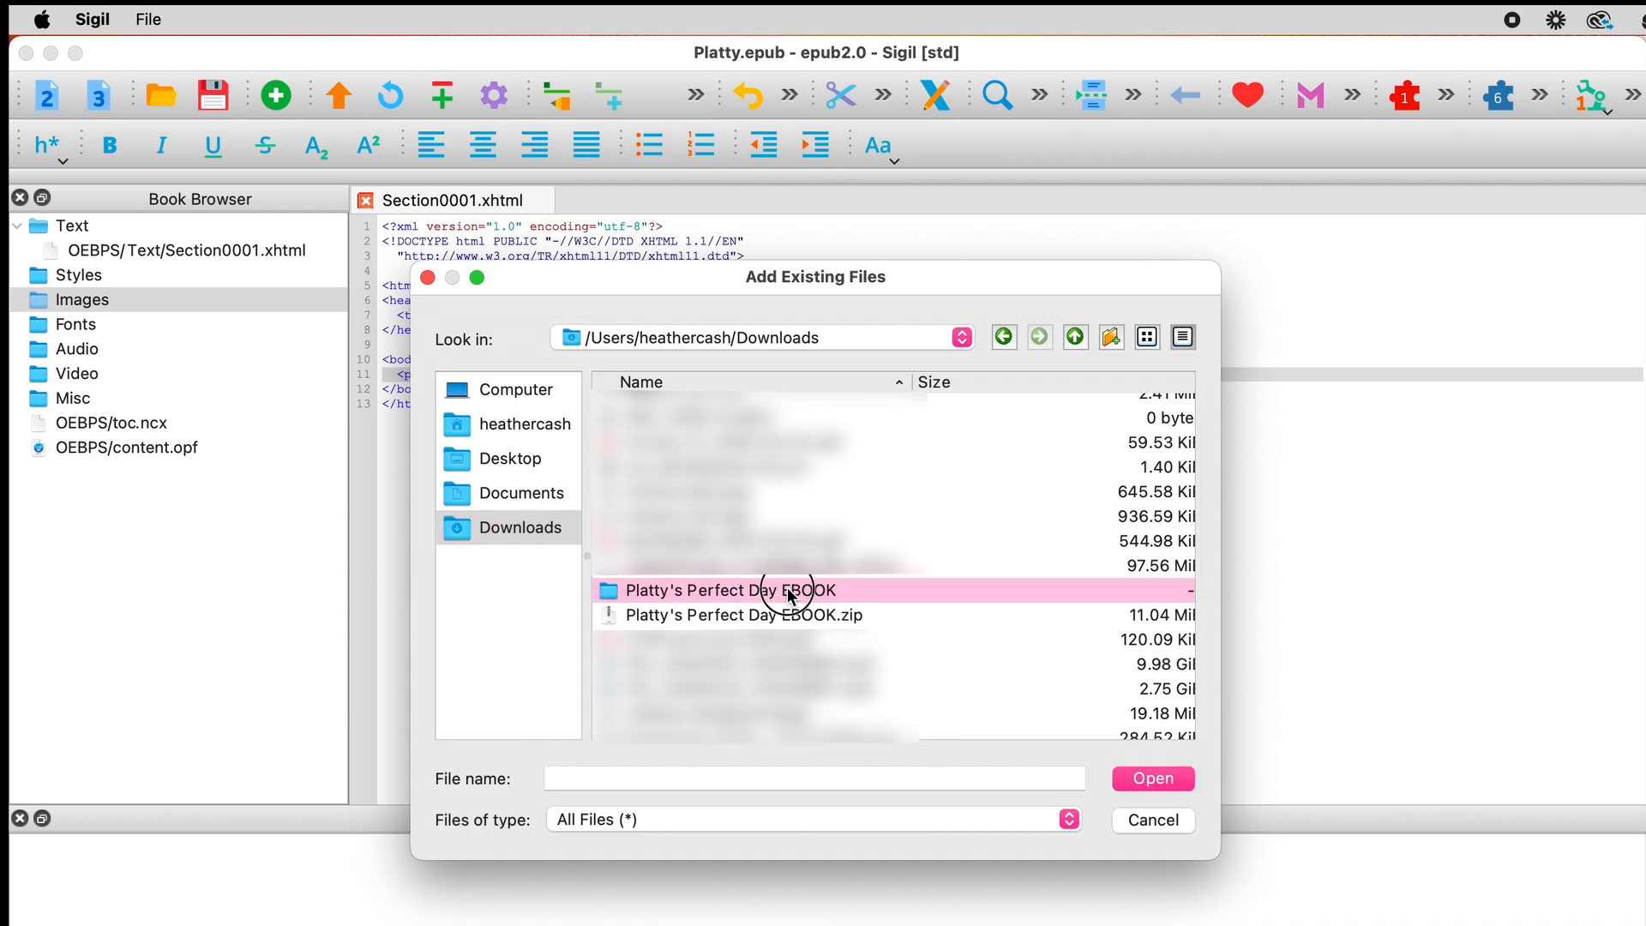
double_click(789, 591)
left_click(674, 405)
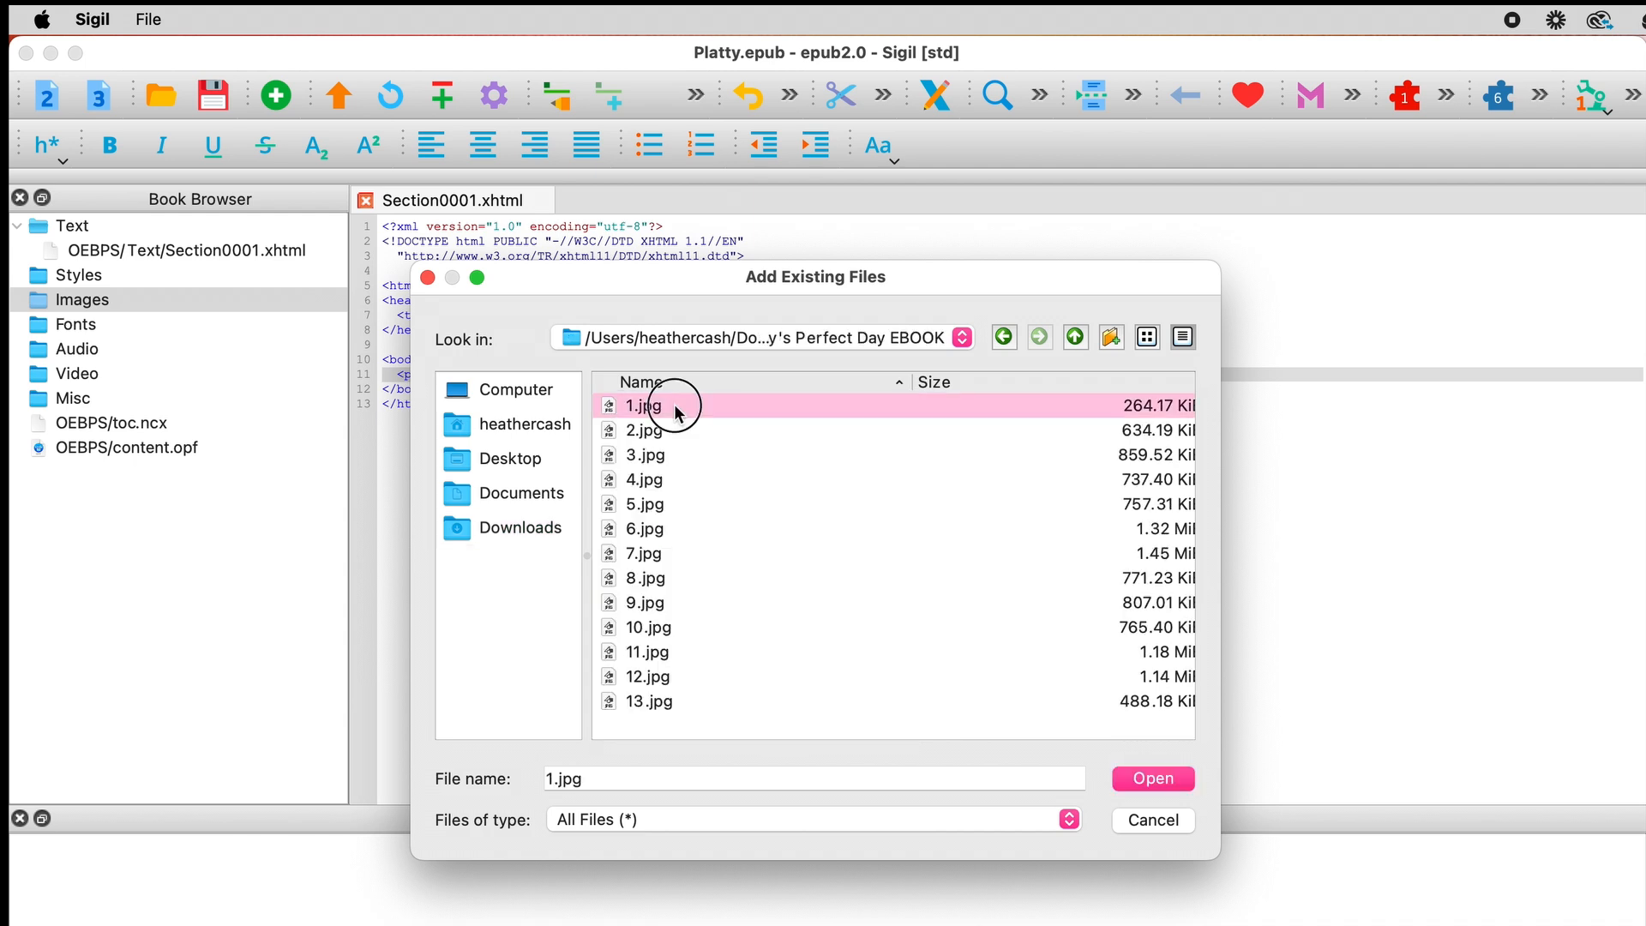
left_click(687, 708, "shift")
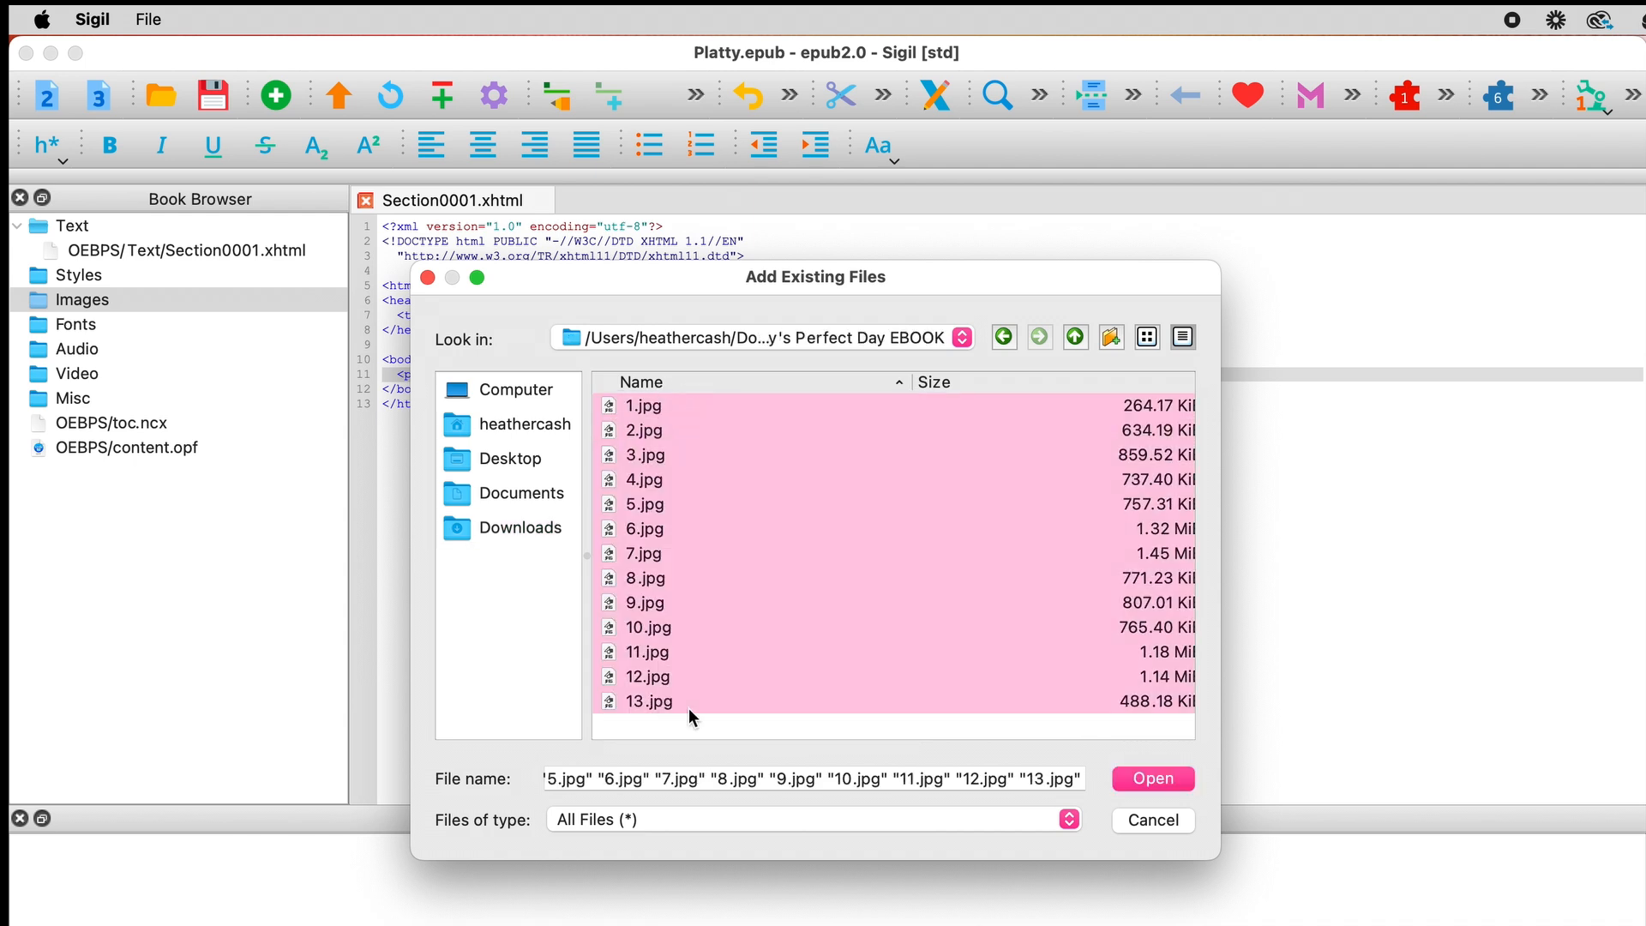
left_click(1158, 780)
left_click(17, 299)
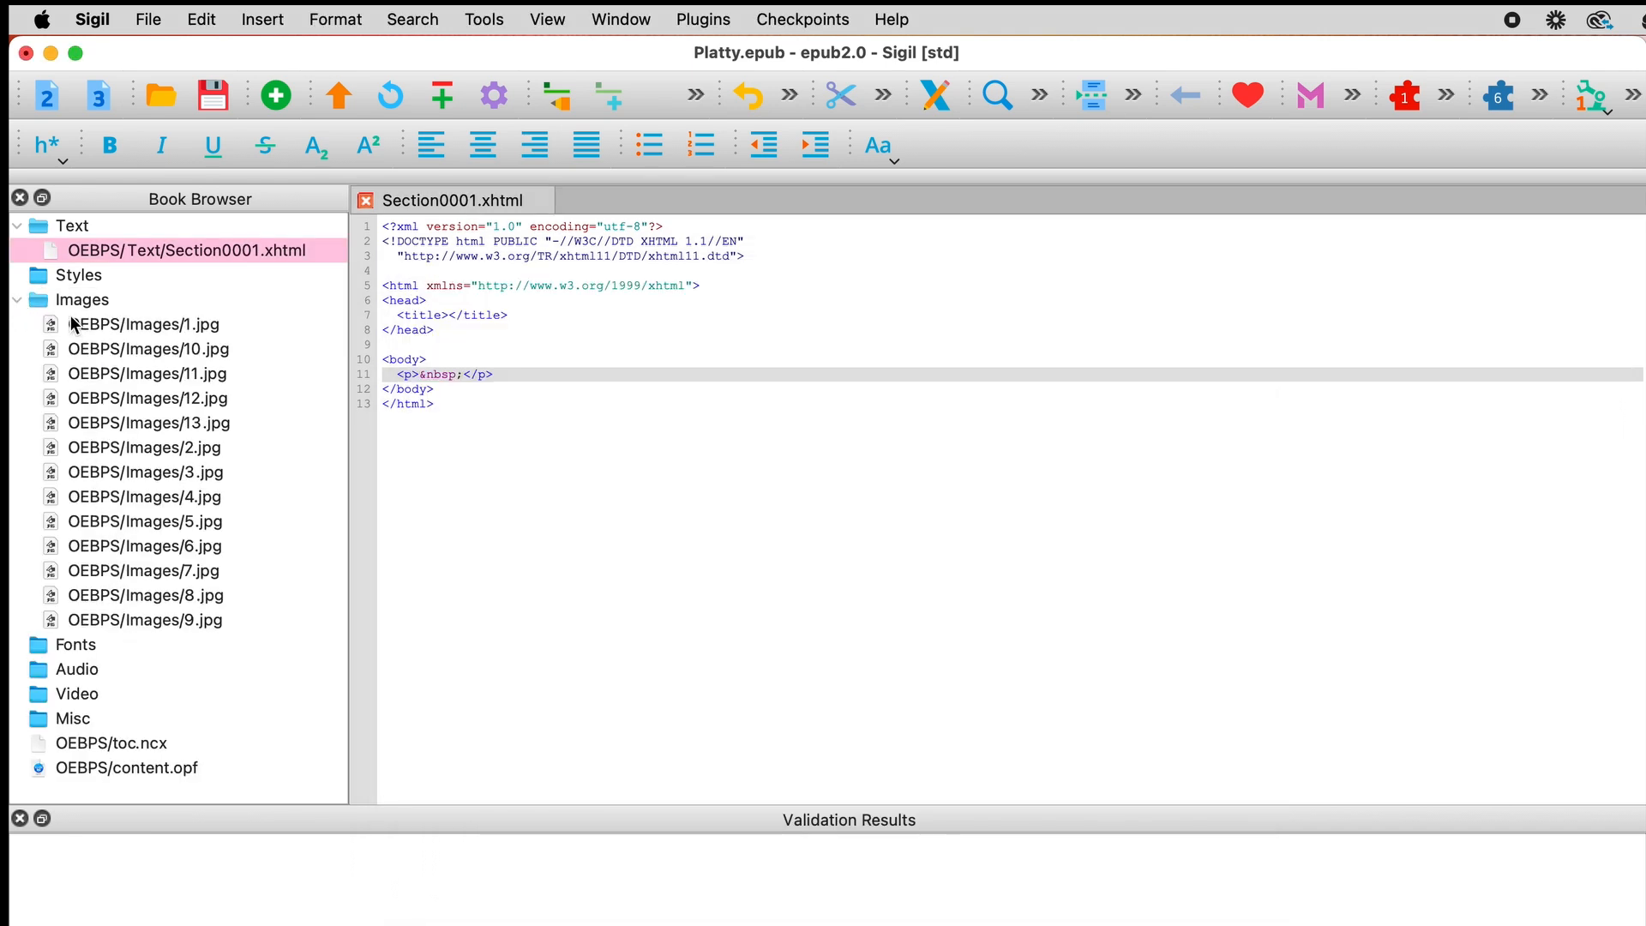
- Add cover-image1.jpg from Downloads to the book's Images folder and select it there
left_click(16, 300)
left_click(16, 300)
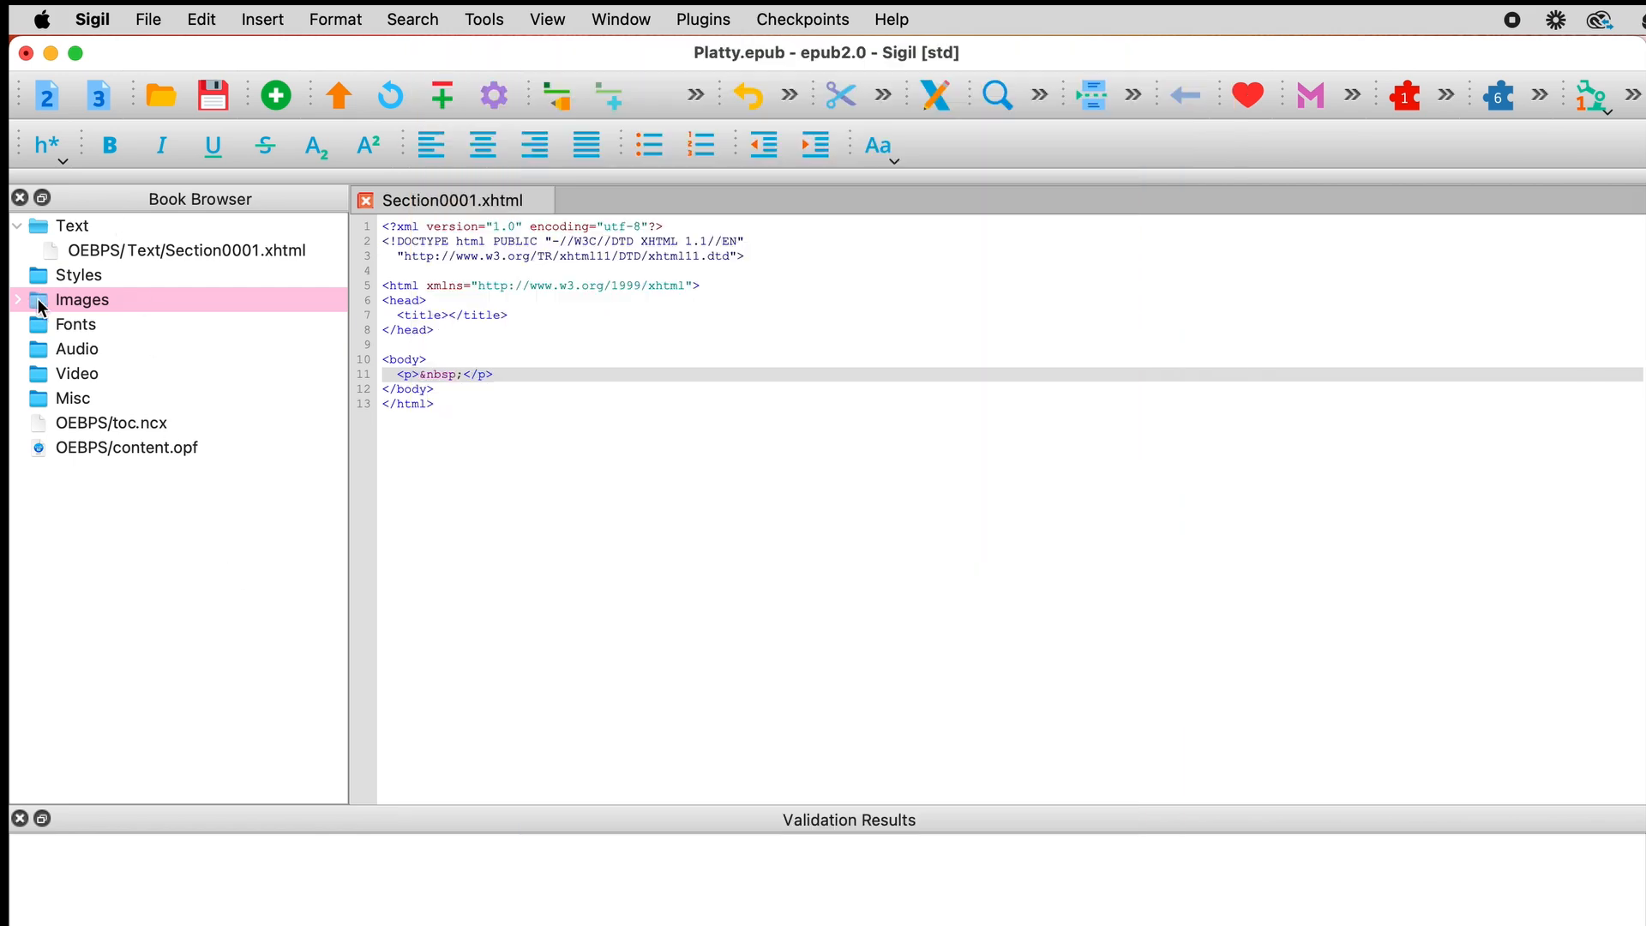
right_click(39, 305)
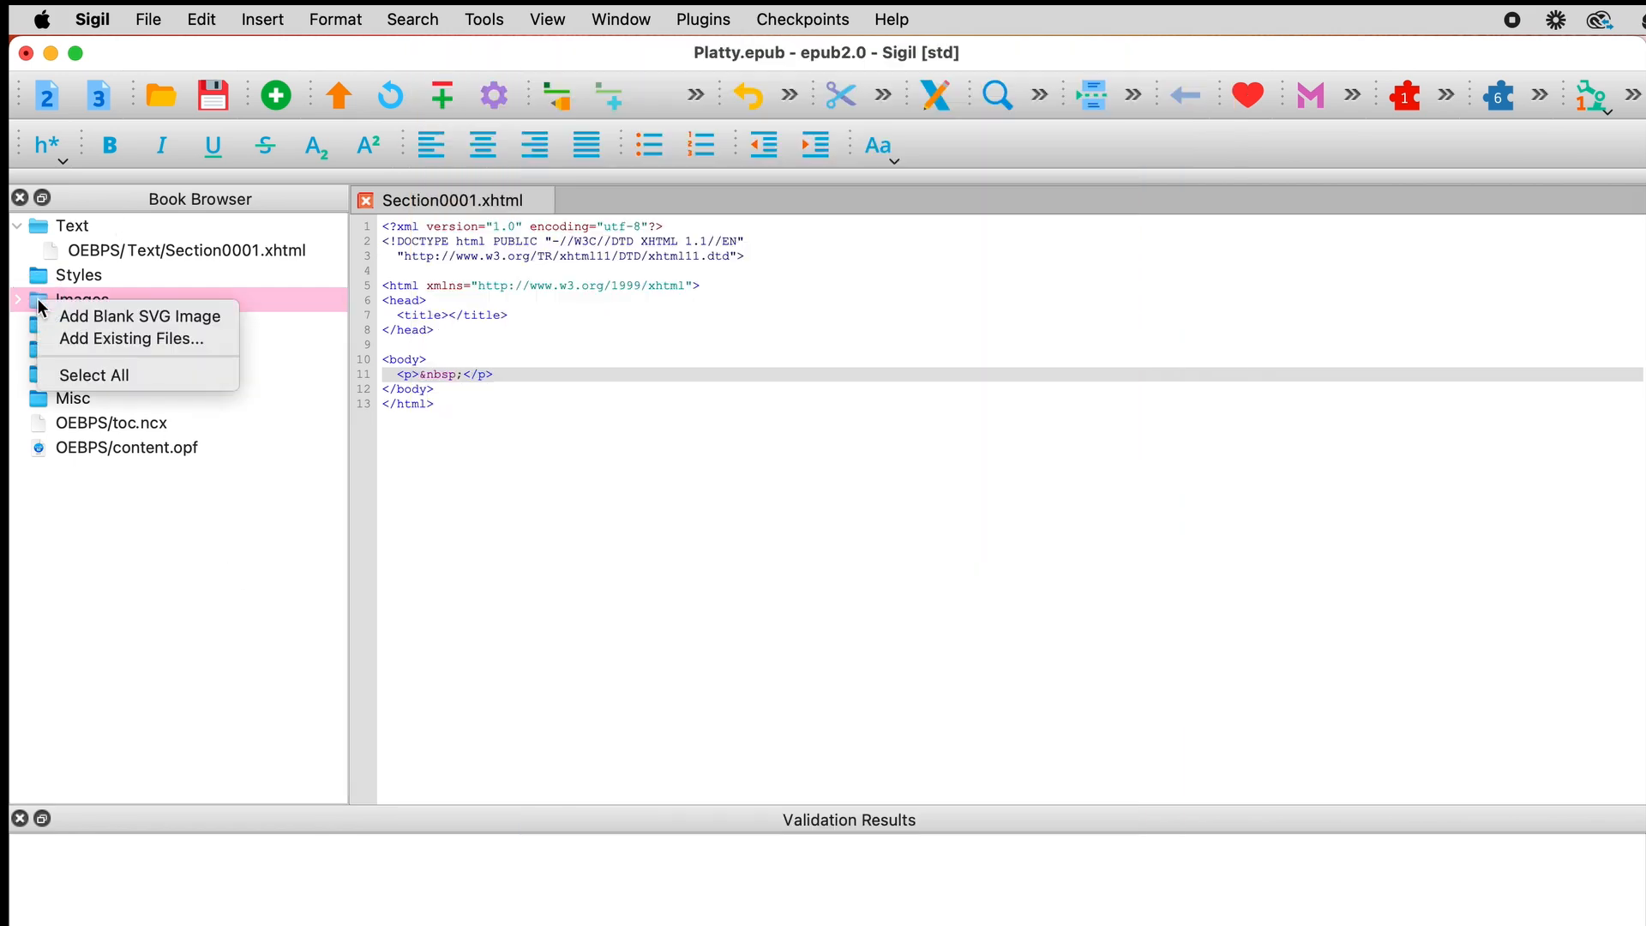
left_click(87, 340)
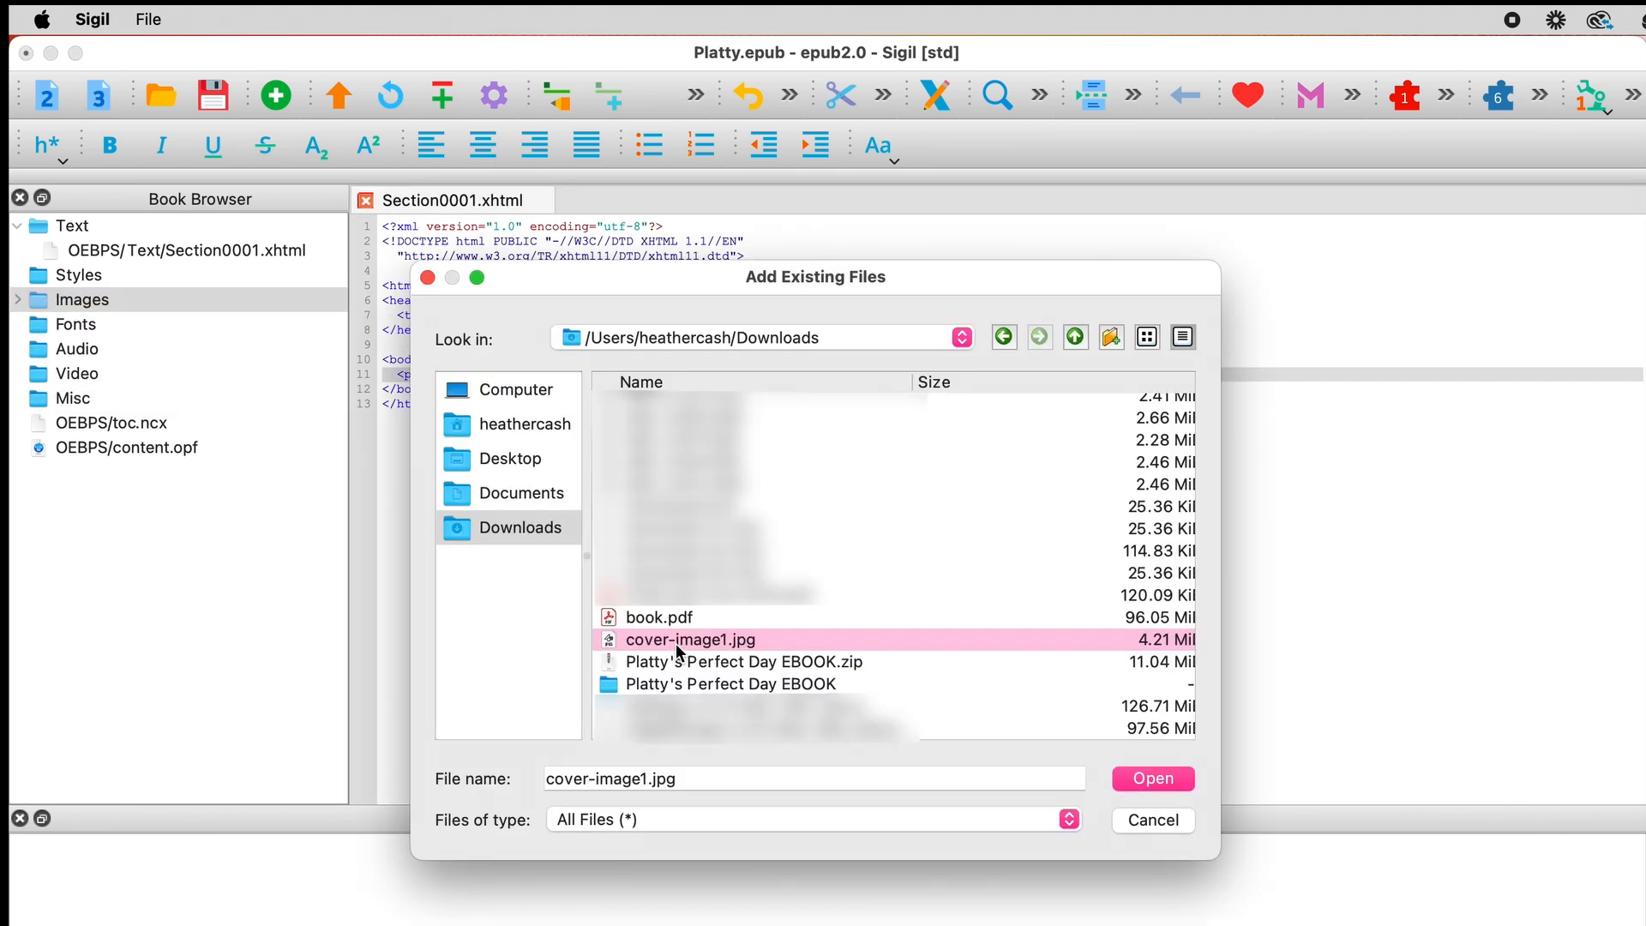
left_click(1155, 779)
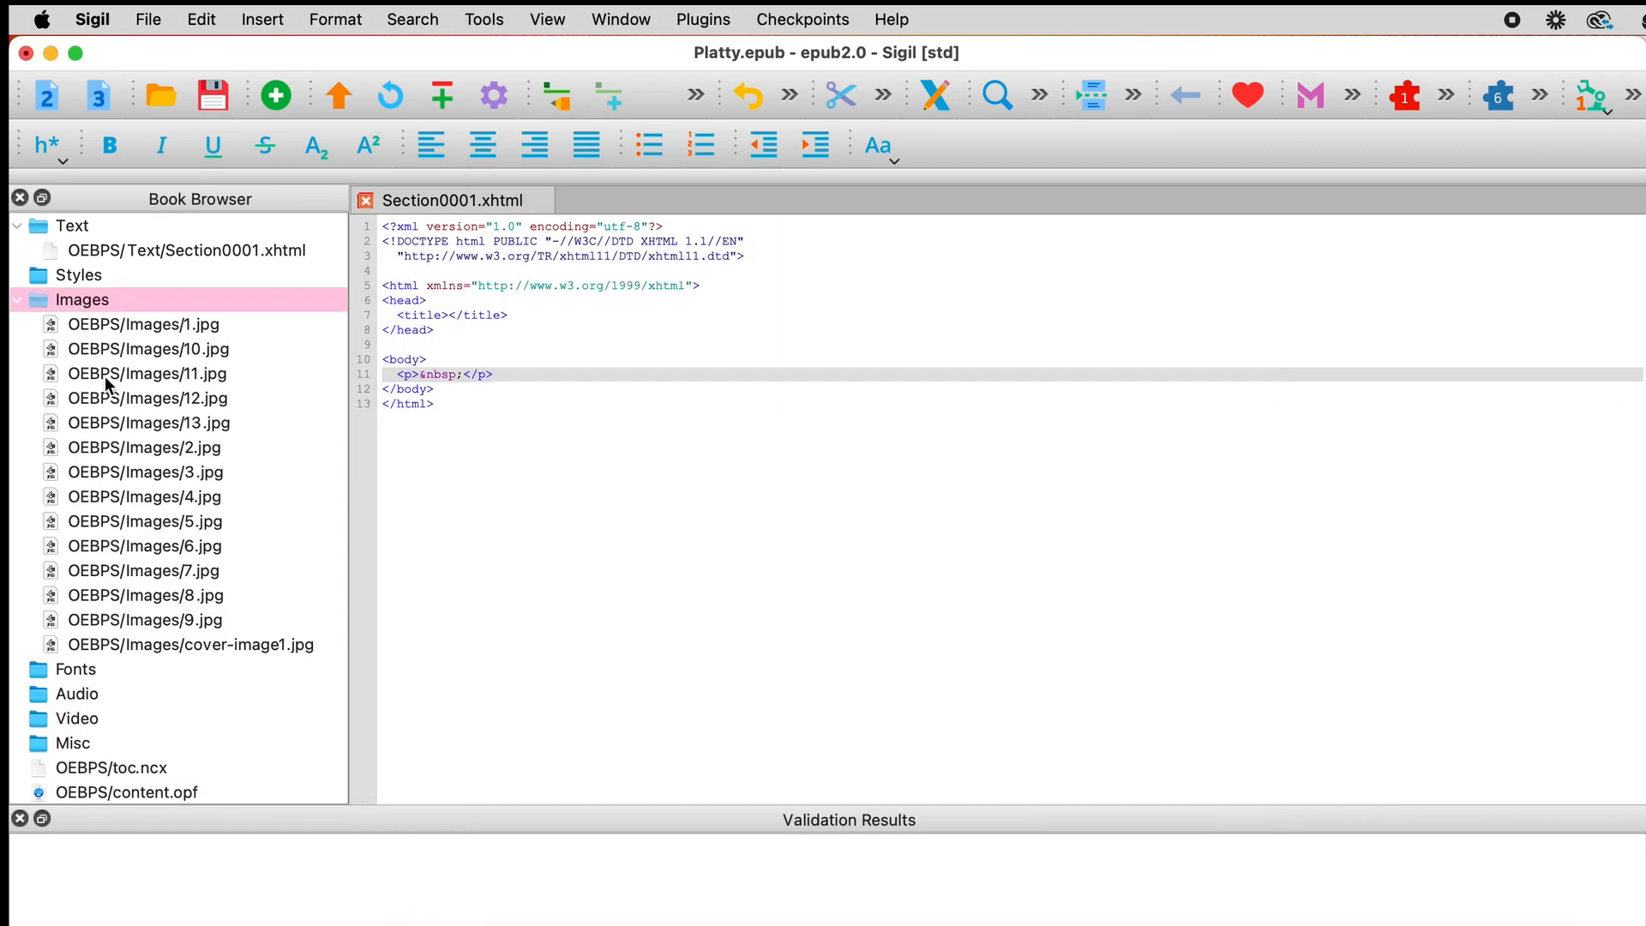
left_click(131, 645)
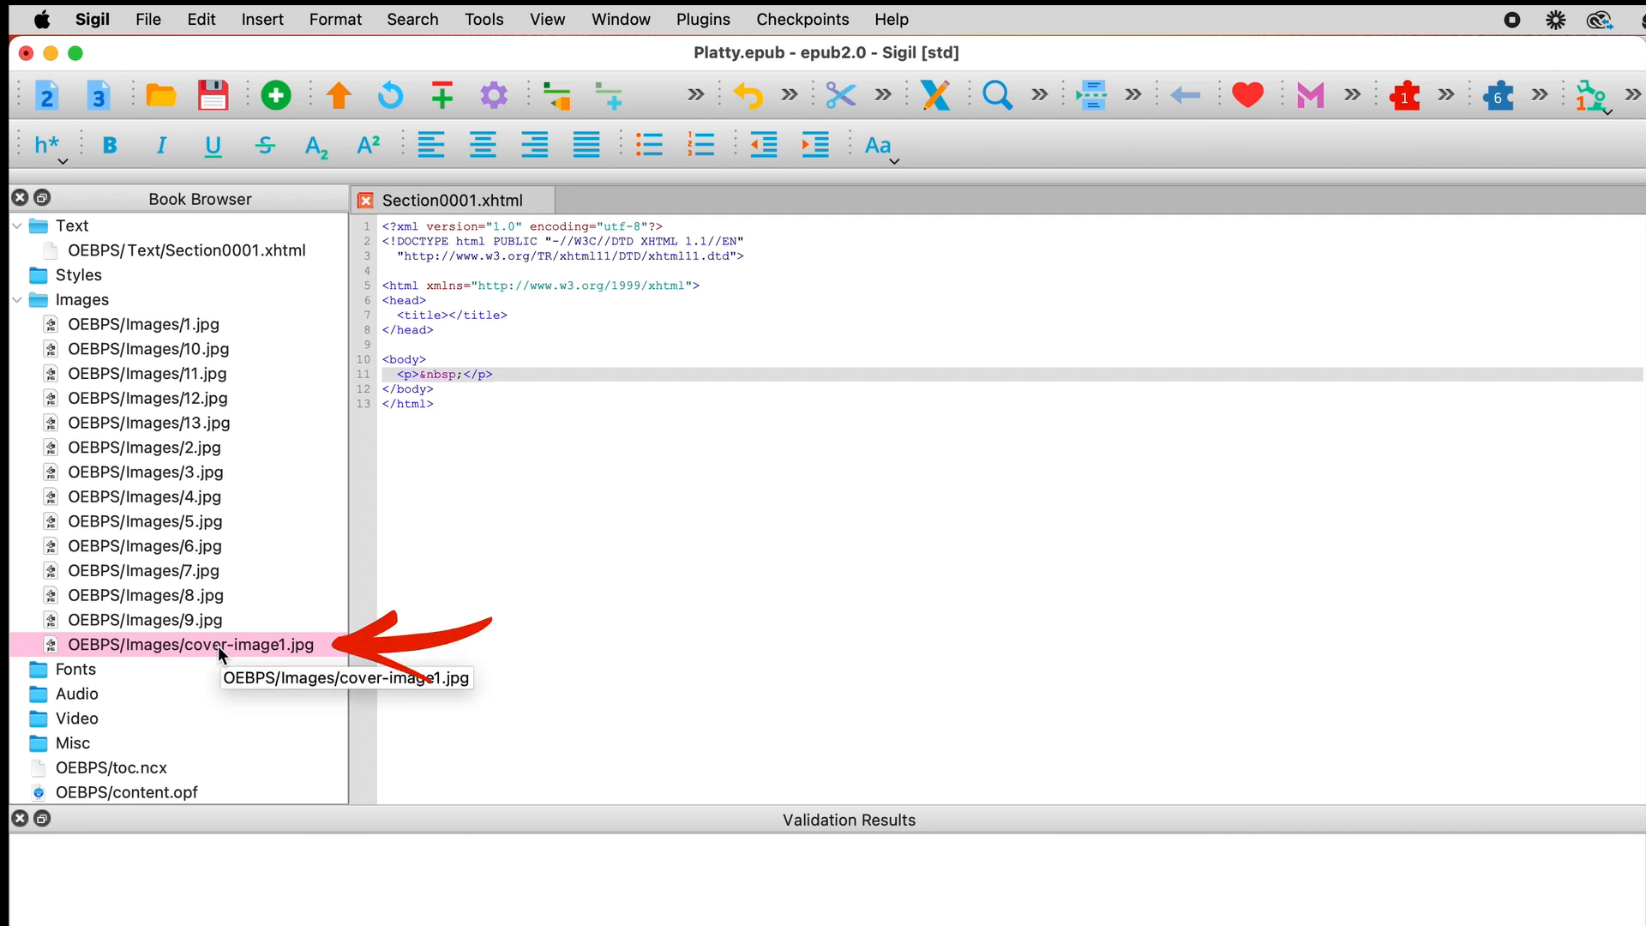
- Preview cover-image1.jpg from the Images folder and compare it with the Section0001.xhtml page
double_click(50, 643)
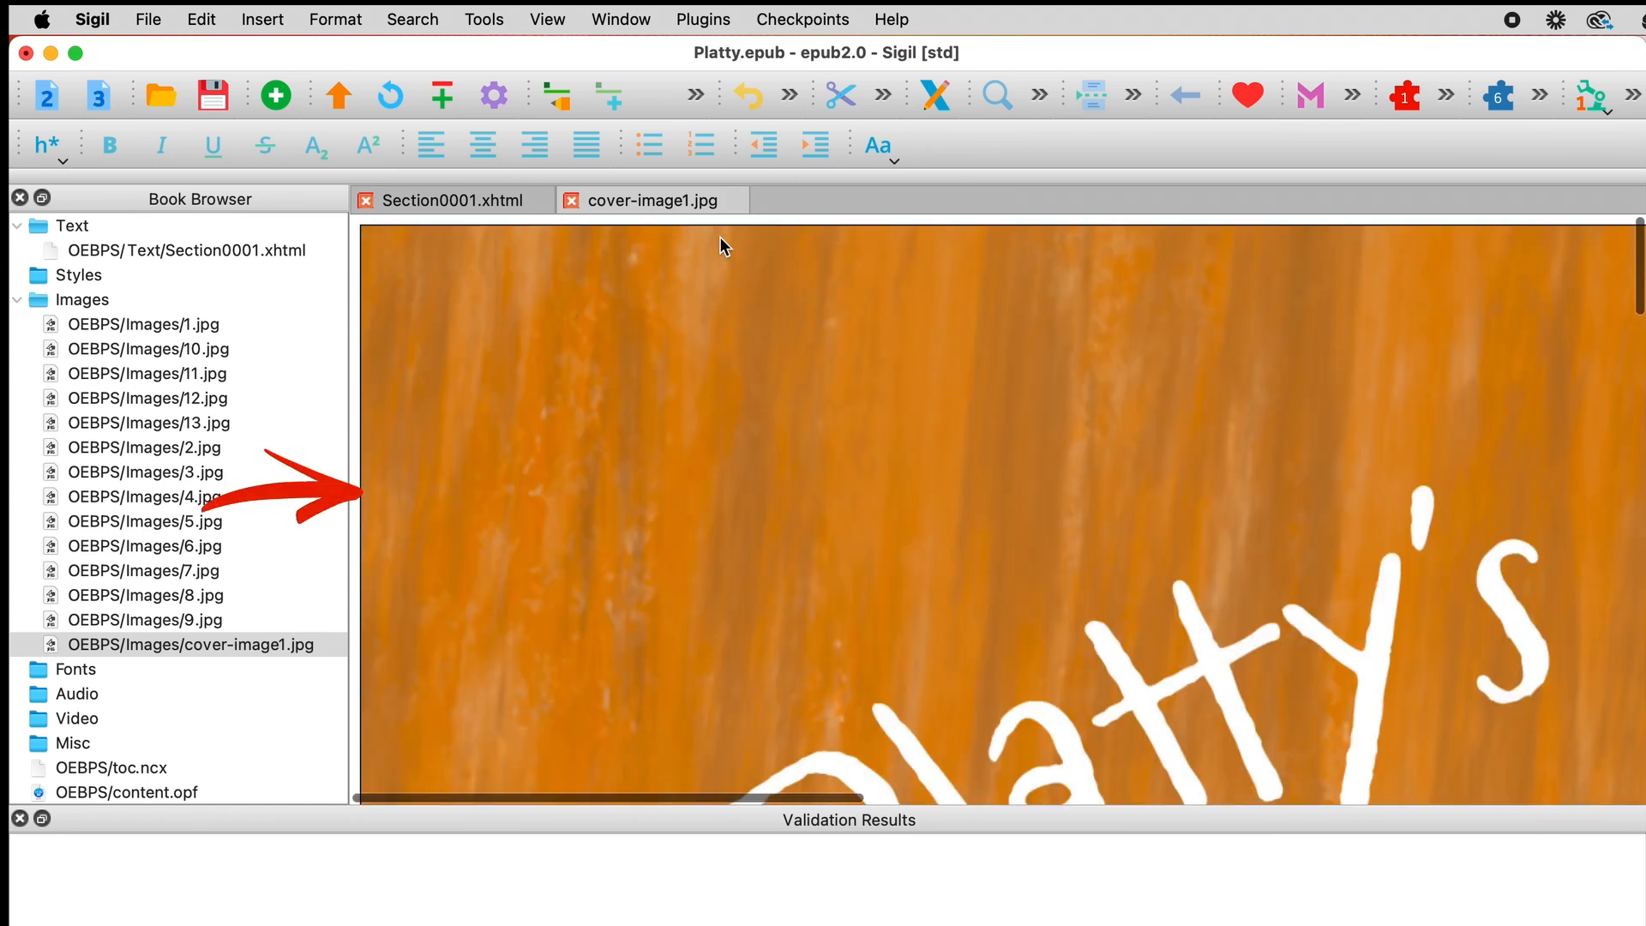
left_click(446, 199)
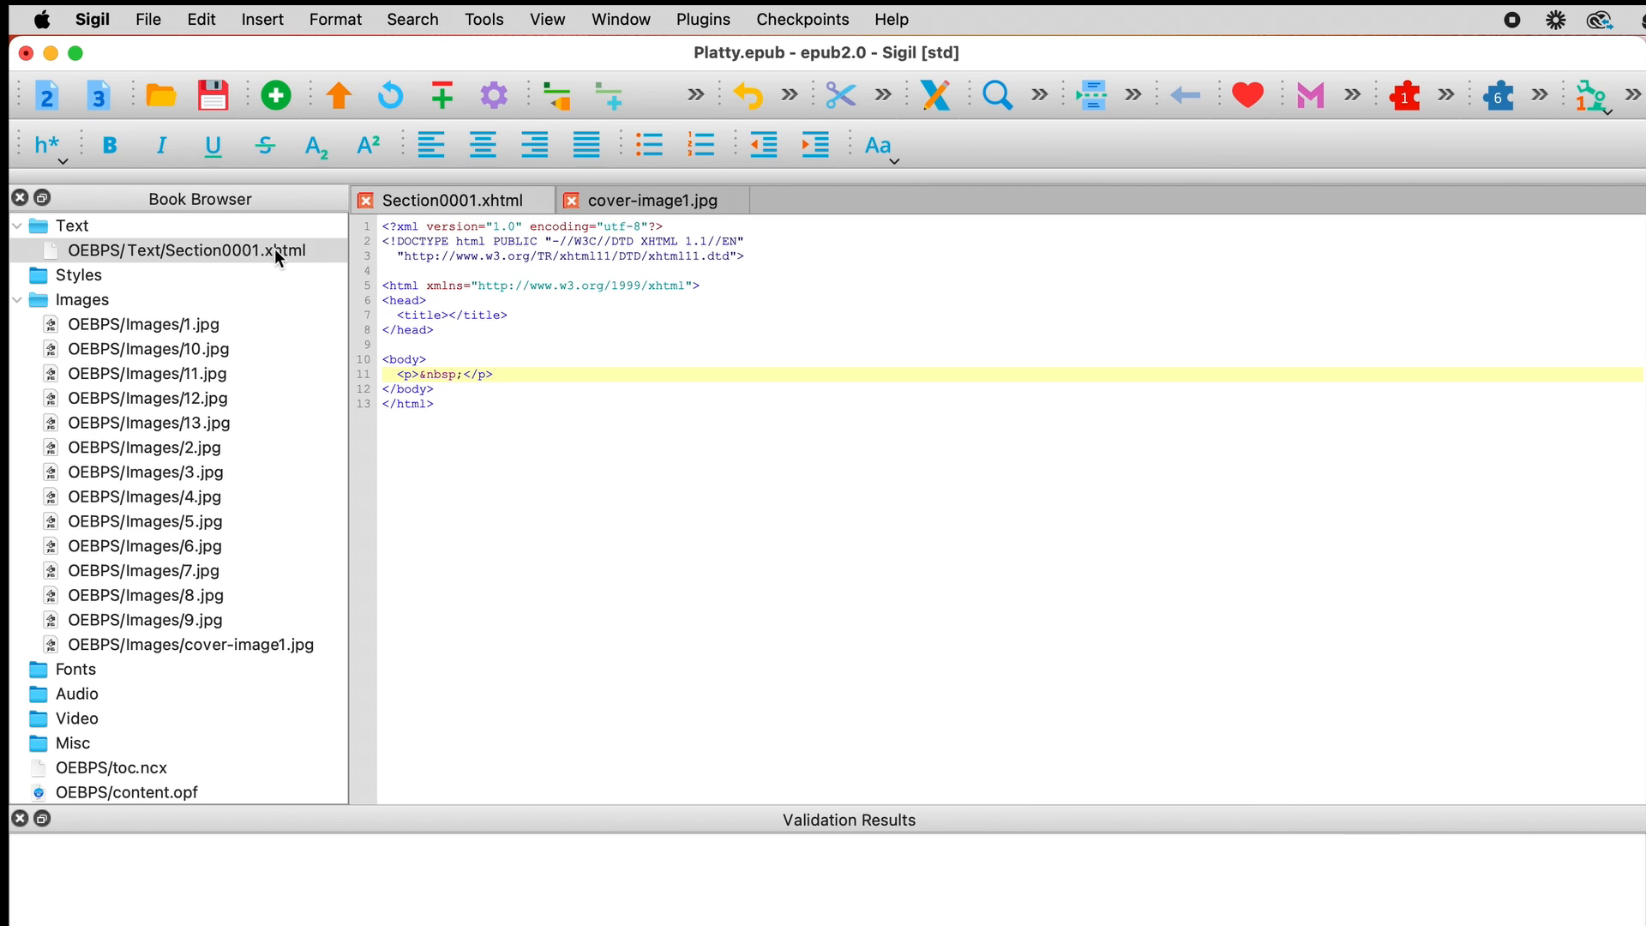
left_click(636, 204)
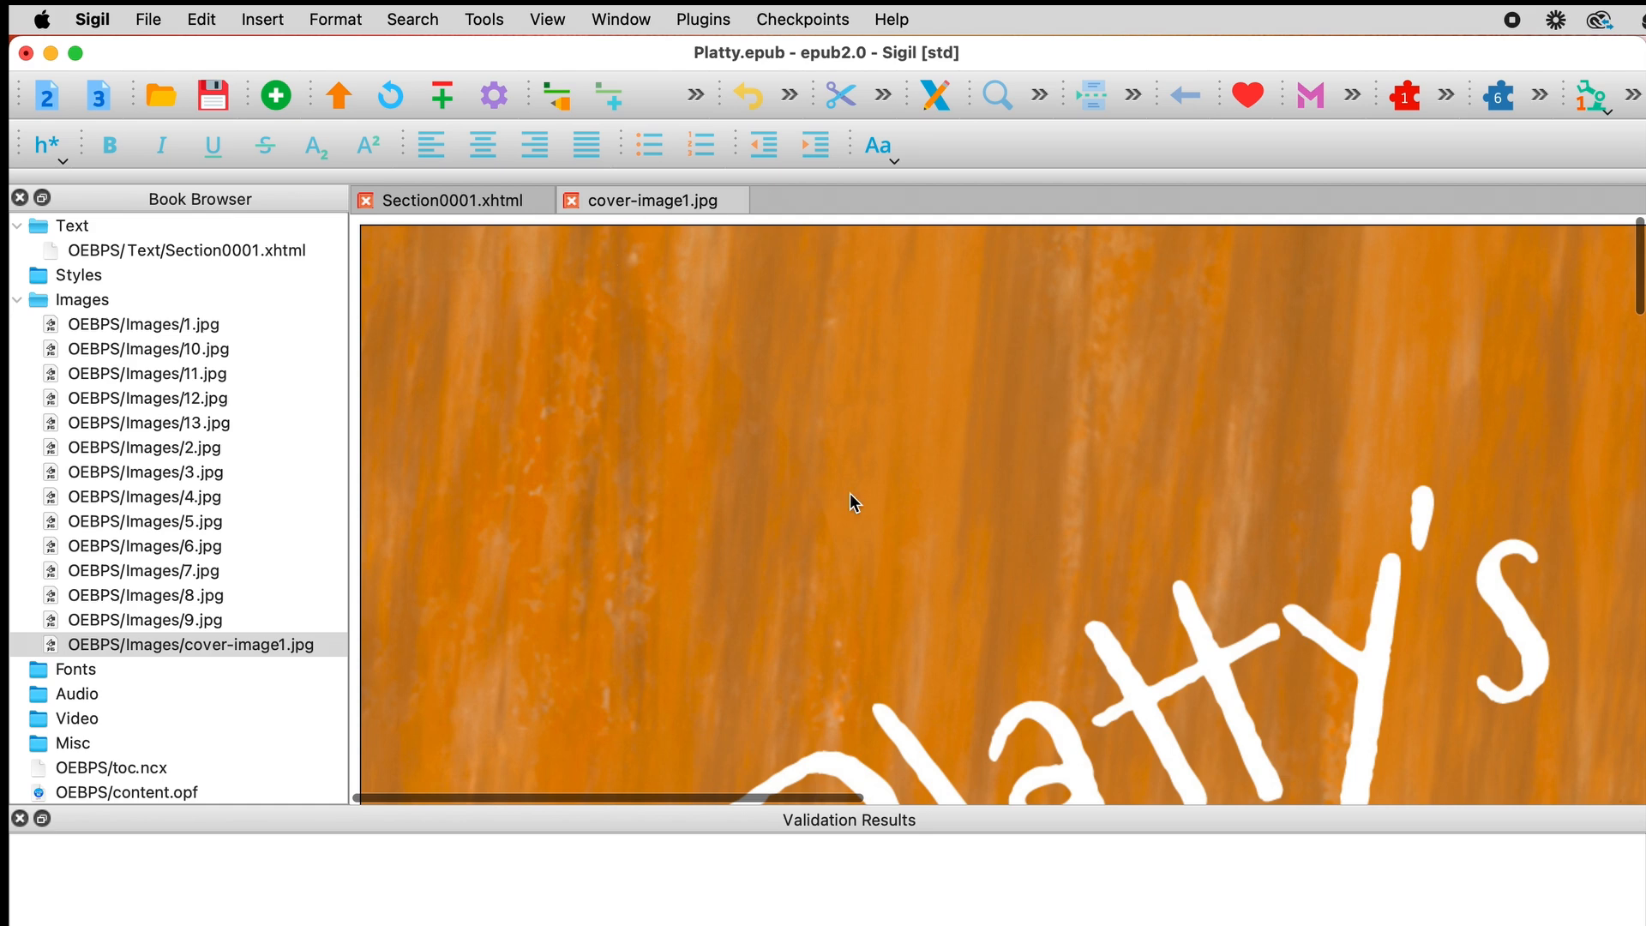
left_click(437, 199)
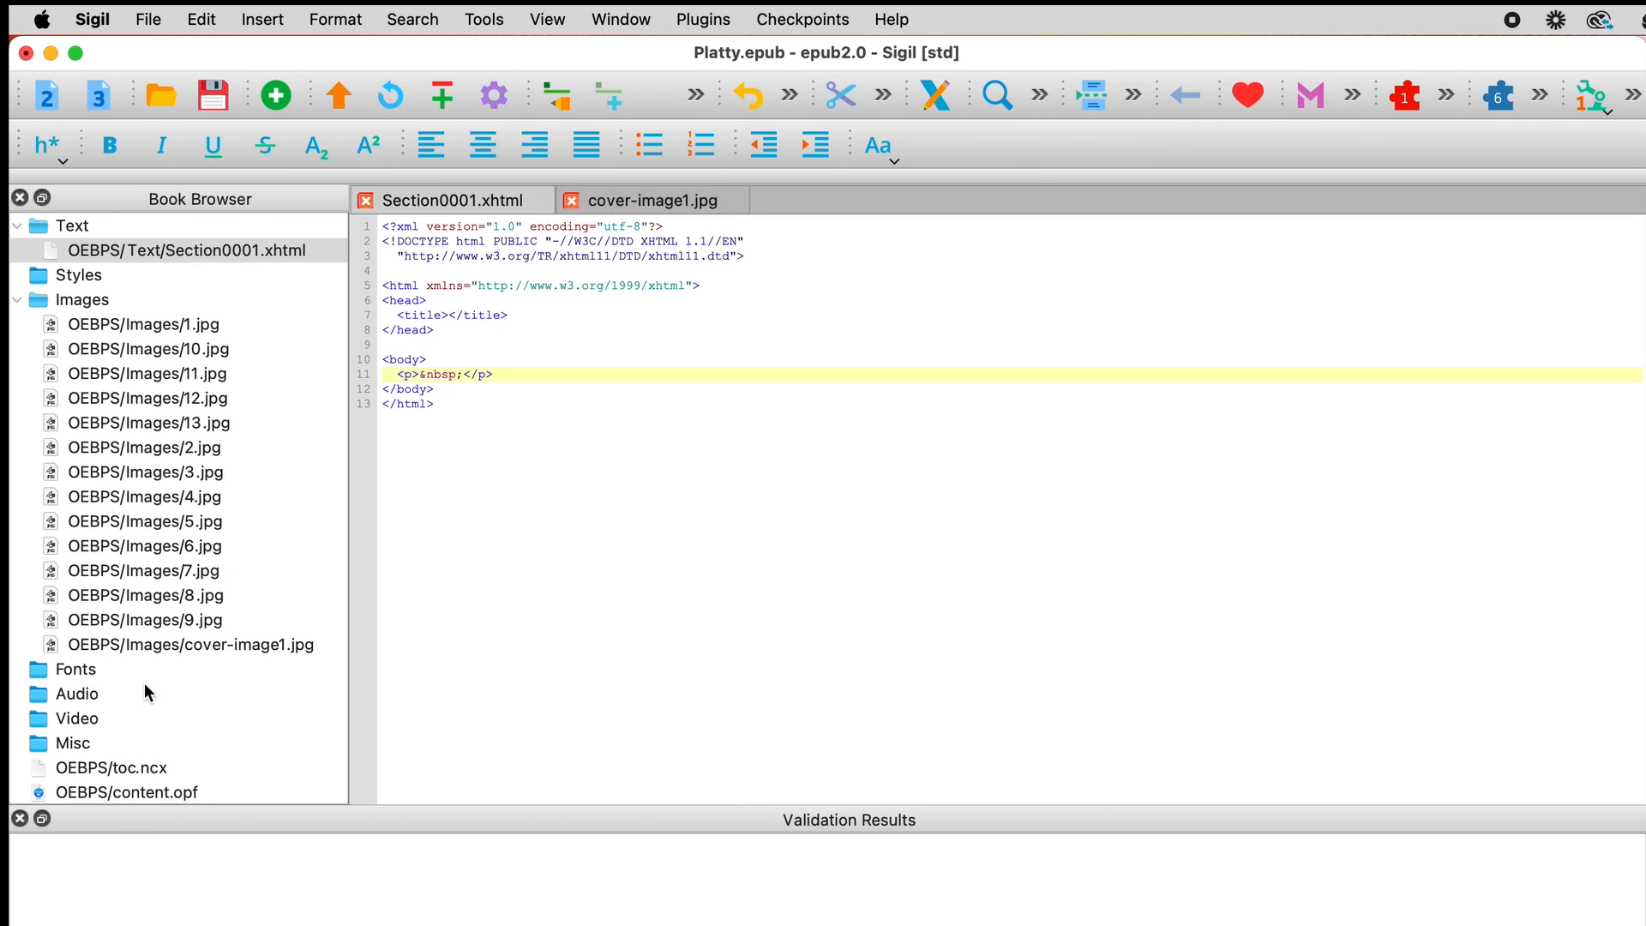
- Mark cover-image1.jpg in the Images folder as the book's cover image and check that the setting is applied
left_click(159, 647)
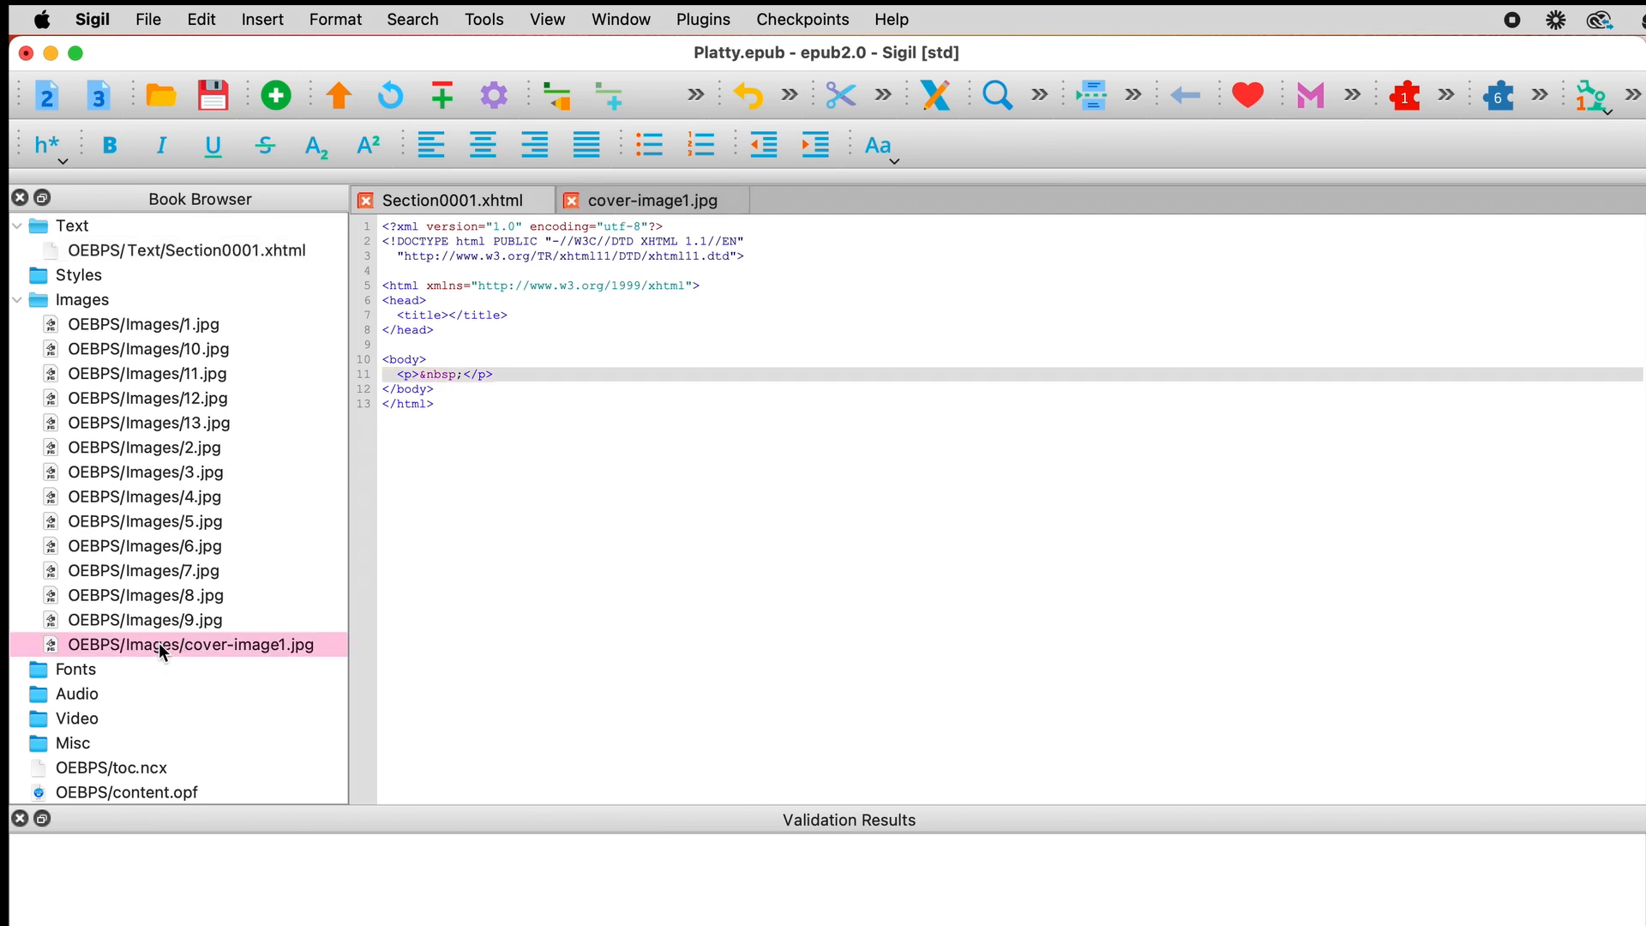
right_click(206, 649)
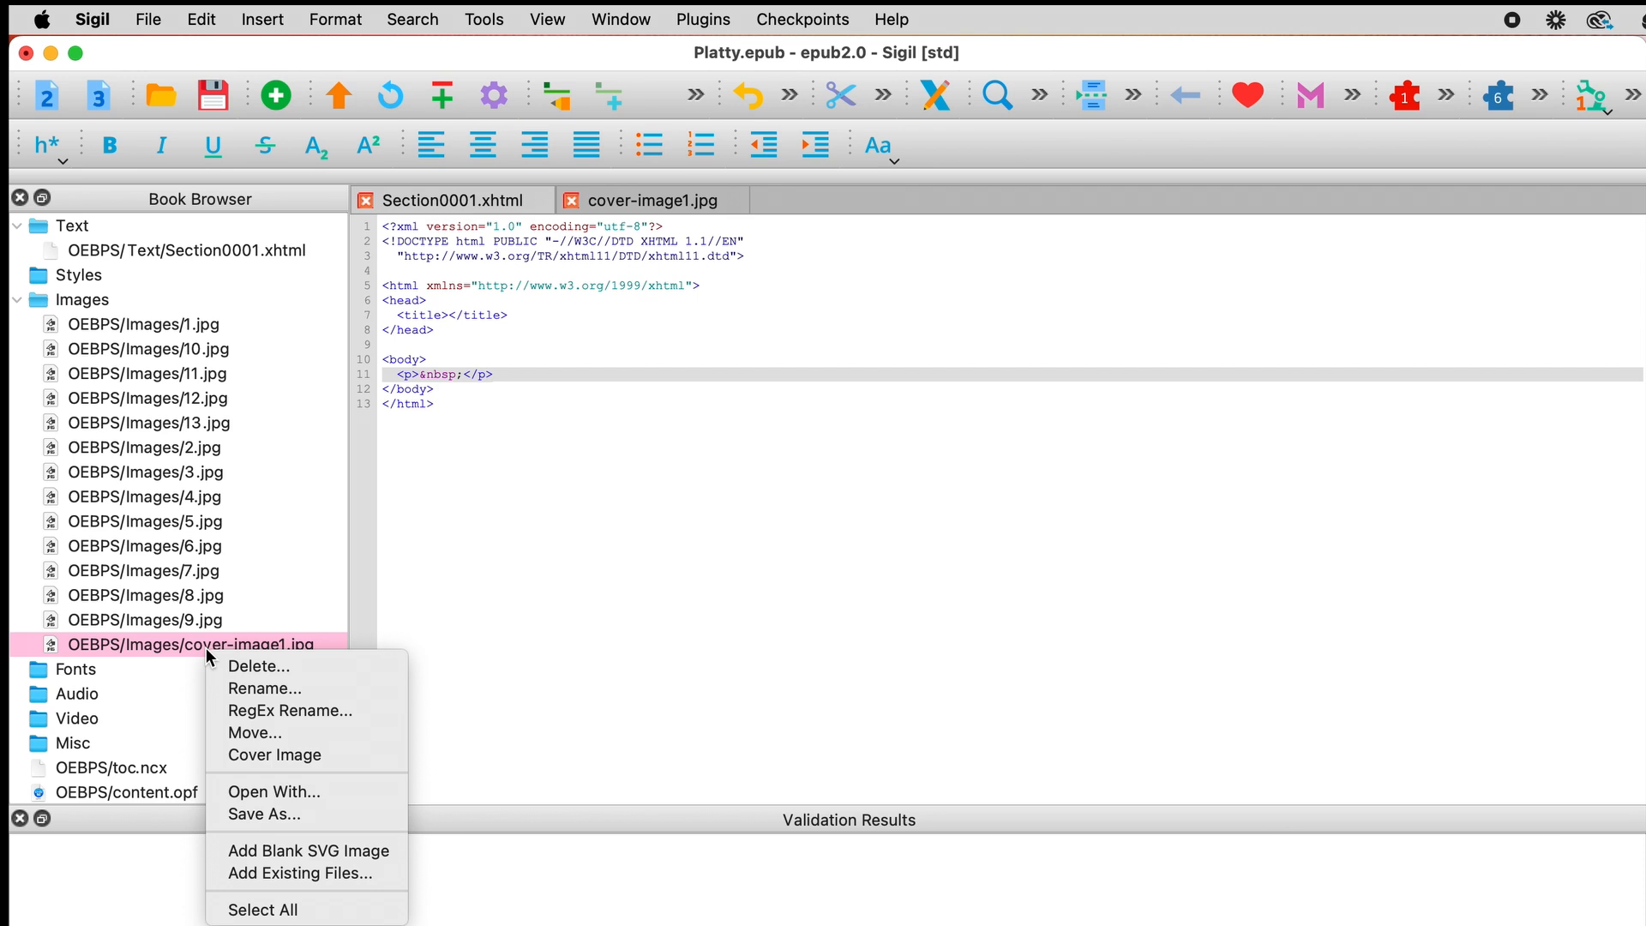
left_click(291, 758)
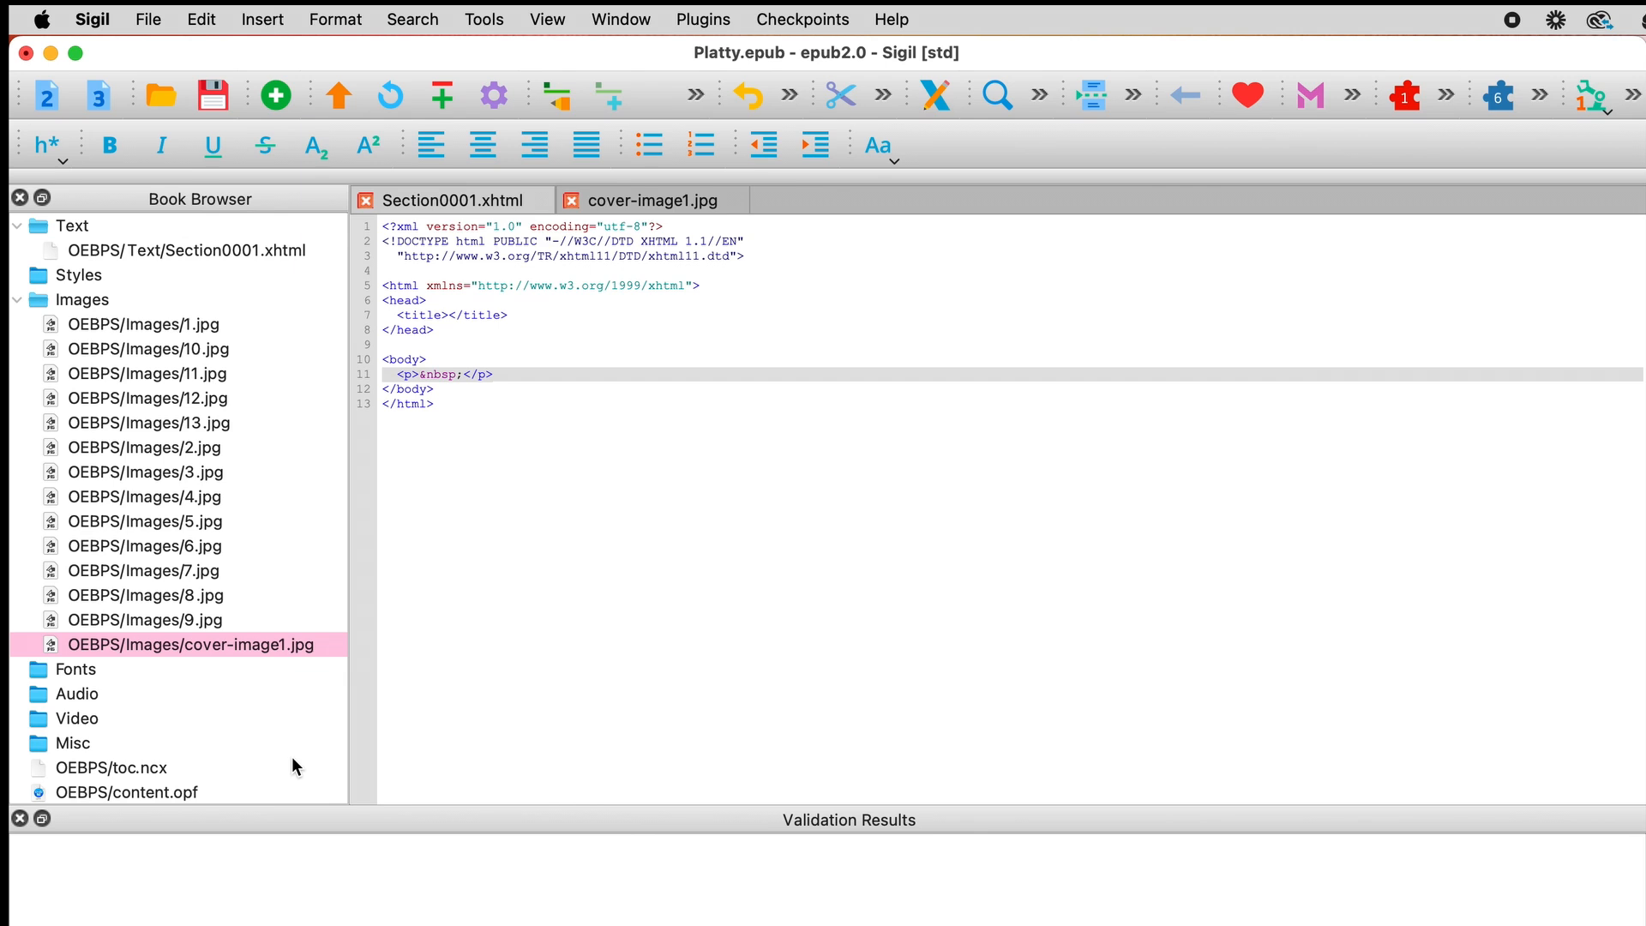
right_click(284, 644)
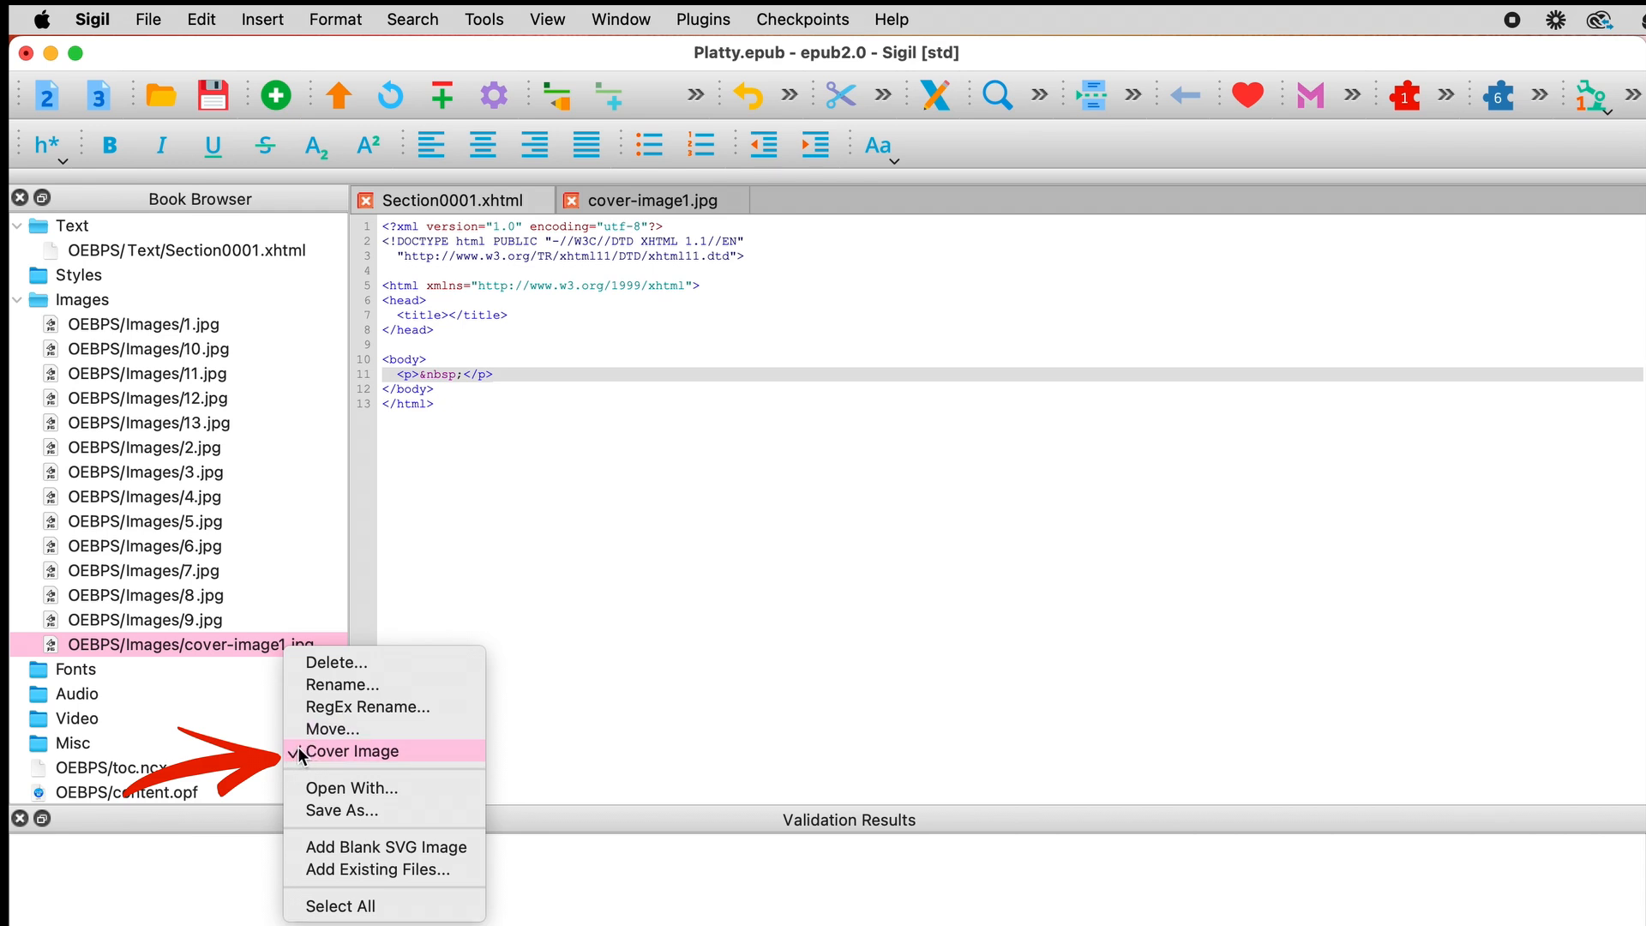
left_click(462, 562)
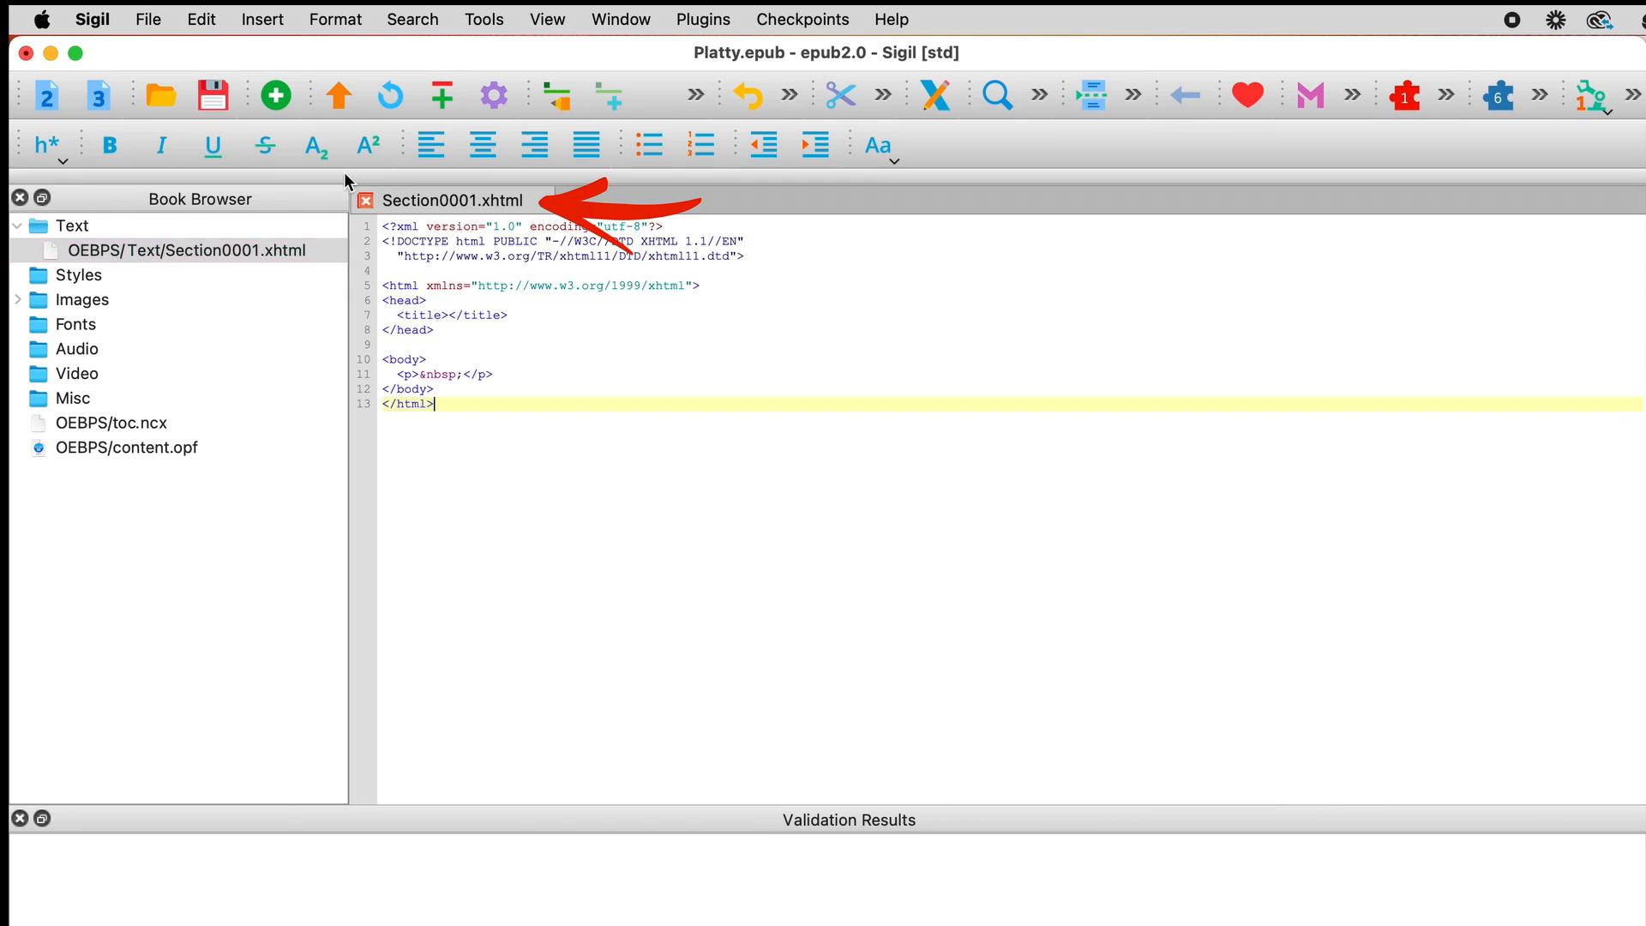
- Open Section0001.xhtml in PageEdit, the external XHTML editor, and check that it is the page selected for editing
left_click(535, 397)
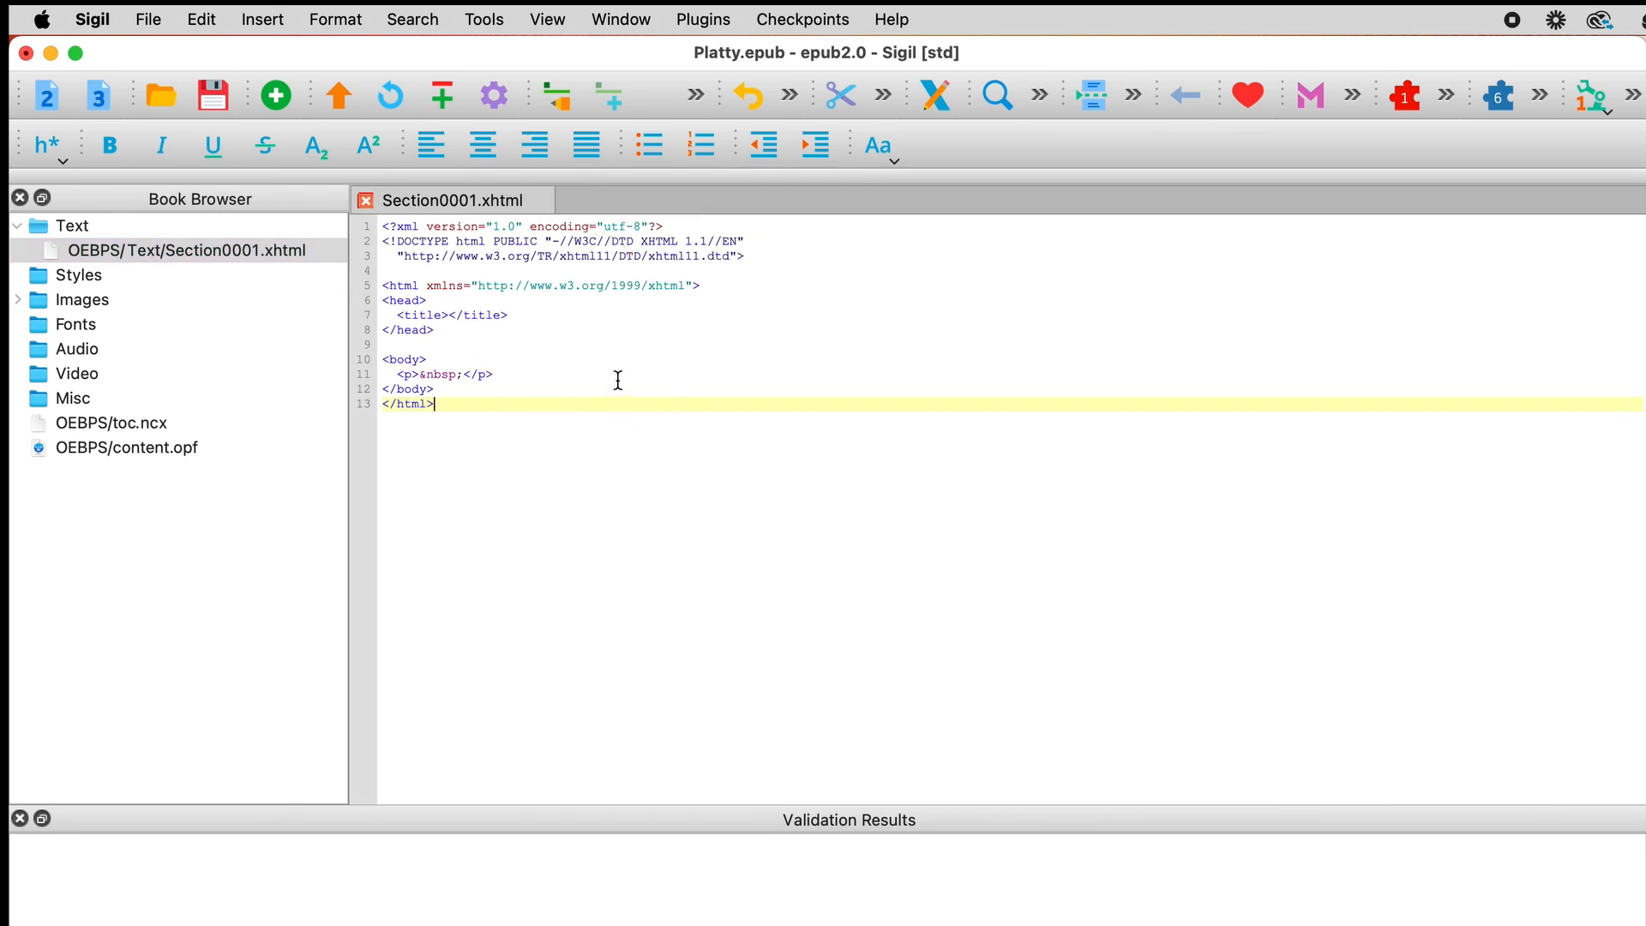
left_click(934, 98)
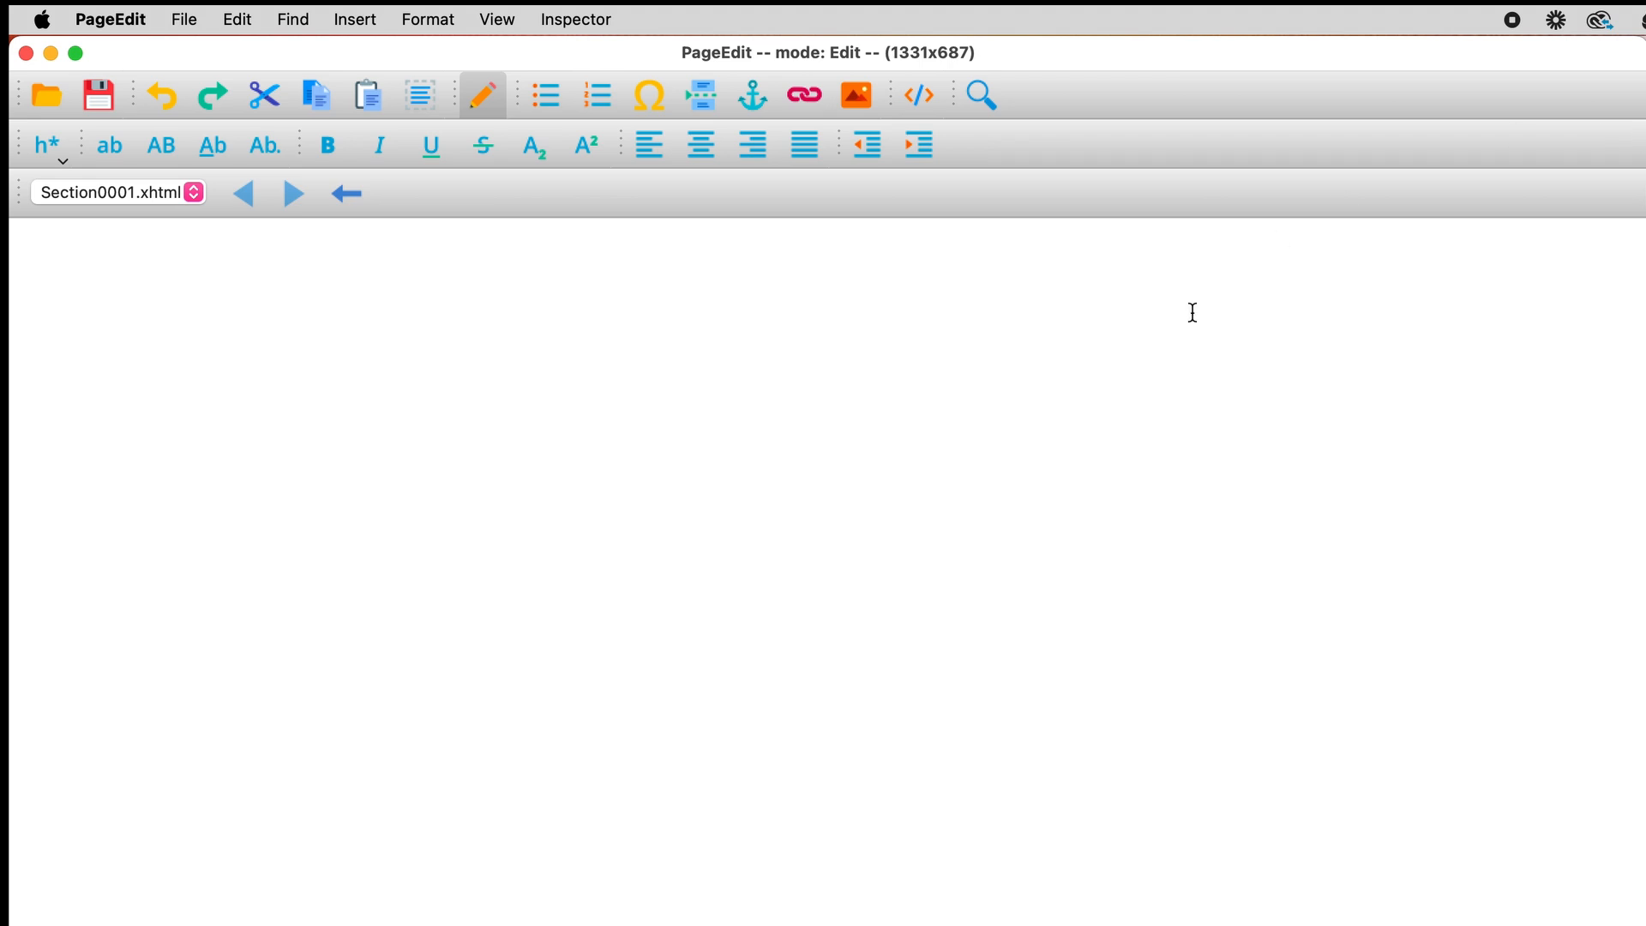
left_click(192, 192)
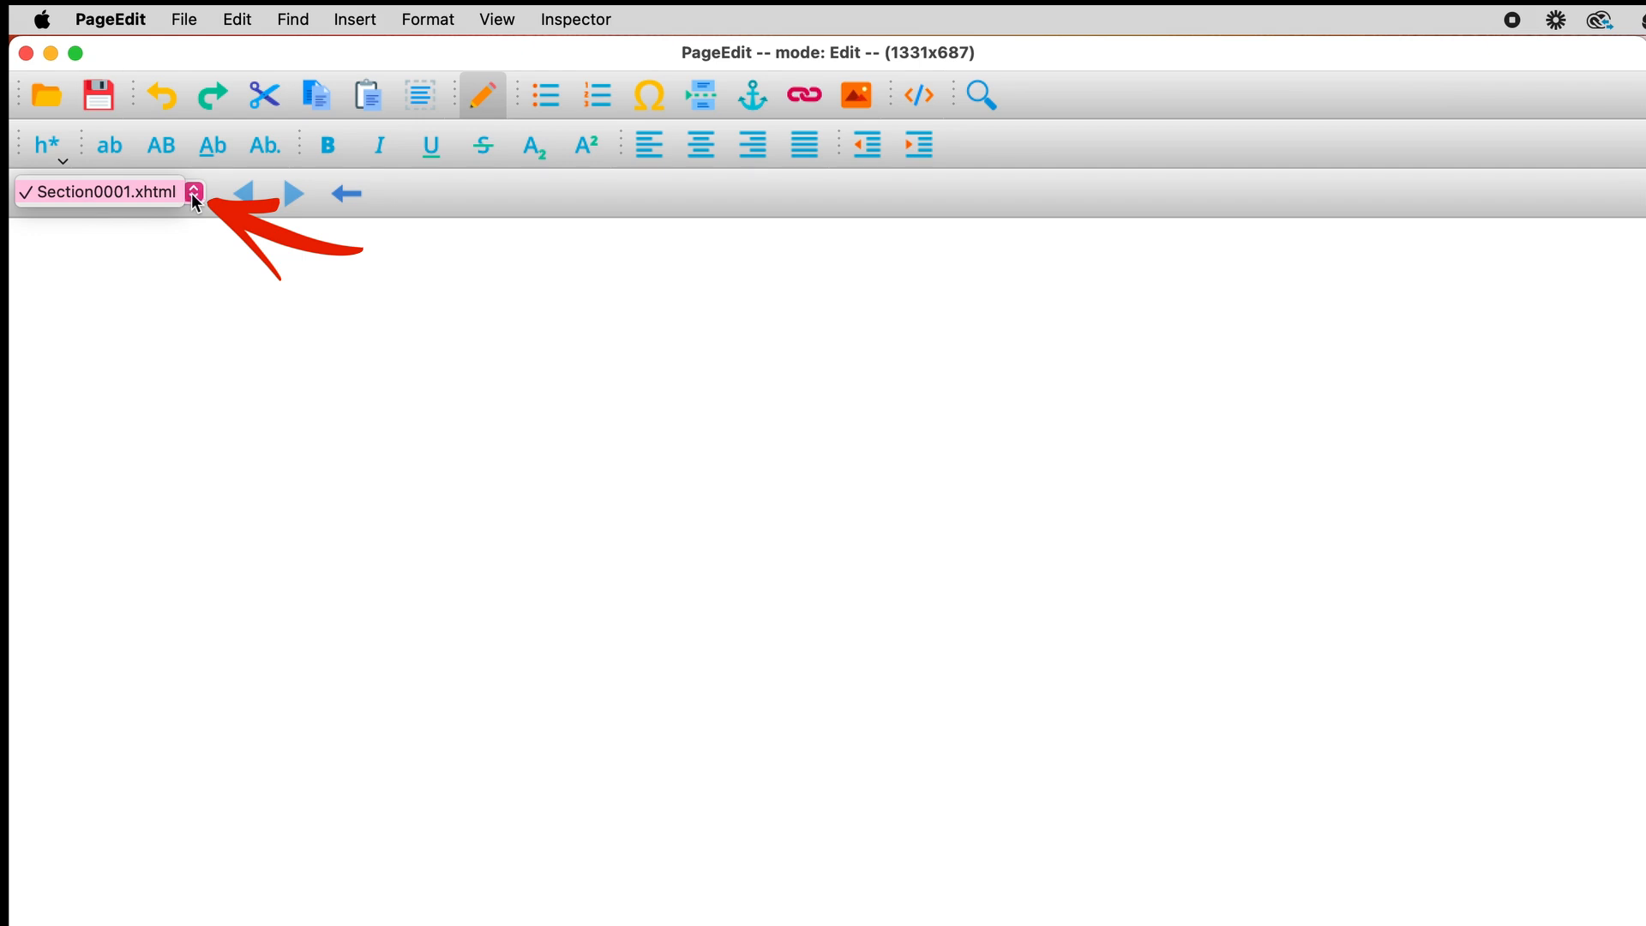
left_click(192, 192)
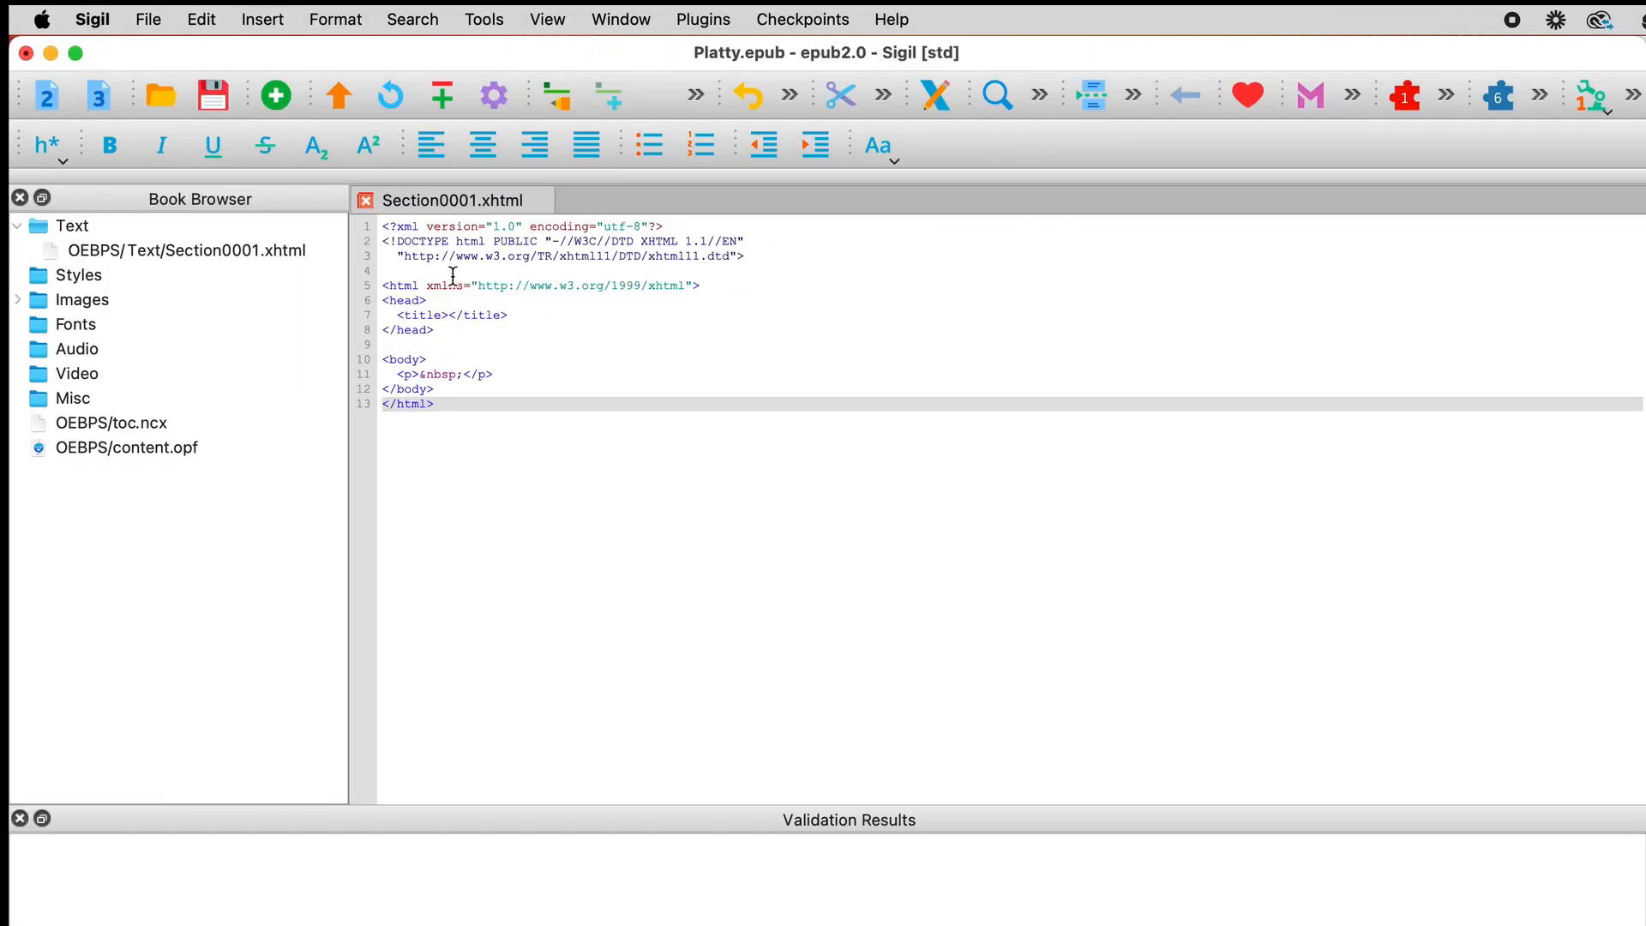
left_click(219, 251)
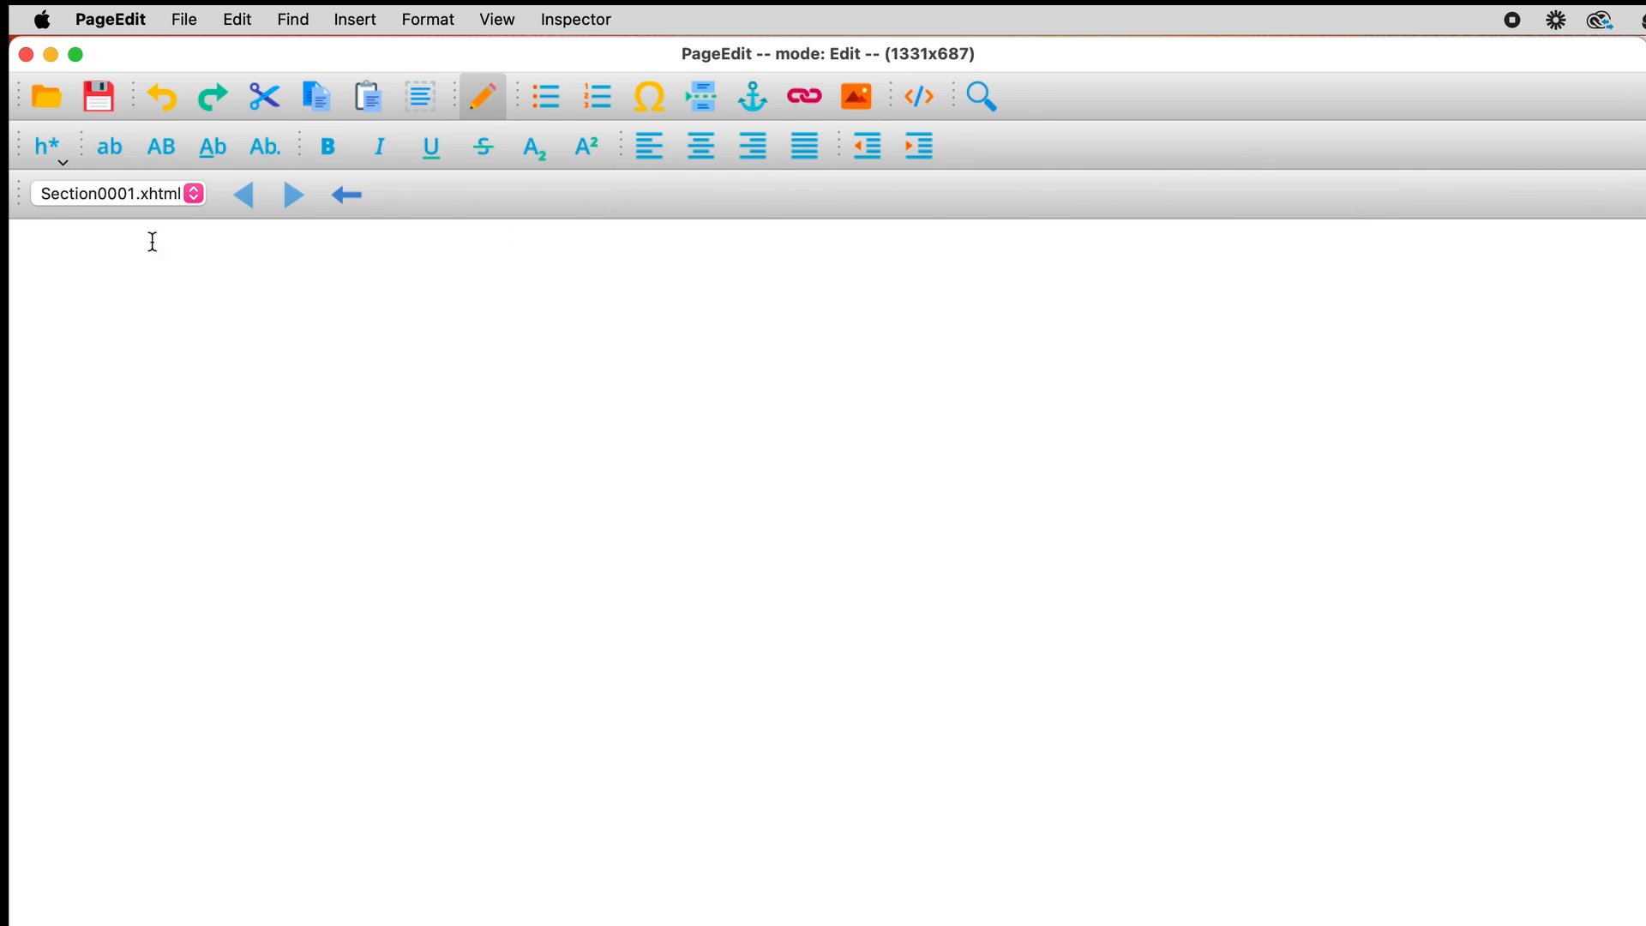
left_click(195, 196)
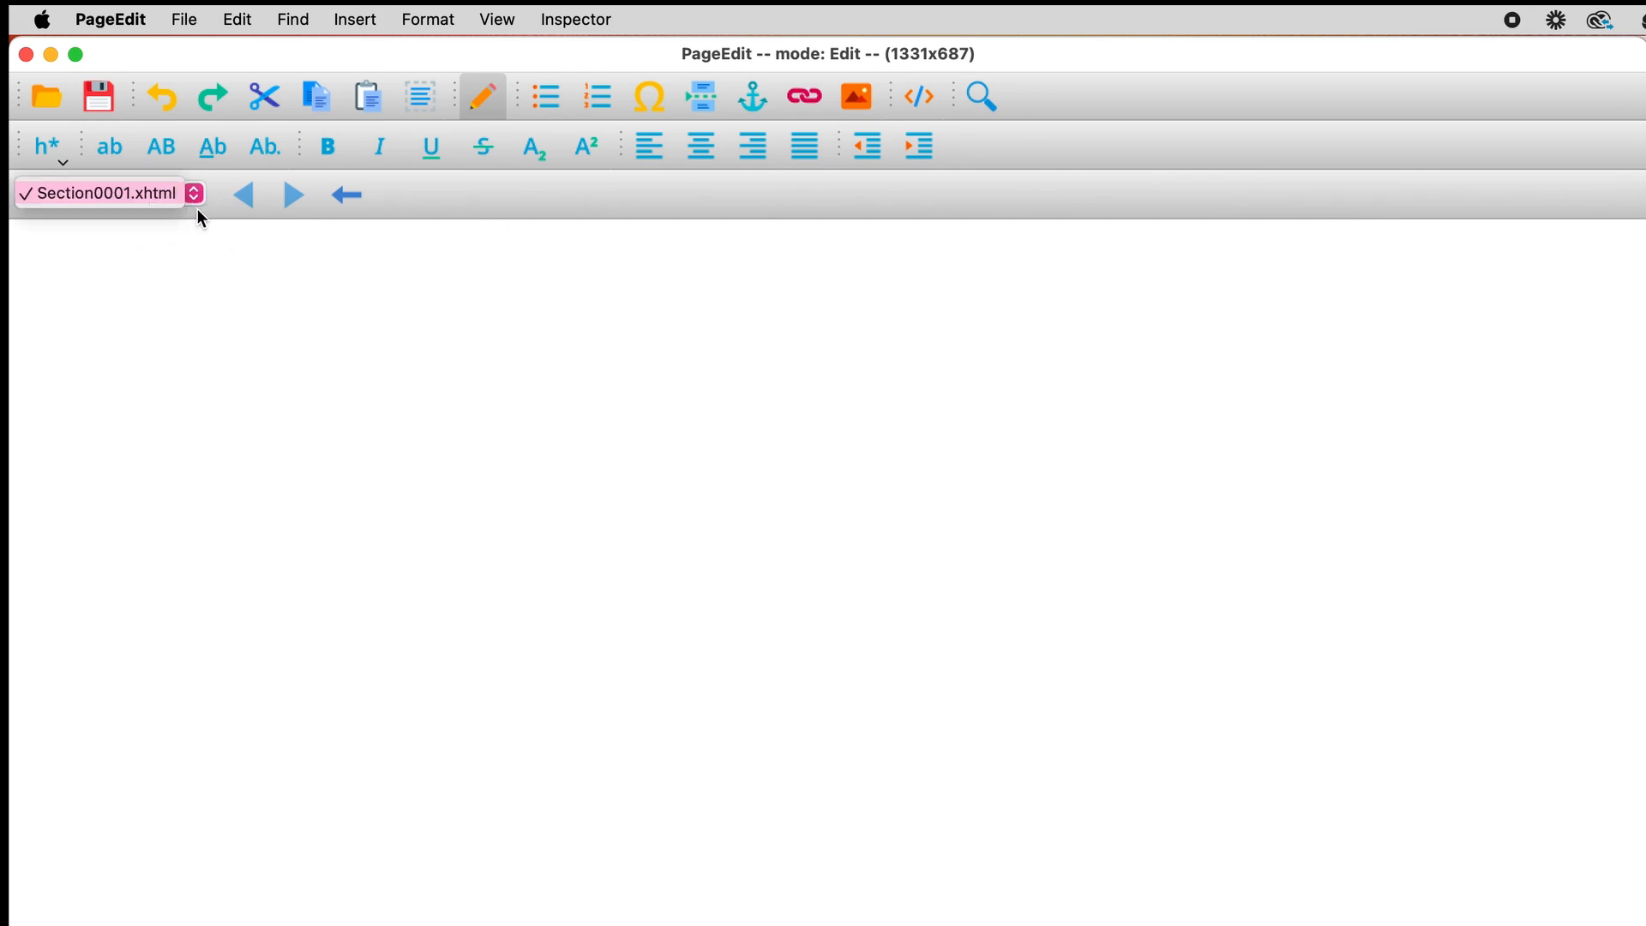
left_click(240, 333)
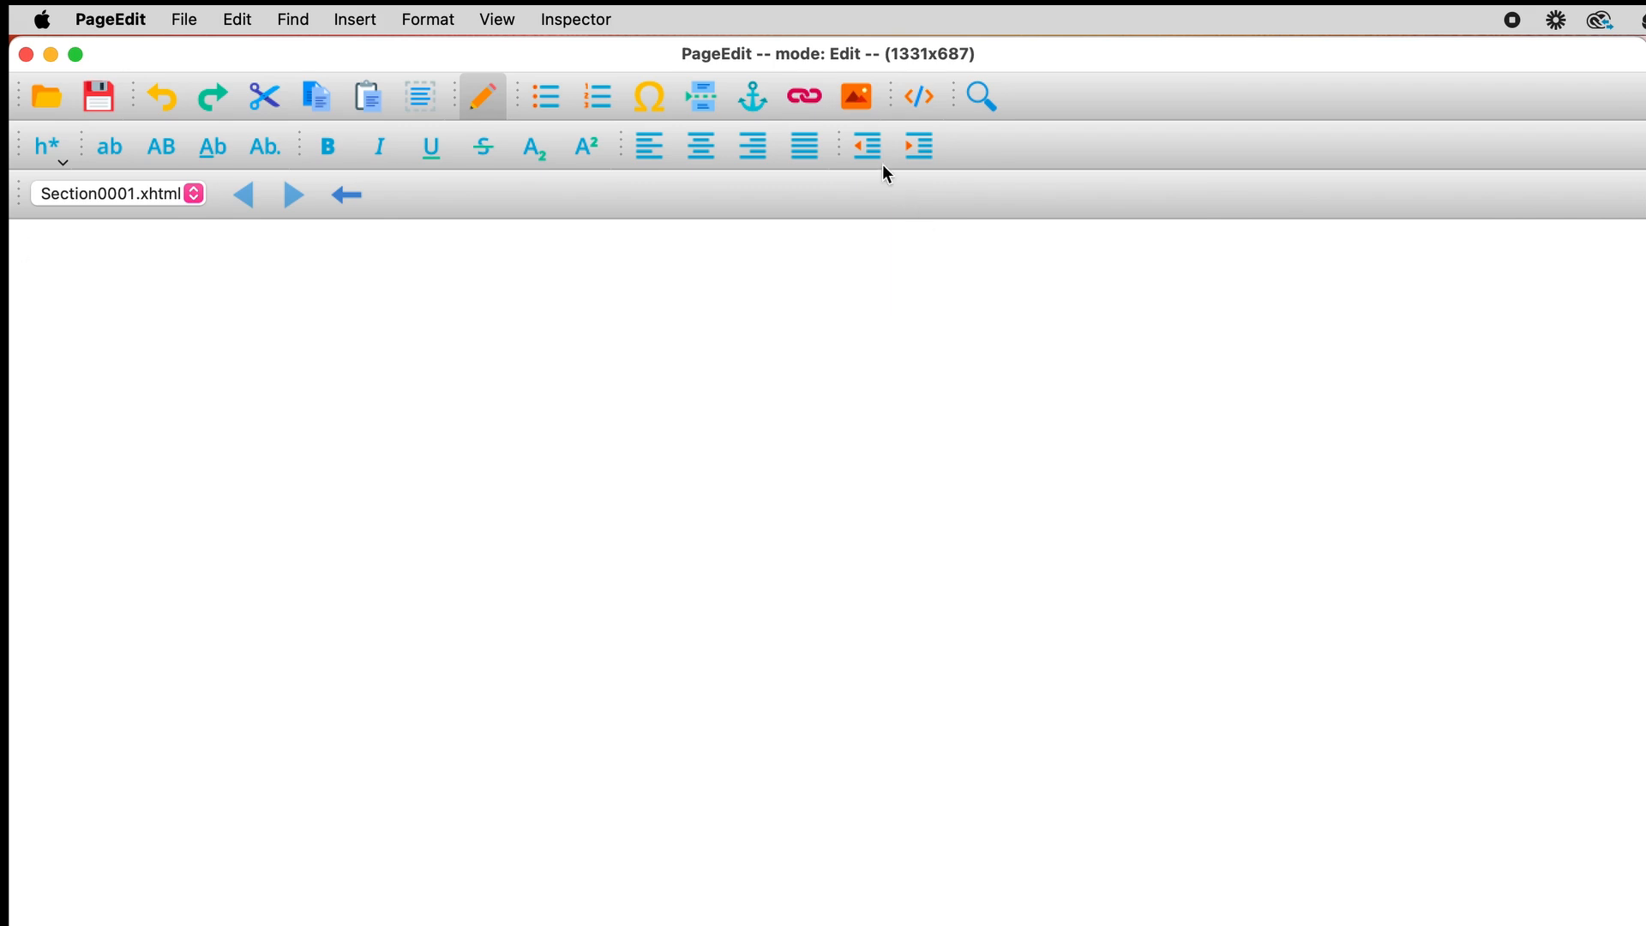
- Insert the book's 1.jpg image into Section0001.xhtml and save the page
left_click(856, 96)
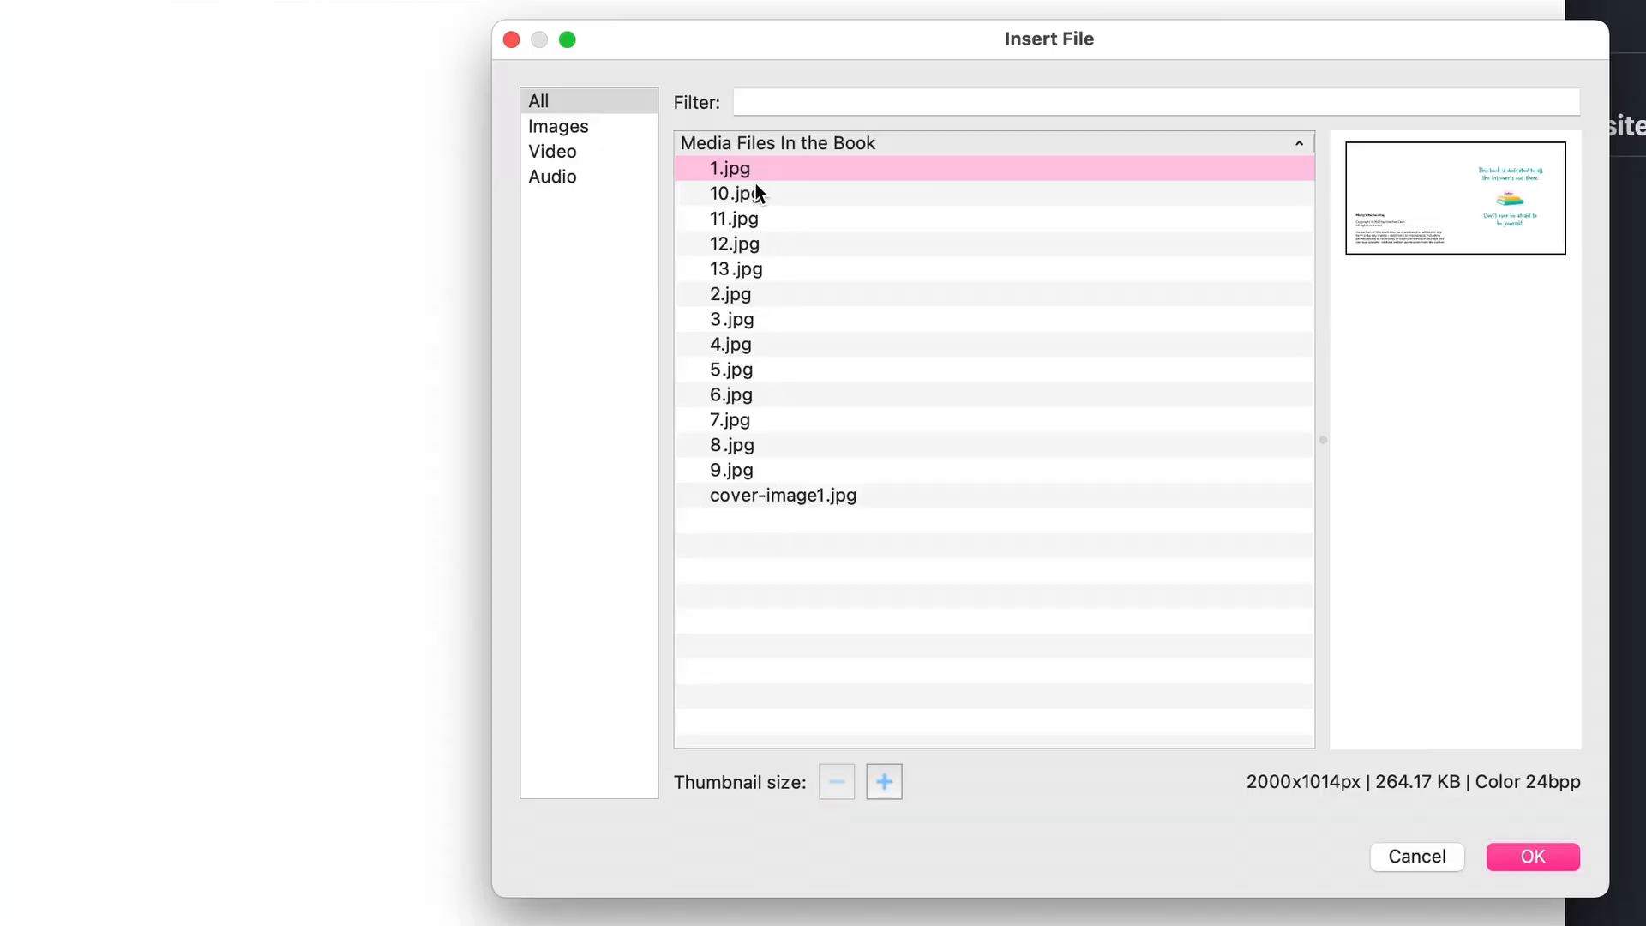
left_click(763, 172)
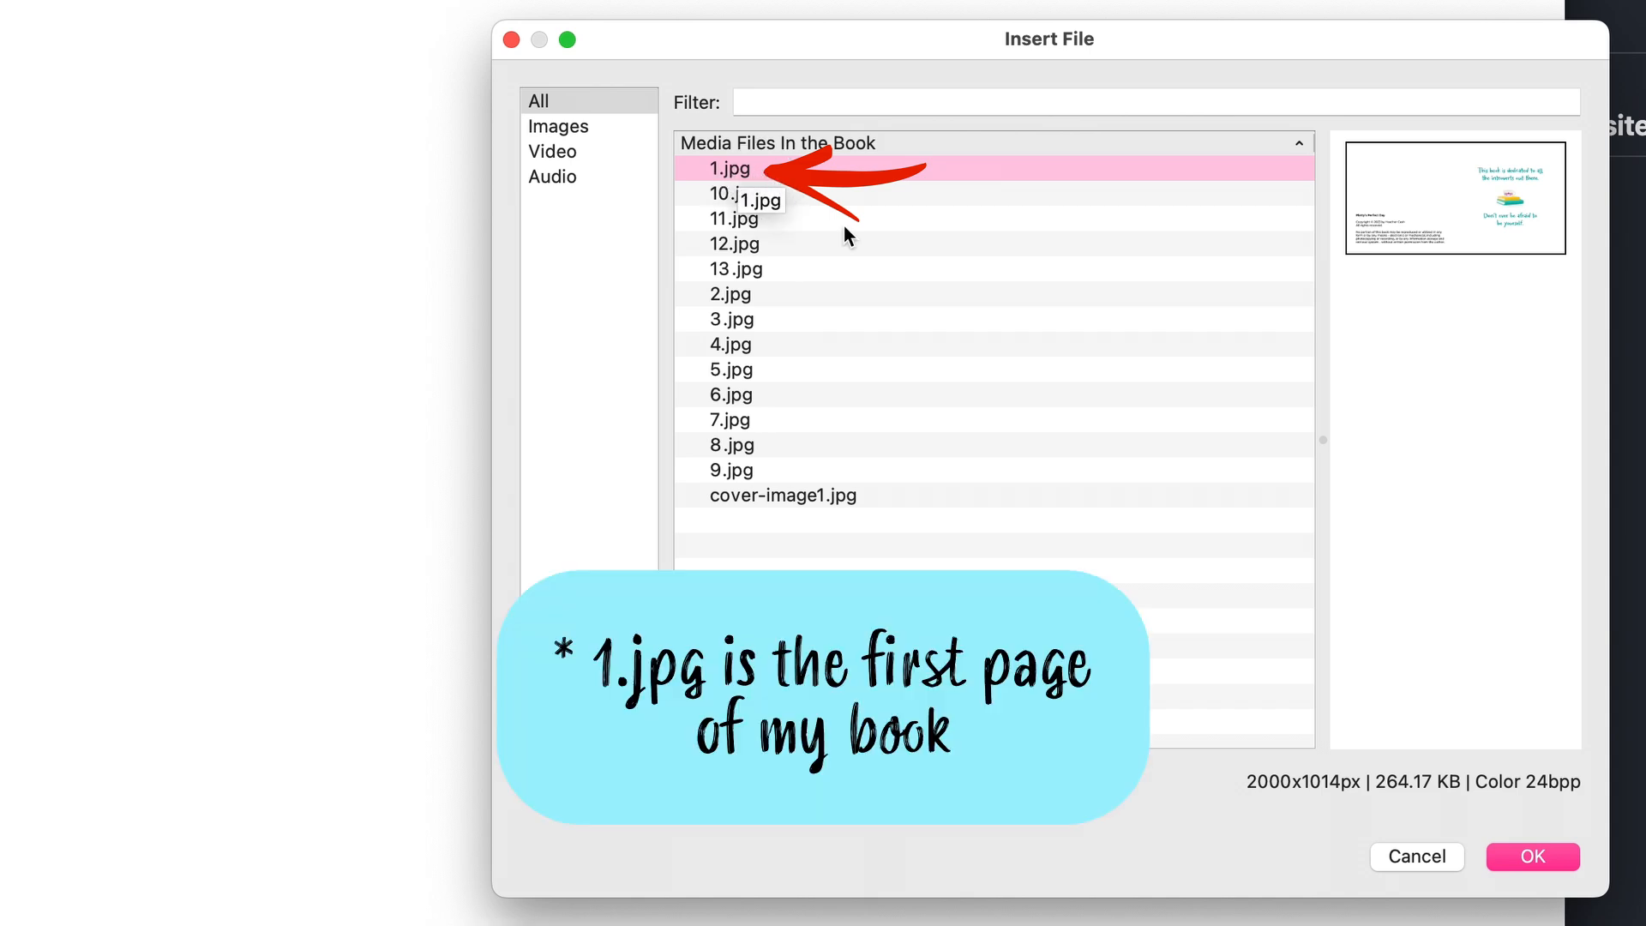
left_click(943, 174)
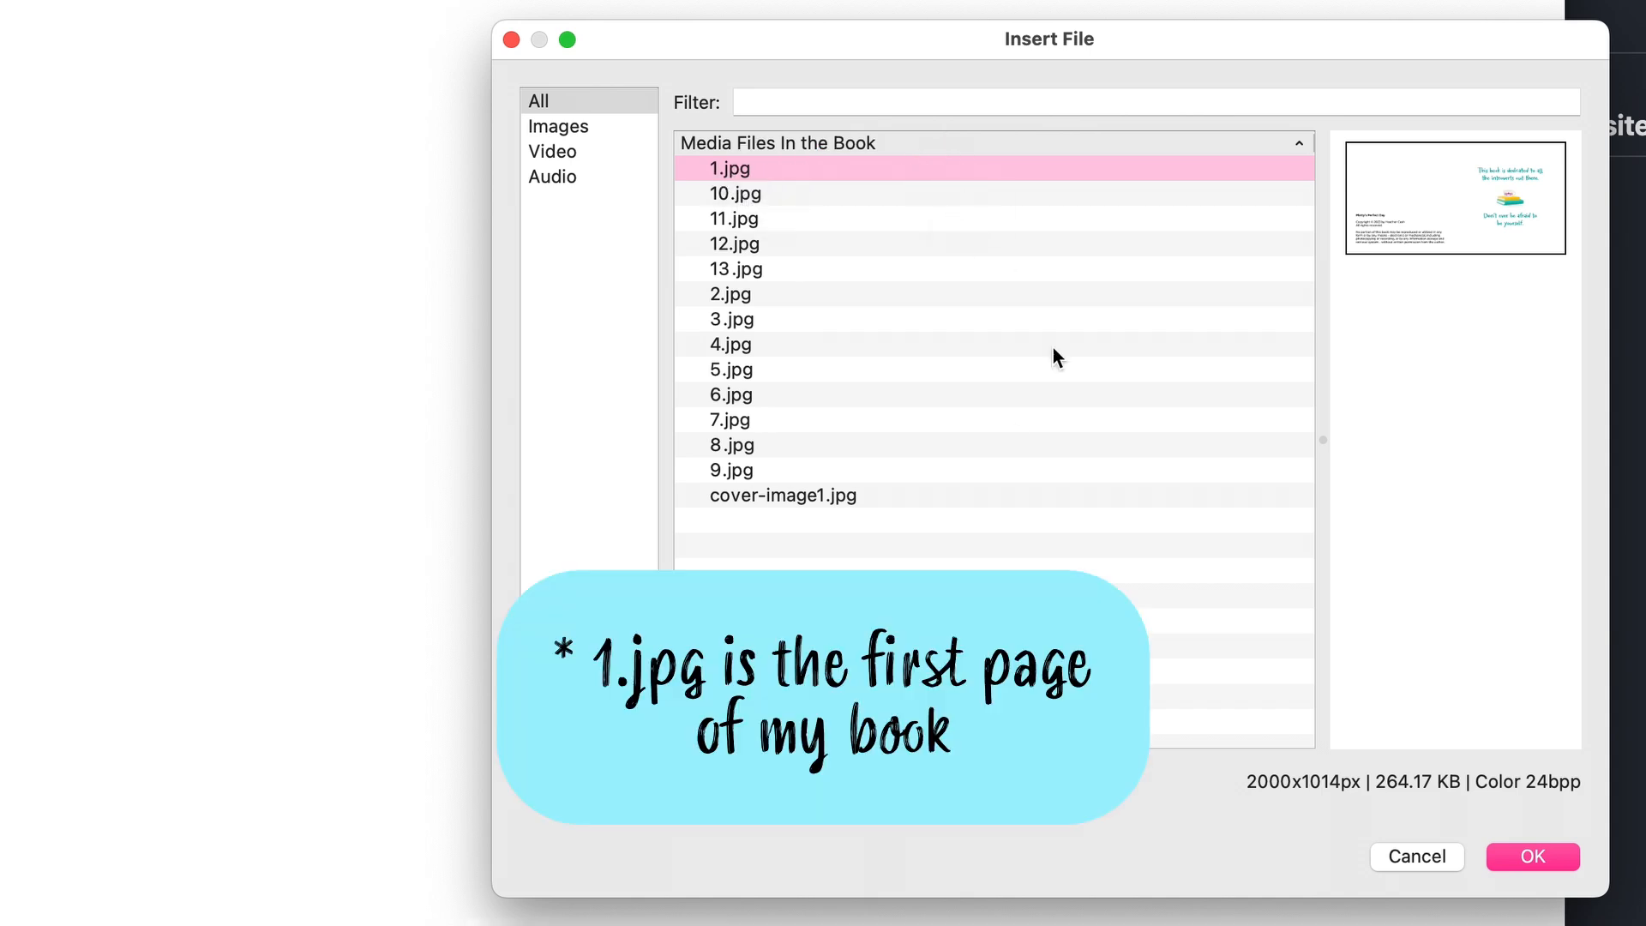
left_click(1536, 861)
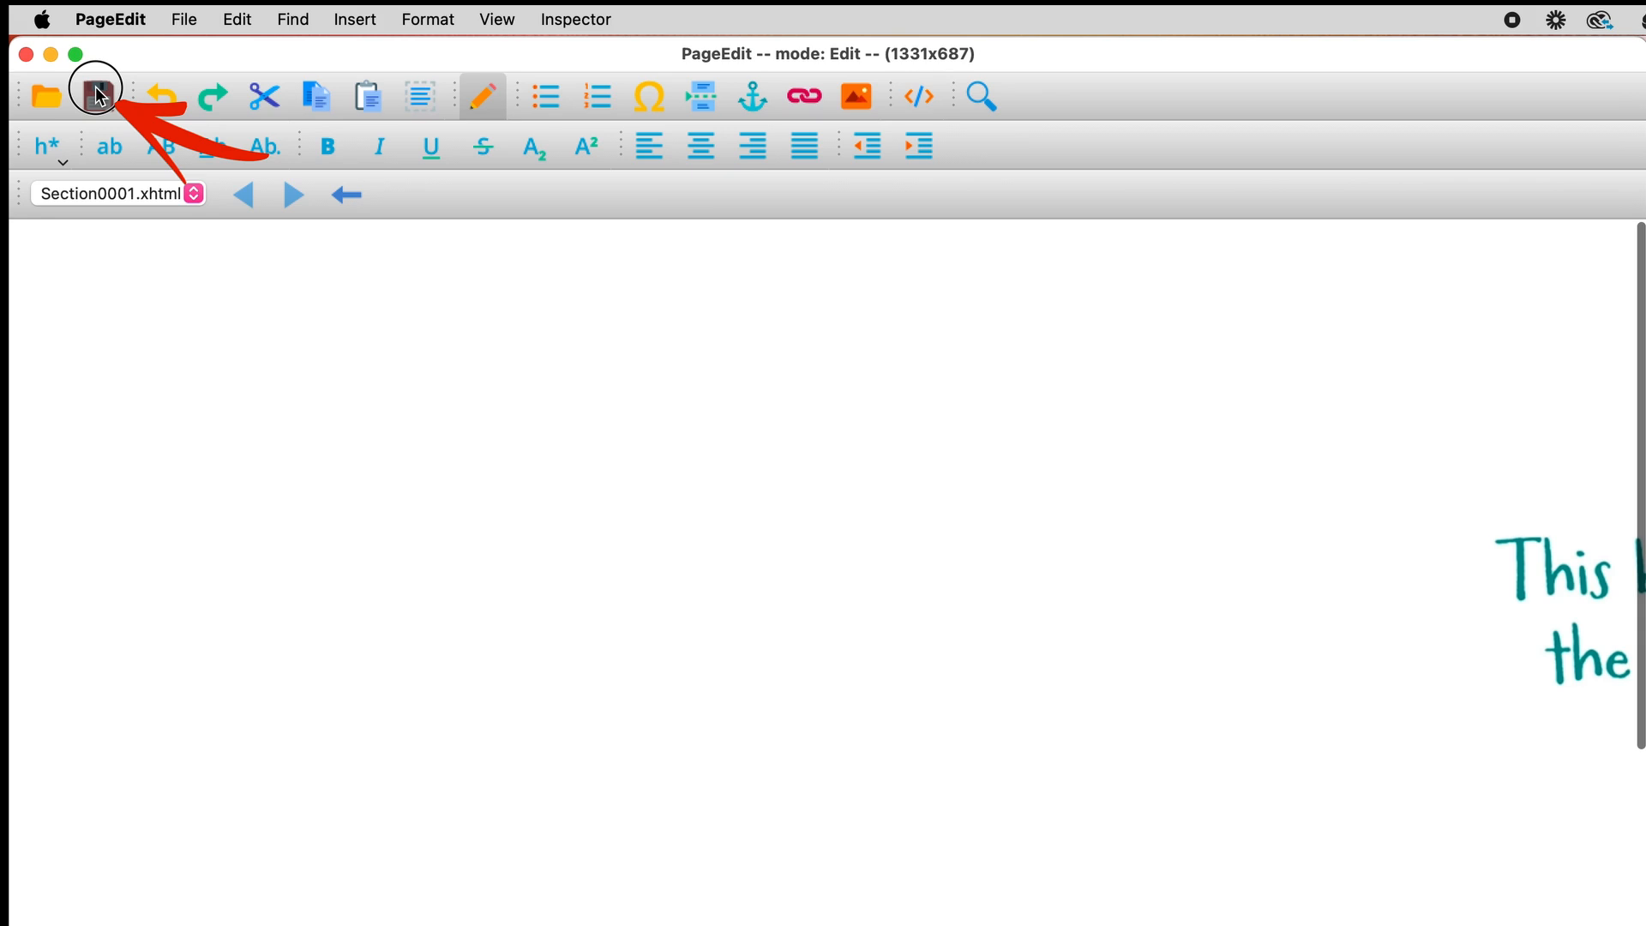
left_click(97, 96)
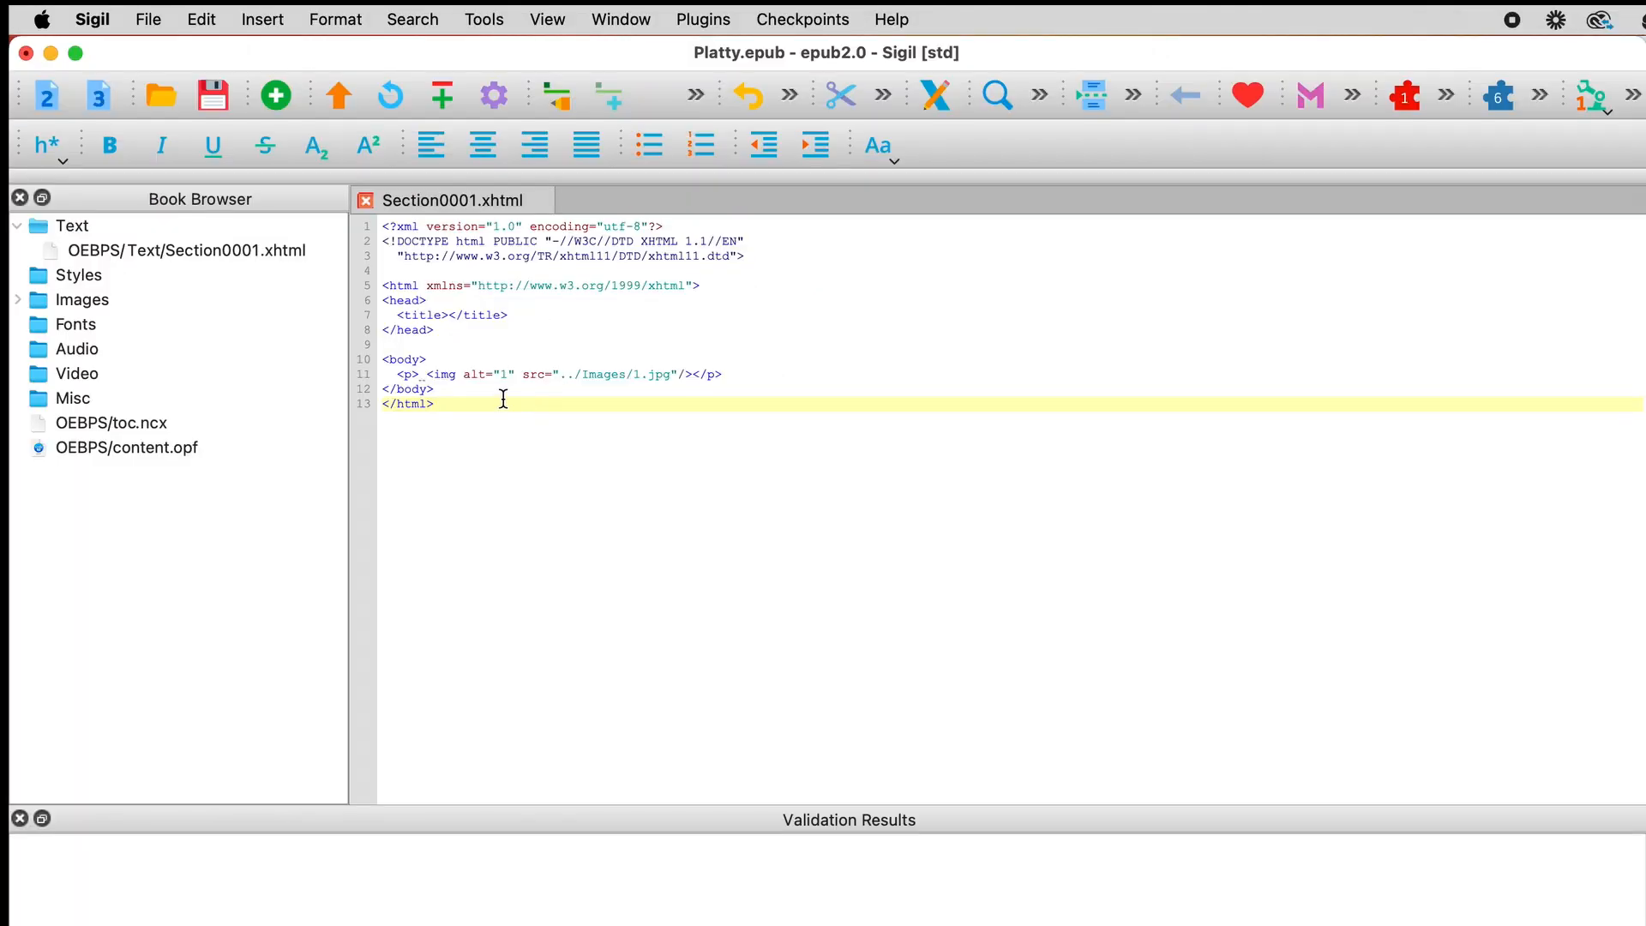
- Back in Sigil, examine the img tag in the body of Section0001.xhtml and its source path to 1.jpg
left_click(426, 375)
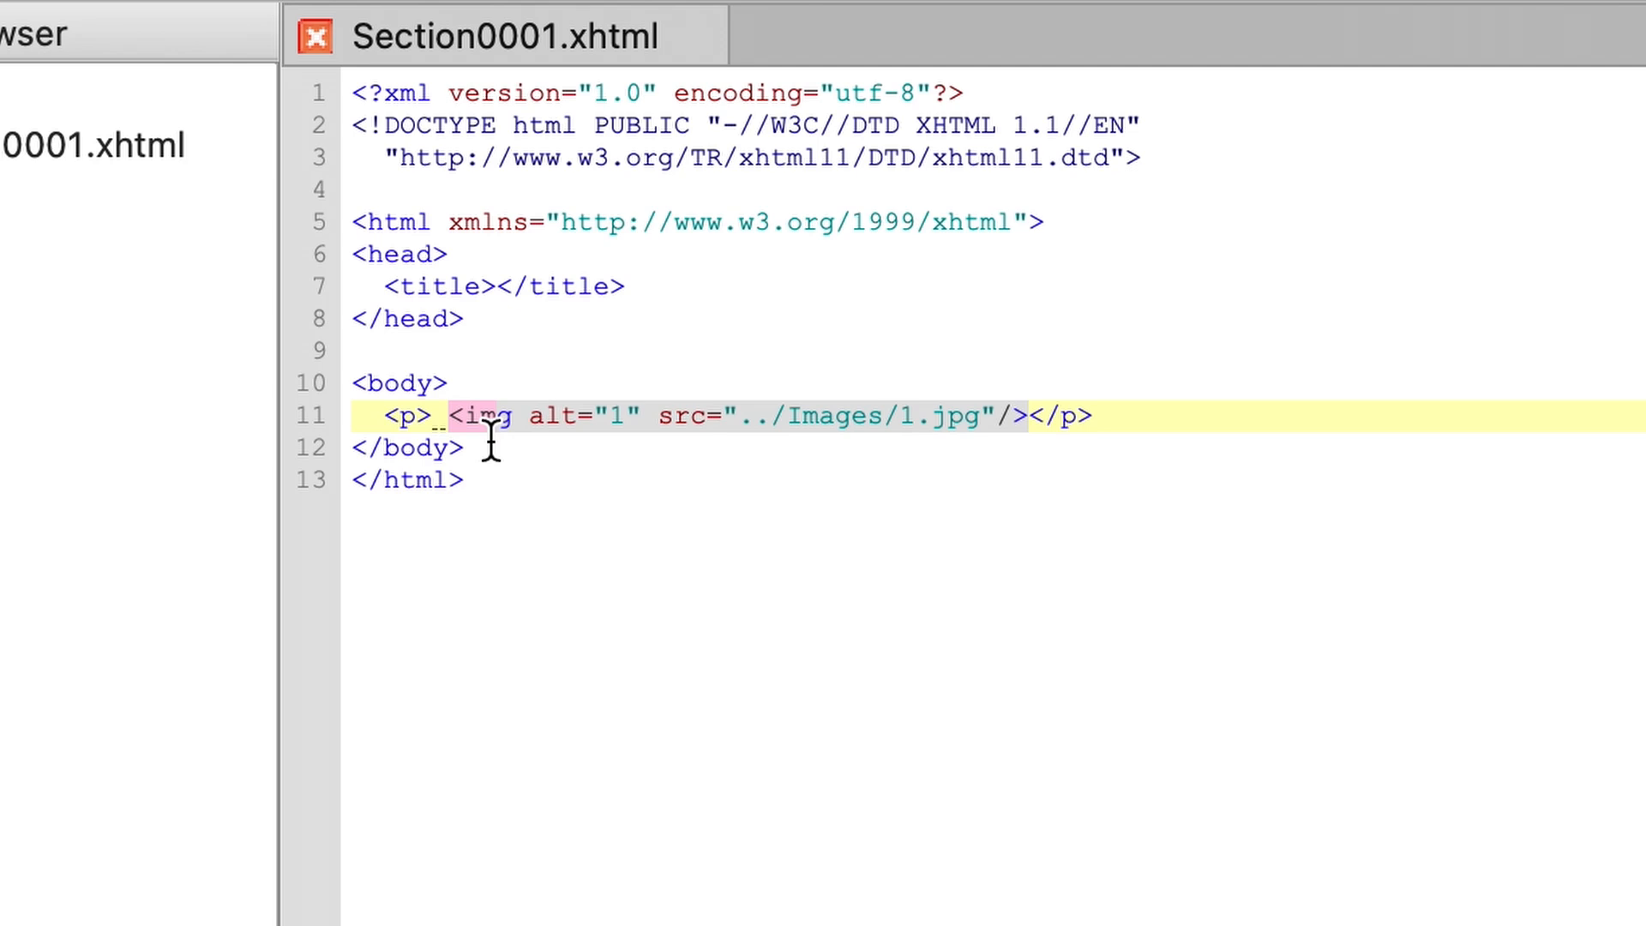
left_click(415, 371)
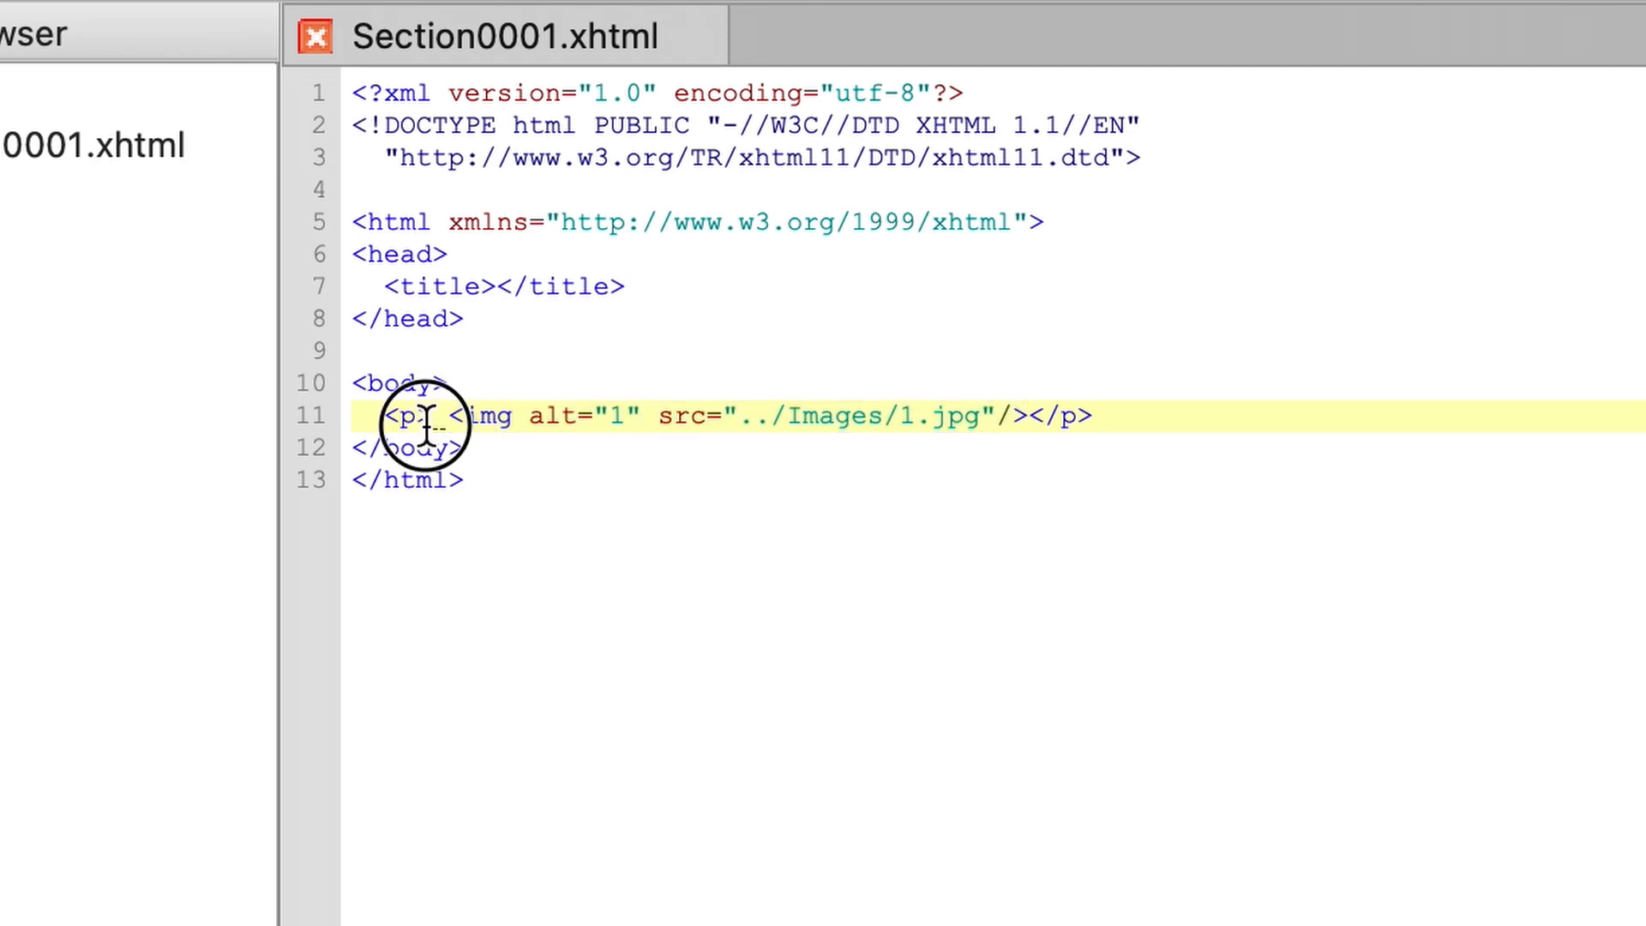
double_click(454, 378)
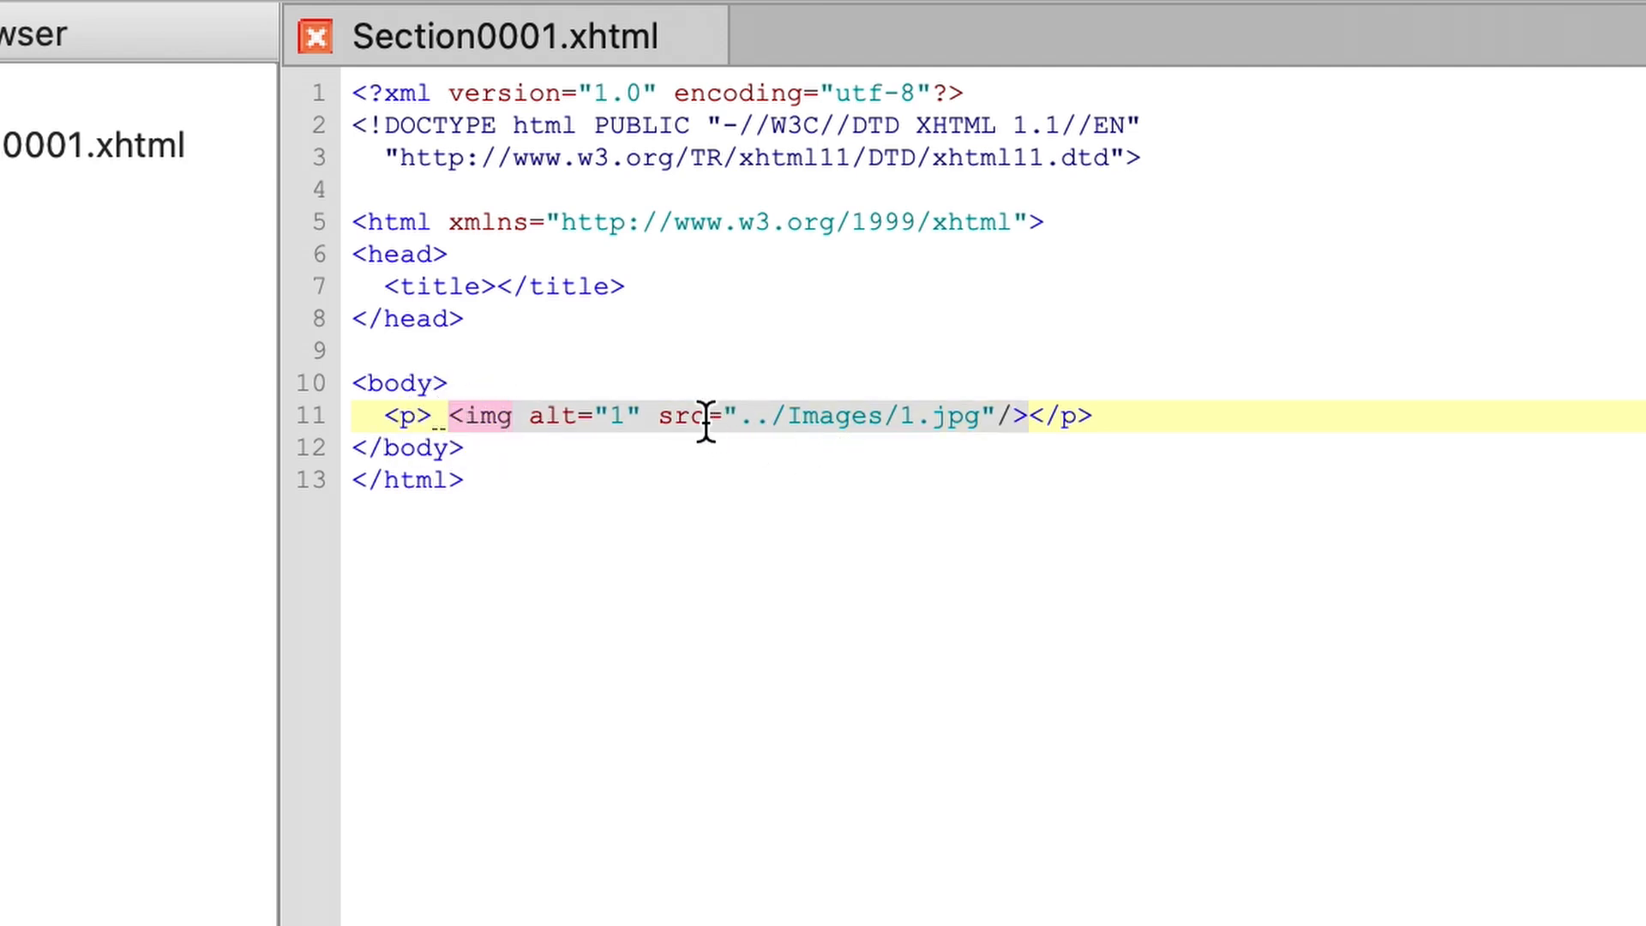
left_click(739, 418)
left_click_drag(739, 419, 959, 419)
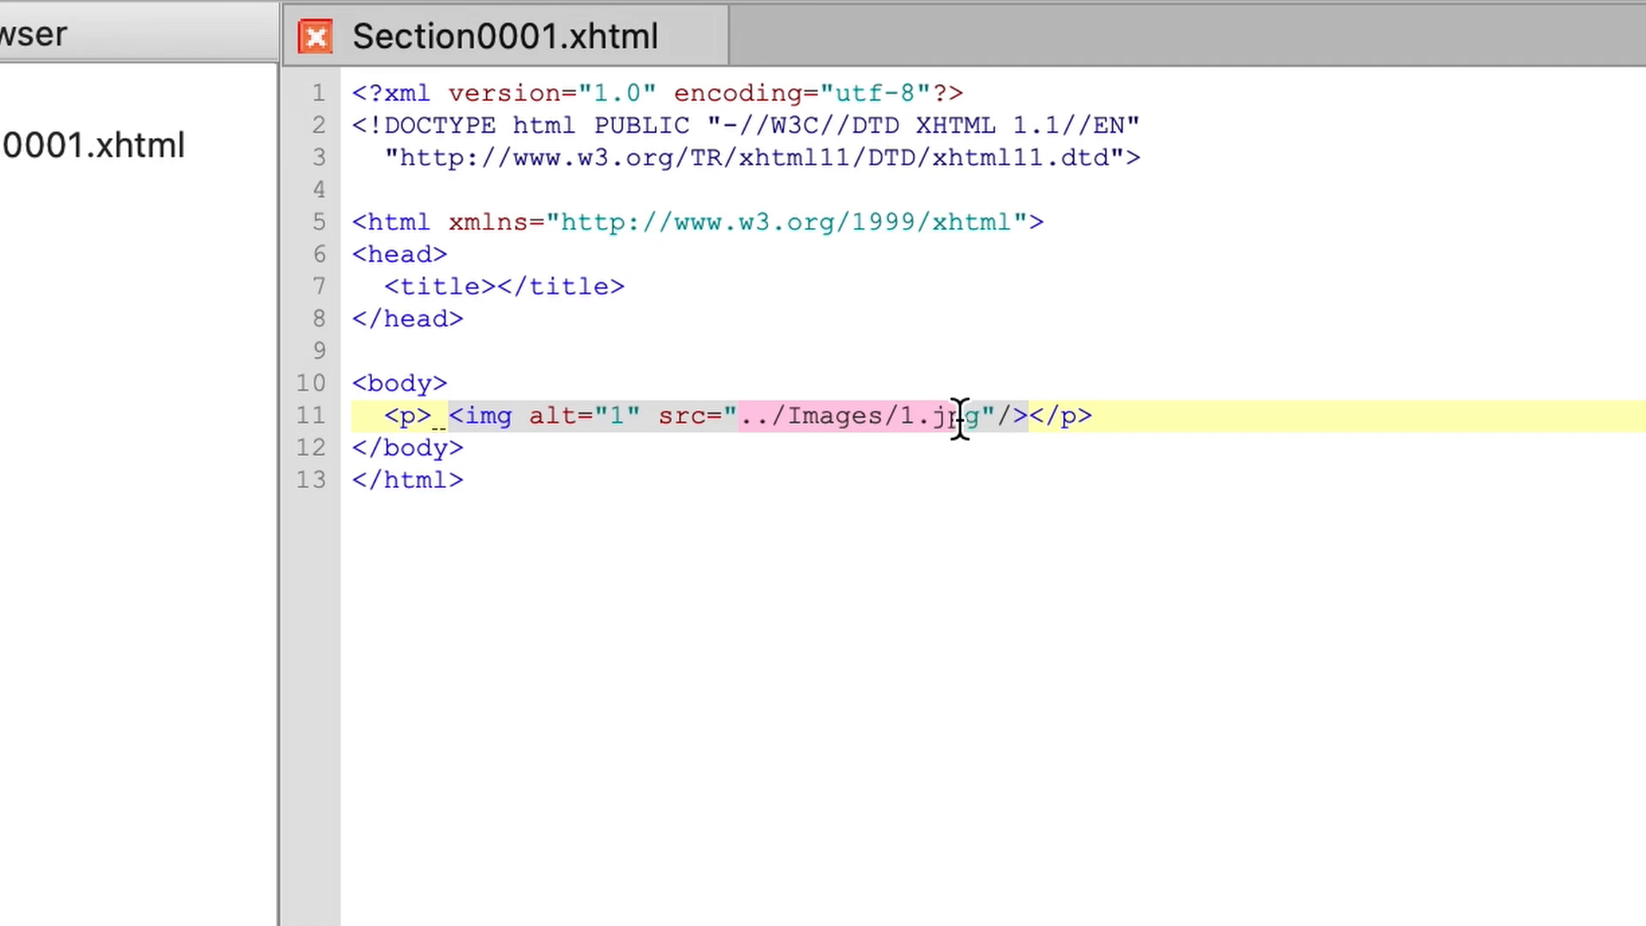
left_click(801, 417)
left_click(919, 419)
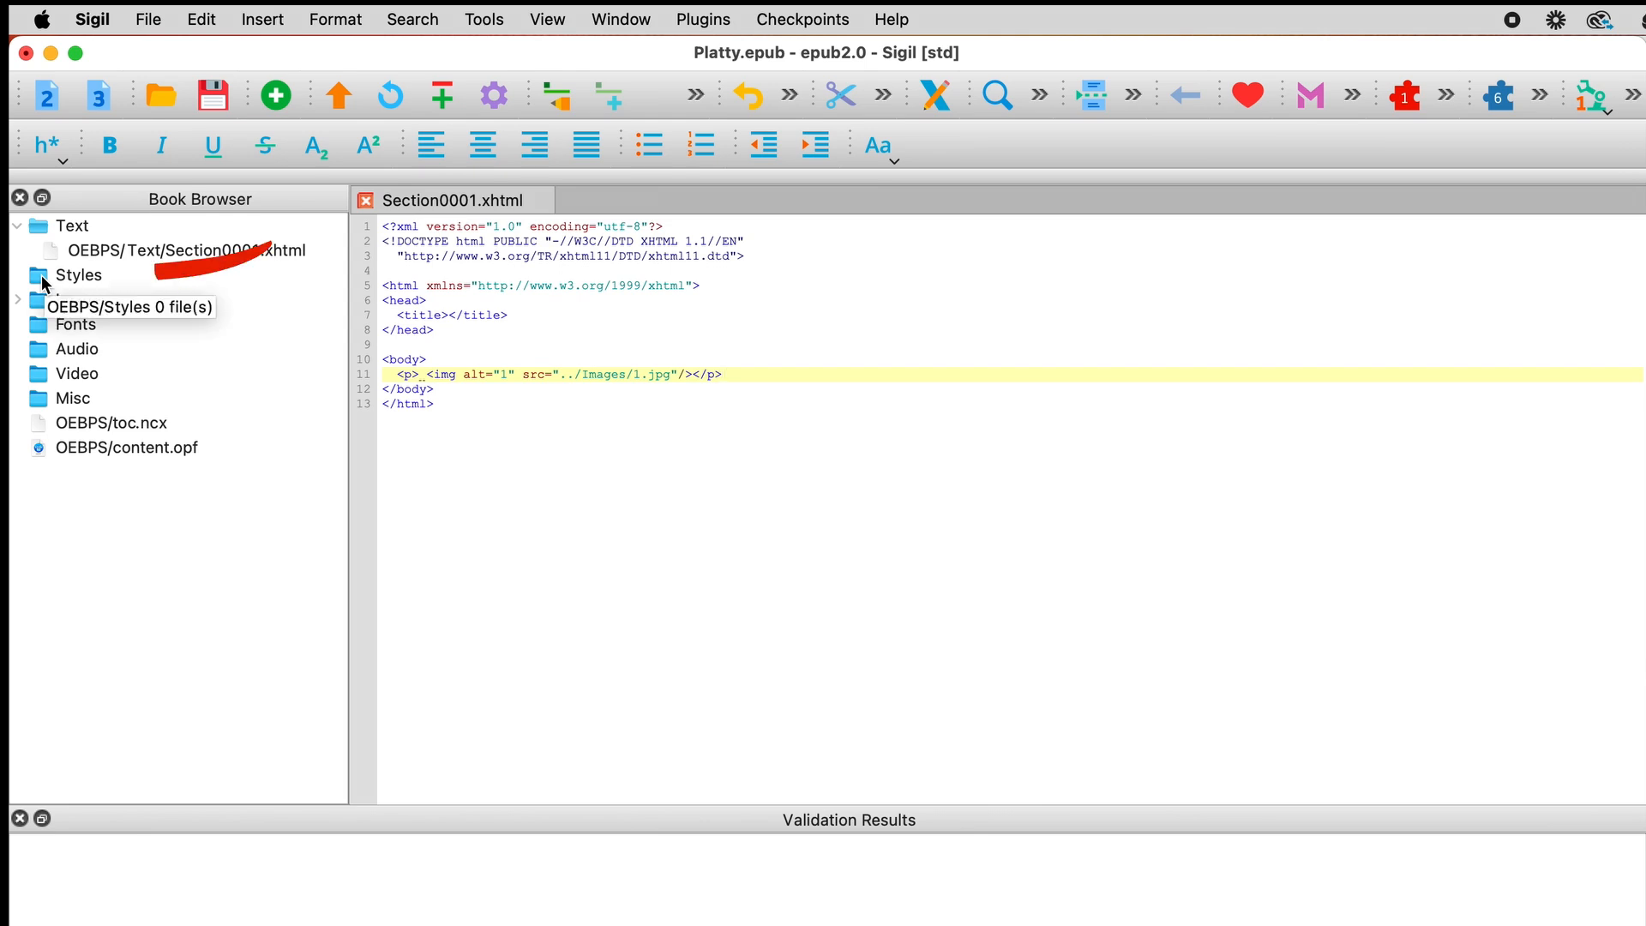
- Add a blank stylesheet to the Styles folder and enter the selector img, matching the image tag in Section0001.xhtml
right_click(42, 283)
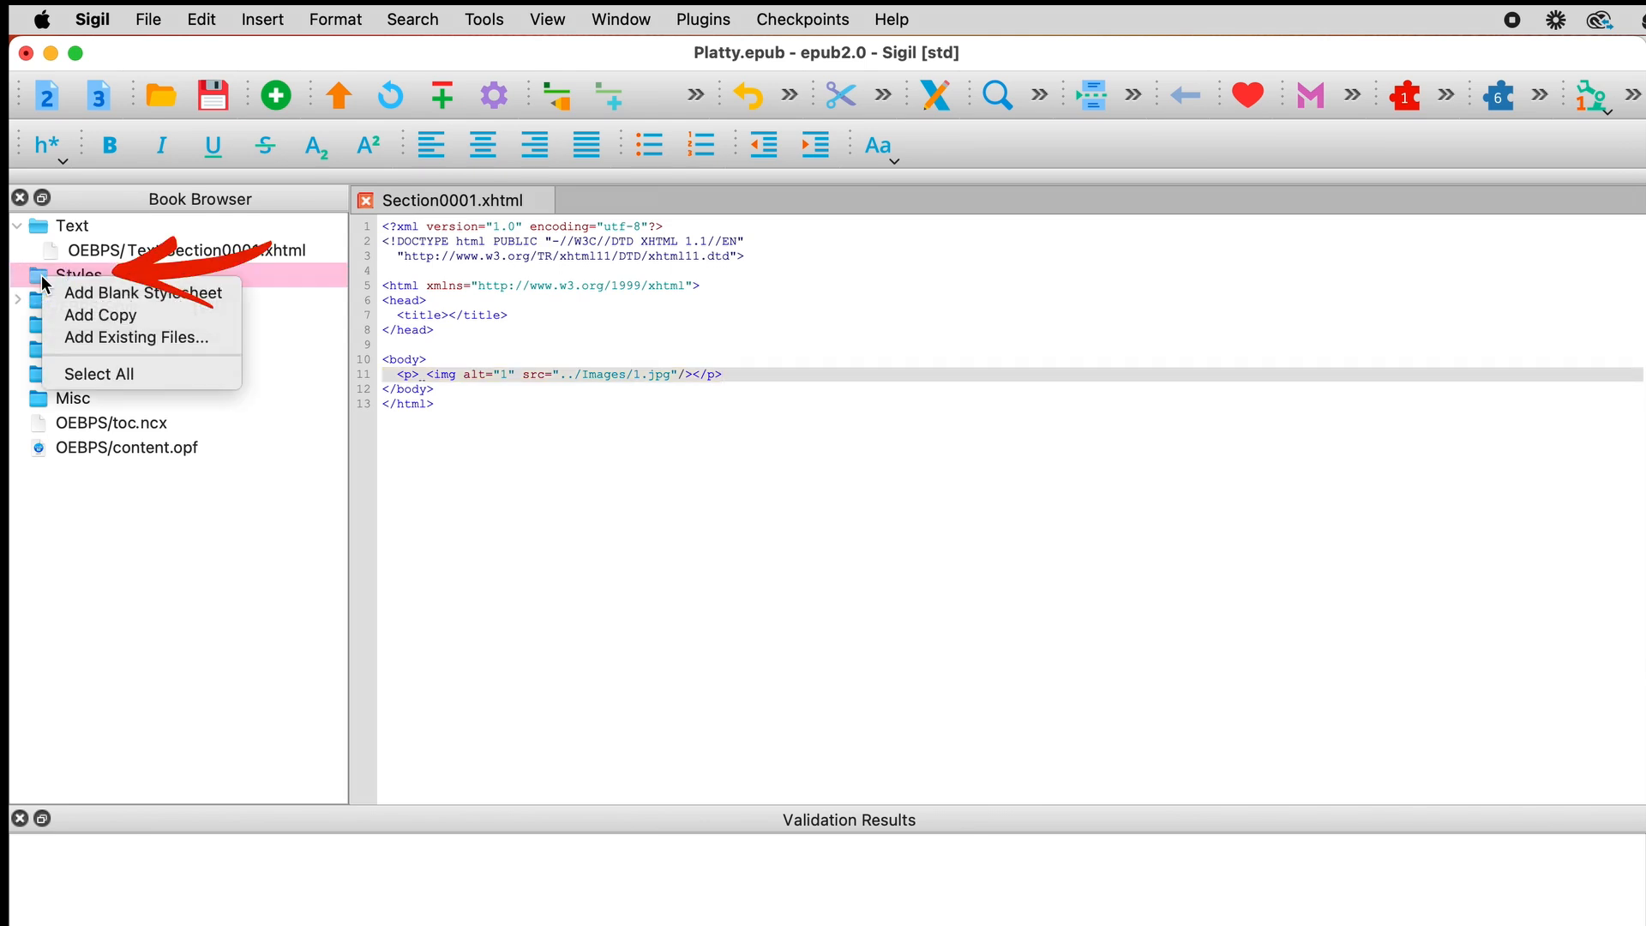
left_click(102, 296)
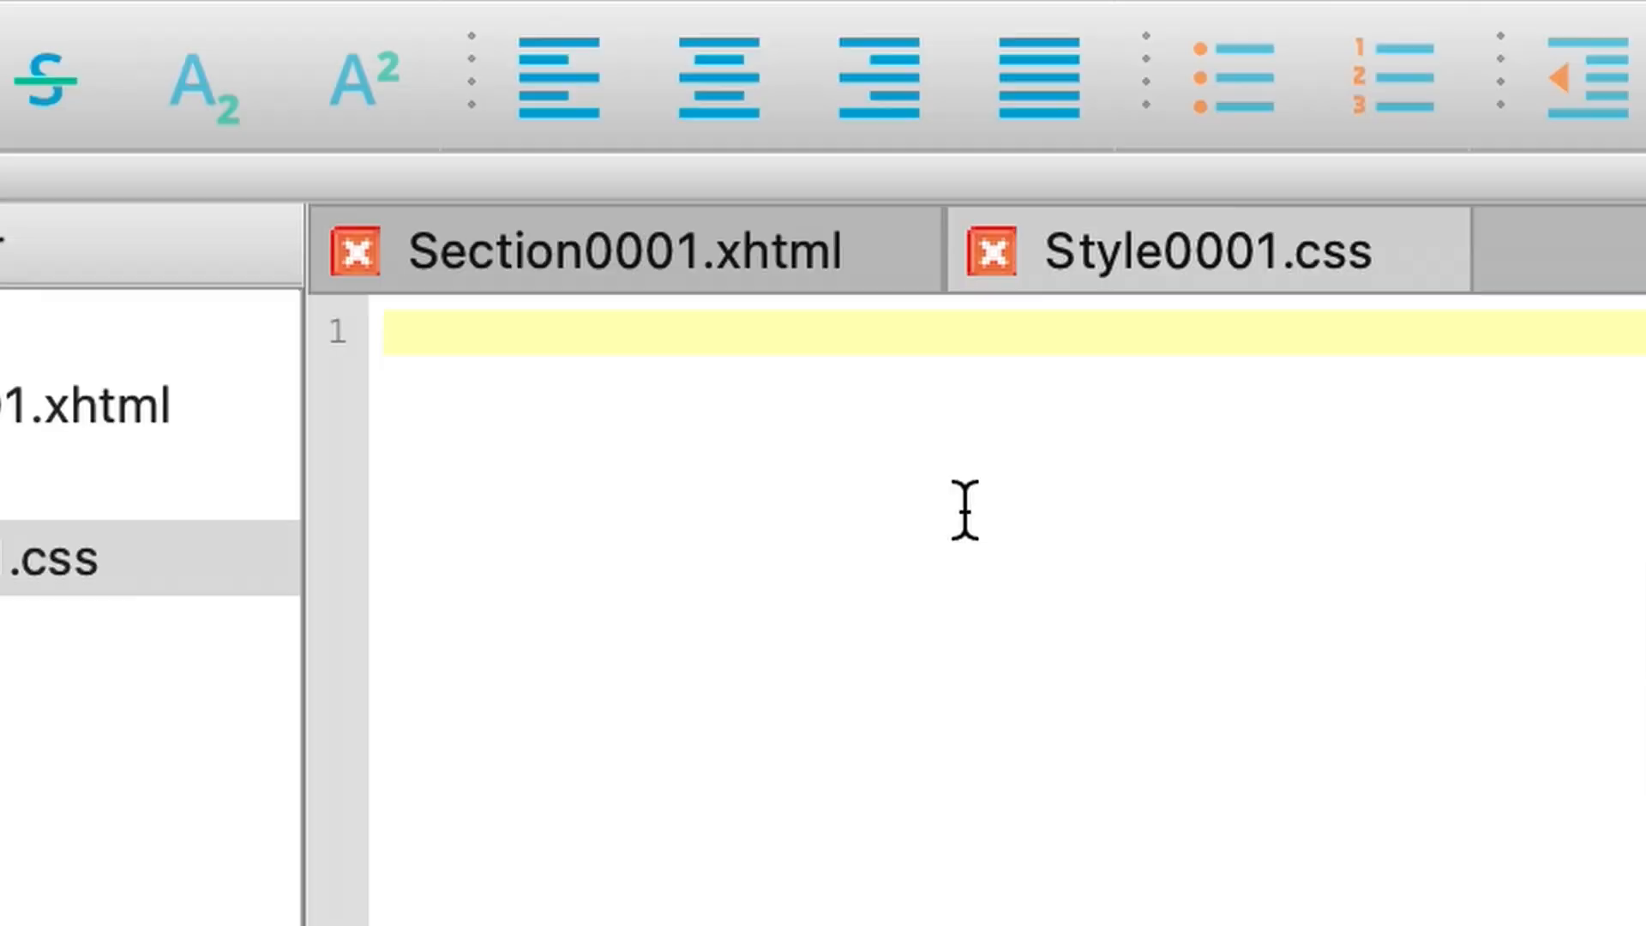
type("img")
double_click(481, 337)
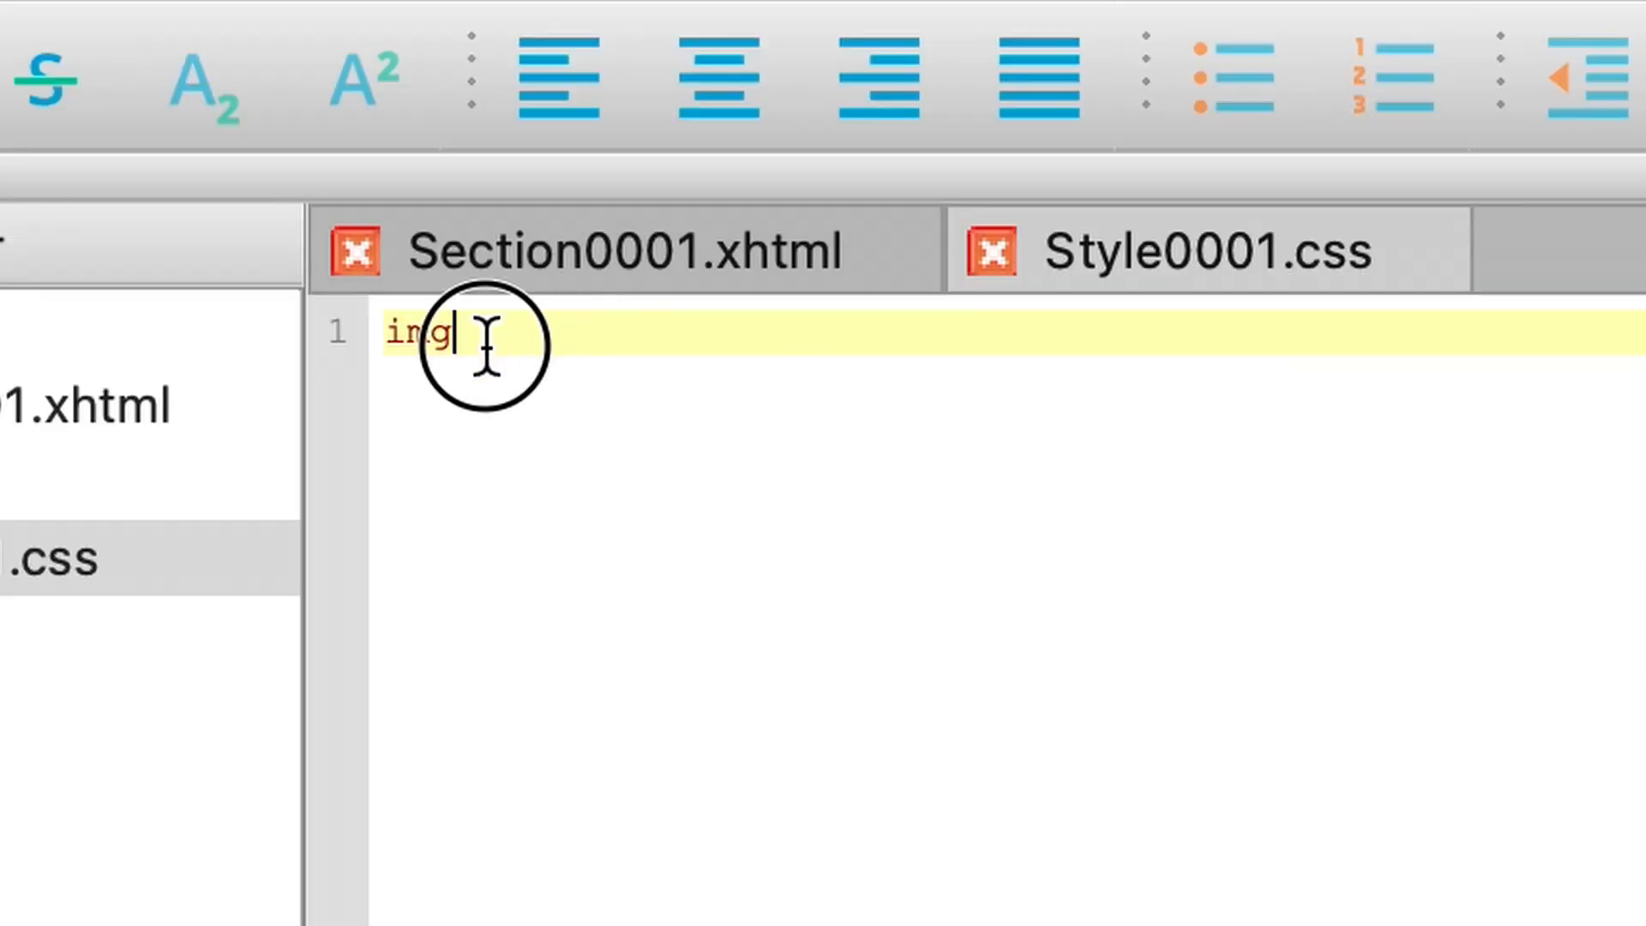
left_click(575, 270)
left_click(614, 793)
double_click(614, 792)
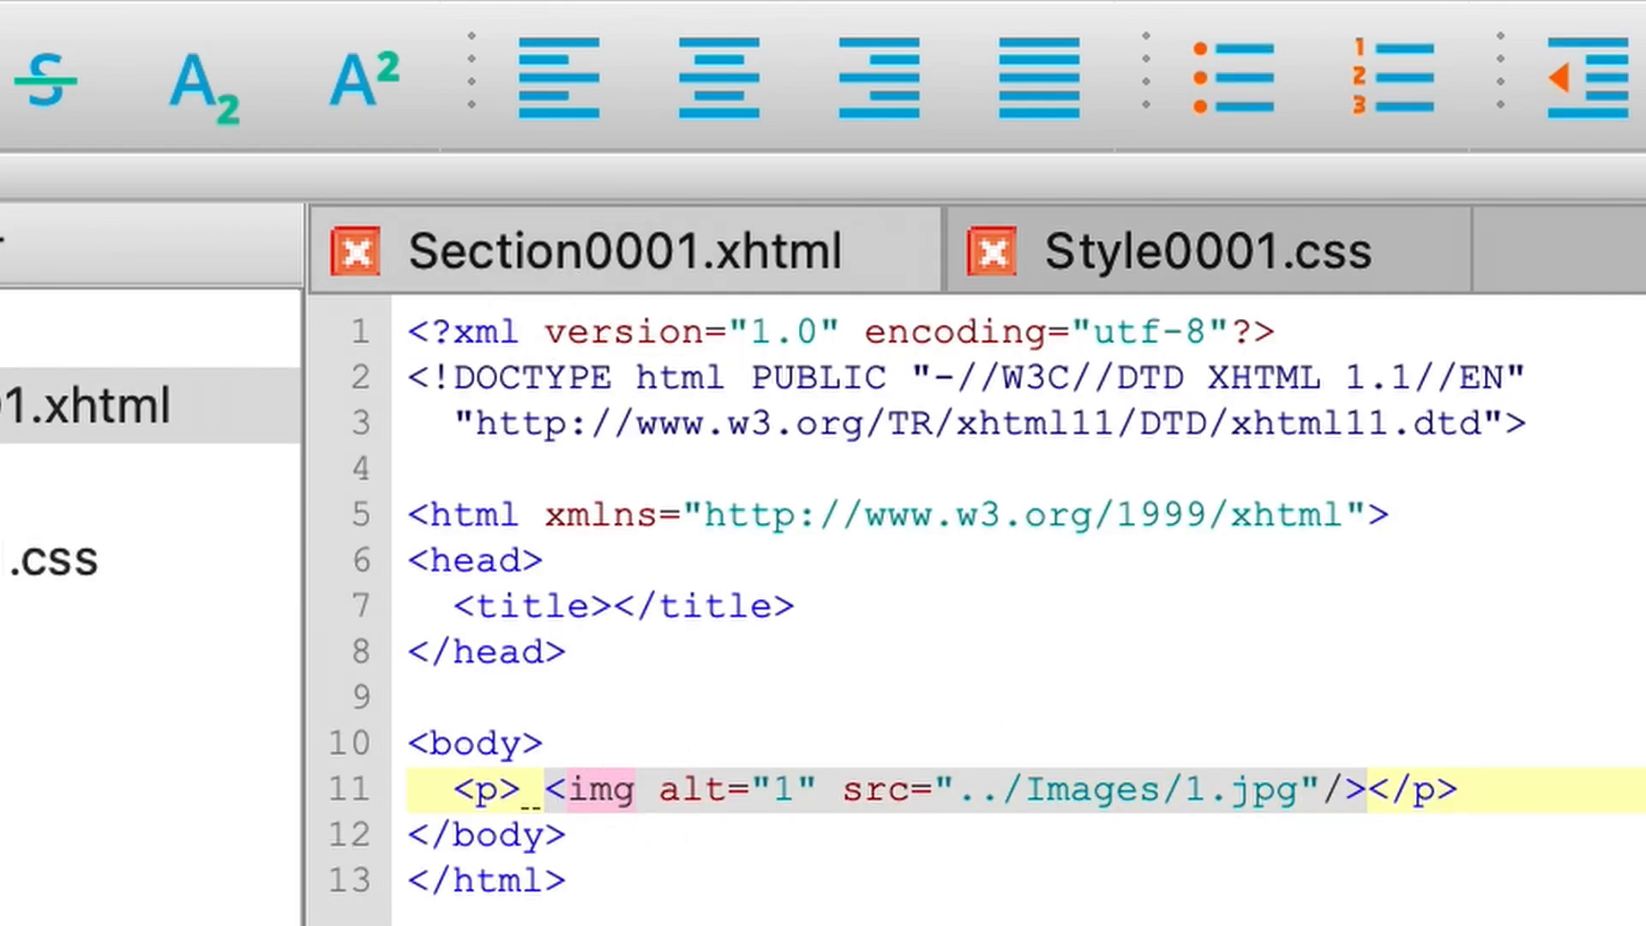
left_click(1181, 262)
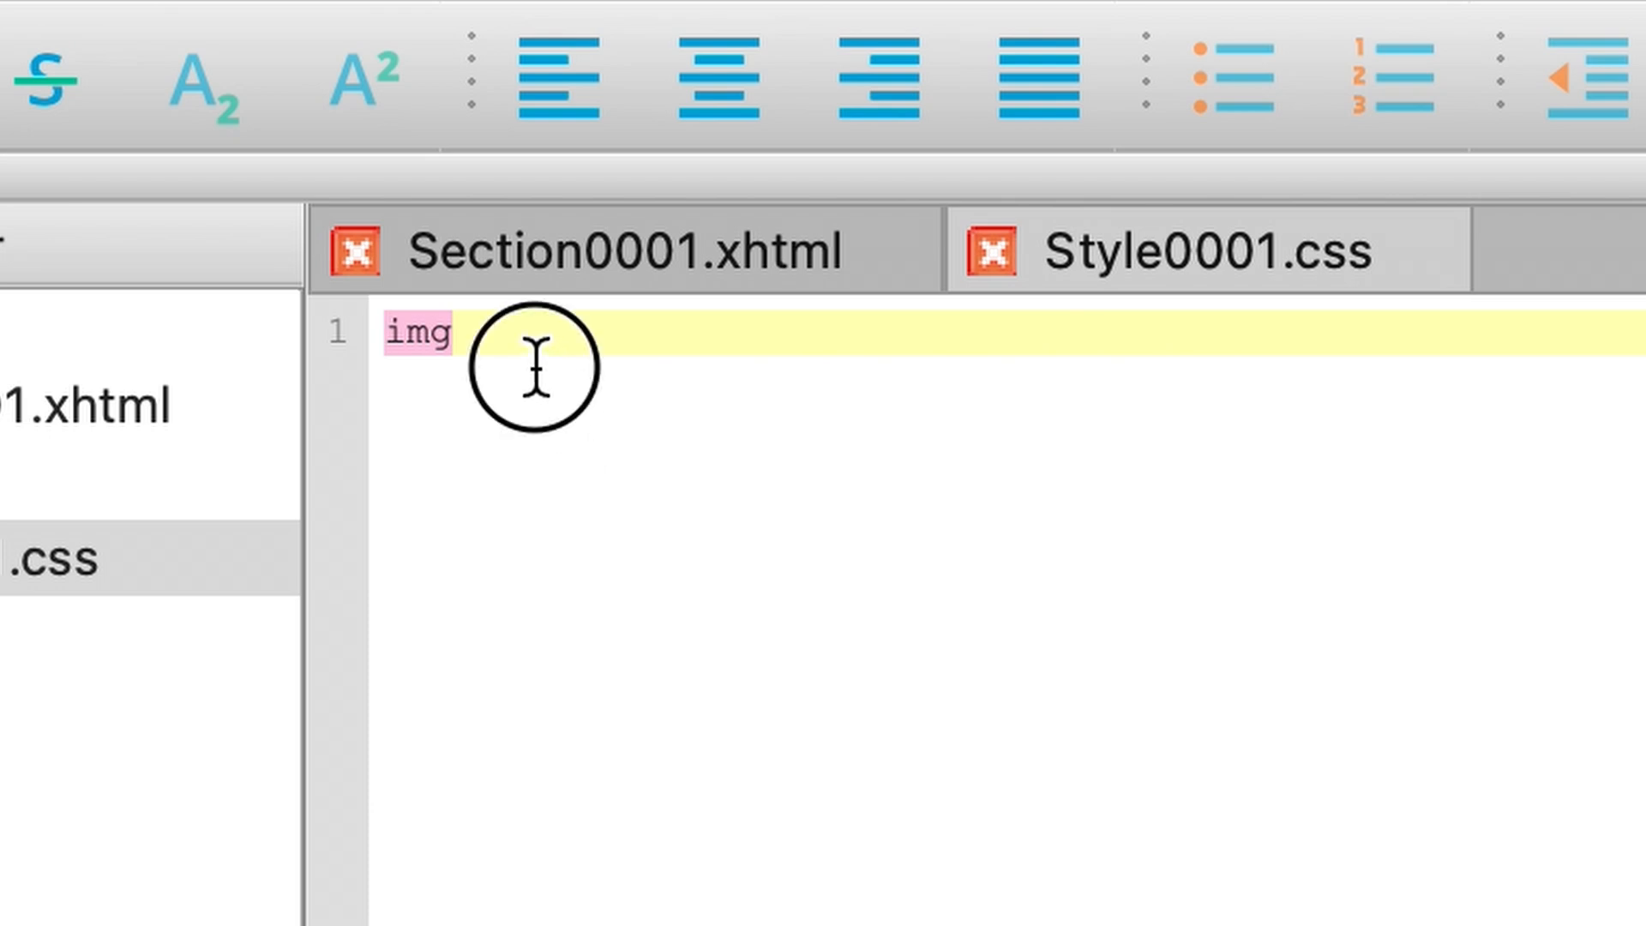
- Complete the img rule in Style0001.css with braces and the declaration width: 100%;
left_click(536, 367)
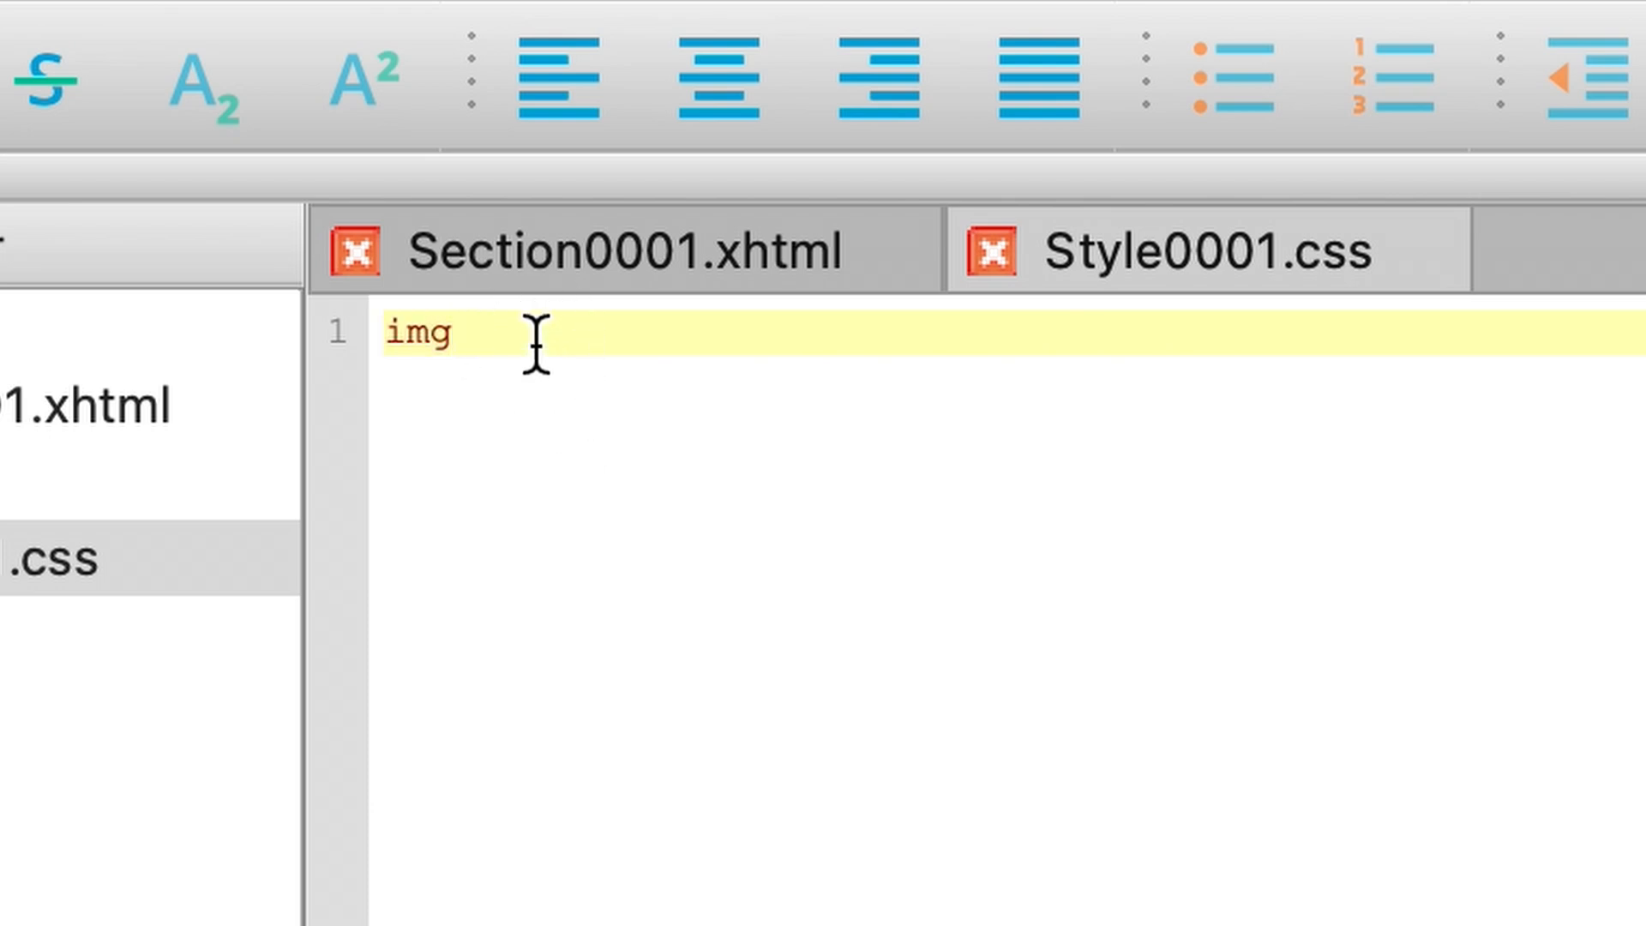
type("{")
key("Return")
key("Return")
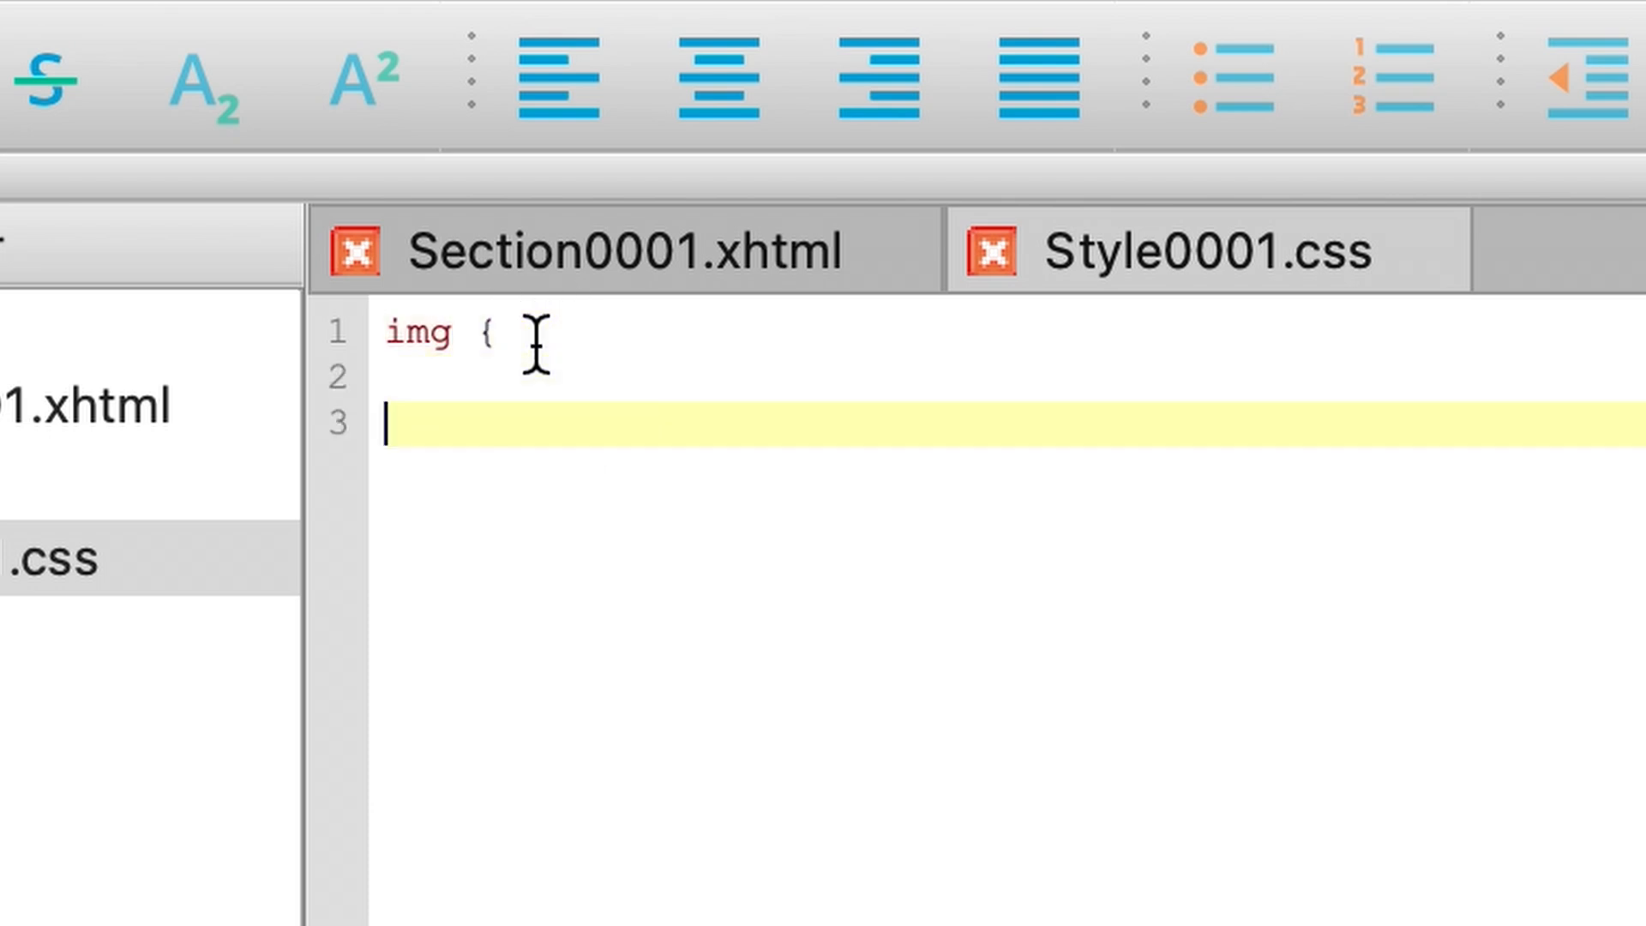
type("}")
left_click(519, 385)
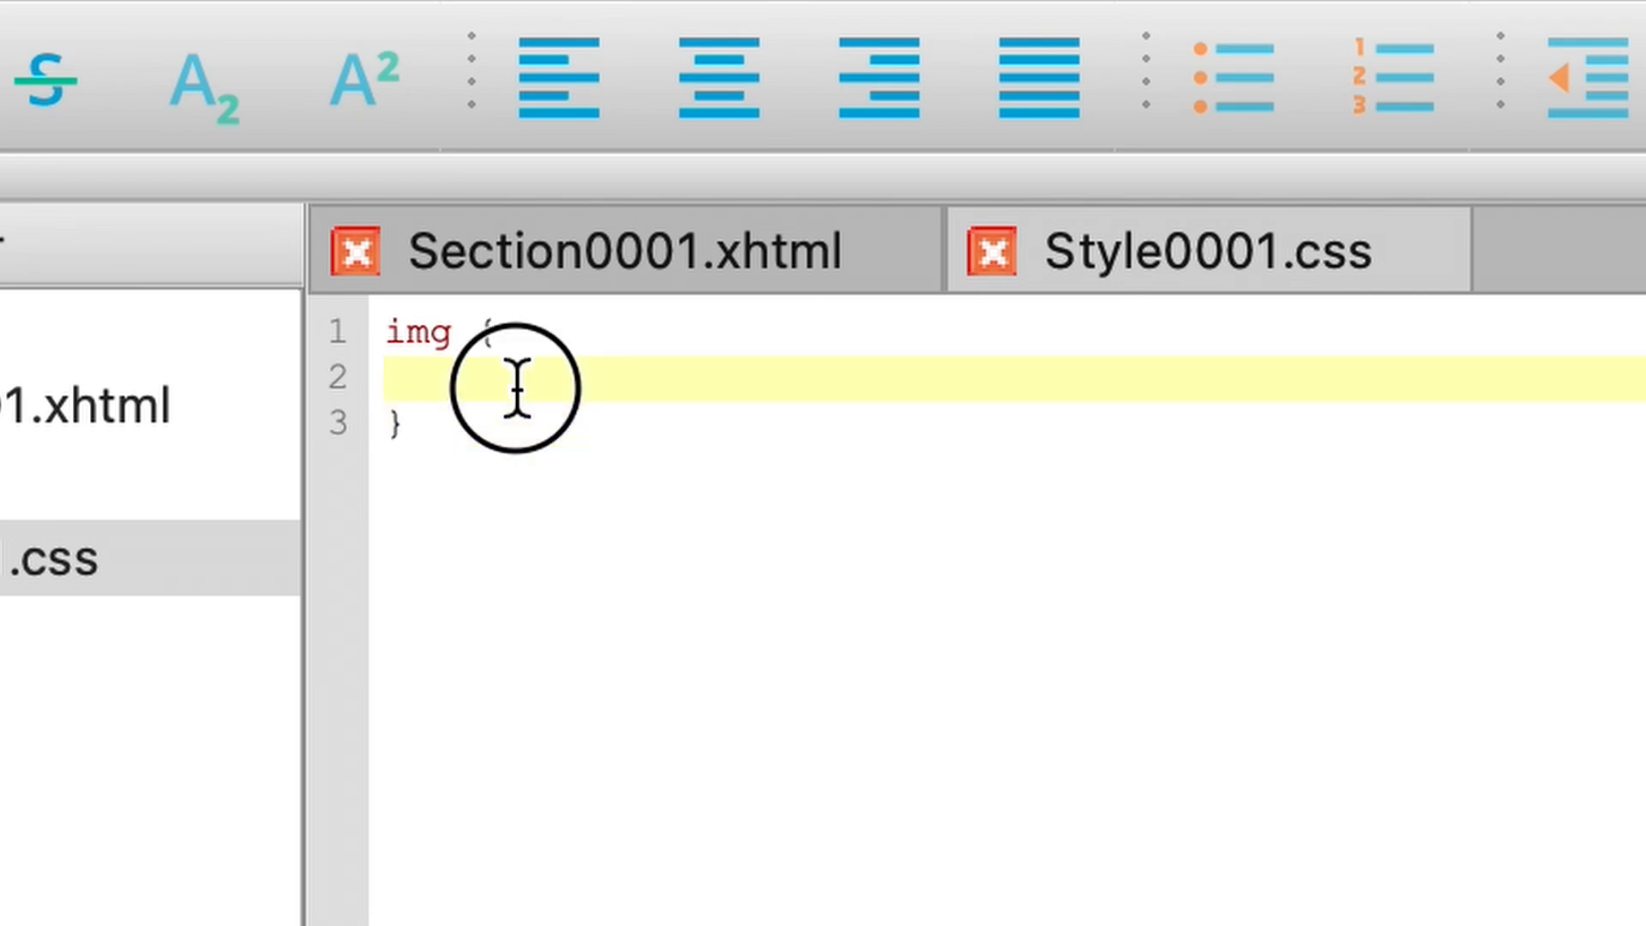
type("w")
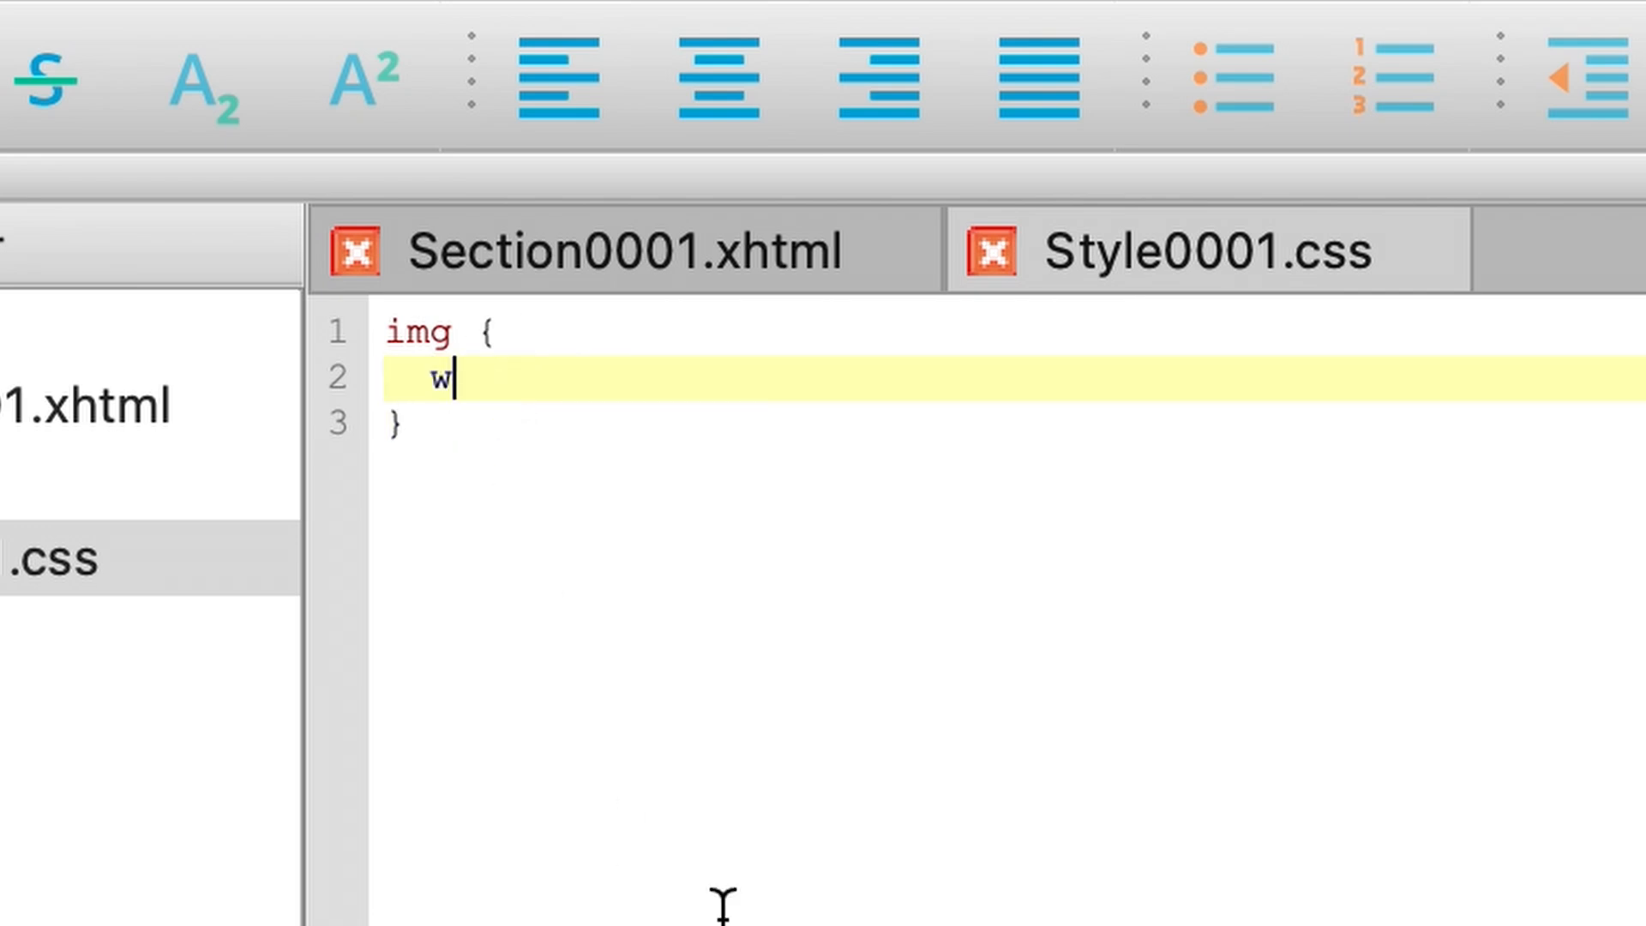
type("idth:")
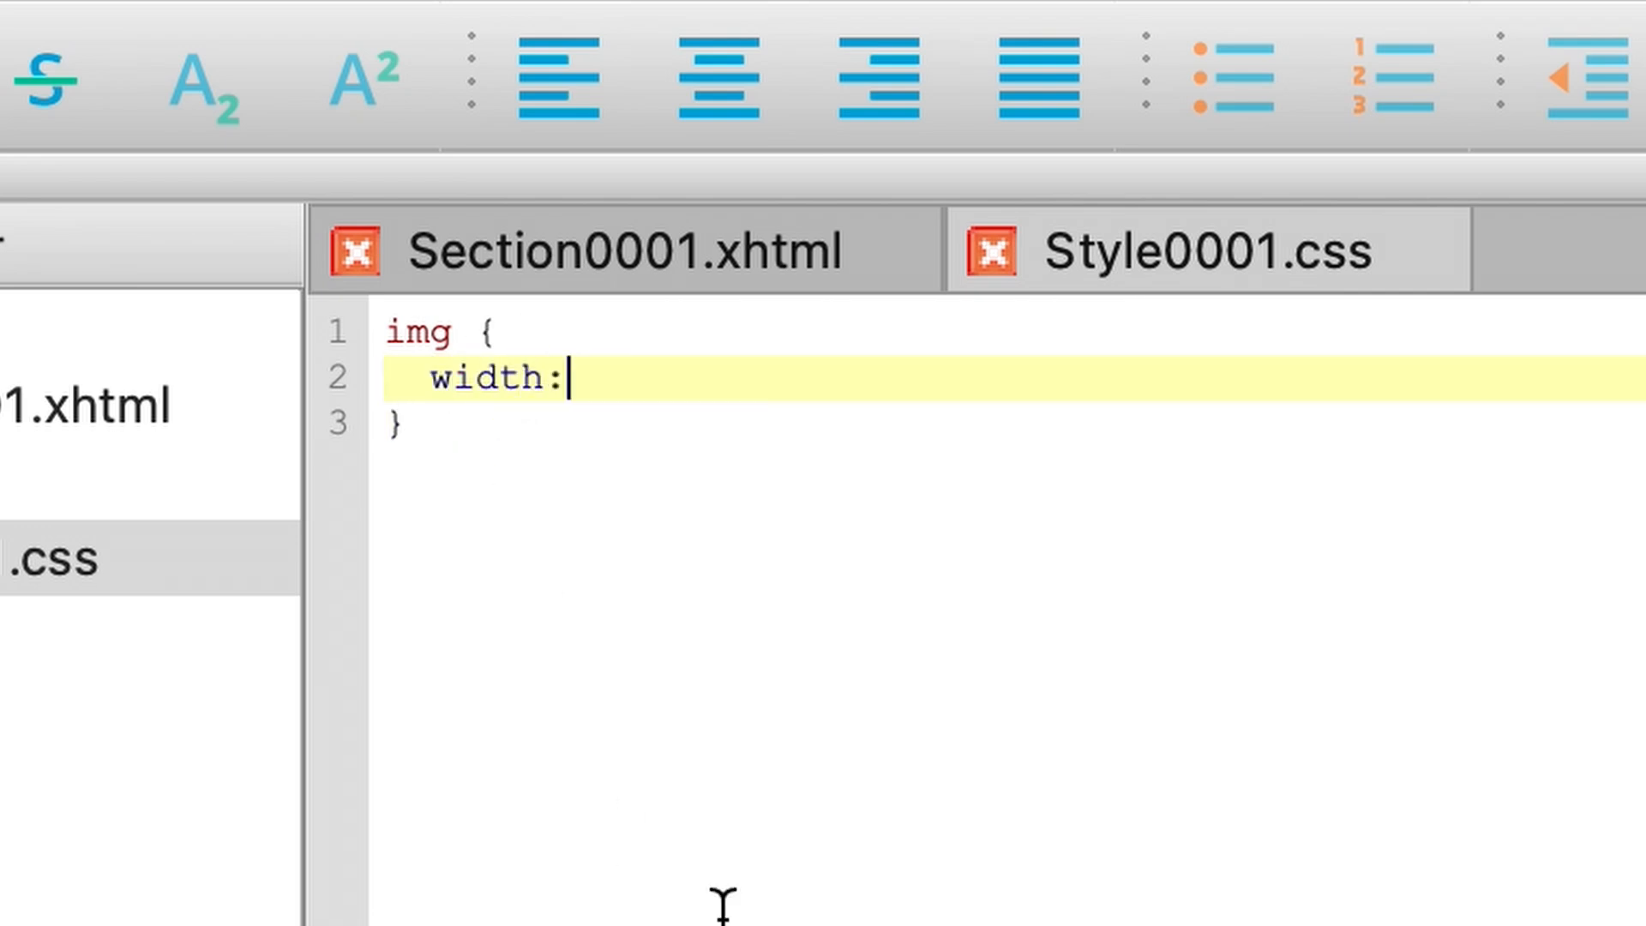
type(" 100%;")
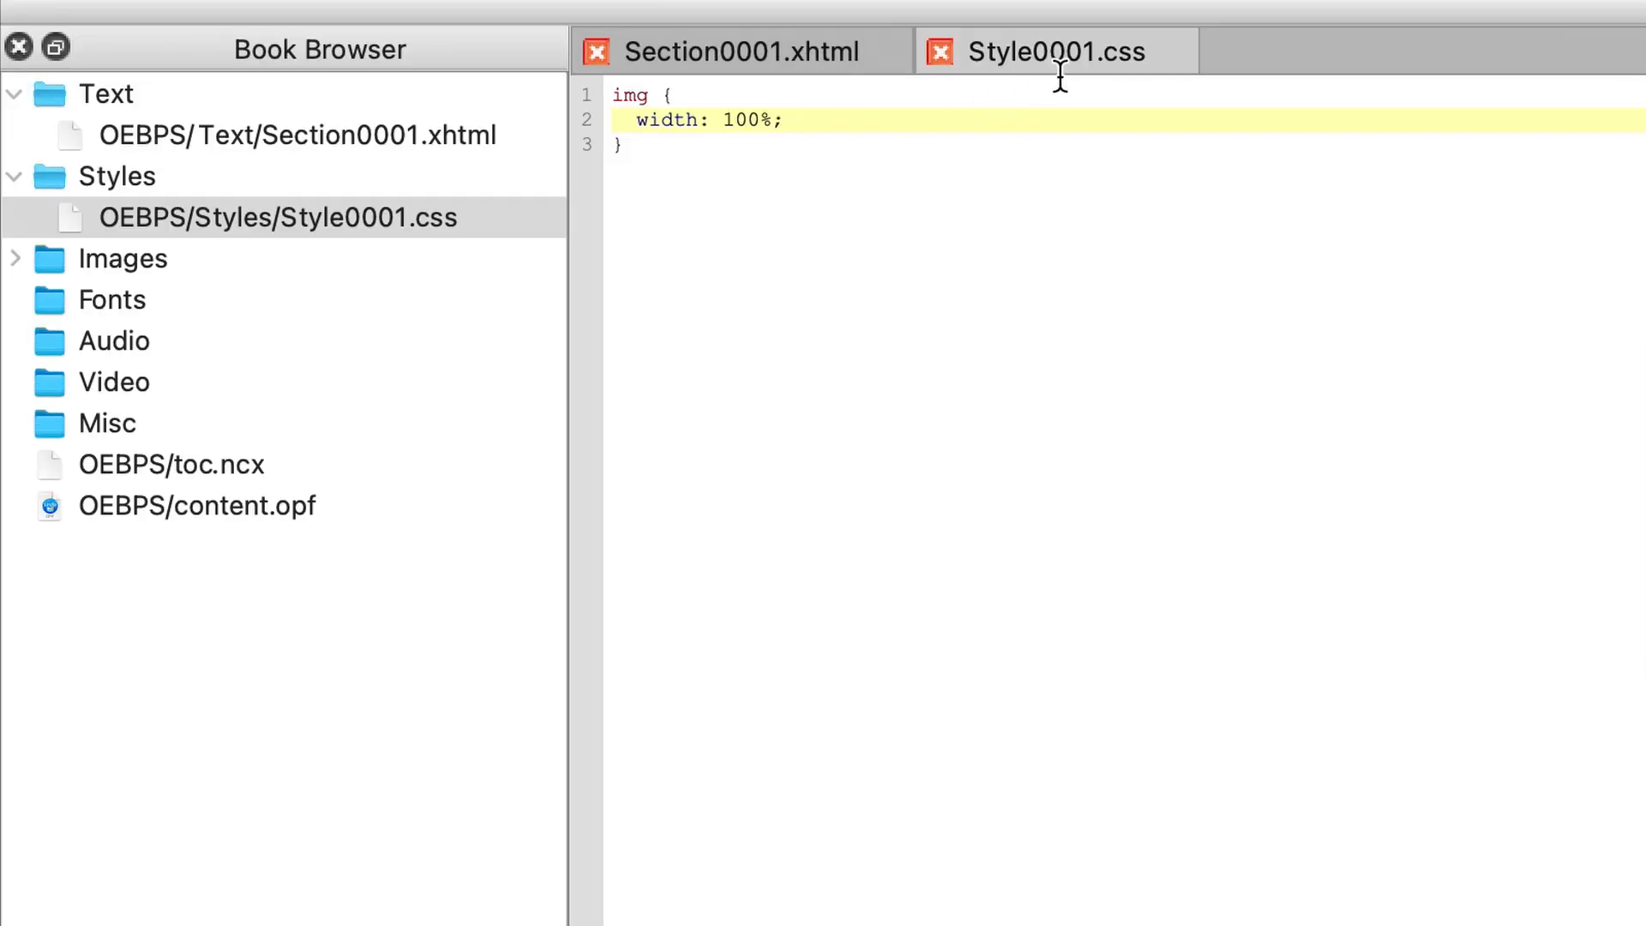
- In Section0001.xhtml, add an empty line after the title element, inside the head section
left_click(692, 51)
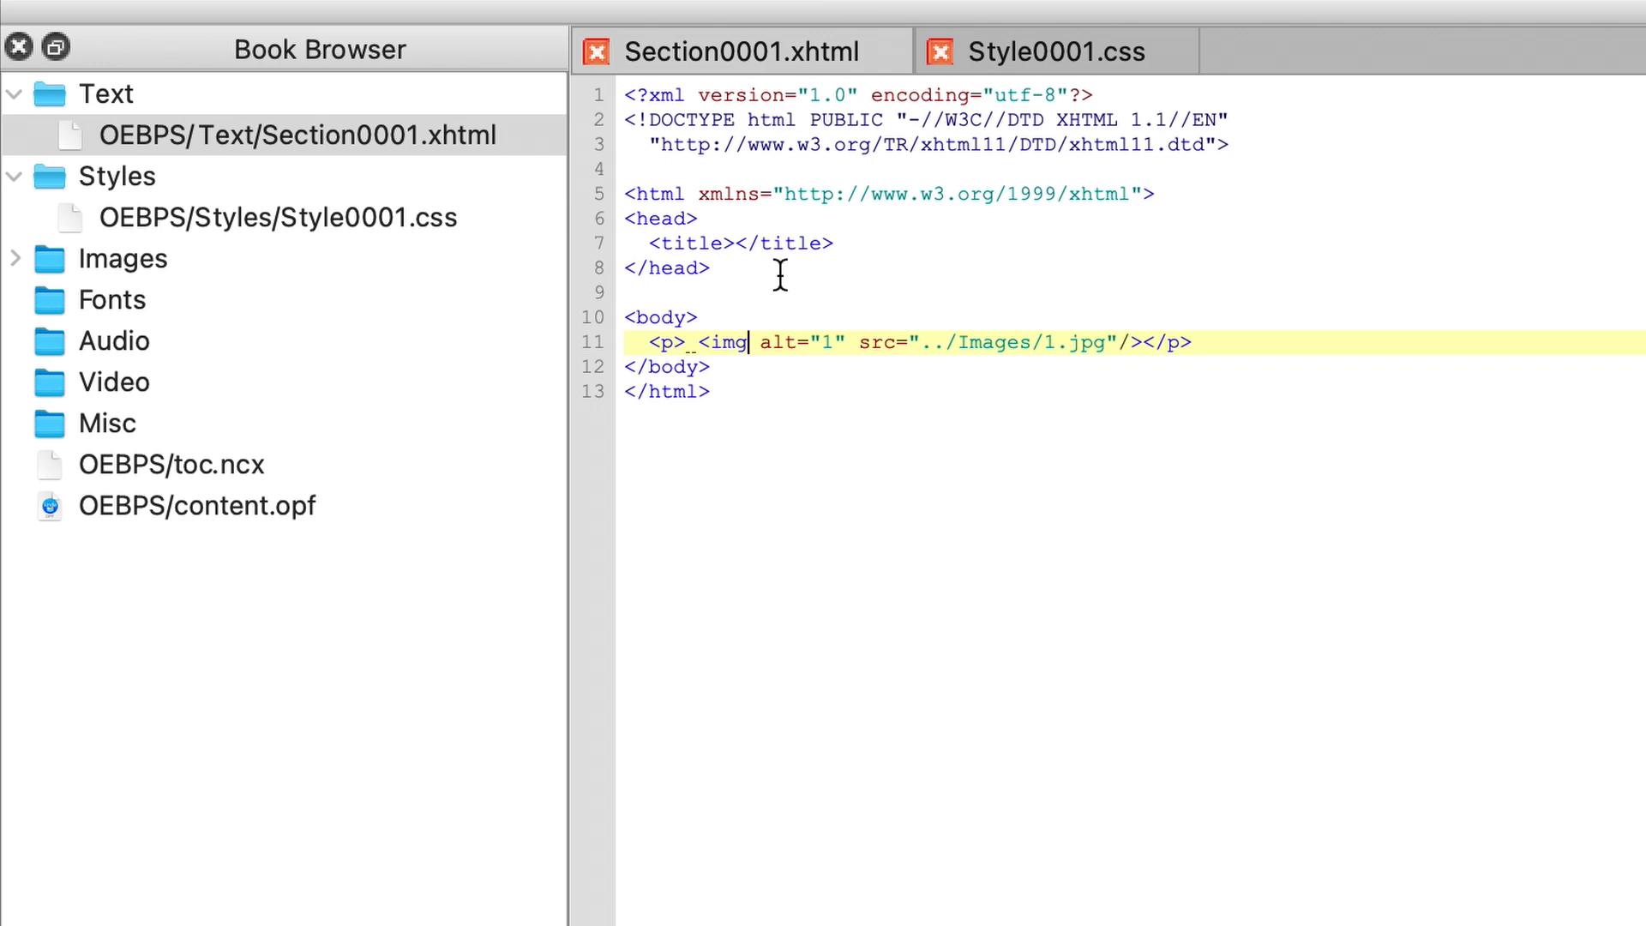
left_click(844, 245)
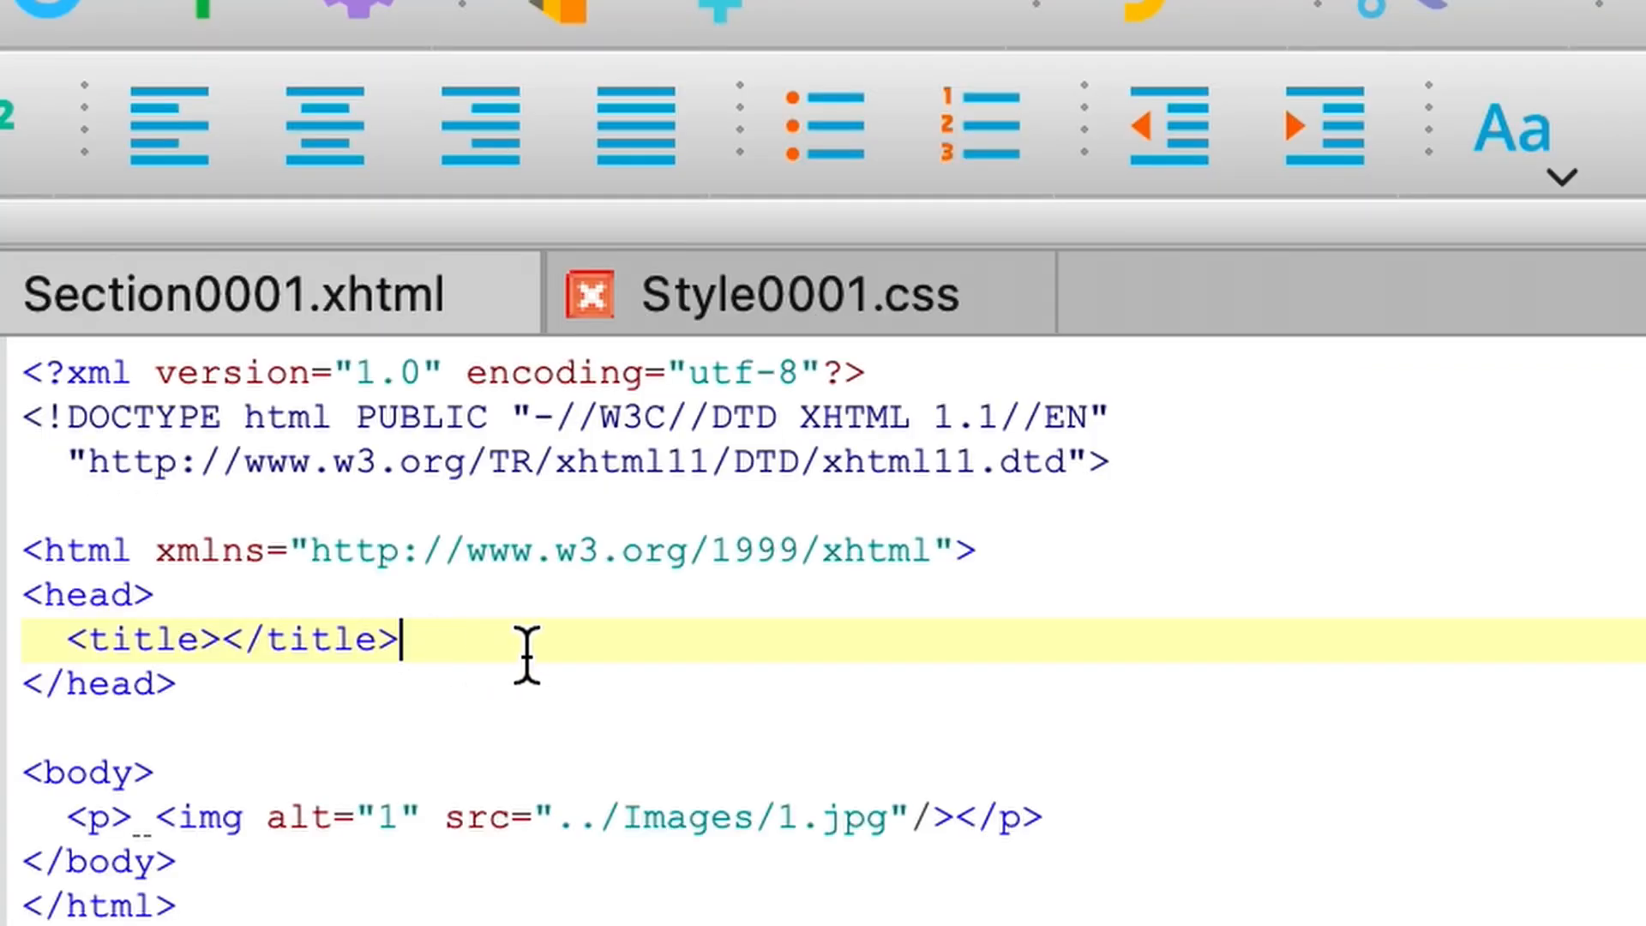
key("Return")
left_click(92, 725)
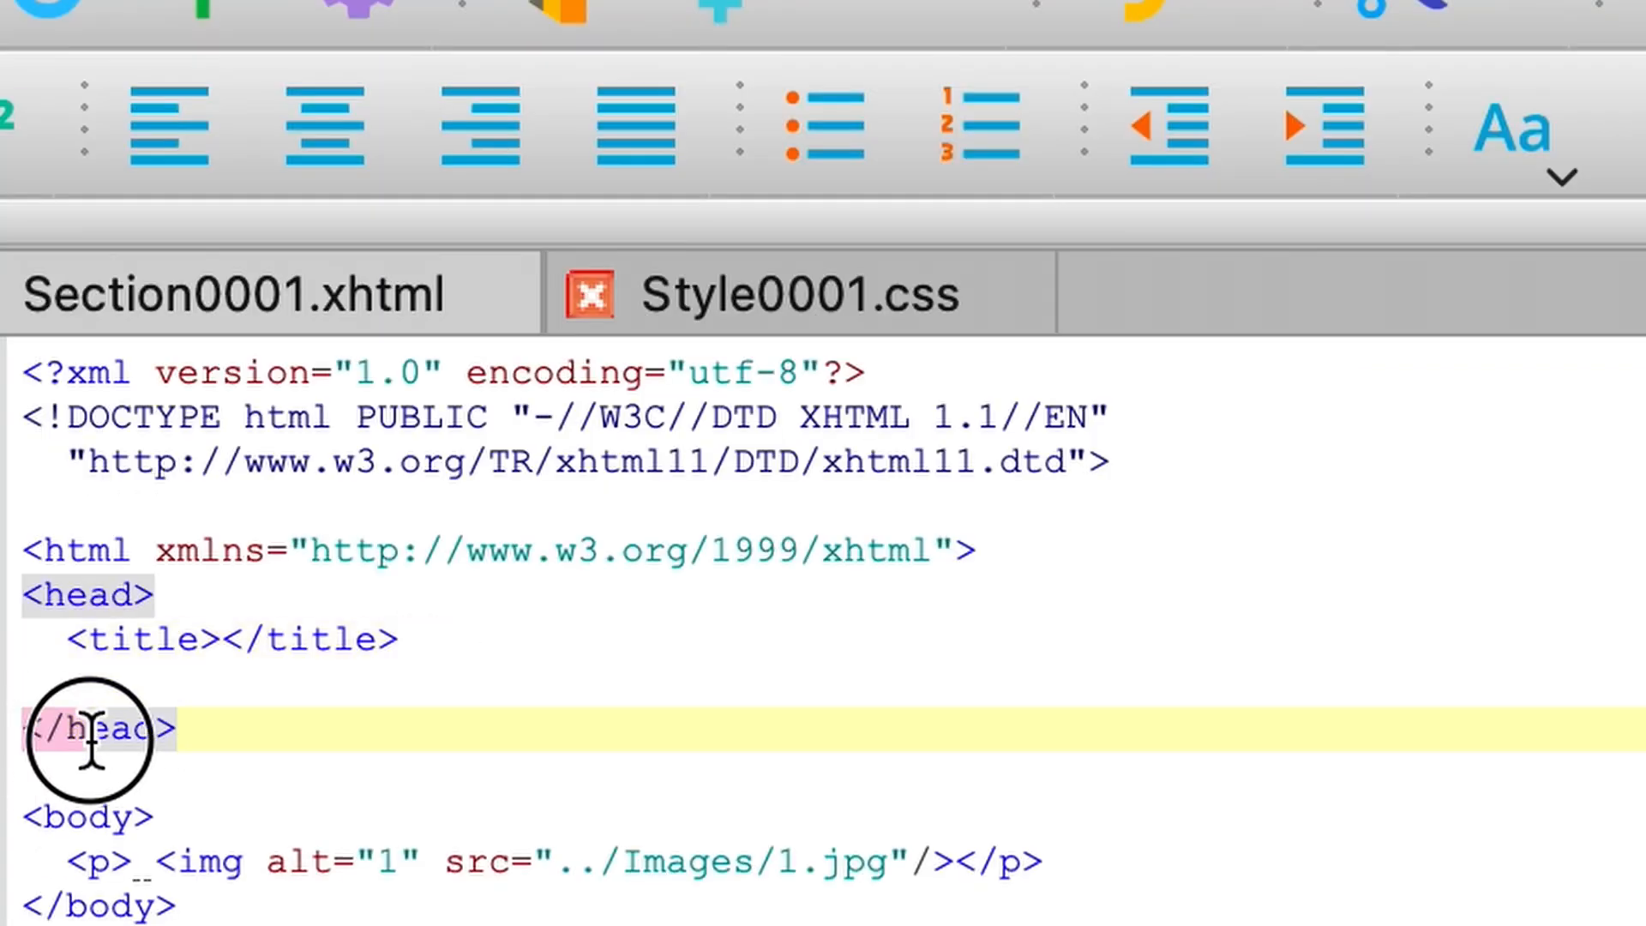
left_click(163, 594)
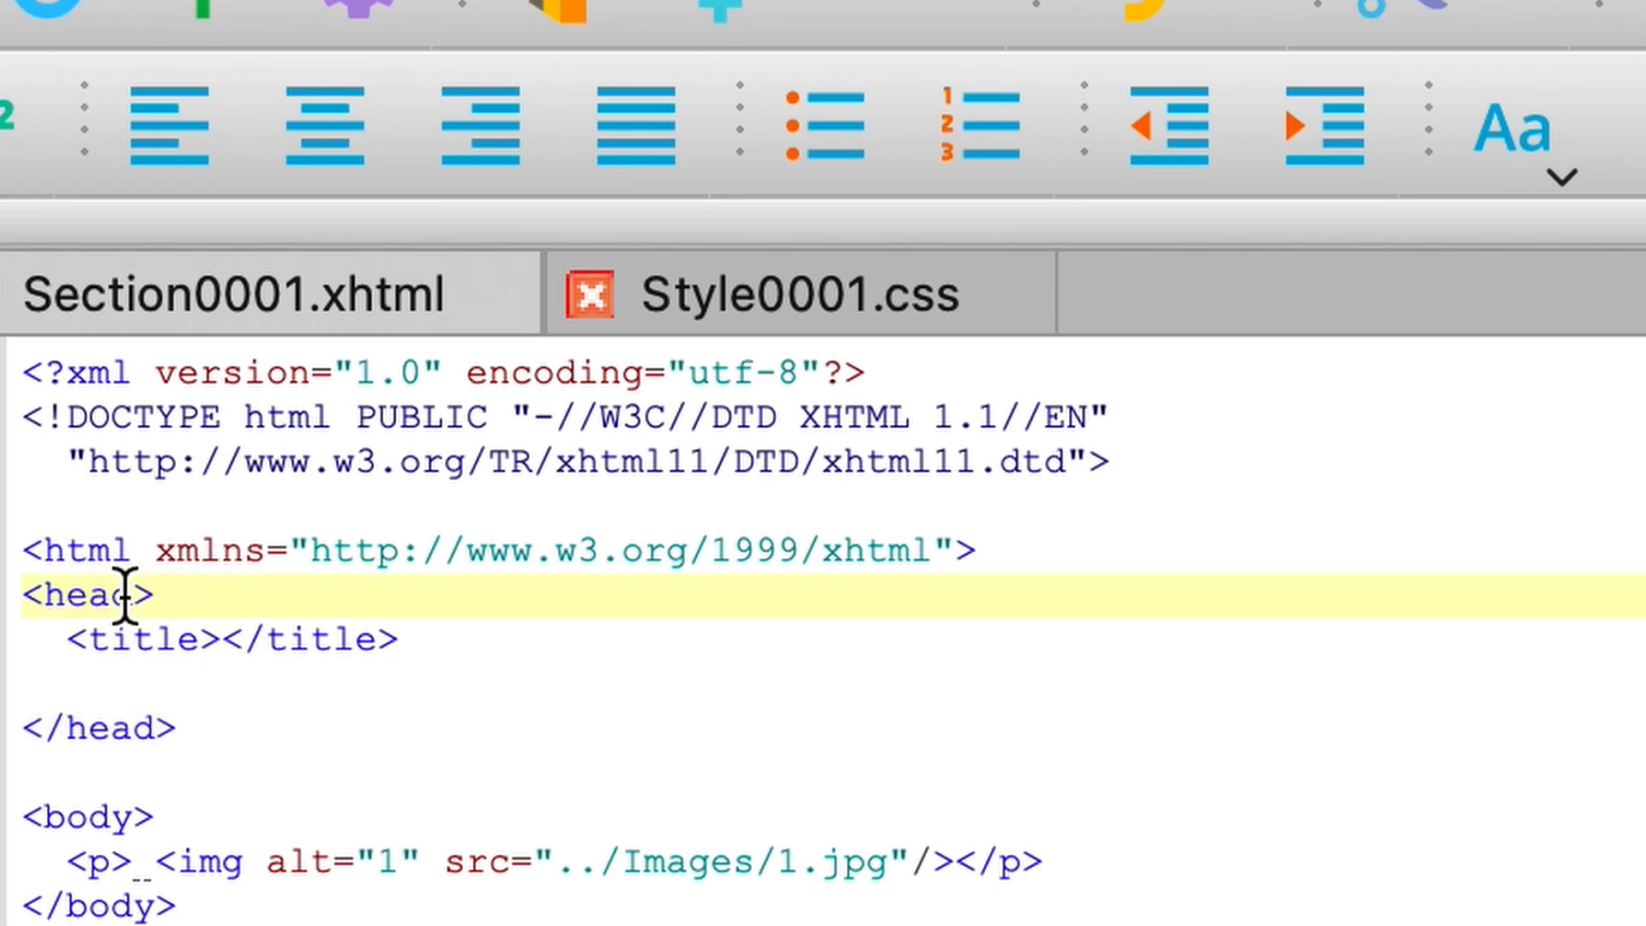
left_click(228, 732)
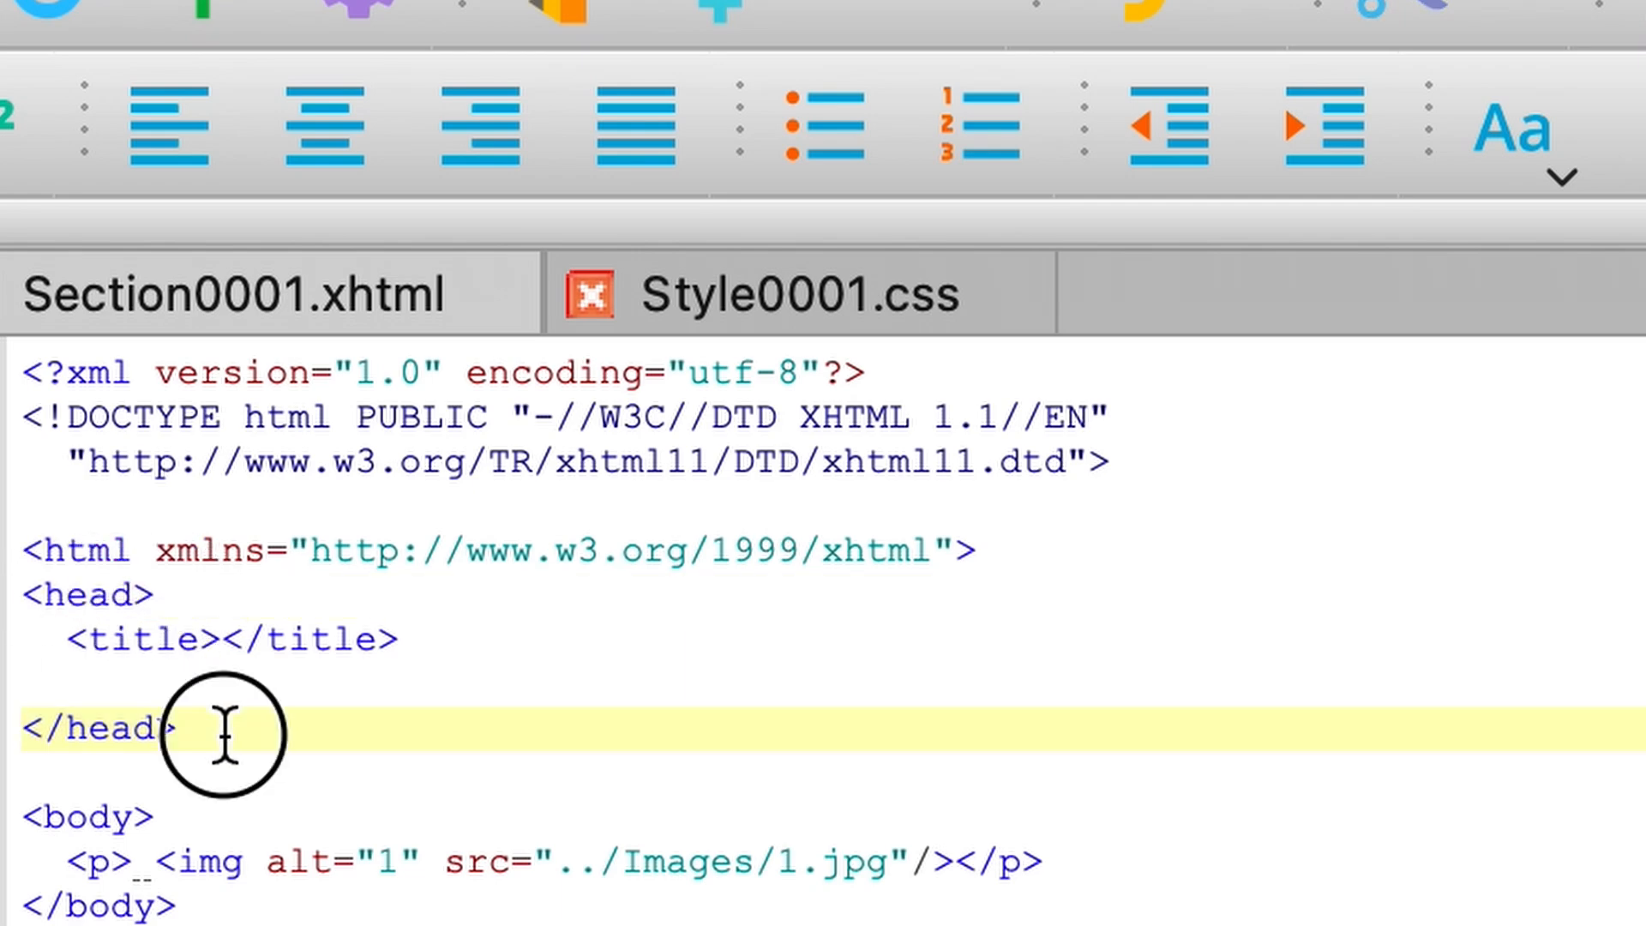
left_click(45, 727)
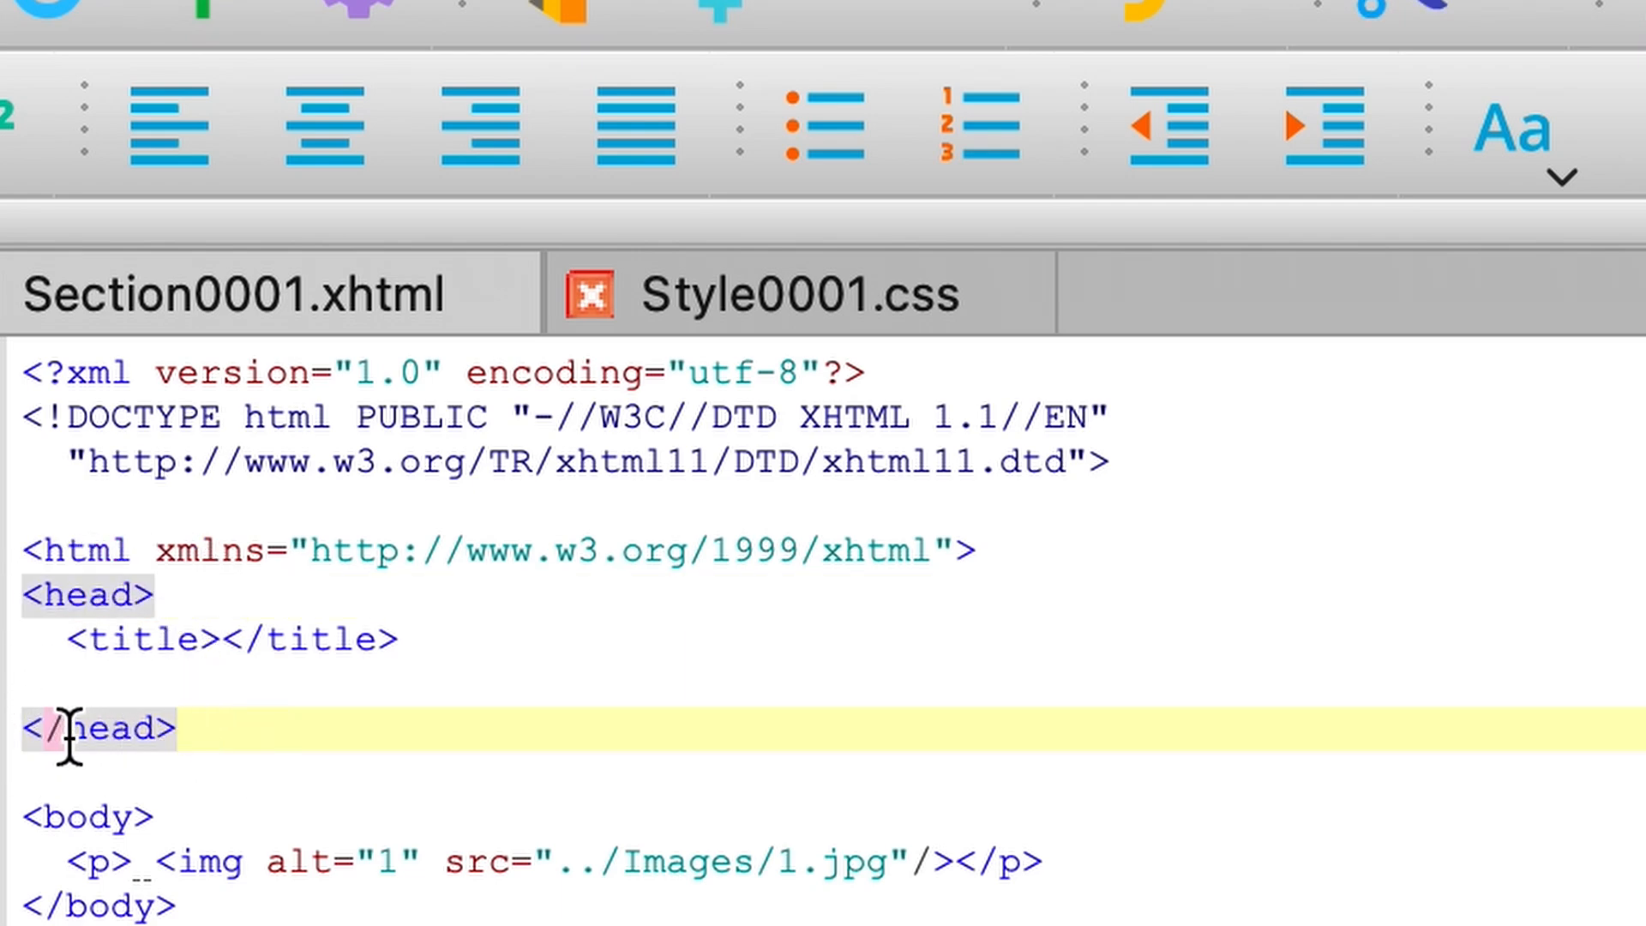
left_click(417, 680)
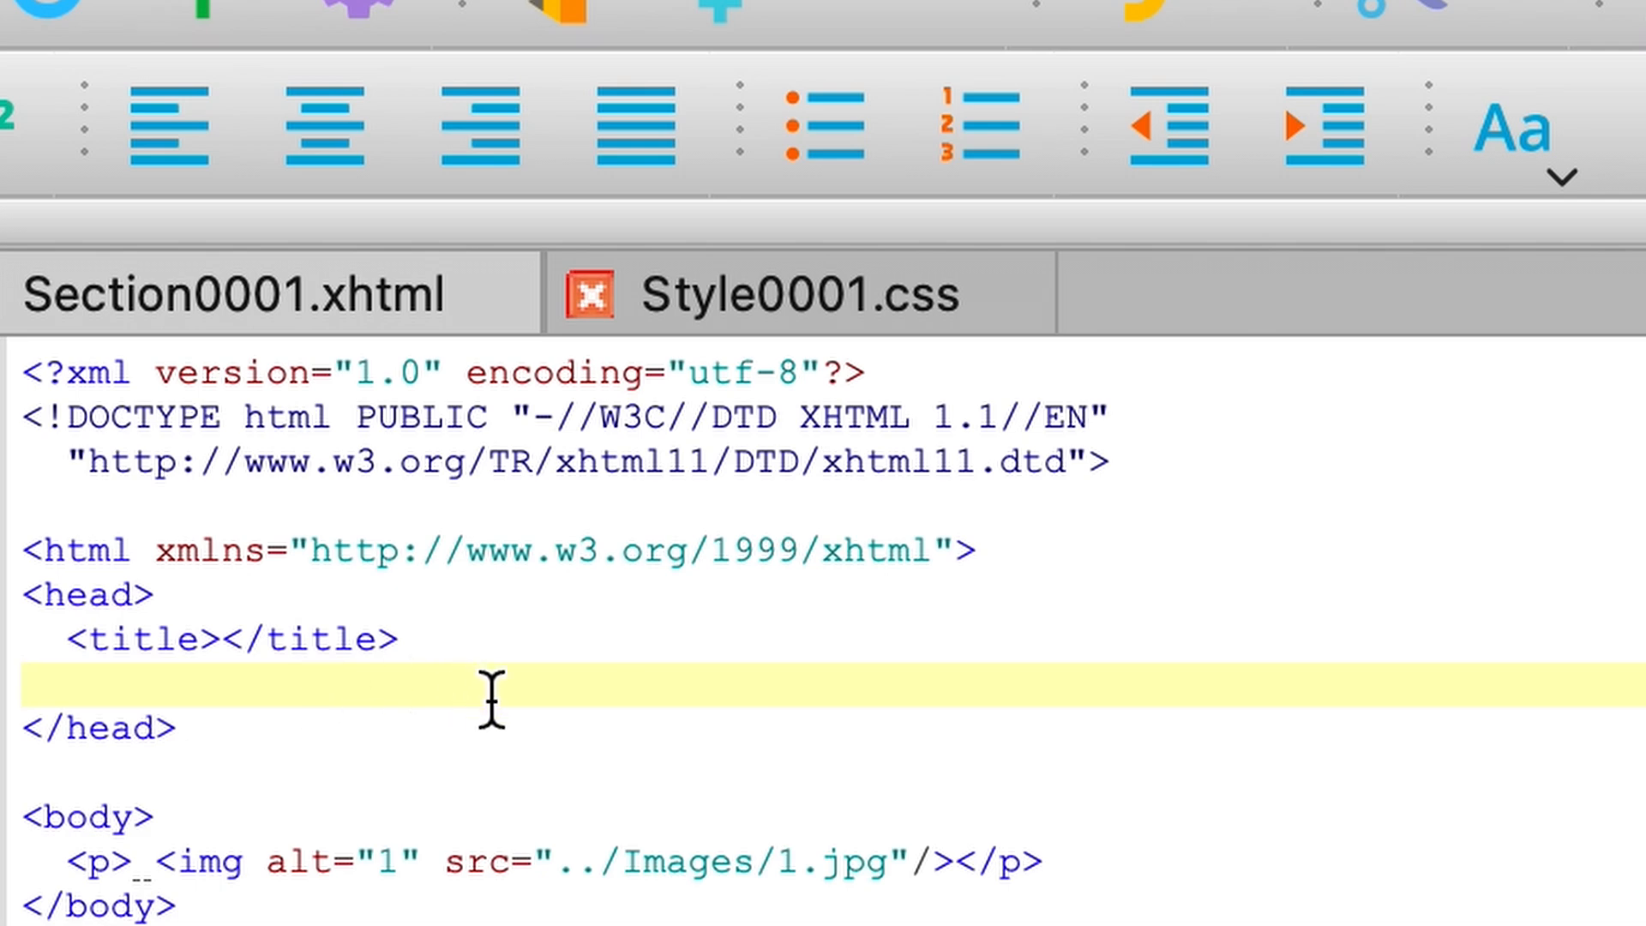
- Enter <link rel="stylesheet" href="../Styles/Style0001.css" type="text/css" /> on the empty head line and save the EPUB
type("<link ")
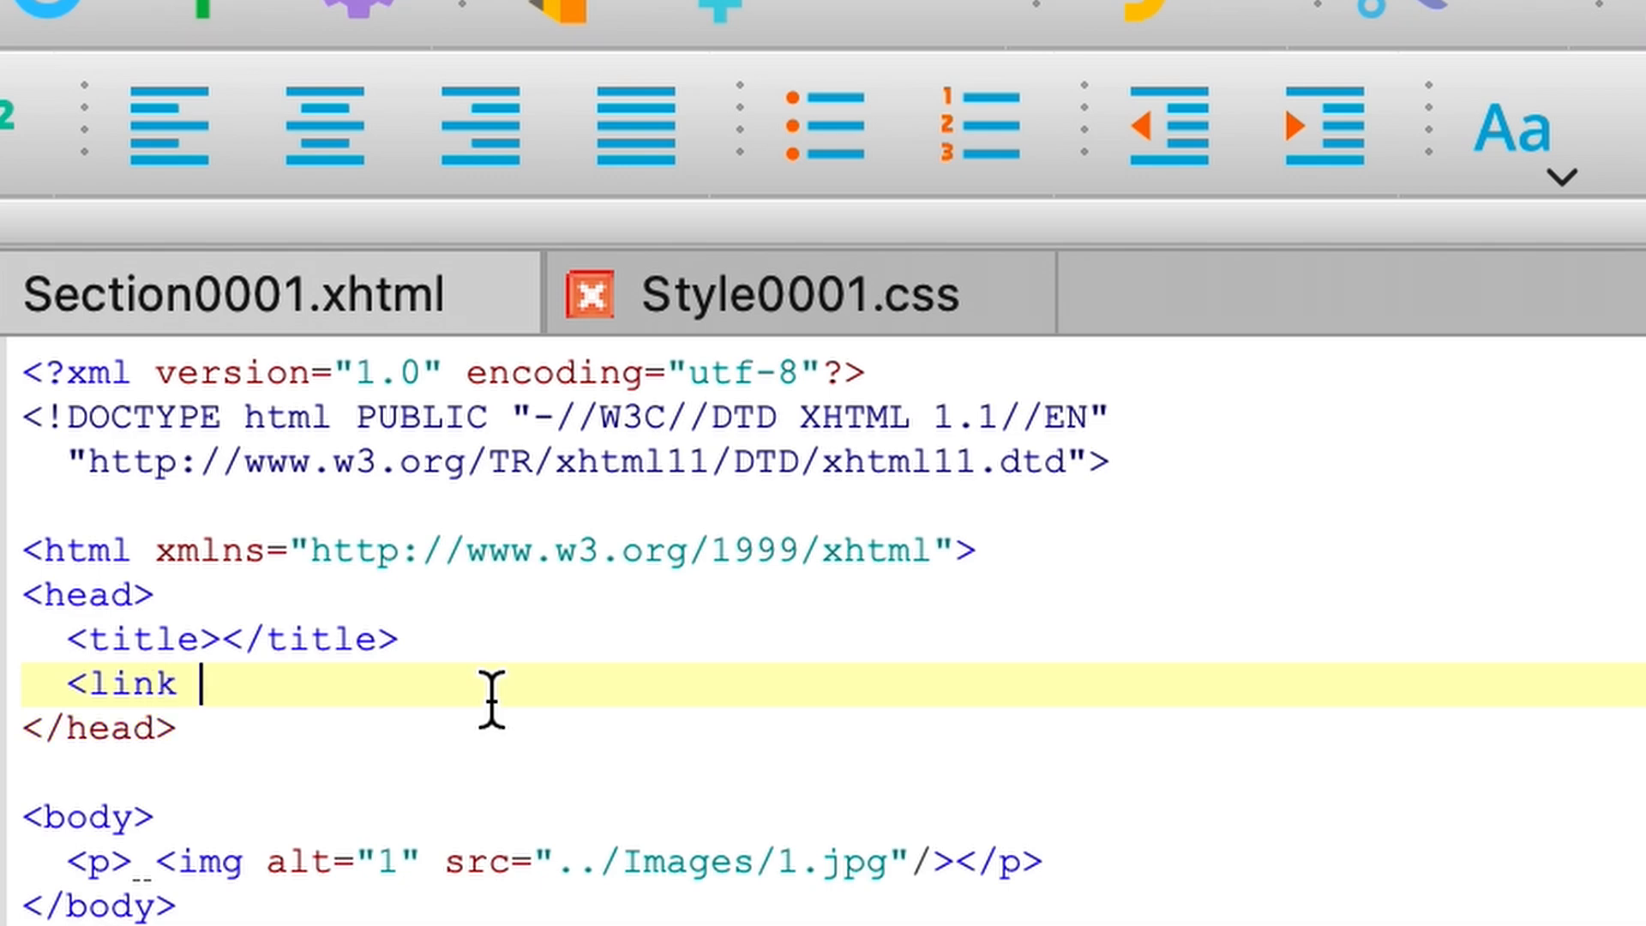
type("rel=\"st")
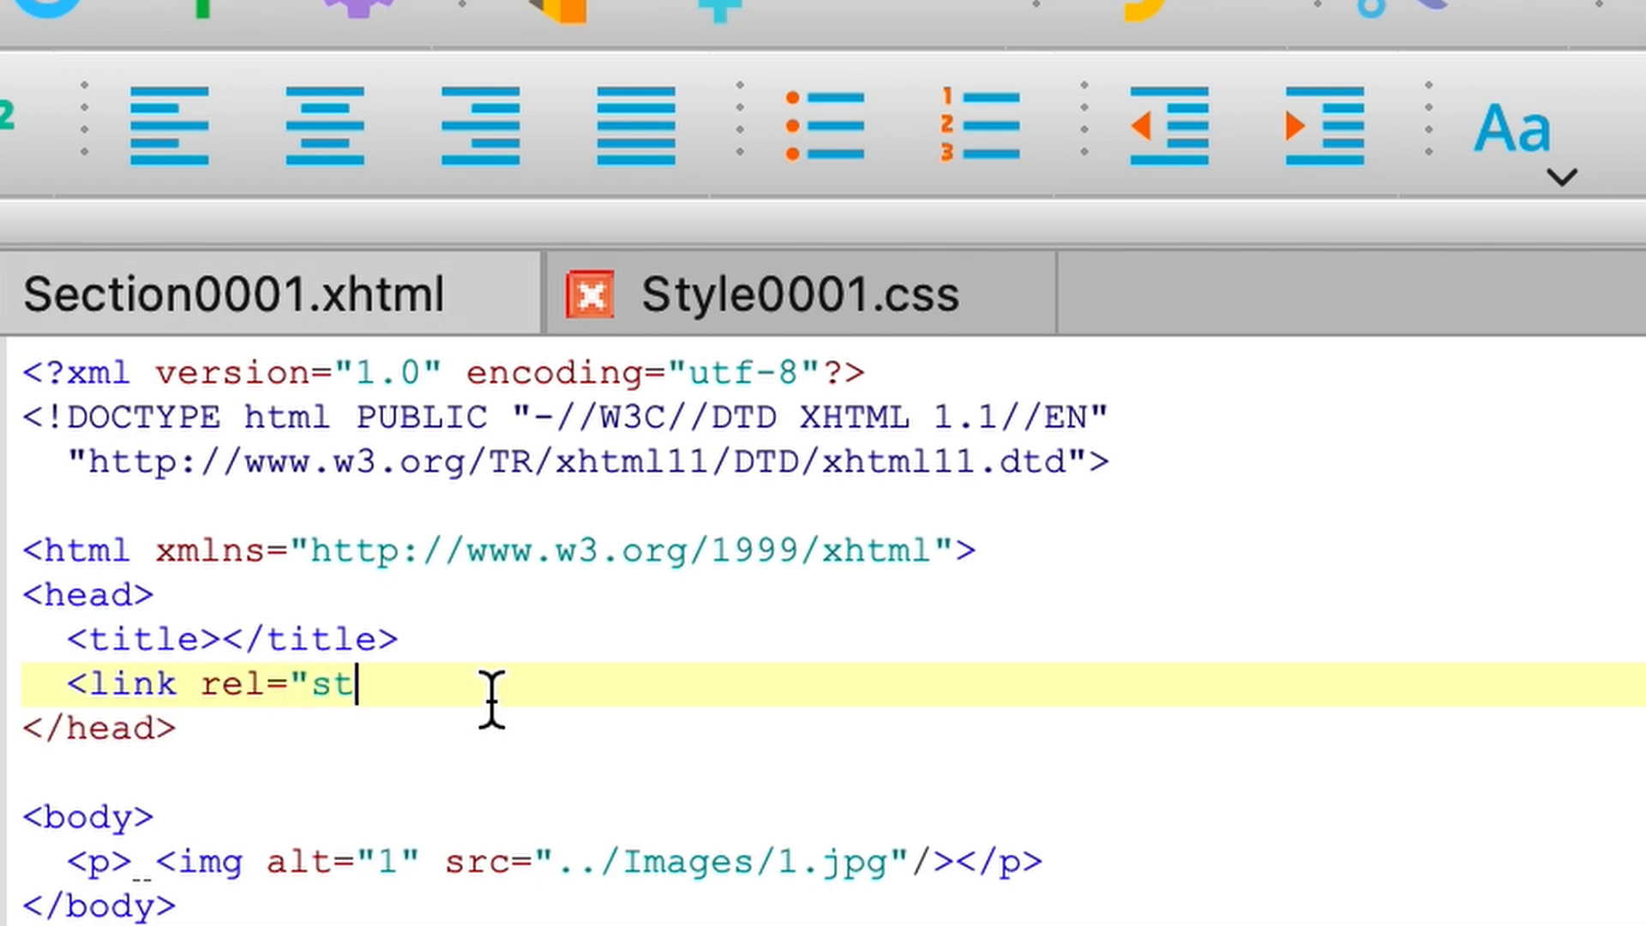
type("ylesheet\"")
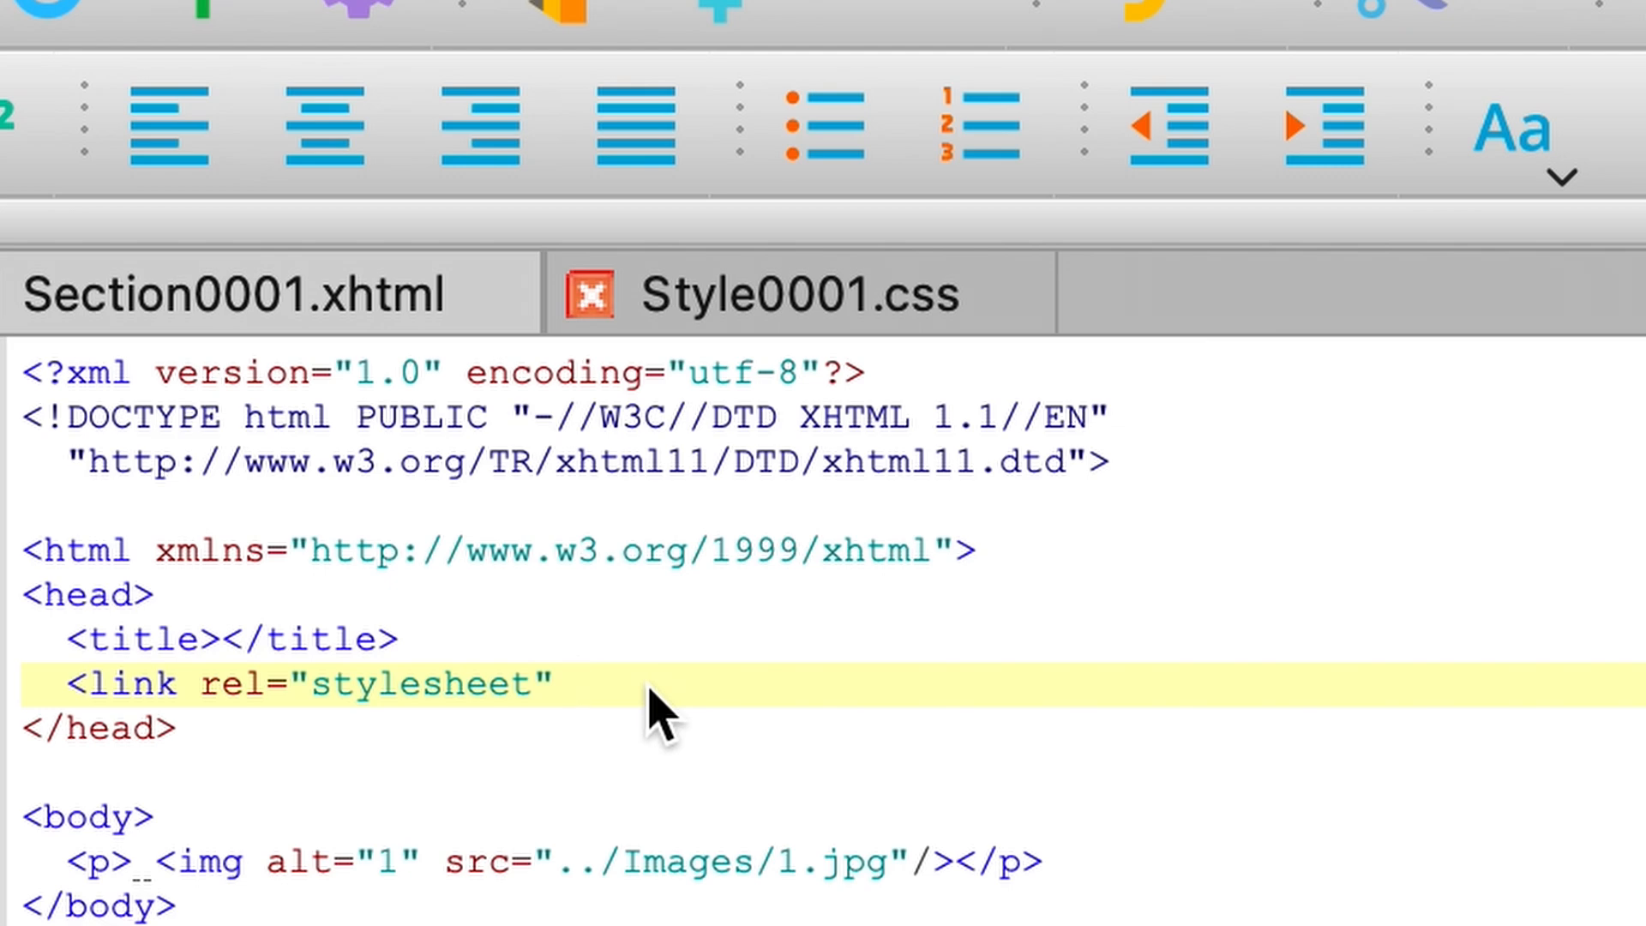
type(" href=\"")
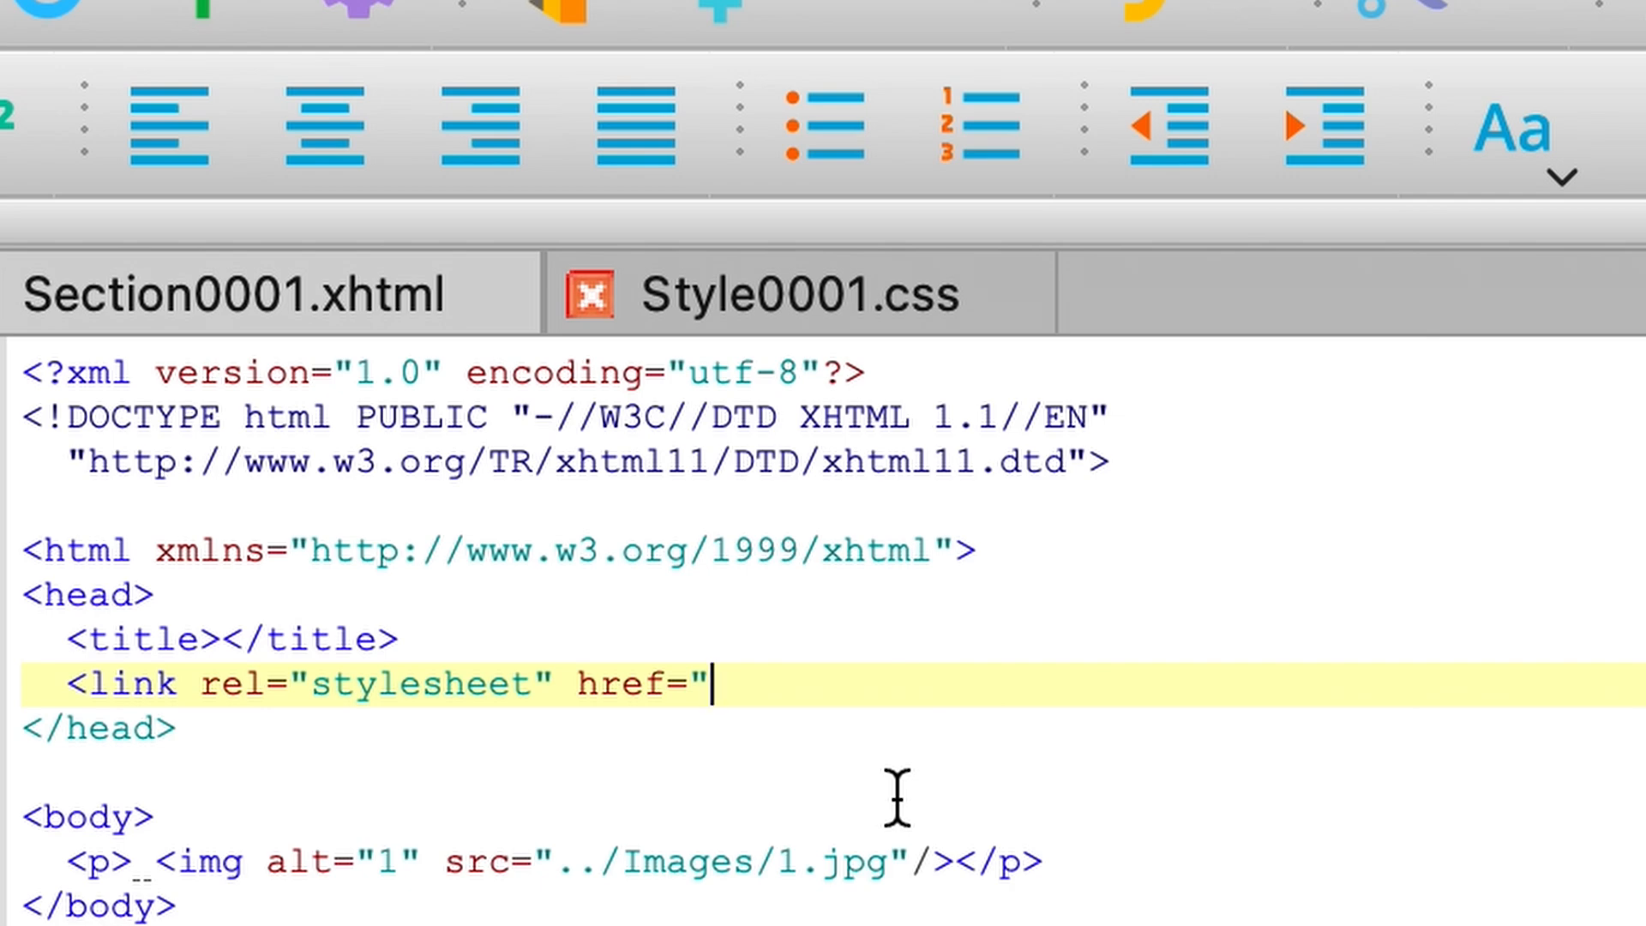
type("..")
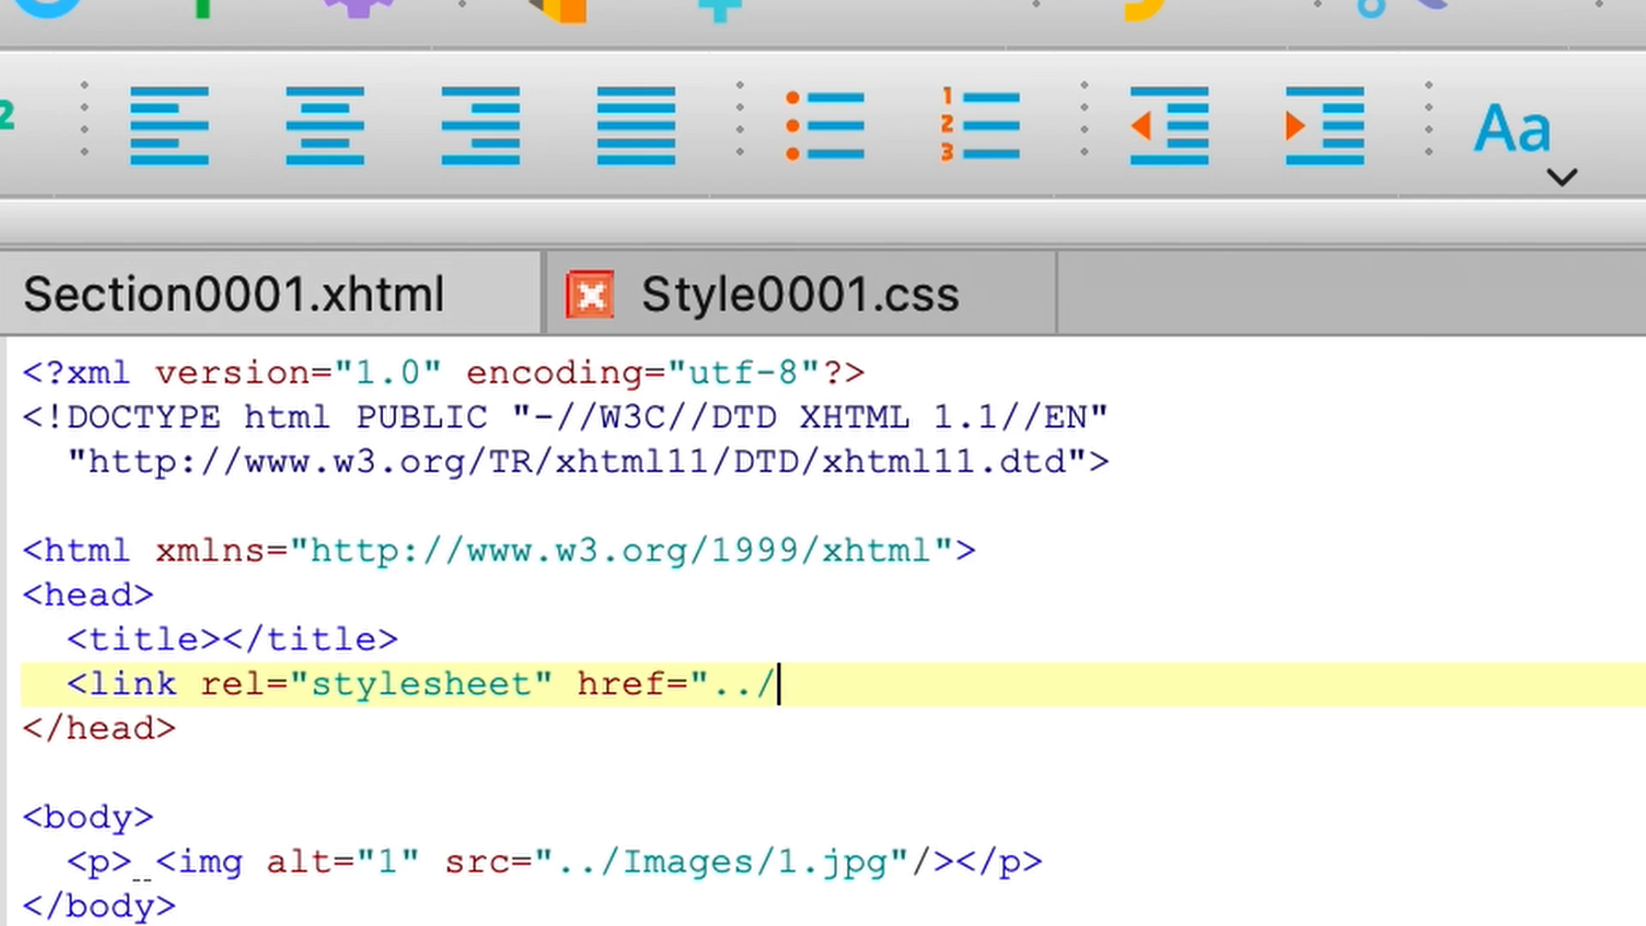
type("/Styles")
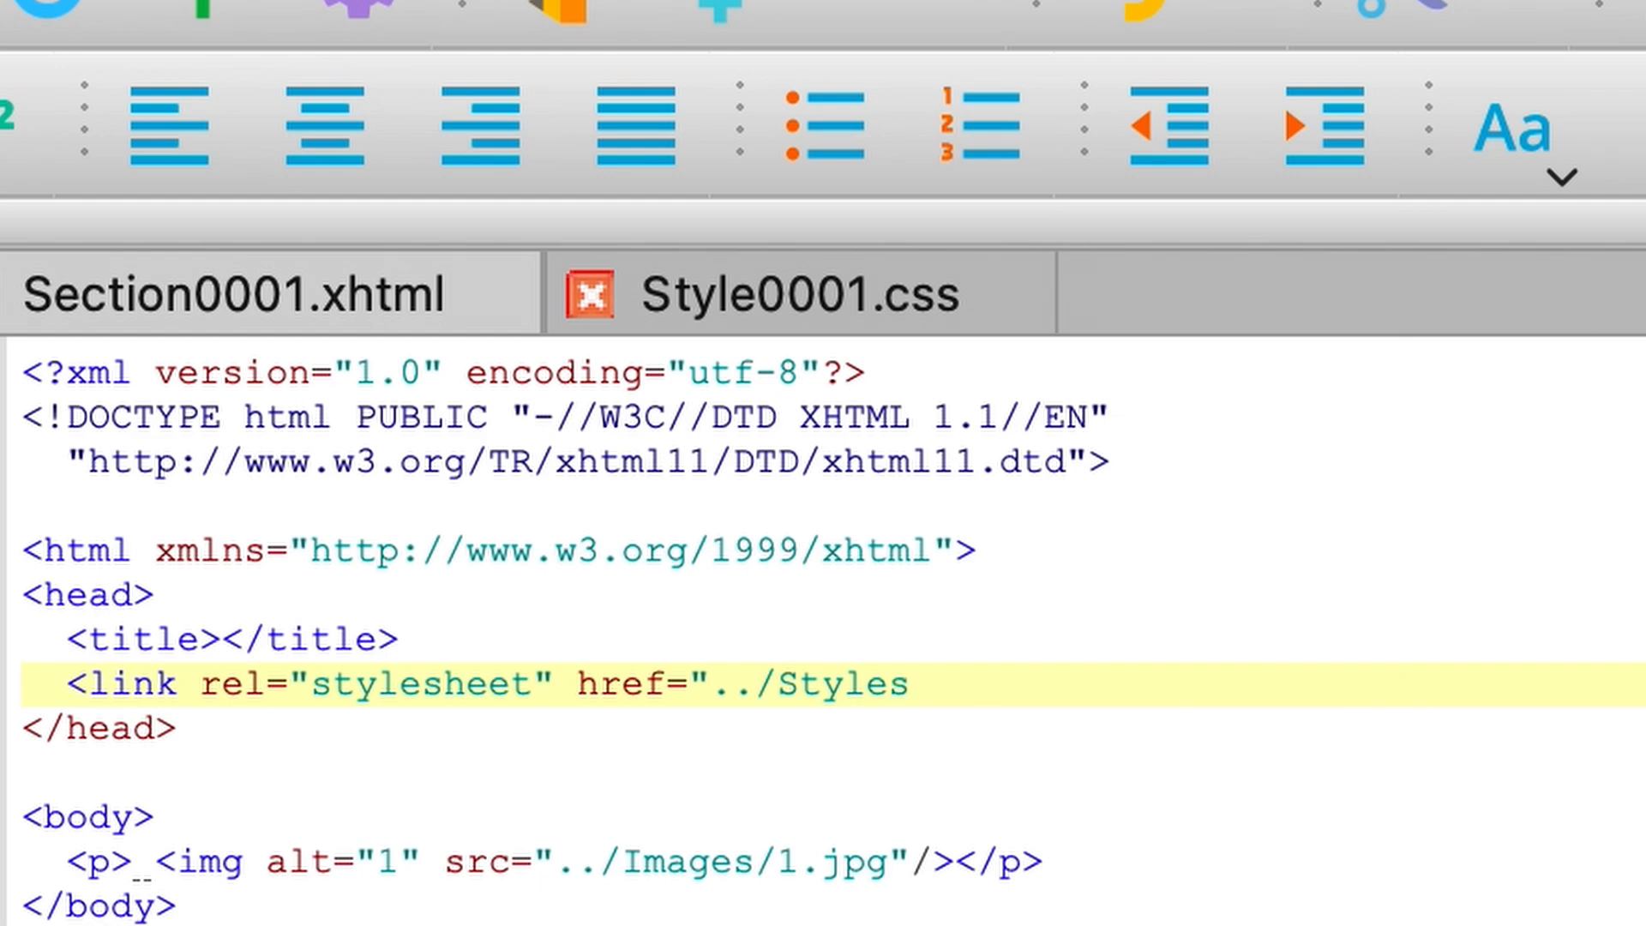
type("/Style000")
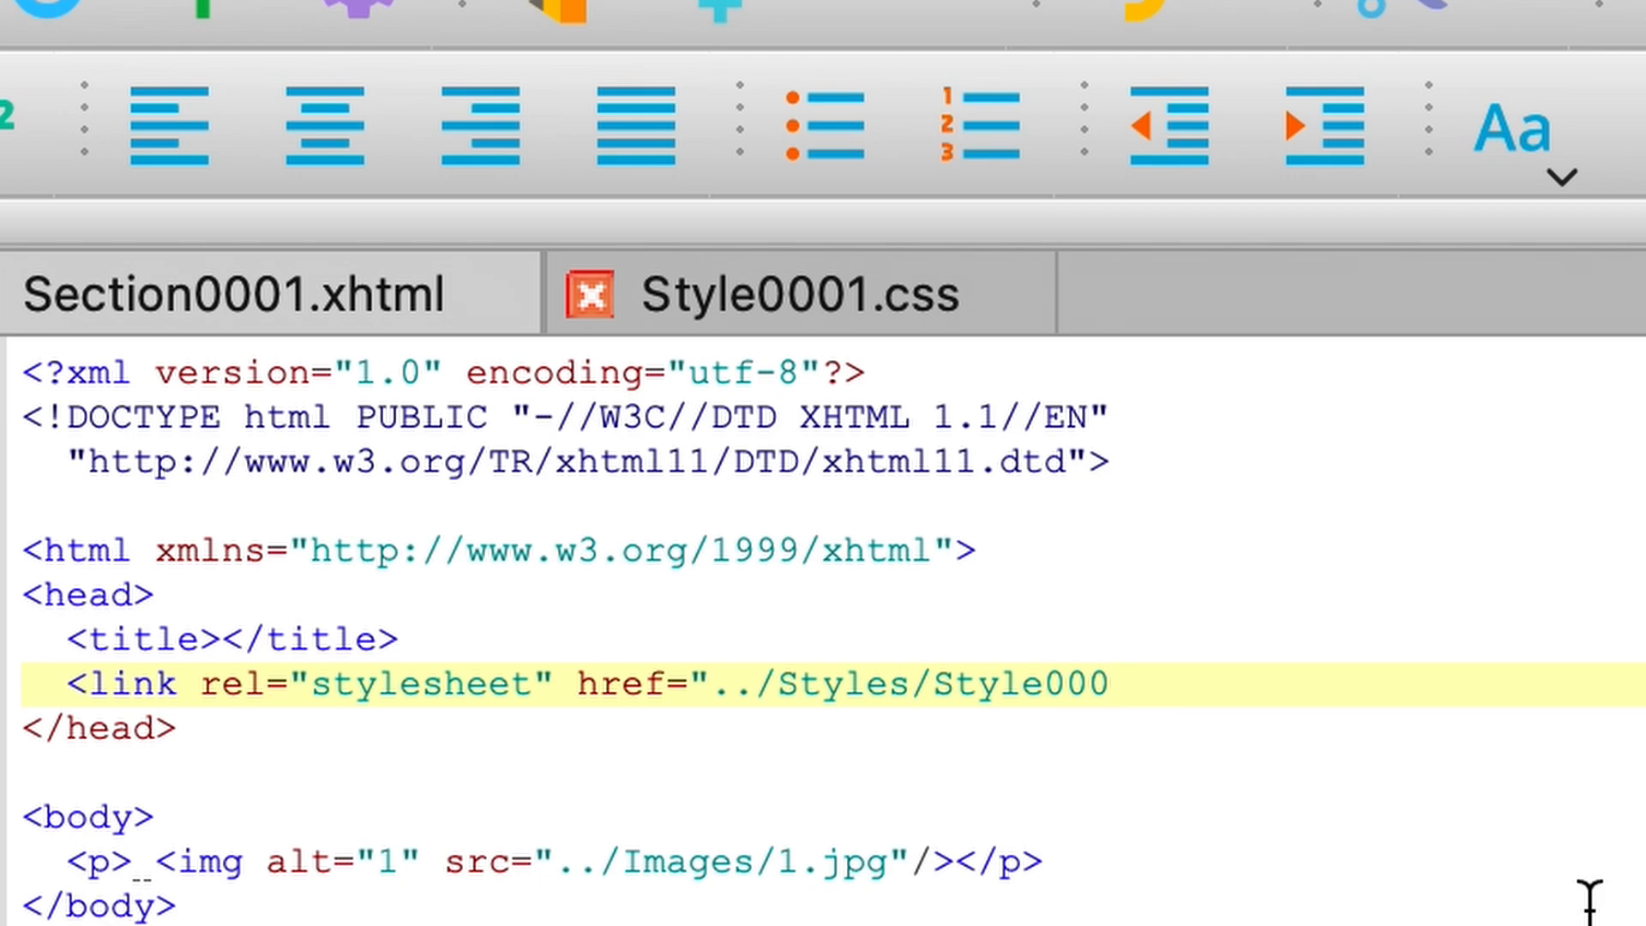
type("1.css\"")
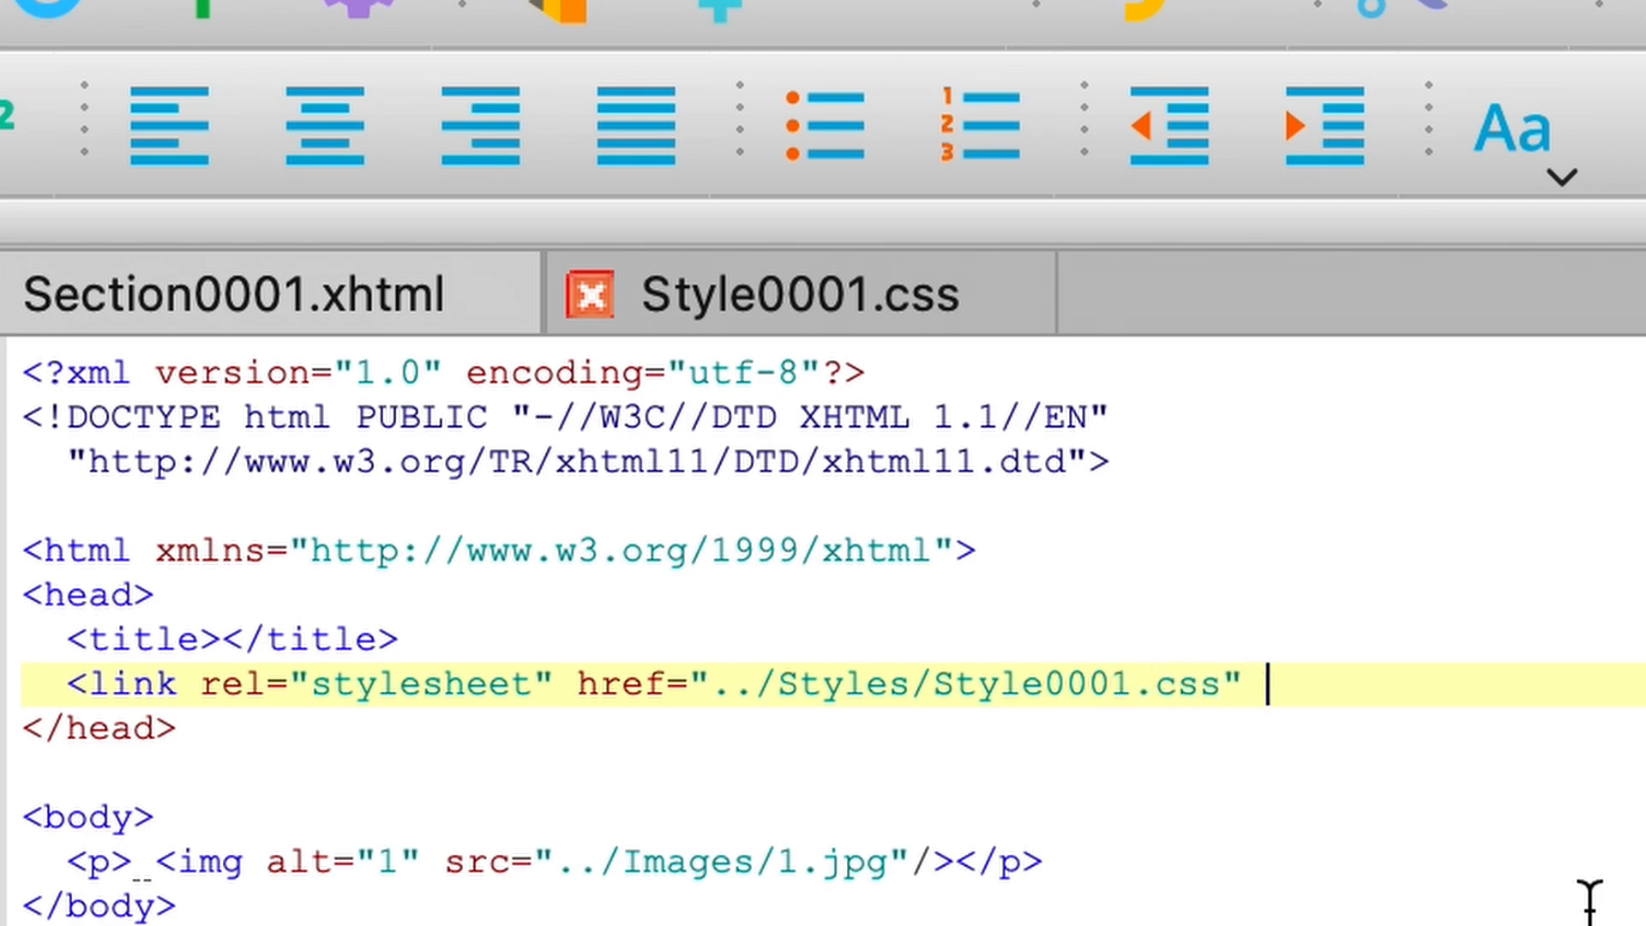
type(" type=\"te")
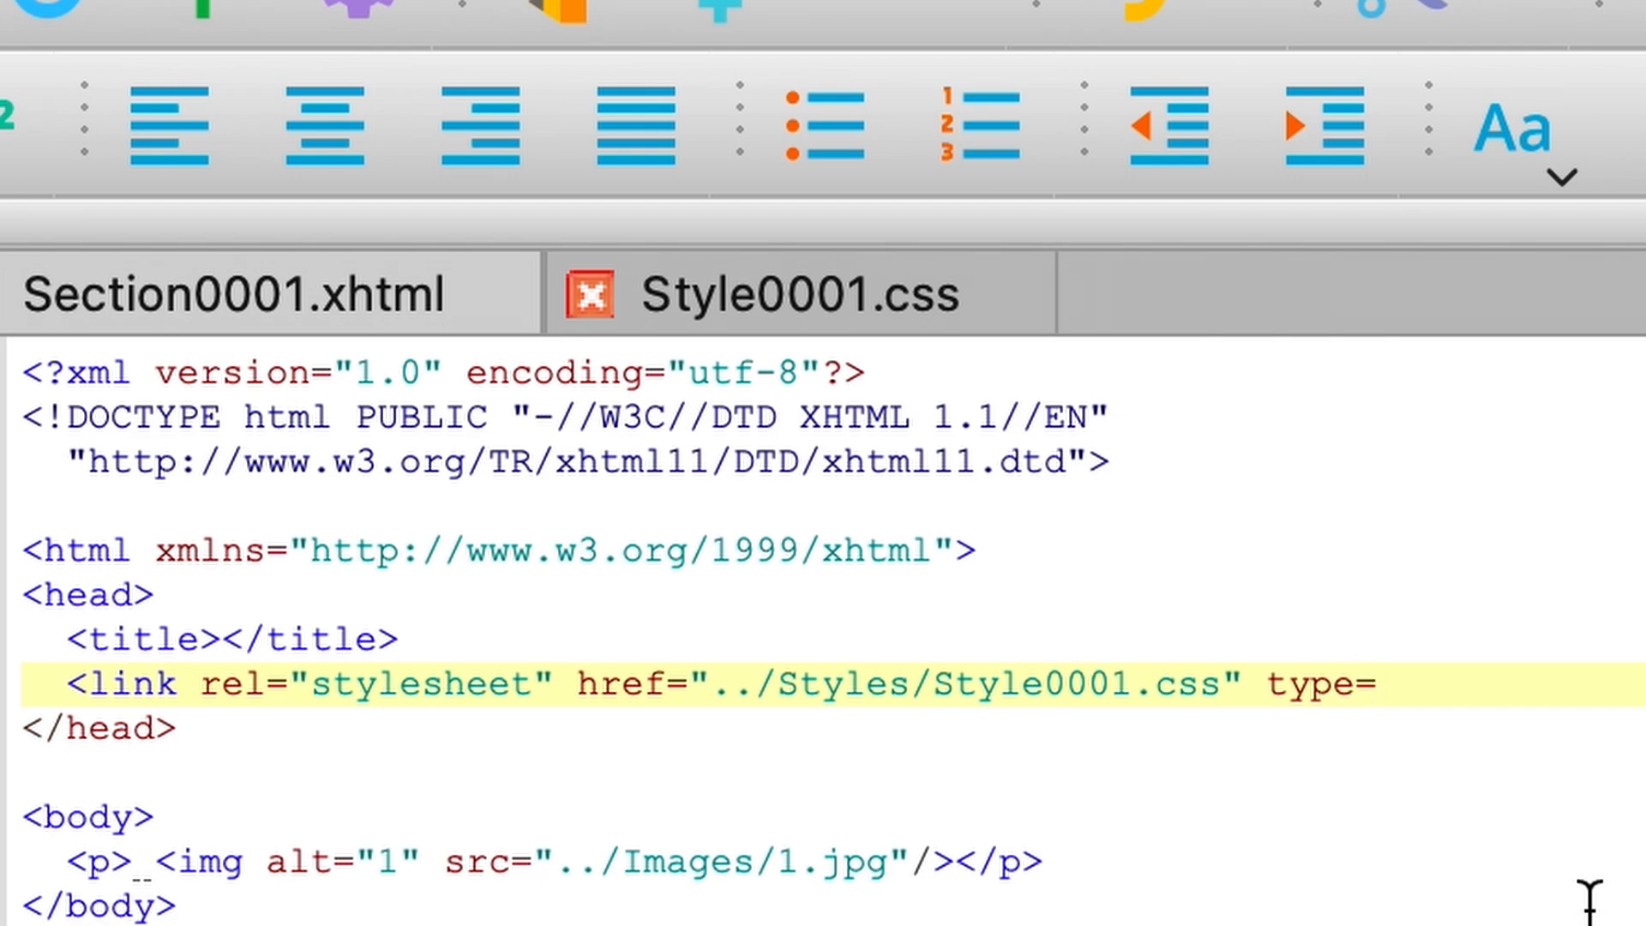
type("xt/css\" />")
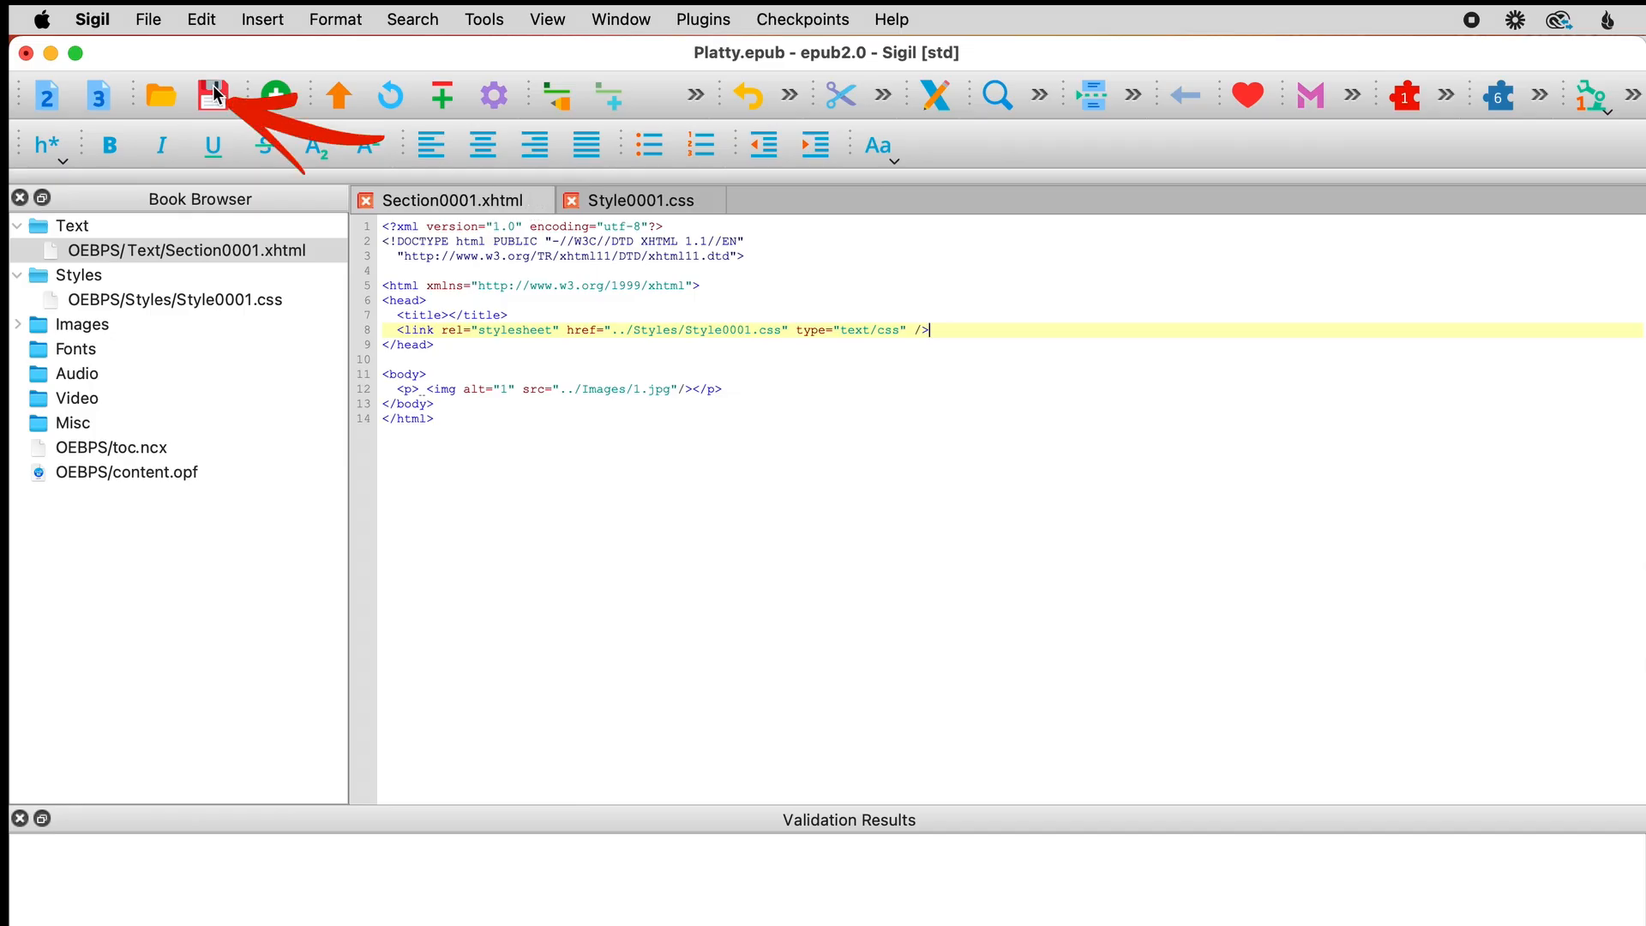
left_click(214, 95)
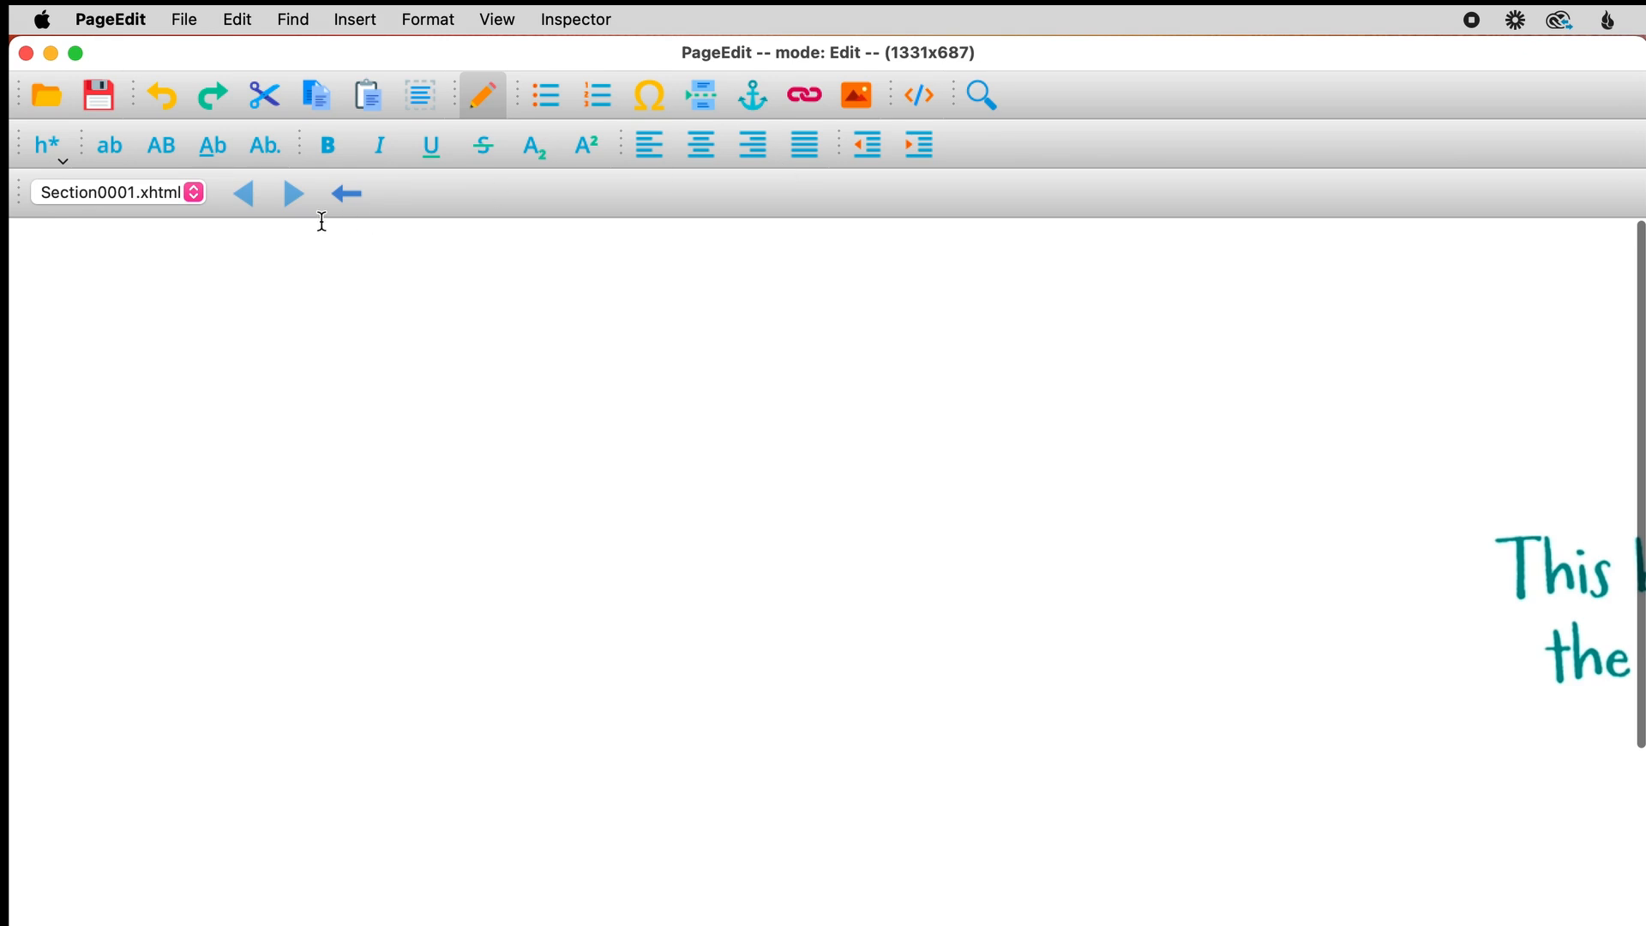
- Examine how the image on Section0001.xhtml fits the page in PageEdit, and close PageEdit
scroll(1326, 604, "right", 6)
scroll(1326, 604, "down", 3)
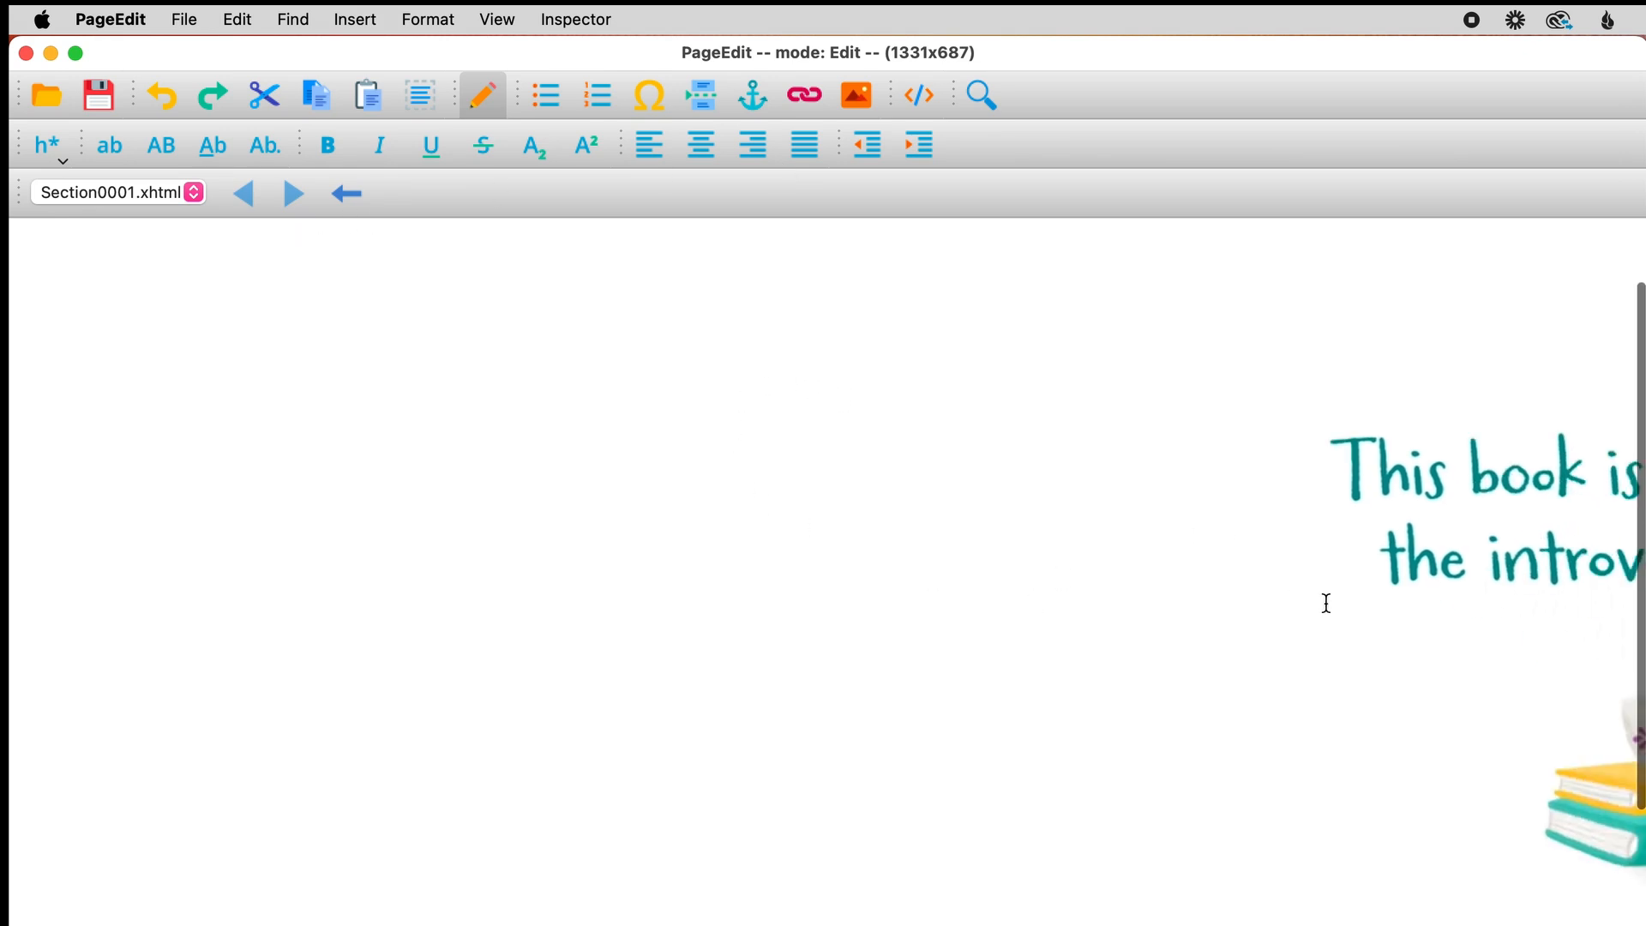
scroll(1326, 603, "left", 6)
scroll(1326, 603, "up", 1)
scroll(1326, 604, "up", 2)
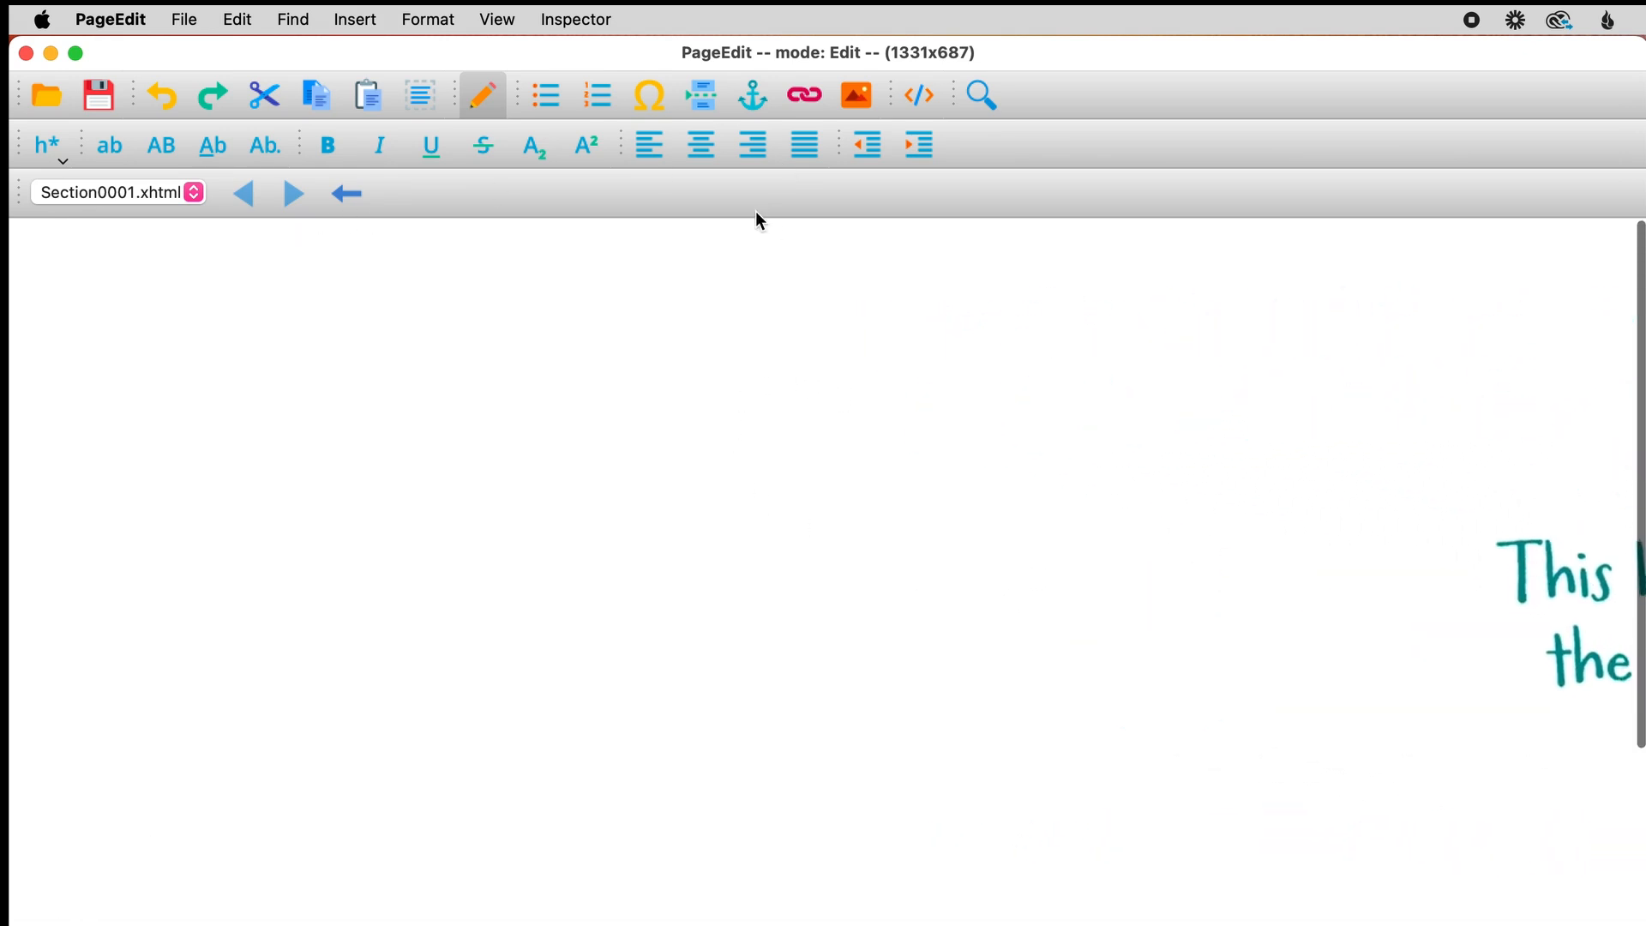
left_click(27, 54)
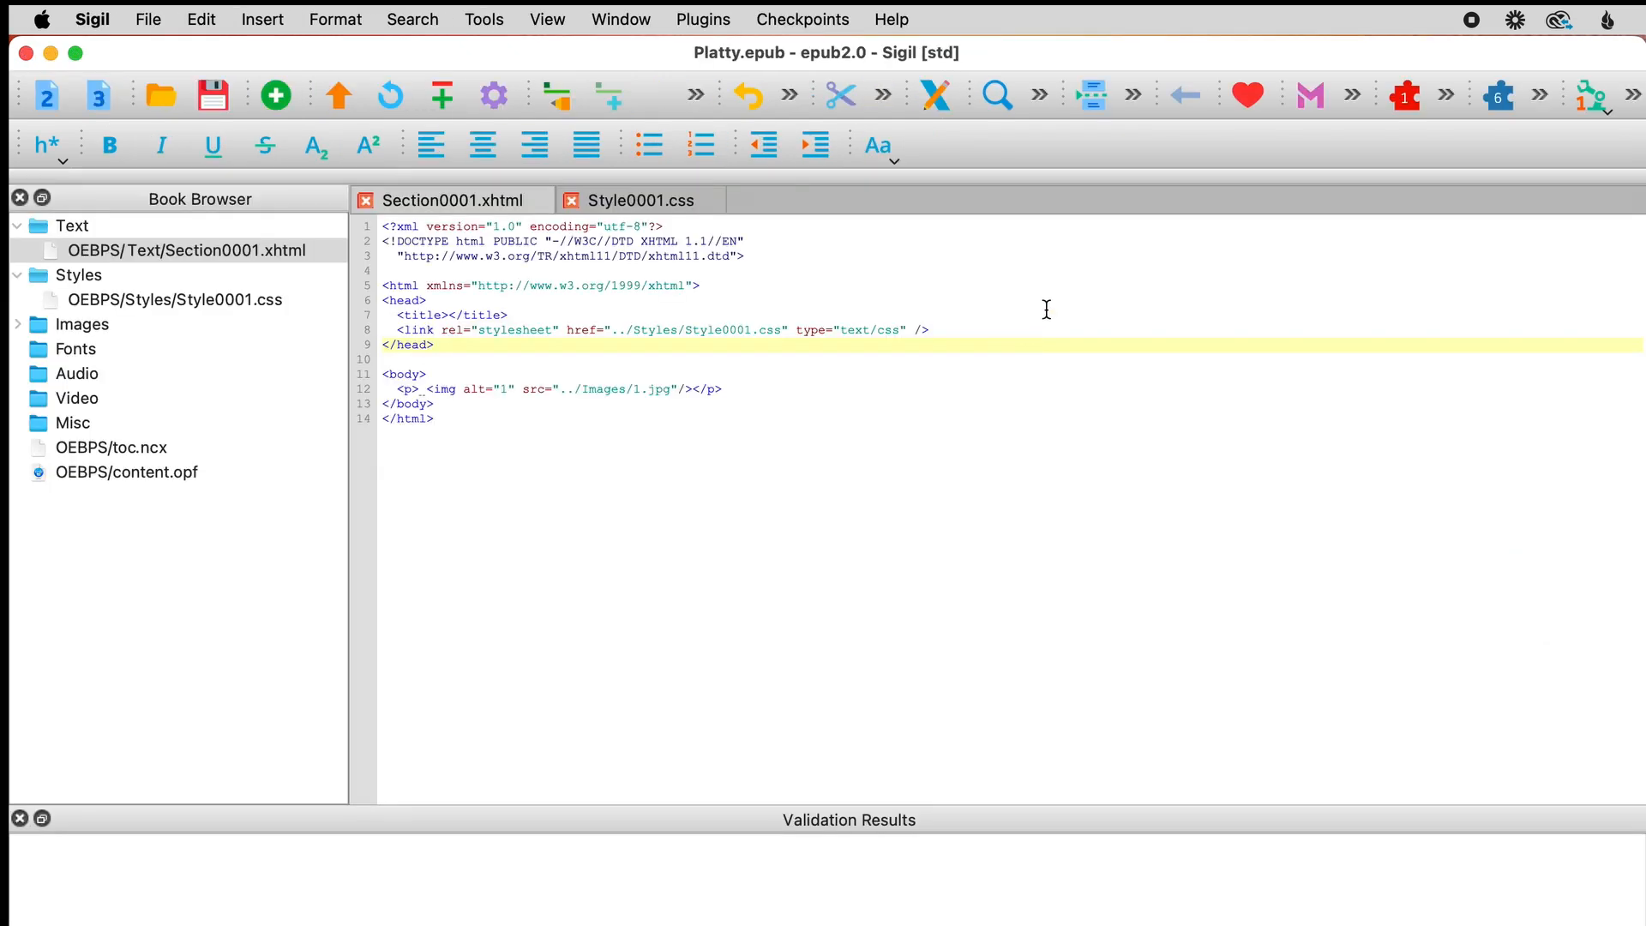
- Reopen Section0001.xhtml in PageEdit to check the image's fit, and return to Sigil to review the stylesheet link line
left_click(937, 97)
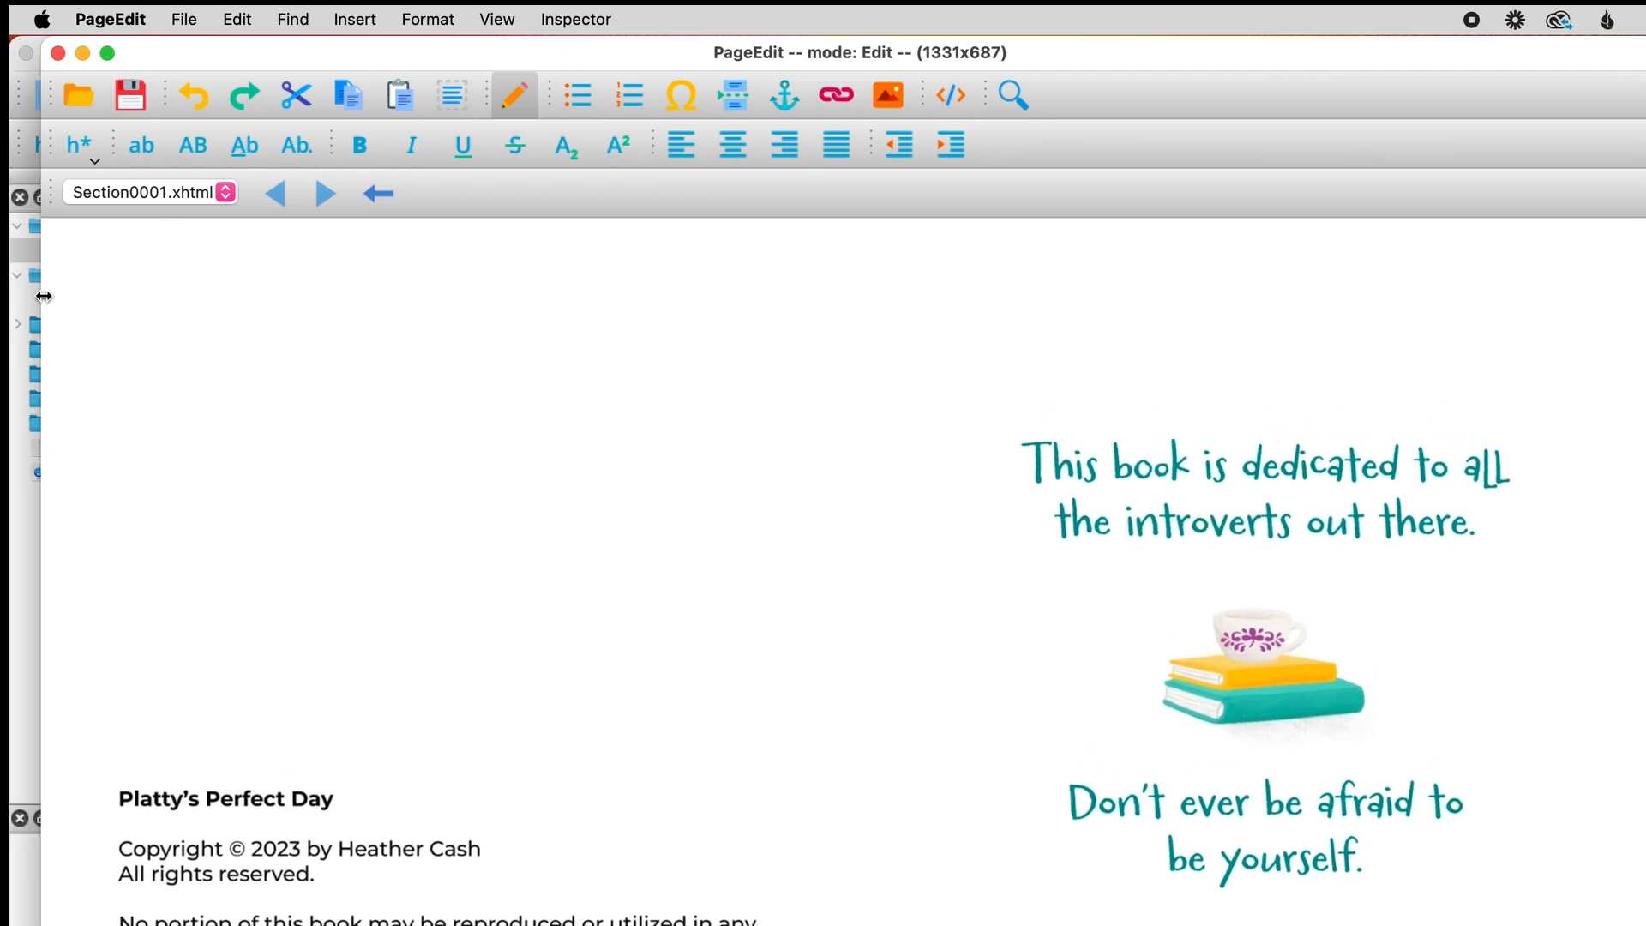
left_click(17, 260)
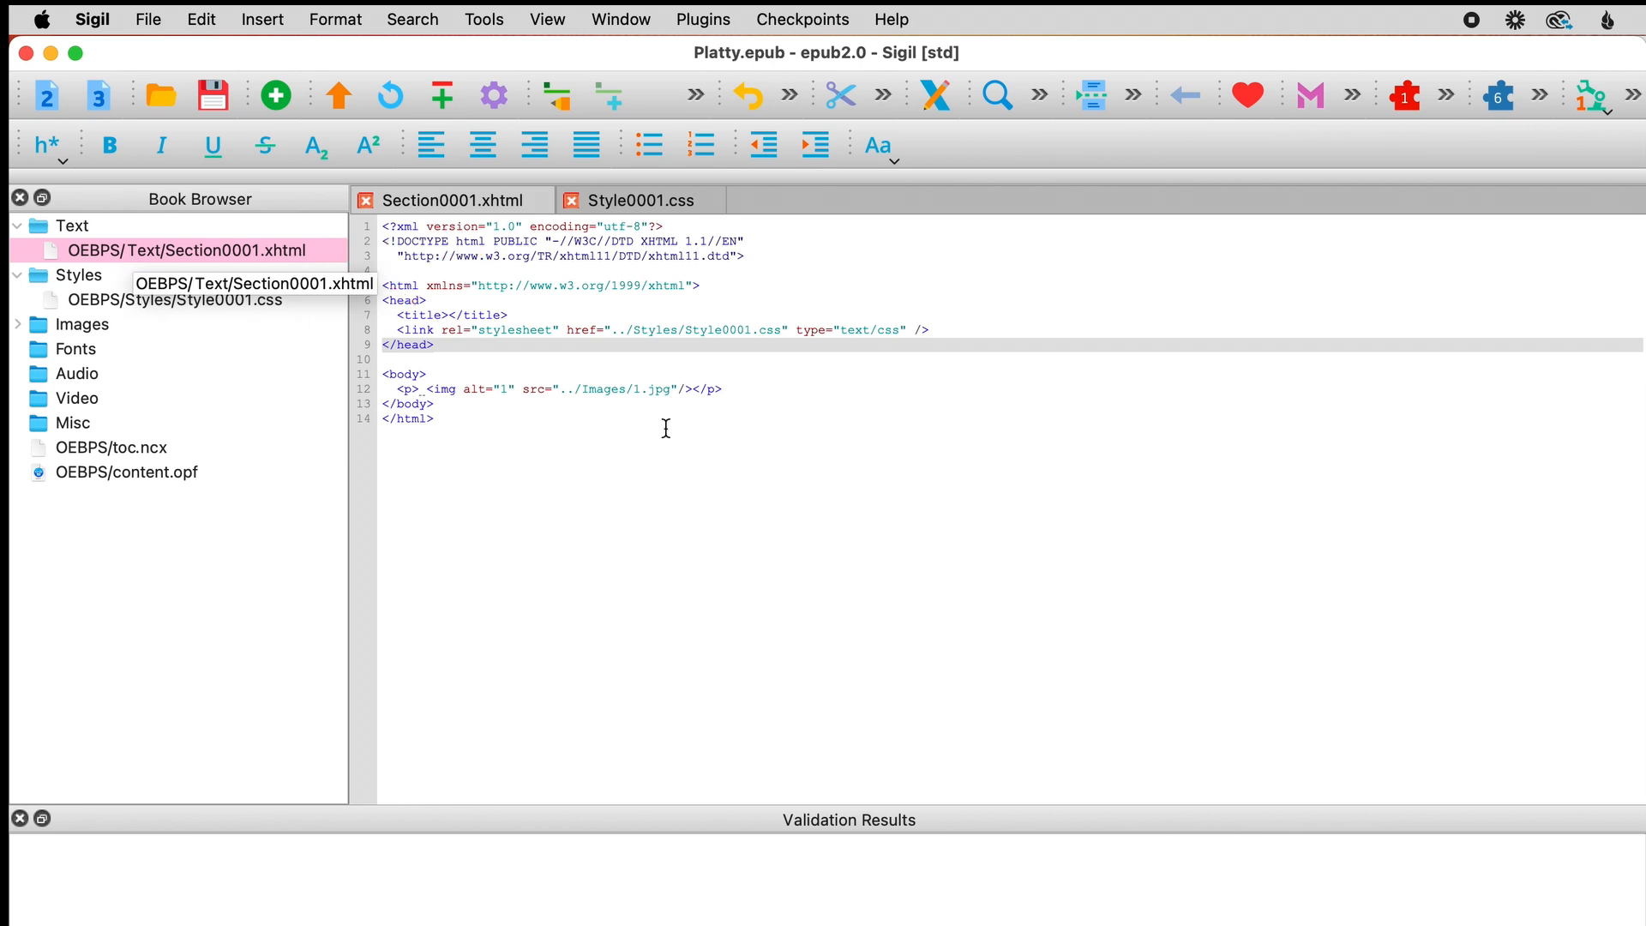
left_click(644, 330)
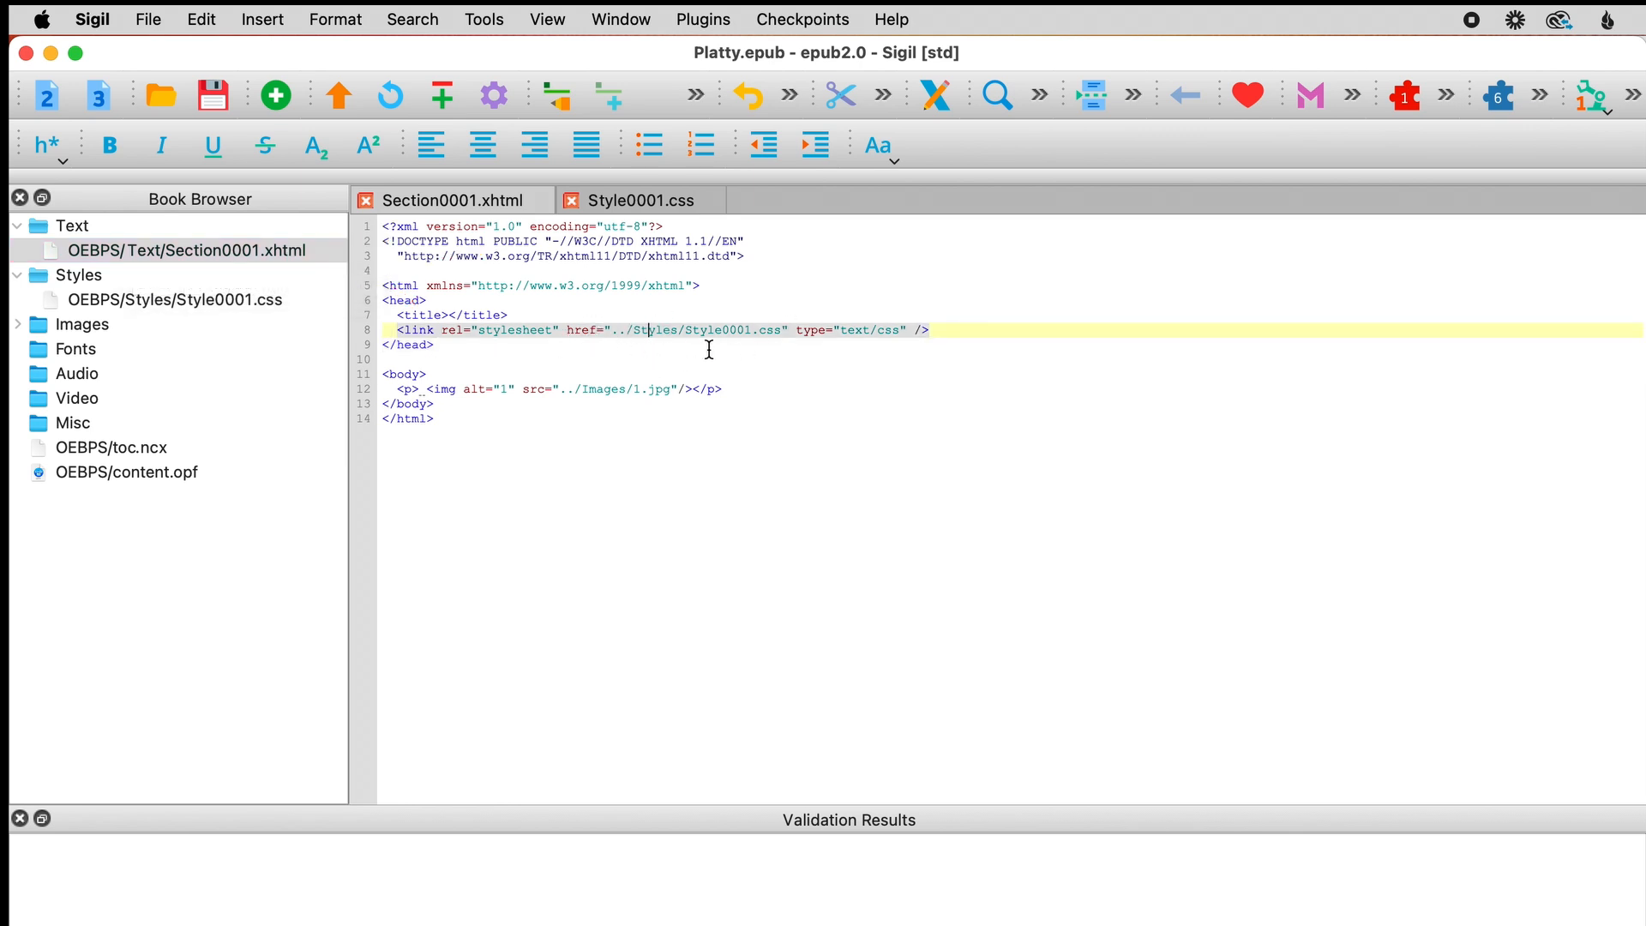
- Add copies of Section0001.xhtml to the Text folder up to Section0006.xhtml, and collapse the Images folder
right_click(181, 249)
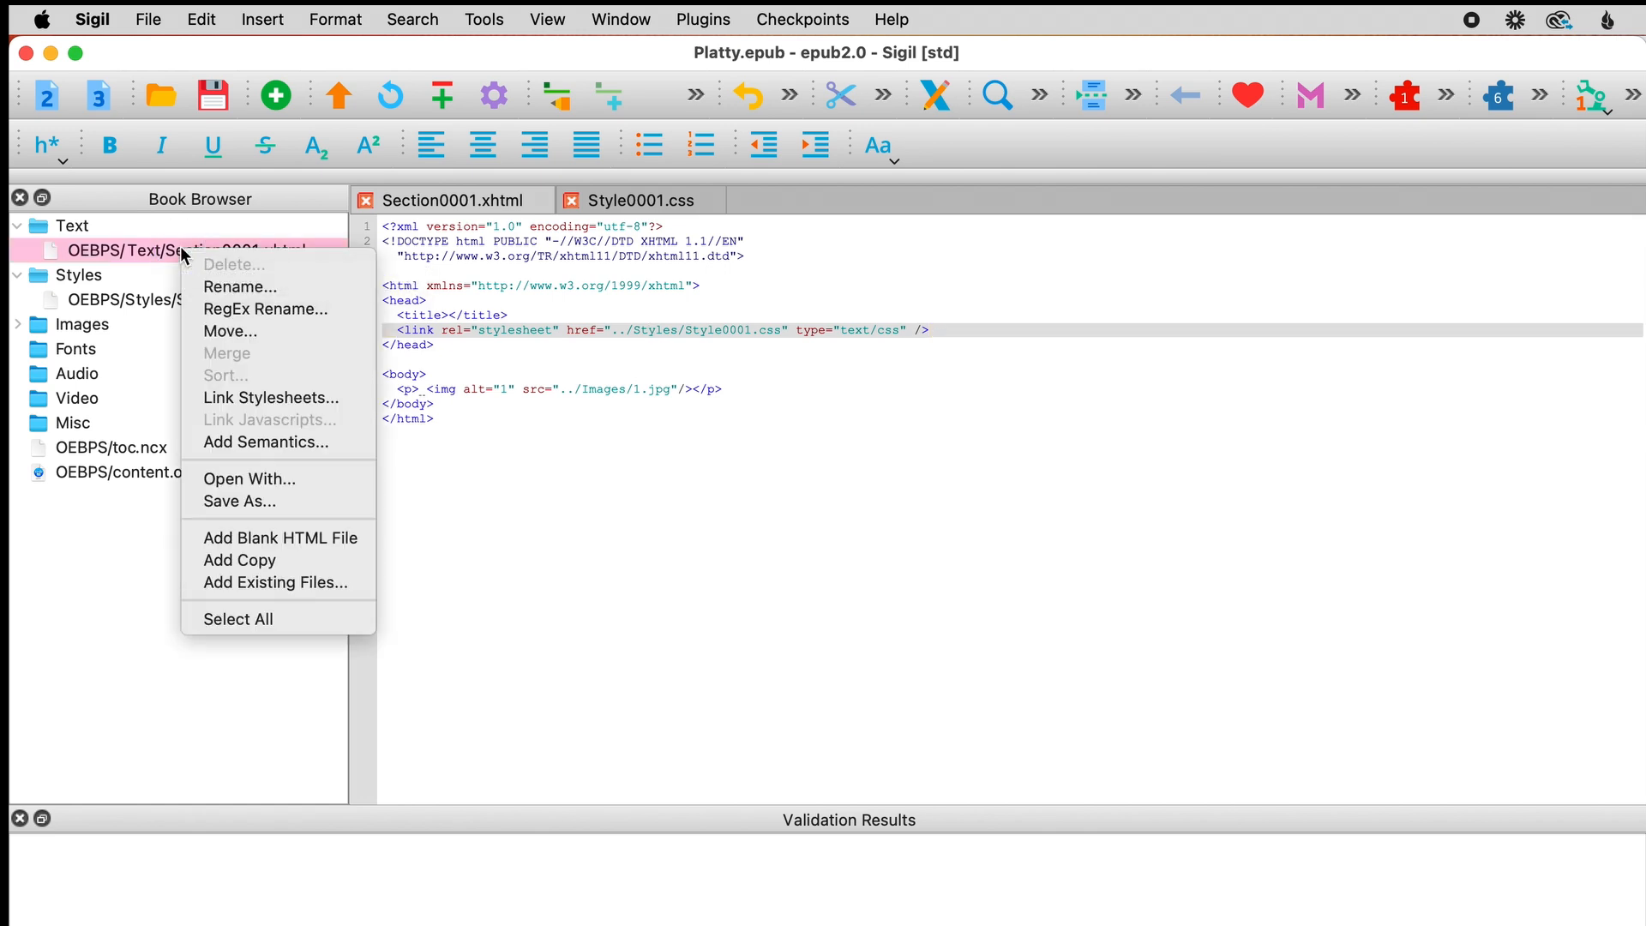
left_click(295, 560)
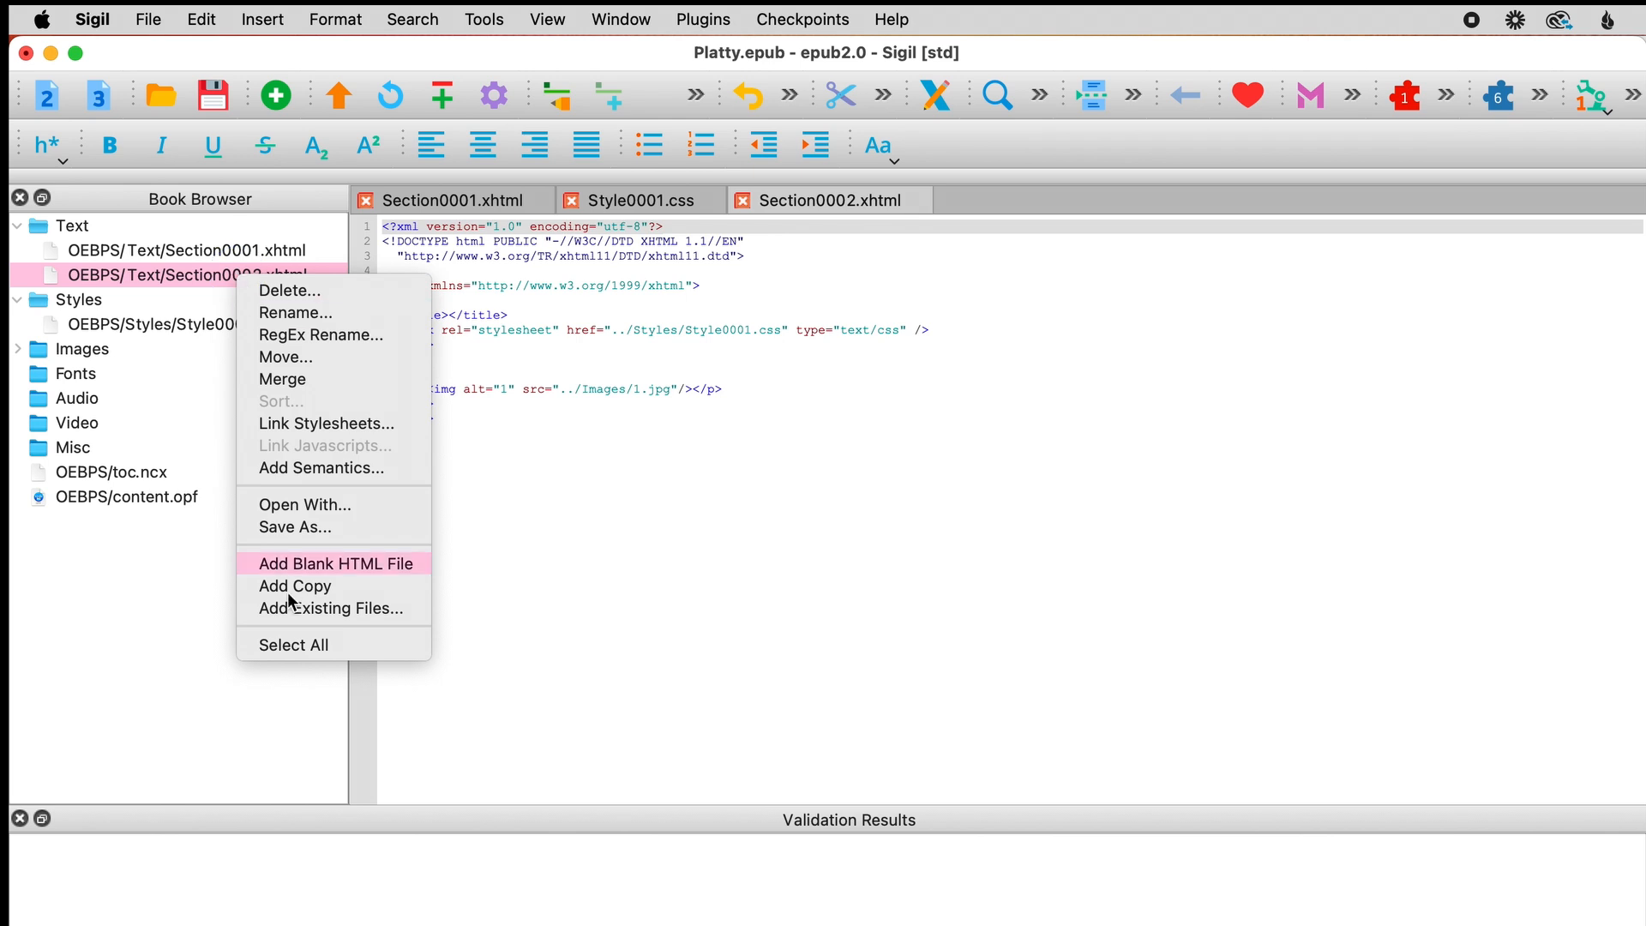
left_click(257, 588)
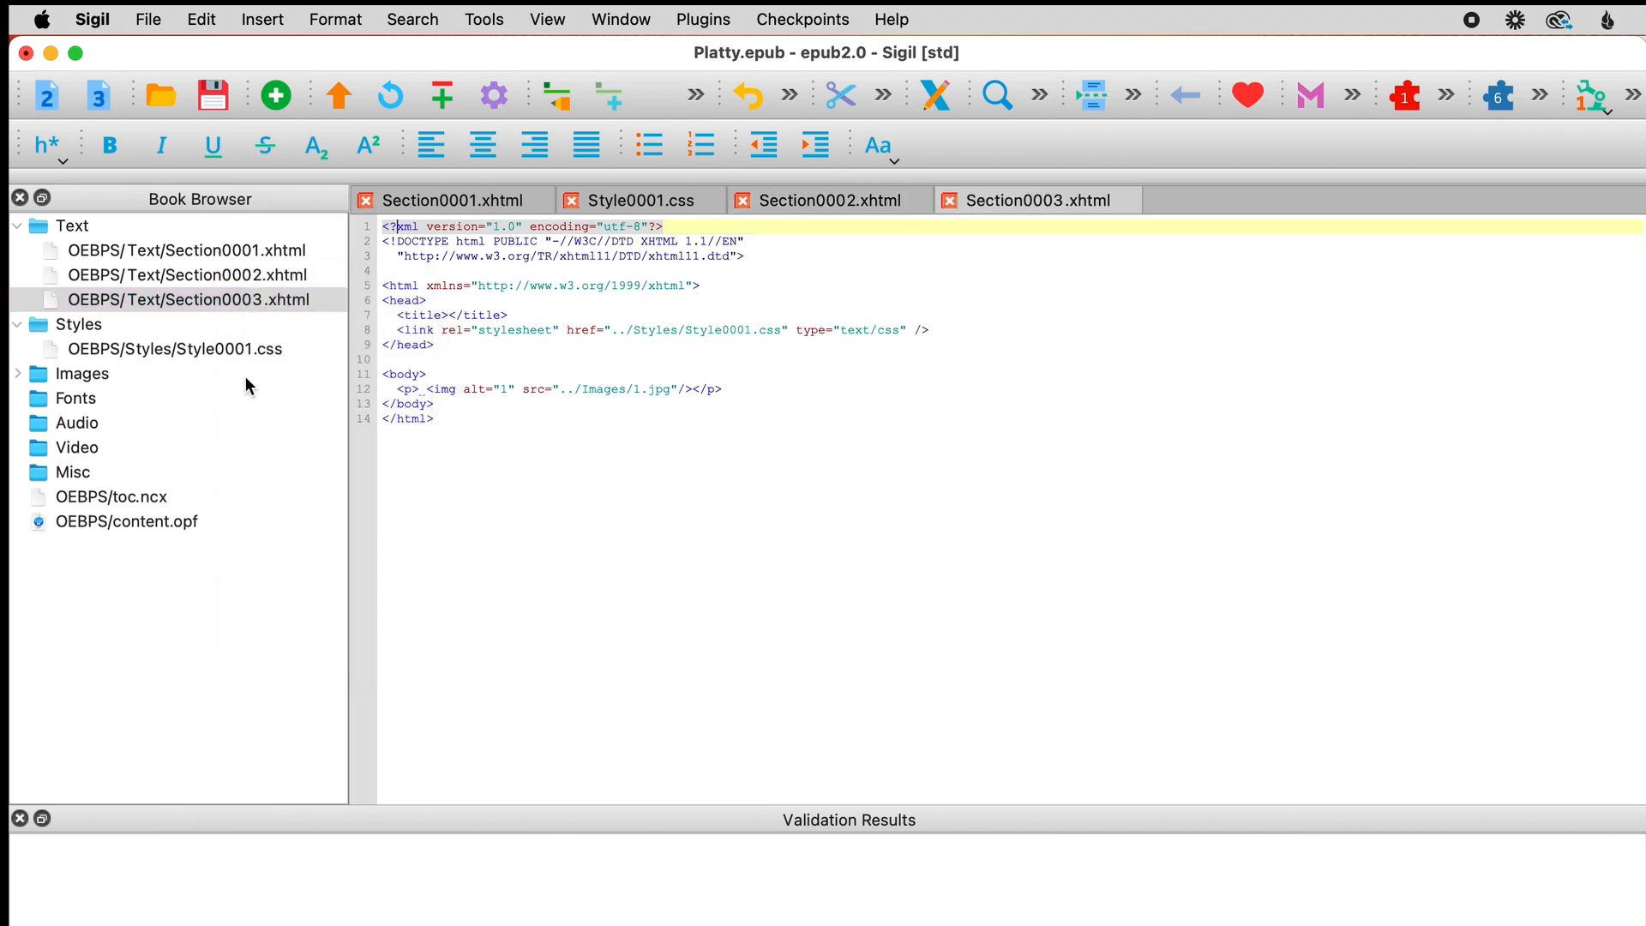
right_click(247, 300)
left_click(310, 604)
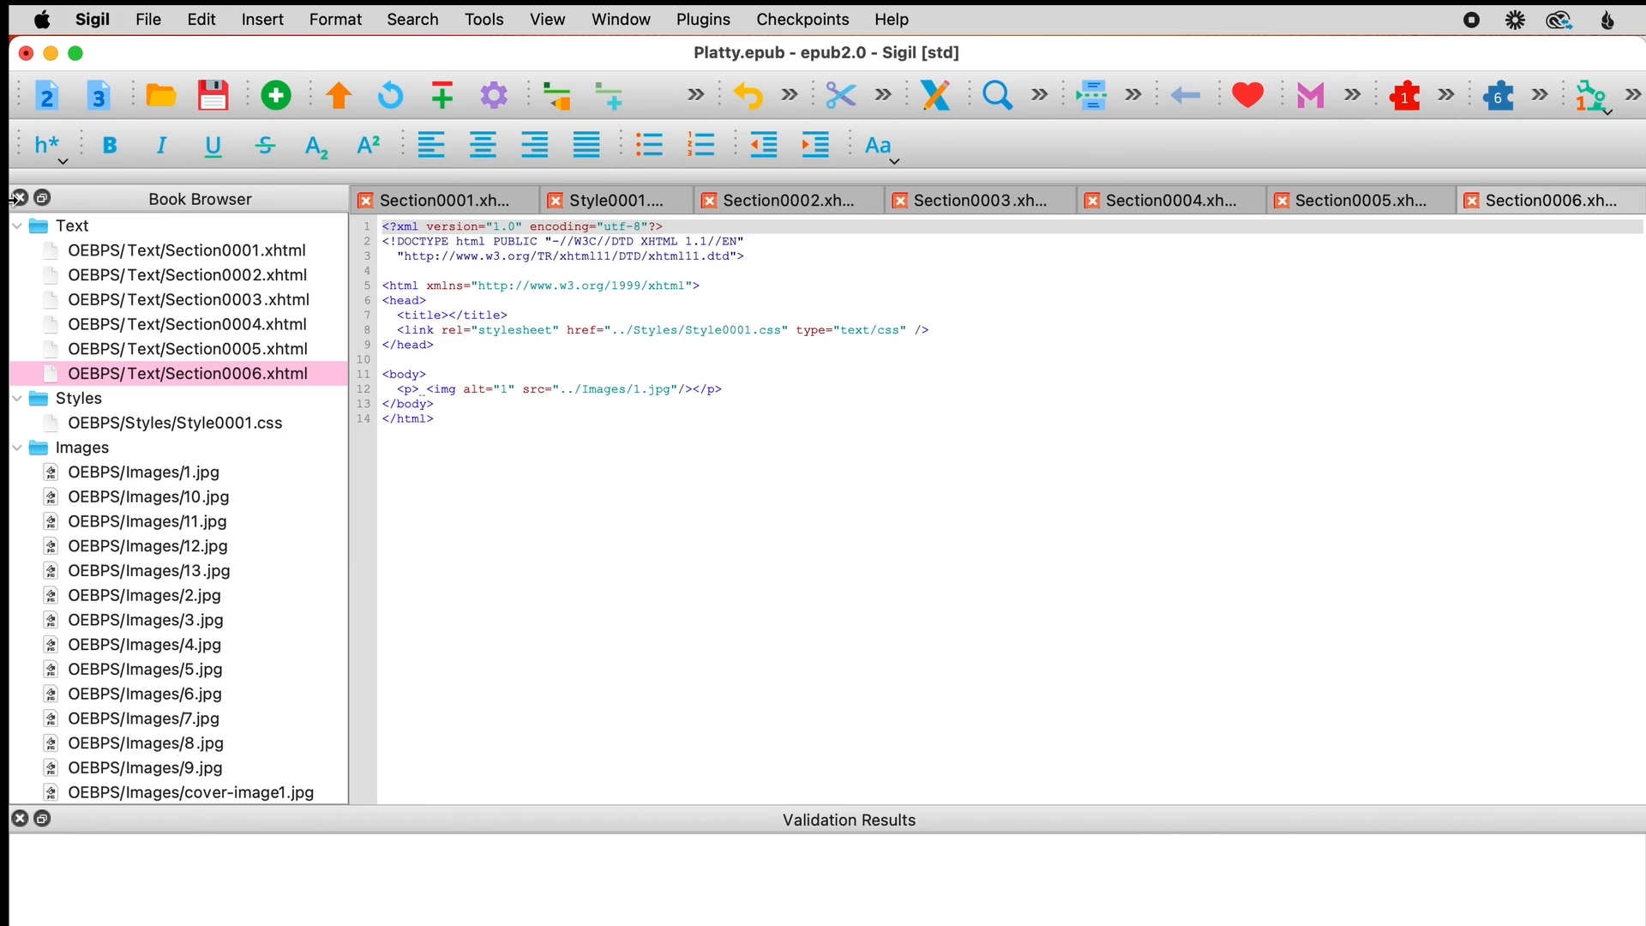
left_click(18, 447)
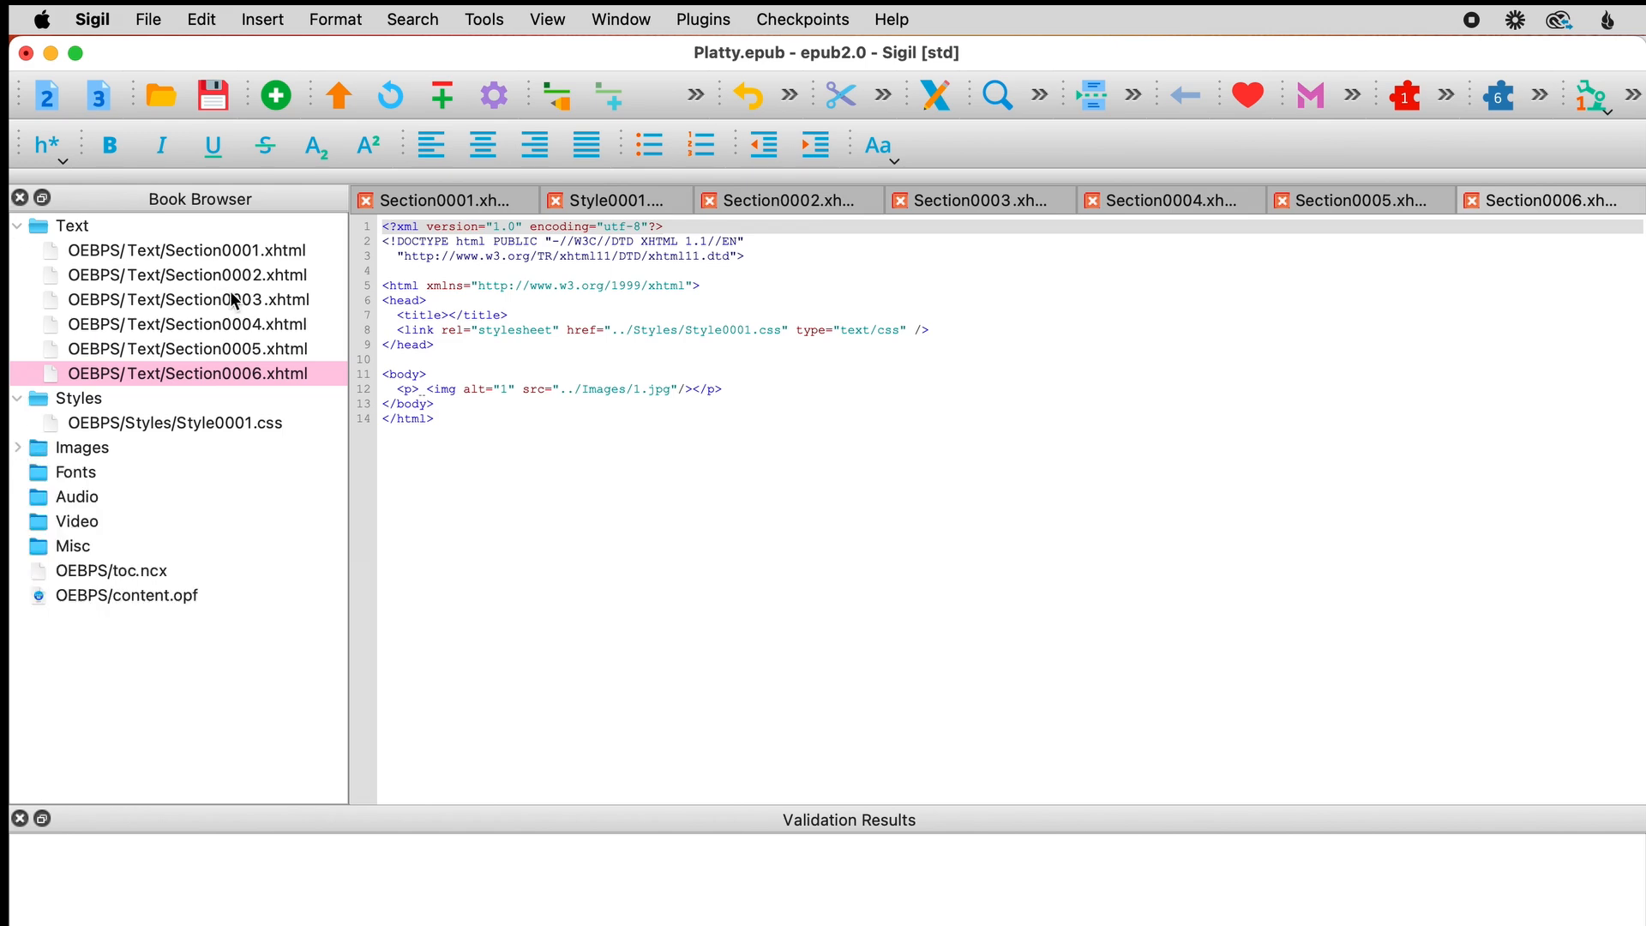
- Add more copies of the page until the Text folder reaches Section0013.xhtml, and open Section0002.xhtml in the editor
right_click(235, 372)
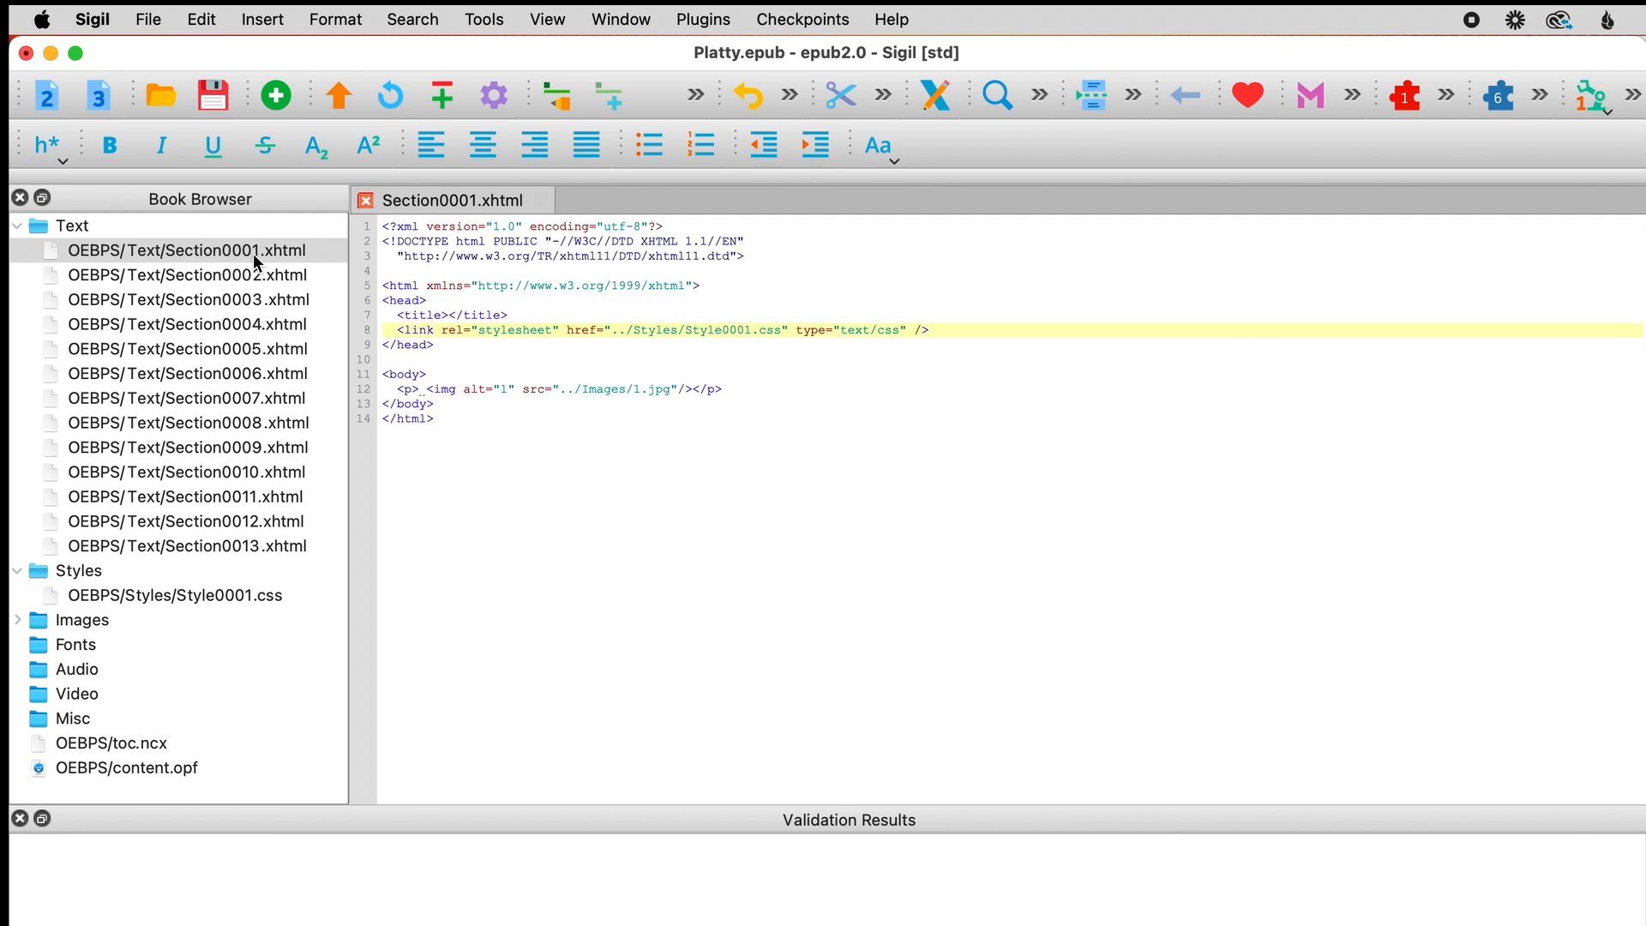
double_click(207, 271)
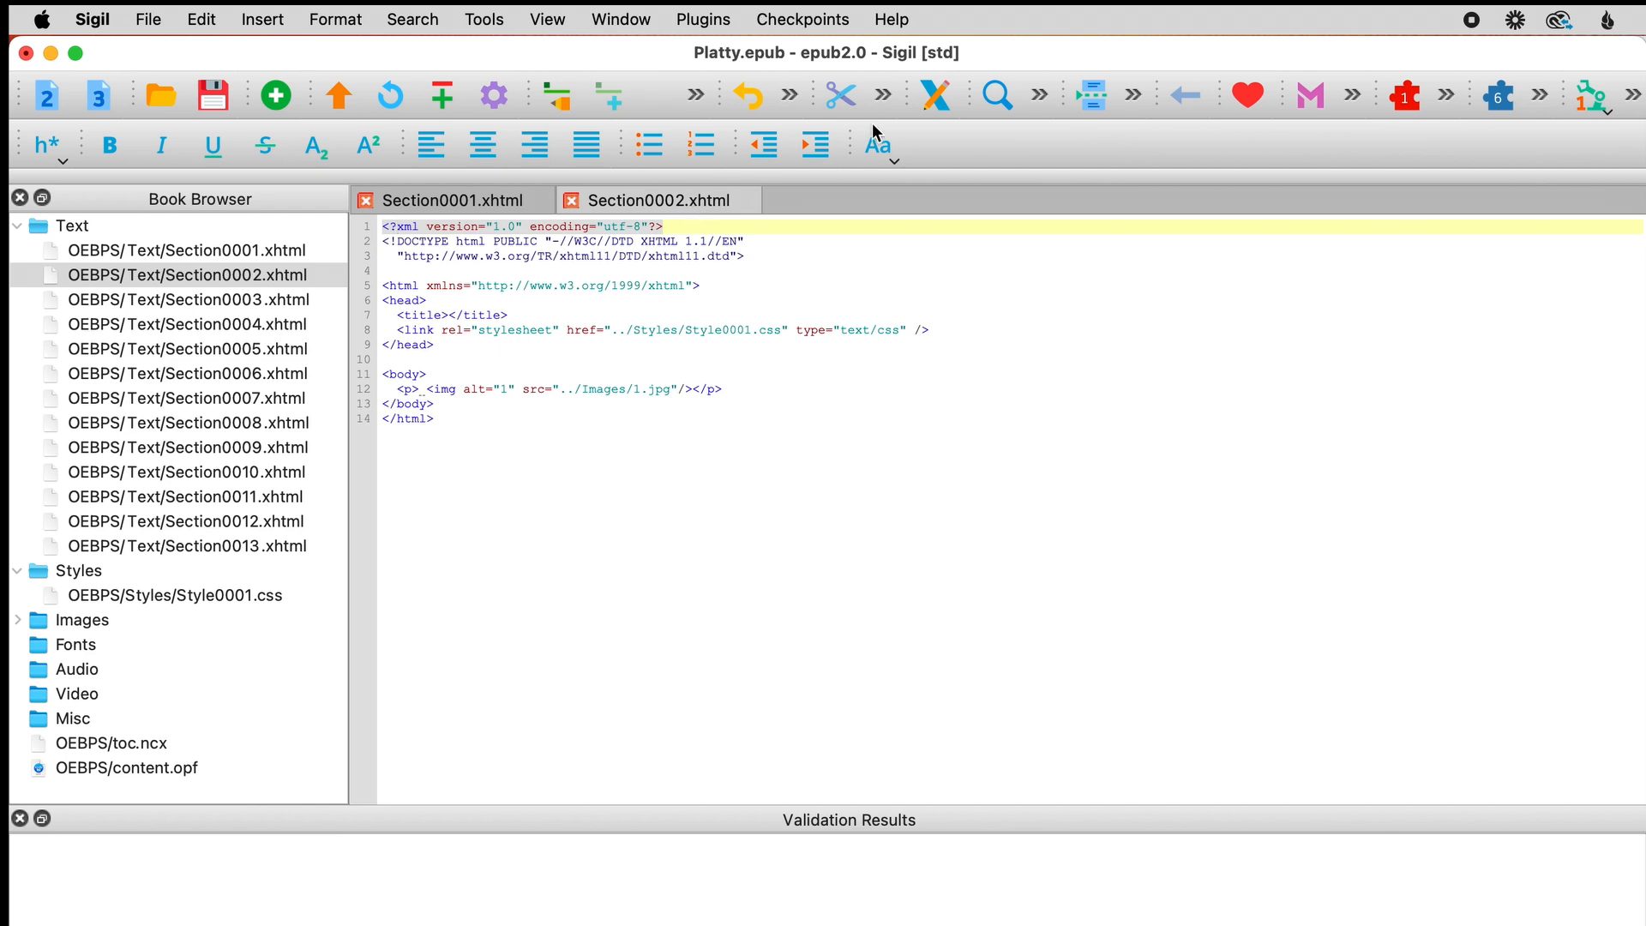
- Switch to PageEdit, check its navigation list for the duplicated sections, and quit PageEdit
left_click(934, 103)
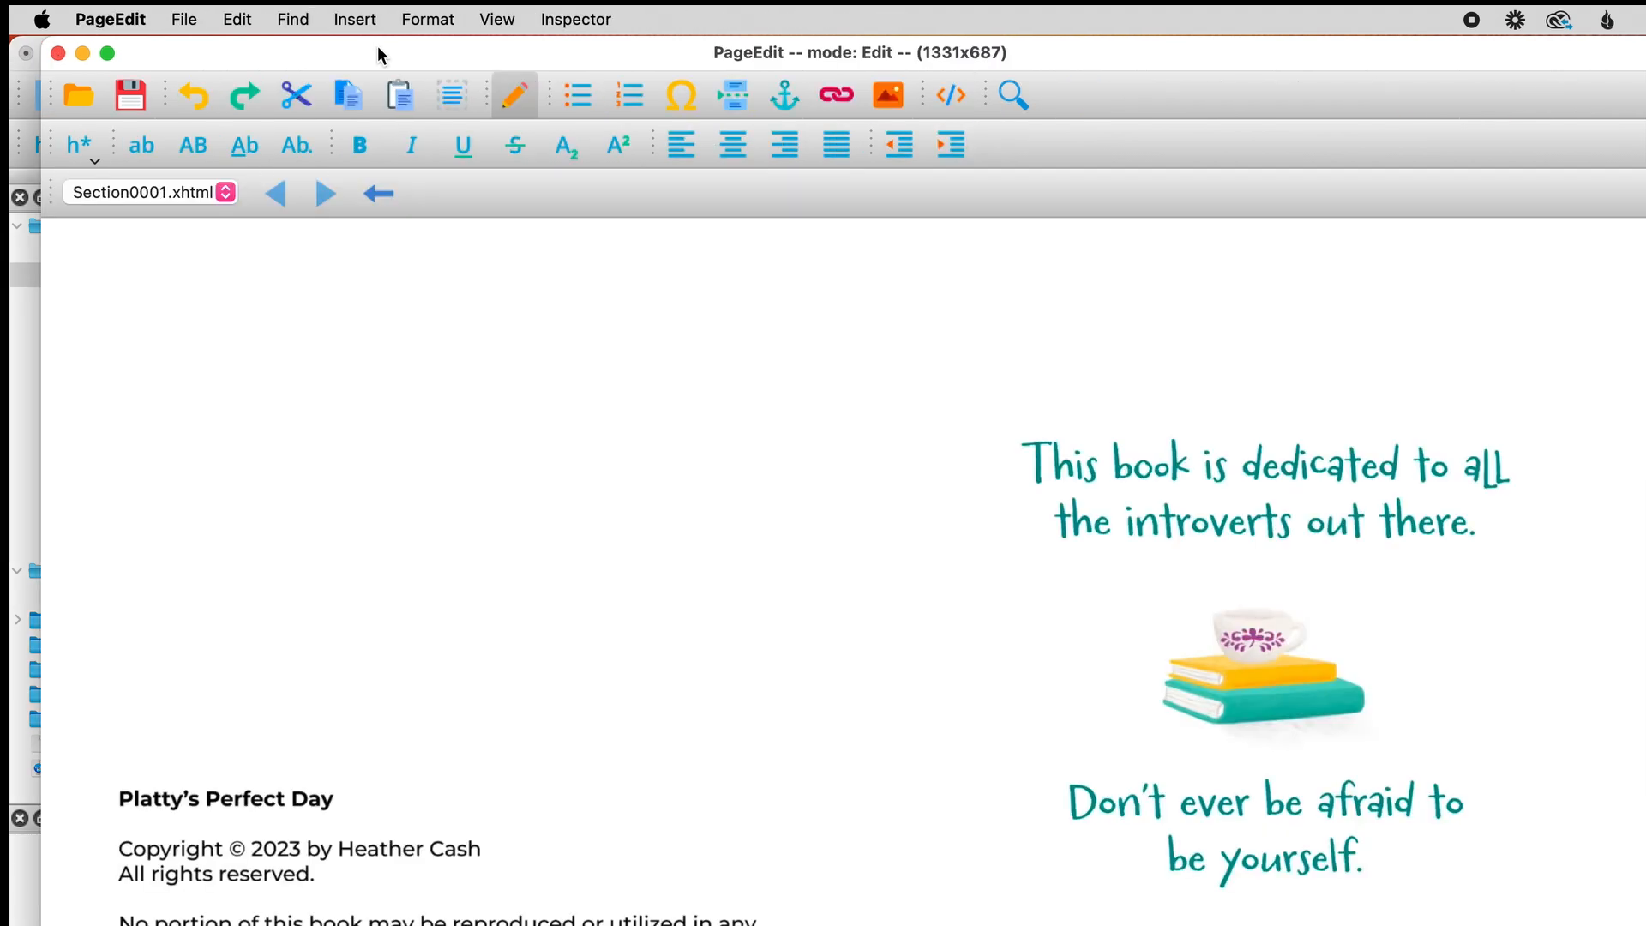
left_click(190, 195)
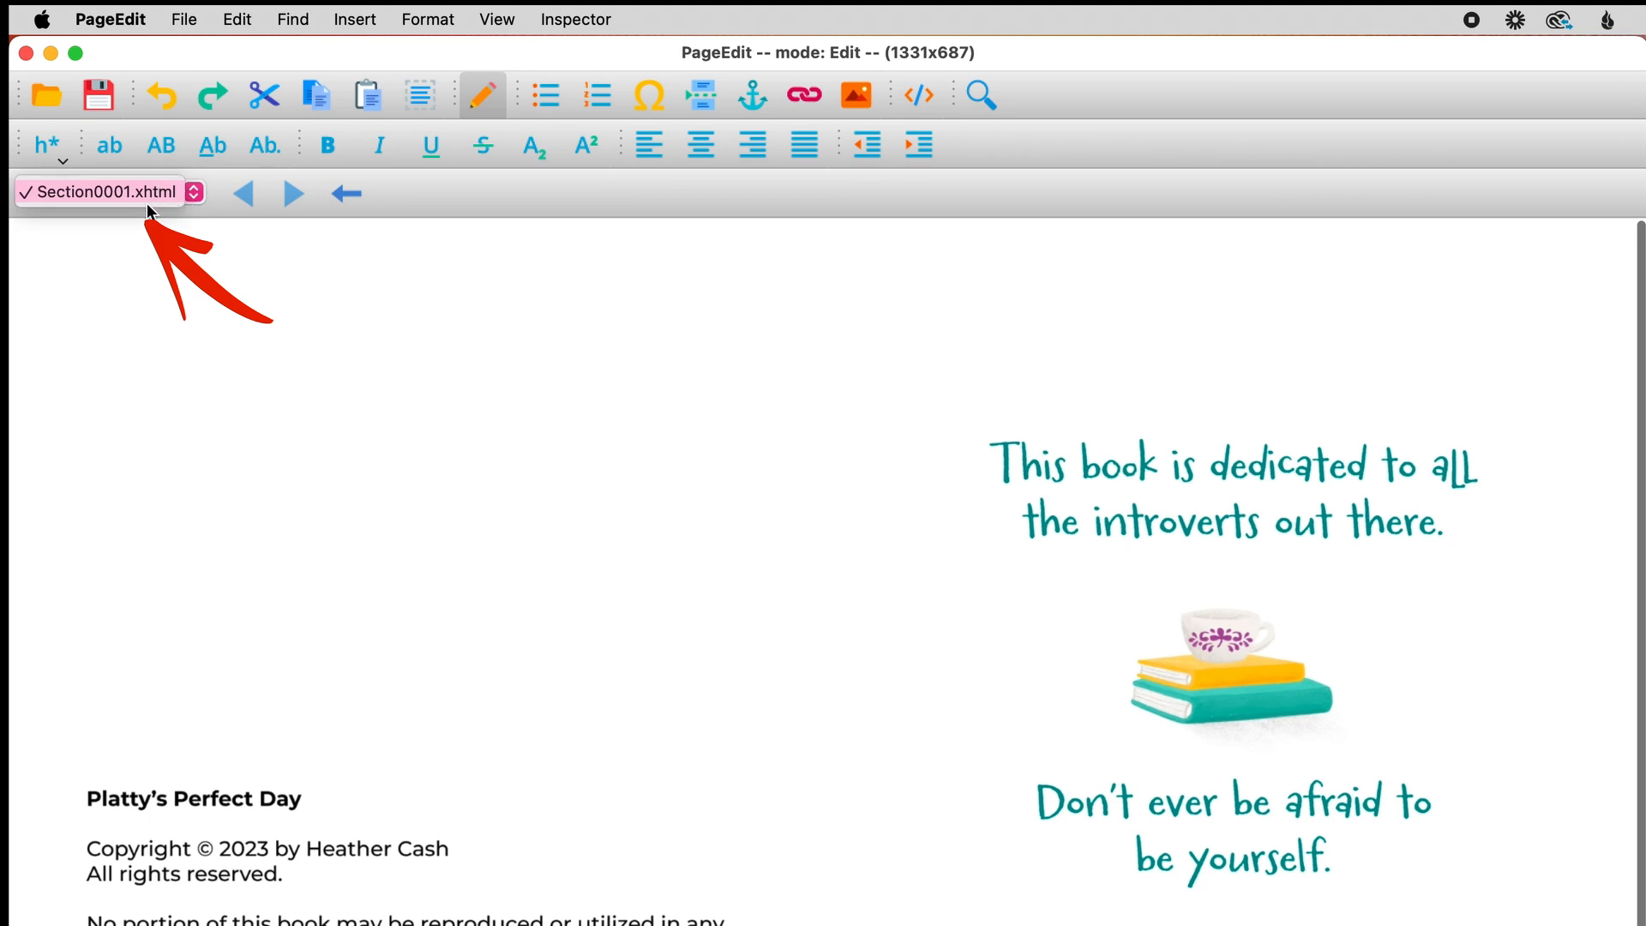
left_click(191, 196)
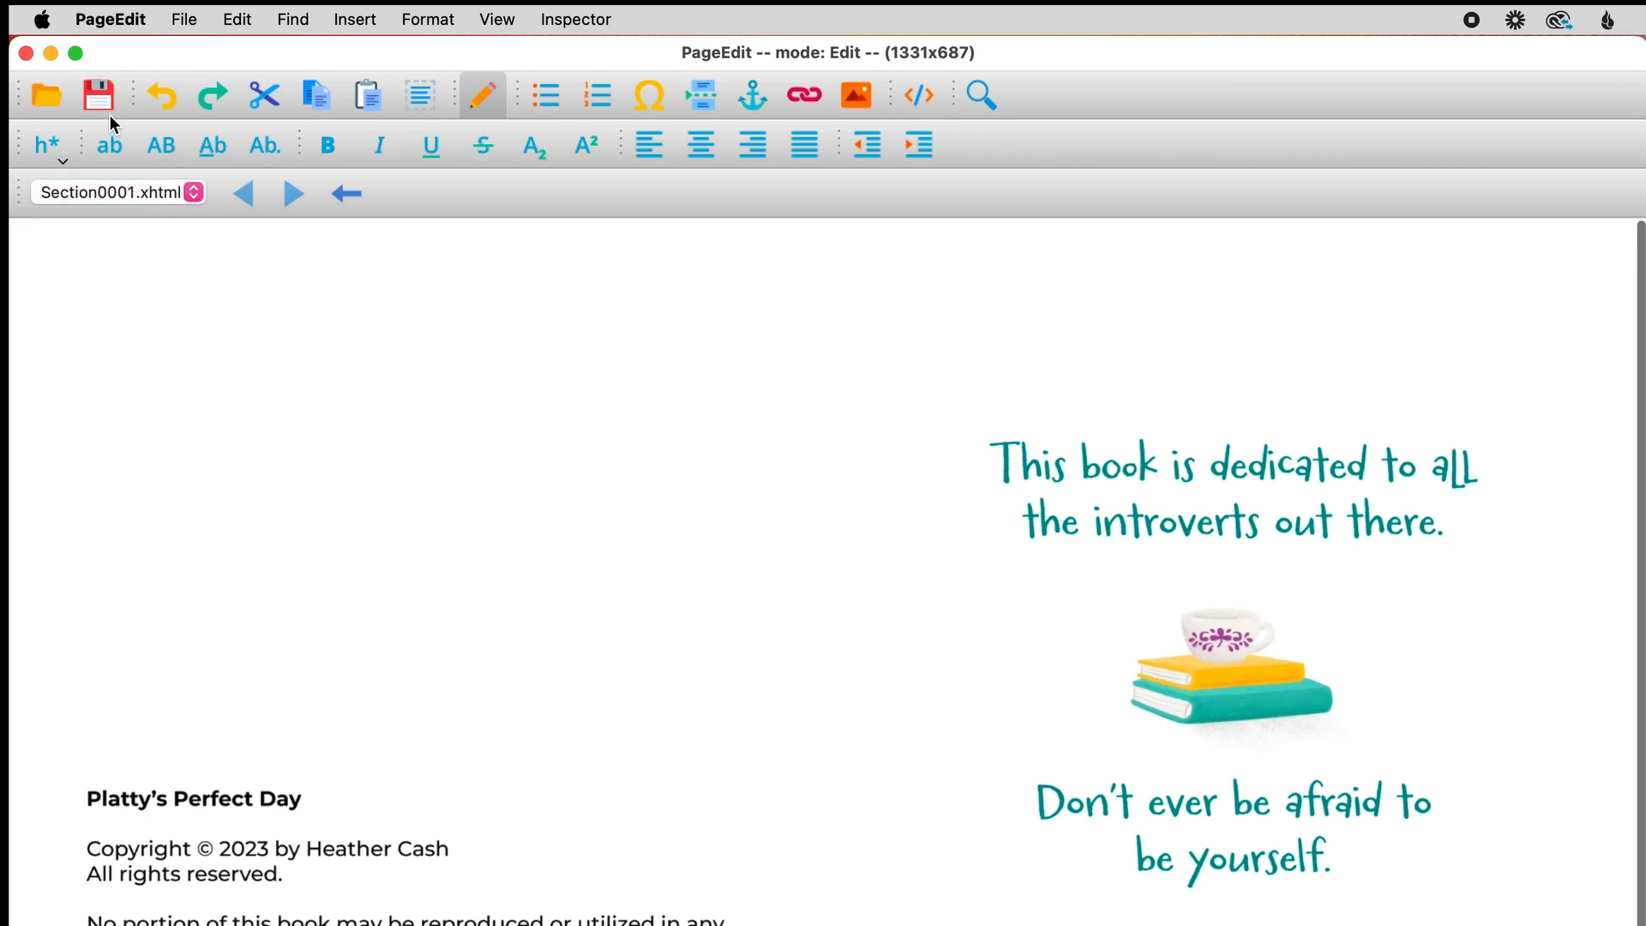
left_click(110, 19)
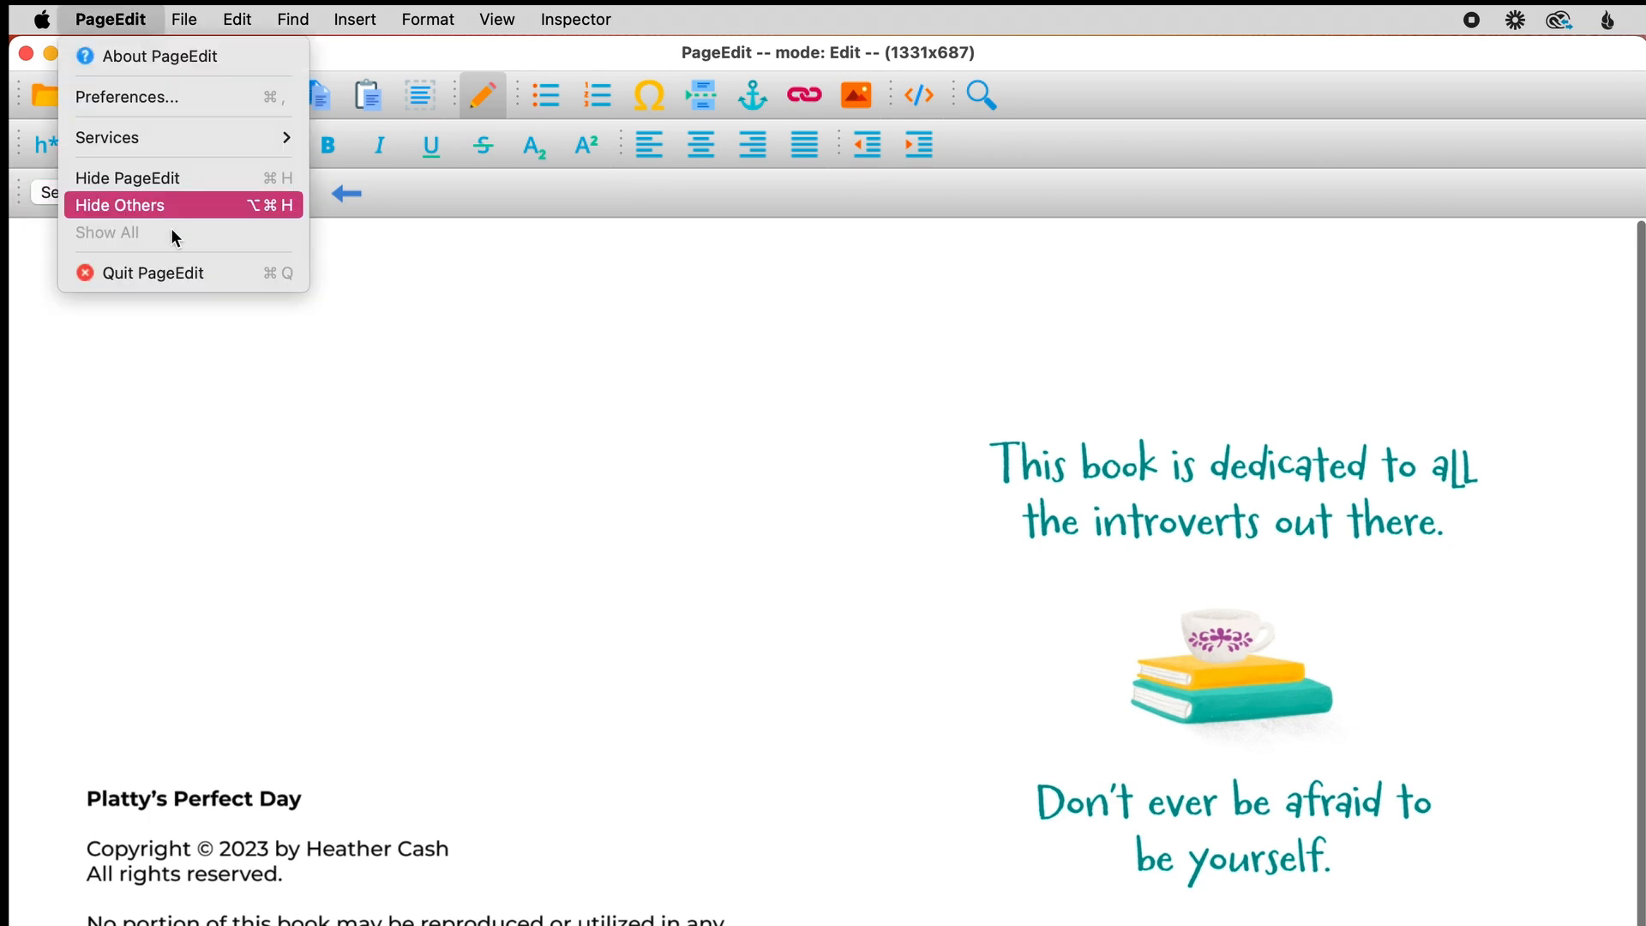
left_click(181, 280)
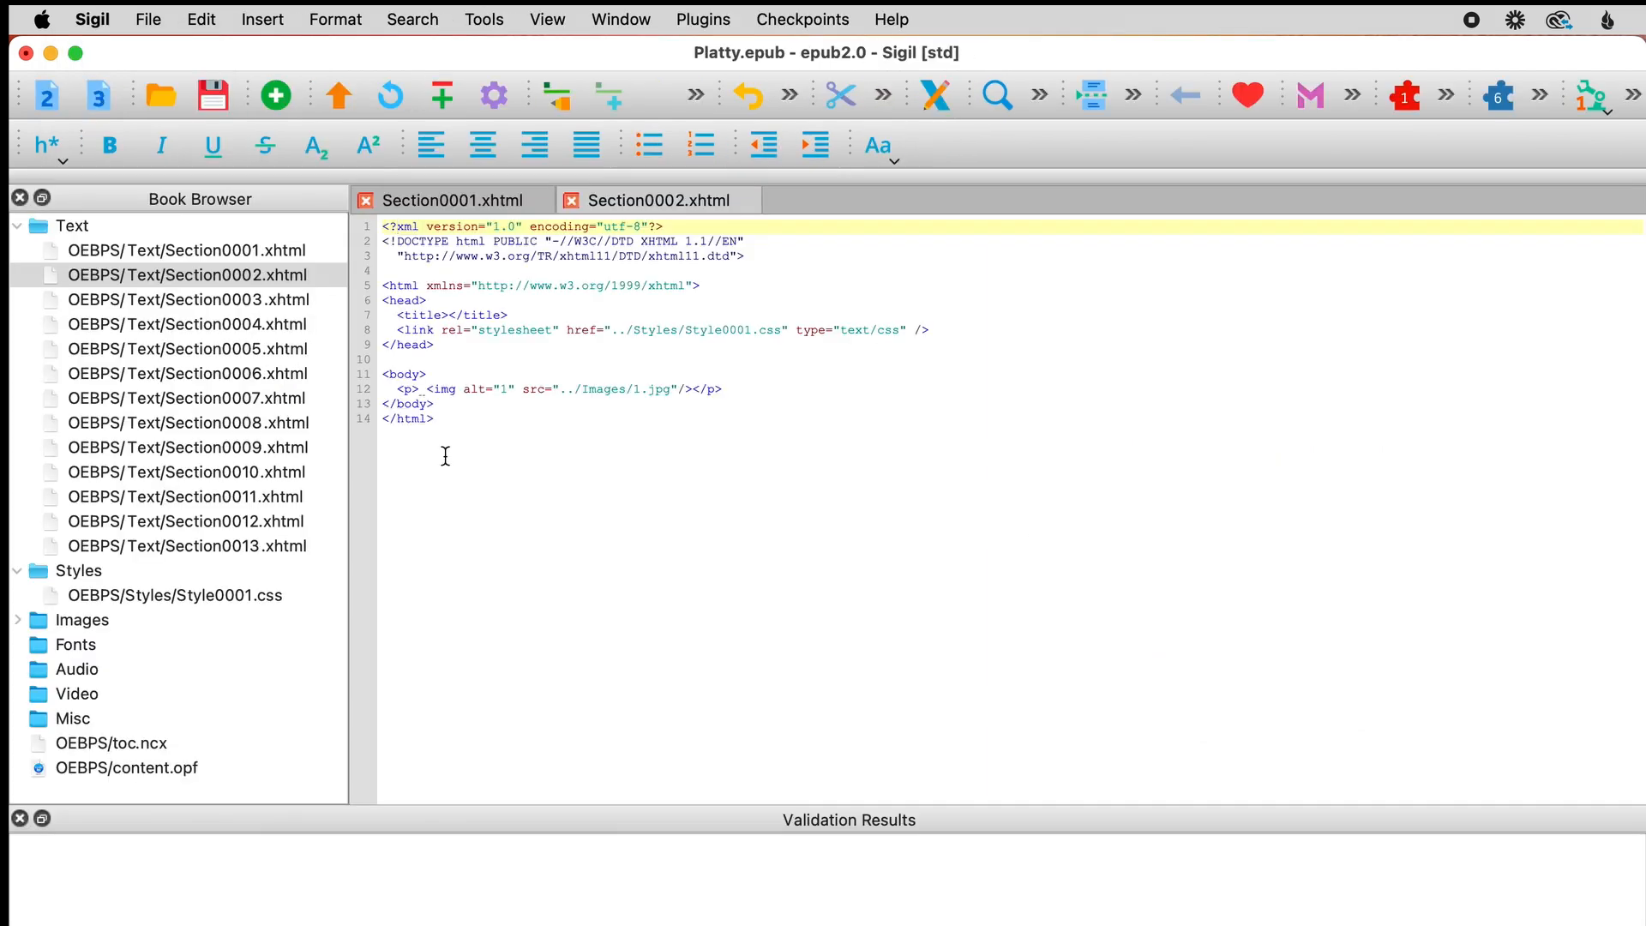
- Reopen Section0002.xhtml in PageEdit and check the list of sections, keeping Section0002.xhtml as the current page
left_click(937, 99)
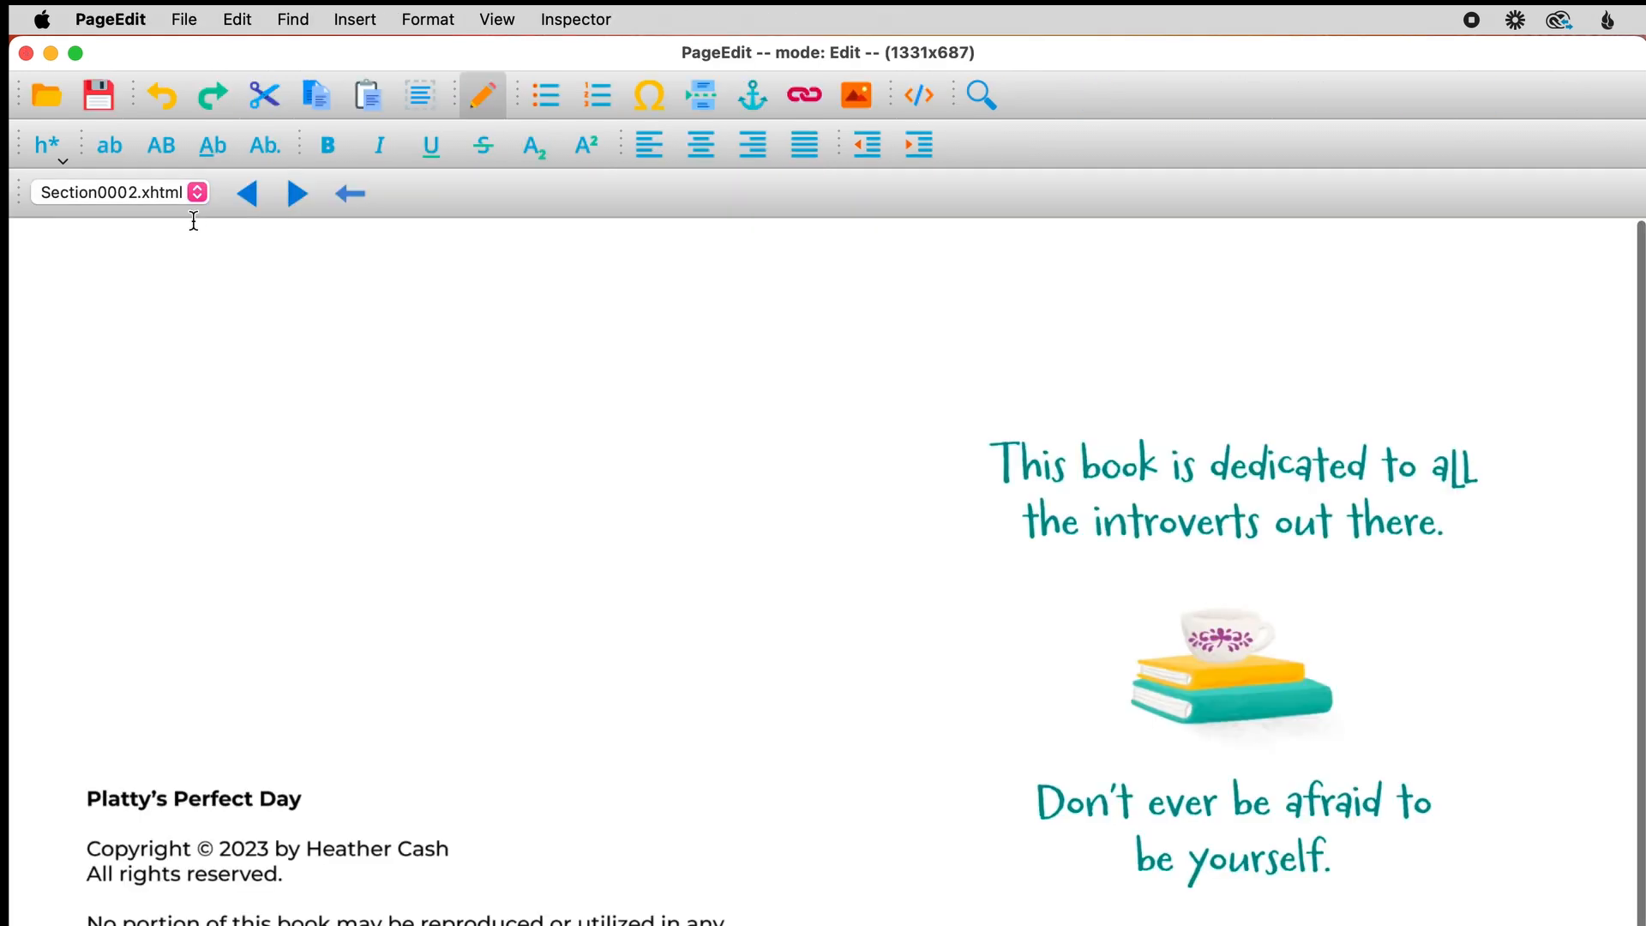
left_click(197, 192)
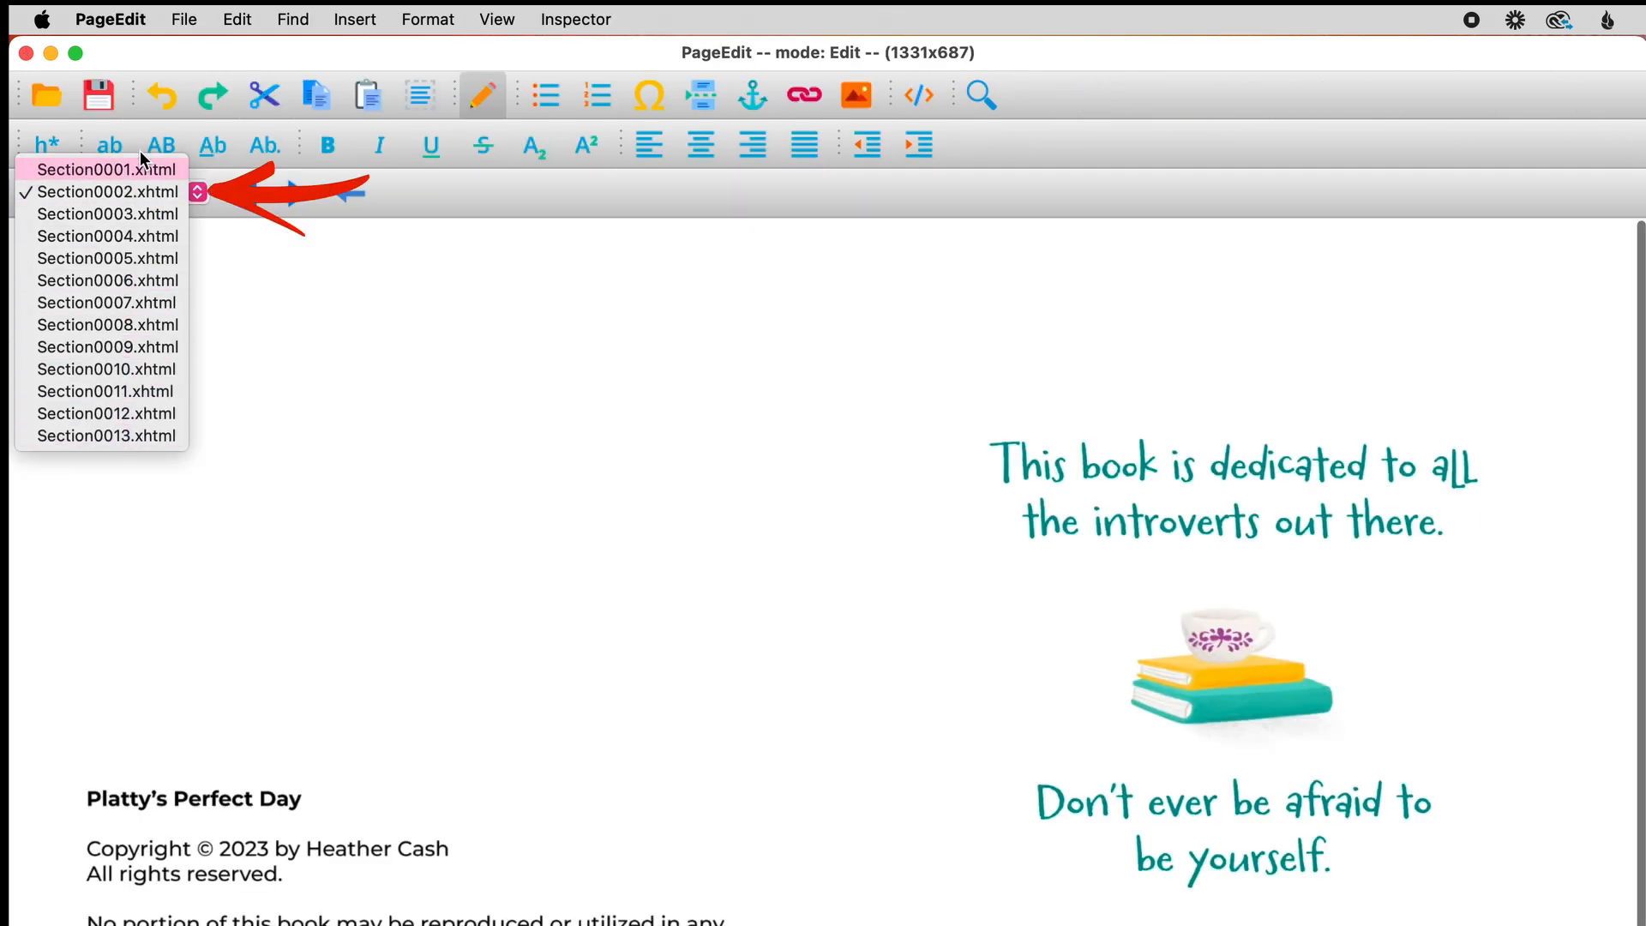
left_click(141, 192)
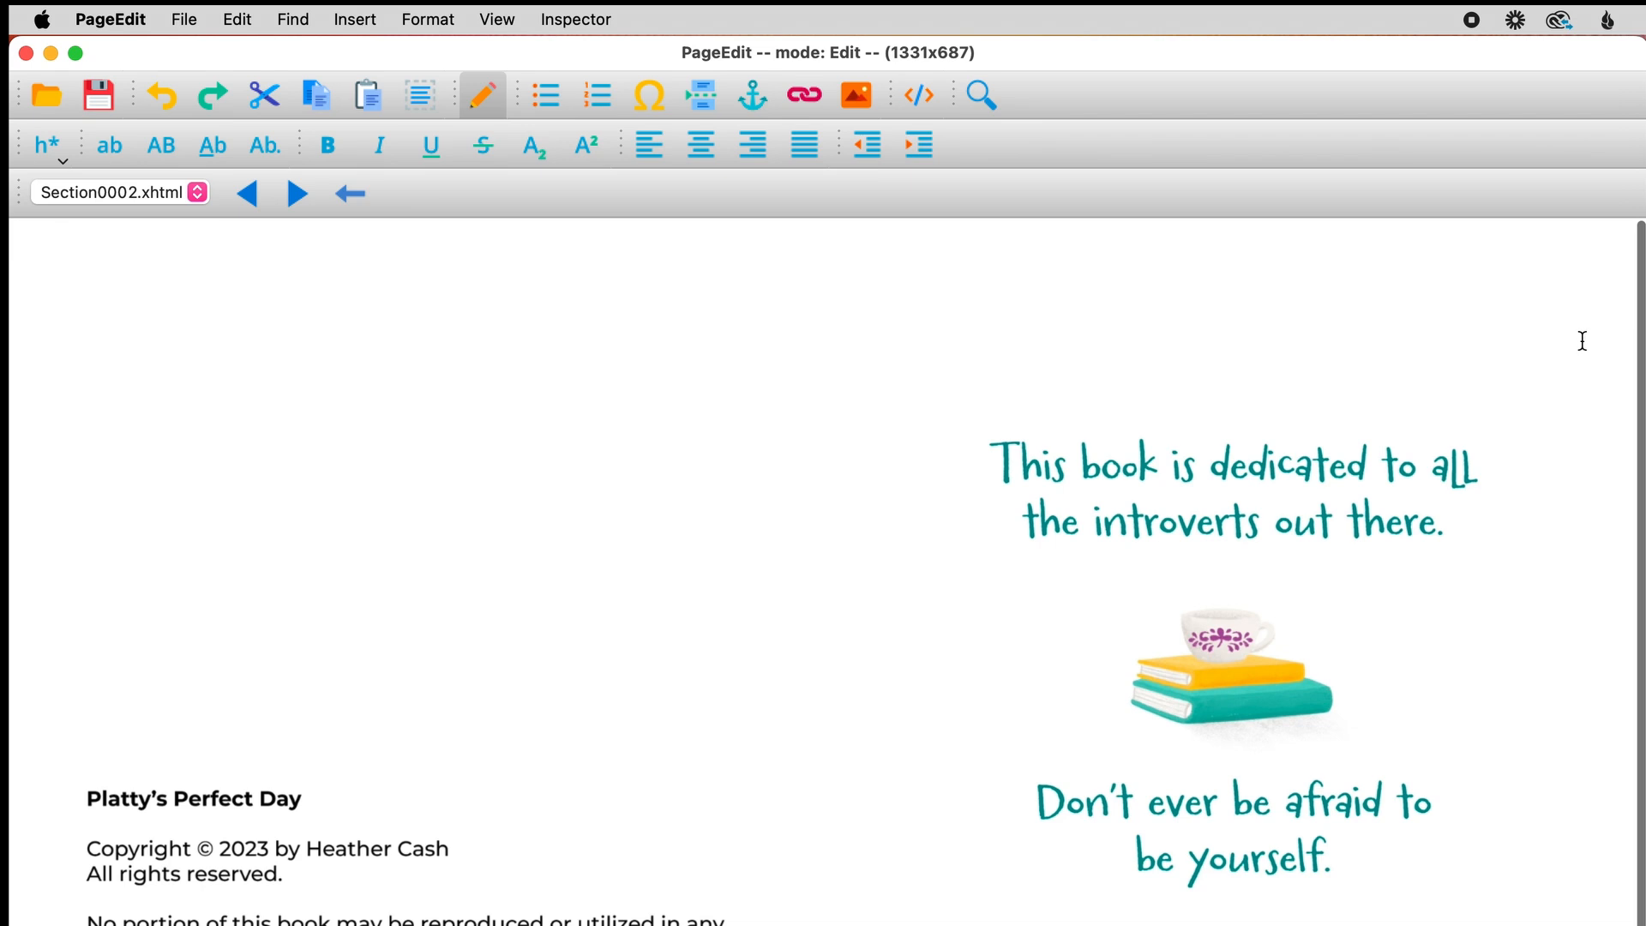
- Replace the dedication spread on Section0002.xhtml with the image 2.jpg and save the page
key("BackSpace")
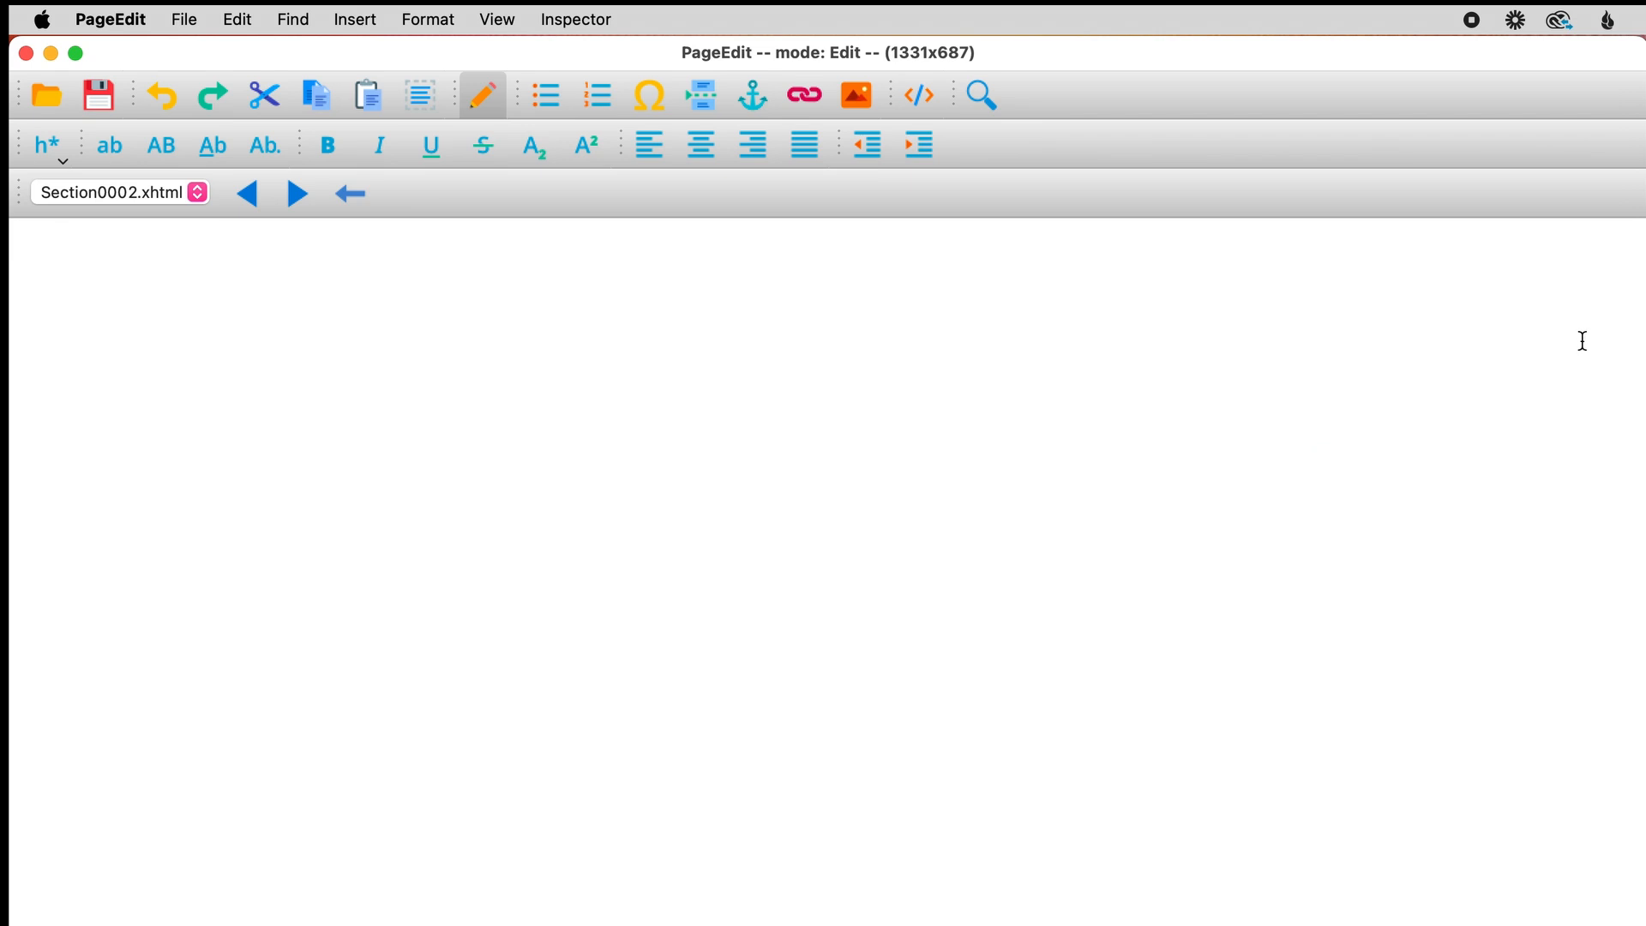
left_click(859, 95)
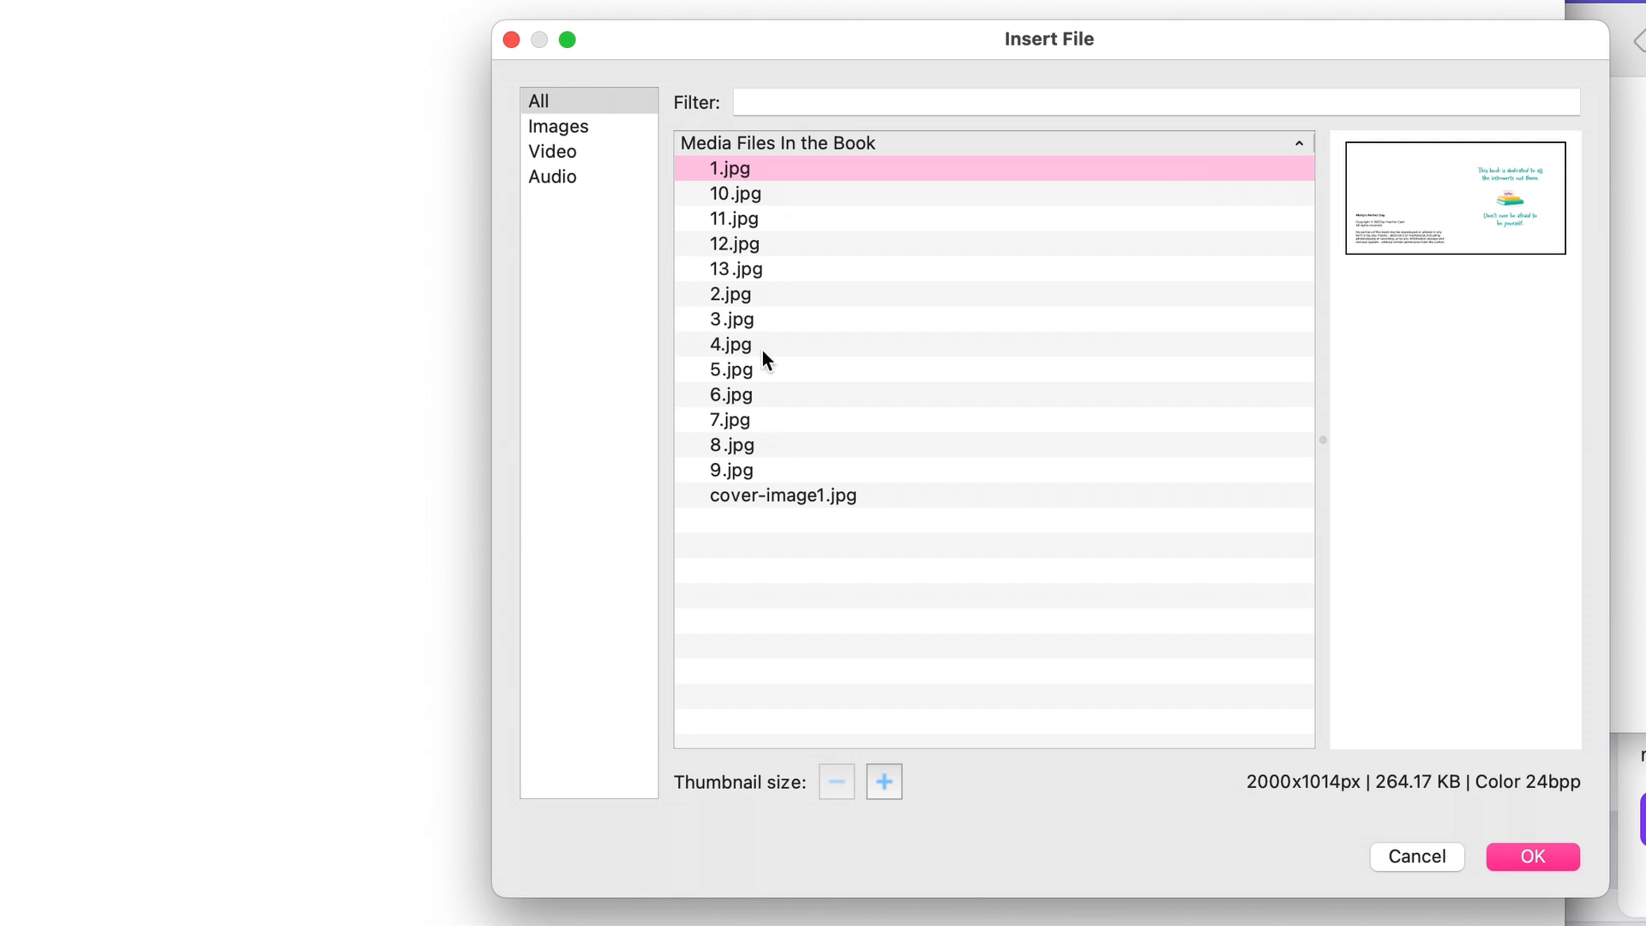
left_click(759, 295)
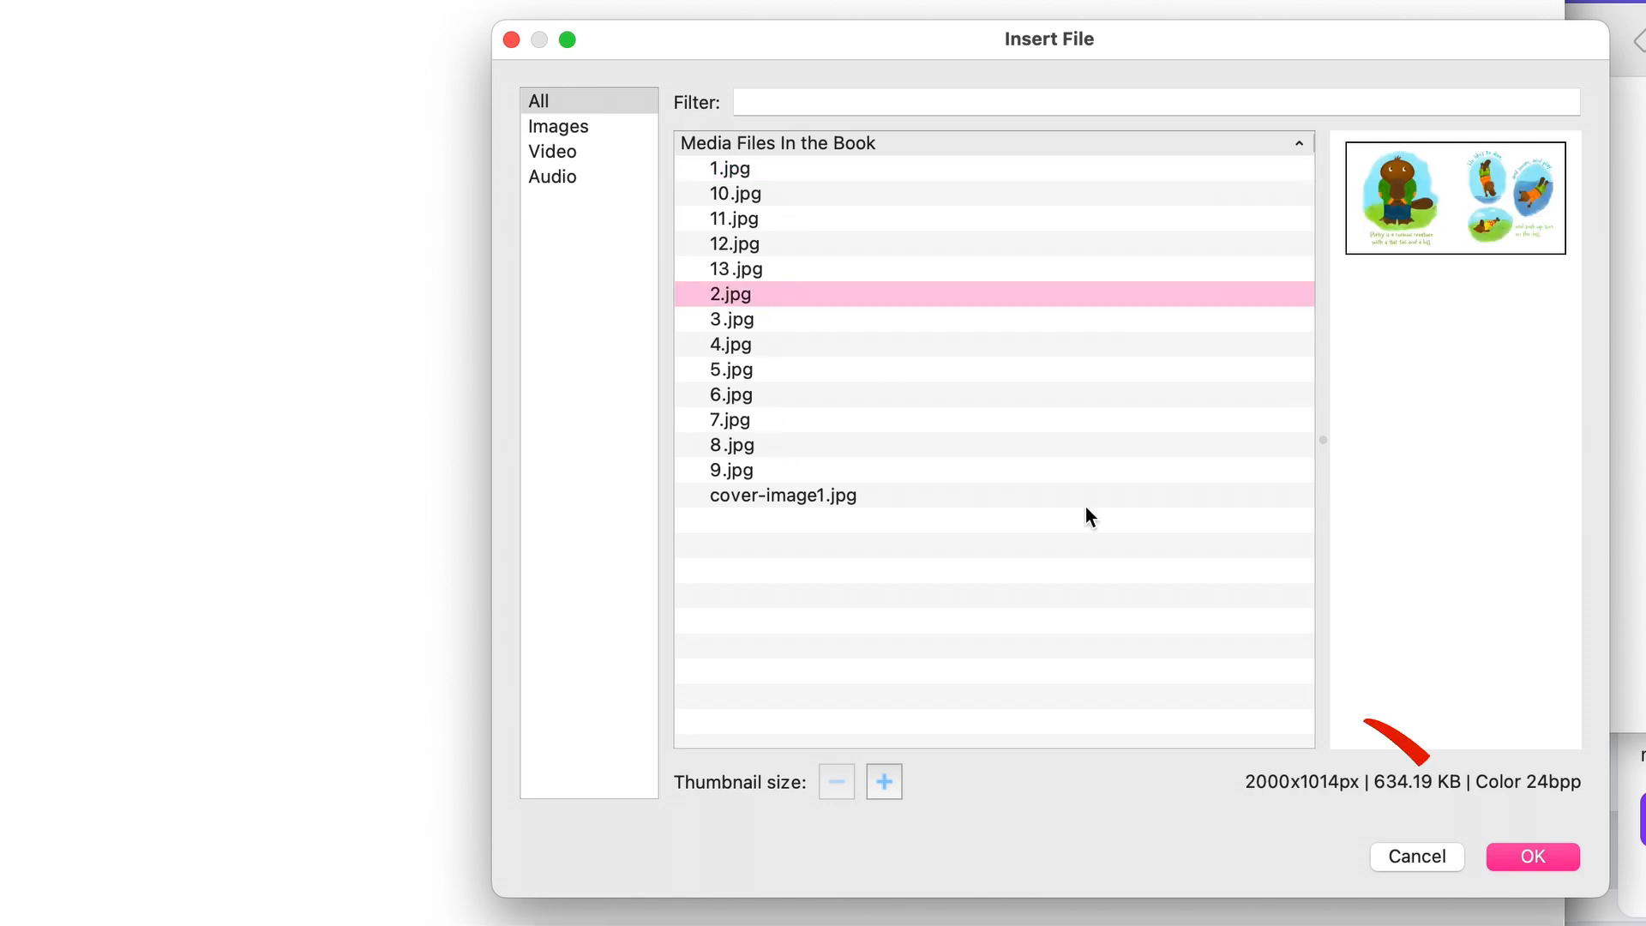
left_click(1534, 857)
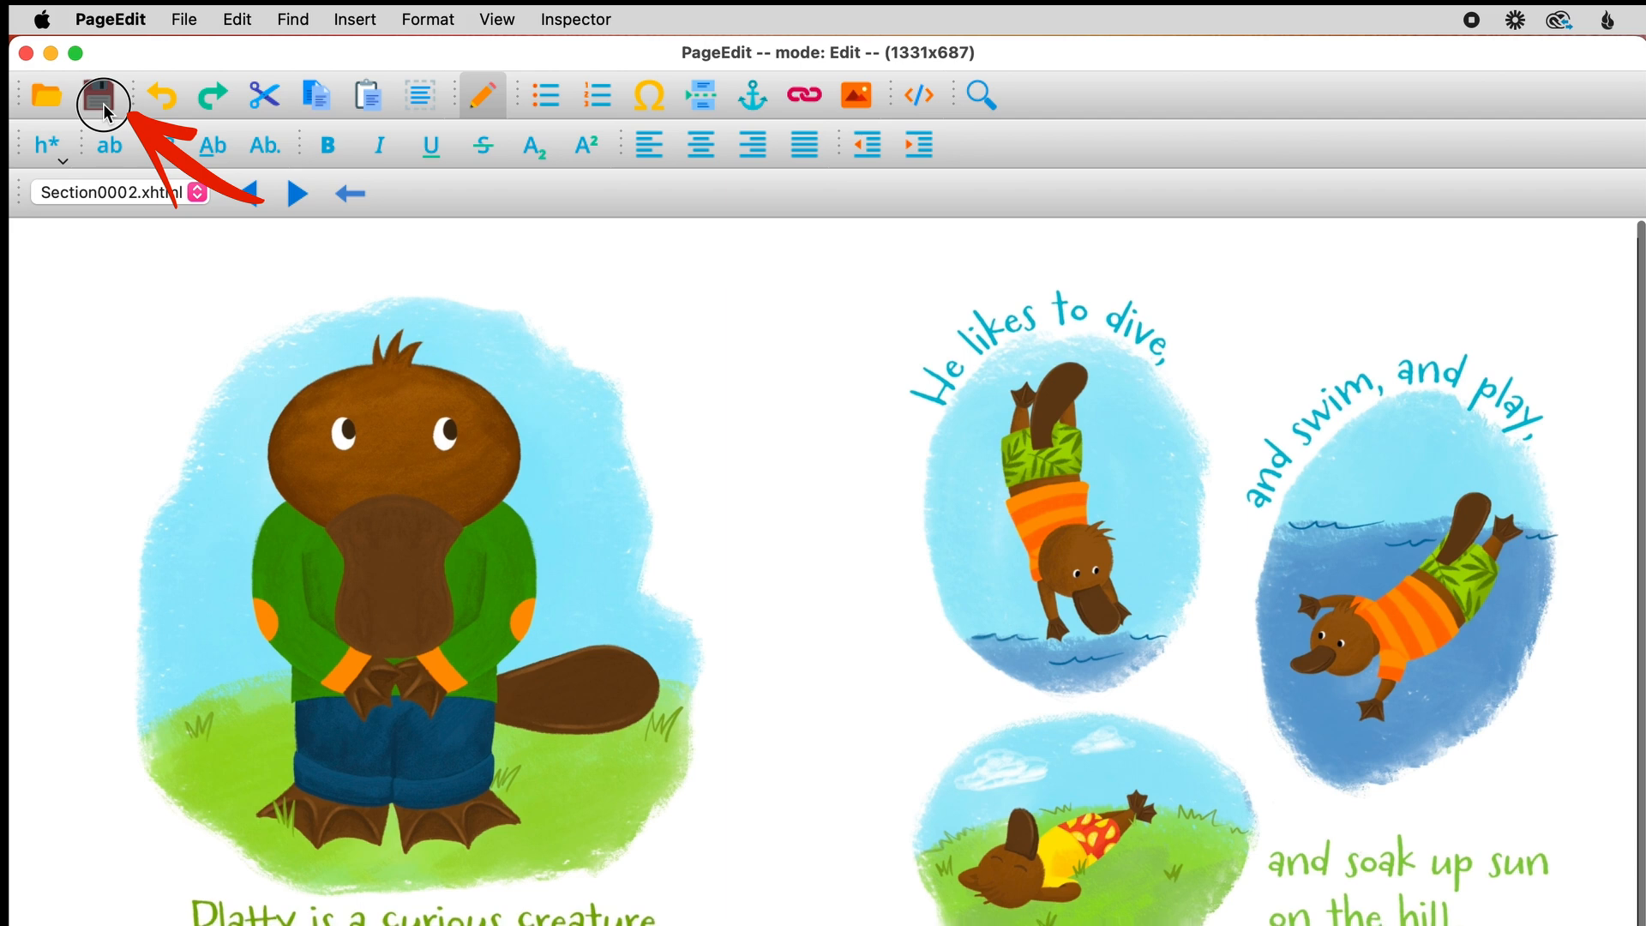
left_click(103, 110)
- Go to Section0003.xhtml, replace its dedication spread with the image 3.jpg, and return to Sigil
left_click(197, 192)
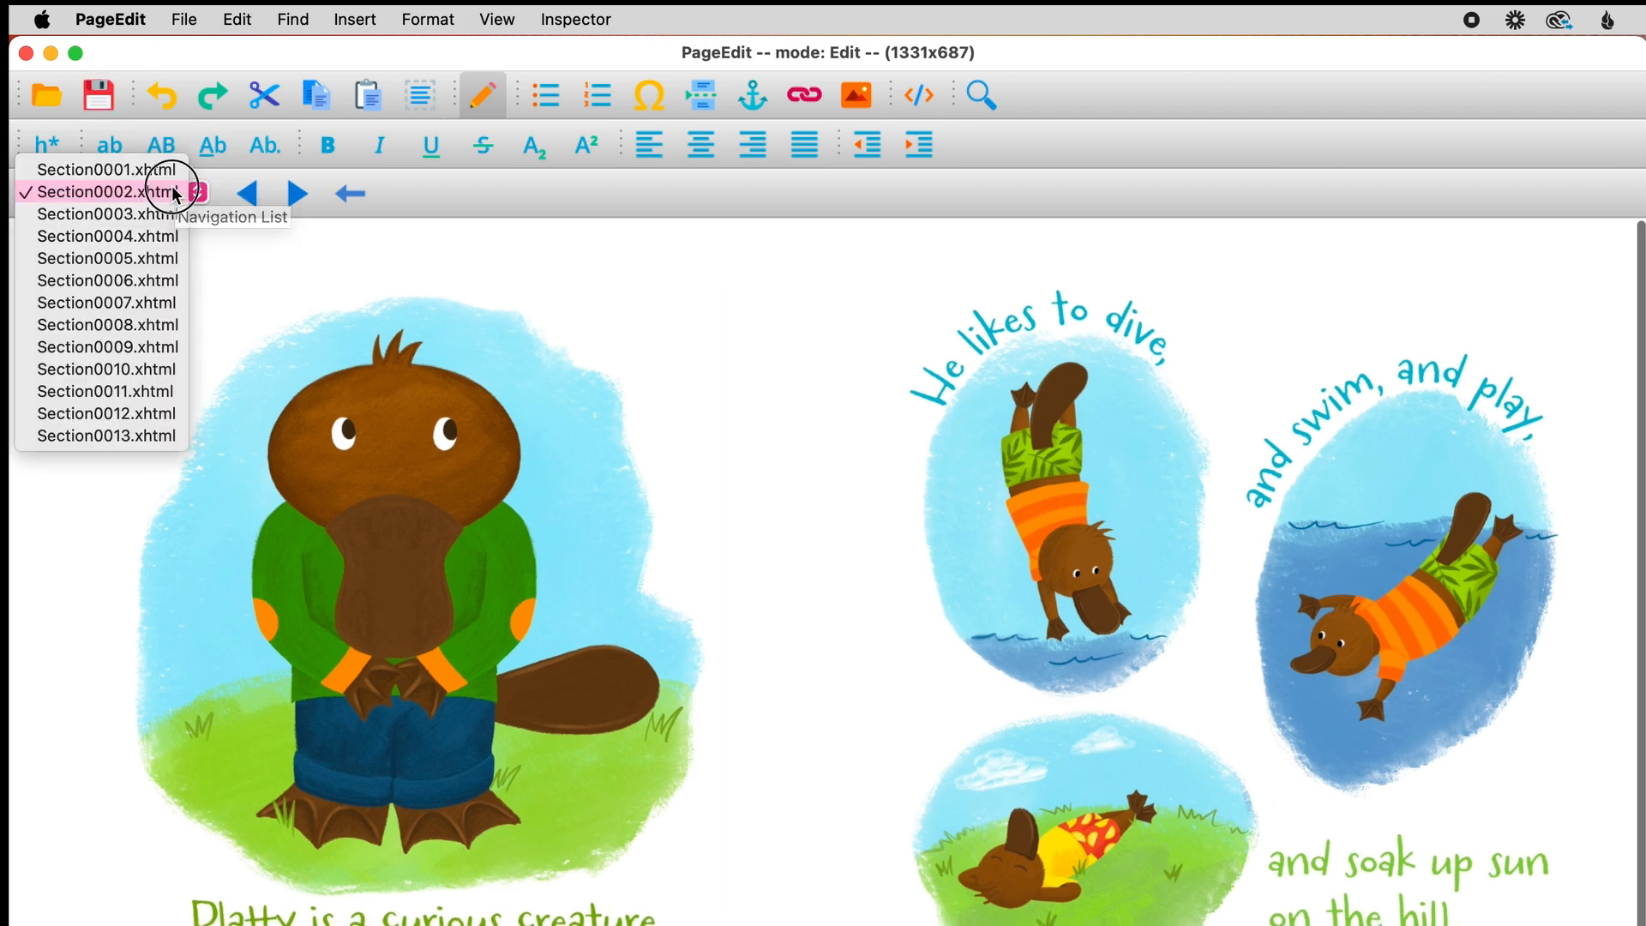
left_click(107, 213)
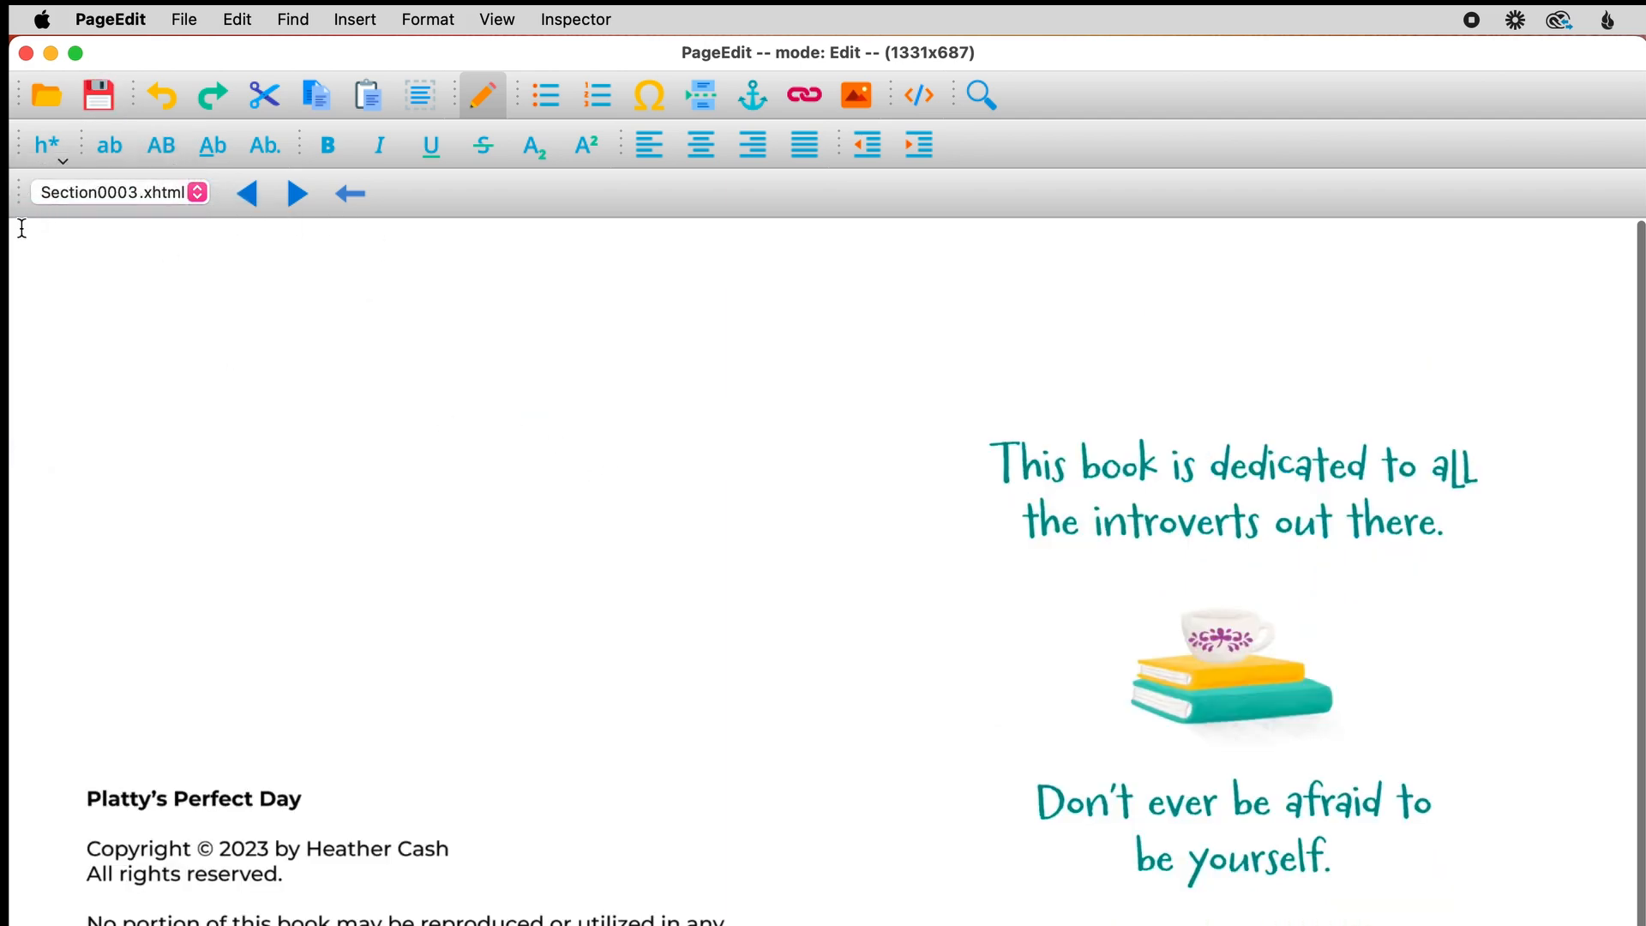
left_click(25, 264)
key("Delete")
key("Delete")
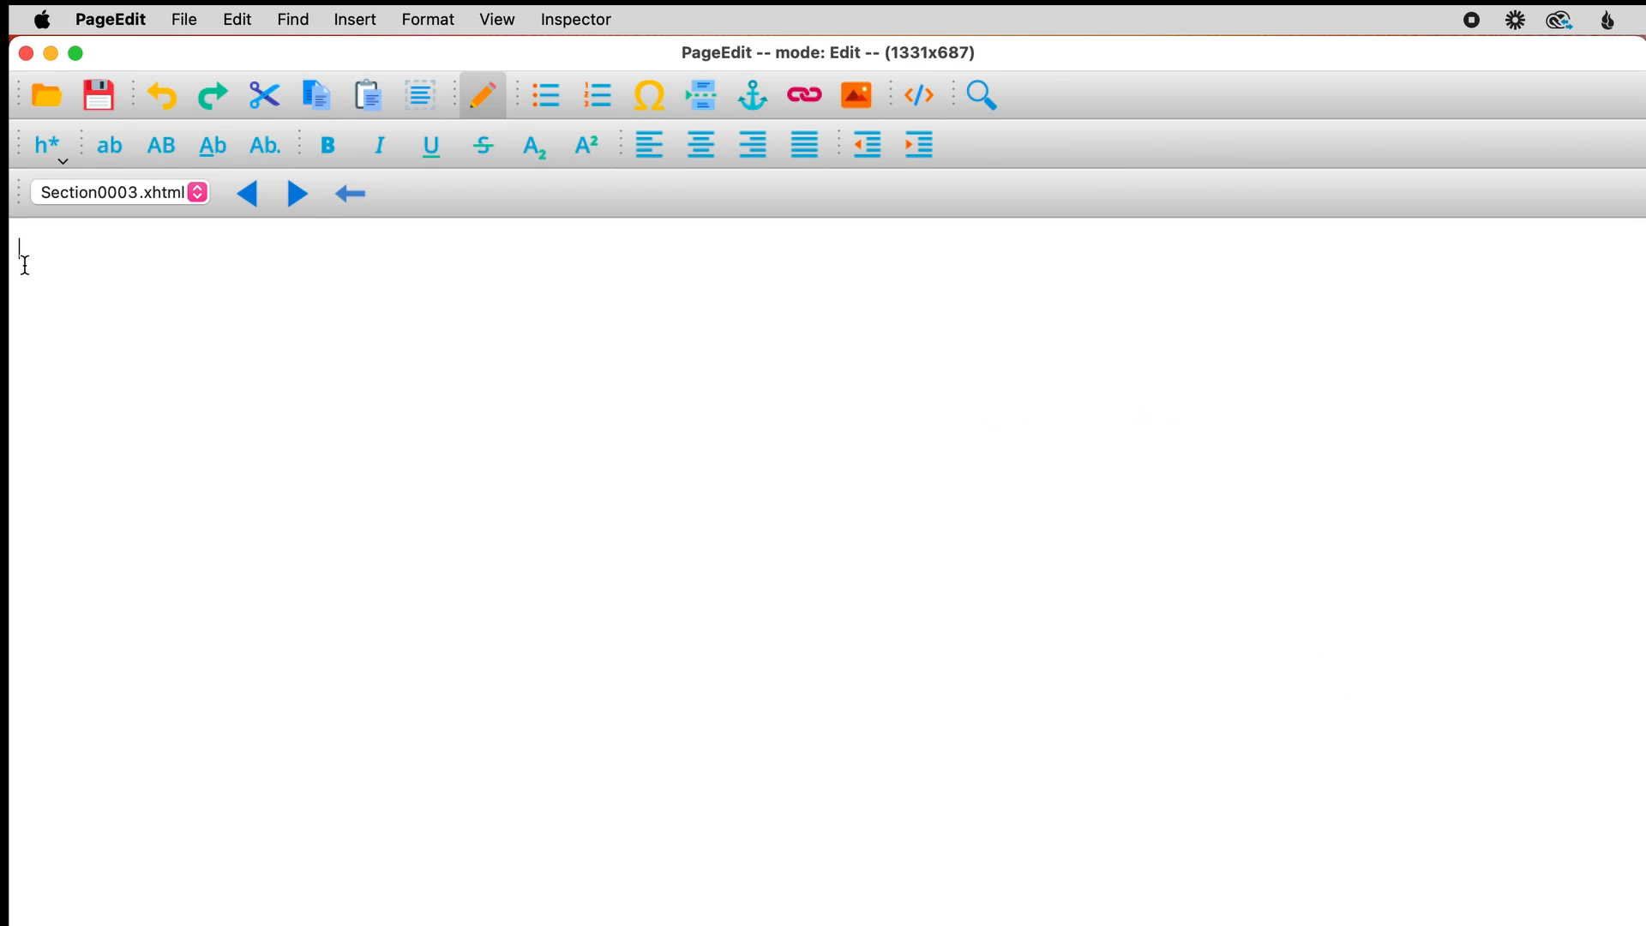
left_click(865, 98)
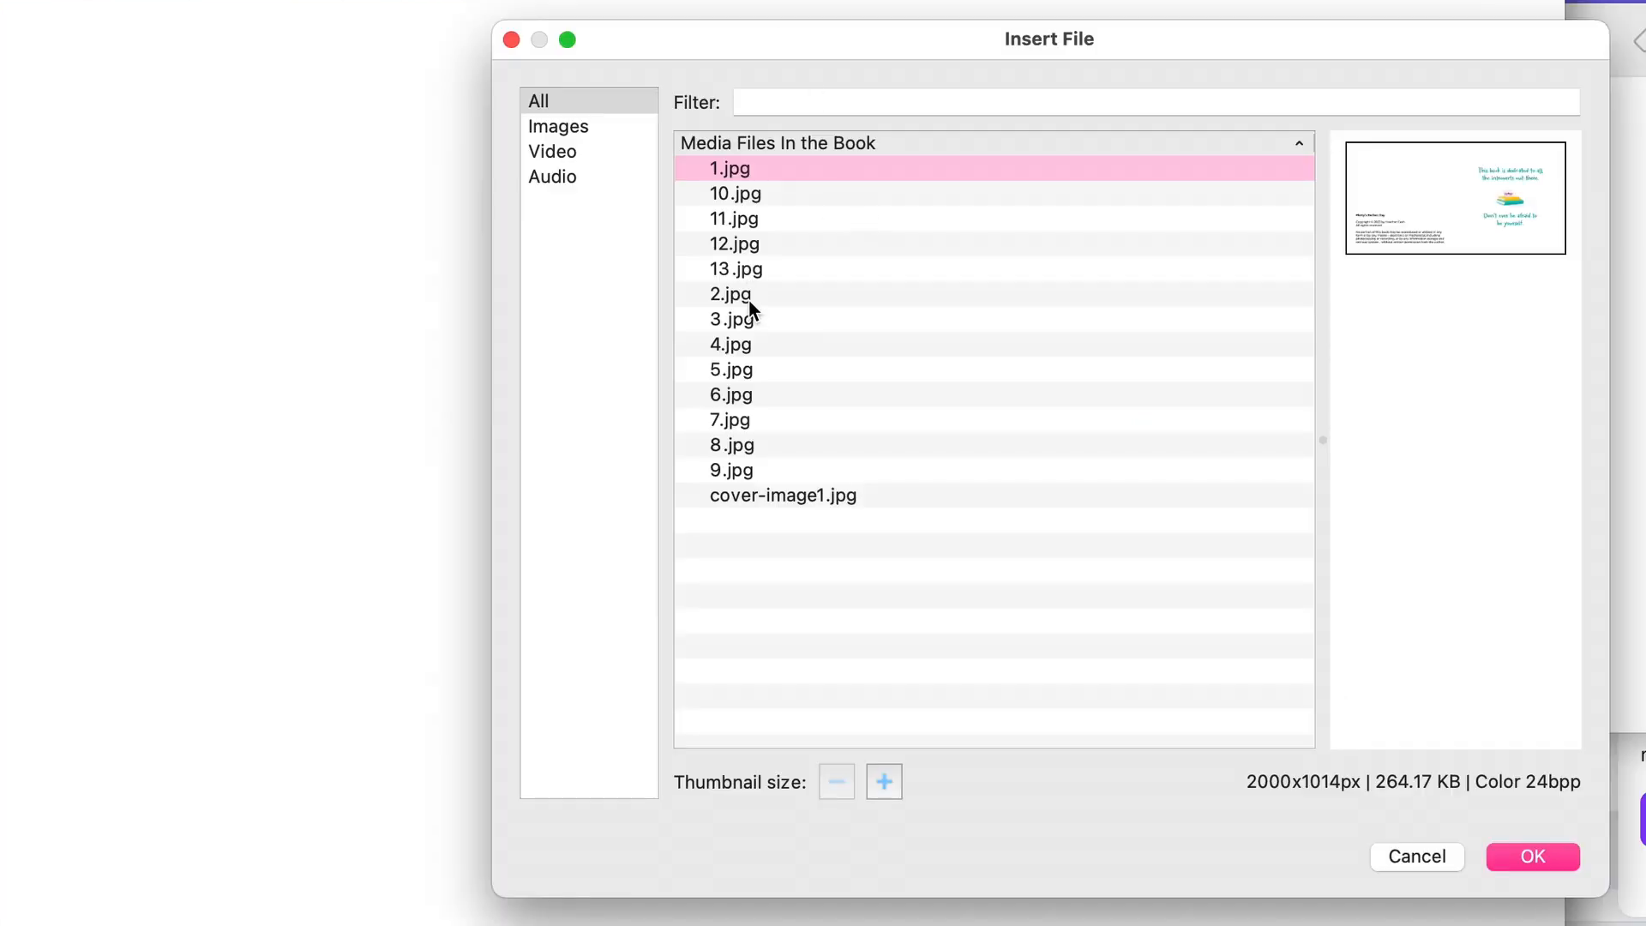
left_click(750, 317)
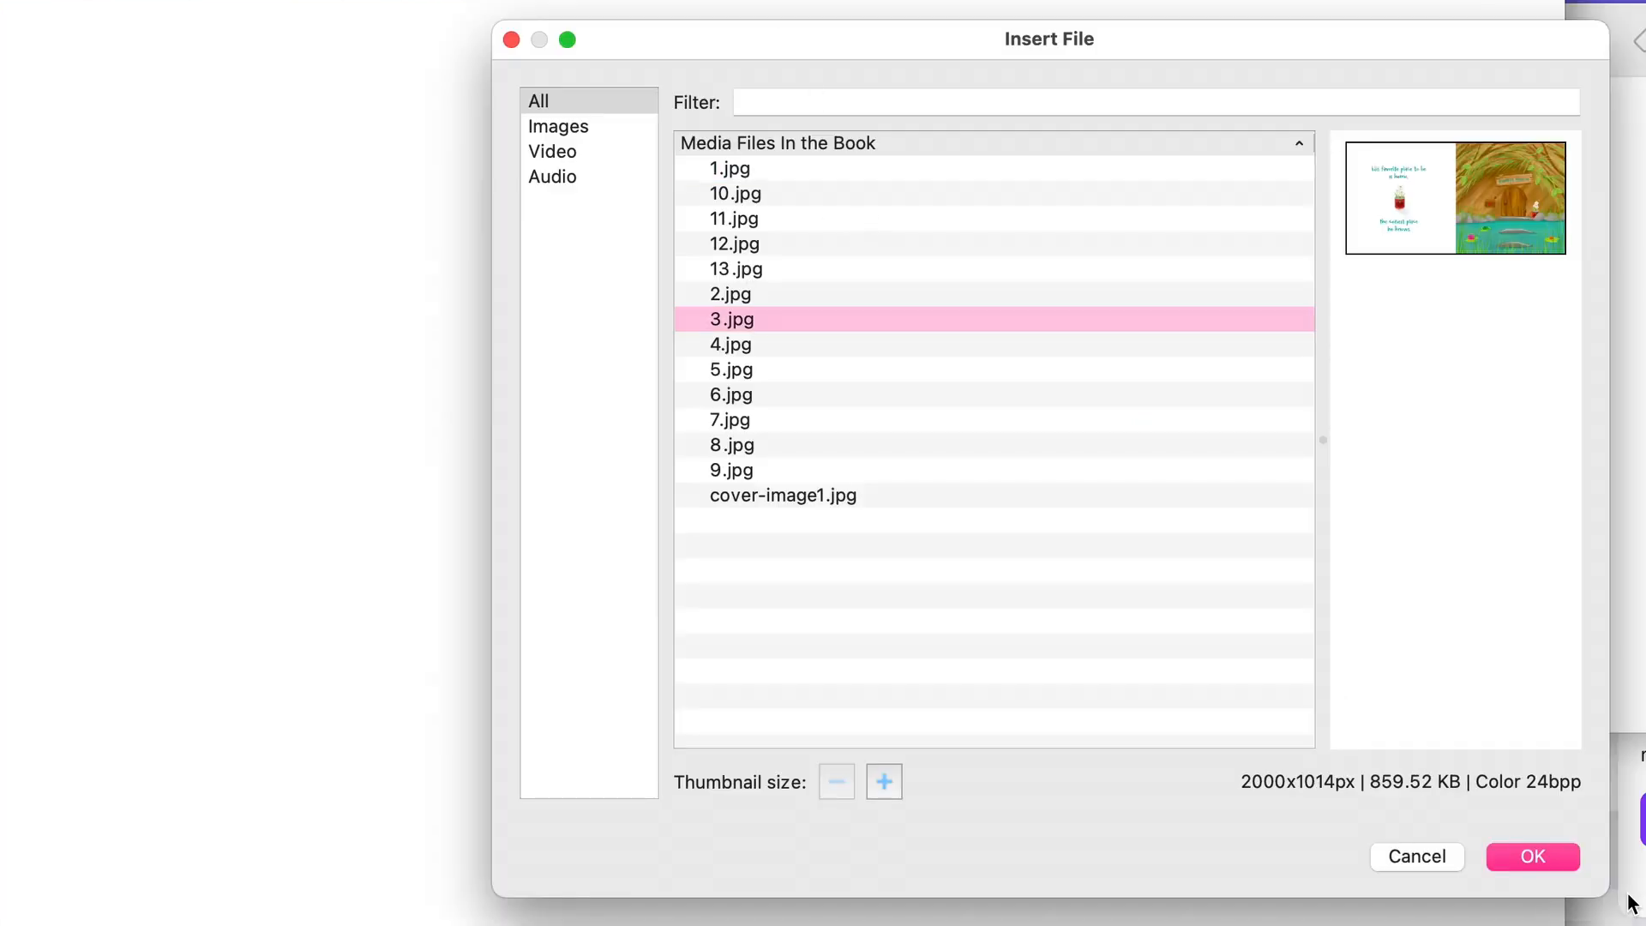
left_click(1535, 857)
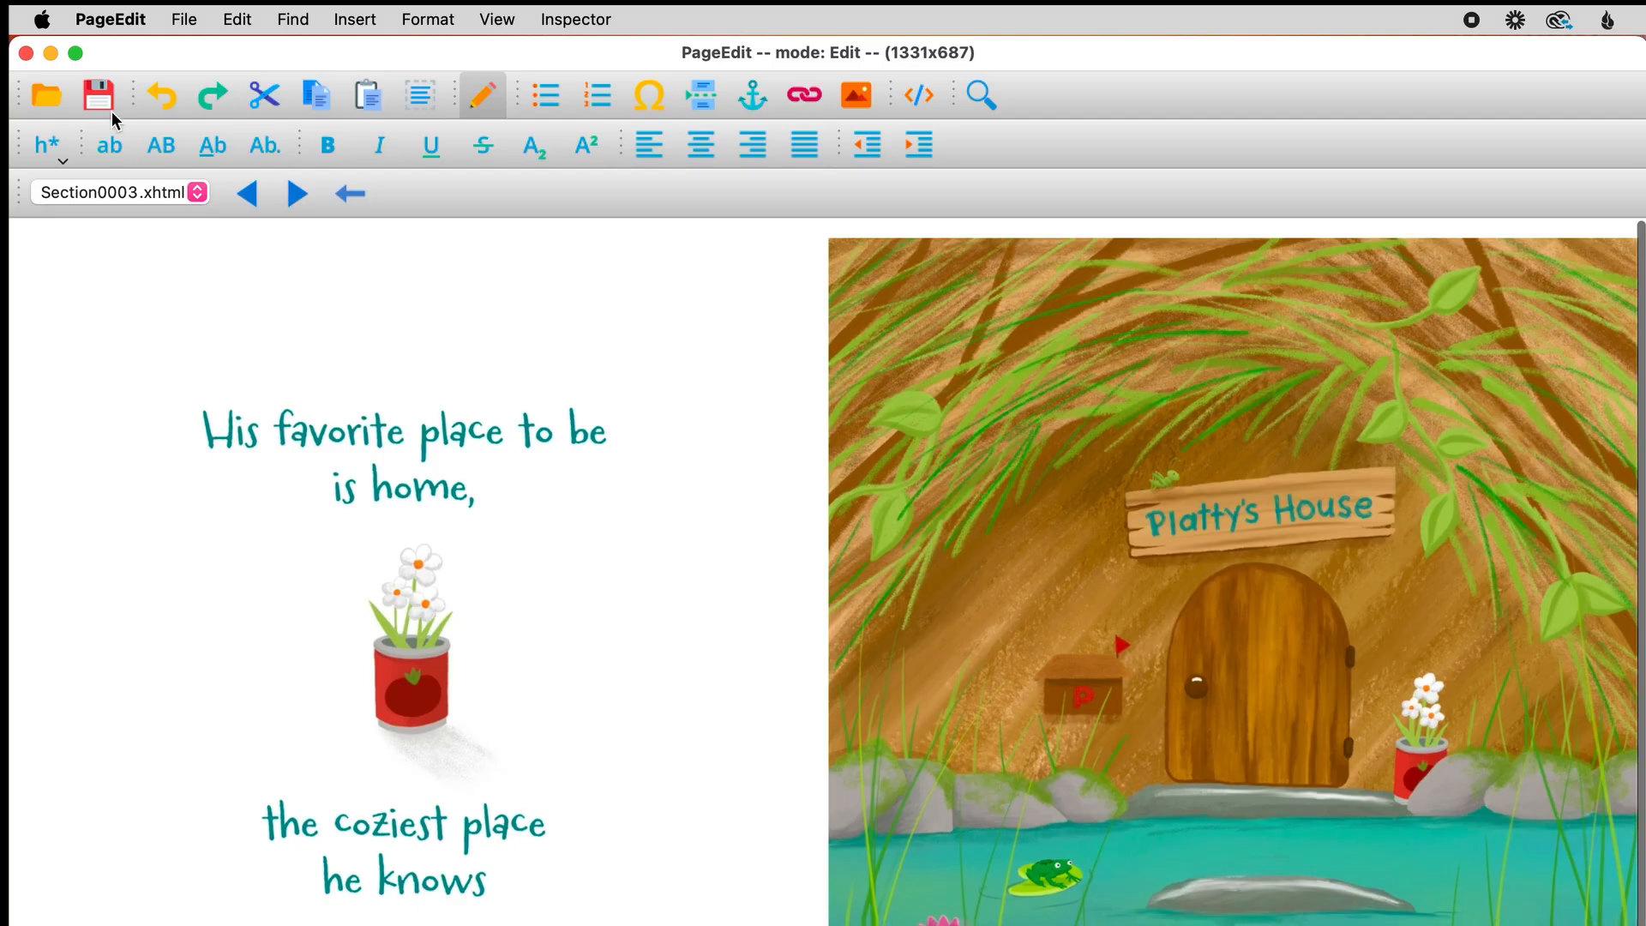
left_click_drag(162, 43, 188, 41)
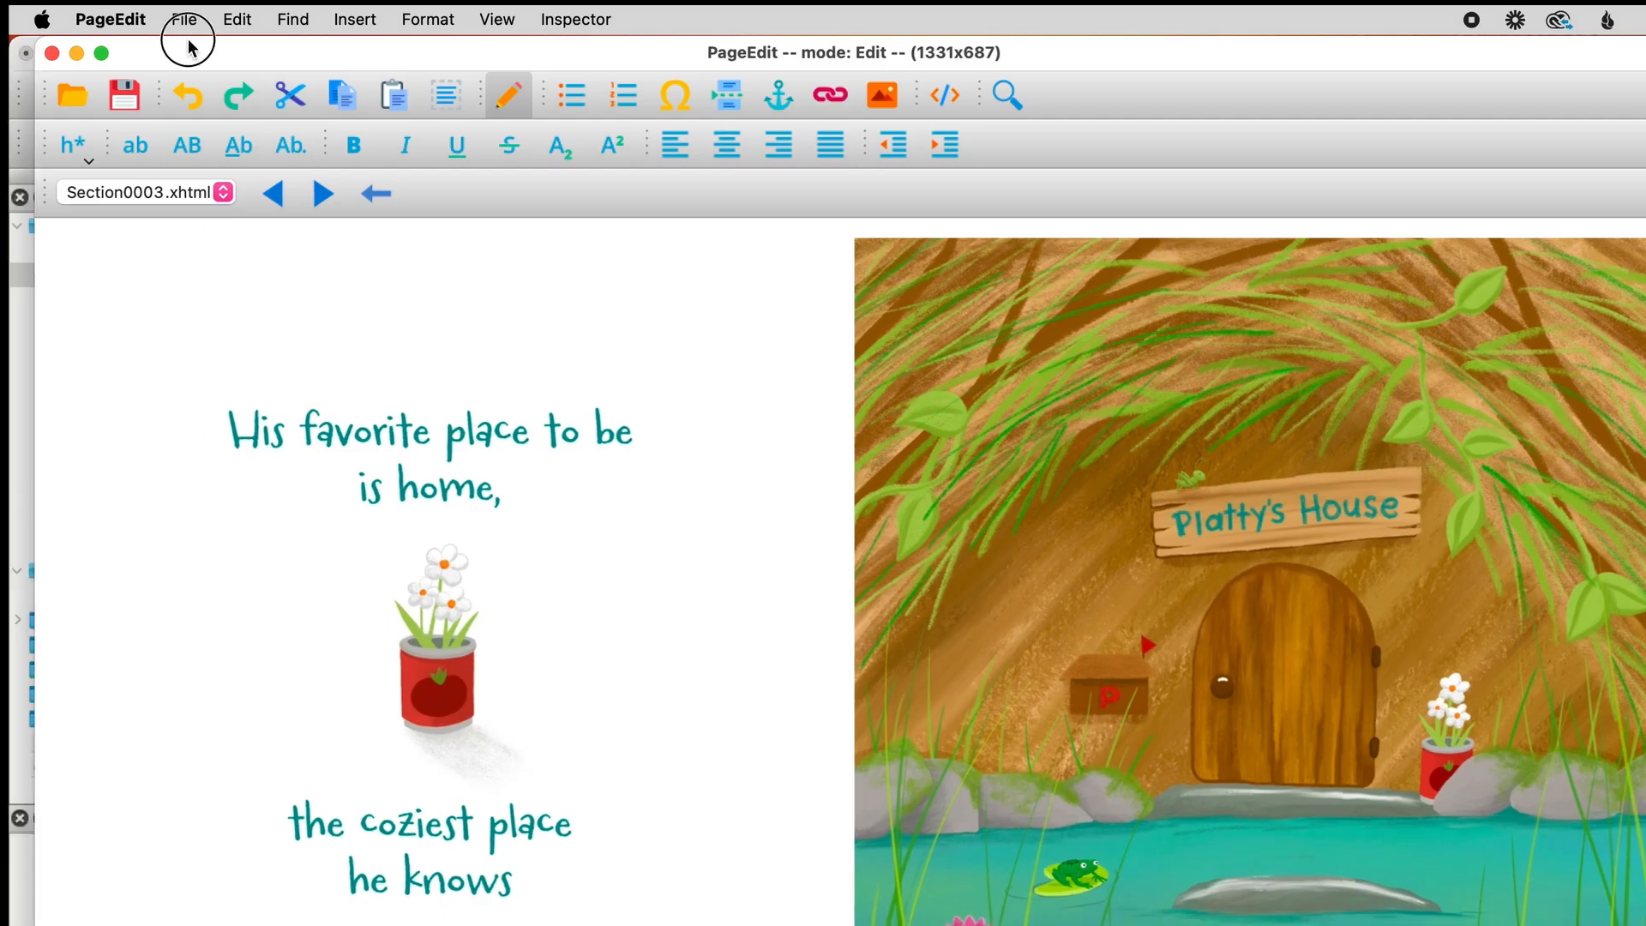
left_click(29, 285)
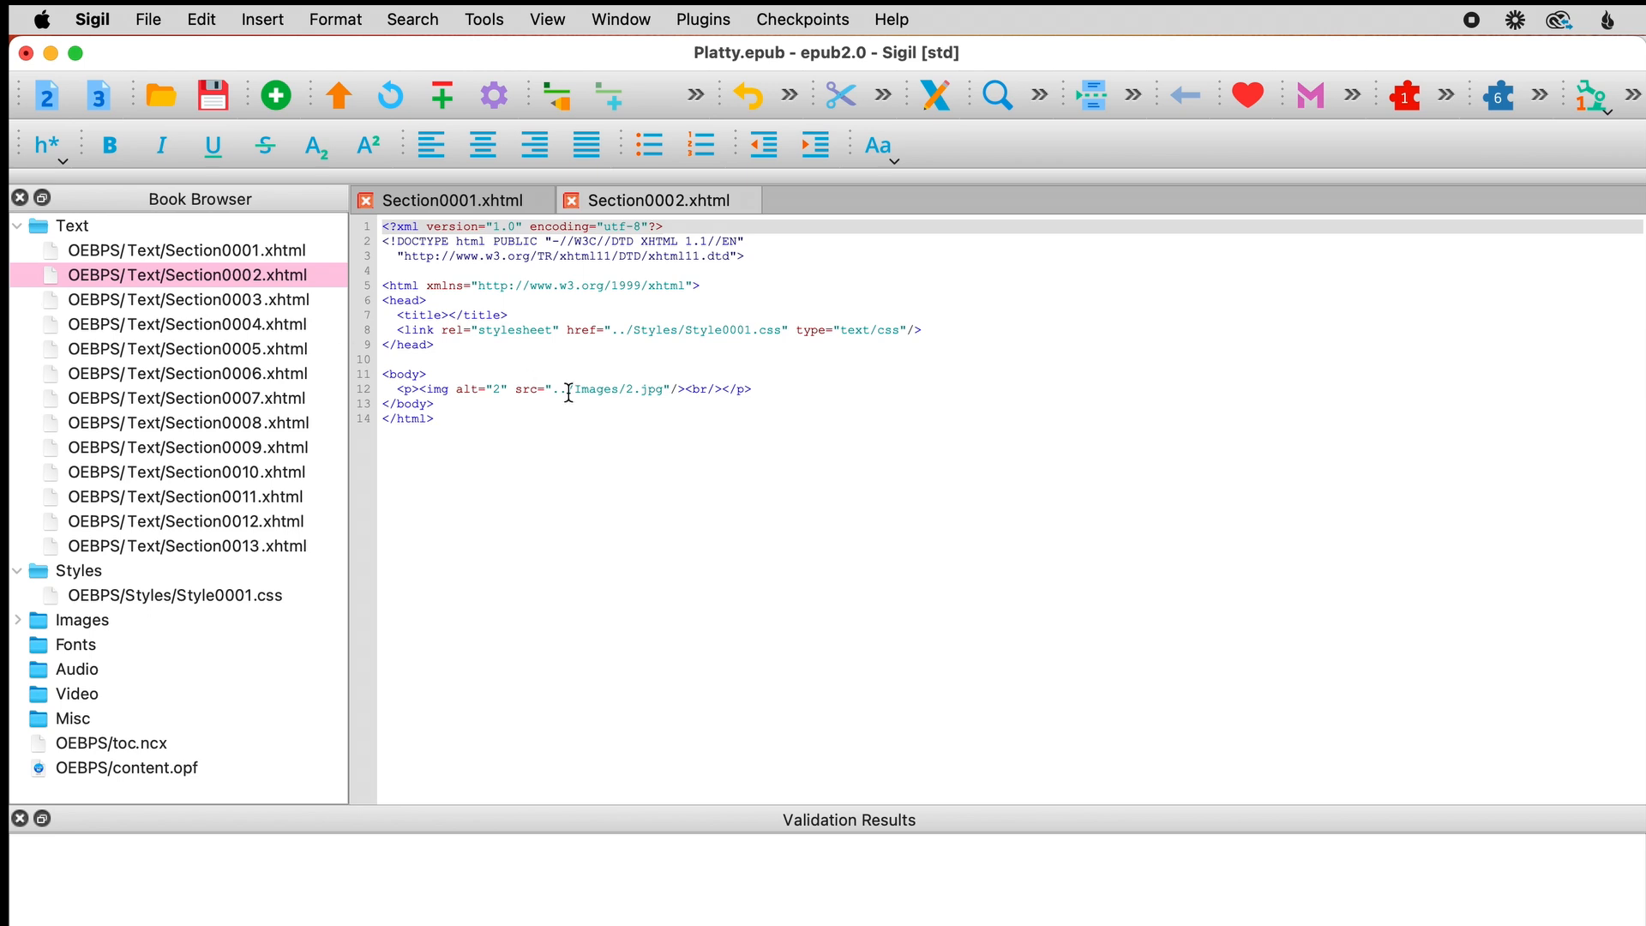
- Open Section0004.xhtml, change its image source to ../Images/4.jpg in the code, and save the EPUB
left_click(227, 325)
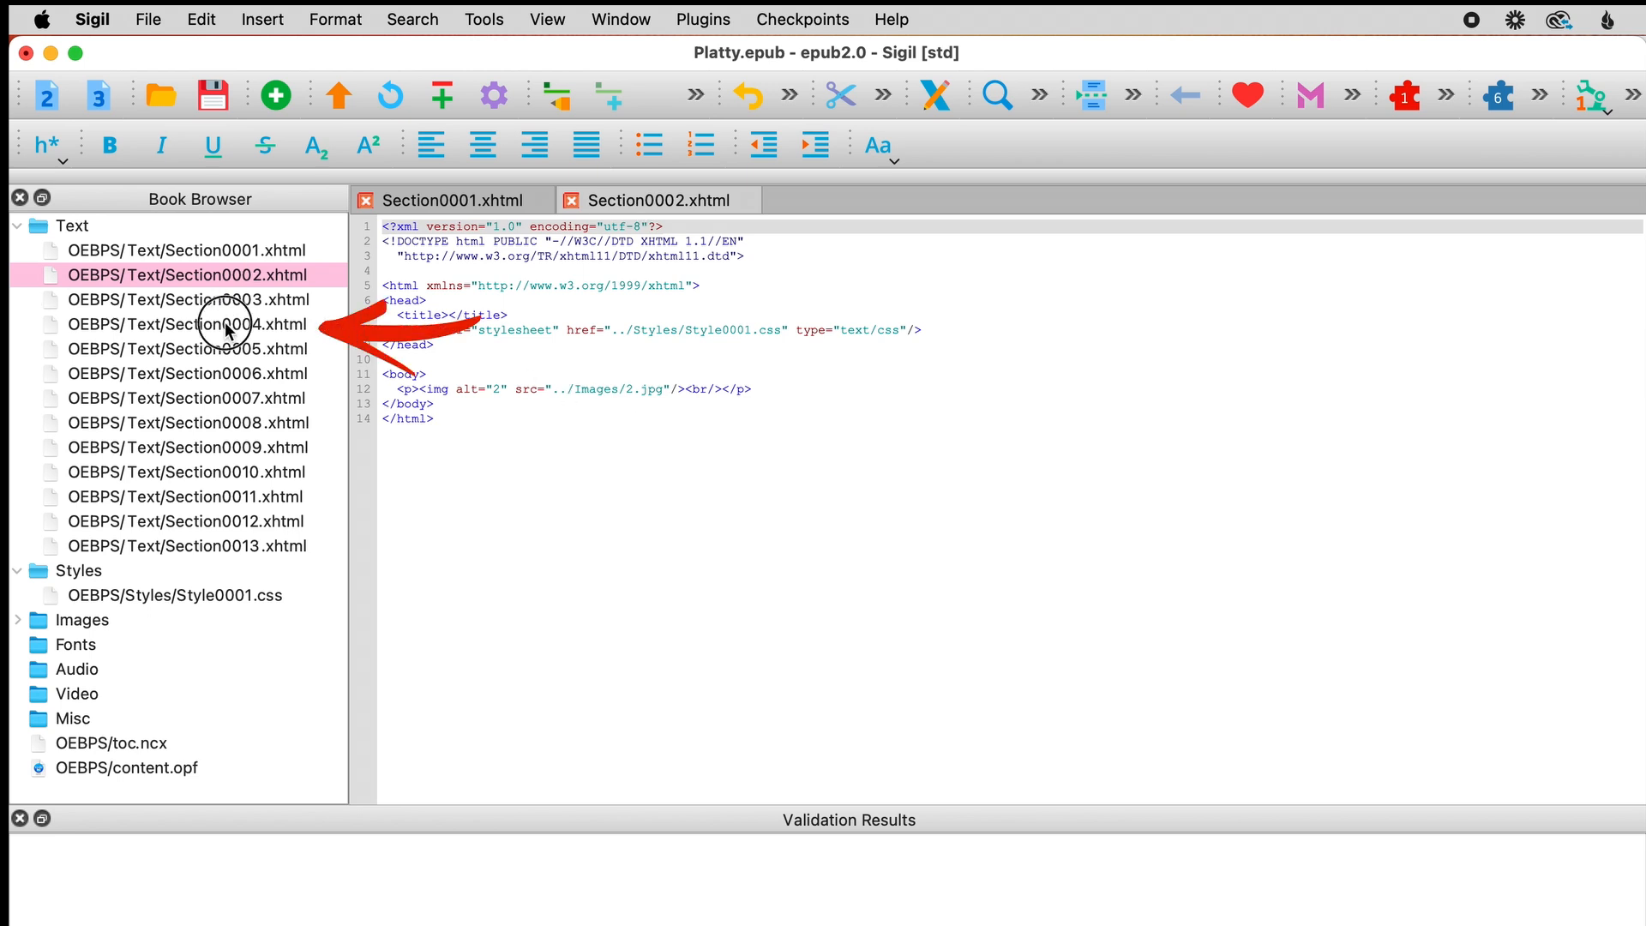
double_click(226, 325)
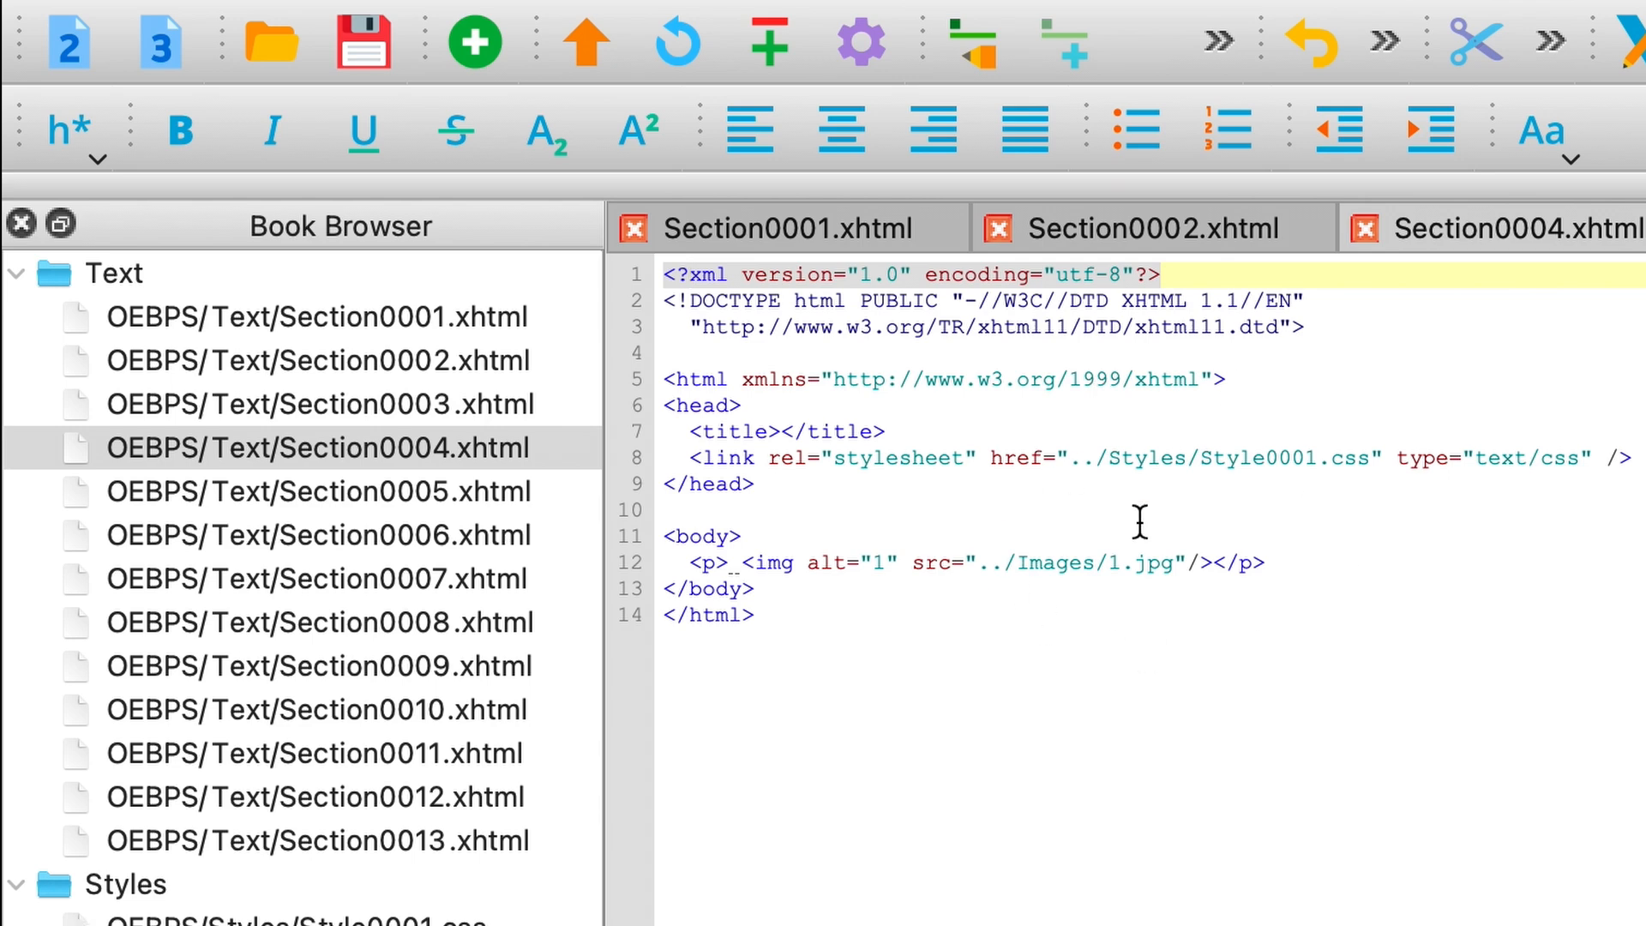
left_click(1051, 564)
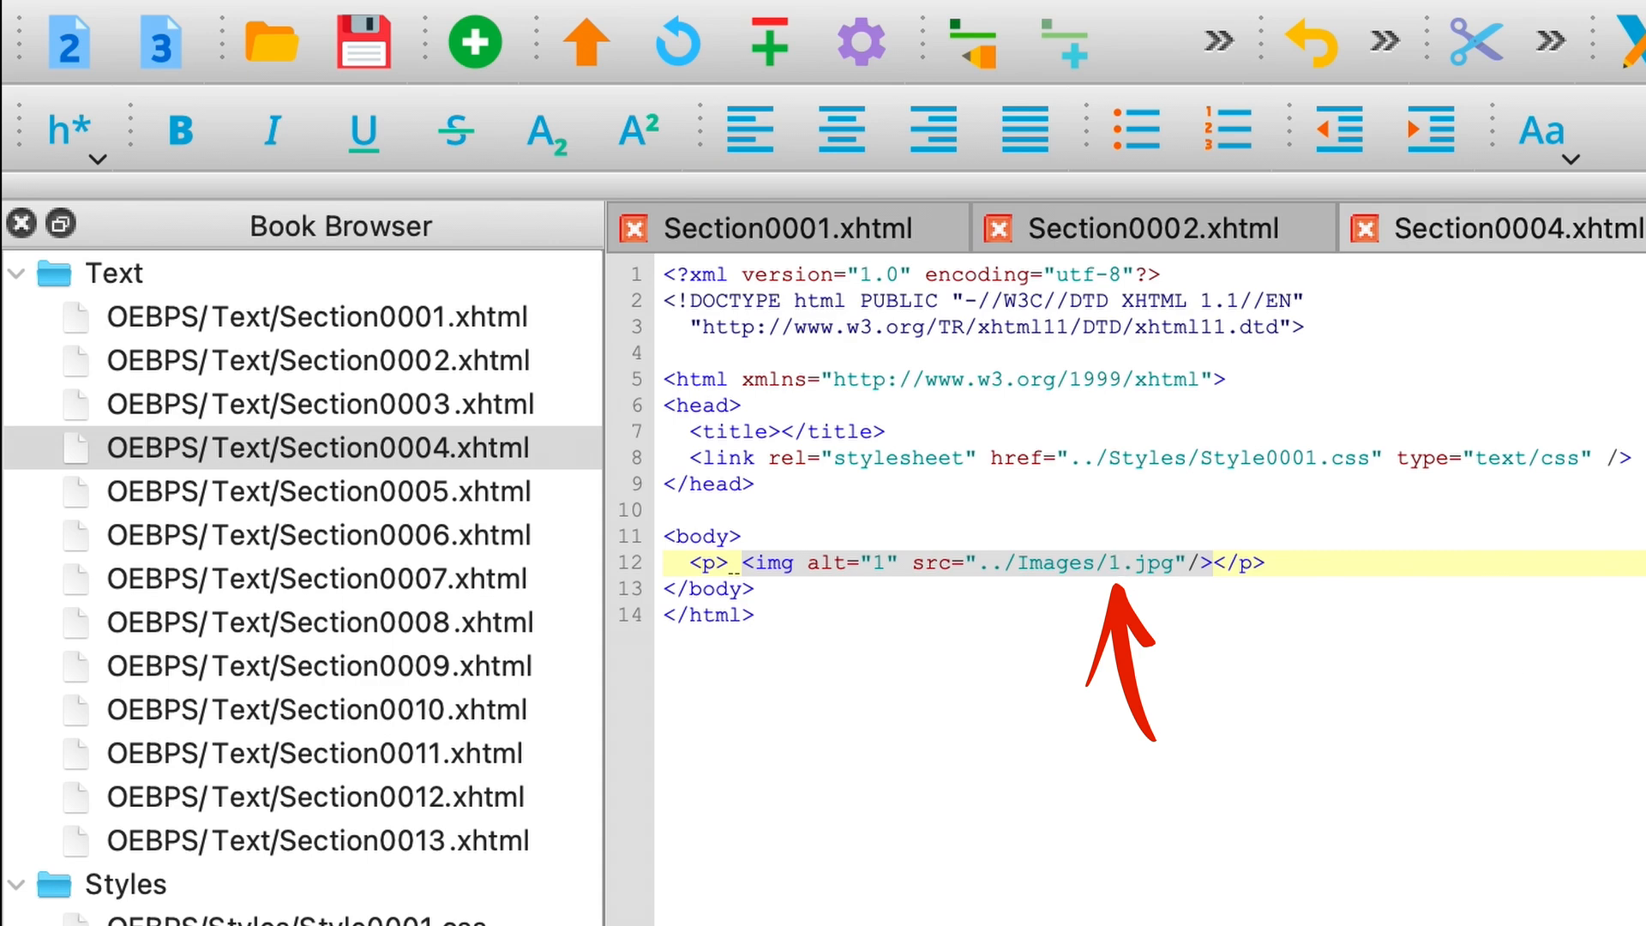
key("BackSpace")
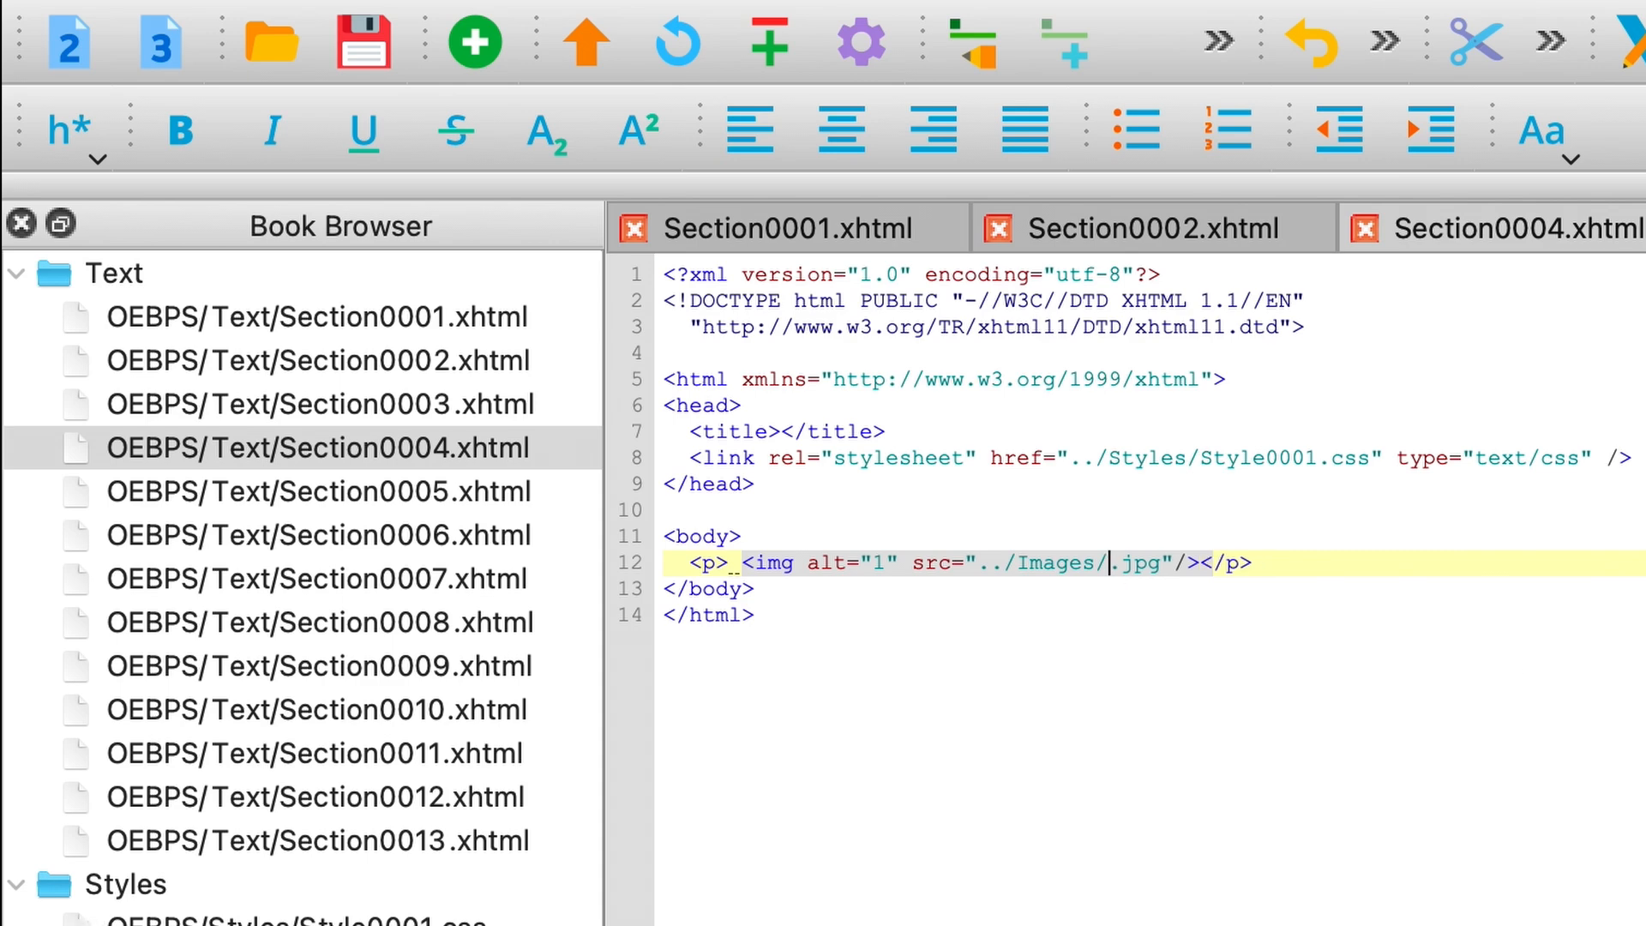
type("4")
left_click(1164, 564)
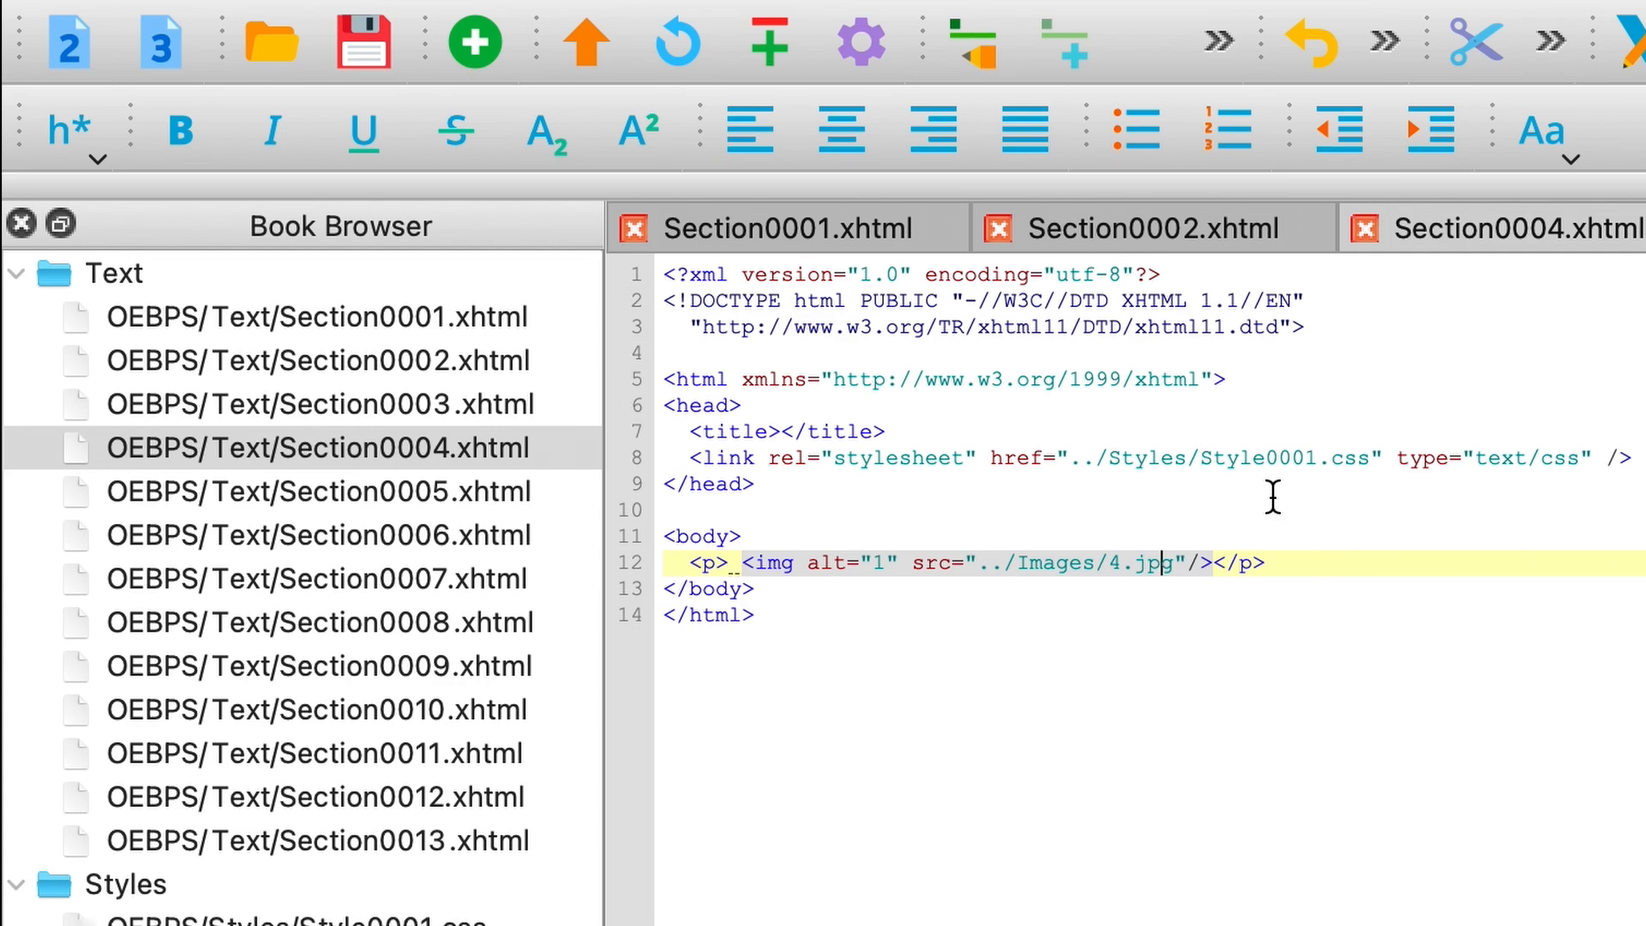
left_click(361, 53)
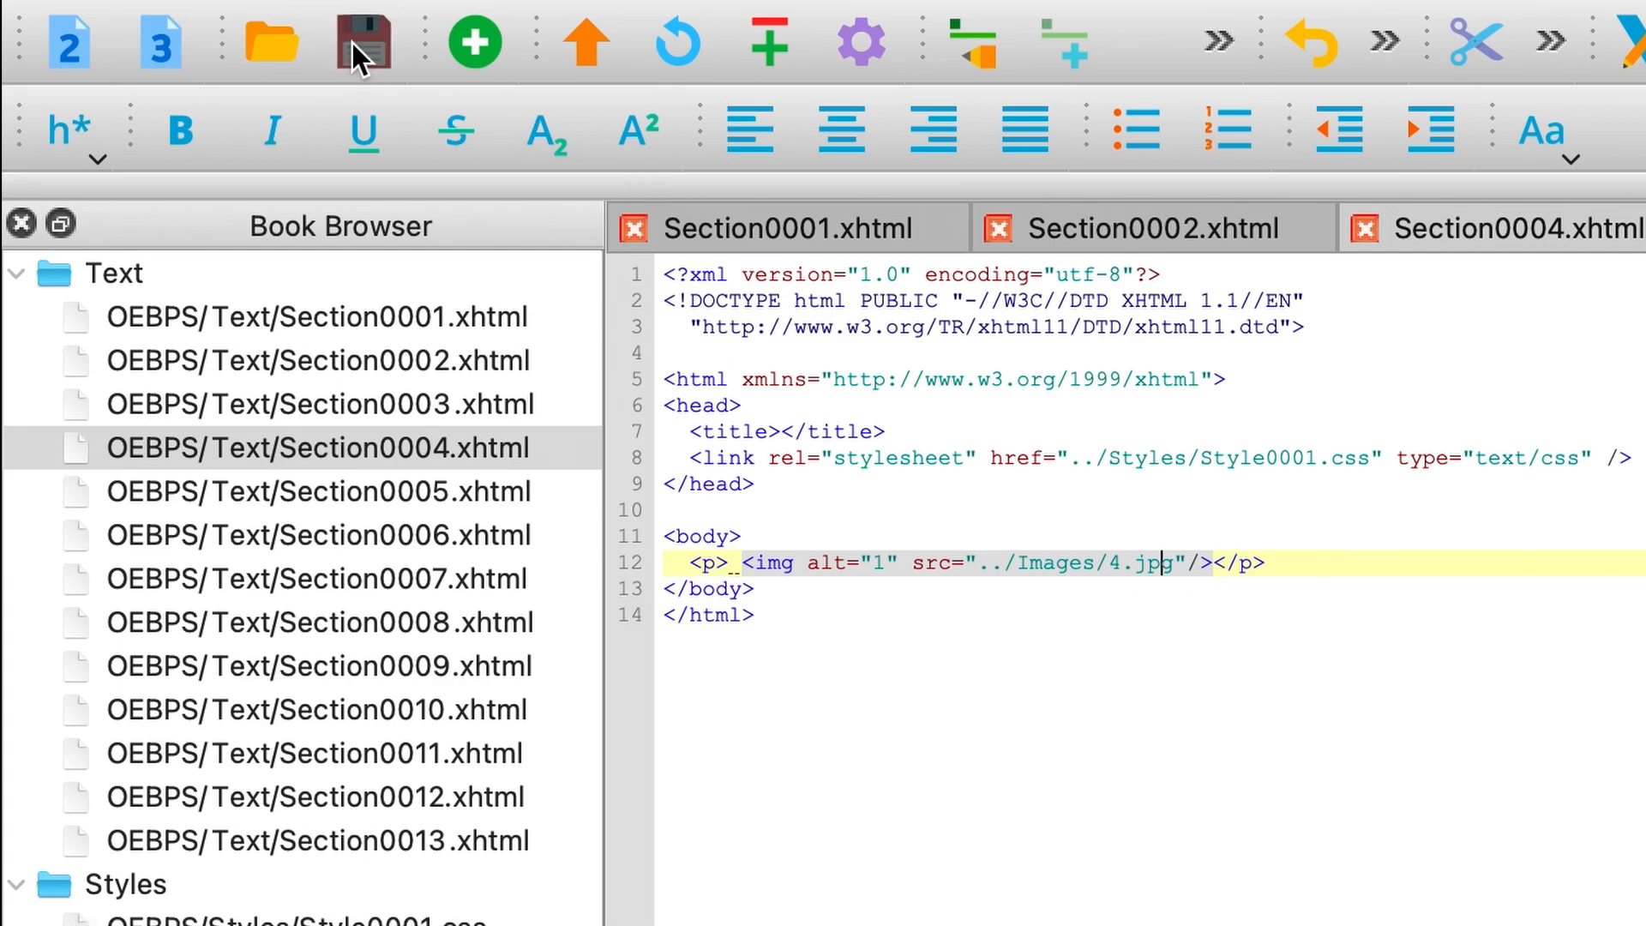
left_click(1270, 669)
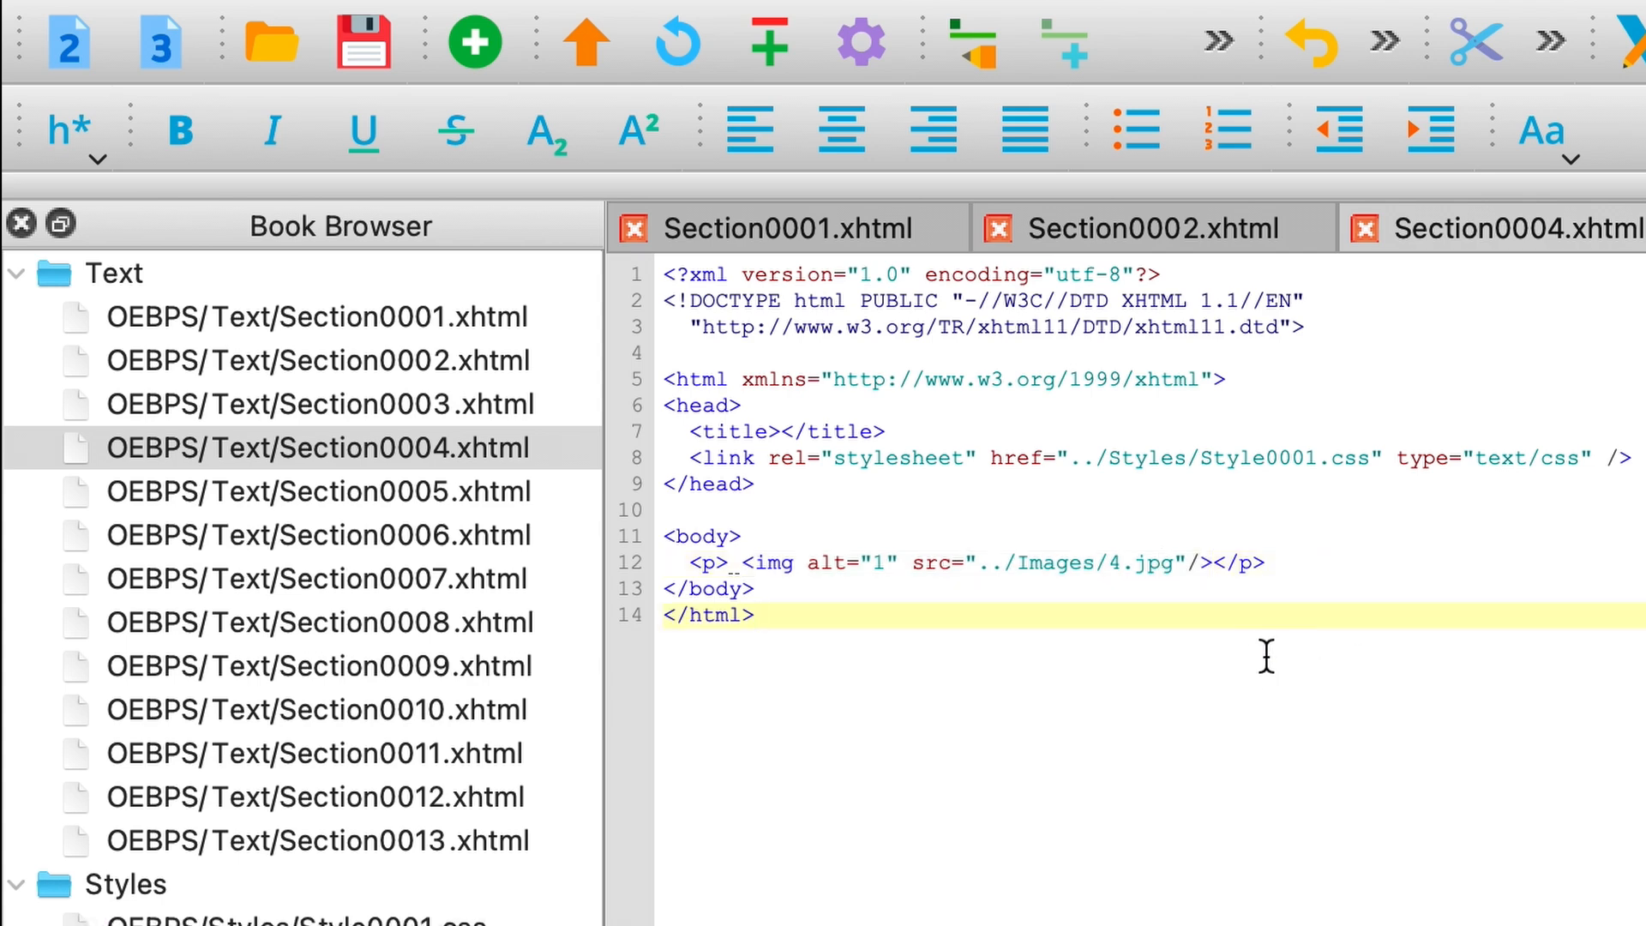
- Open Section0005.xhtml and change its image source to ../Images/5.jpg in the code
left_click(438, 495)
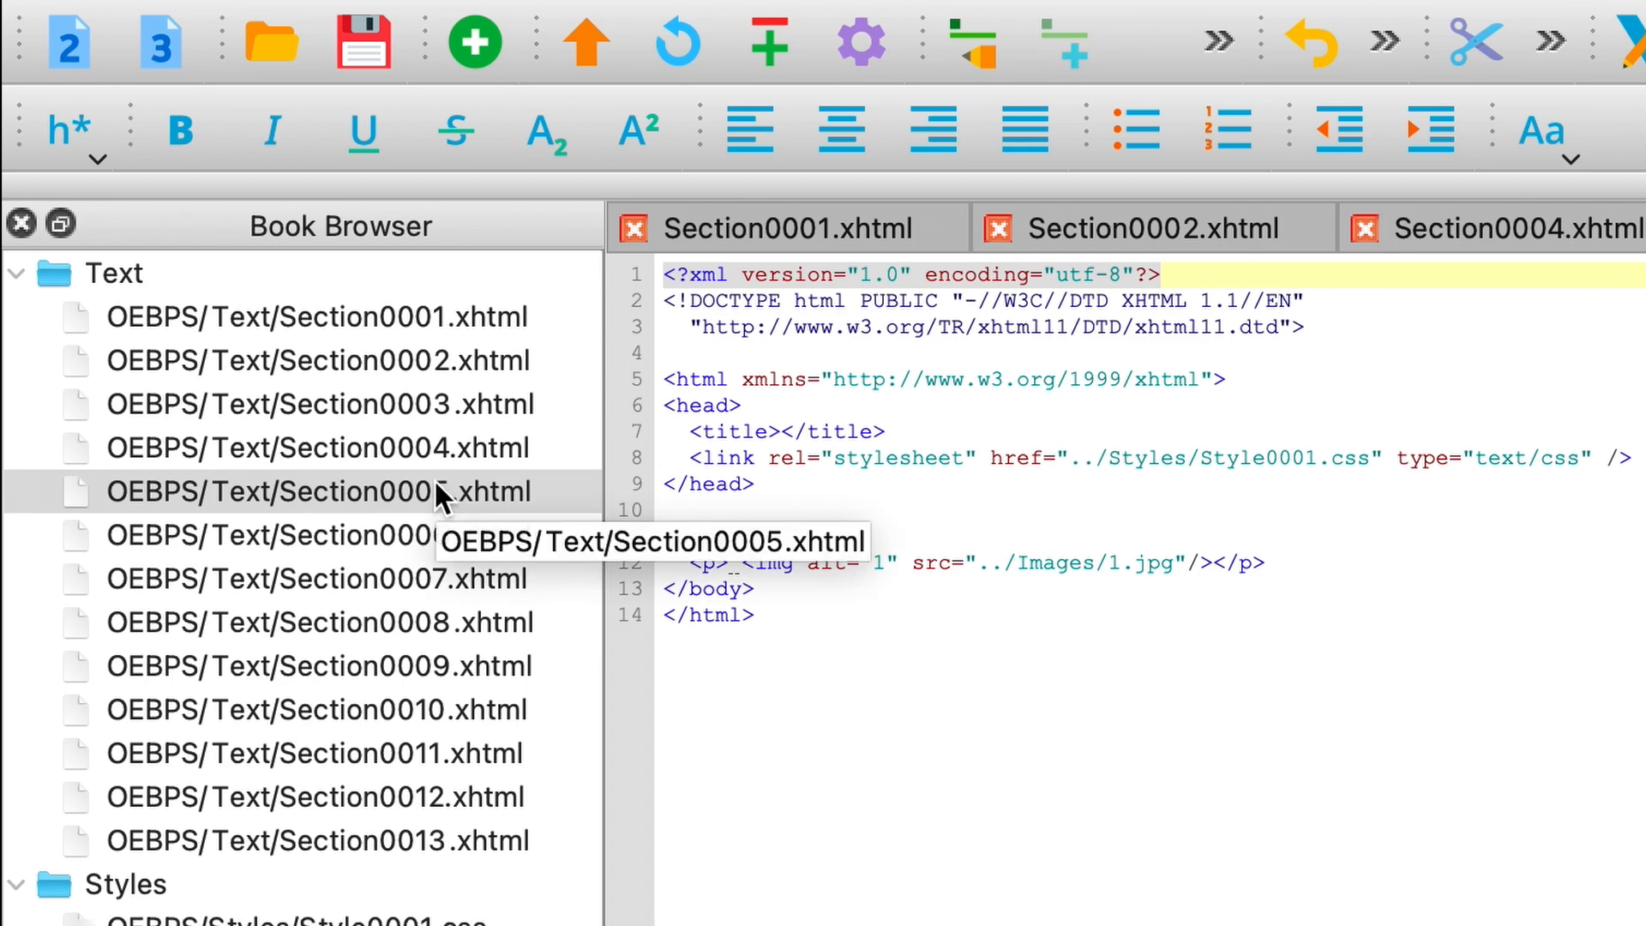
left_click(1122, 568)
key("BackSpace")
type("5")
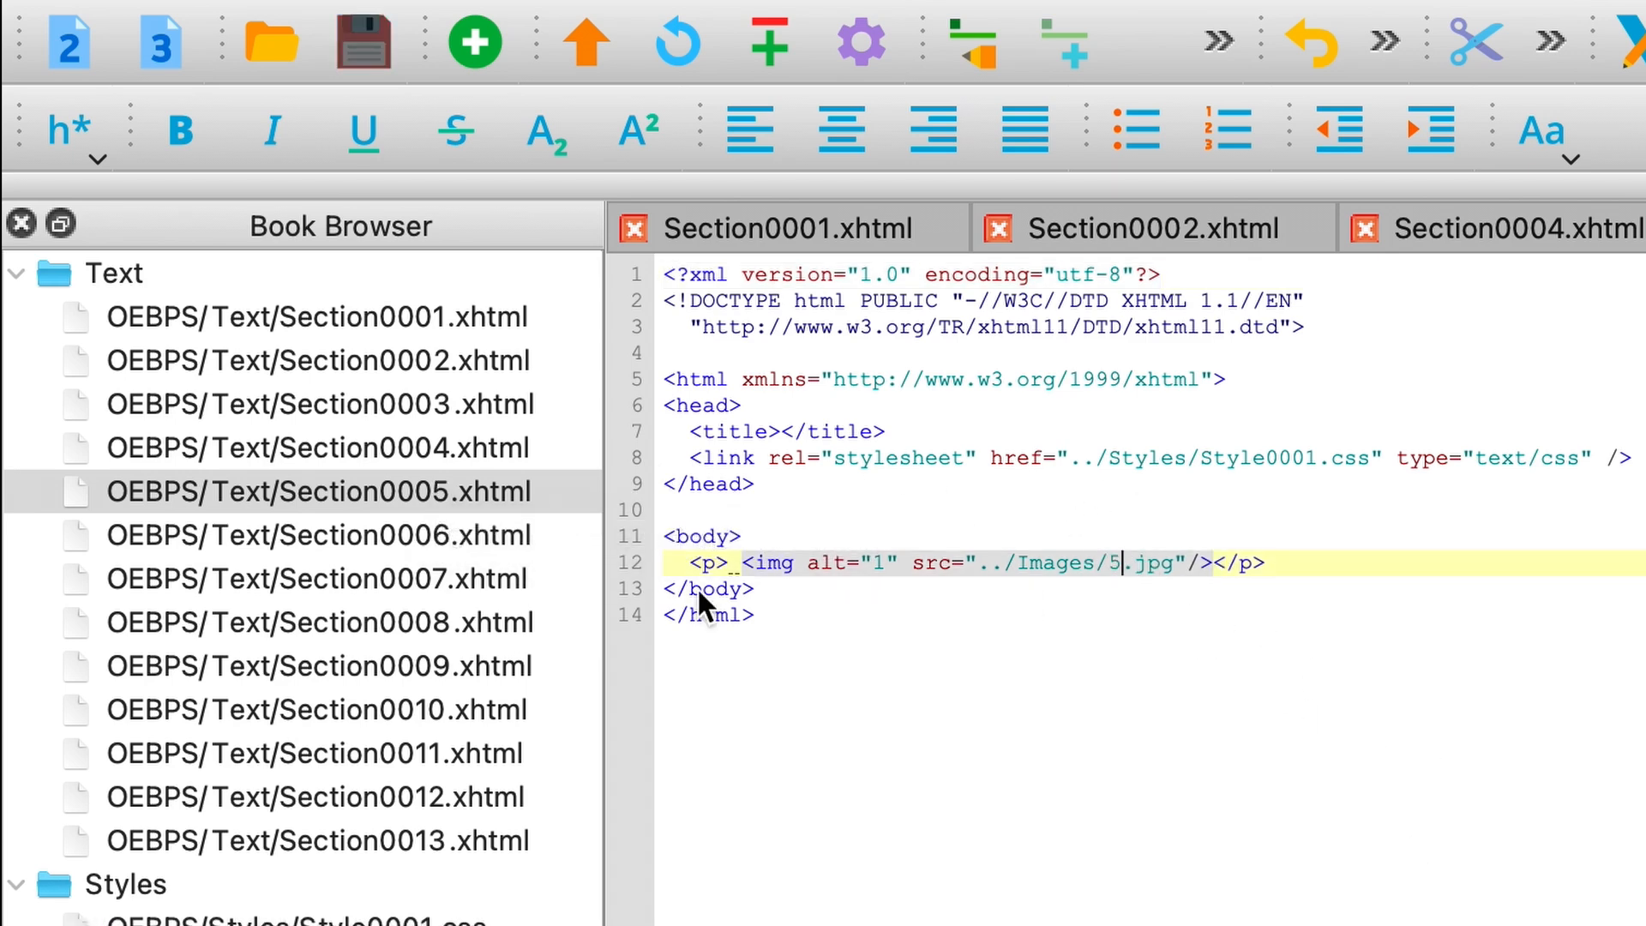
- Set the image source in each of Section0006.xhtml to Section0013.xhtml to the image matching its page number, ending with ../Images/13.jpg
left_click(393, 535)
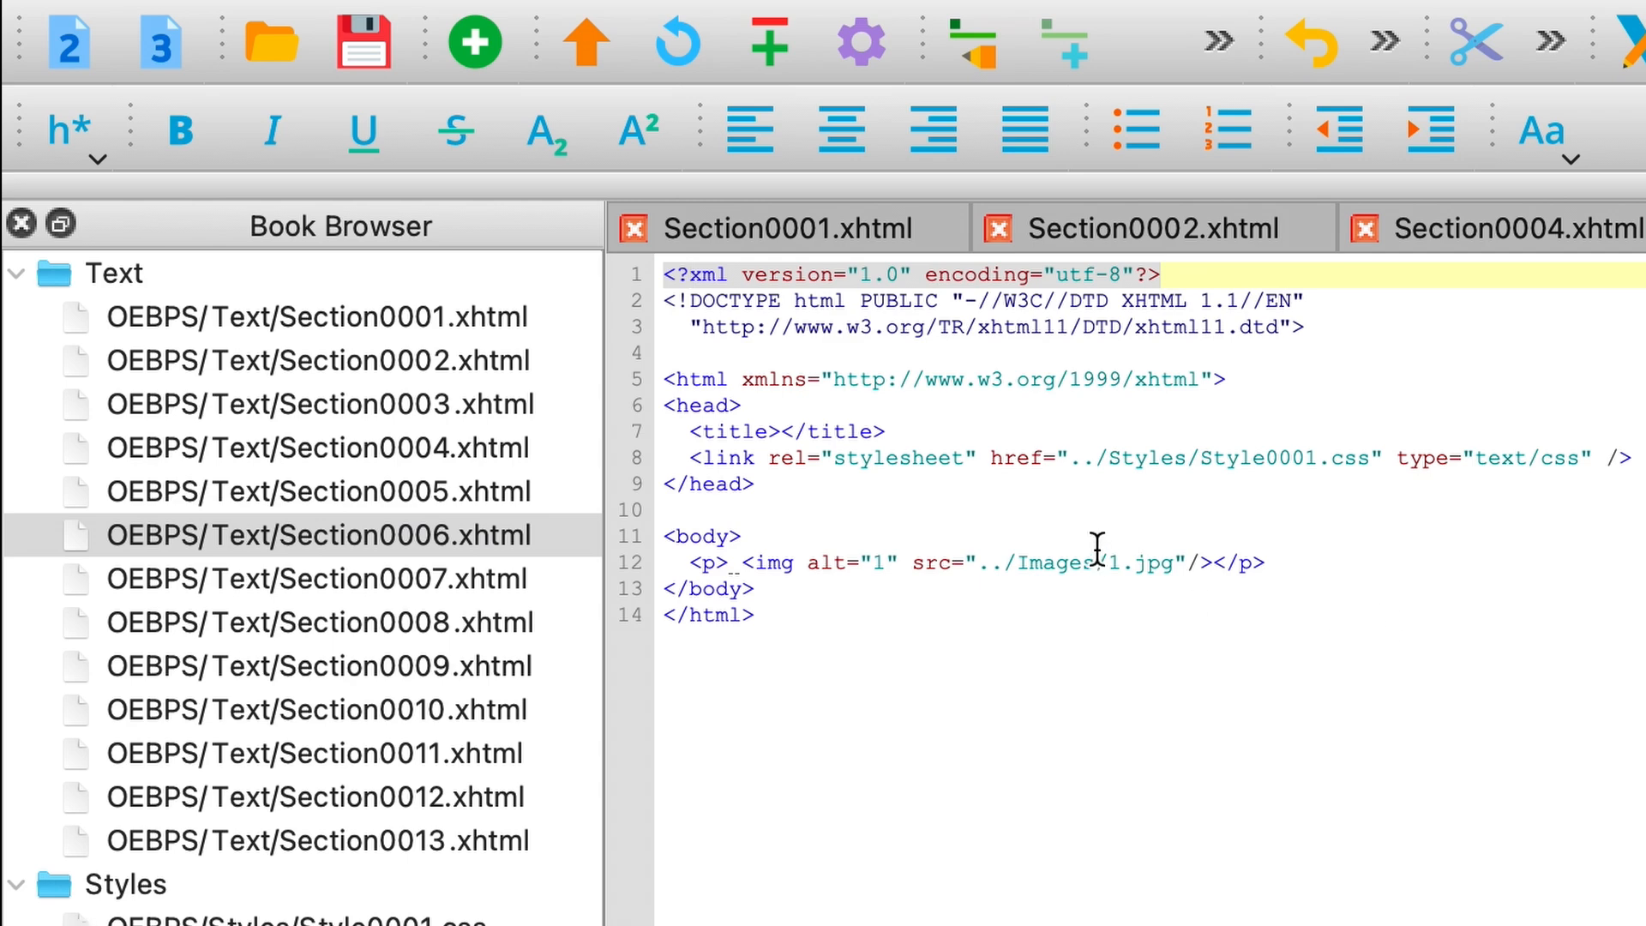
left_click(1122, 563)
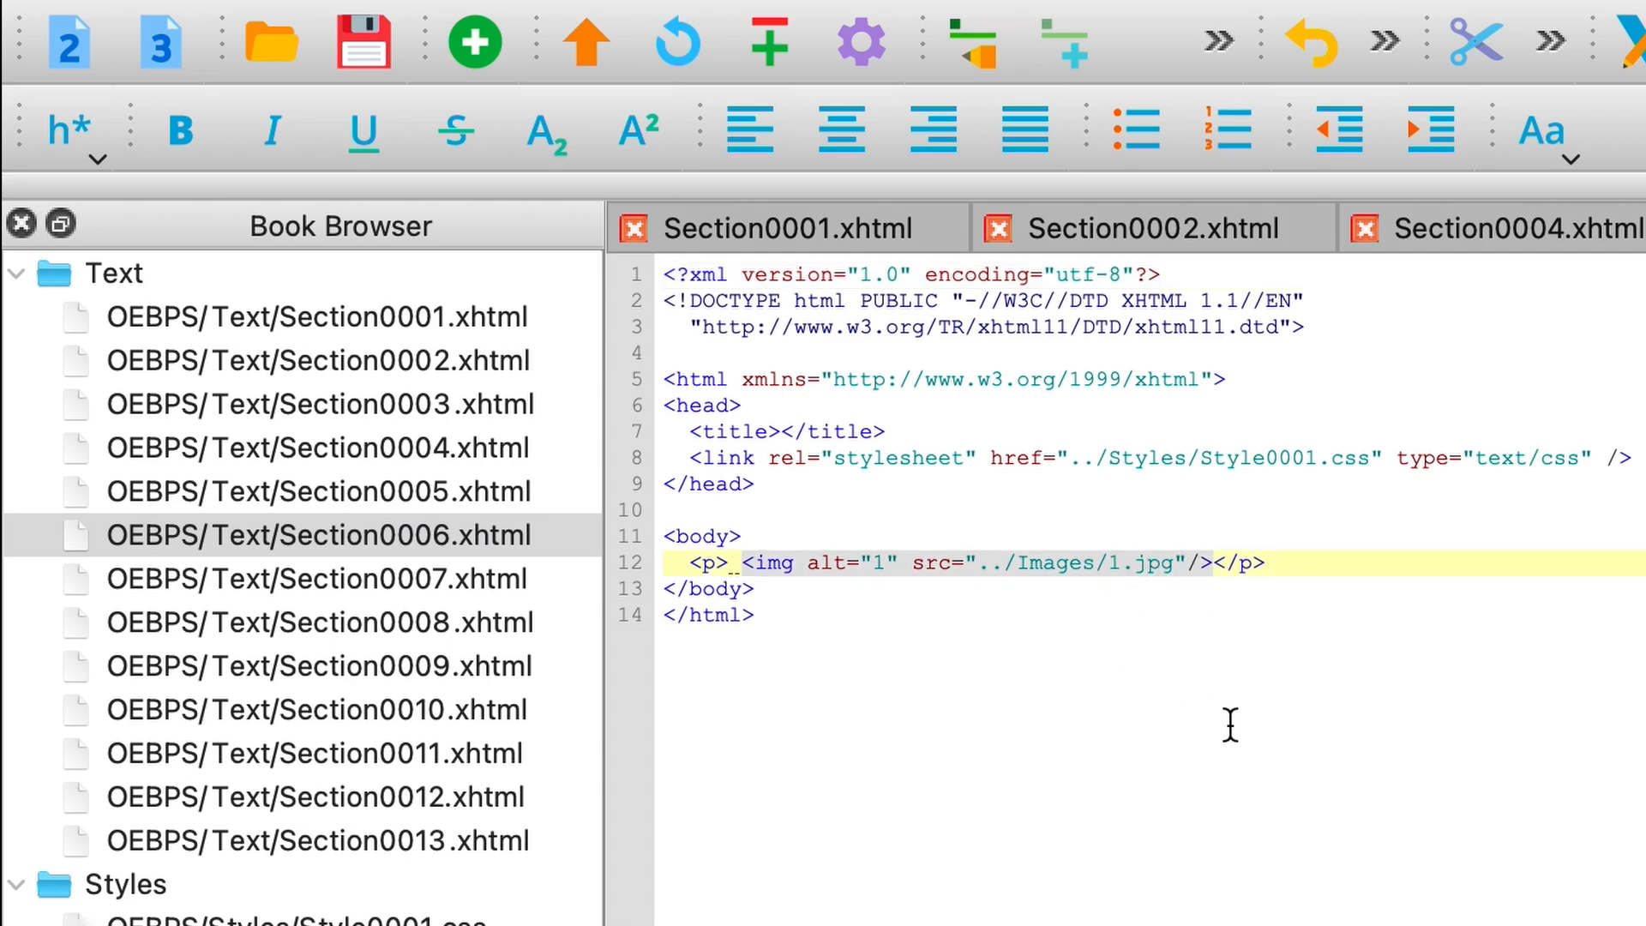
type("3")
- Close all the open section files except Section0001.xhtml
left_click(862, 228)
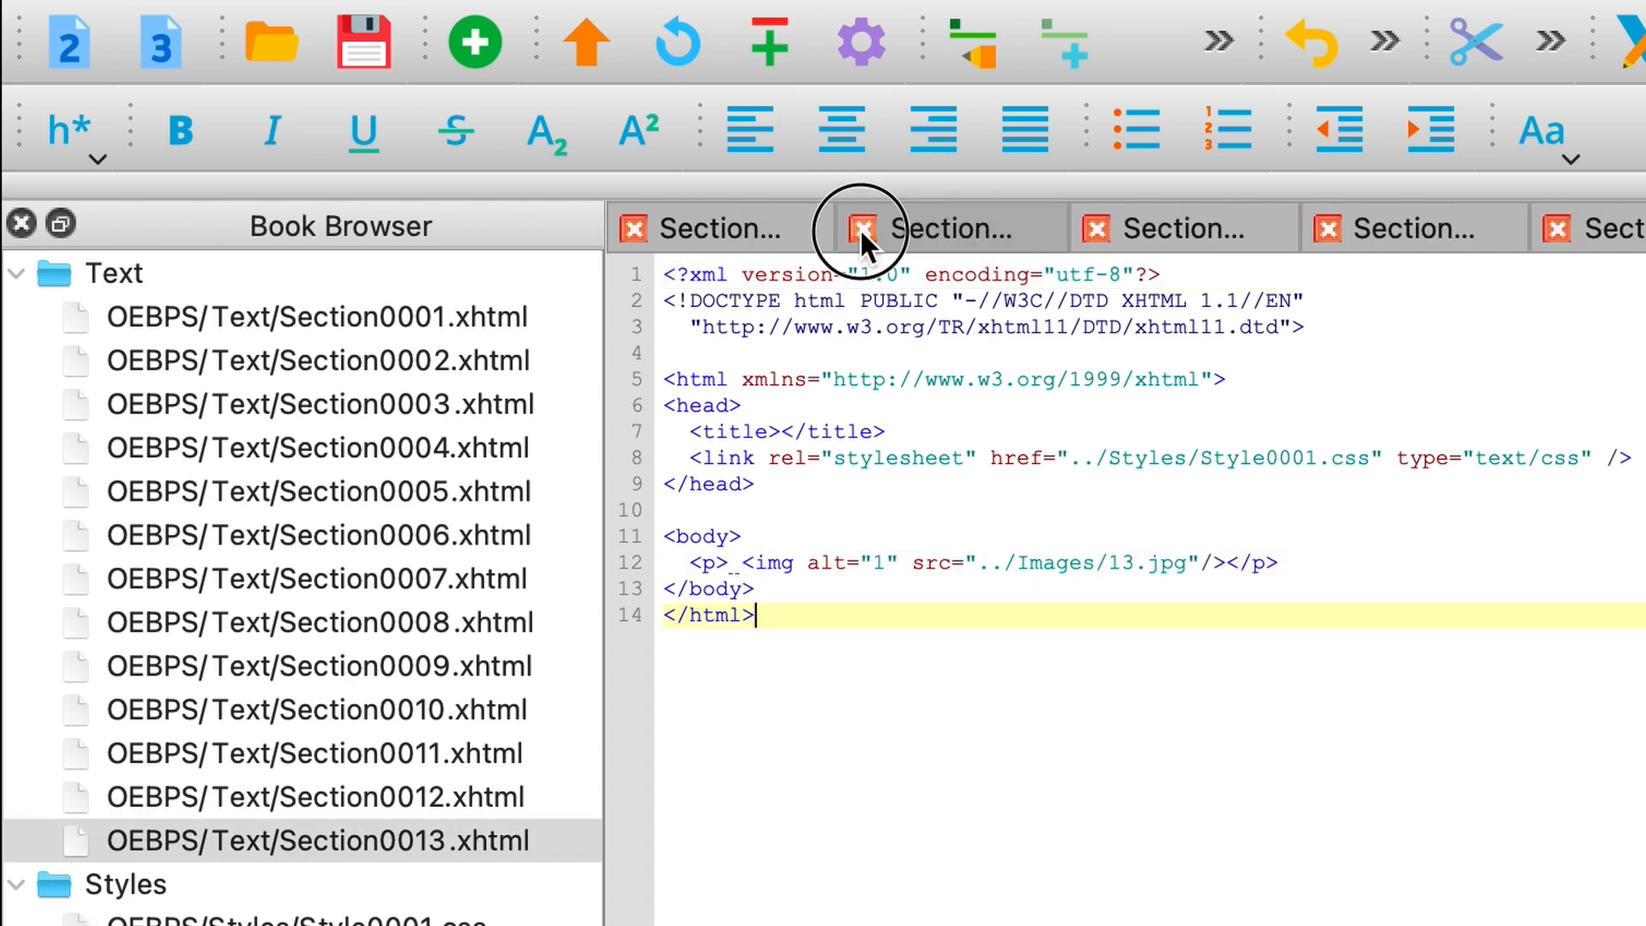
left_click(896, 228)
left_click(920, 228)
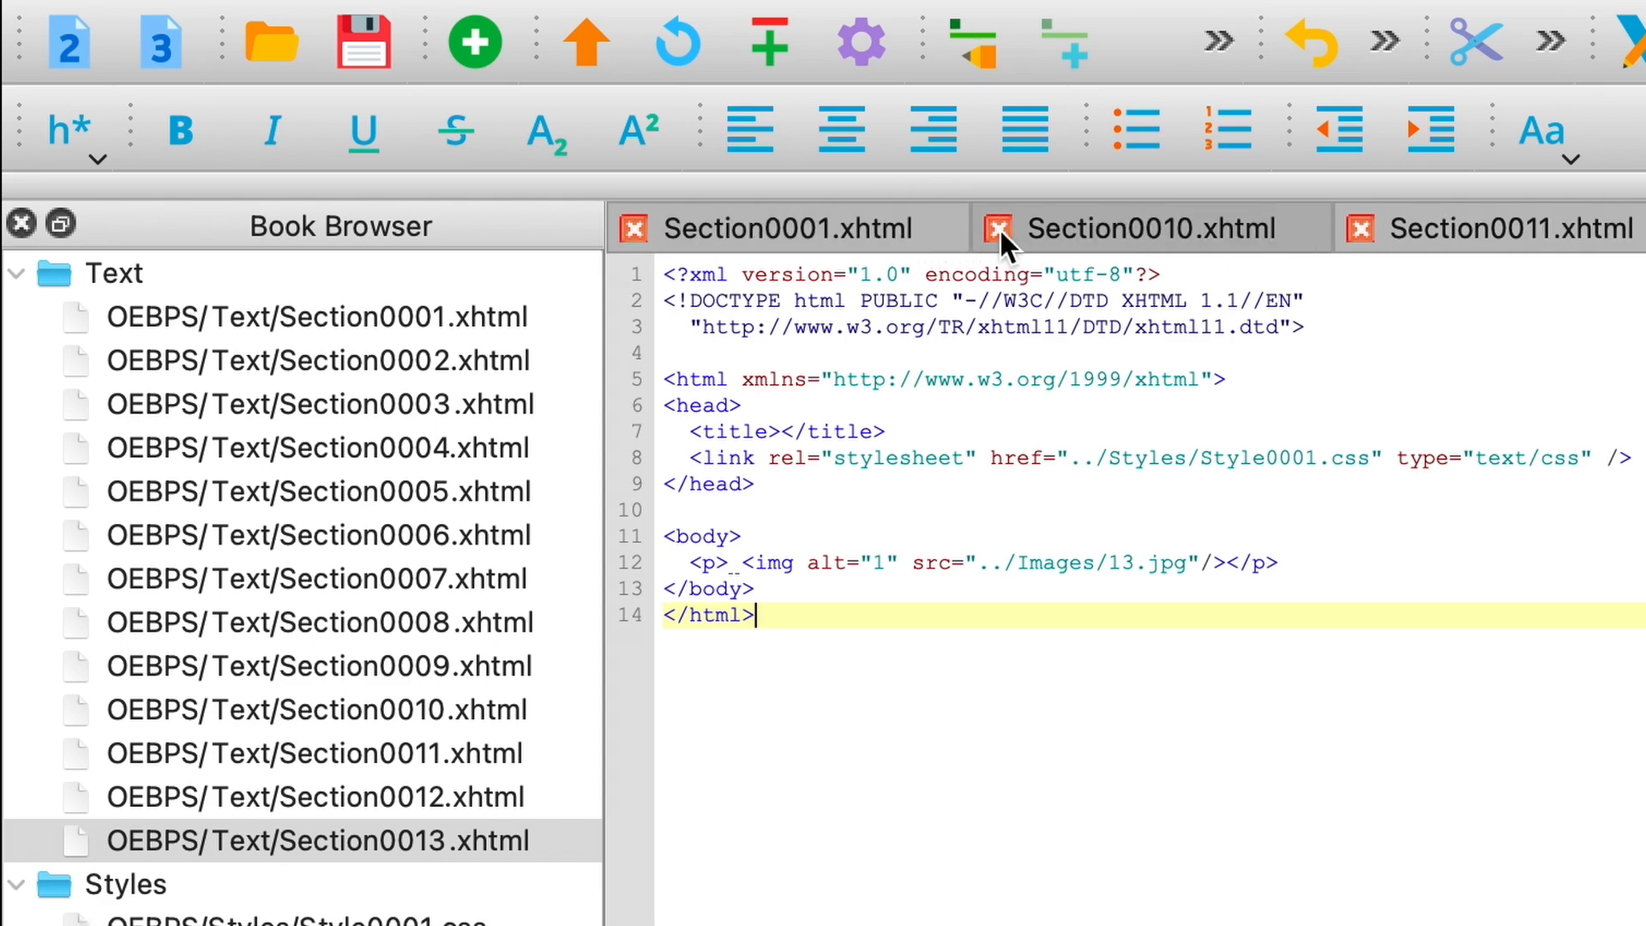
left_click(1005, 225)
left_click(1005, 224)
left_click(1005, 225)
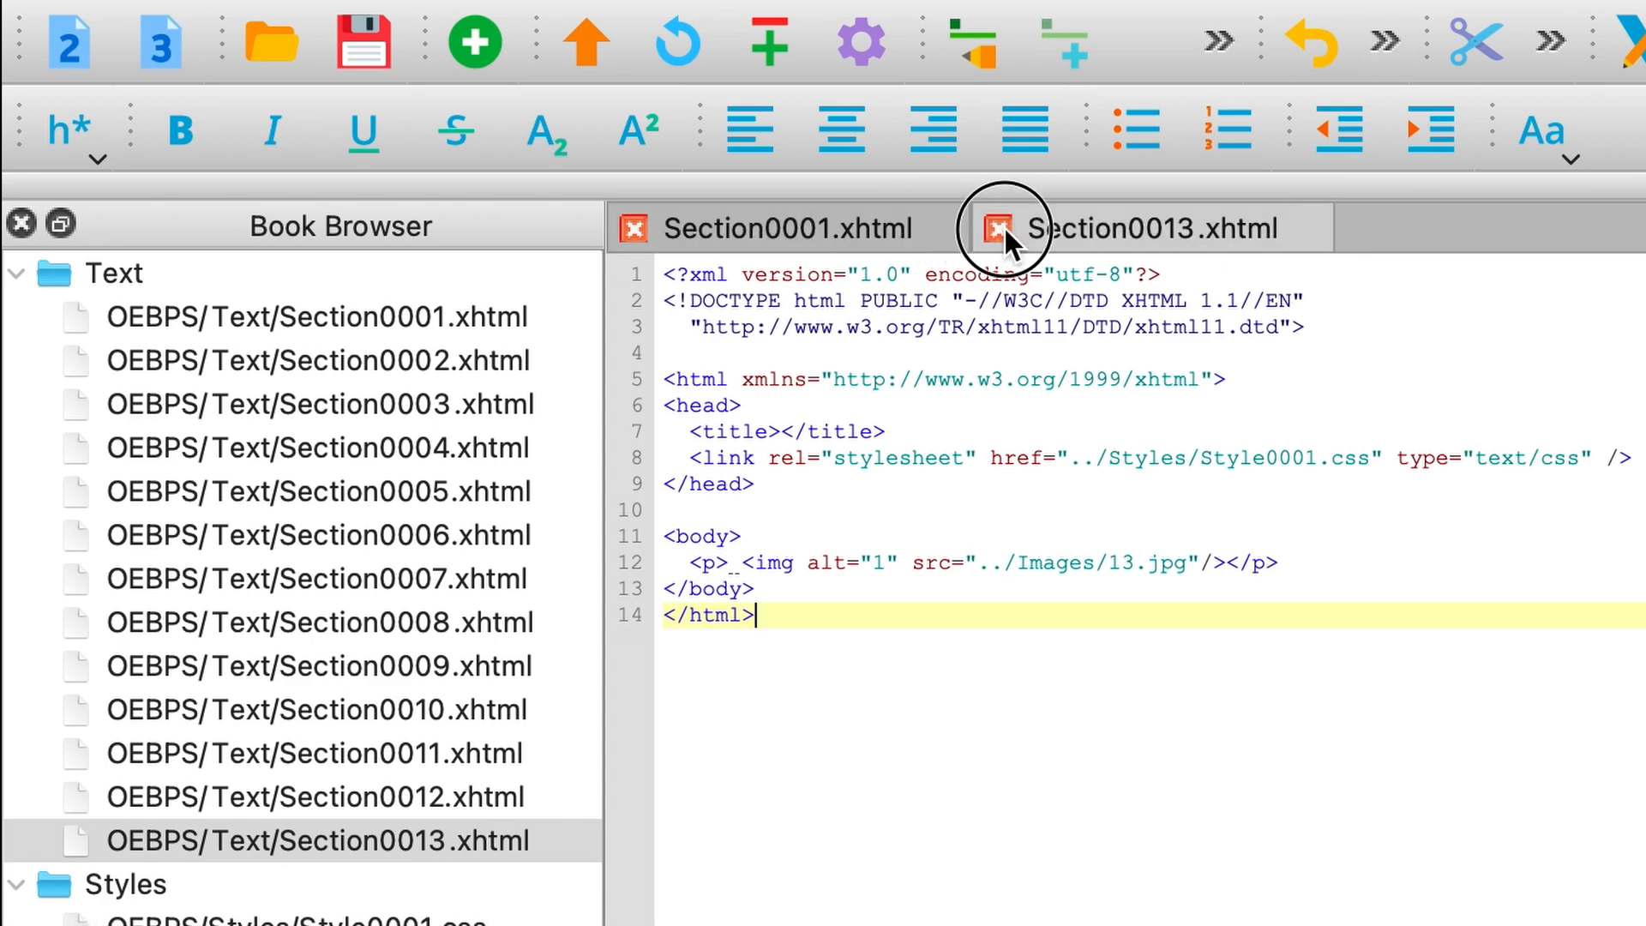
left_click(1004, 224)
left_click(1084, 625)
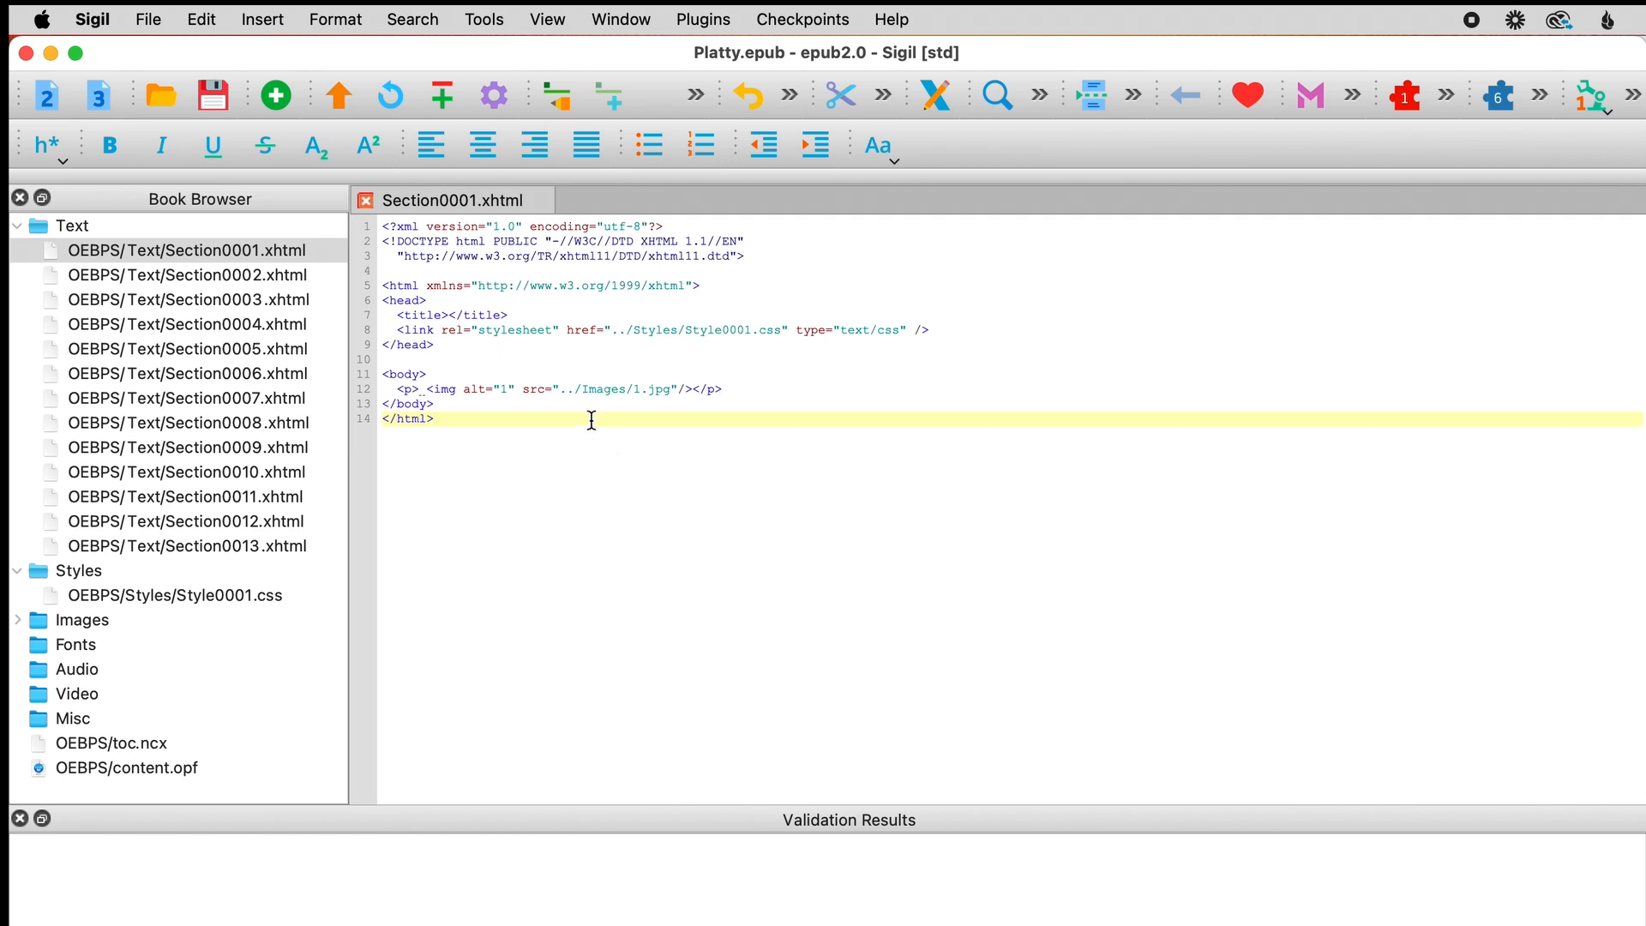
- Edit the table of contents and rename the Start entry, which targets Section0001.xhtml, as Copyright
left_click(492, 20)
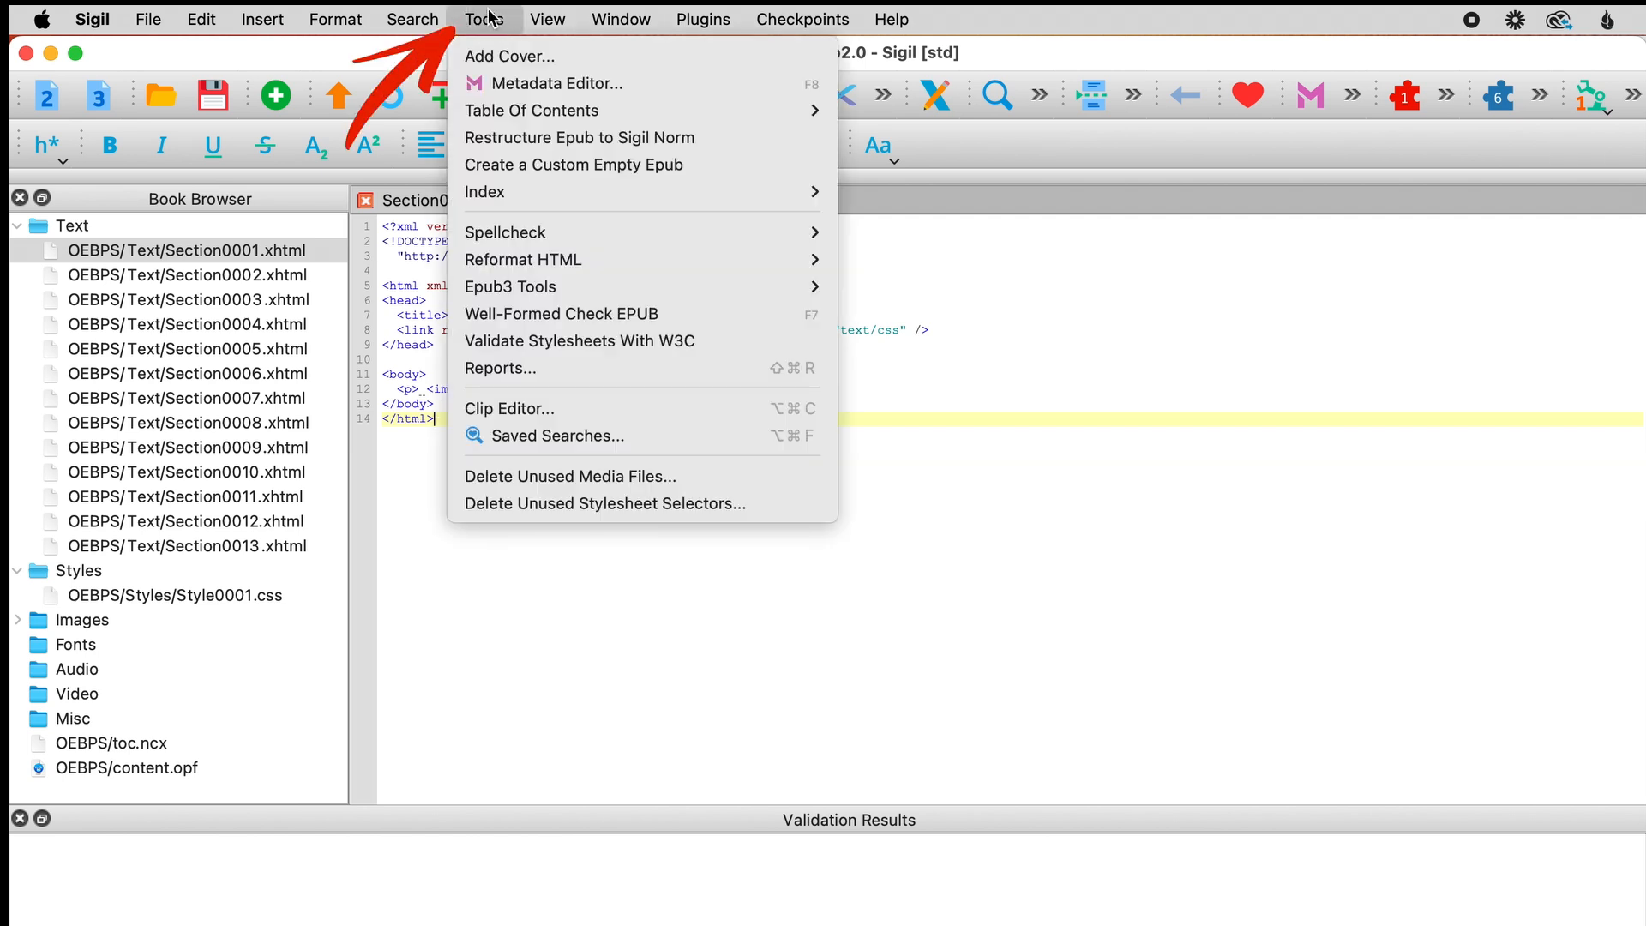
mouse_move(557, 111)
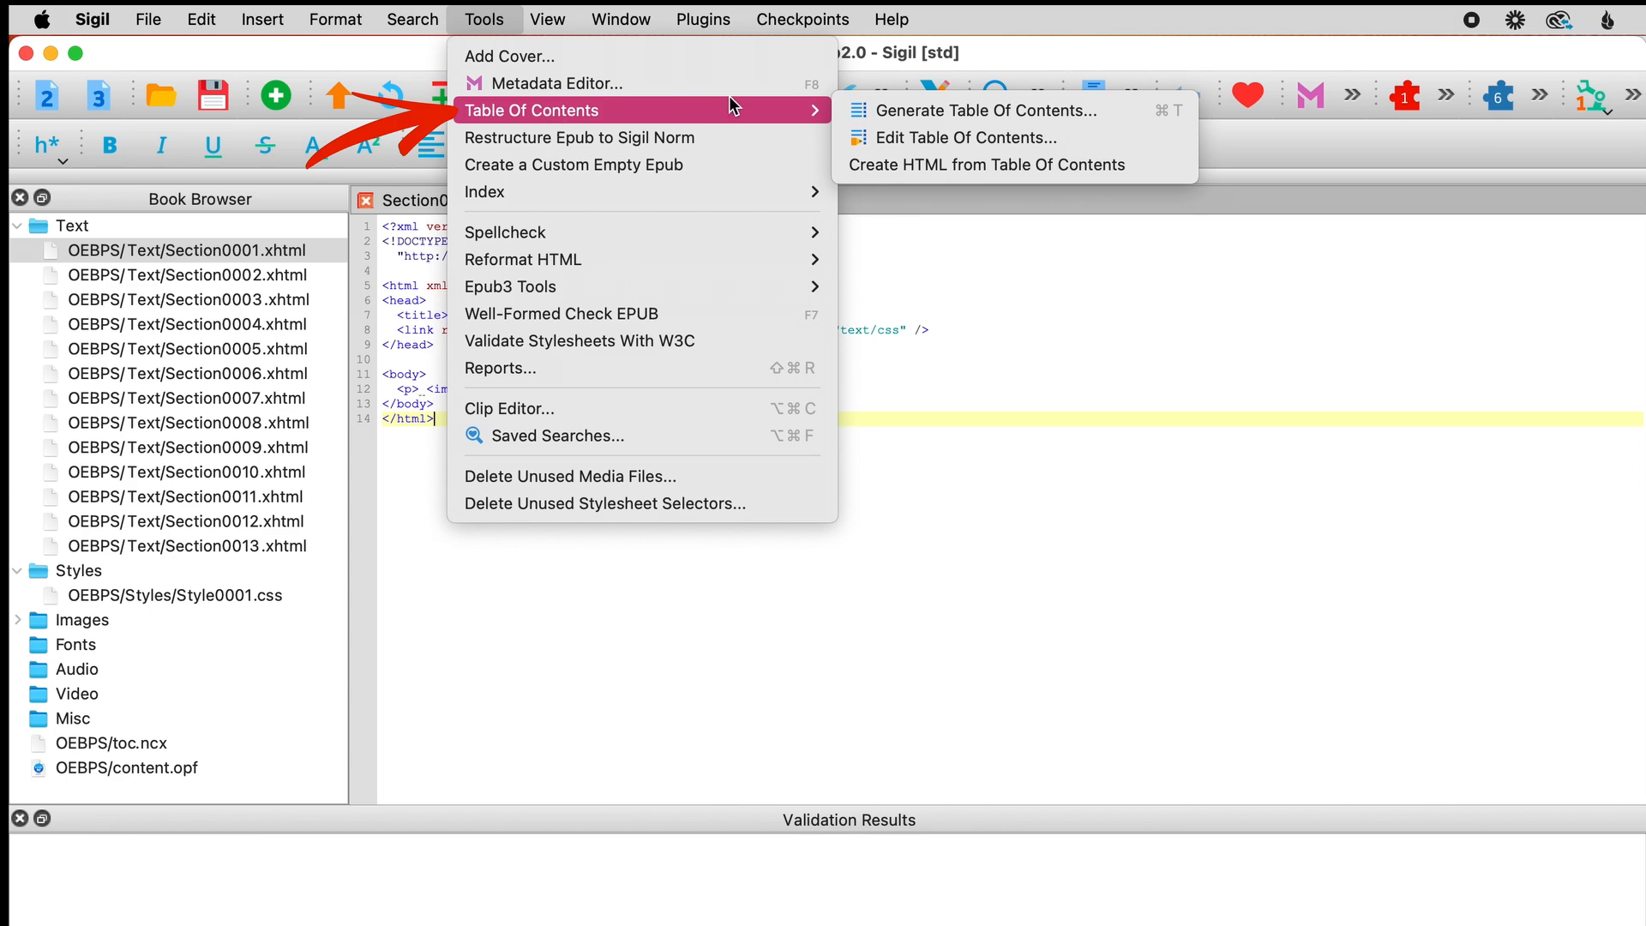
left_click(997, 139)
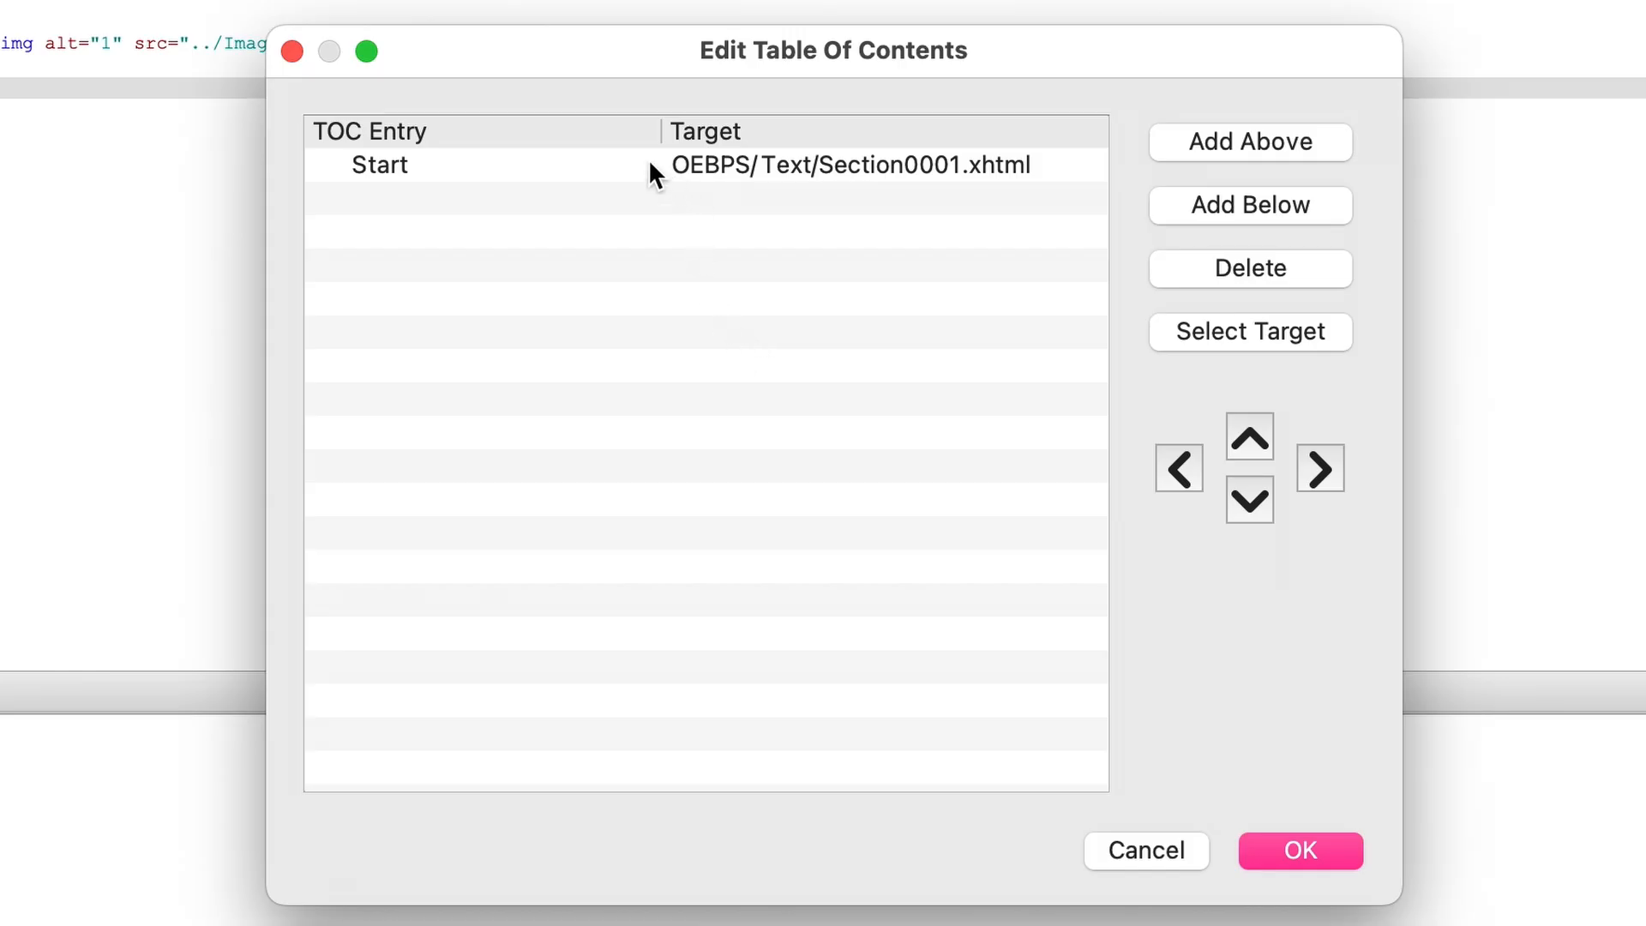
left_click(586, 161)
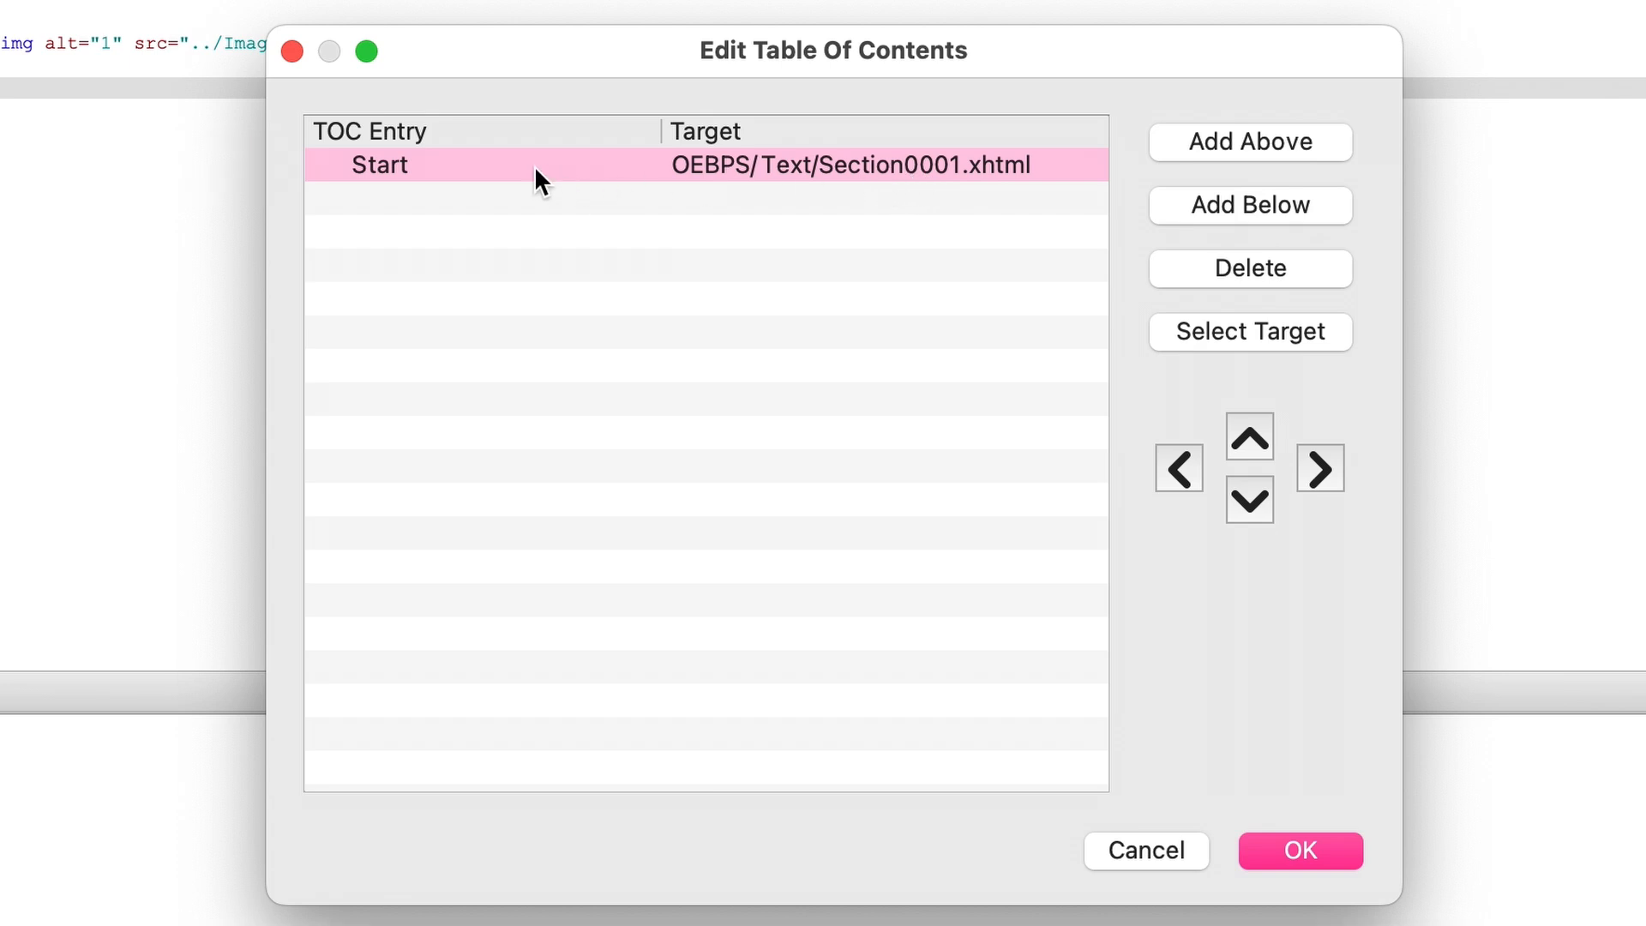
double_click(389, 160)
type("Copyright")
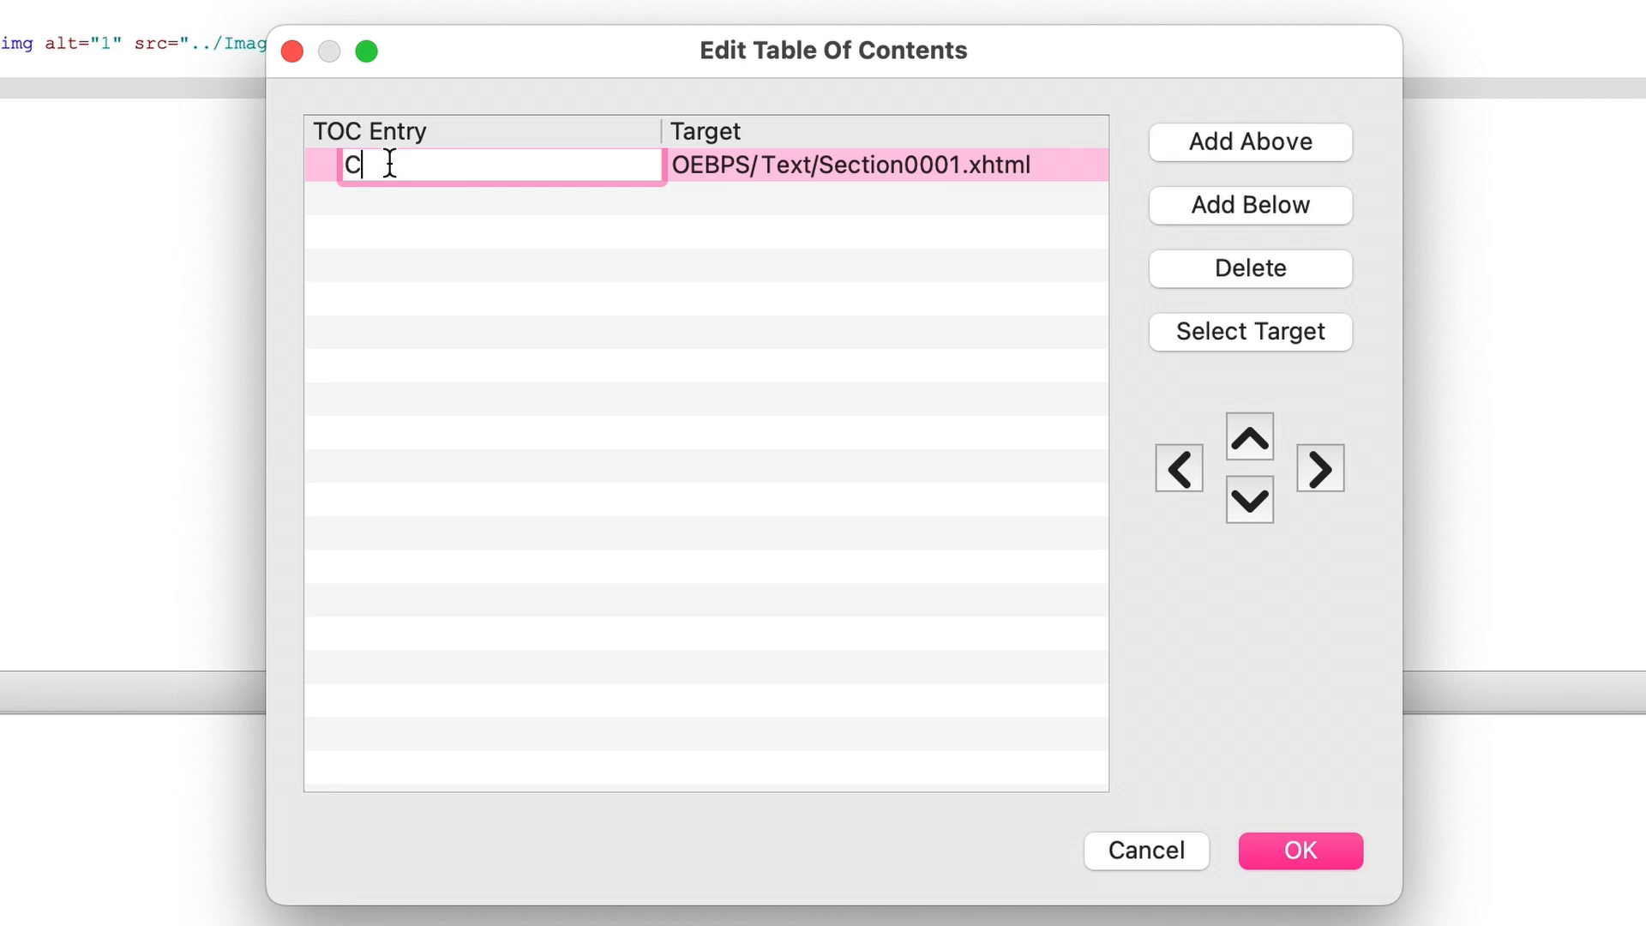
left_click(488, 199)
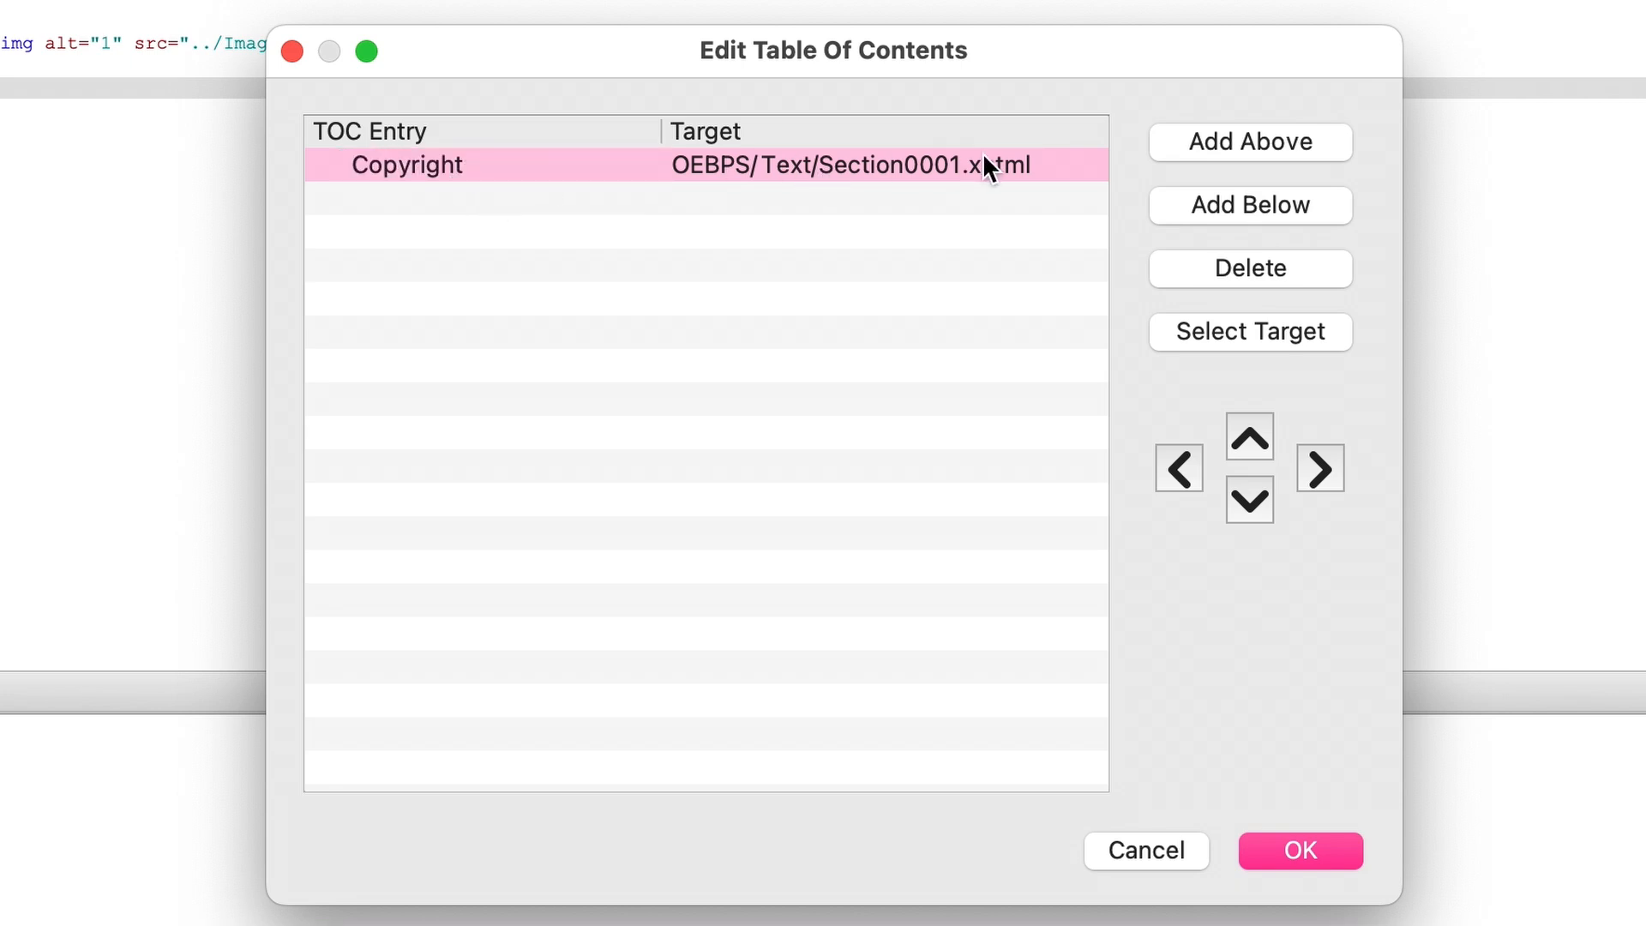
- Add a contents entry "Platty's Perfect Day" below Copyright, target it to Section0002.xhtml, and confirm the table of contents
left_click(1257, 203)
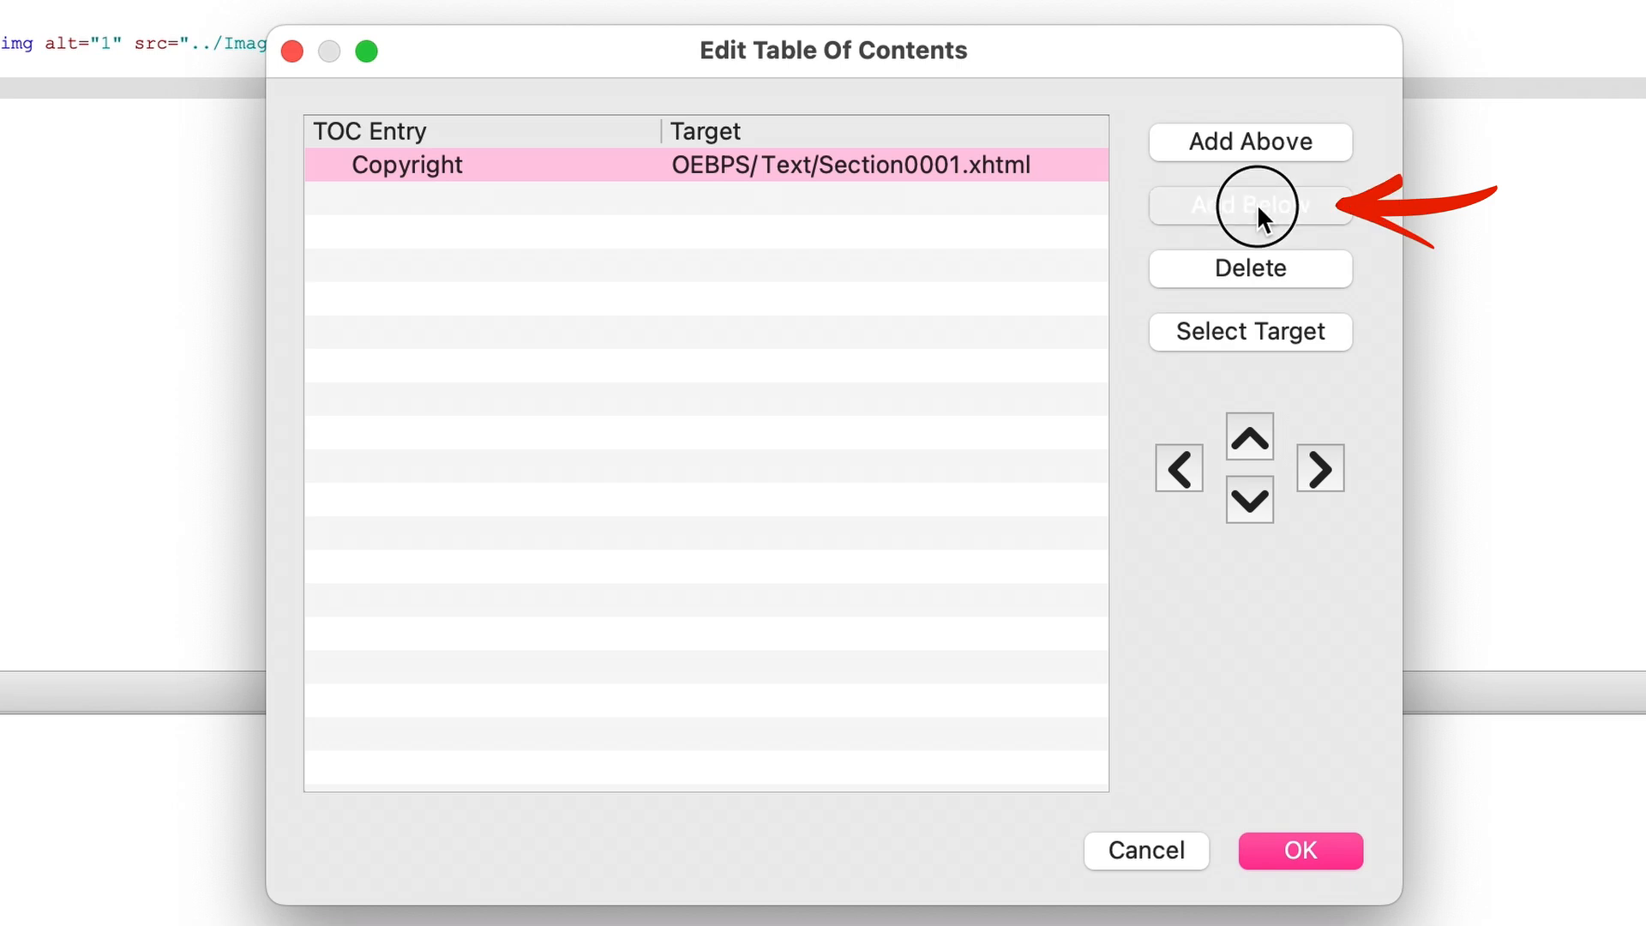
double_click(418, 205)
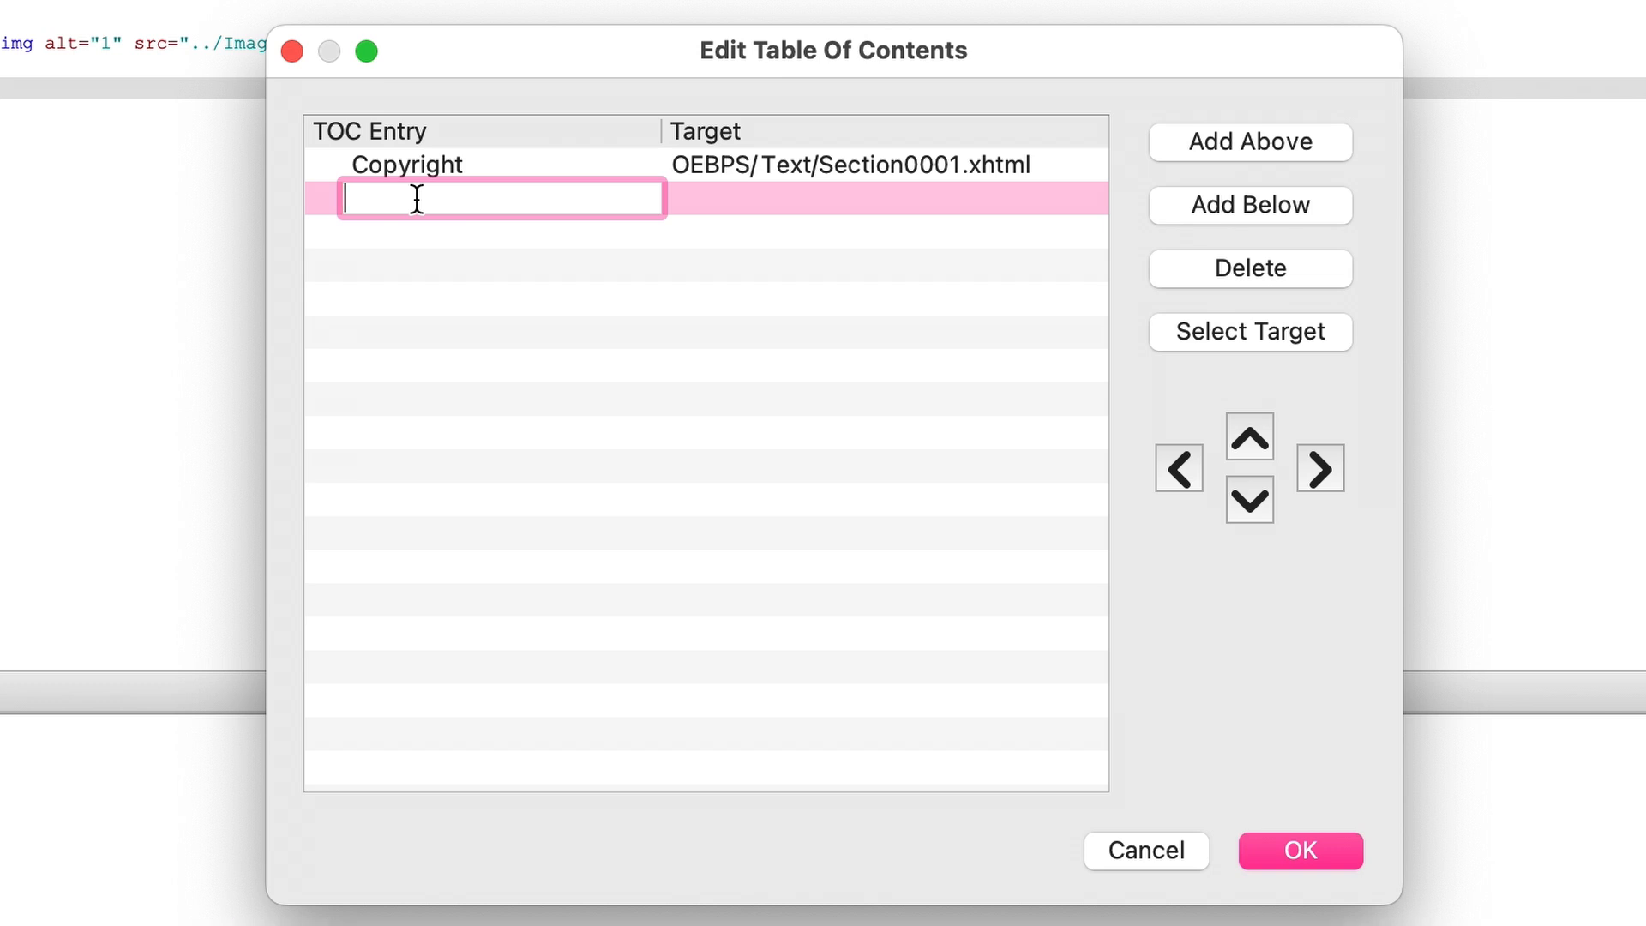
type("Platty's P")
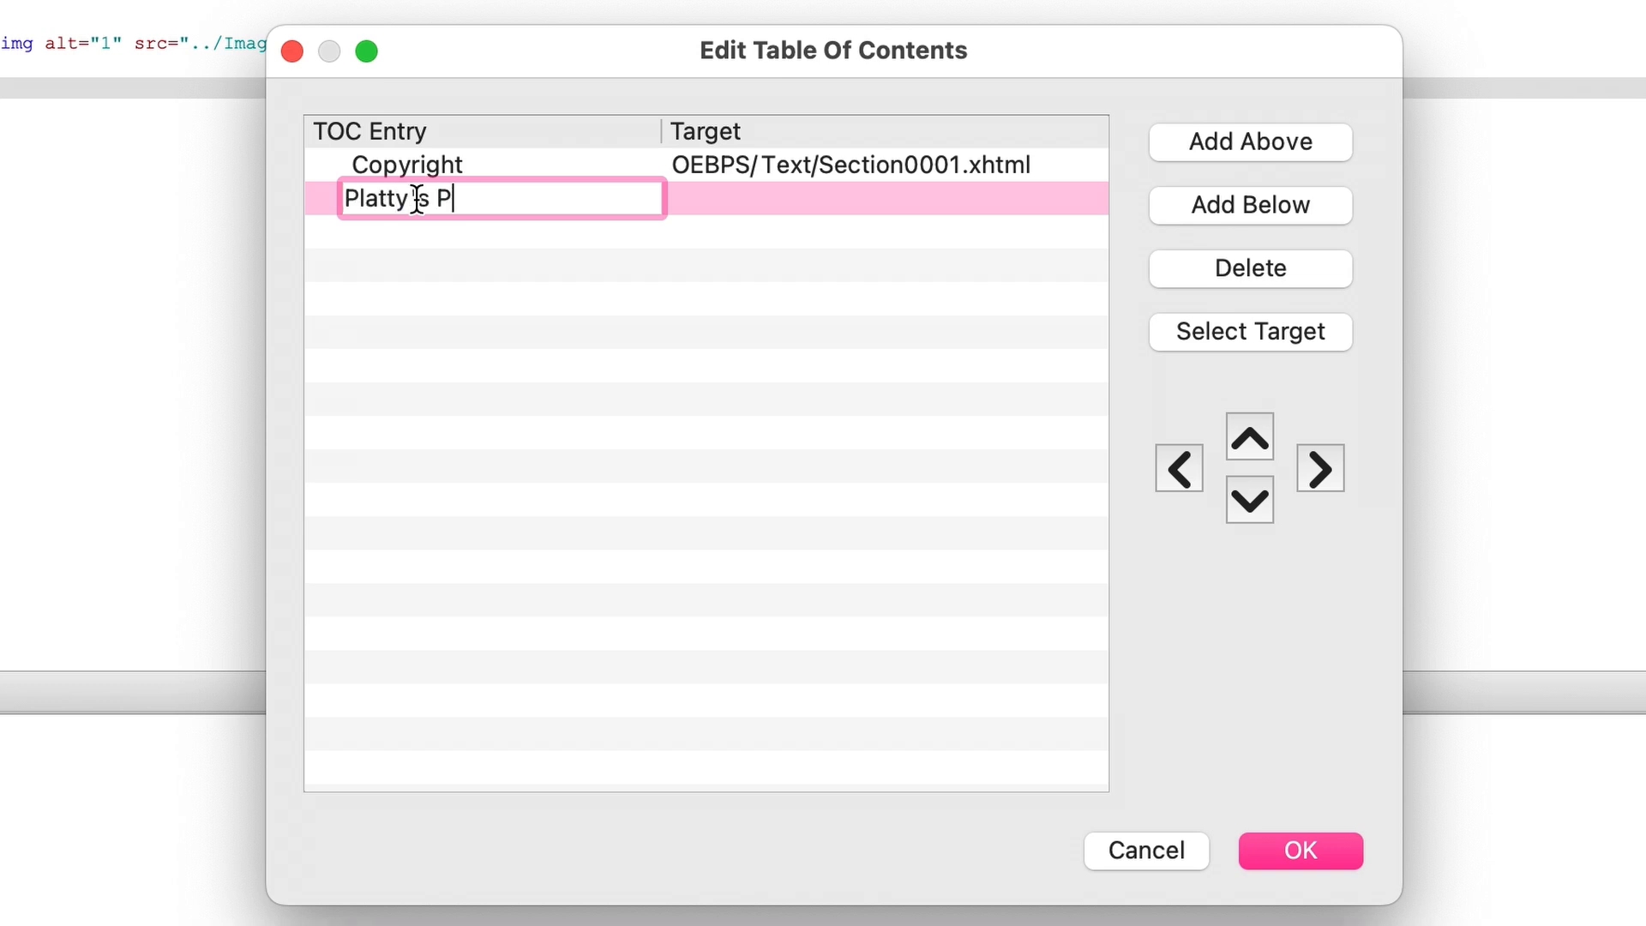
type("erfect Day")
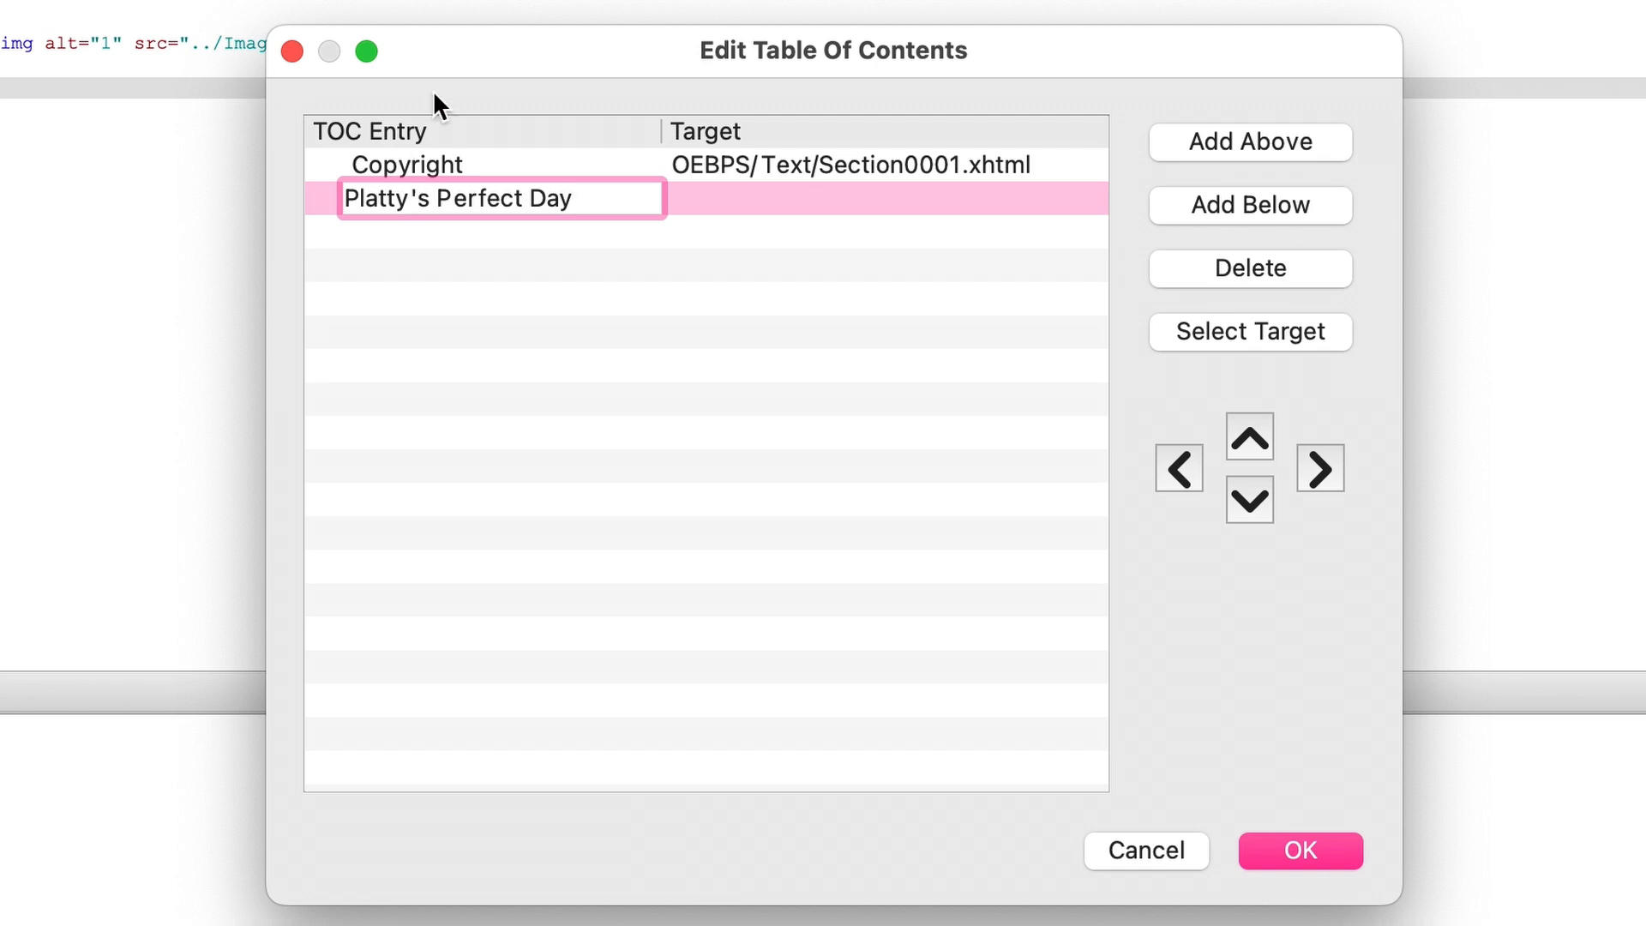
double_click(758, 200)
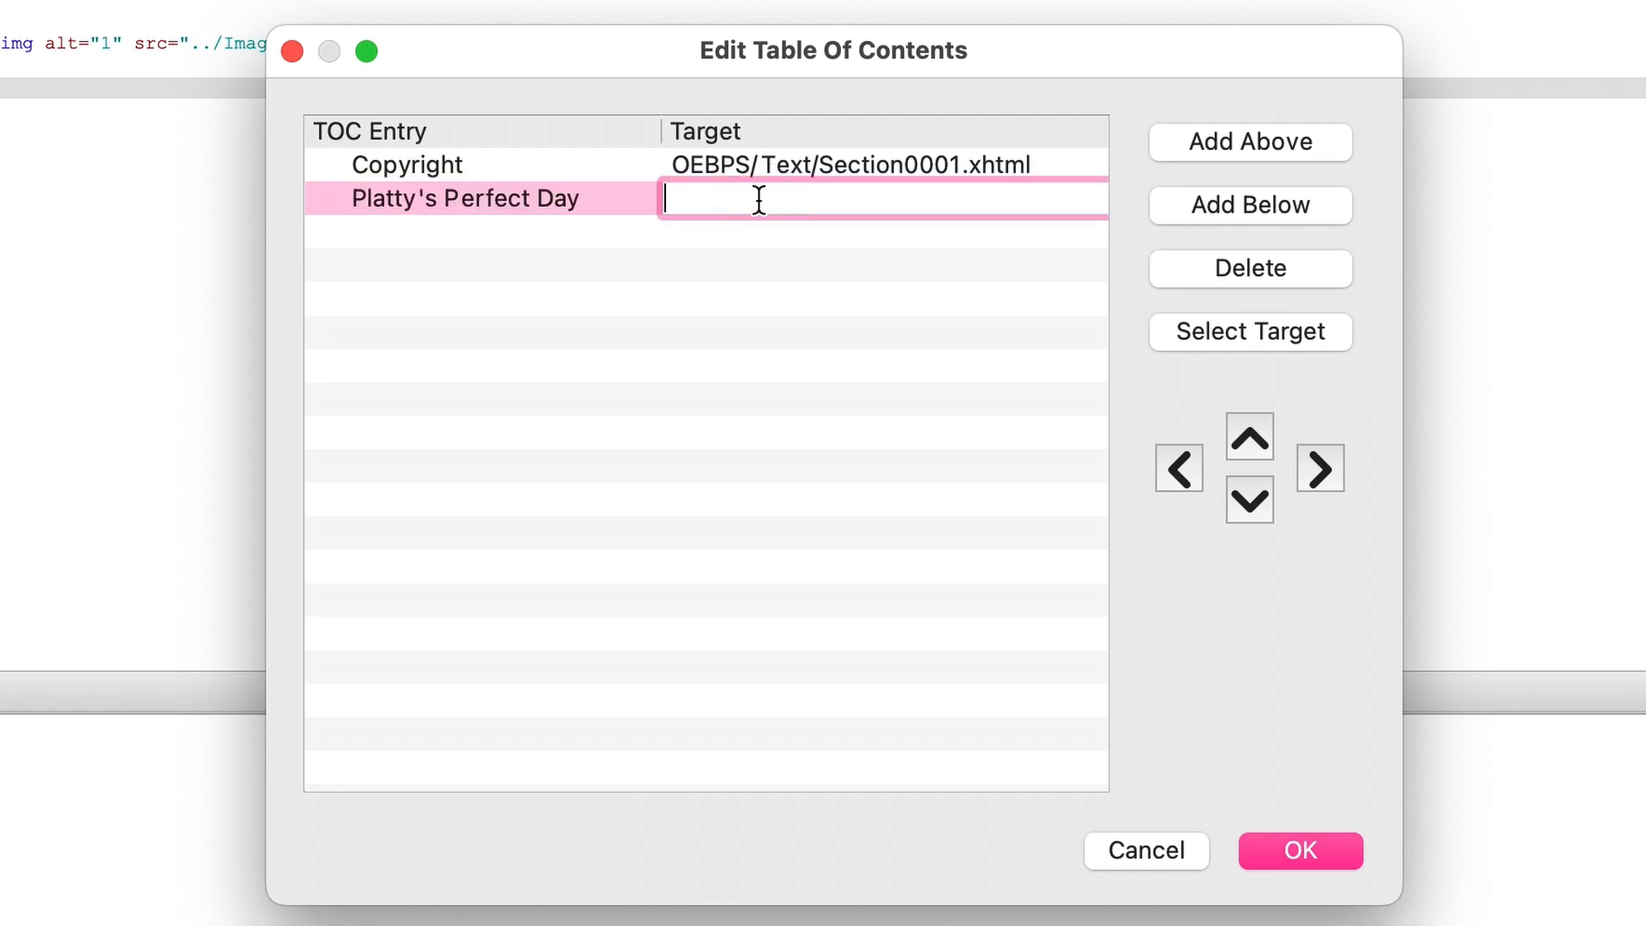
left_click(1248, 335)
left_click(665, 206)
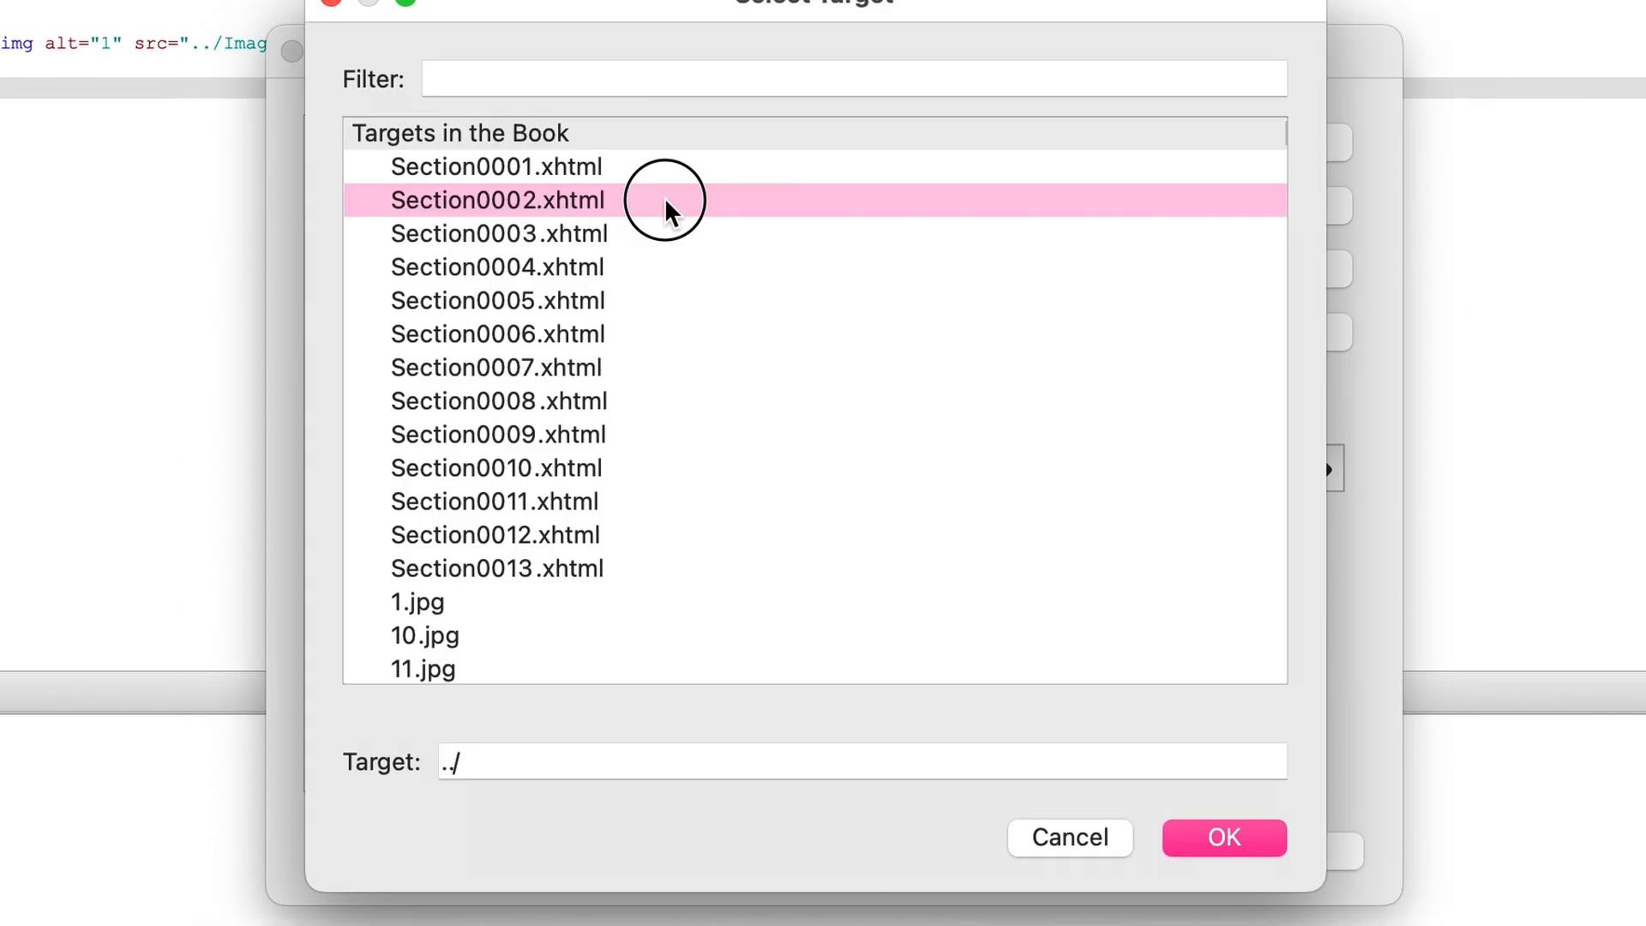
left_click(1230, 844)
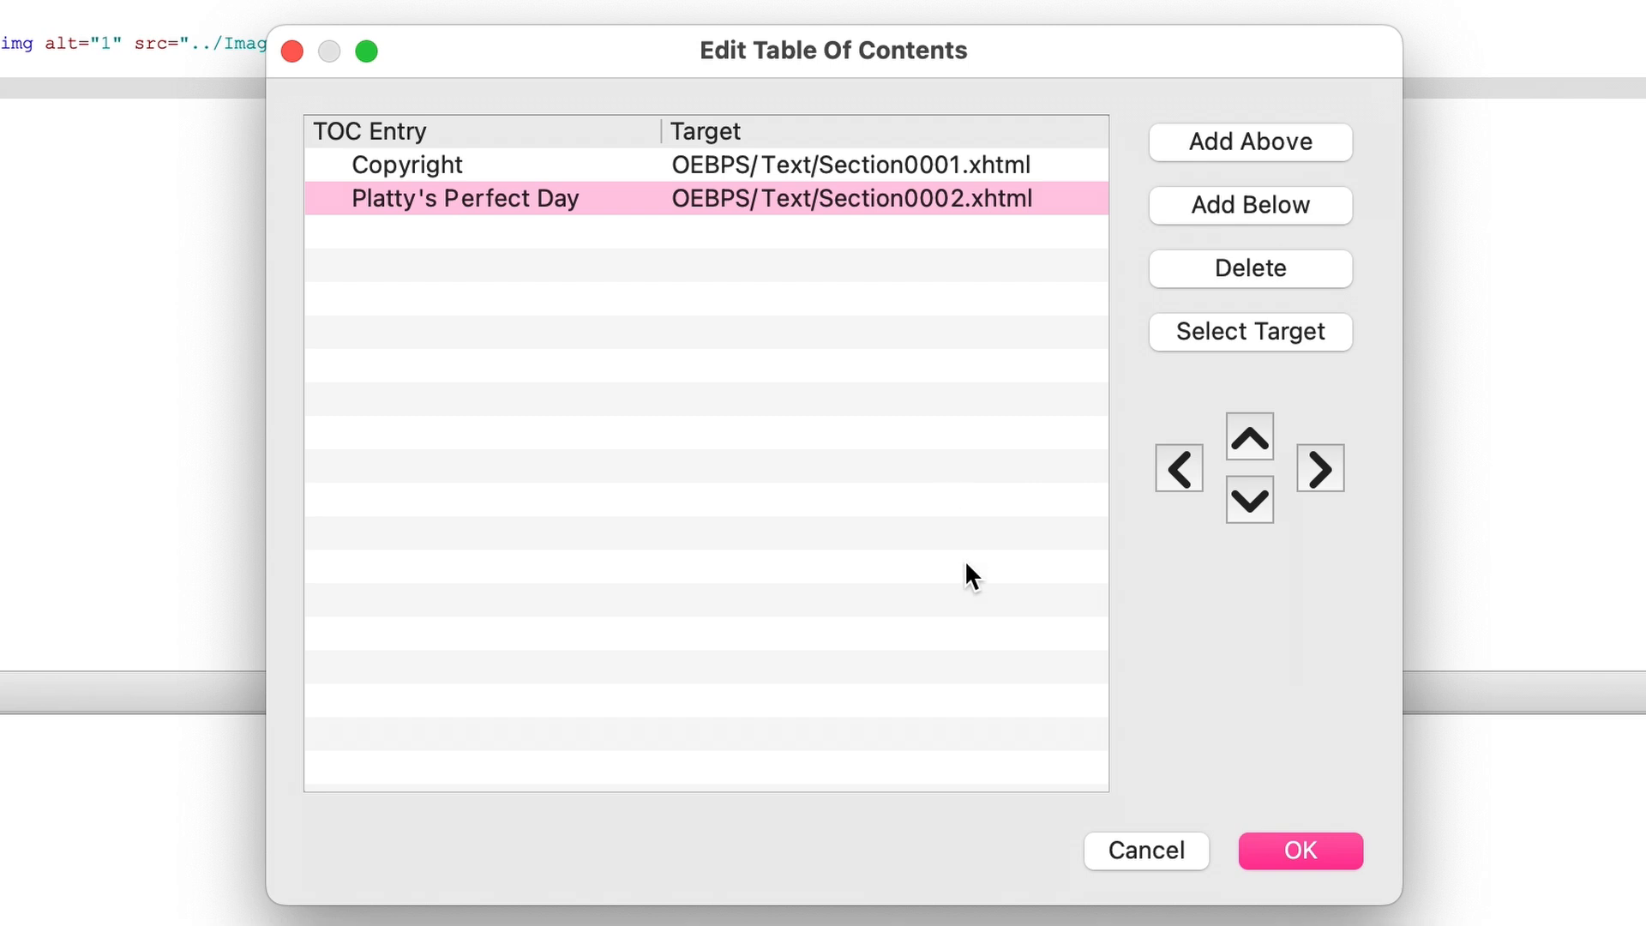
left_click(1305, 856)
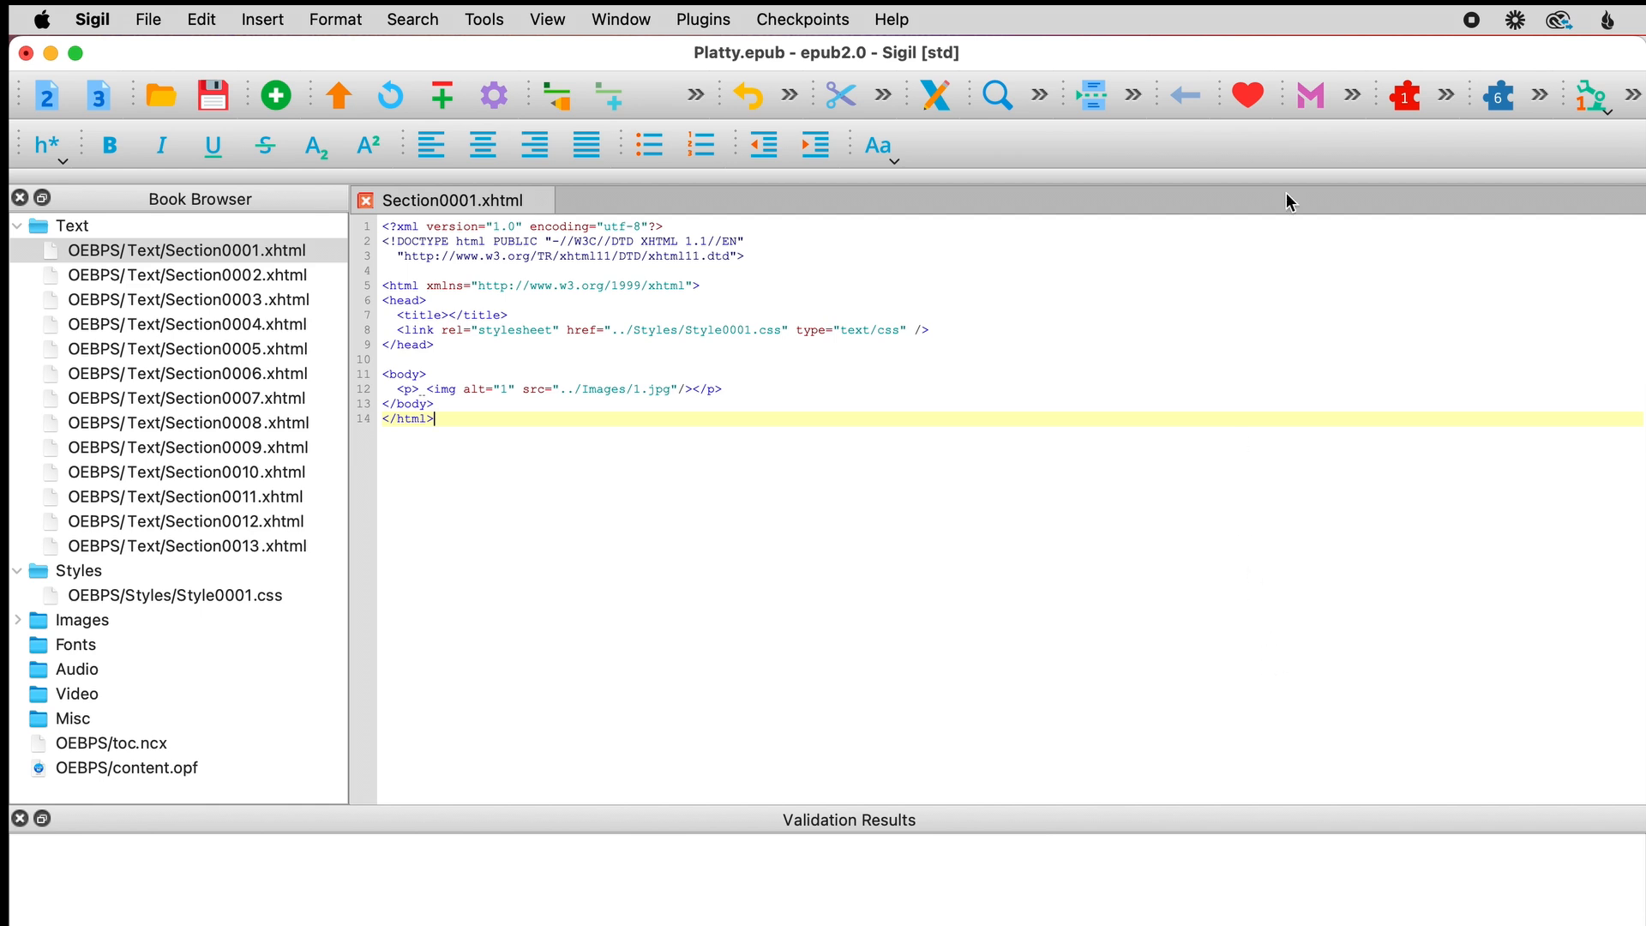
- Set the Title in the book's metadata to "Platty's Perfect Day"
left_click(1313, 100)
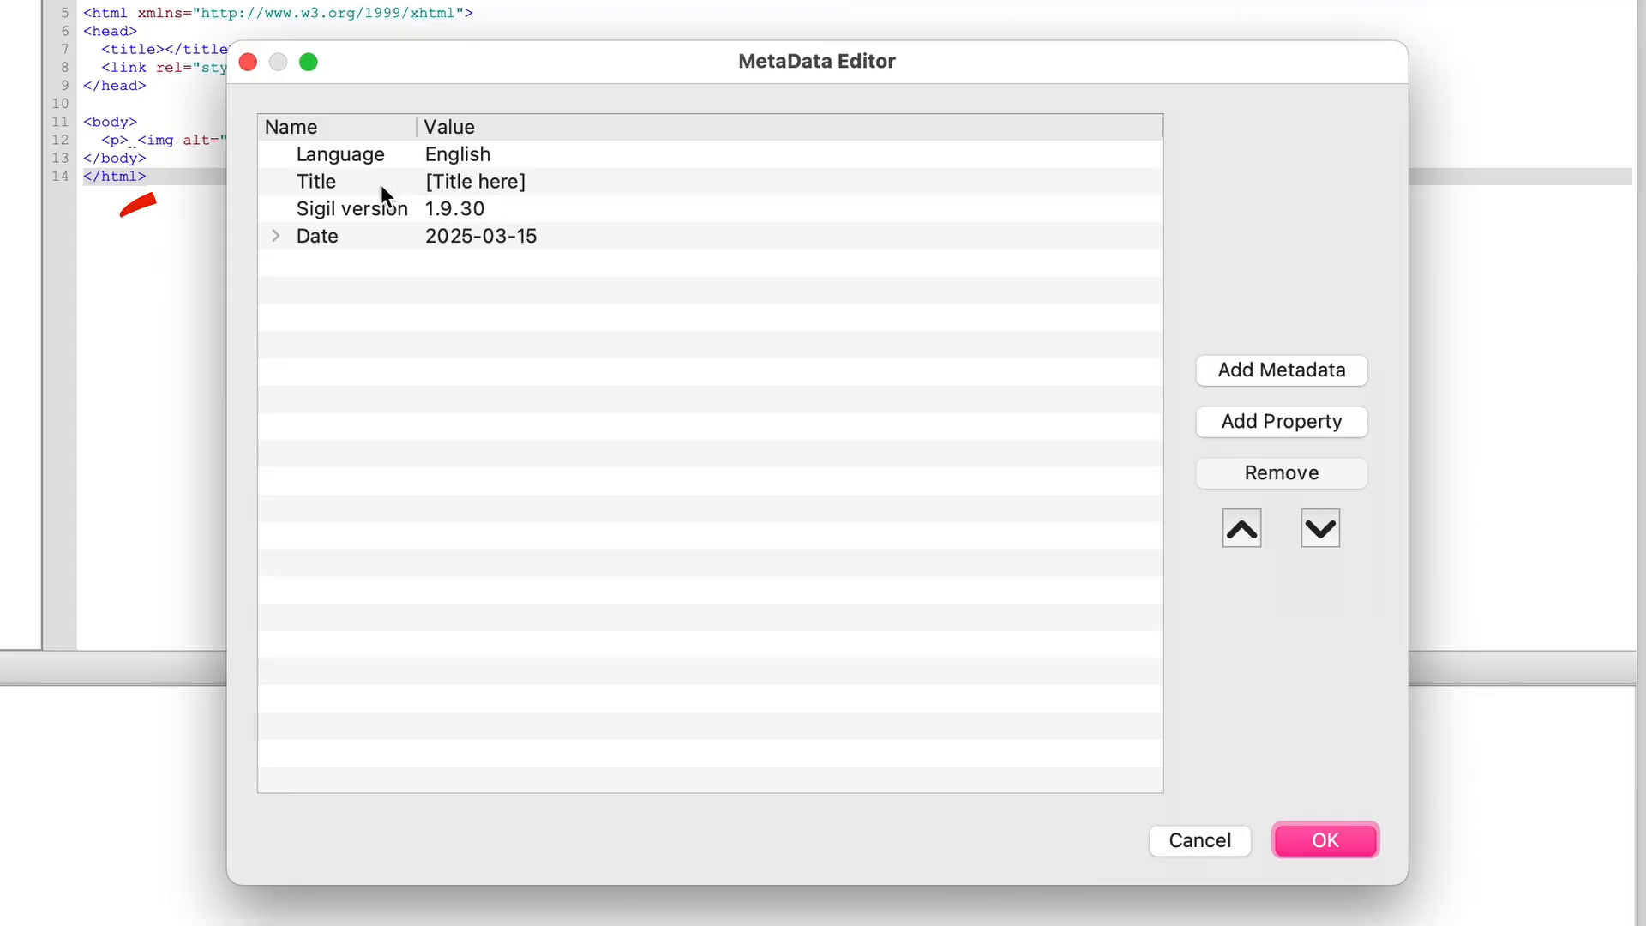
double_click(718, 420)
type("P")
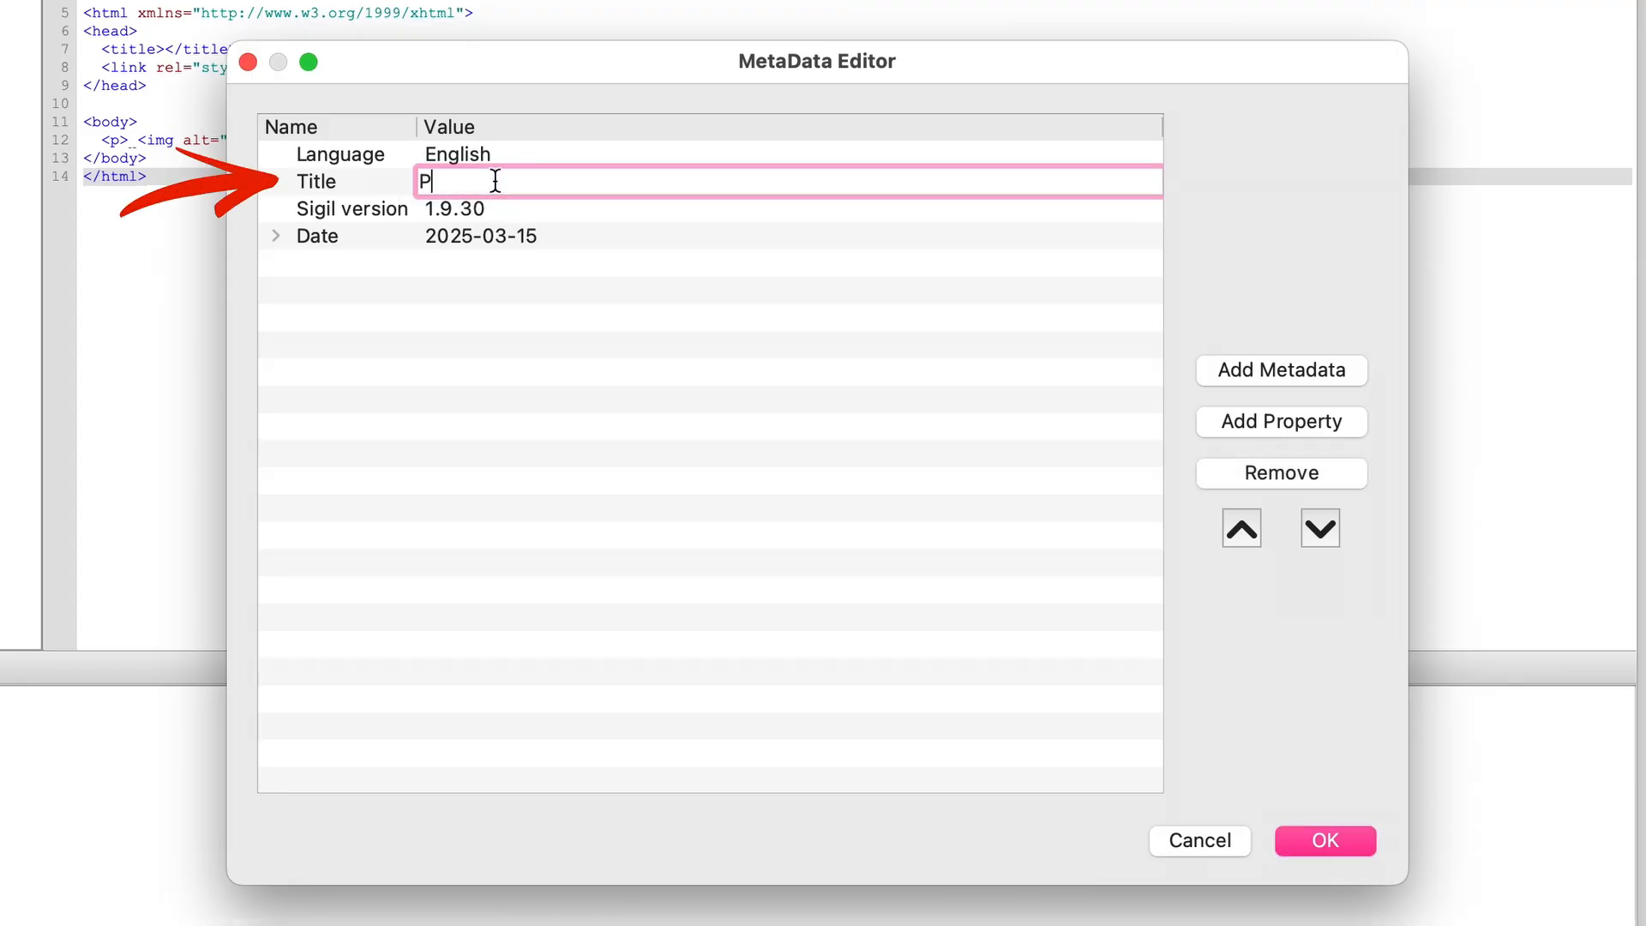
type("latty's Perfect Day")
key("Return")
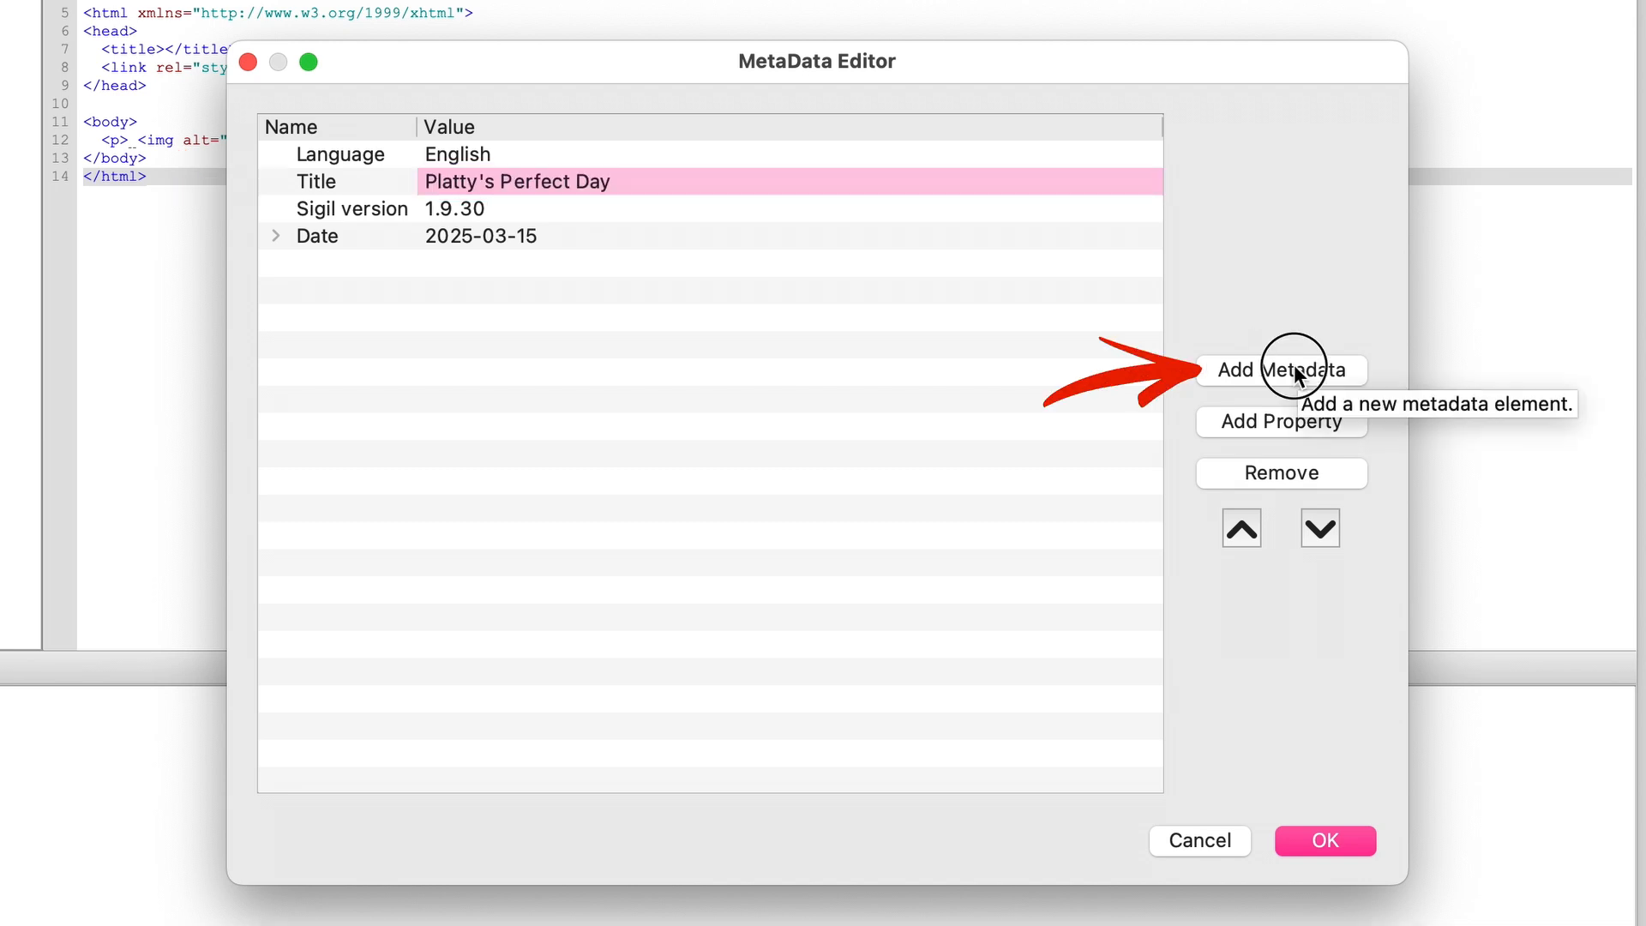
- Add an Author metadata element and enter the author's full name as its value
left_click(1296, 375)
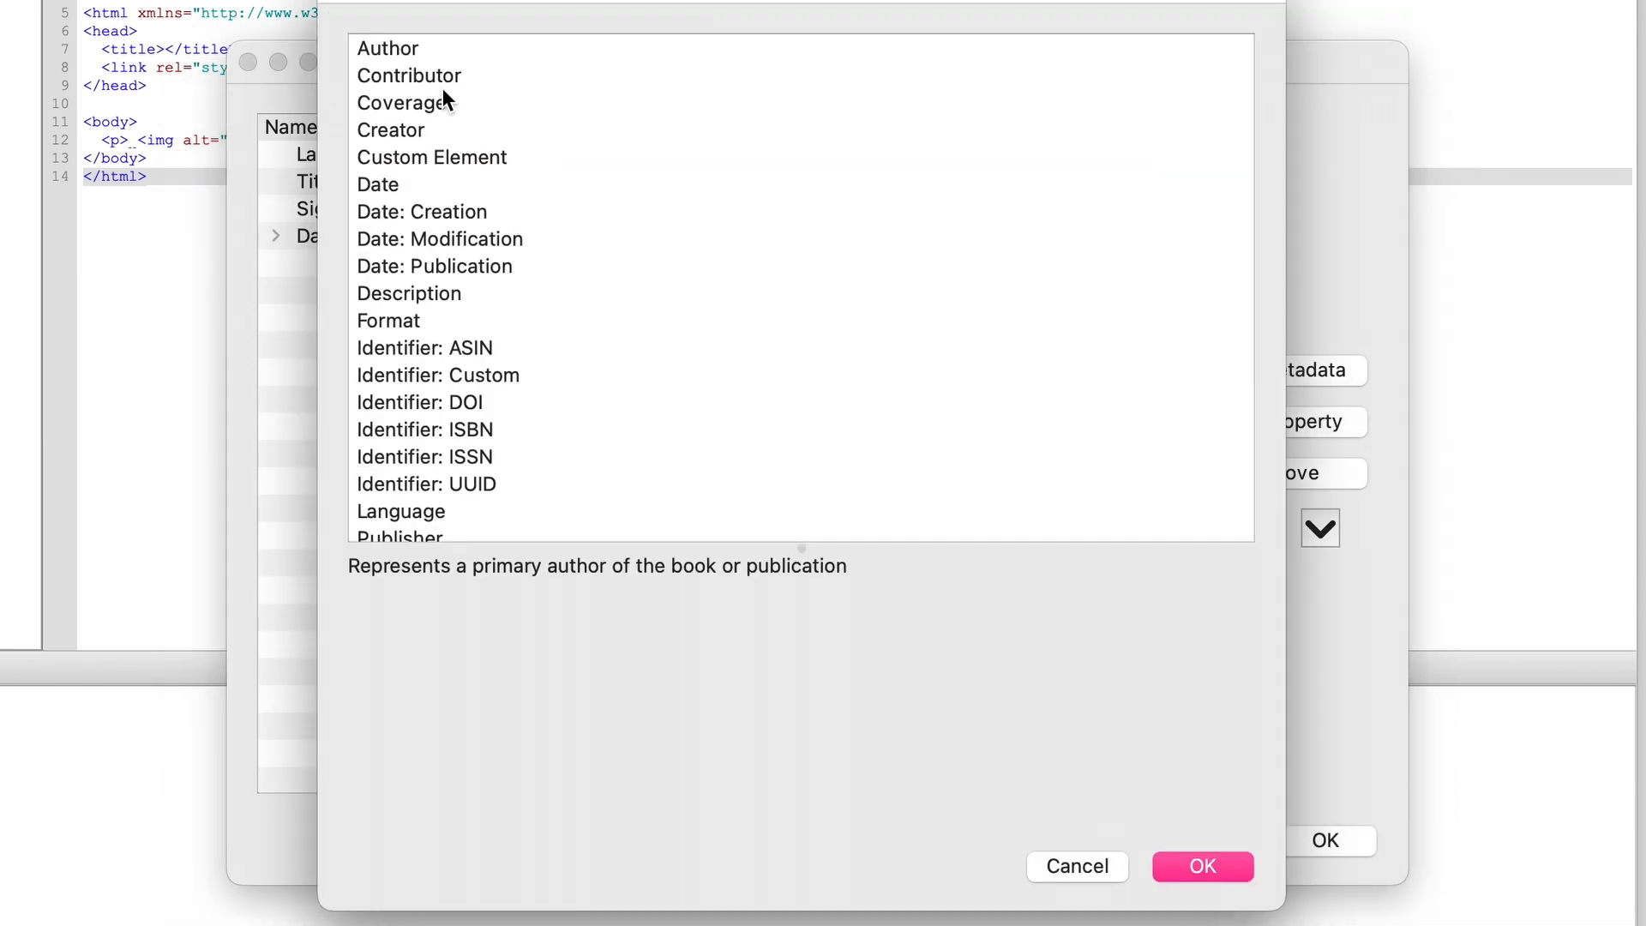
scroll(442, 90, "down", 5)
scroll(442, 89, "up", 5)
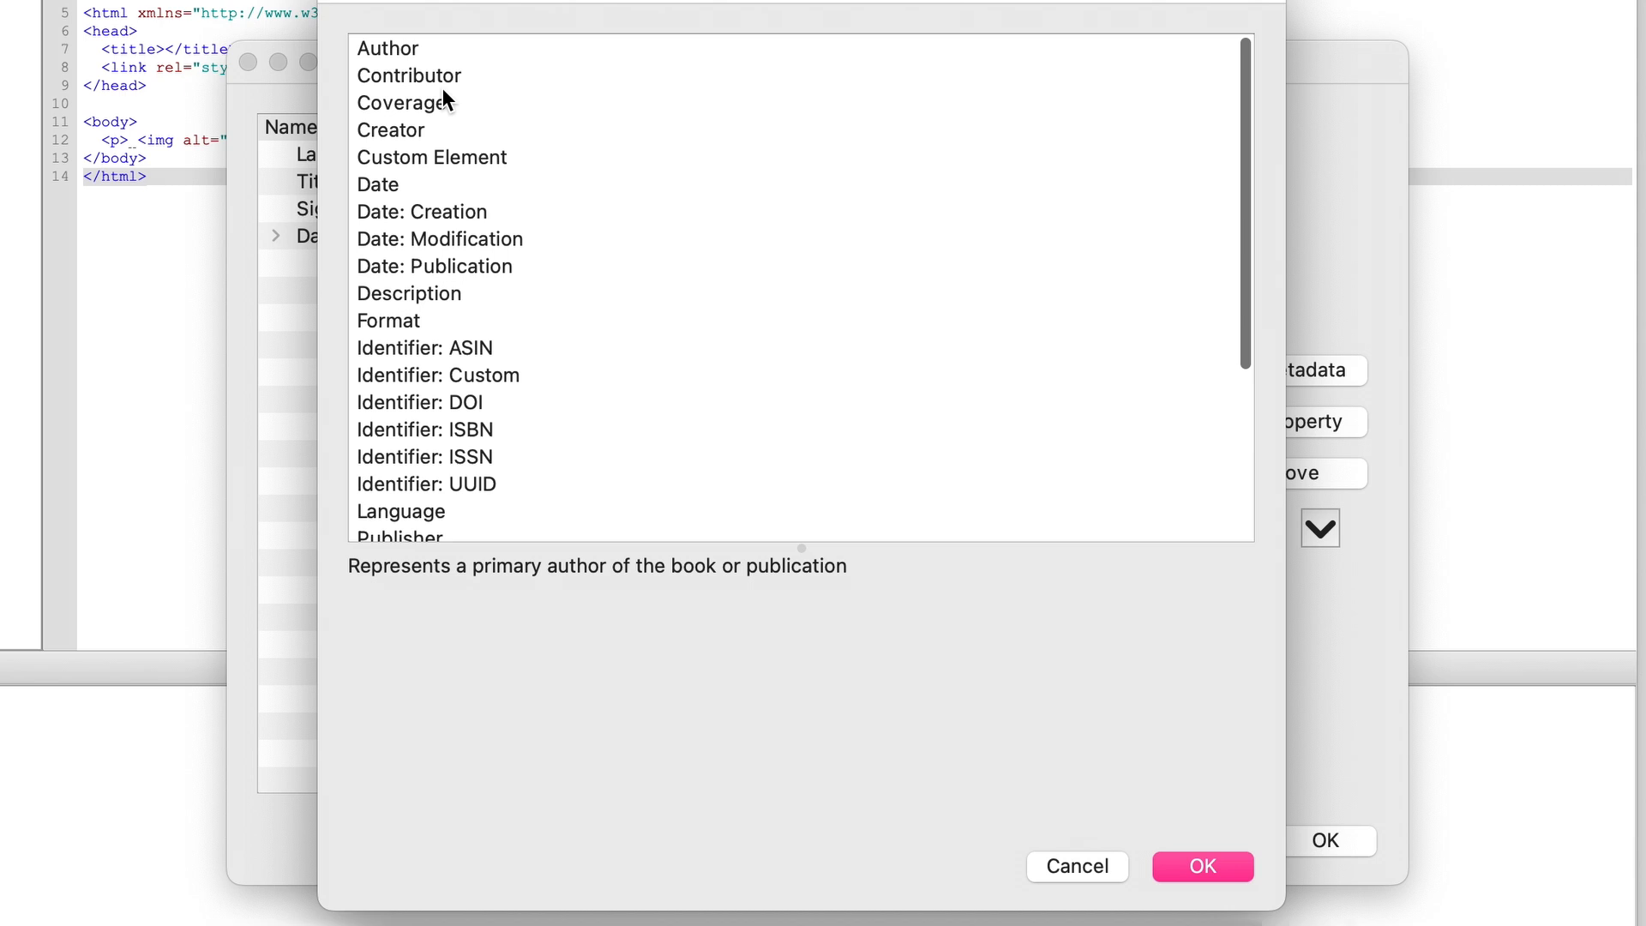
left_click(399, 45)
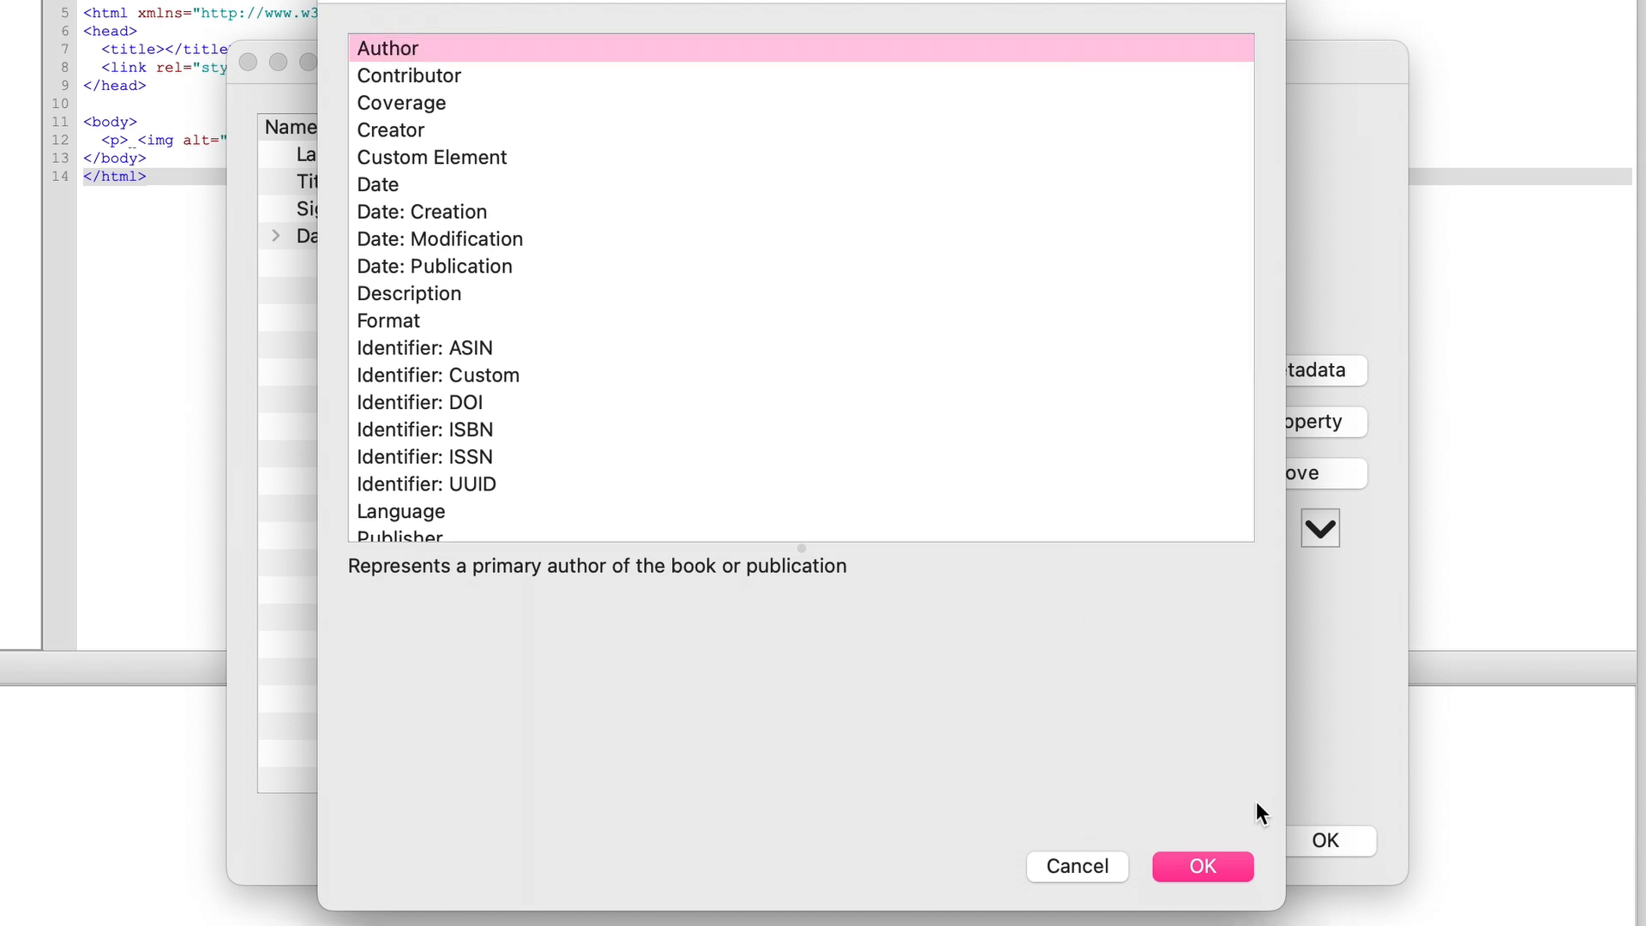
left_click(1231, 868)
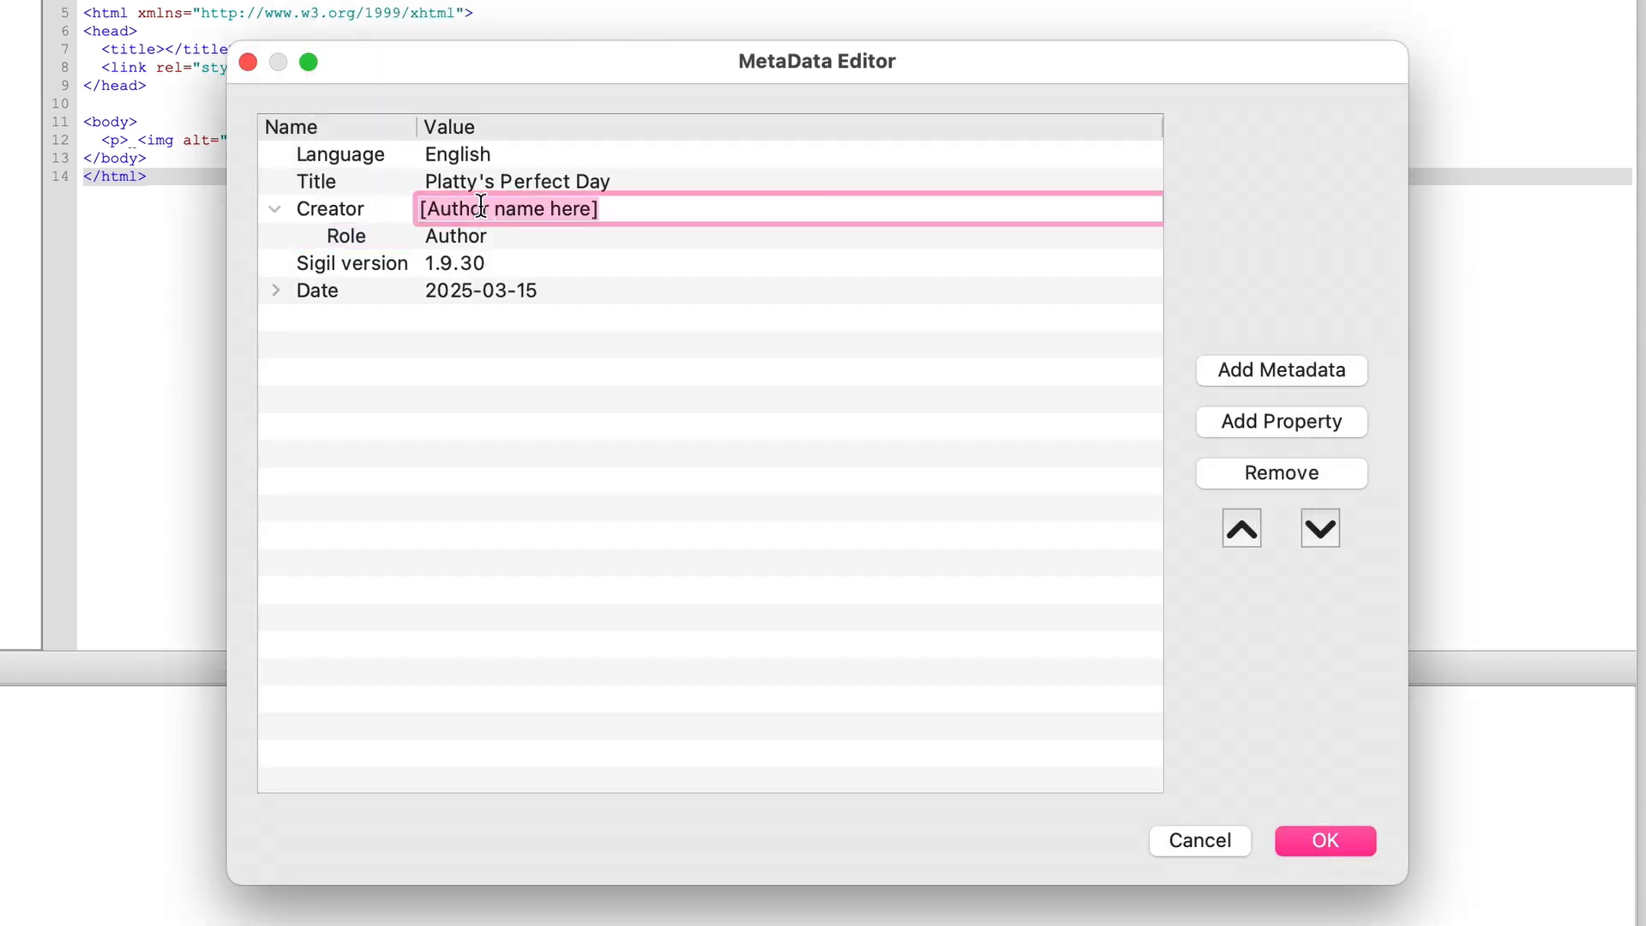
type("Heater")
key("BackSpace")
key("BackSpace")
type("her Cash")
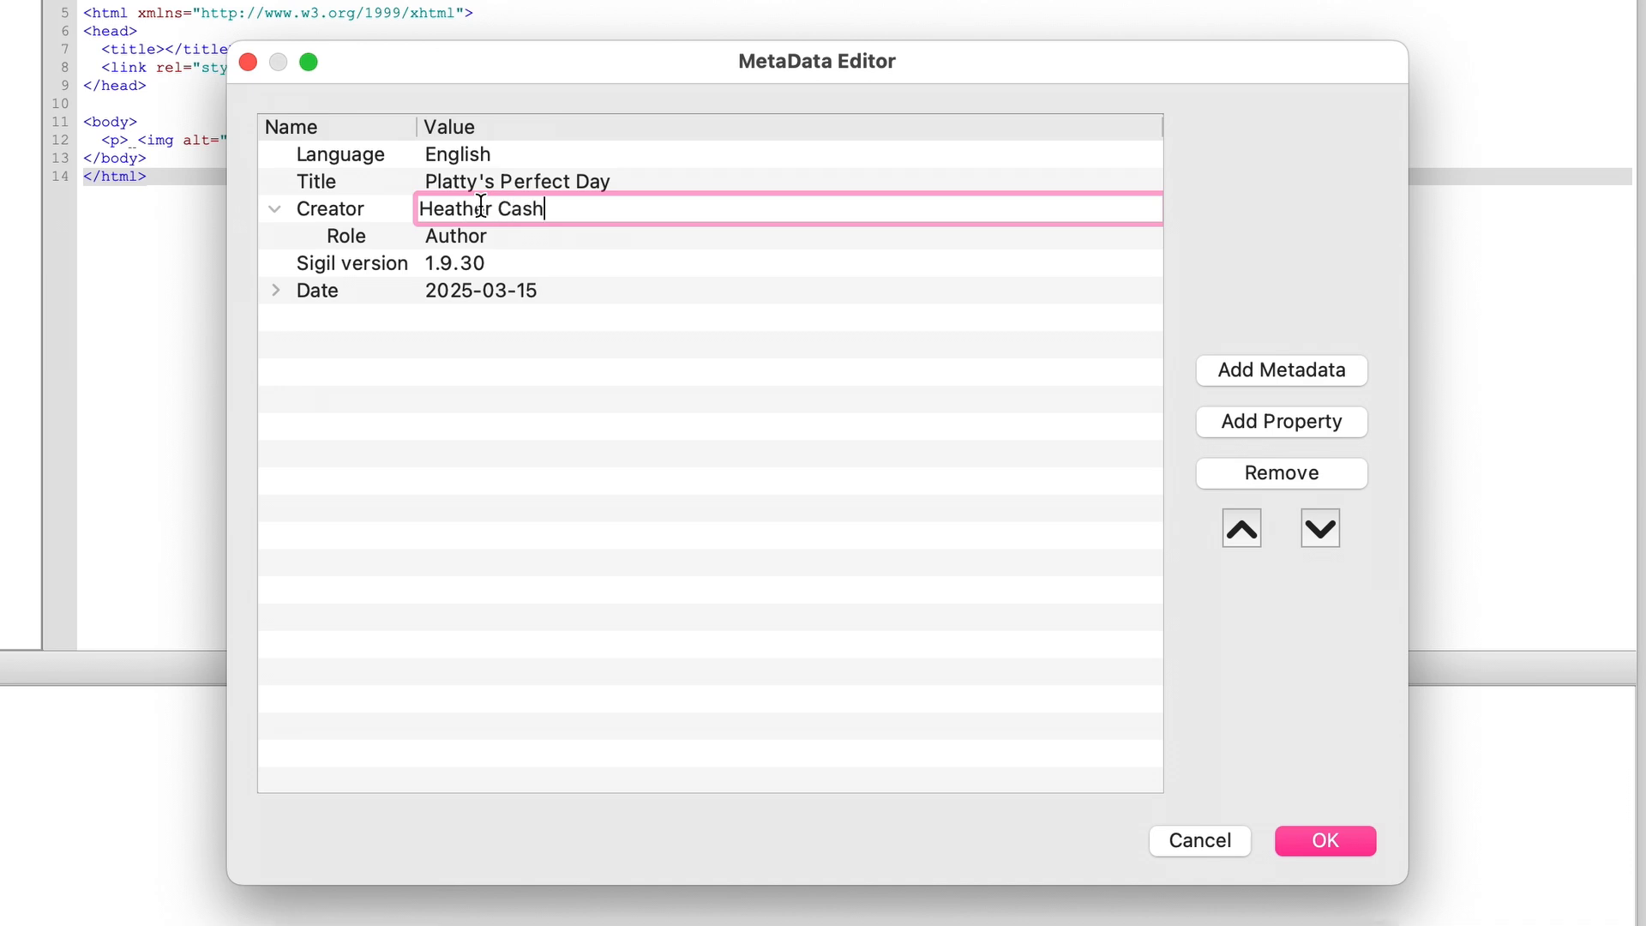
- Add a Description metadata element beginning "A warm cup of tea. Your favorite chair. A colorful puzzle." and confirm the metadata
left_click(1282, 369)
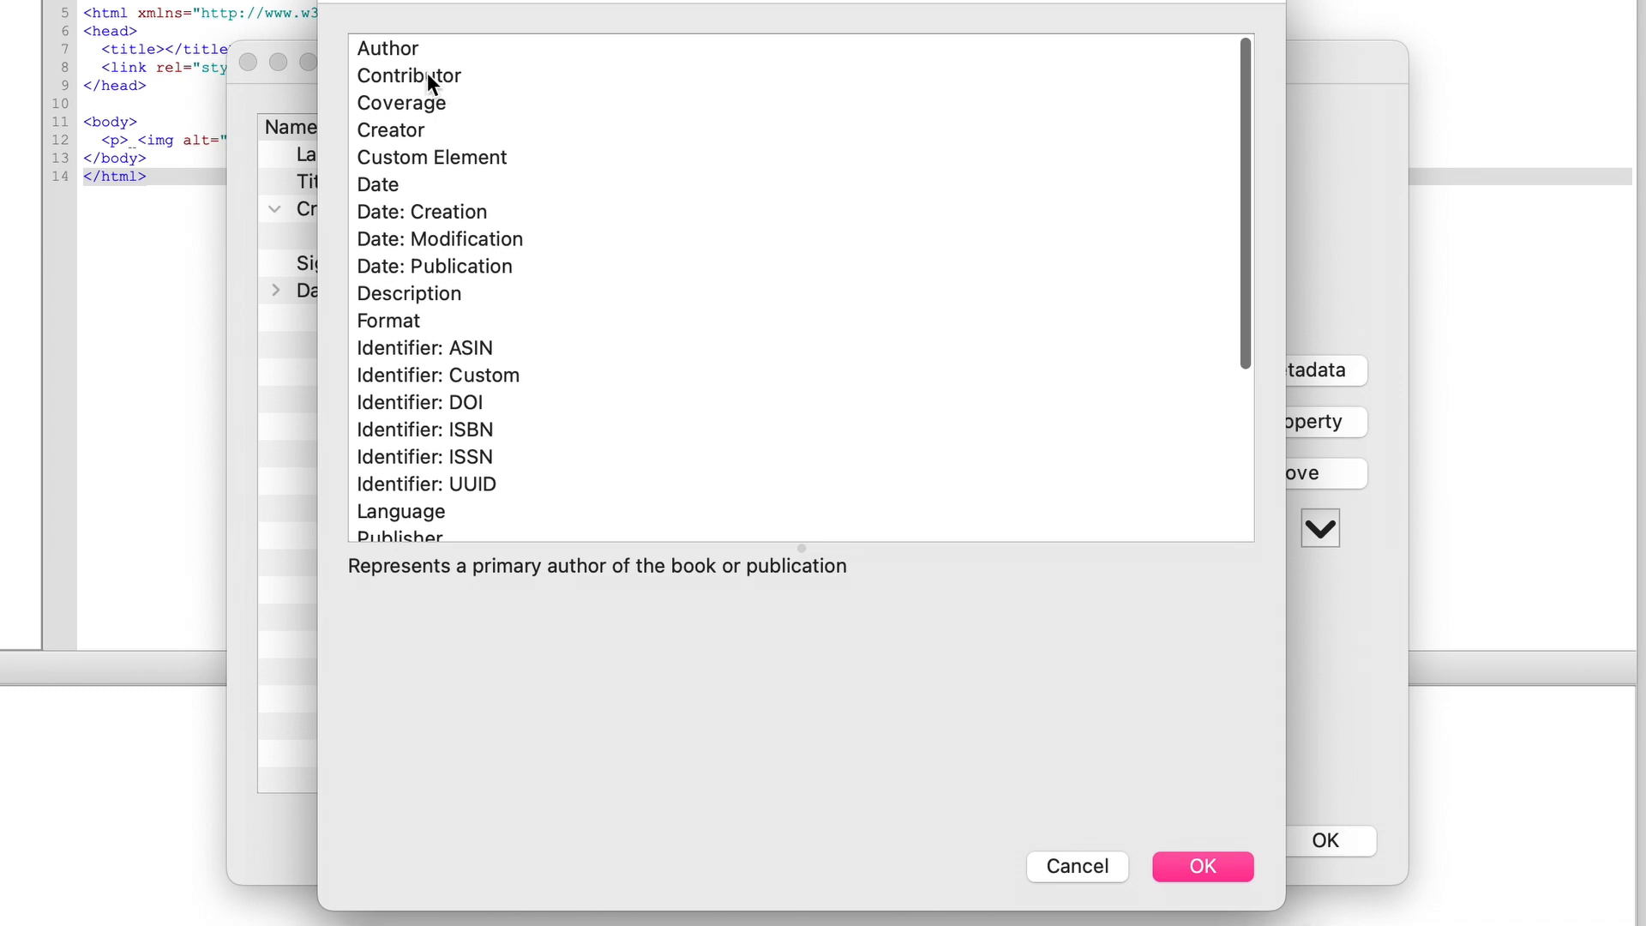
scroll(460, 420, "down", 1)
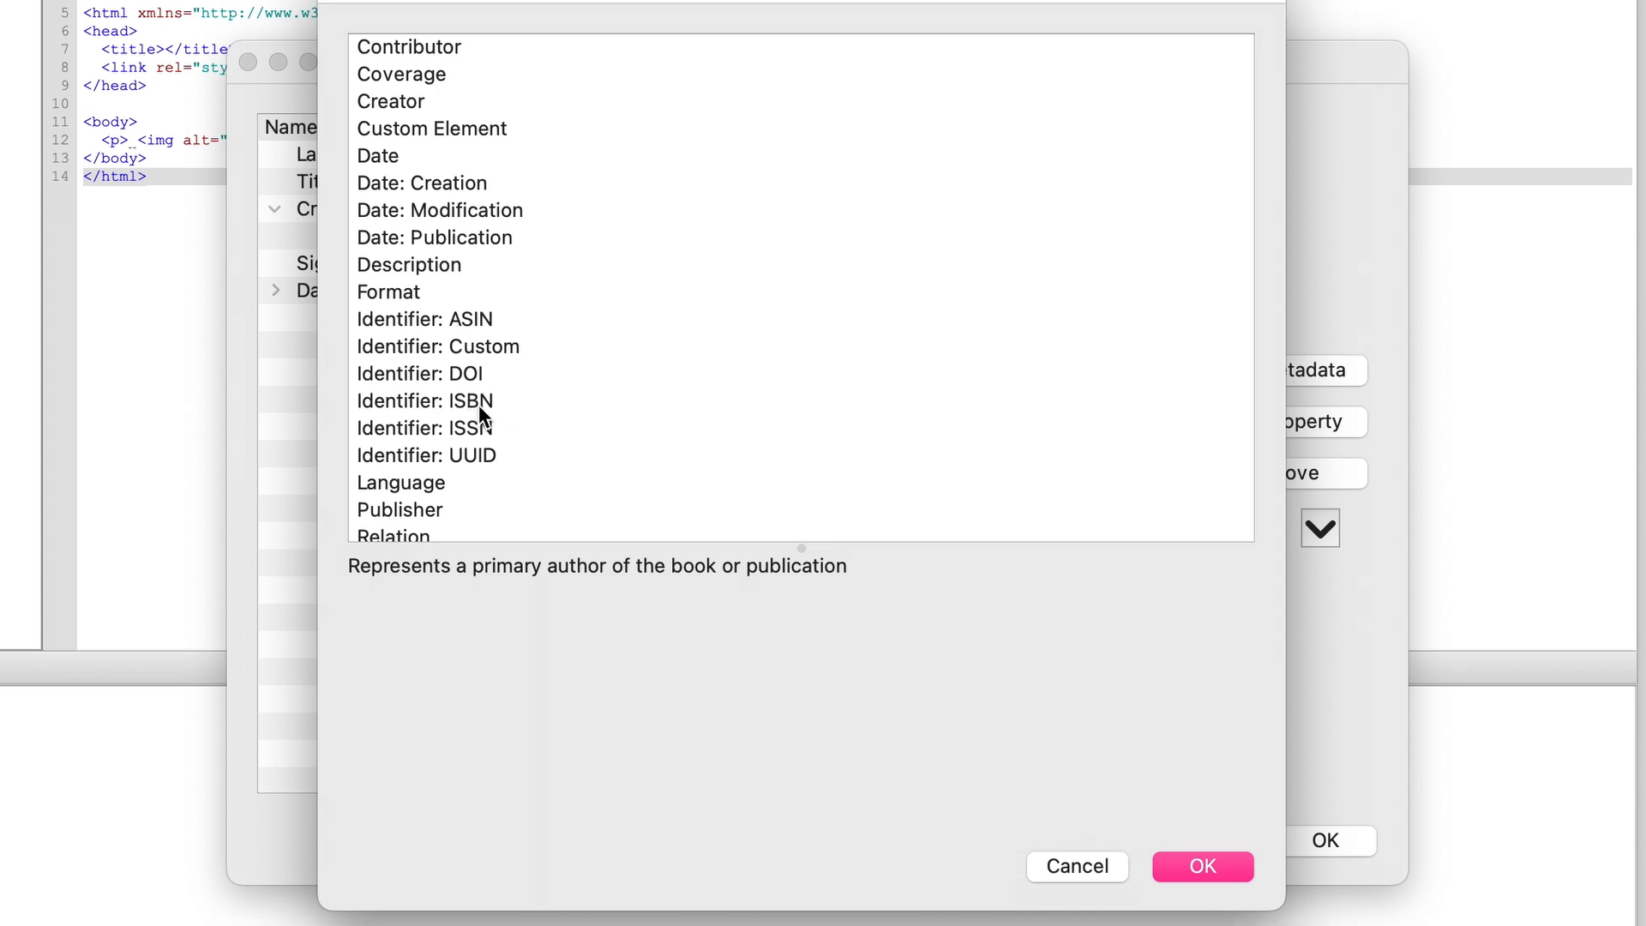
scroll(479, 412, "up", 1)
left_click(433, 293)
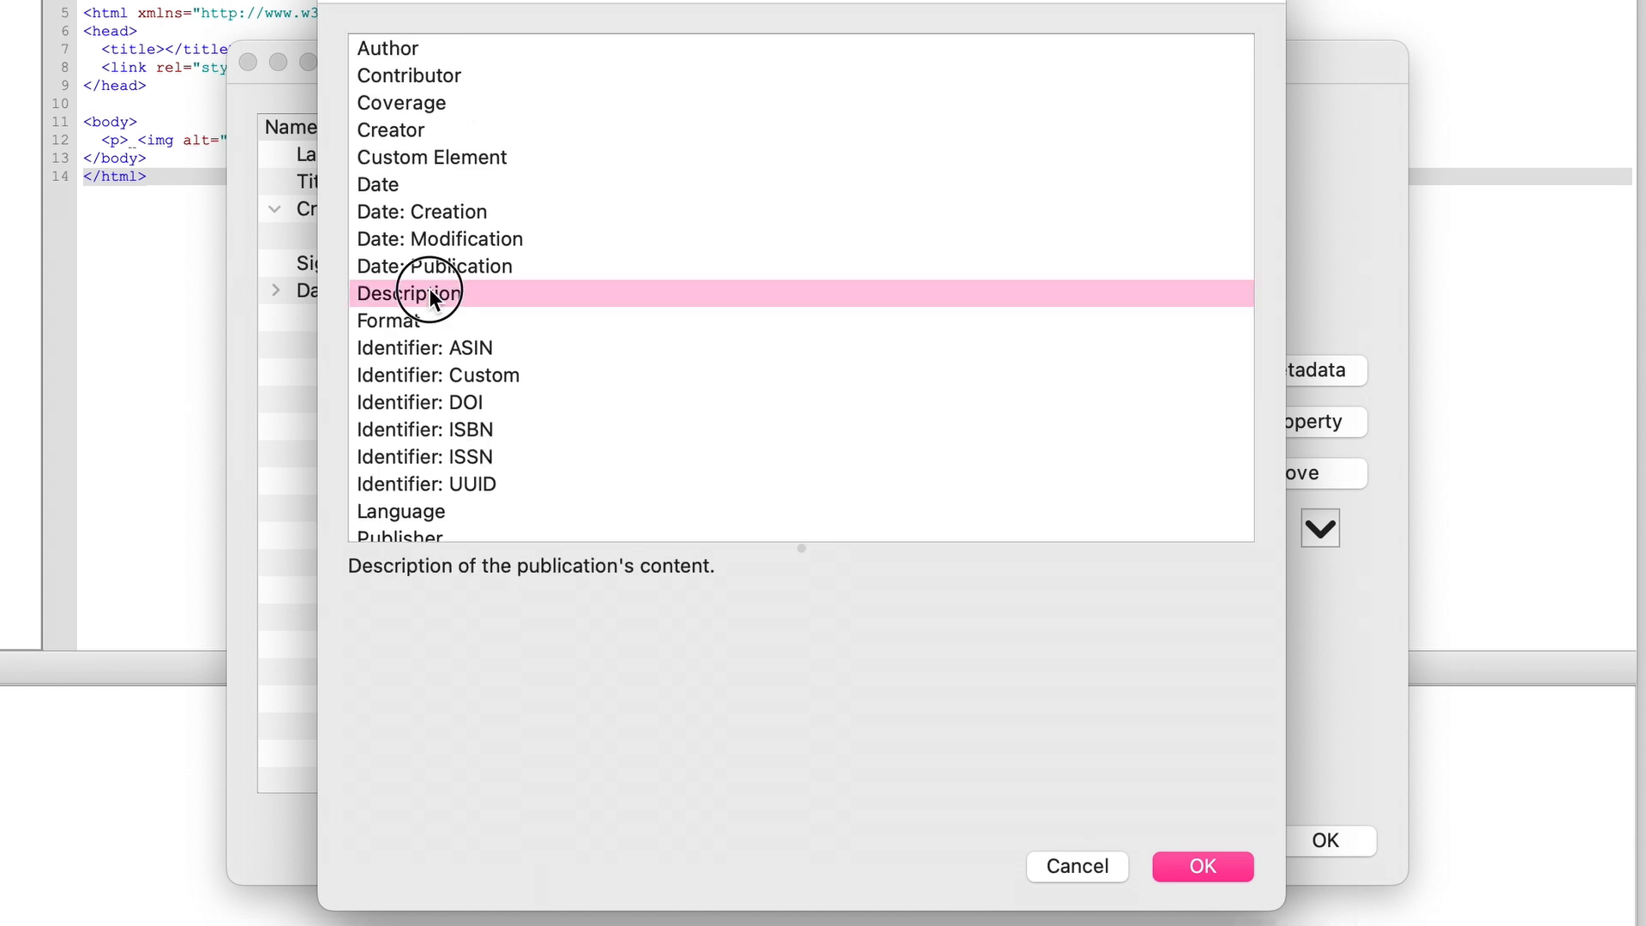
left_click(1201, 865)
double_click(664, 283)
type("Platty the Platypus is a simple creature who likes to take time to enjoy the simple things in life. He treasures the time he has to himself.")
type("A warm cup of tea. Your favorite chair. A colorful puzzle. These are the things that make life cozy.")
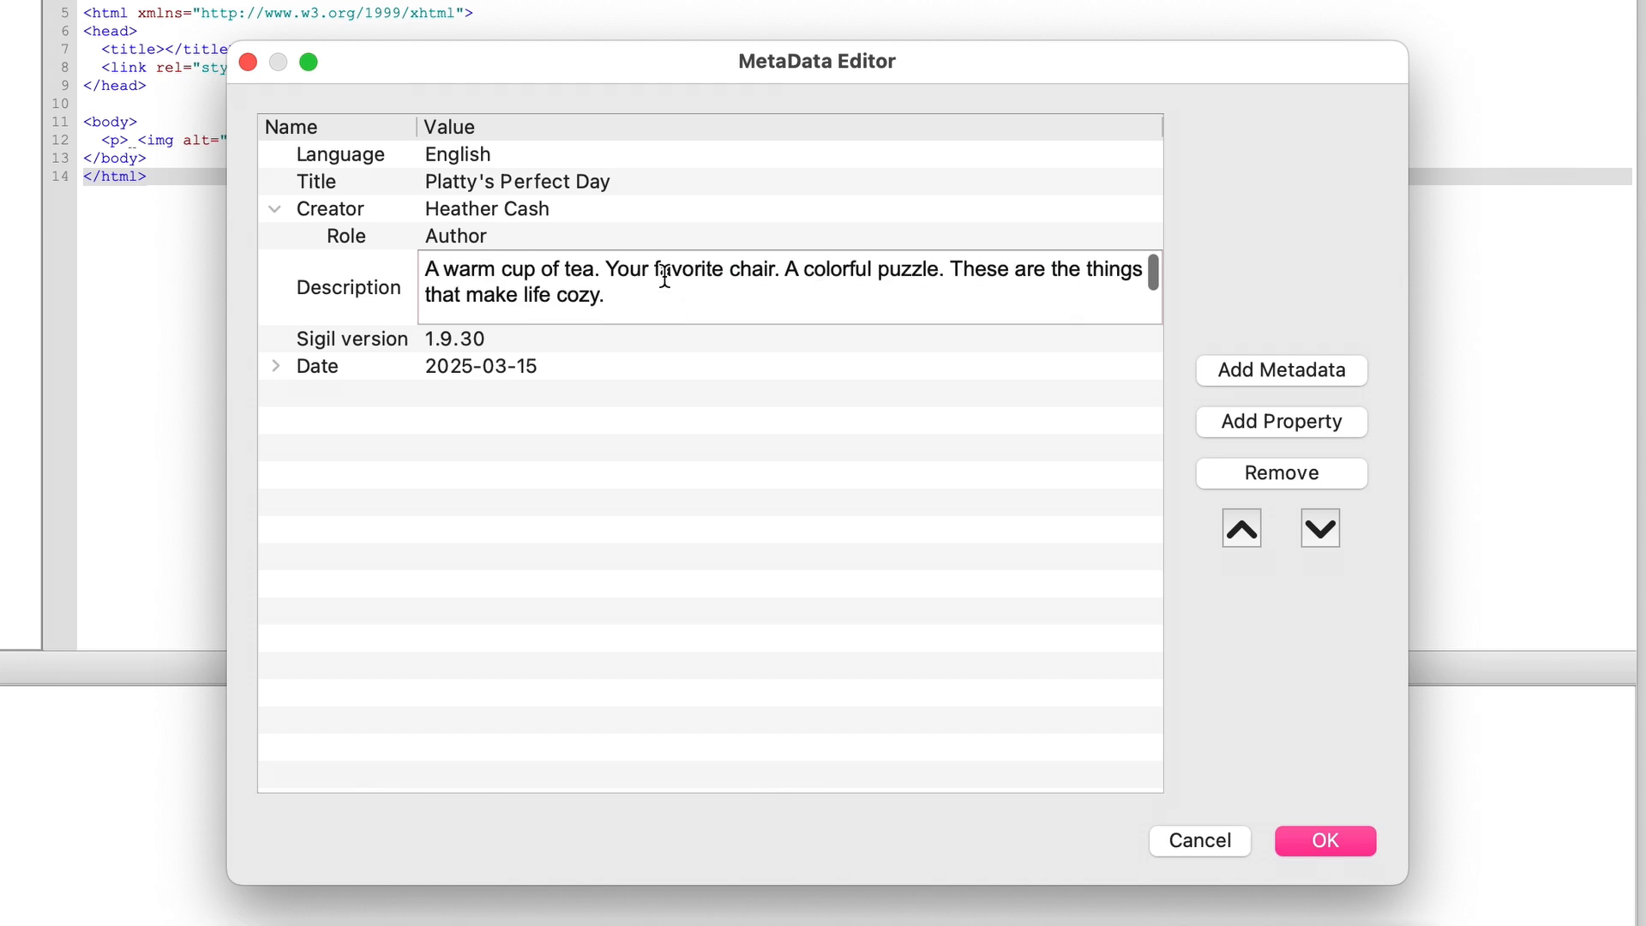
left_click(1323, 837)
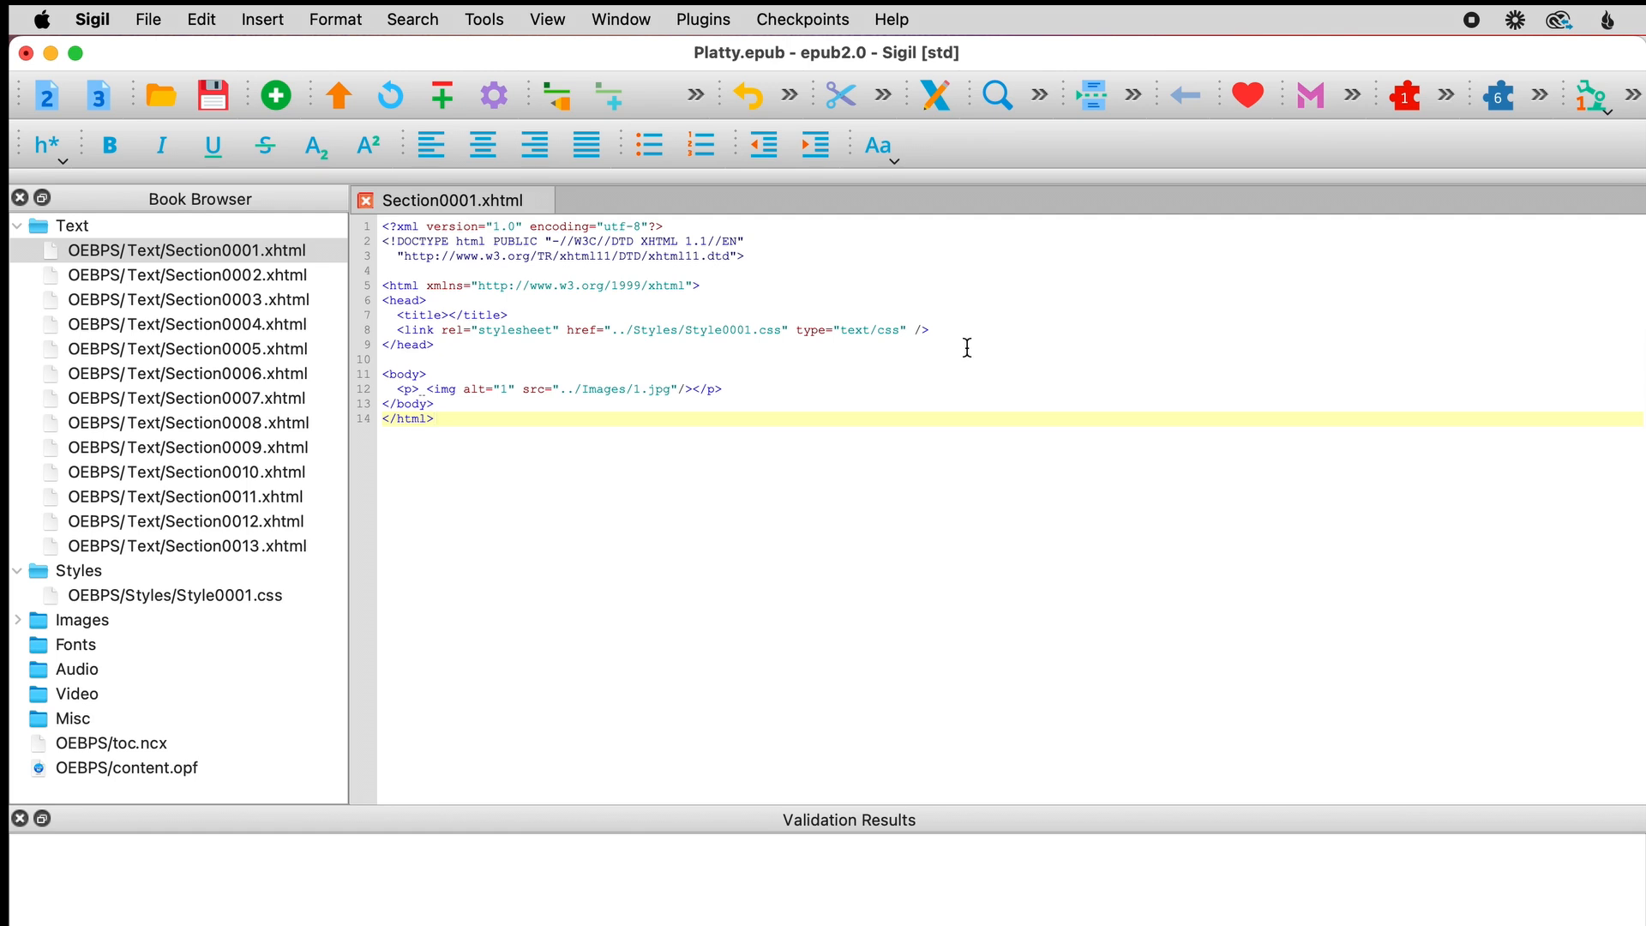
- Run the well-formed check on the EPUB
left_click(493, 24)
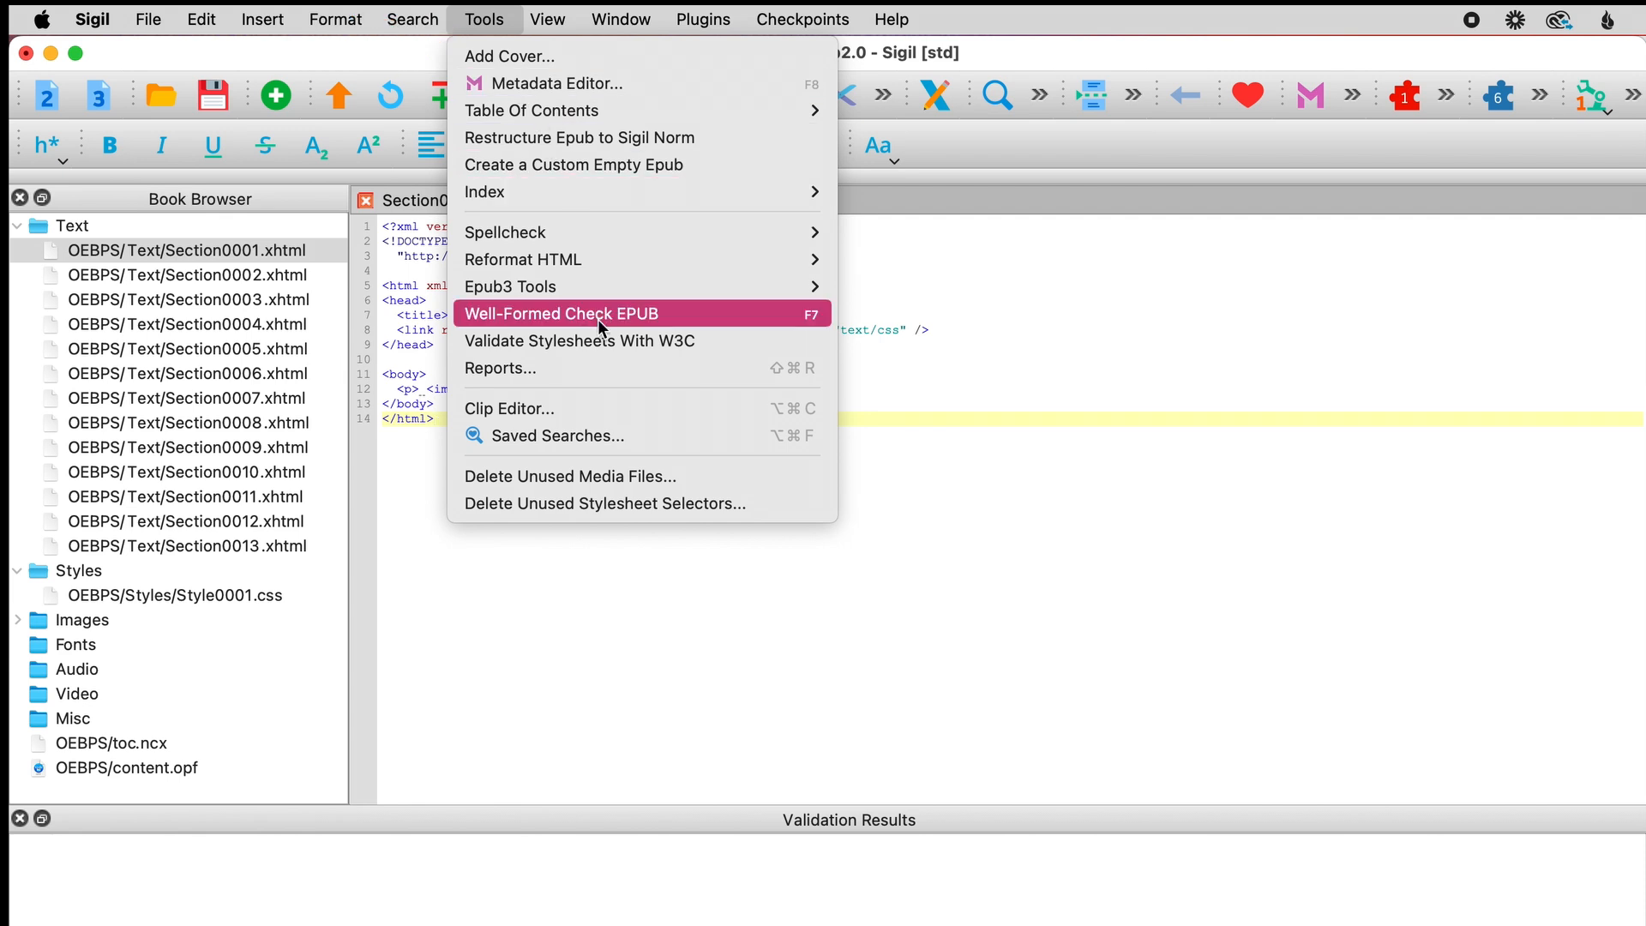
left_click(644, 319)
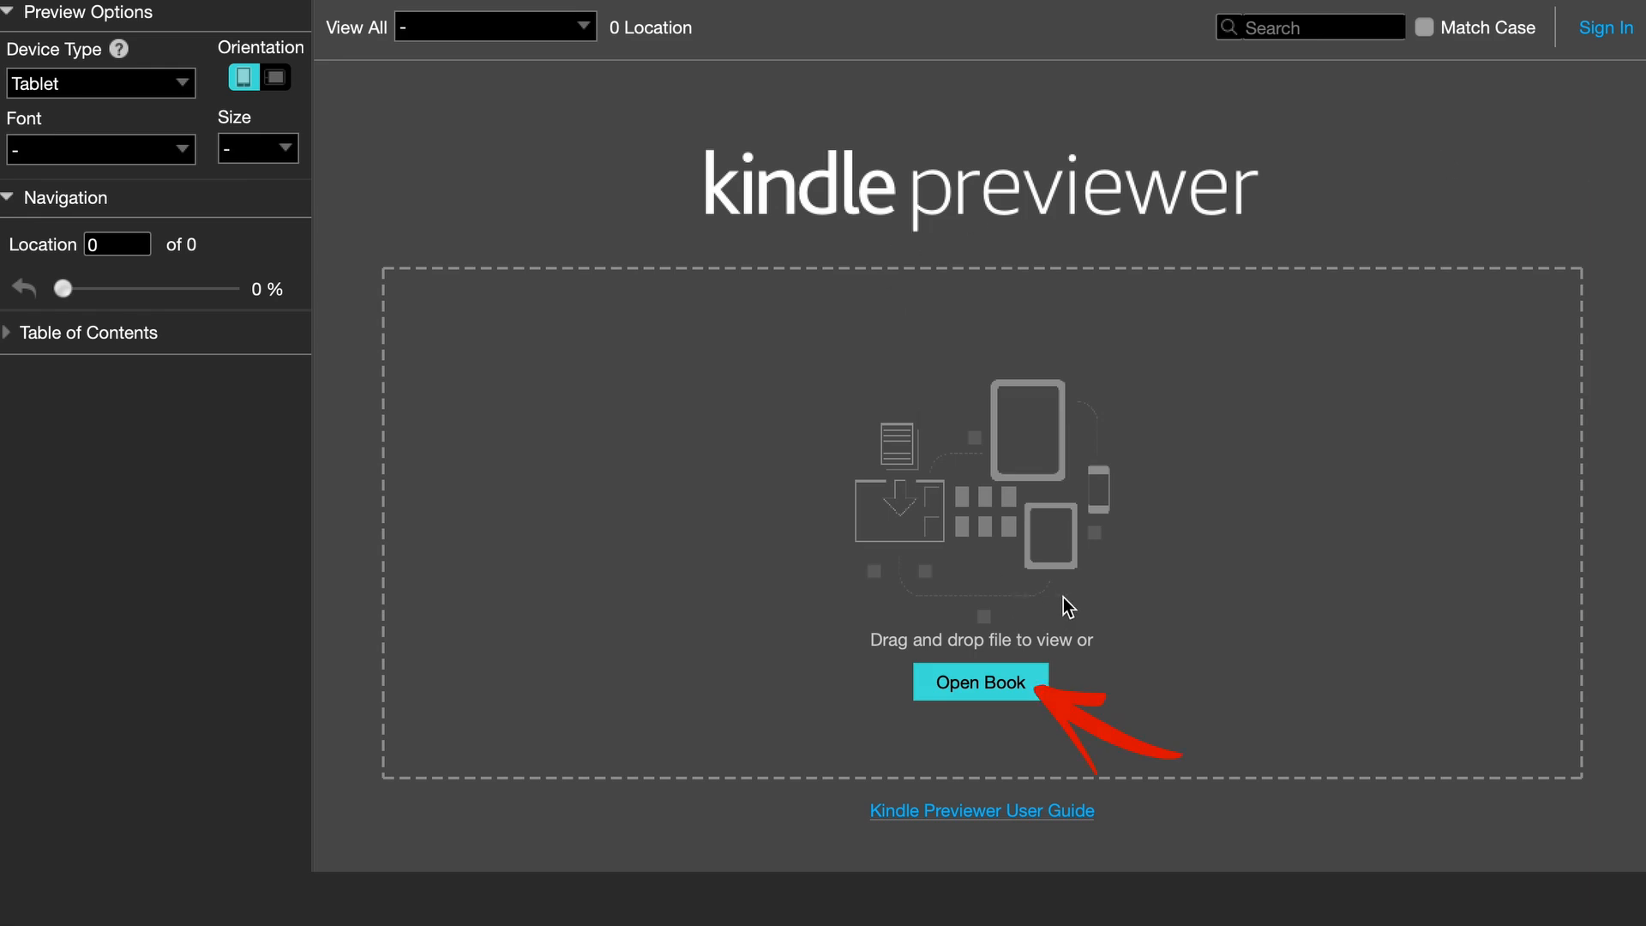
- Switch to Kindle Previewer and open Platty.epub from the Platty EPUB folder
left_click(973, 693)
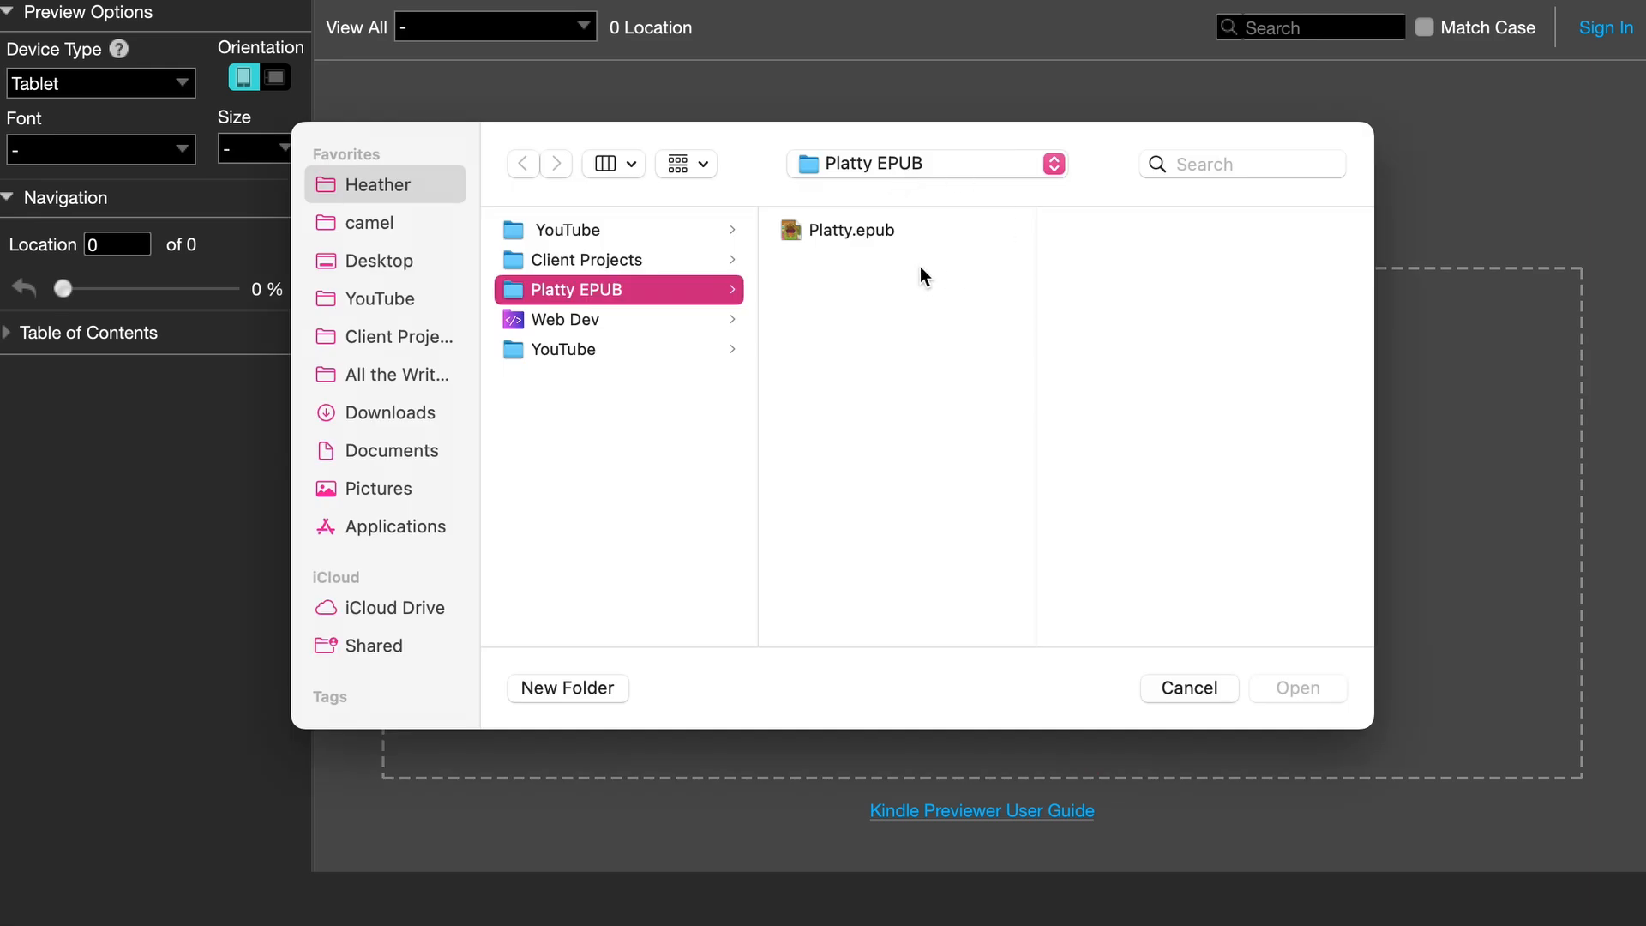
left_click(856, 232)
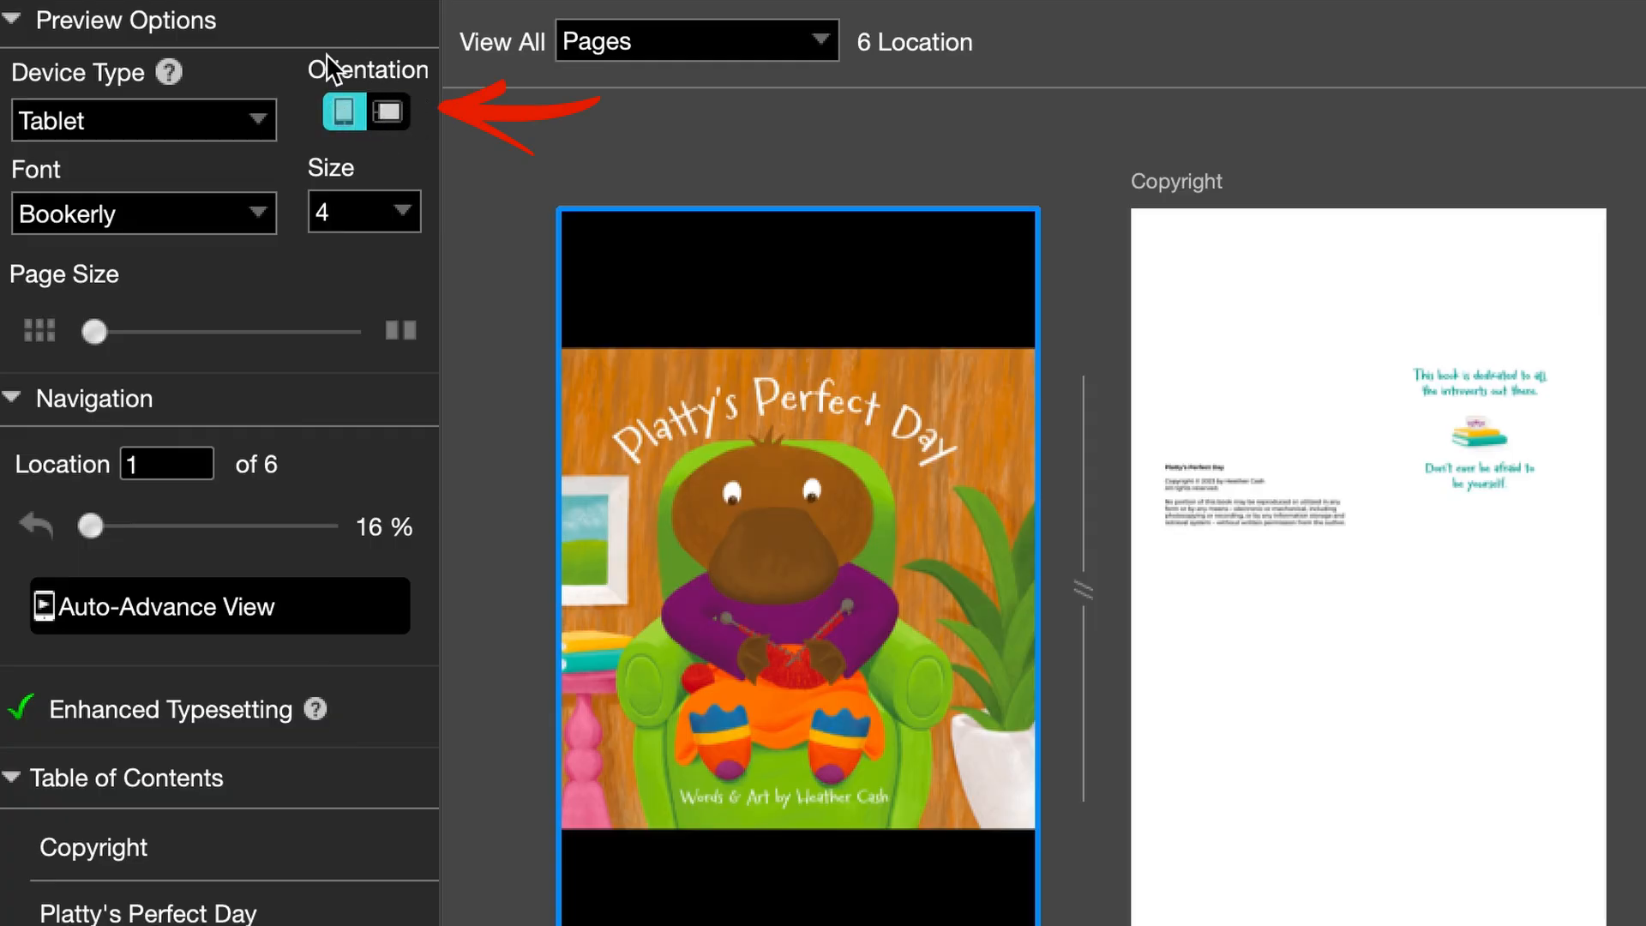
left_click(390, 110)
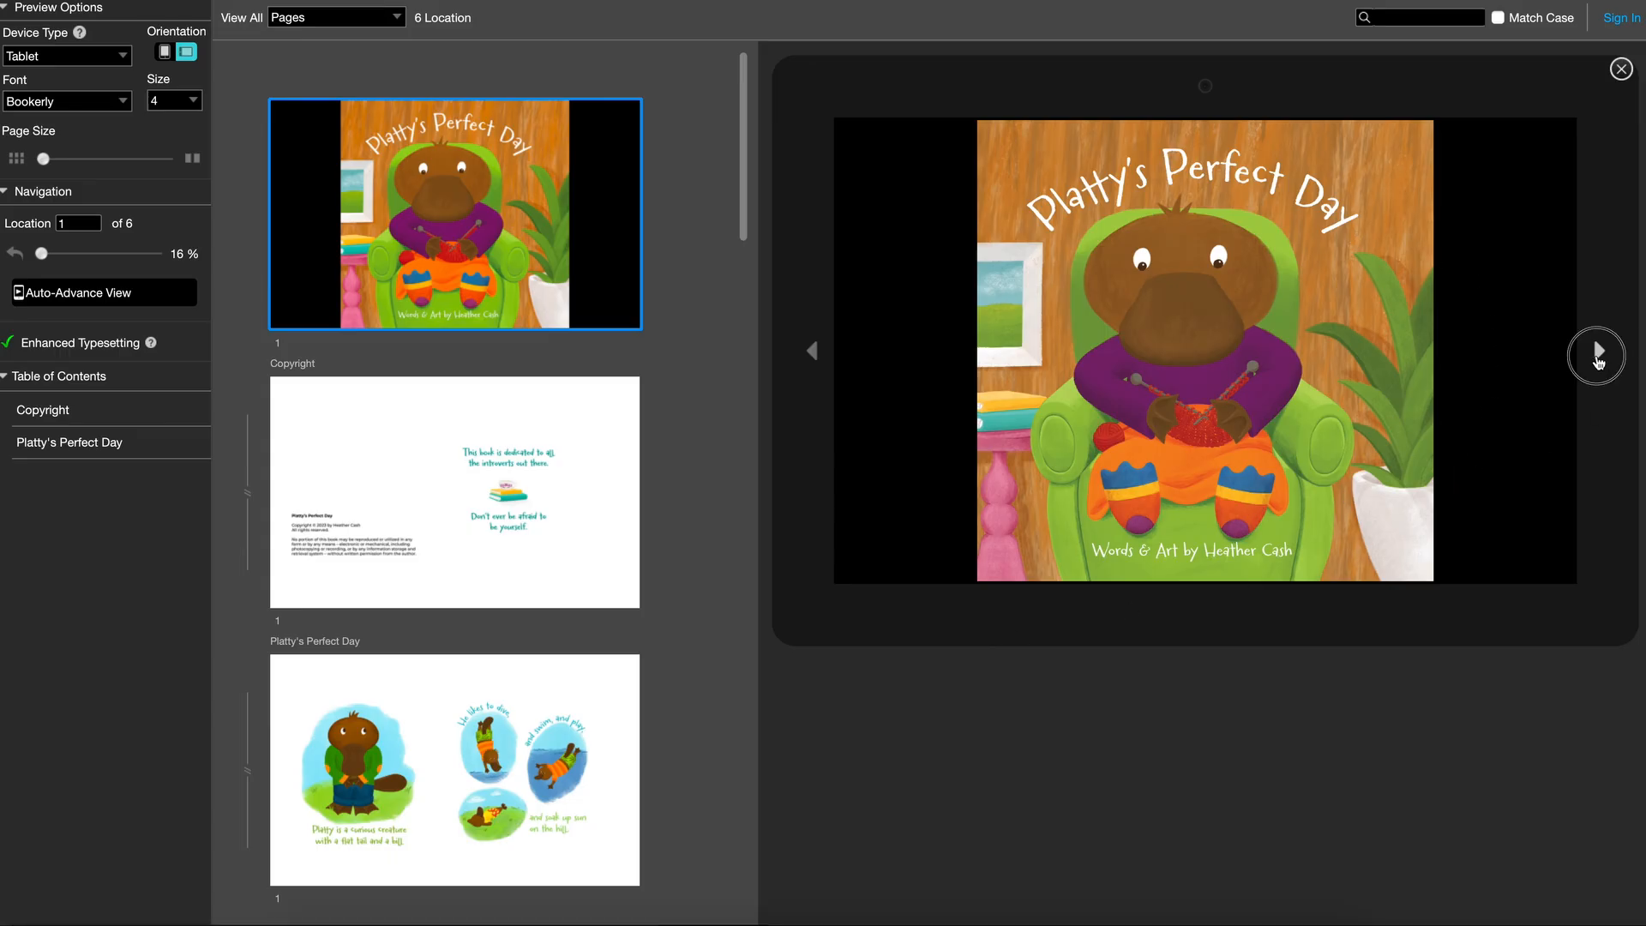
left_click(1598, 354)
left_click(1597, 353)
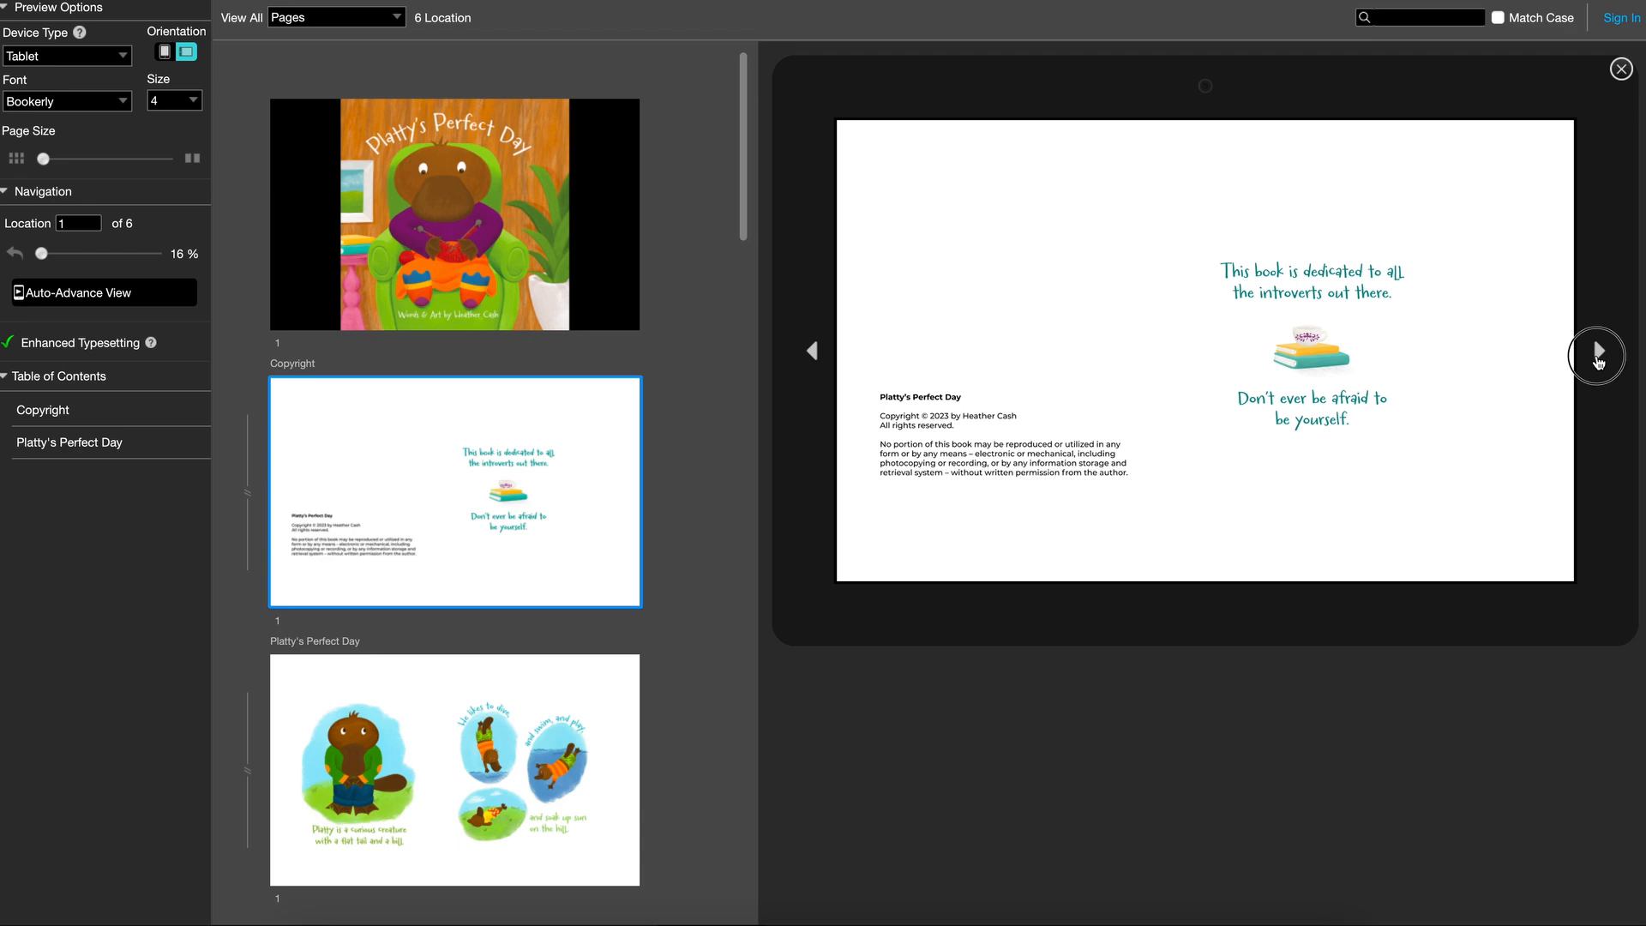
left_click(1598, 353)
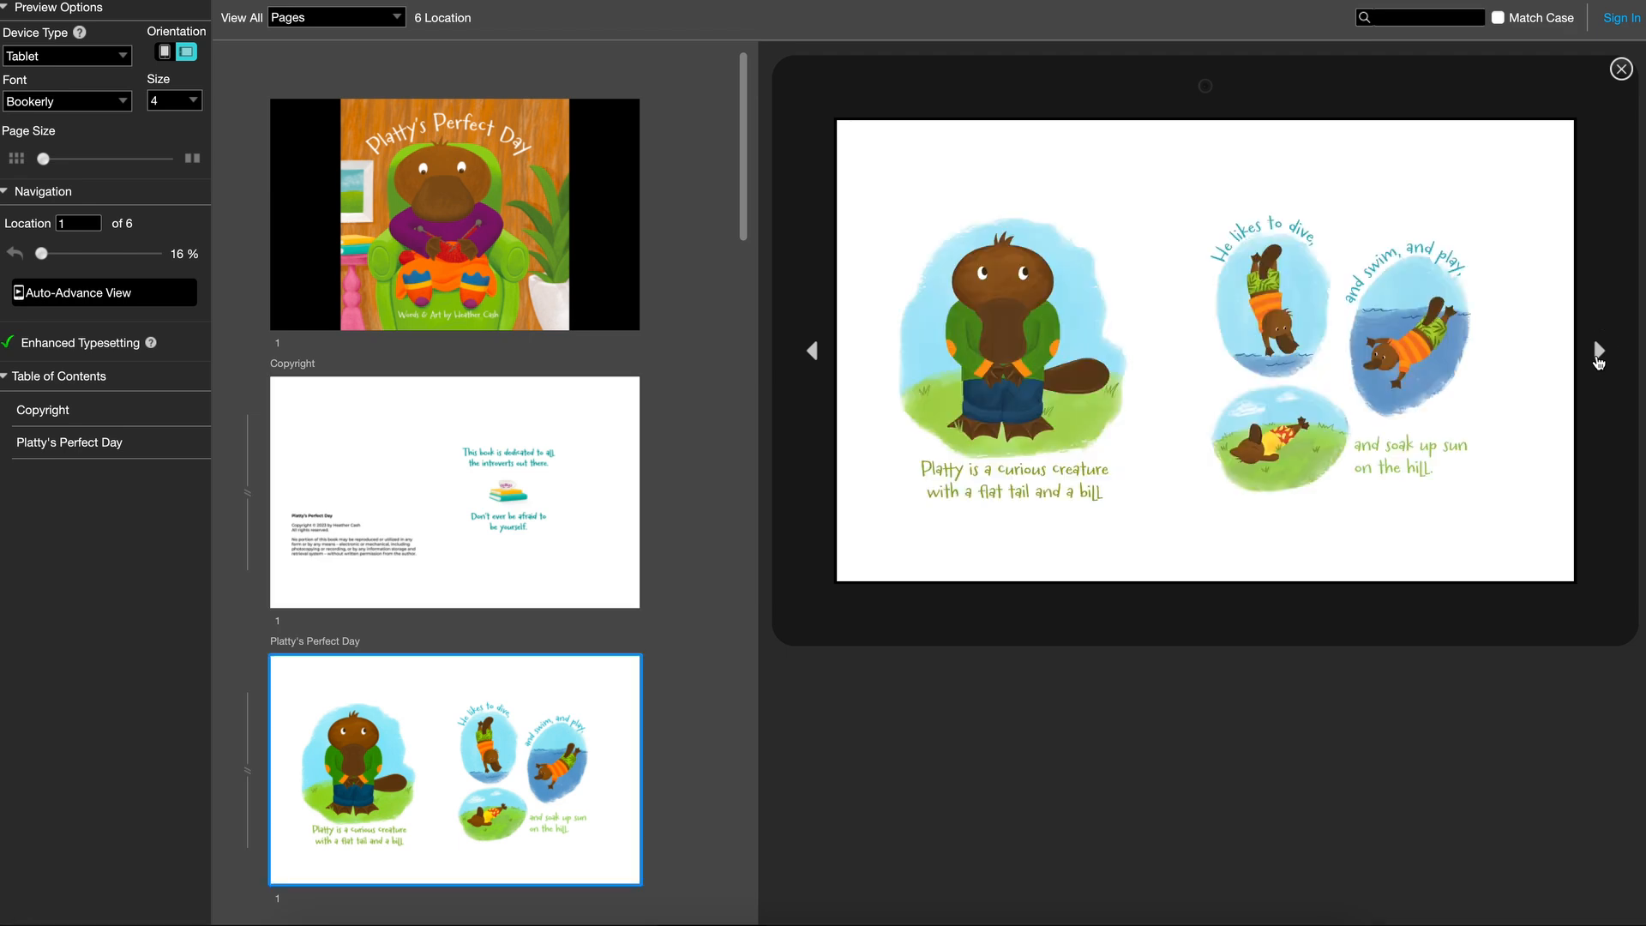
left_click(1598, 356)
left_click(1597, 353)
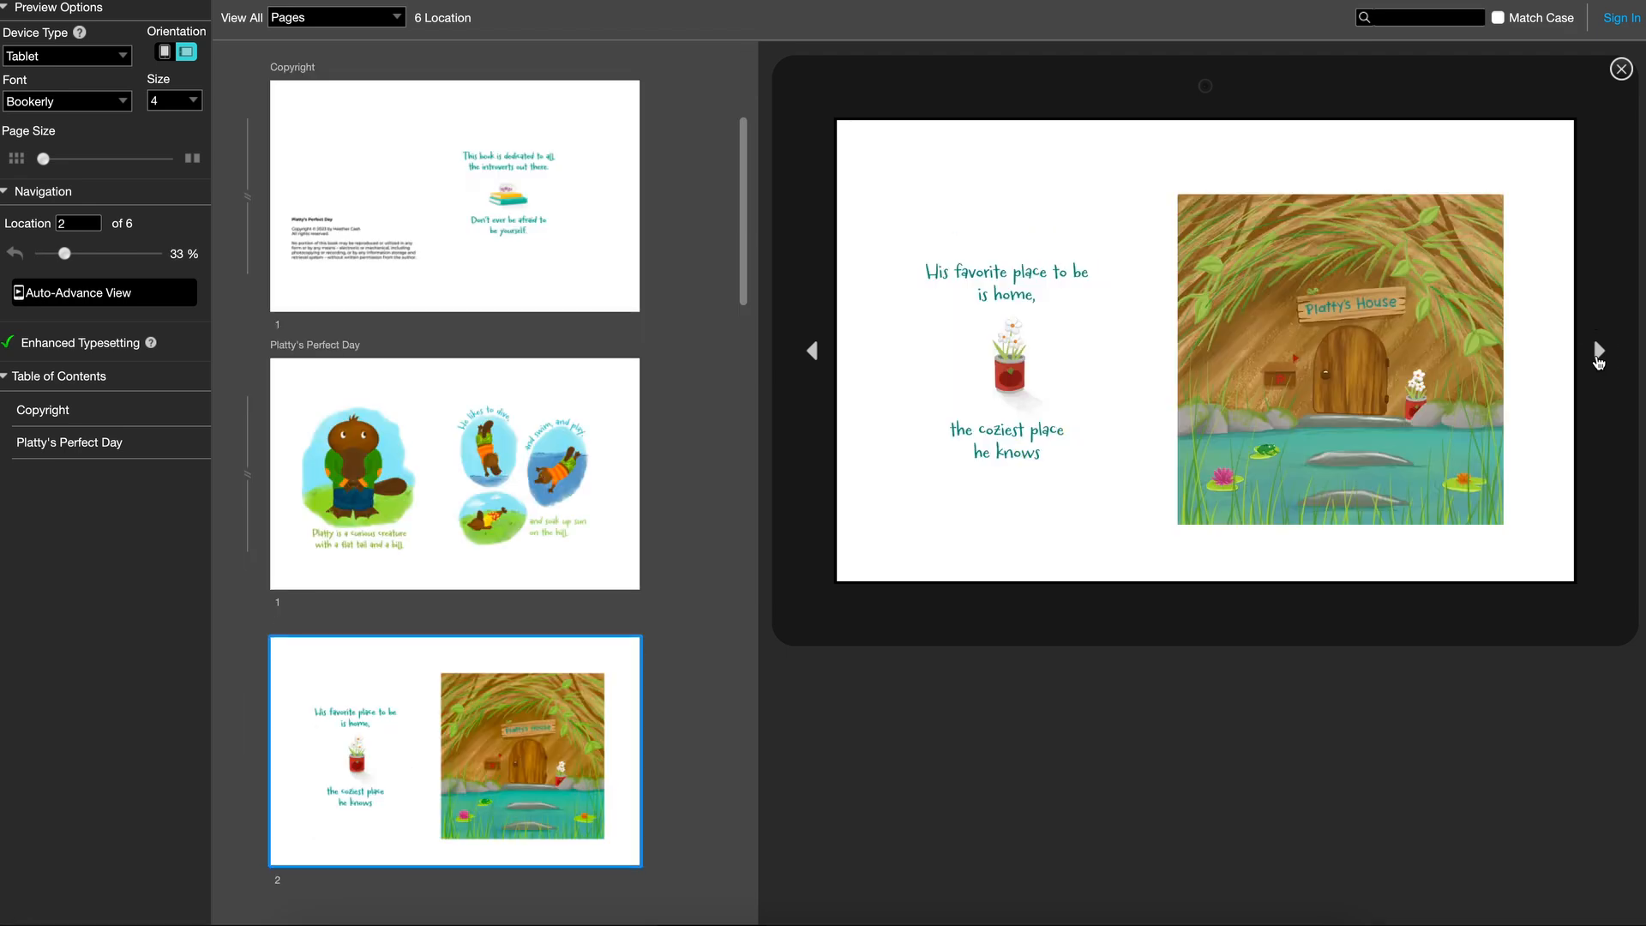
left_click(1598, 356)
left_click(1598, 354)
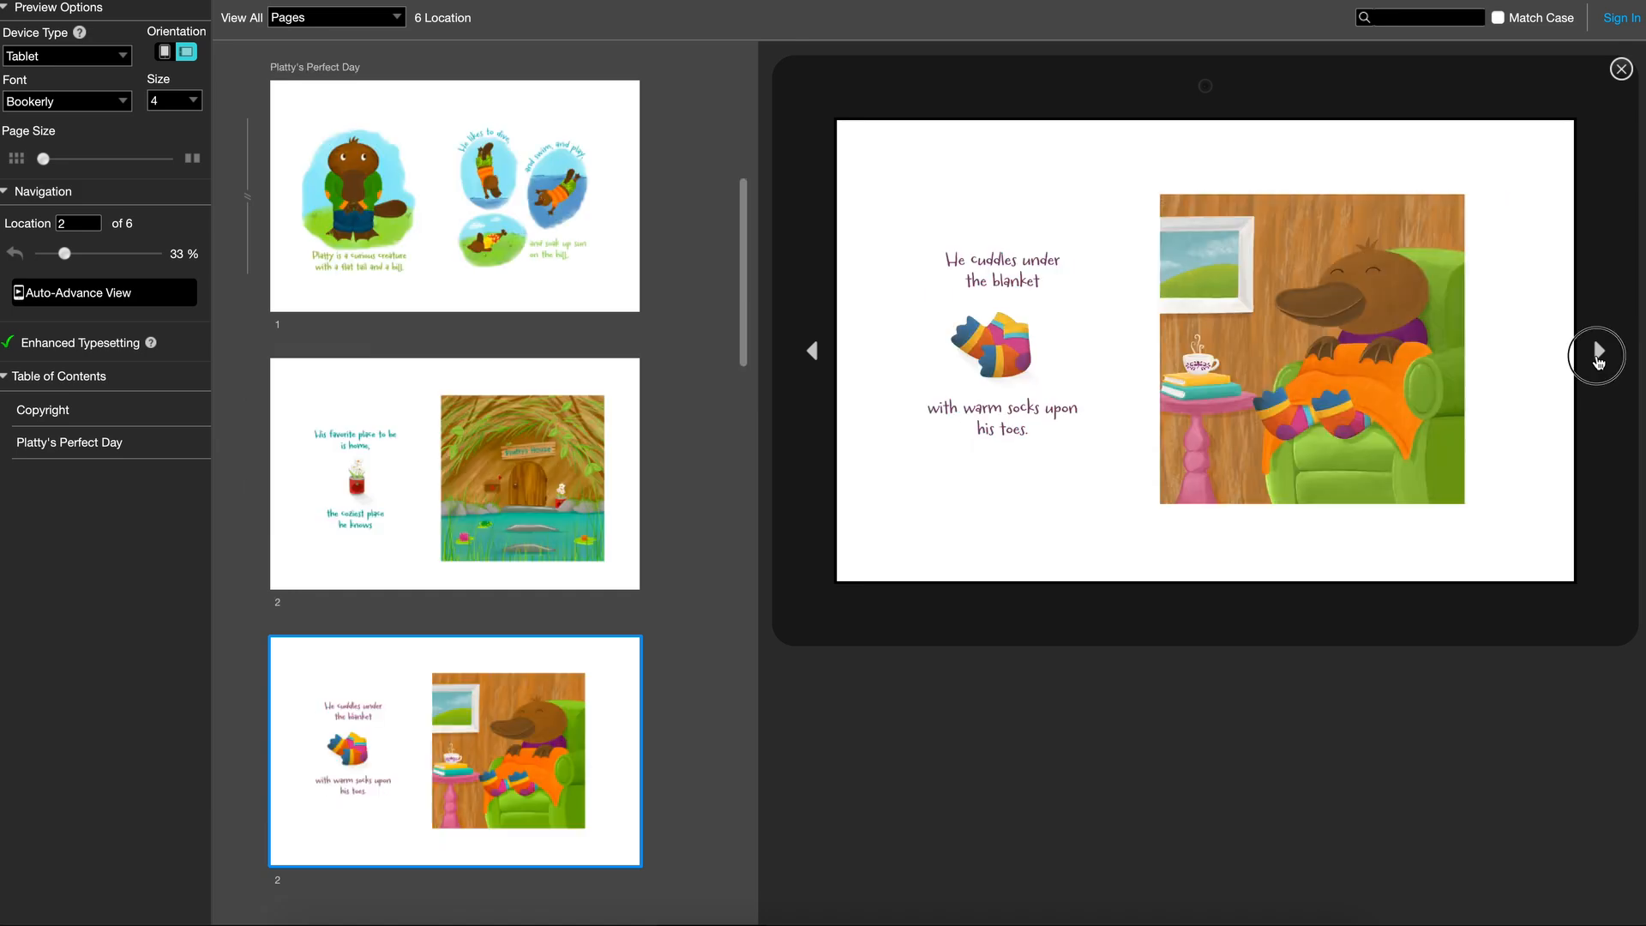
left_click(1598, 355)
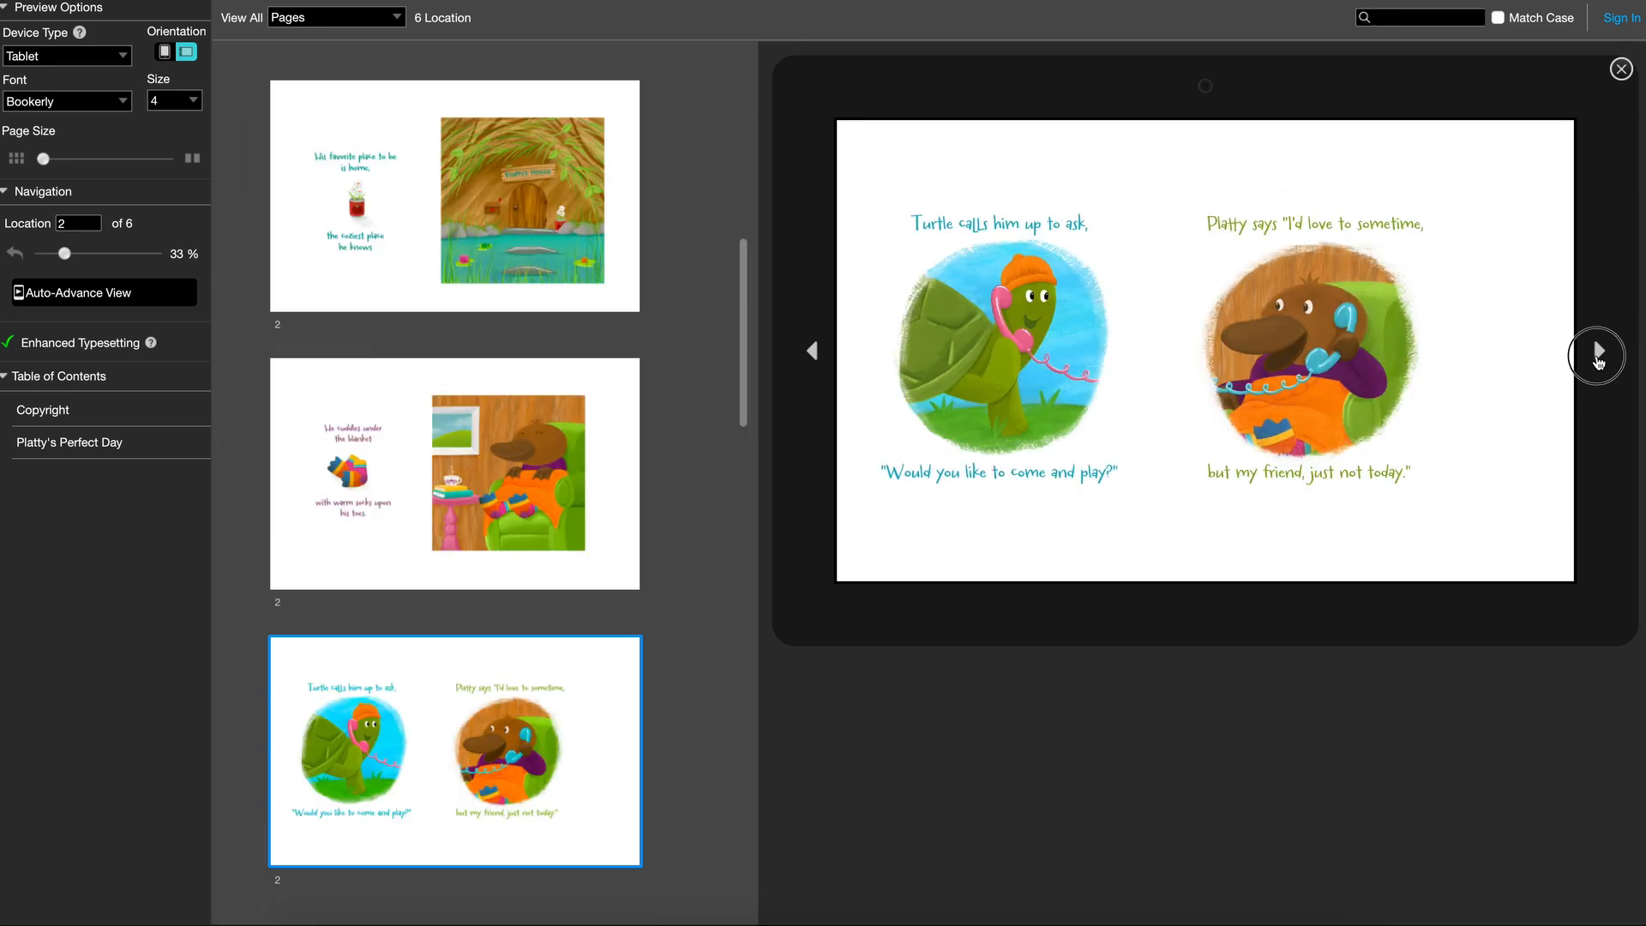